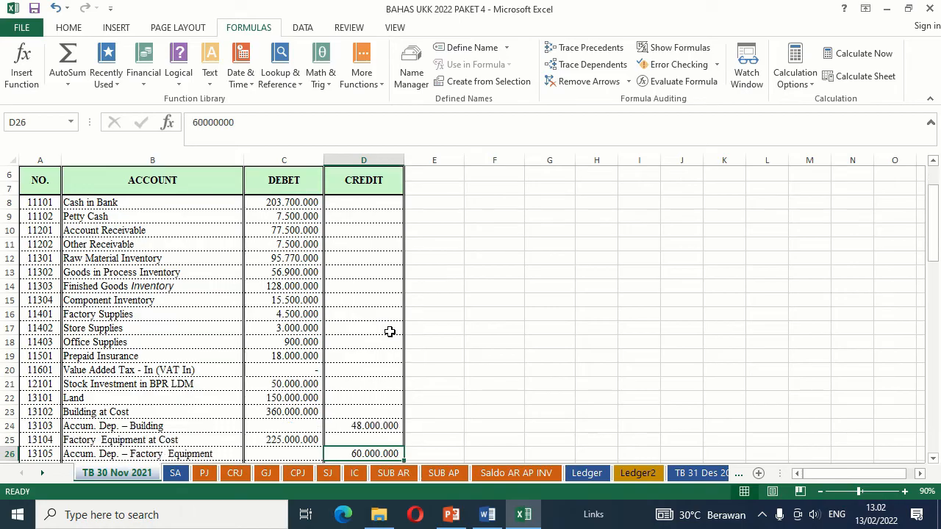
Review the trial balance on the TB 30 Nov 2021 sheet from the fixed asset accounts down to the TOTAL row.
{"action": "key", "text": "Down"}
{"action": "key", "text": "Down"}
{"action": "key", "text": "Down"}
{"action": "key", "text": "Down"}
{"action": "key", "text": "Down"}
{"action": "key", "text": "Down"}
{"action": "key", "text": "Down"}
{"action": "key", "text": "Down"}
{"action": "key", "text": "Down"}
{"action": "key", "text": "Down"}
{"action": "key", "text": "Down"}
{"action": "key", "text": "Down"}
{"action": "key", "text": "Down"}
{"action": "key", "text": "Down"}
{"action": "key", "text": "Down"}
{"action": "key", "text": "Down"}
{"action": "key", "text": "Down"}
{"action": "key", "text": "Down"}
{"action": "key", "text": "Down"}
{"action": "key", "text": "Down"}
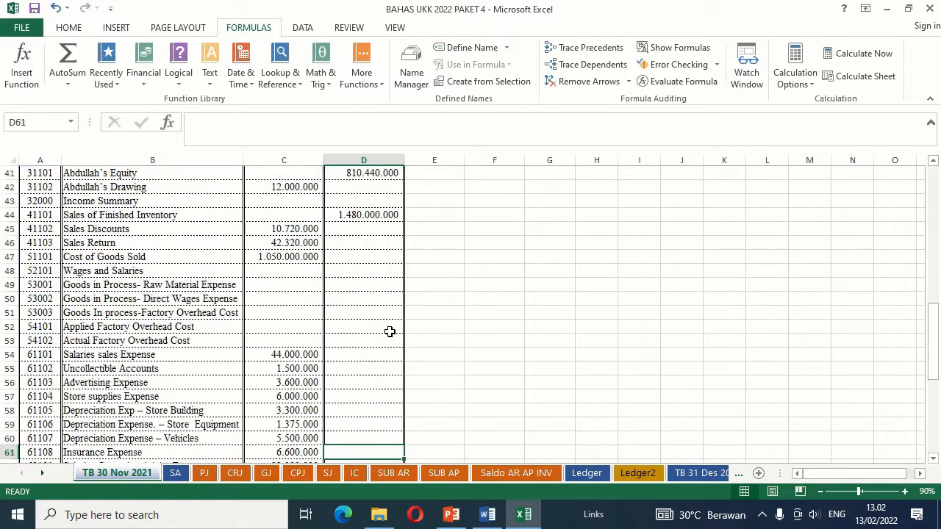
{"action": "key", "text": "Down"}
{"action": "key", "text": "Down"}
{"action": "key", "text": "Down"}
{"action": "key", "text": "Down"}
{"action": "key", "text": "Down"}
{"action": "key", "text": "Down"}
{"action": "key", "text": "Down"}
{"action": "key", "text": "Down"}
{"action": "key", "text": "Down"}
{"action": "key", "text": "Down"}
{"action": "key", "text": "Down"}
{"action": "key", "text": "Down"}
{"action": "key", "text": "Down"}
{"action": "key", "text": "Down"}
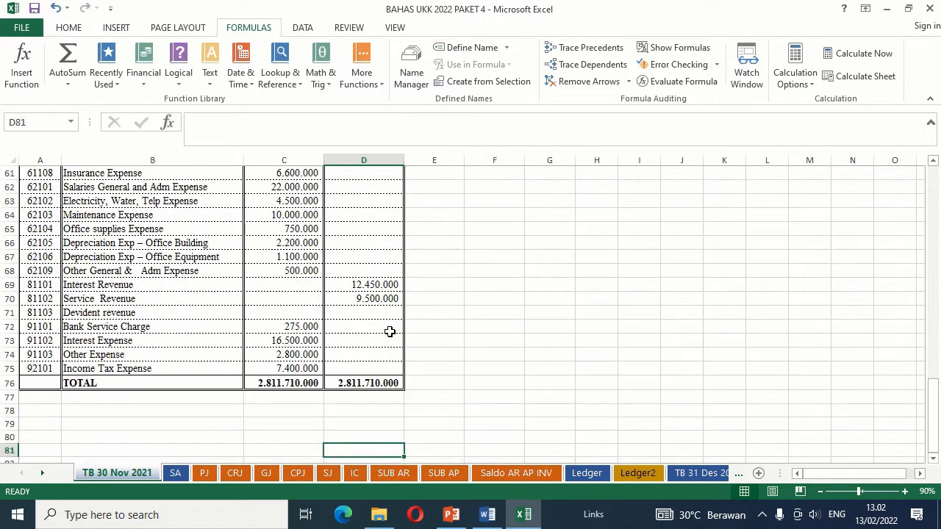
Go back up through the trial balance to examine the credit balances of the accumulated depreciation and payable accounts.
{"action": "key", "text": "Up"}
{"action": "key", "text": "Up"}
{"action": "key", "text": "Up"}
{"action": "key", "text": "Up"}
{"action": "key", "text": "Up"}
{"action": "key", "text": "Up"}
{"action": "key", "text": "Up"}
{"action": "key", "text": "Up"}
{"action": "key", "text": "Up"}
{"action": "key", "text": "Up"}
{"action": "key", "text": "Up"}
{"action": "key", "text": "Up"}
{"action": "key", "text": "Up"}
{"action": "key", "text": "Up"}
{"action": "key", "text": "Up"}
{"action": "key", "text": "Up"}
{"action": "key", "text": "Up"}
{"action": "key", "text": "Up"}
{"action": "key", "text": "Up"}
{"action": "key", "text": "Up"}
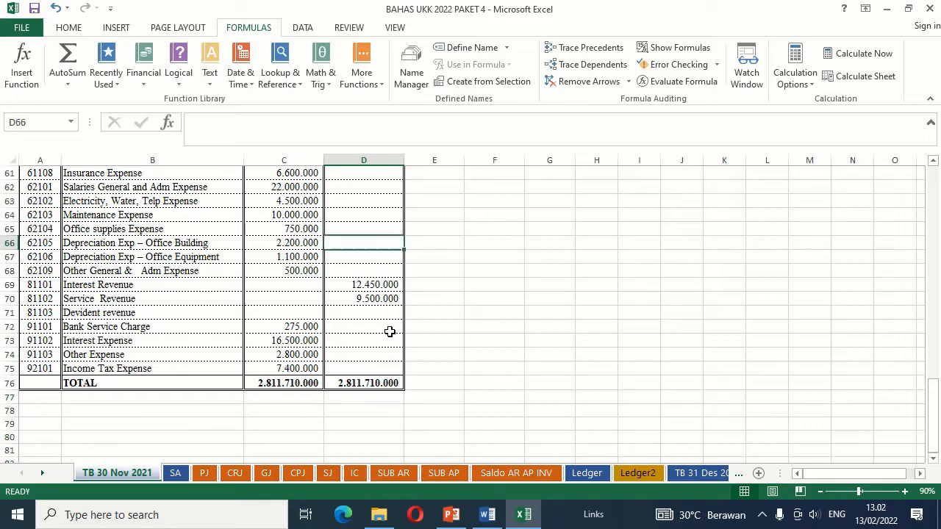
{"action": "key", "text": "Up"}
{"action": "key", "text": "Up"}
{"action": "key", "text": "Up"}
{"action": "key", "text": "Up"}
{"action": "key", "text": "Up"}
{"action": "key", "text": "Up"}
{"action": "key", "text": "Up"}
{"action": "key", "text": "Up"}
{"action": "key", "text": "Up"}
{"action": "key", "text": "Up"}
{"action": "key", "text": "Up"}
{"action": "key", "text": "Up"}
{"action": "key", "text": "Up"}
{"action": "key", "text": "Up"}
{"action": "key", "text": "Up"}
{"action": "key", "text": "Up"}
{"action": "key", "text": "Up"}
{"action": "key", "text": "Up"}
{"action": "key", "text": "Up"}
{"action": "key", "text": "Up"}
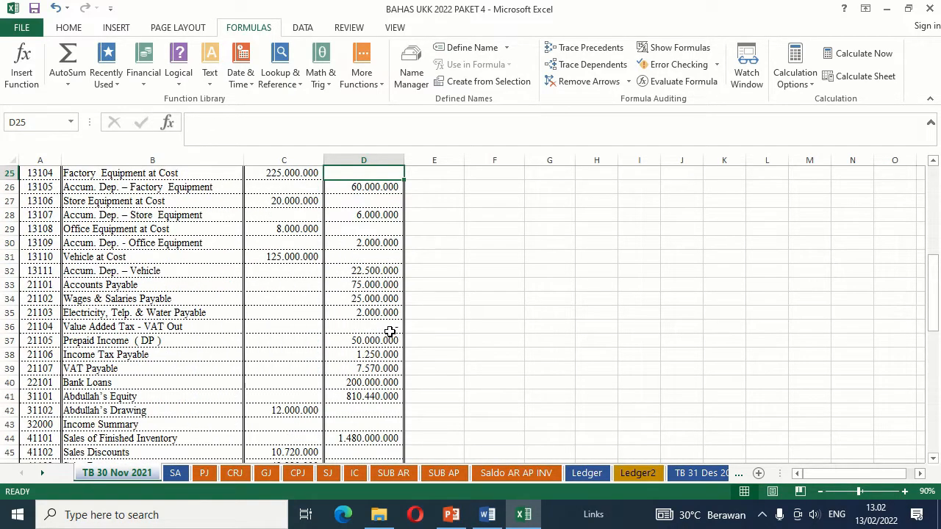
{"action": "key", "text": "Down"}
{"action": "key", "text": "Down"}
{"action": "key", "text": "Down"}
{"action": "key", "text": "Down"}
{"action": "key", "text": "Down"}
{"action": "key", "text": "Down"}
{"action": "key", "text": "Down"}
{"action": "key", "text": "Down"}
{"action": "key", "text": "Down"}
{"action": "key", "text": "Down"}
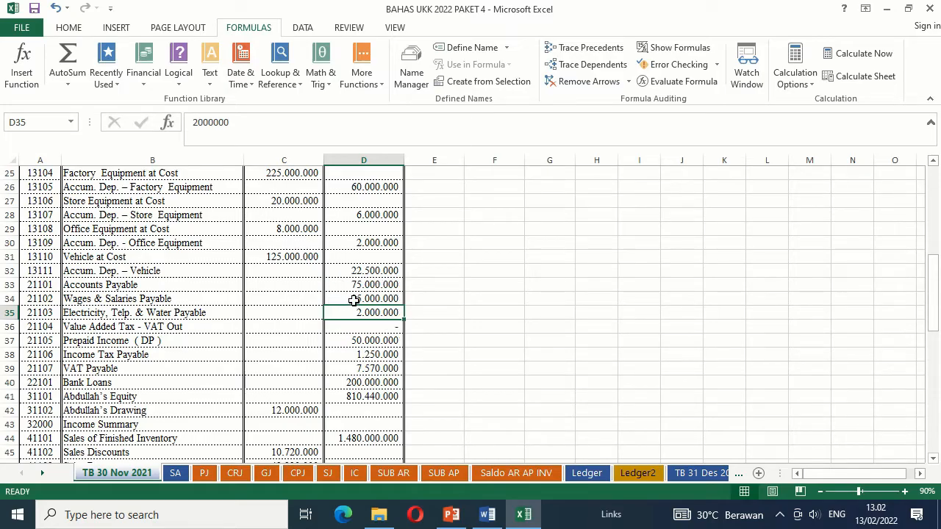
{"action": "left_click", "coordinate": [427, 310]}
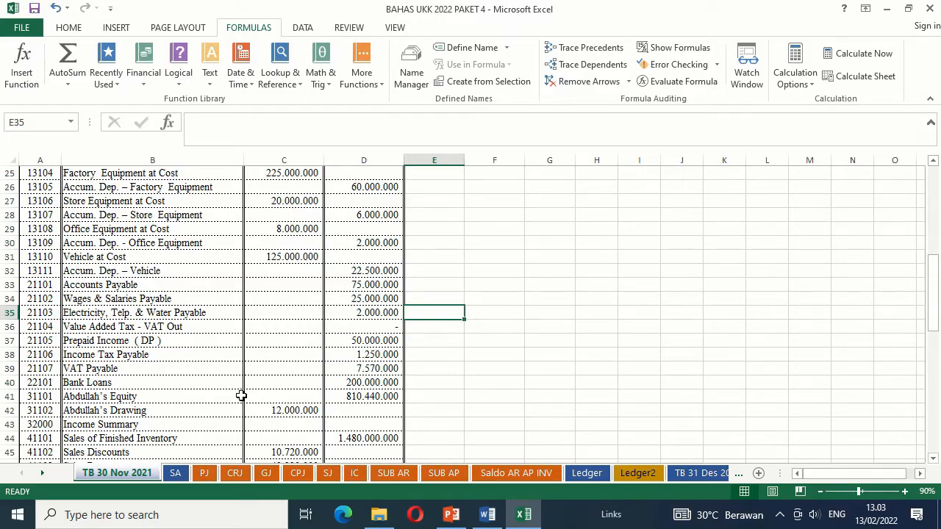
Compare the TB 30 Nov 2021 trial balance with the account receivable list on the SA sheet.
{"action": "left_click", "coordinate": [175, 474]}
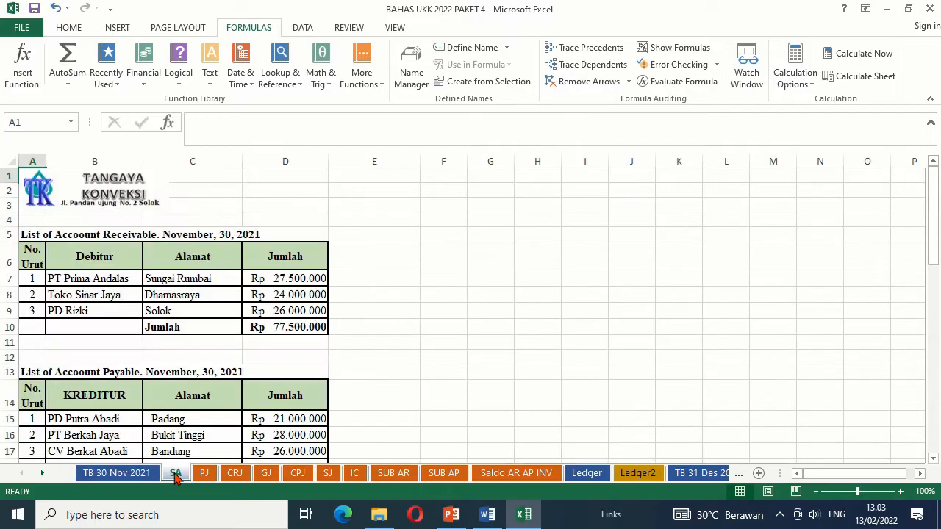
{"action": "left_click", "coordinate": [229, 360]}
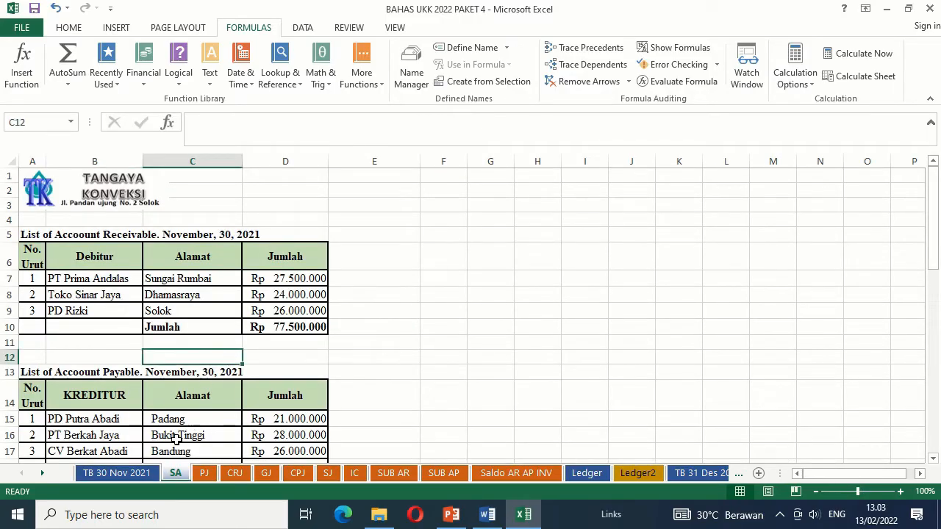
{"action": "left_click", "coordinate": [141, 474]}
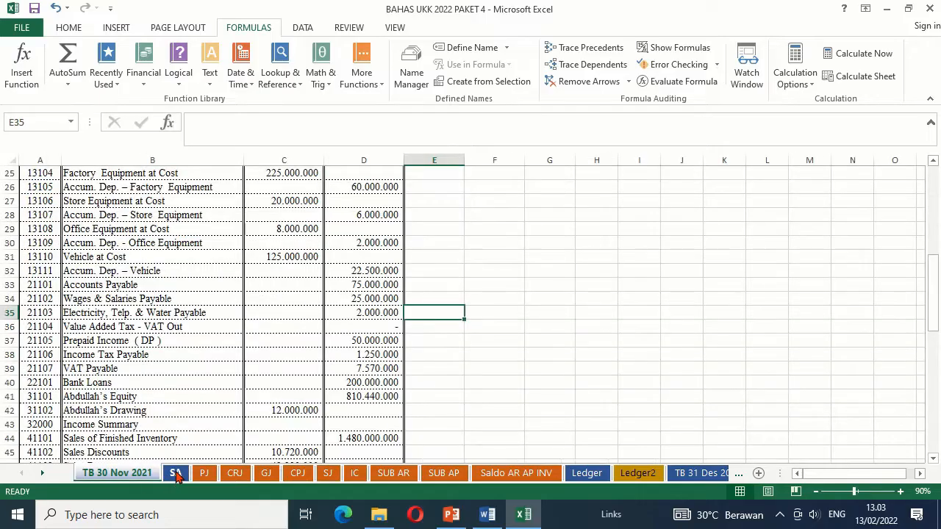
{"action": "left_click", "coordinate": [176, 474]}
{"action": "left_click", "coordinate": [288, 354]}
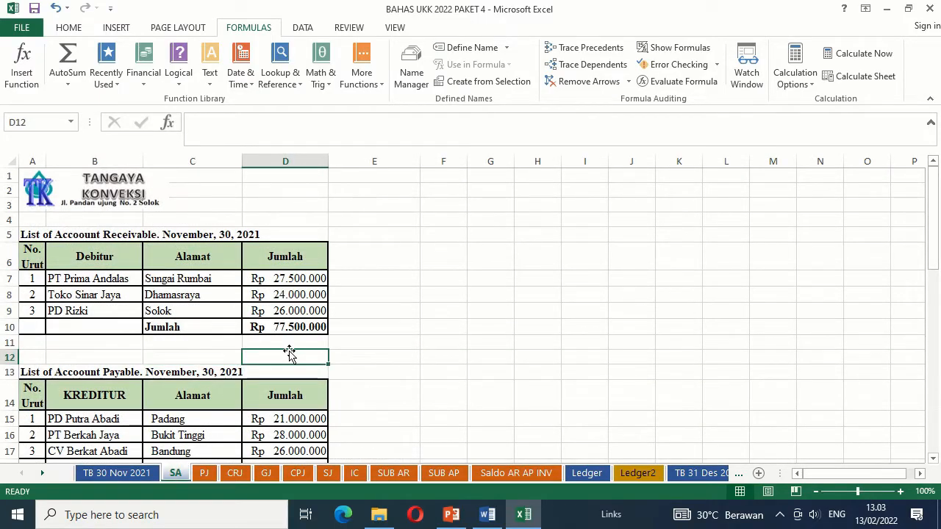
Examine the SA sheet's account payable list and the production cost table by product code, and return to the receivable list.
{"action": "key", "text": "Down"}
{"action": "key", "text": "Down"}
{"action": "key", "text": "Down"}
{"action": "key", "text": "Down"}
{"action": "key", "text": "Down"}
{"action": "key", "text": "Down"}
{"action": "key", "text": "Down"}
{"action": "key", "text": "Down"}
{"action": "key", "text": "Down"}
{"action": "key", "text": "Down"}
{"action": "key", "text": "Down"}
{"action": "key", "text": "Down"}
{"action": "key", "text": "Down"}
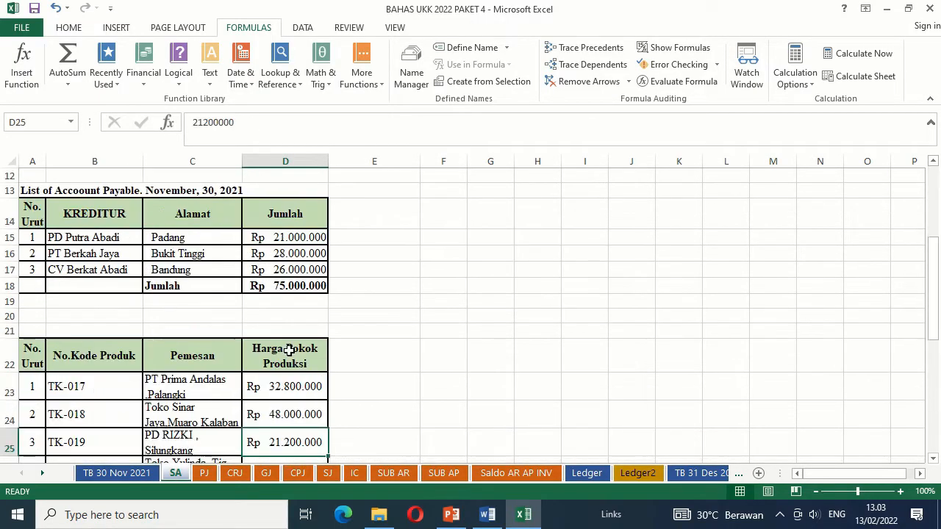
{"action": "key", "text": "Up"}
{"action": "key", "text": "Up"}
{"action": "key", "text": "Up"}
{"action": "key", "text": "Up"}
{"action": "key", "text": "Up"}
{"action": "key", "text": "Up"}
{"action": "key", "text": "Up"}
{"action": "key", "text": "Up"}
{"action": "key", "text": "Up"}
{"action": "key", "text": "Up"}
{"action": "key", "text": "Up"}
{"action": "key", "text": "Up"}
{"action": "key", "text": "Up"}
{"action": "key", "text": "Up"}
{"action": "key", "text": "Up"}
{"action": "key", "text": "Up"}
{"action": "key", "text": "Up"}
{"action": "key", "text": "Up"}
{"action": "key", "text": "Up"}
{"action": "key", "text": "Up"}
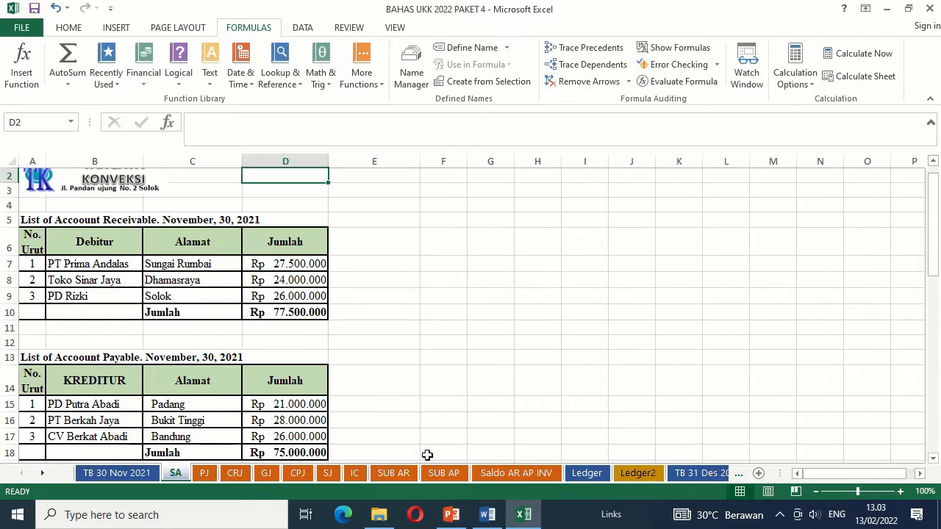
Review each customer's December beginning balance in the account receivable subsidiary ledger on the SUB AR sheet, starting from its first table.
{"action": "left_click", "coordinate": [393, 473]}
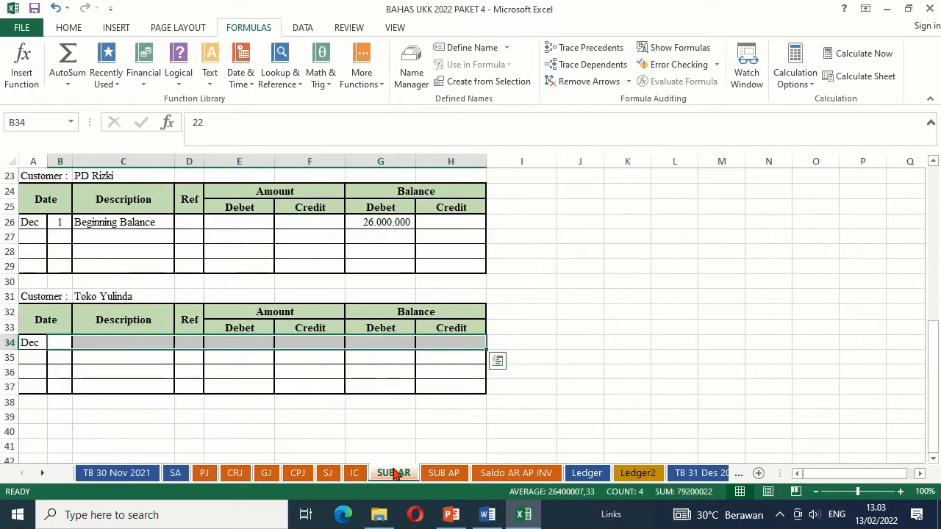
{"action": "left_click", "coordinate": [328, 267]}
{"action": "key", "text": "ctrl+Home"}
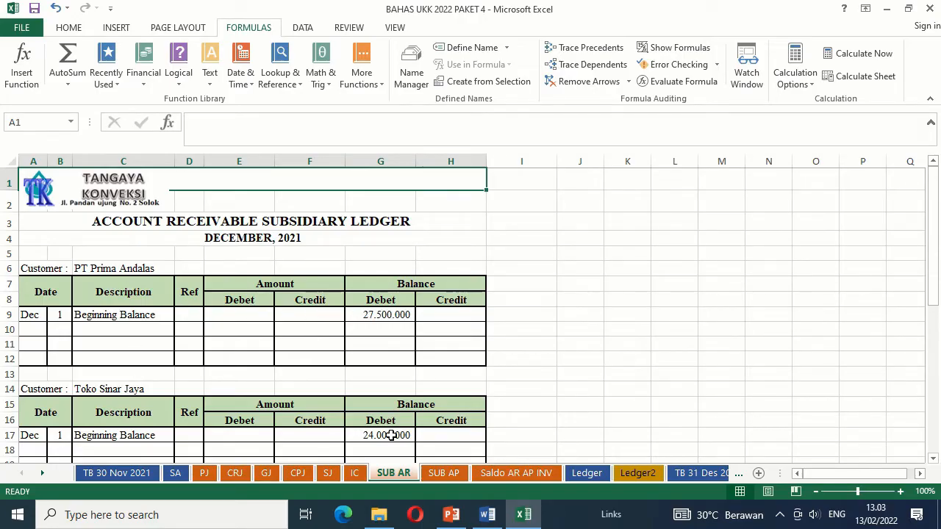
{"action": "key", "text": "Down"}
{"action": "key", "text": "Down"}
{"action": "key", "text": "Down"}
{"action": "key", "text": "Down"}
{"action": "key", "text": "Down"}
{"action": "key", "text": "Down"}
{"action": "key", "text": "Down"}
{"action": "key", "text": "Down"}
{"action": "key", "text": "Down"}
{"action": "key", "text": "Down"}
{"action": "key", "text": "Down"}
{"action": "key", "text": "Down"}
{"action": "key", "text": "Down"}
{"action": "key", "text": "Down"}
{"action": "key", "text": "Down"}
{"action": "key", "text": "Down"}
{"action": "key", "text": "Down"}
{"action": "key", "text": "Down"}
{"action": "key", "text": "Down"}
{"action": "key", "text": "Down"}
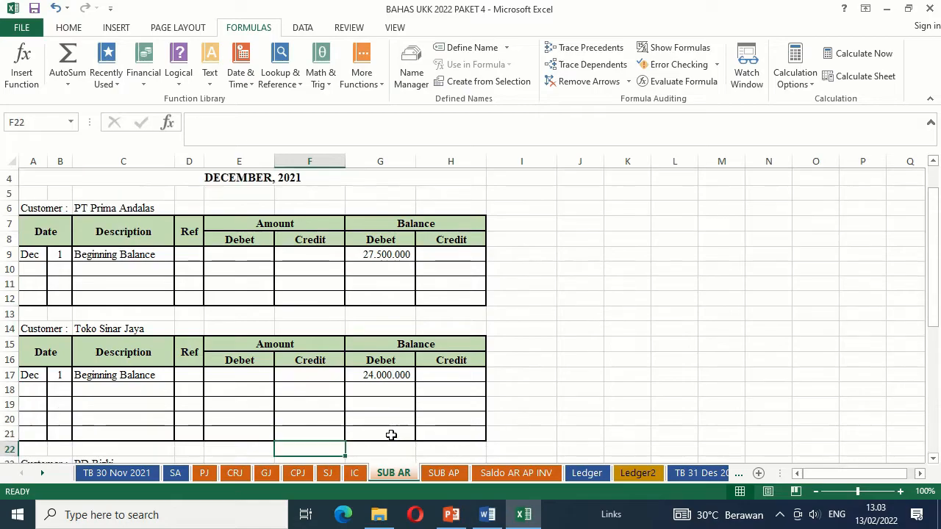
{"action": "key", "text": "Down"}
{"action": "key", "text": "Down"}
{"action": "key", "text": "Down"}
{"action": "key", "text": "Down"}
{"action": "key", "text": "Down"}
{"action": "key", "text": "Down"}
{"action": "key", "text": "Down"}
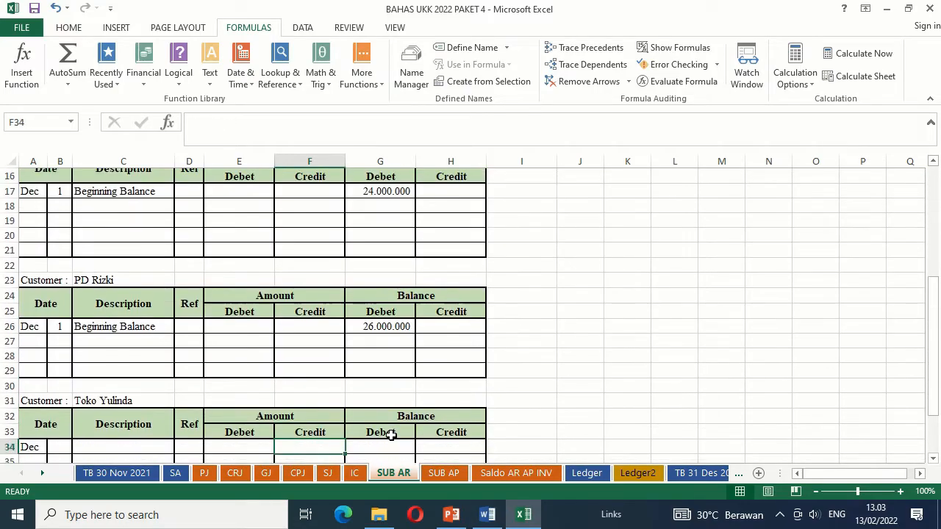
Compare the SA sheet's account payable list with the supplier tables on the SUB AP sheet, going back up to its first table.
{"action": "left_click", "coordinate": [176, 474]}
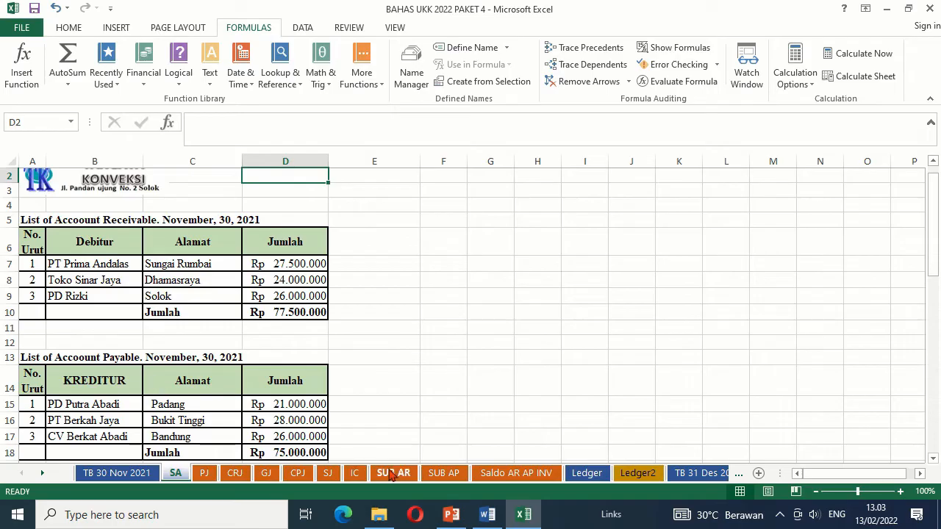
{"action": "left_click", "coordinate": [448, 474]}
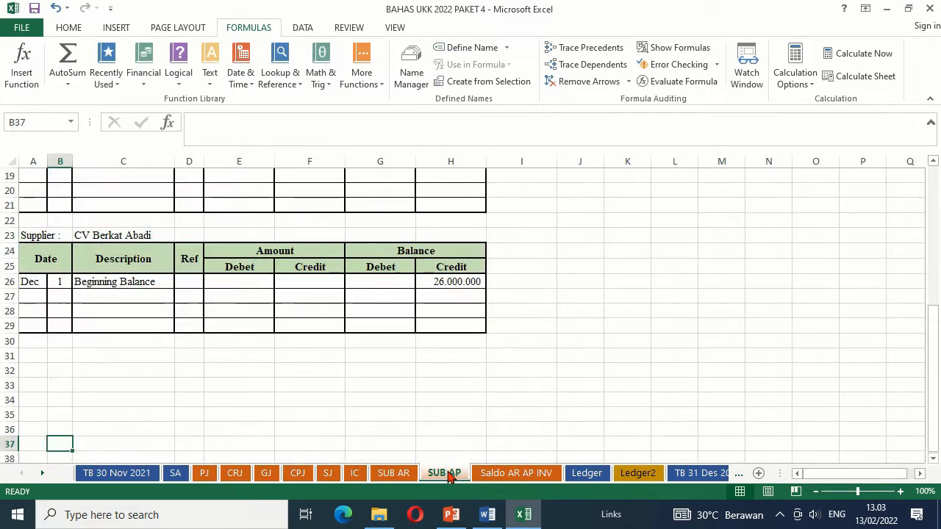
{"action": "left_click", "coordinate": [296, 292]}
{"action": "key", "text": "Up"}
{"action": "key", "text": "Up"}
{"action": "key", "text": "Up"}
{"action": "key", "text": "Up"}
{"action": "key", "text": "Up"}
{"action": "key", "text": "Up"}
{"action": "key", "text": "Up"}
{"action": "key", "text": "Up"}
{"action": "key", "text": "Up"}
{"action": "key", "text": "Up"}
{"action": "key", "text": "Up"}
{"action": "key", "text": "Up"}
{"action": "key", "text": "Up"}
{"action": "key", "text": "Up"}
{"action": "key", "text": "Up"}
{"action": "key", "text": "Up"}
{"action": "key", "text": "Up"}
{"action": "key", "text": "Up"}
{"action": "key", "text": "Up"}
{"action": "key", "text": "Up"}
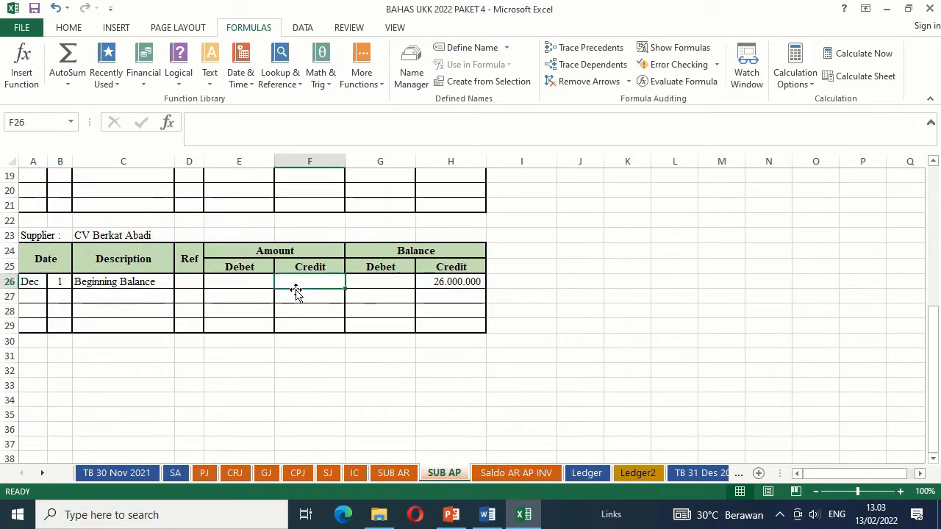
Review each supplier's December beginning balance in the account payable subsidiary ledger, down to CV Berkat Abadi, and return to the first tables.
{"action": "key", "text": "Down"}
{"action": "key", "text": "Down"}
{"action": "key", "text": "Down"}
{"action": "key", "text": "Down"}
{"action": "key", "text": "Down"}
{"action": "key", "text": "Down"}
{"action": "key", "text": "Down"}
{"action": "key", "text": "Down"}
{"action": "key", "text": "Down"}
{"action": "key", "text": "Down"}
{"action": "key", "text": "Down"}
{"action": "key", "text": "Down"}
{"action": "key", "text": "Down"}
{"action": "key", "text": "Down"}
{"action": "key", "text": "Down"}
{"action": "key", "text": "Down"}
{"action": "key", "text": "Down"}
{"action": "key", "text": "Down"}
{"action": "key", "text": "Down"}
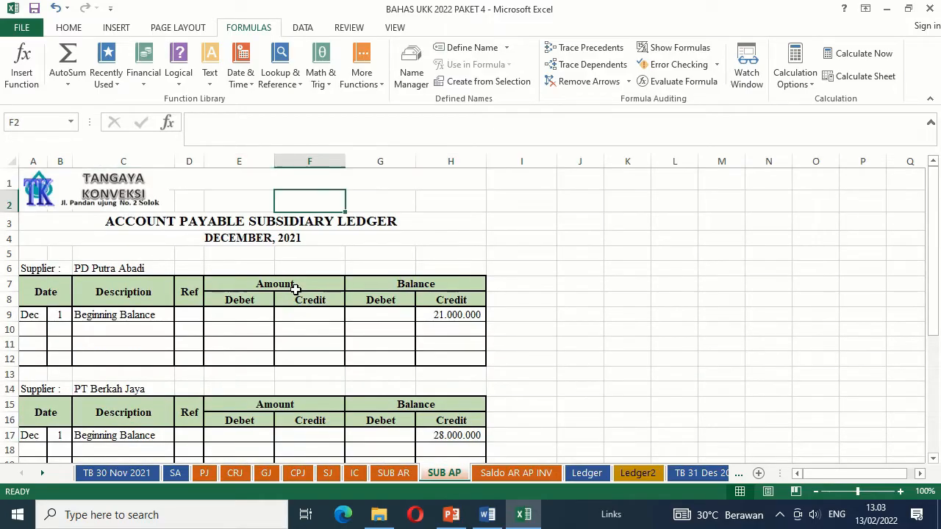
{"action": "key", "text": "Down"}
{"action": "key", "text": "Down"}
{"action": "key", "text": "Down"}
{"action": "key", "text": "Down"}
{"action": "key", "text": "Down"}
{"action": "key", "text": "Down"}
{"action": "key", "text": "Down"}
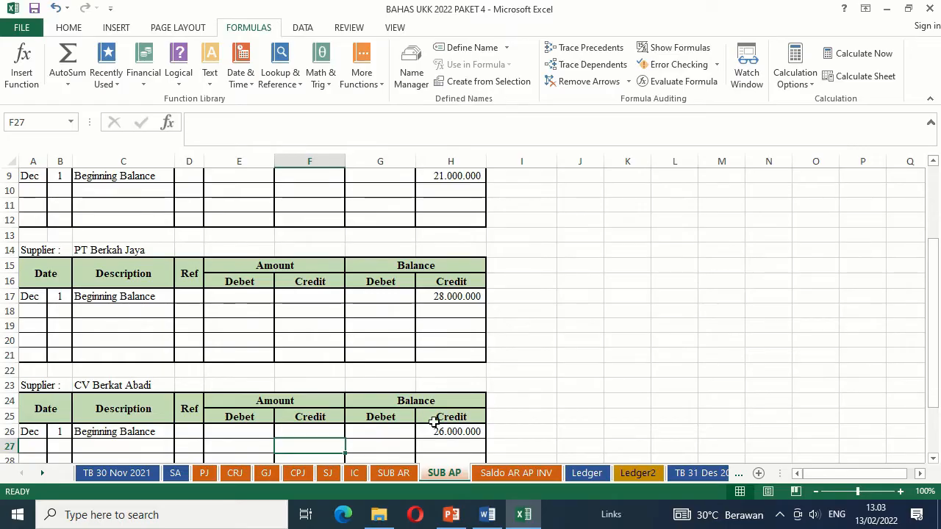
{"action": "left_click", "coordinate": [463, 279]}
{"action": "key", "text": "Up"}
{"action": "key", "text": "Up"}
{"action": "key", "text": "Up"}
{"action": "key", "text": "Up"}
{"action": "key", "text": "Up"}
{"action": "key", "text": "Up"}
{"action": "key", "text": "Up"}
{"action": "key", "text": "Up"}
{"action": "key", "text": "Up"}
{"action": "key", "text": "Up"}
{"action": "key", "text": "Up"}
{"action": "key", "text": "Up"}
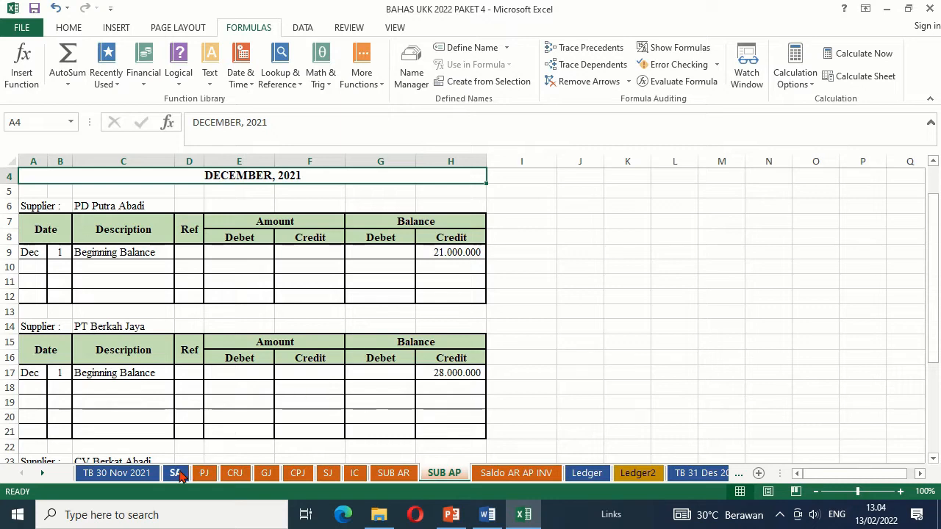
Examine the SA sheet's account payable list and the production cost table by product code down to its total row.
{"action": "left_click", "coordinate": [176, 472]}
{"action": "left_click", "coordinate": [177, 436]}
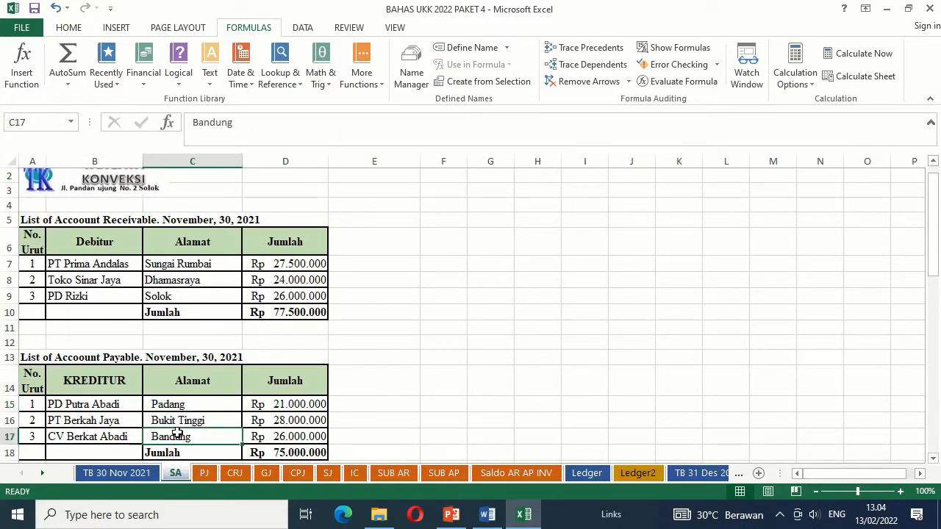
{"action": "key", "text": "Down"}
{"action": "key", "text": "Down"}
{"action": "key", "text": "Down"}
{"action": "key", "text": "Down"}
{"action": "key", "text": "Down"}
{"action": "key", "text": "Down"}
{"action": "key", "text": "Down"}
{"action": "key", "text": "Down"}
{"action": "key", "text": "Down"}
{"action": "key", "text": "Down"}
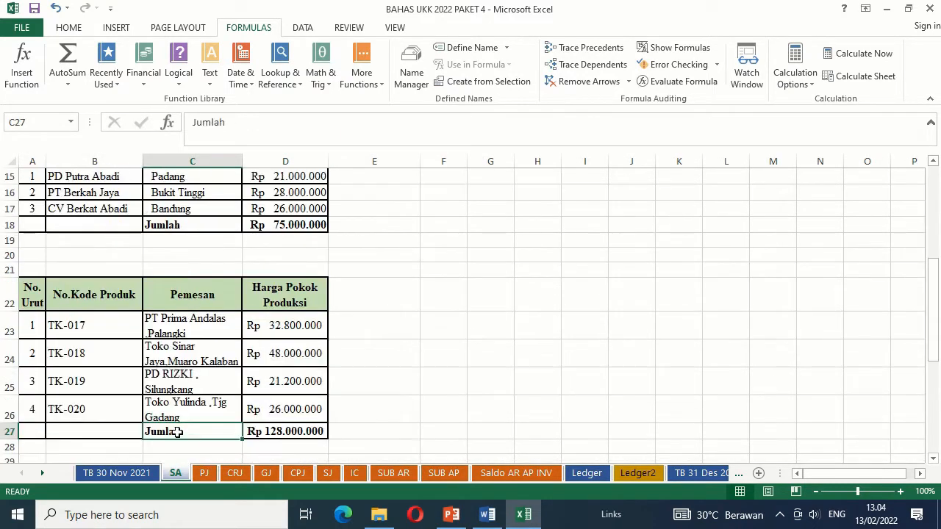
Examine the list of raw material inventory and the start of the other receivable list on the SA sheet.
{"action": "key", "text": "Down"}
{"action": "key", "text": "Down"}
{"action": "key", "text": "Down"}
{"action": "key", "text": "Down"}
{"action": "key", "text": "Down"}
{"action": "key", "text": "Down"}
{"action": "key", "text": "Down"}
{"action": "key", "text": "Down"}
{"action": "key", "text": "Down"}
{"action": "key", "text": "Down"}
{"action": "key", "text": "Down"}
{"action": "key", "text": "Down"}
{"action": "key", "text": "Down"}
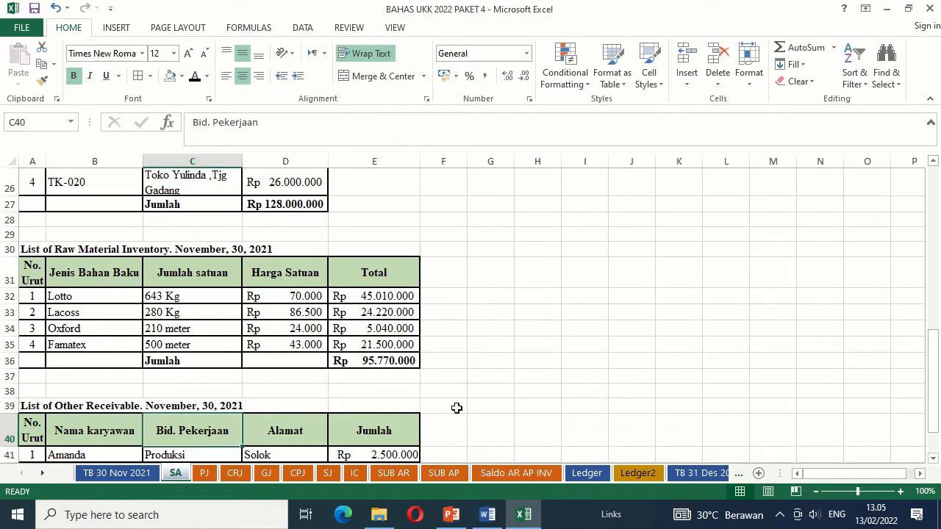
Review the December beginning balance of each raw material on the IC sheet's inventory cards, from LOTTO down past OXFORD.
{"action": "left_click", "coordinate": [356, 473]}
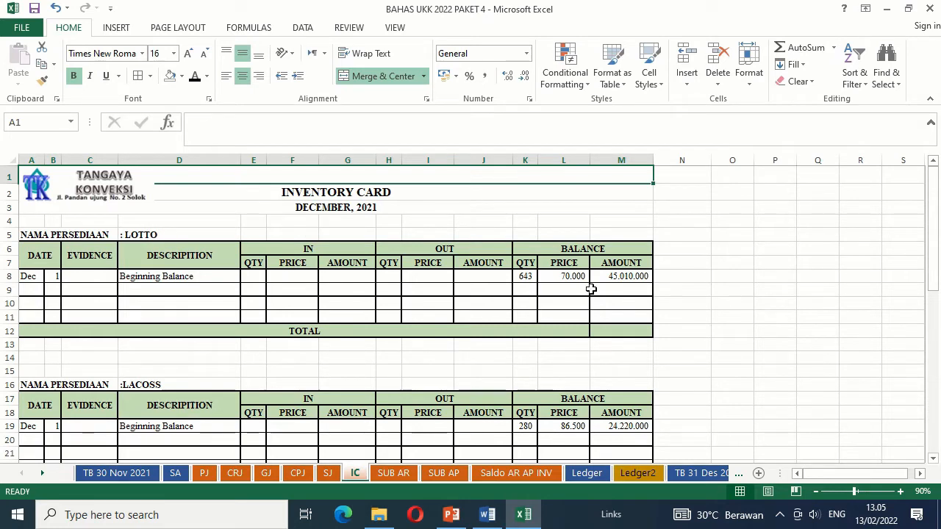
{"action": "left_click", "coordinate": [218, 418]}
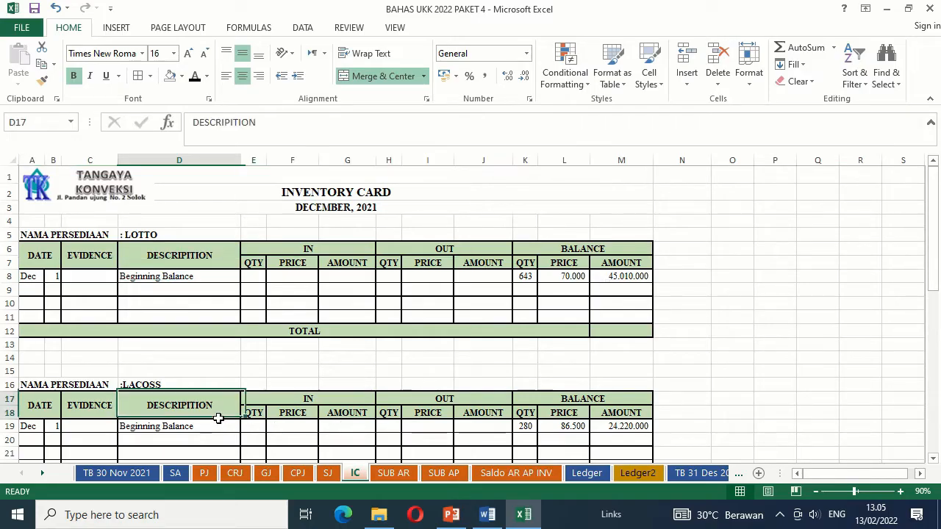
{"action": "left_click", "coordinate": [219, 421]}
{"action": "key", "text": "Down"}
{"action": "key", "text": "Down"}
{"action": "key", "text": "Down"}
{"action": "key", "text": "Down"}
{"action": "key", "text": "Down"}
{"action": "key", "text": "Down"}
{"action": "key", "text": "Down"}
{"action": "key", "text": "Down"}
{"action": "key", "text": "Down"}
{"action": "key", "text": "Down"}
{"action": "key", "text": "Down"}
{"action": "key", "text": "Down"}
{"action": "key", "text": "Down"}
{"action": "key", "text": "Down"}
{"action": "key", "text": "Down"}
{"action": "key", "text": "Down"}
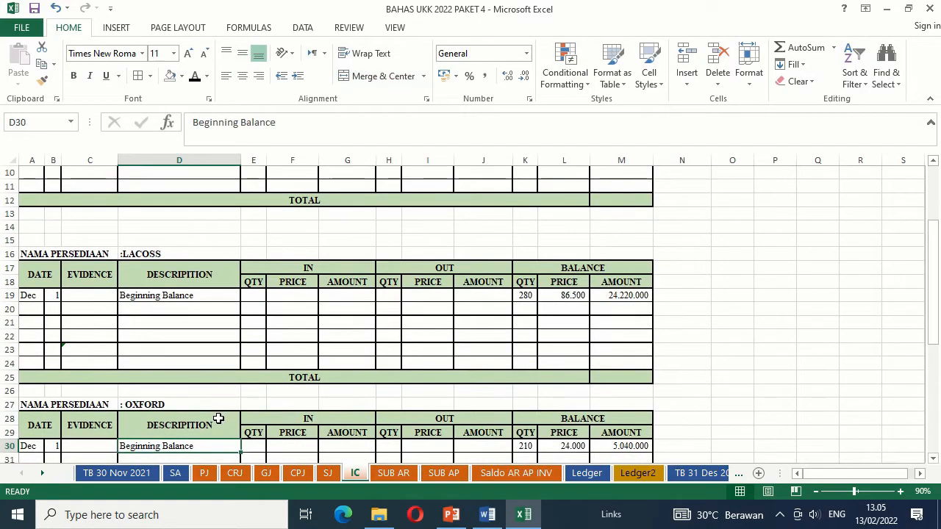
{"action": "key", "text": "Down"}
{"action": "key", "text": "Down"}
{"action": "key", "text": "Down"}
{"action": "key", "text": "Down"}
{"action": "key", "text": "Down"}
{"action": "key", "text": "Down"}
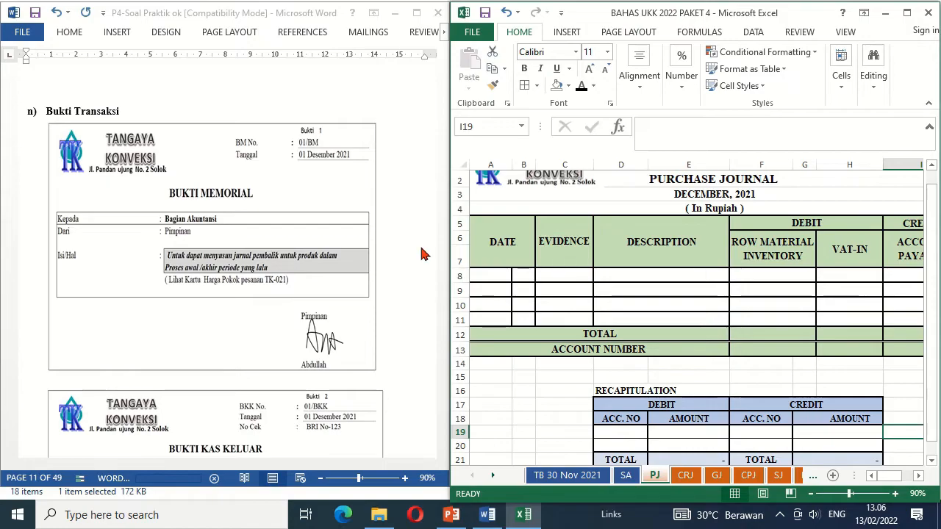
Switch to the Word question document and go back to the product-in-process cost data for job TK-021.
{"action": "left_click", "coordinate": [416, 147]}
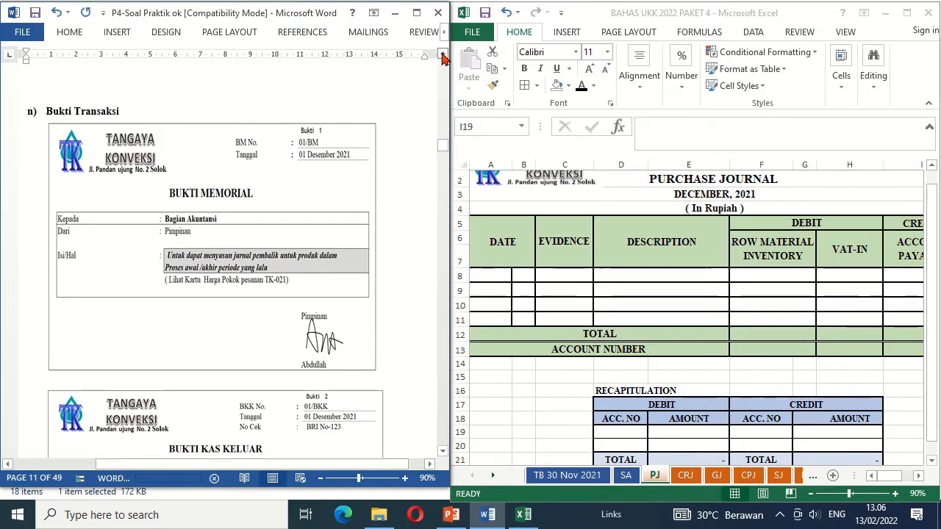
{"action": "scroll", "coordinate": [443, 58], "scroll_direction": "up", "scroll_amount": 6}
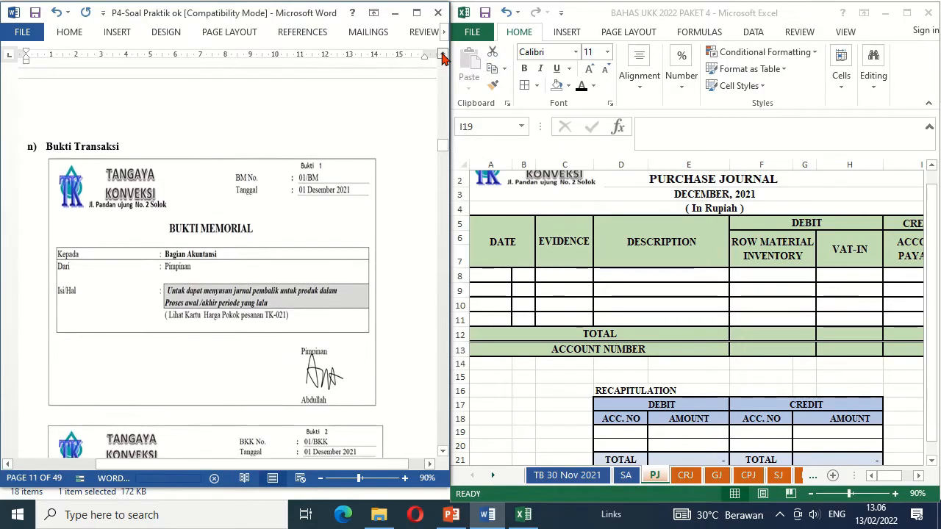
{"action": "scroll", "coordinate": [443, 57], "scroll_direction": "up", "scroll_amount": 7}
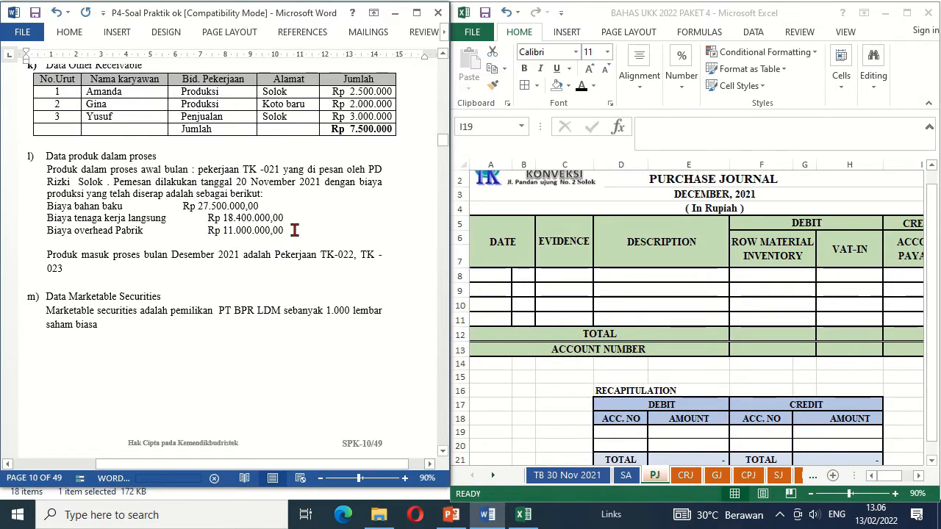
In the workbook's GJ sheet, apply a black font to the day 1 in B7 of the first general journal entry.
{"action": "left_click", "coordinate": [715, 475]}
{"action": "left_click", "coordinate": [715, 476]}
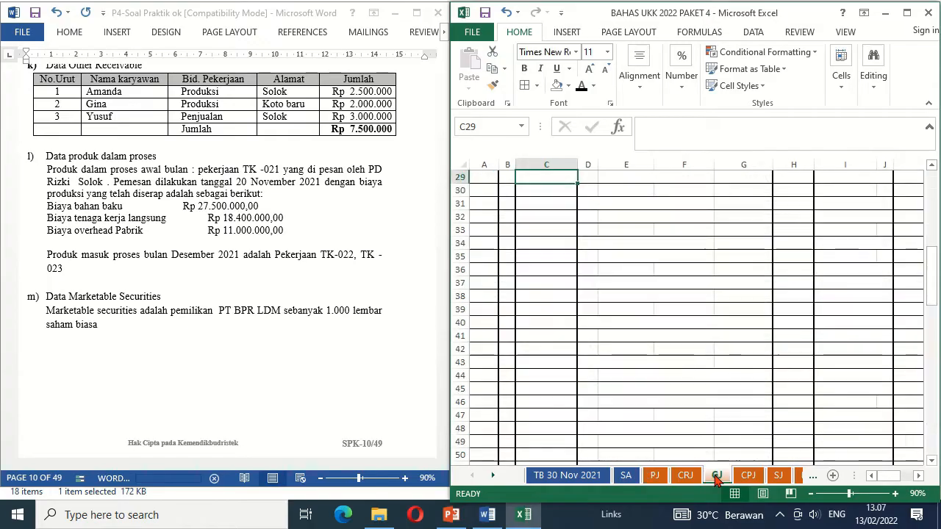
{"action": "left_click", "coordinate": [616, 282]}
{"action": "key", "text": "ctrl+Home"}
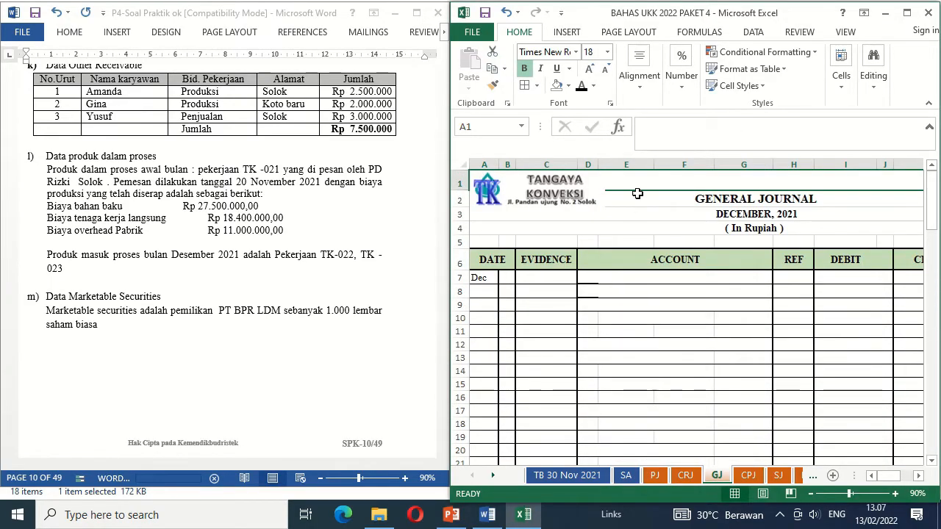
{"action": "left_click", "coordinate": [506, 281]}
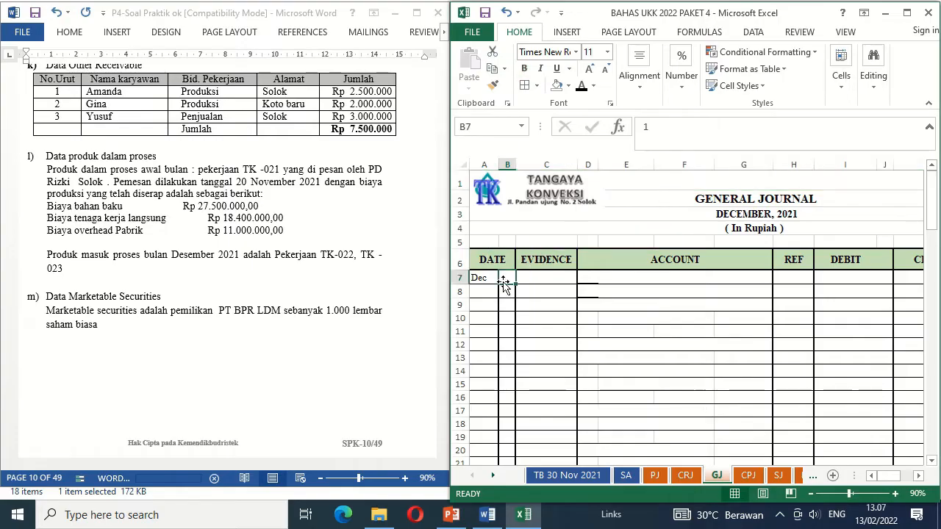
{"action": "left_click", "coordinate": [582, 93]}
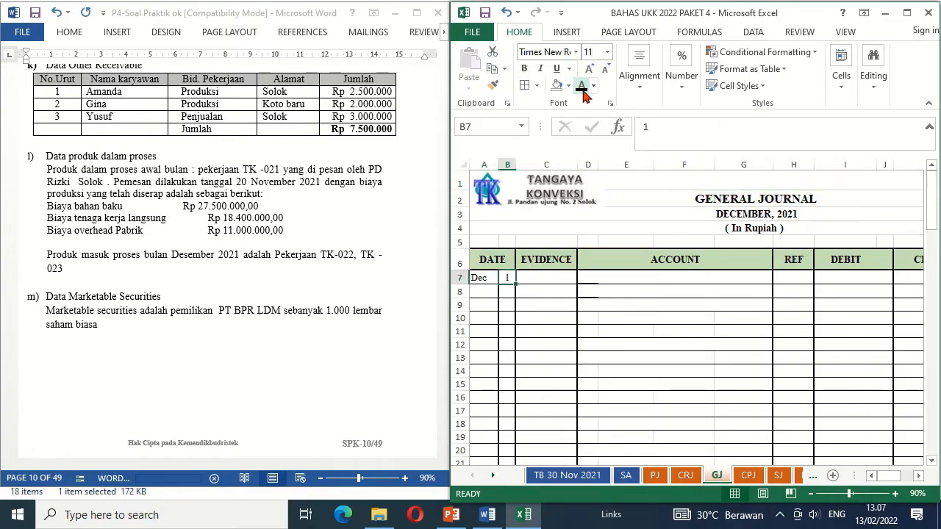
Apply a black font to the evidence number 01/BM in C7 of the first journal entry.
{"action": "key", "text": "Tab"}
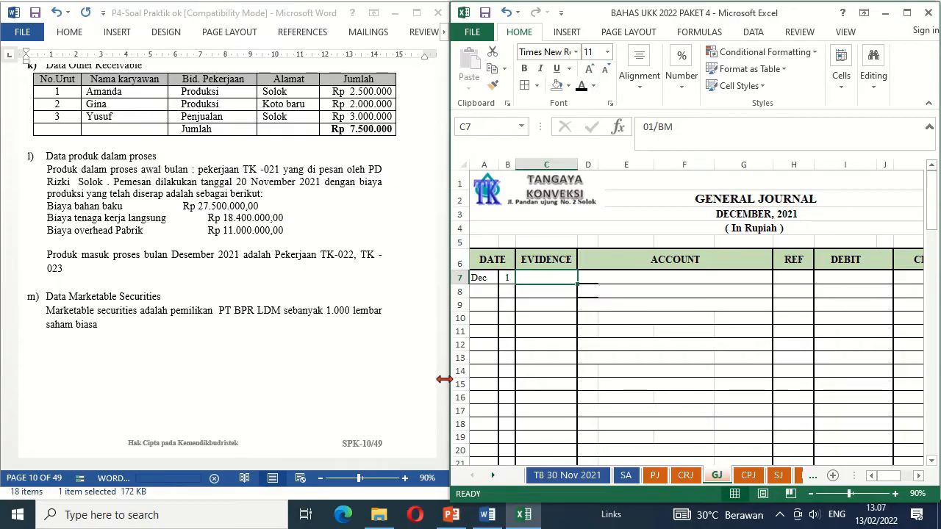
{"action": "left_click", "coordinate": [443, 431]}
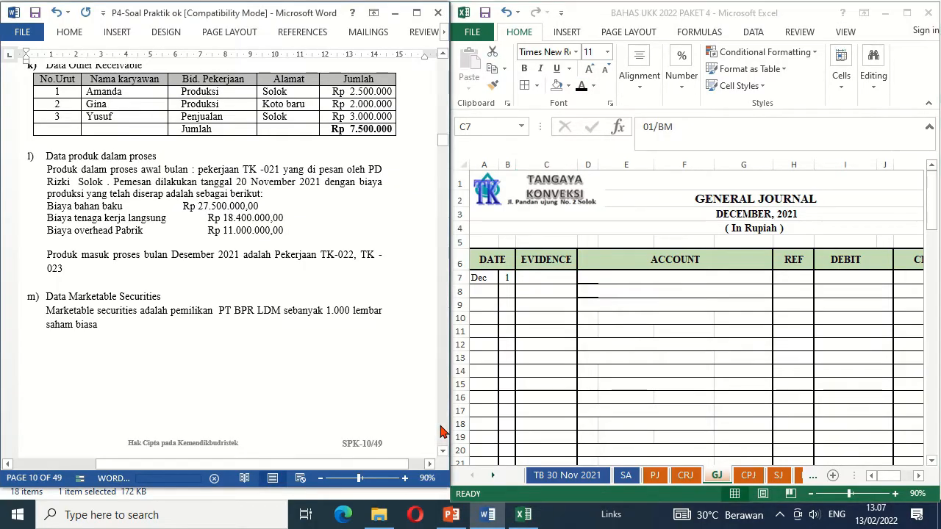
{"action": "left_click", "coordinate": [580, 88]}
Apply a black font to the first entry's four account names in D7:E10, from Goods in Process-Raw Material Expense to Goods in Process Inventory.
{"action": "key", "text": "Tab"}
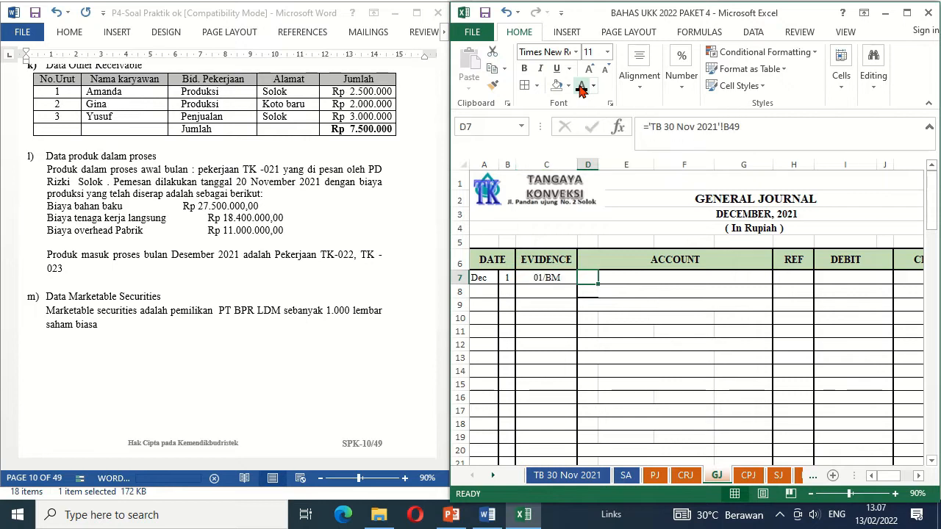
{"action": "key", "text": "shift+Down"}
{"action": "key", "text": "shift+Down"}
{"action": "key", "text": "shift+Down"}
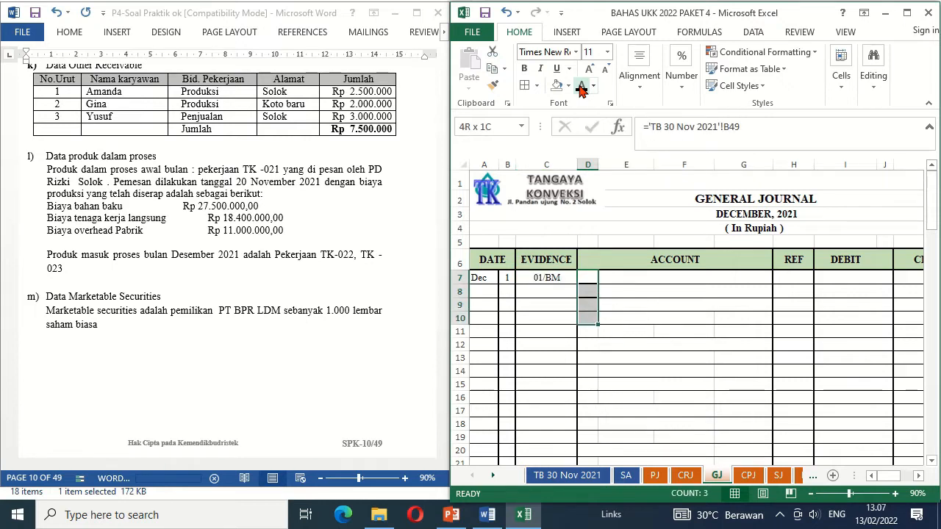
{"action": "key", "text": "shift+Right"}
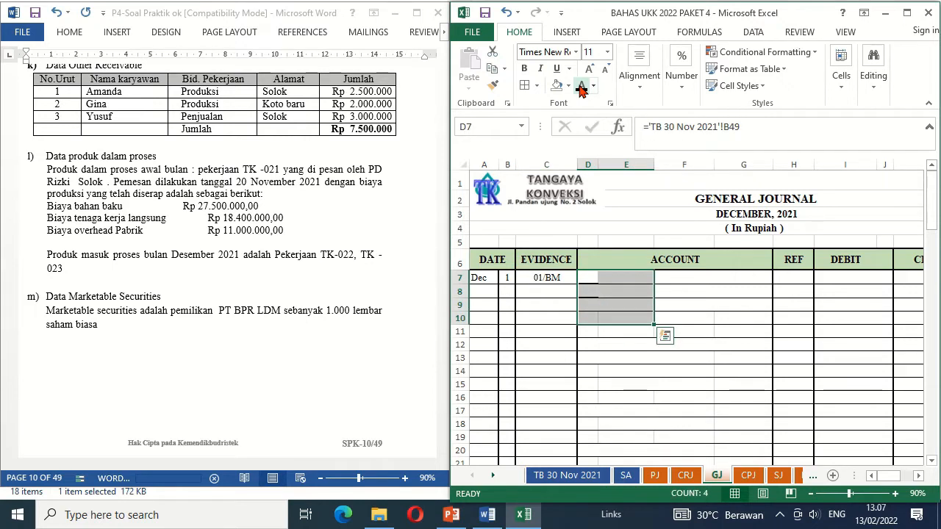
{"action": "left_click", "coordinate": [581, 88]}
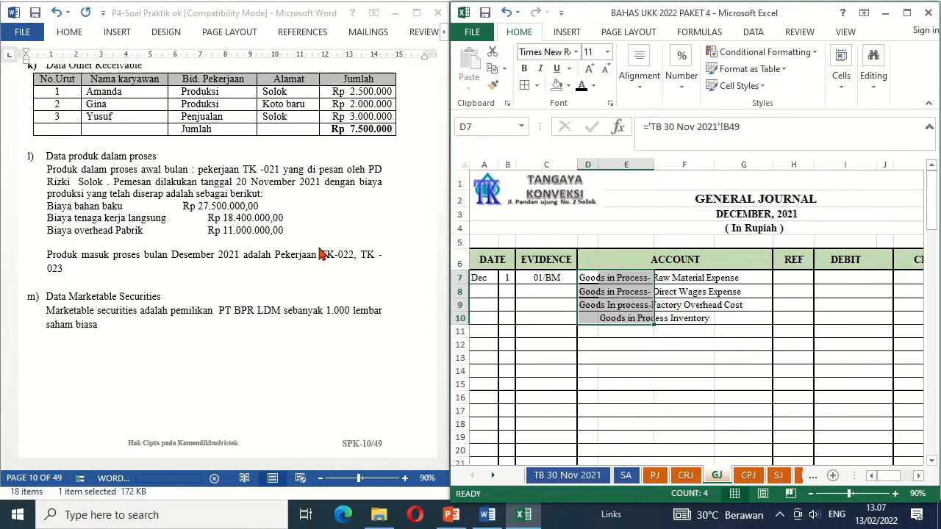
Apply a black font to the debit amounts 27.500.000, 18.400.000 and 11.000.000 in I7:I9.
{"action": "left_click", "coordinate": [568, 278]}
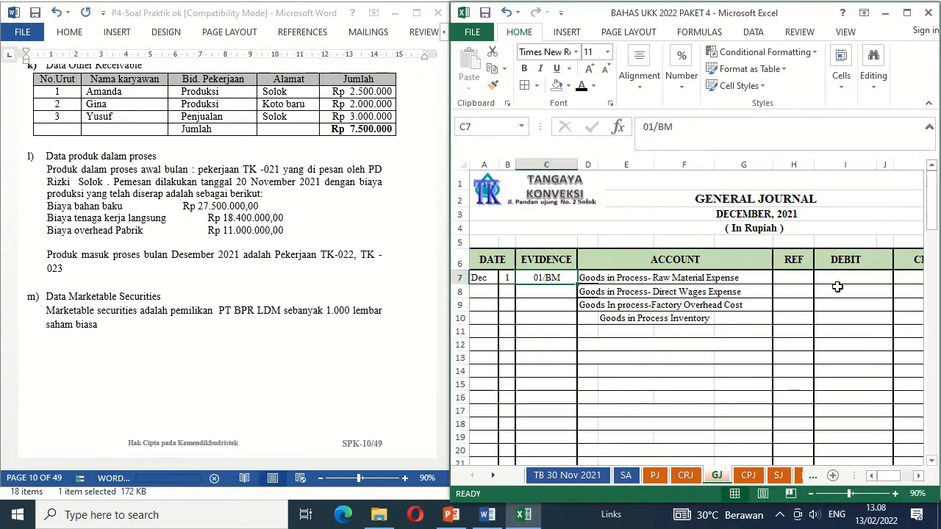
{"action": "left_click", "coordinate": [861, 281]}
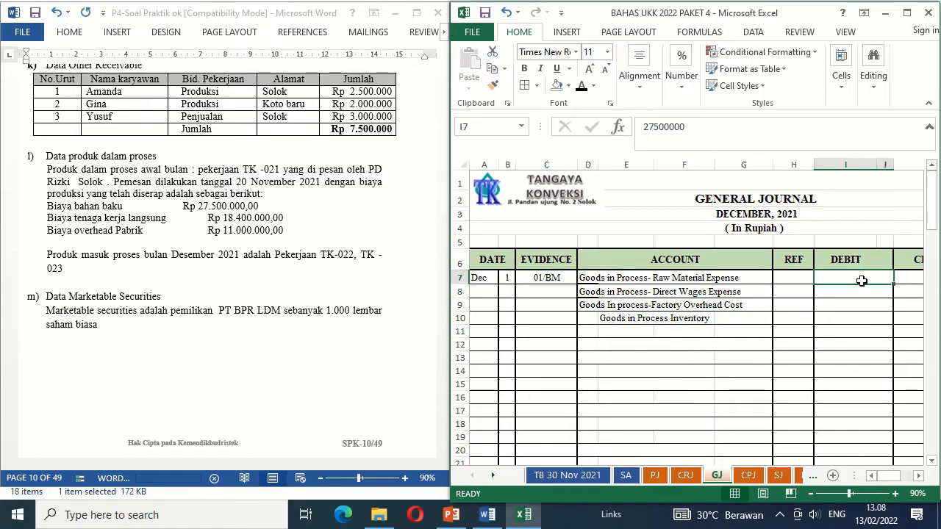
{"action": "left_click_drag", "start_coordinate": [862, 281], "coordinate": [862, 305]}
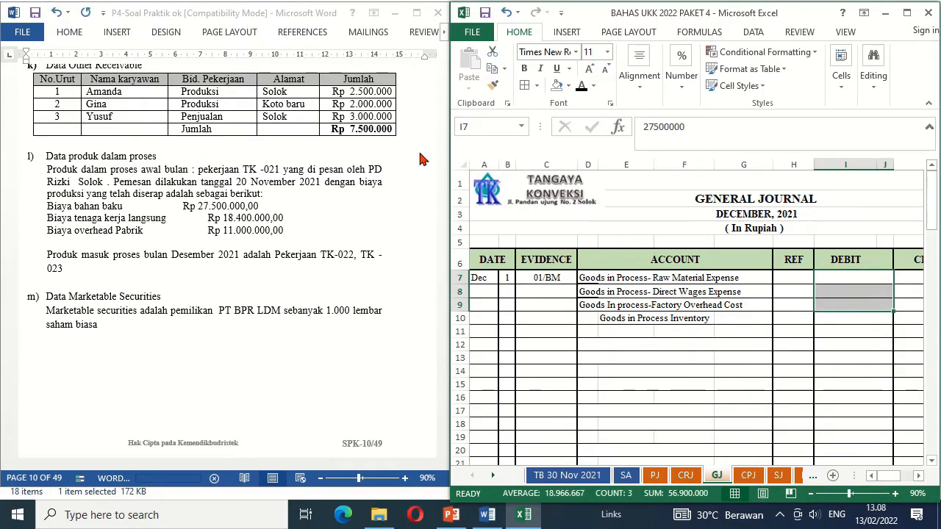
{"action": "left_click", "coordinate": [581, 86]}
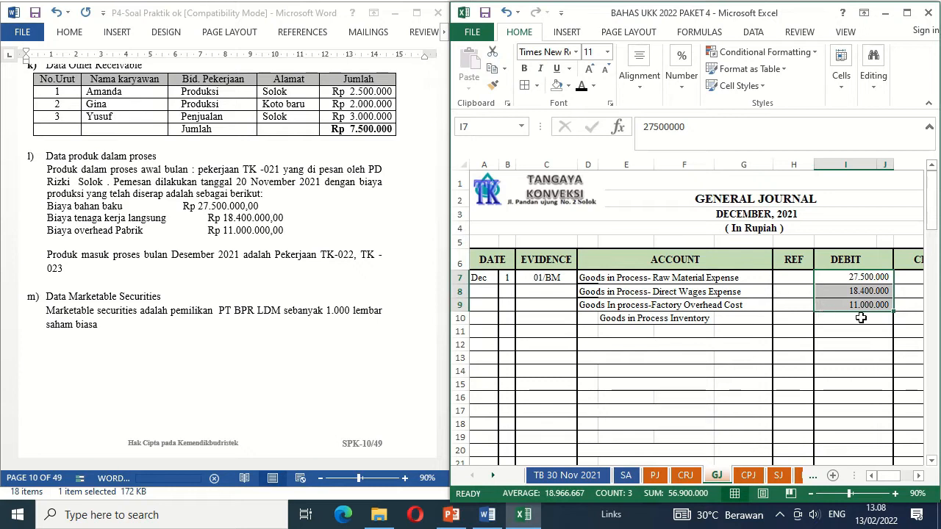
Apply a black font to the Goods in Process Inventory credit formula =I9+I8+I7 in K10.
{"action": "left_click", "coordinate": [907, 323]}
{"action": "key", "text": "Right"}
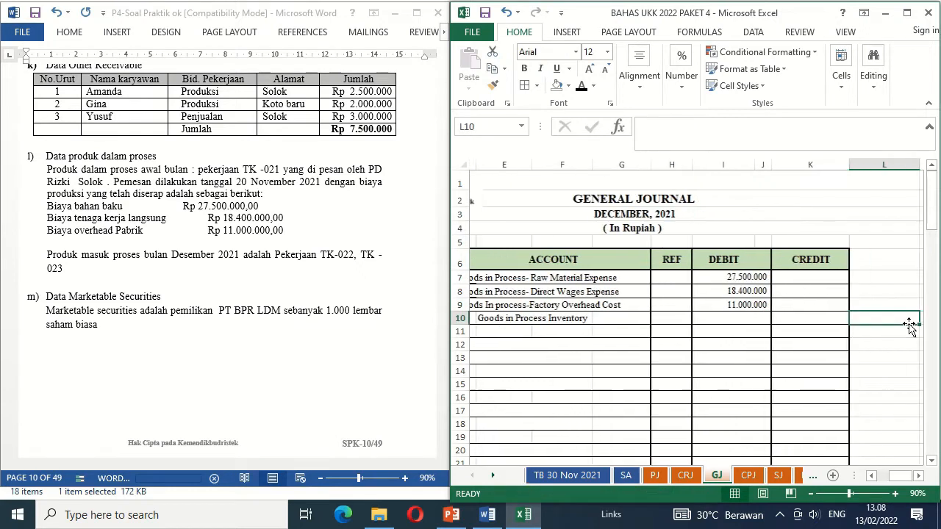
{"action": "left_click", "coordinate": [813, 318]}
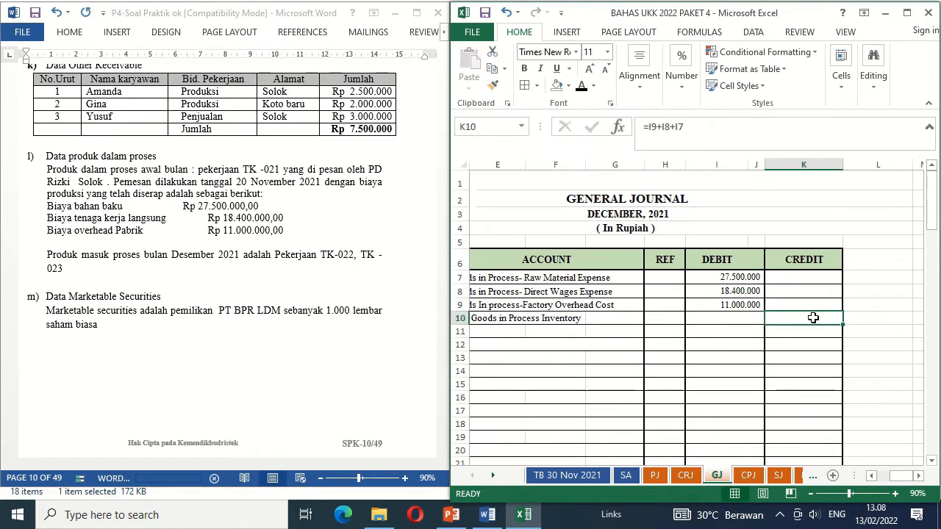
{"action": "left_click", "coordinate": [581, 86]}
Compare the Bukti 1 memorial voucher in the Word document with the 01/BM entry in the general journal.
{"action": "left_click", "coordinate": [617, 317]}
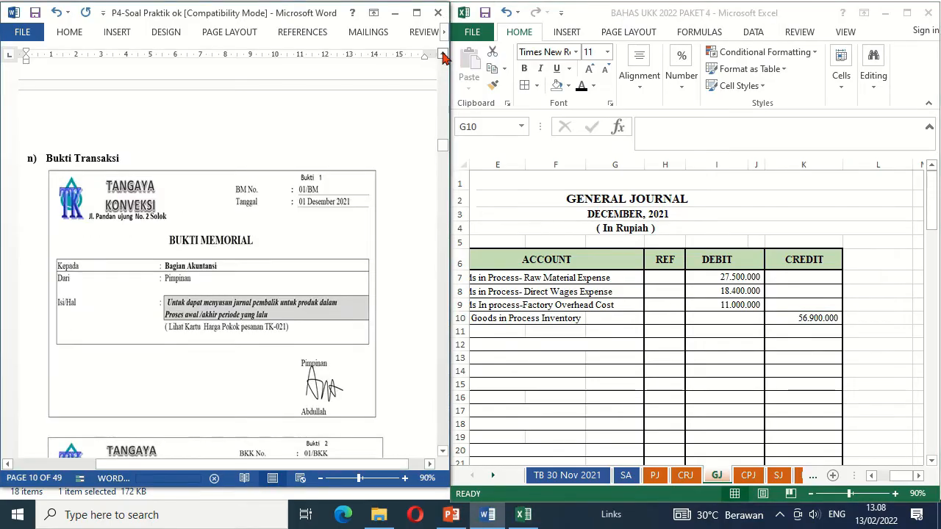
{"action": "key", "text": "BackSpace"}
{"action": "left_click", "coordinate": [561, 281]}
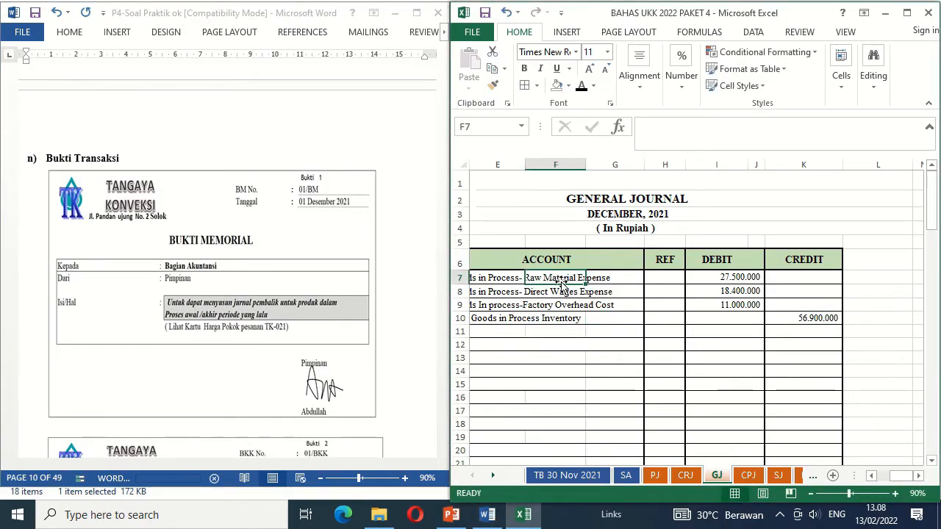
{"action": "key", "text": "Left"}
{"action": "key", "text": "Left"}
{"action": "key", "text": "Left"}
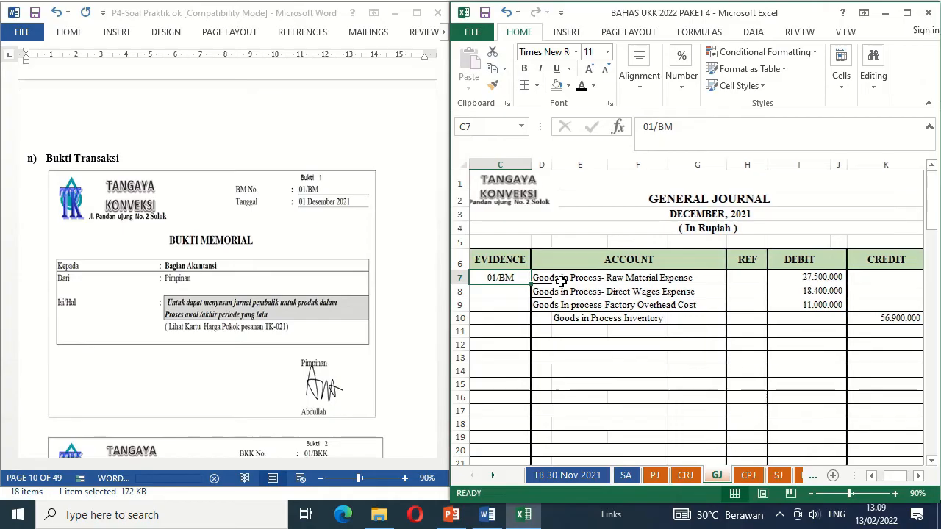
Bring the Bukti 2 cash payment voucher 01/BKK into view in the Word document.
{"action": "key", "text": "Left"}
{"action": "key", "text": "Left"}
{"action": "left_click", "coordinate": [412, 405]}
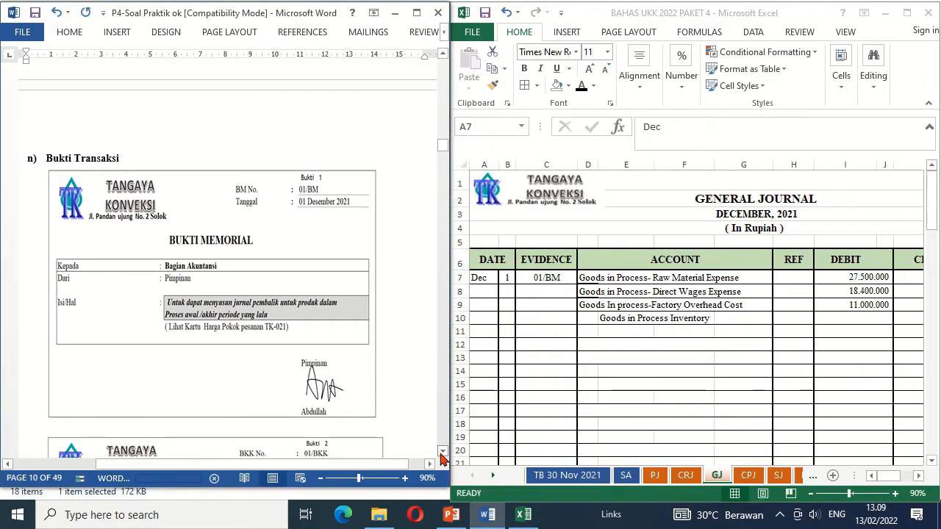
{"action": "left_click", "coordinate": [443, 453]}
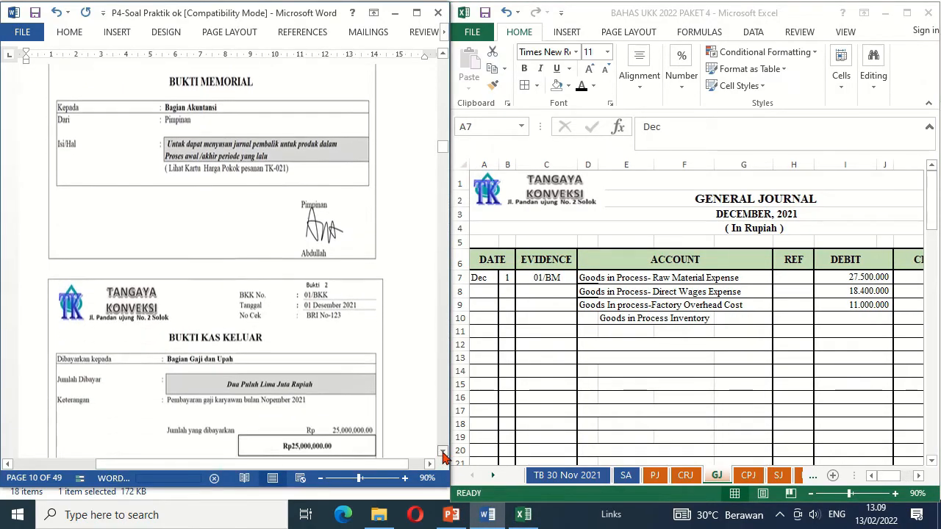
{"action": "left_click", "coordinate": [443, 454]}
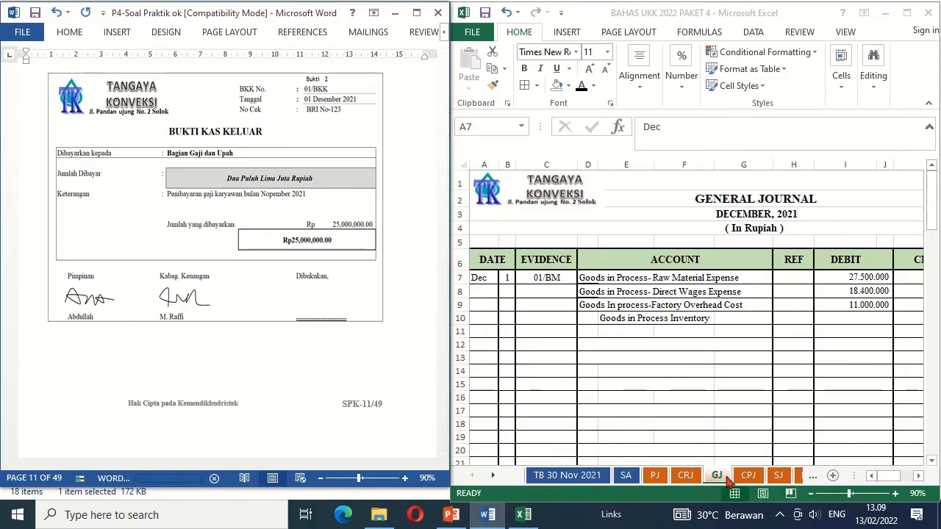
Switch to Excel's Cash Payment Journal sheet (CPJ) and apply a black font to the date entries Dec and 1 in A9:B9.
{"action": "left_click", "coordinate": [748, 477]}
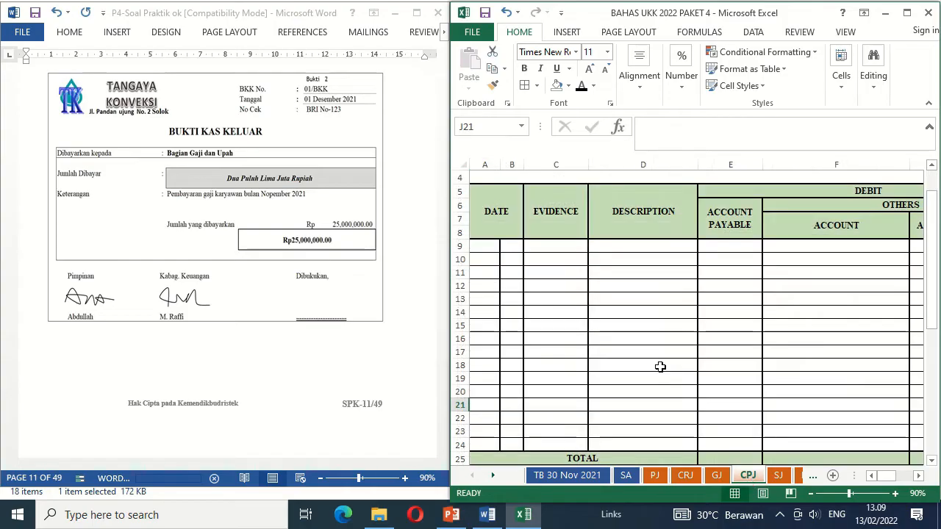
{"action": "left_click", "coordinate": [515, 260]}
{"action": "key", "text": "Up"}
{"action": "key", "text": "Up"}
{"action": "key", "text": "Up"}
{"action": "key", "text": "Up"}
{"action": "key", "text": "Up"}
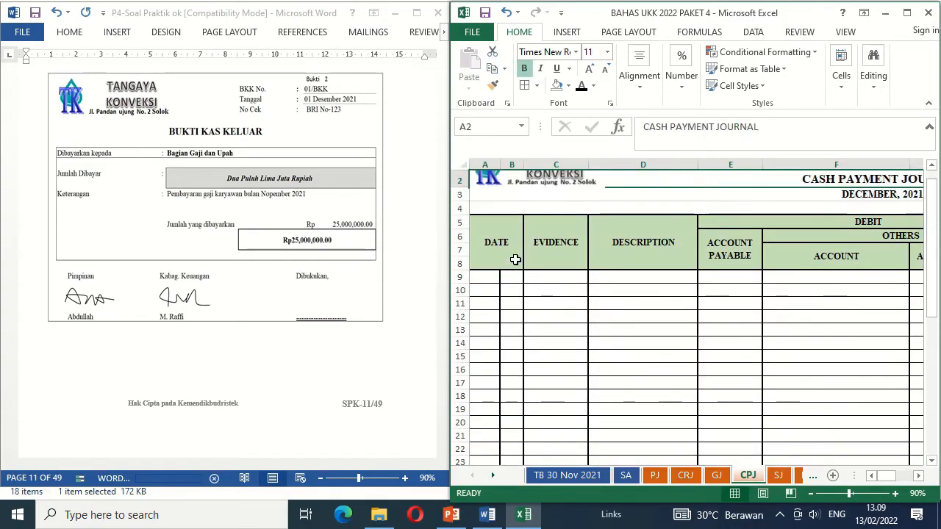
{"action": "key", "text": "Down"}
{"action": "key", "text": "Down"}
{"action": "key", "text": "Down"}
{"action": "key", "text": "Down"}
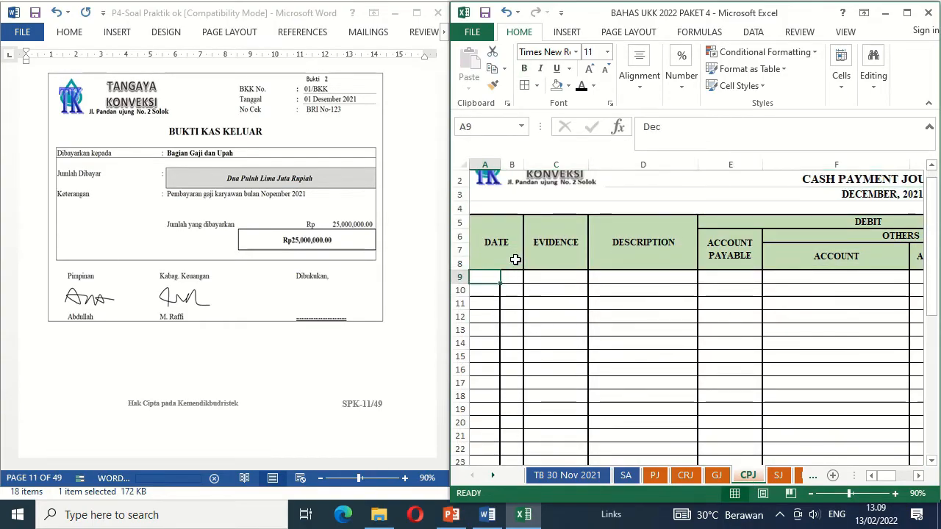
{"action": "left_click", "coordinate": [580, 86]}
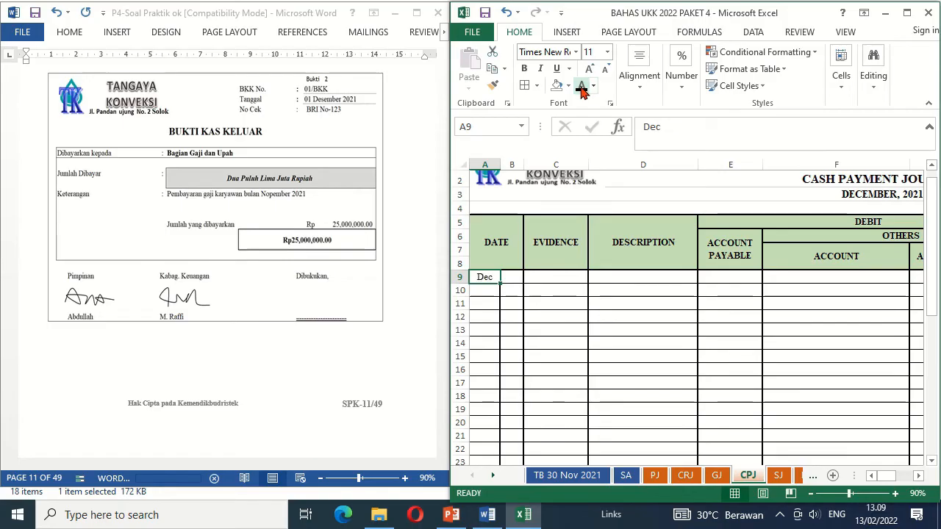
{"action": "key", "text": "Right"}
{"action": "left_click", "coordinate": [581, 85]}
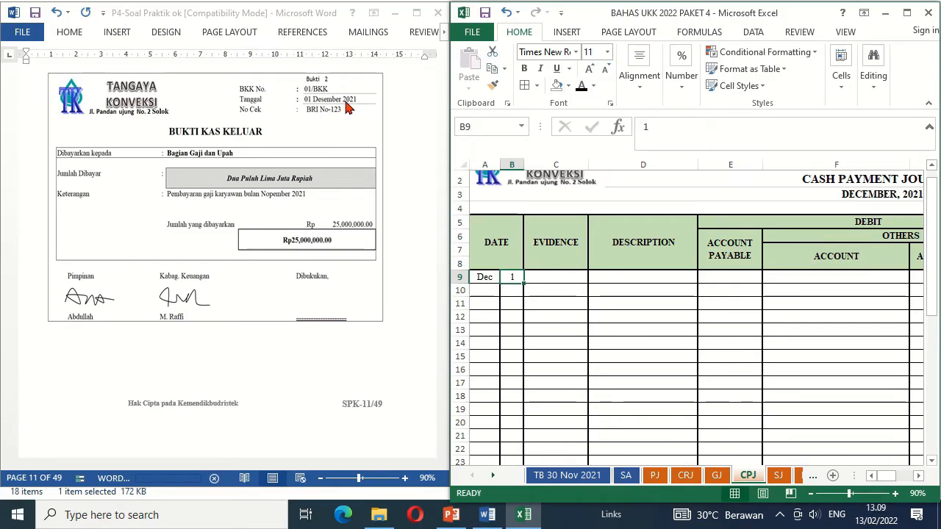
Apply a black font to the evidence number 01/BKK in C9 and the description Wage & Salary, Nov. 2021 in D9.
{"action": "key", "text": "Right"}
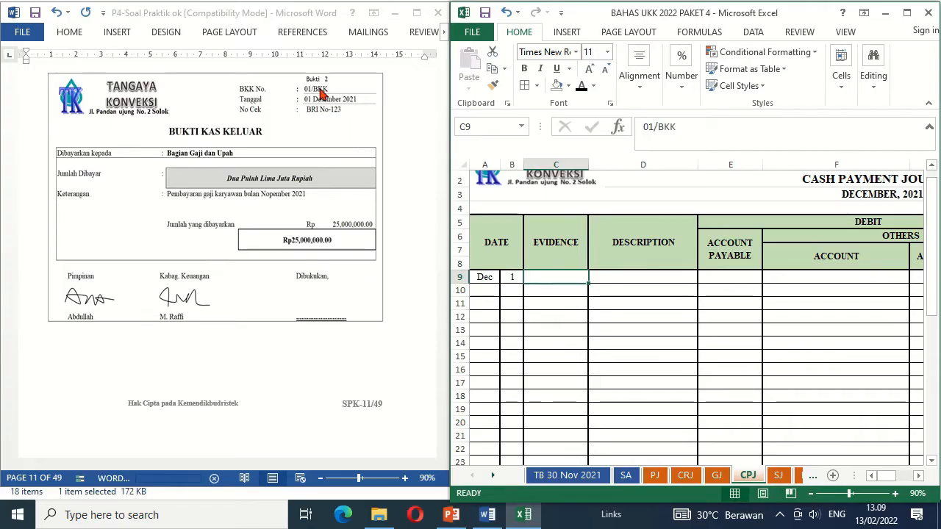
{"action": "left_click", "coordinate": [581, 86]}
{"action": "key", "text": "Right"}
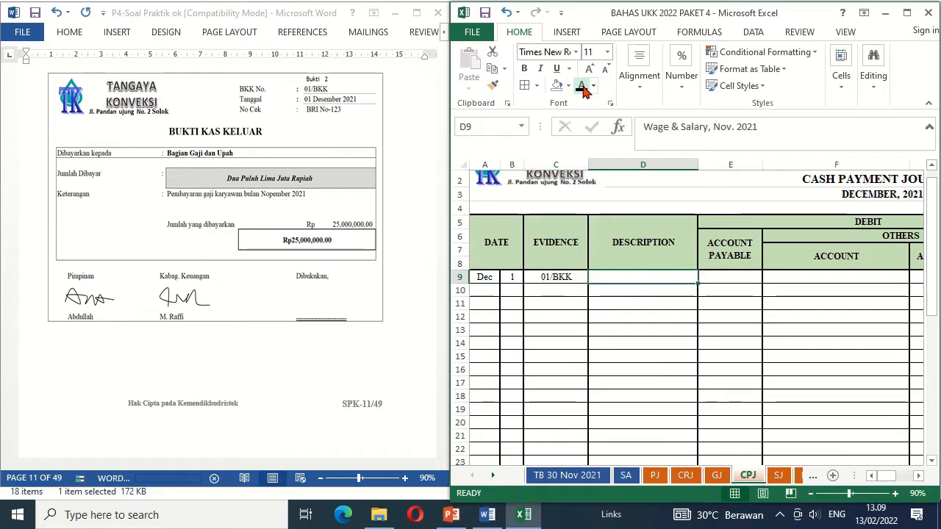
{"action": "left_click", "coordinate": [581, 87]}
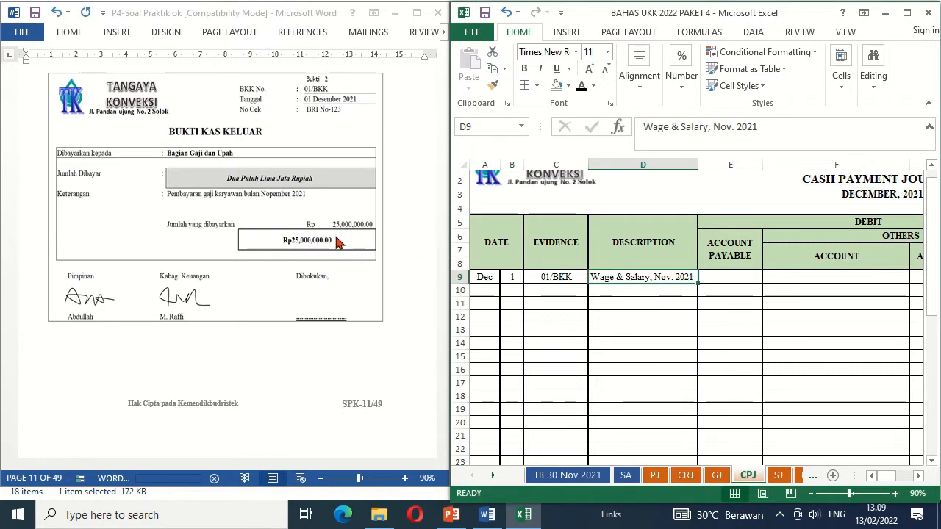
Apply a black font to the debit account Wages & Salaries Payable in F9 of the Cash Payment Journal.
{"action": "left_click", "coordinate": [780, 282]}
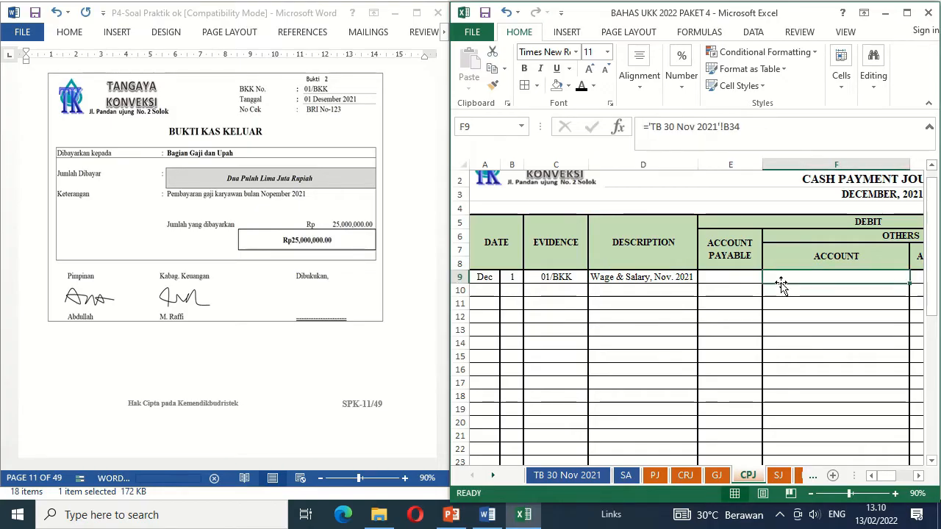
{"action": "key", "text": "Right"}
{"action": "key", "text": "Right"}
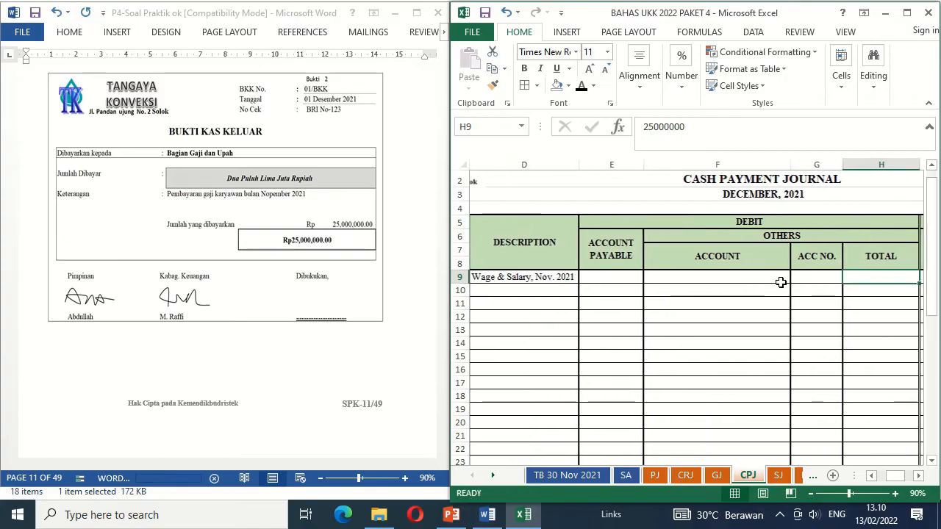
{"action": "key", "text": "Right"}
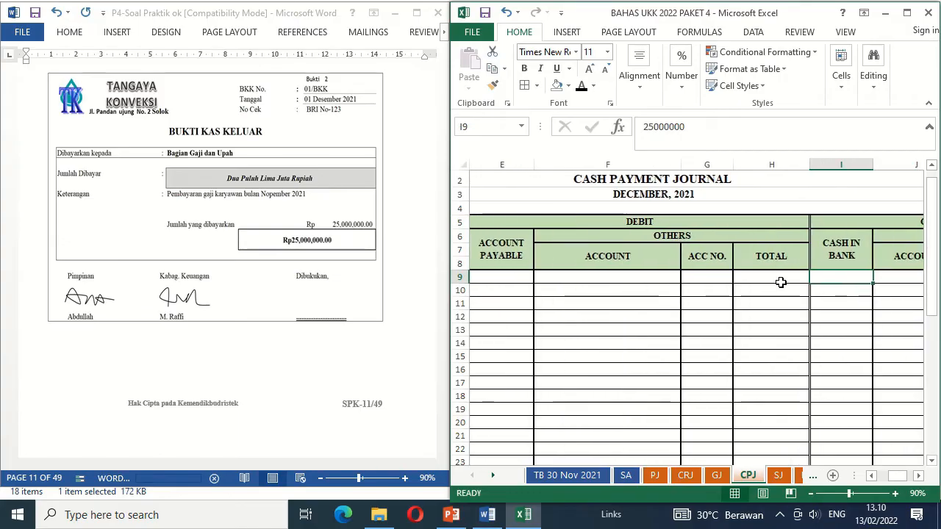
{"action": "left_click", "coordinate": [664, 274]}
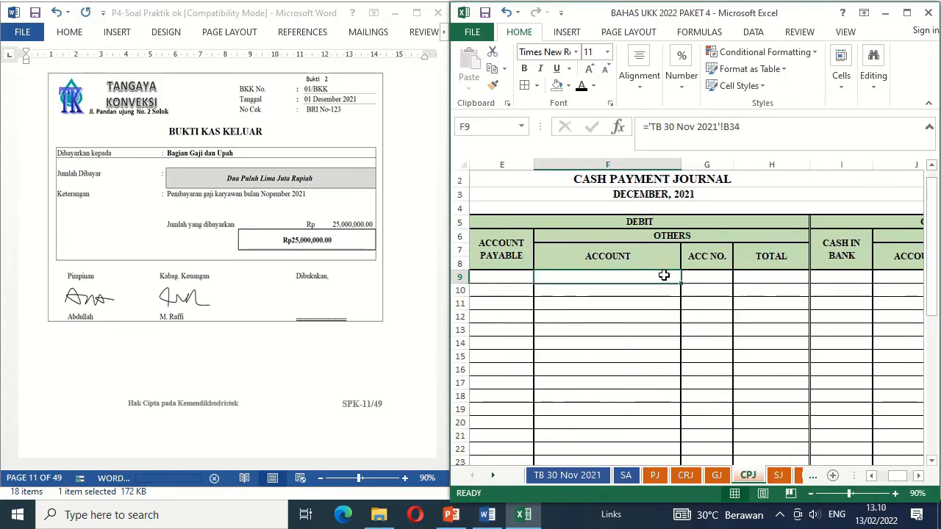
{"action": "left_click", "coordinate": [581, 86]}
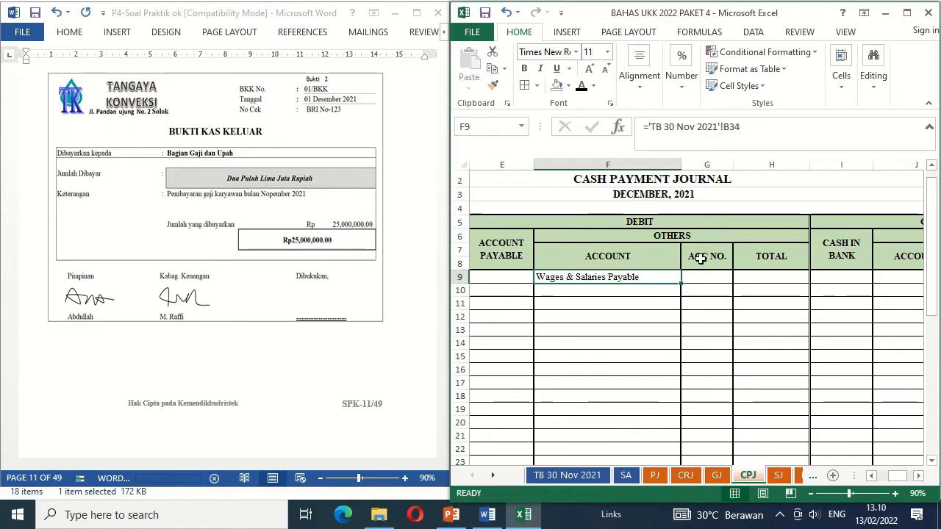
Apply a black font to the 25.000.000 amounts in the debit total H9 and the Cash in Bank credit I9.
{"action": "left_click", "coordinate": [745, 275]}
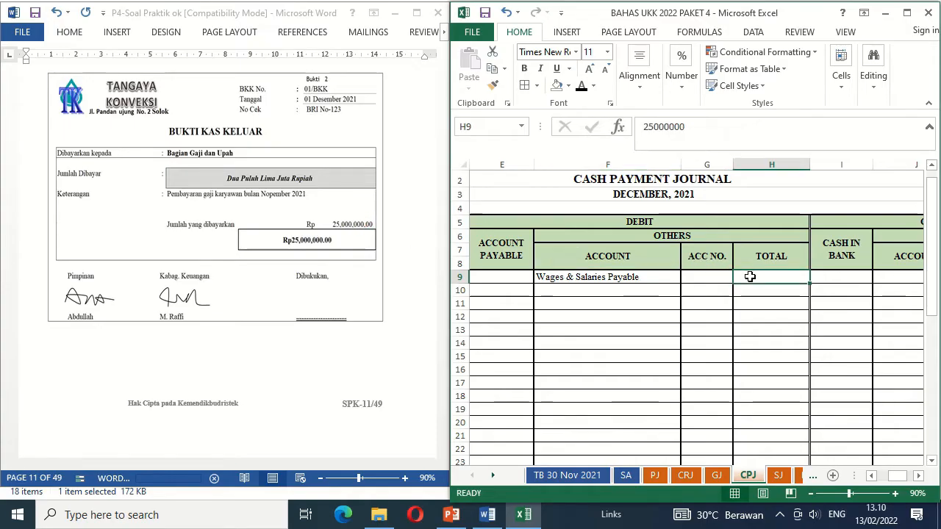
{"action": "left_click", "coordinate": [581, 90]}
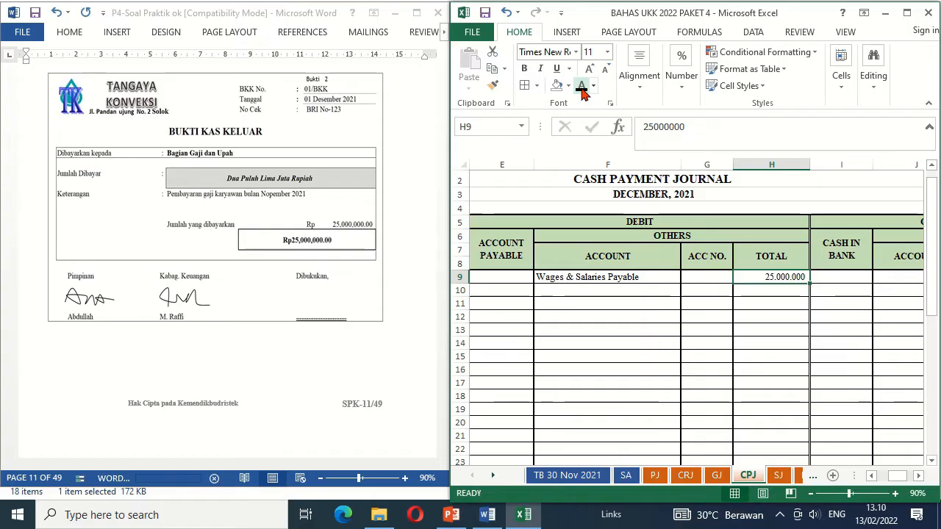
{"action": "key", "text": "Right"}
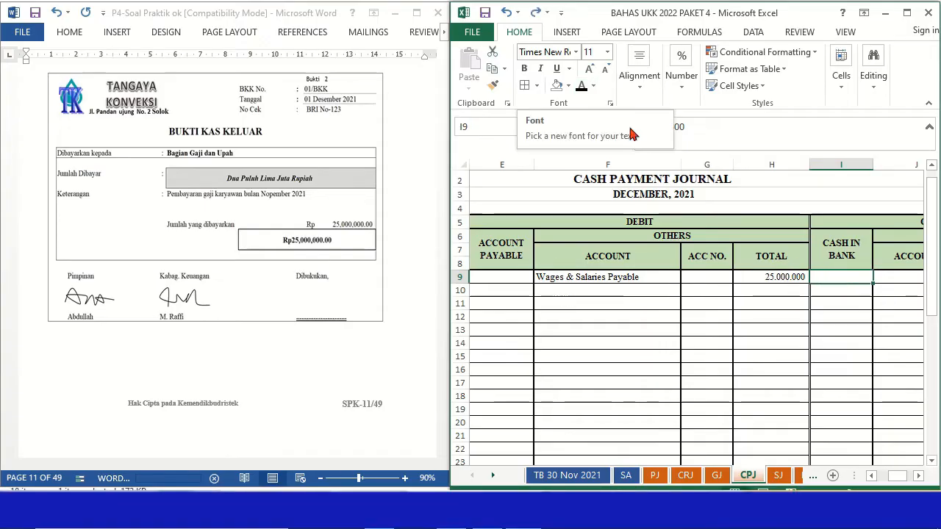
{"action": "left_click", "coordinate": [581, 86]}
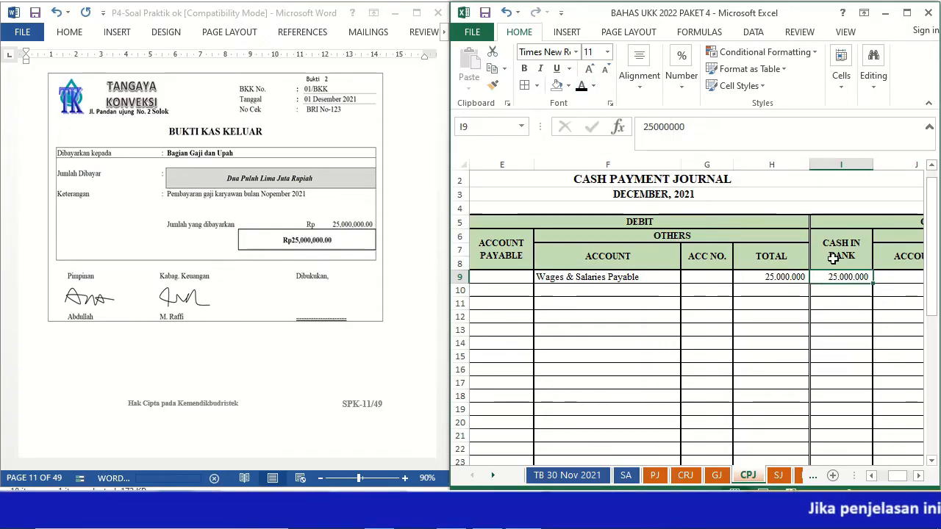
{"action": "left_click", "coordinate": [841, 293]}
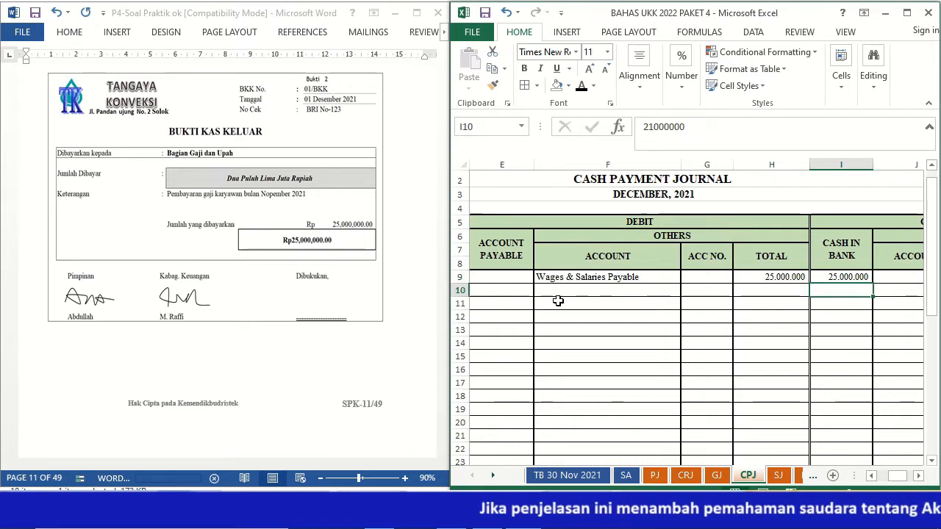
Paste the signature above the Dibukukan line of voucher Bukti 2 in Word, and bring the Bukti 3 cash receipt voucher into view.
{"action": "left_click", "coordinate": [333, 307]}
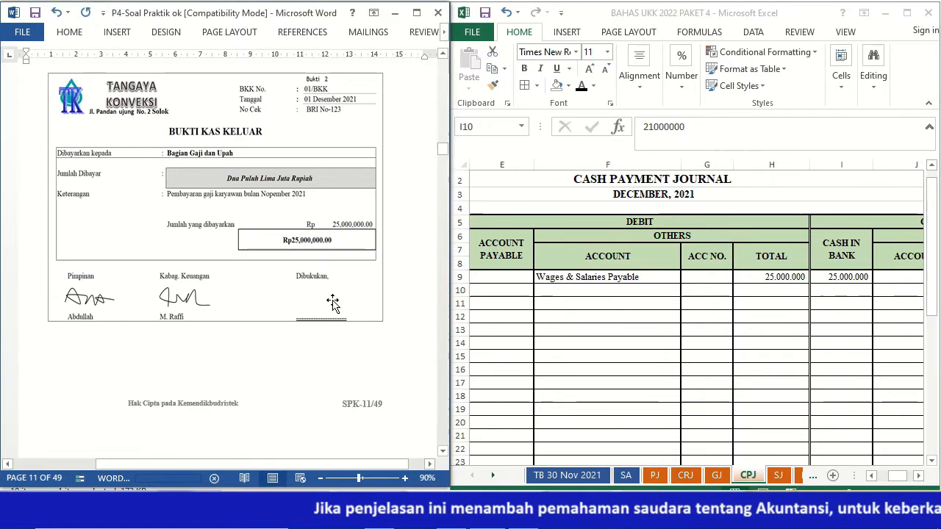
{"action": "key", "text": "ctrl+v"}
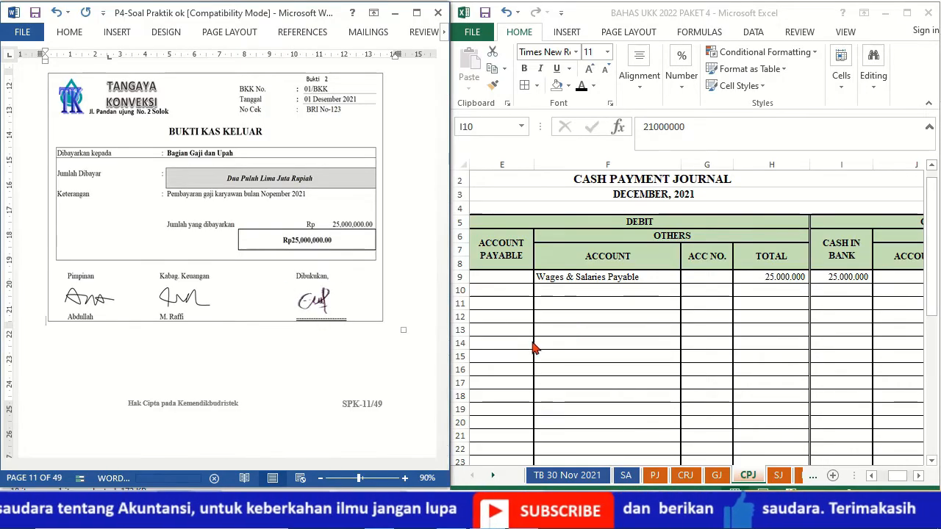
{"action": "scroll", "coordinate": [444, 427], "scroll_direction": "down", "scroll_amount": 5}
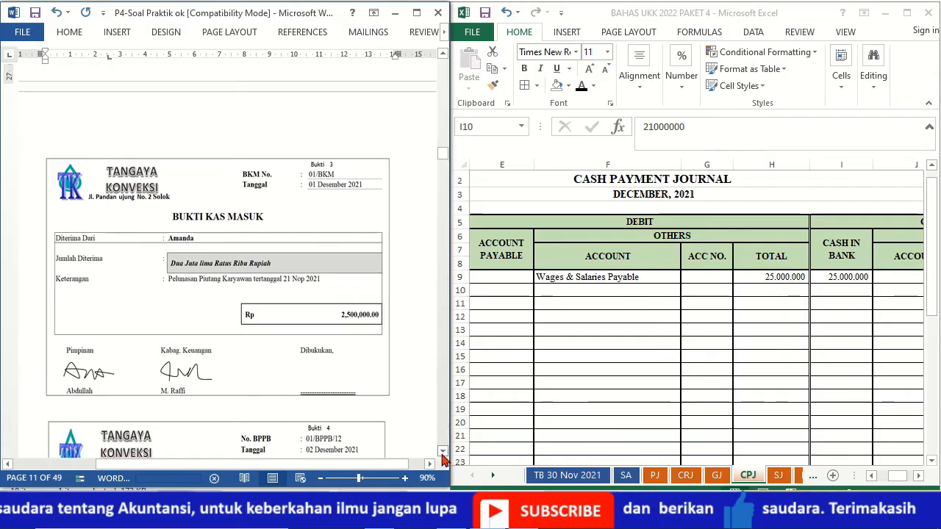
{"action": "left_click", "coordinate": [442, 453]}
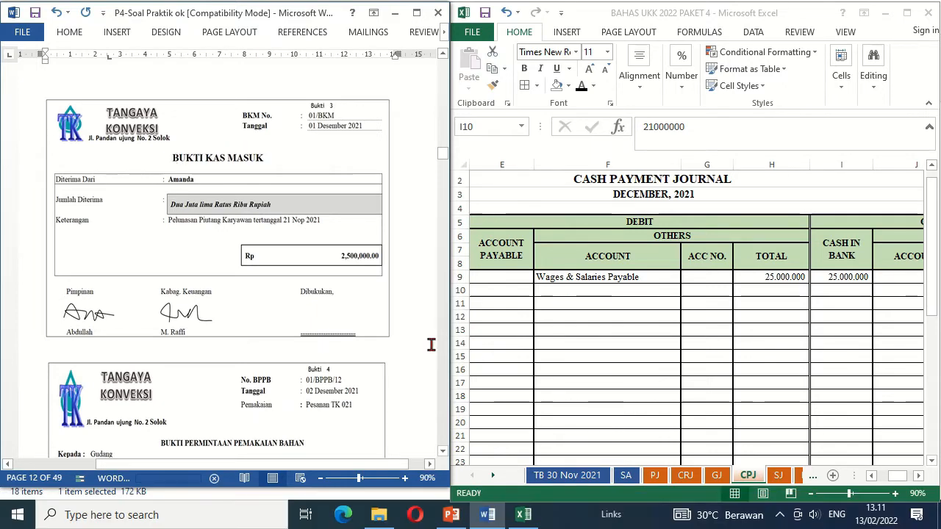
In Excel's Cash Receipt Journal sheet (CRJ), apply a black font to the day 1 in B9 and the evidence number 01/BKM in C9.
{"action": "left_click", "coordinate": [685, 475]}
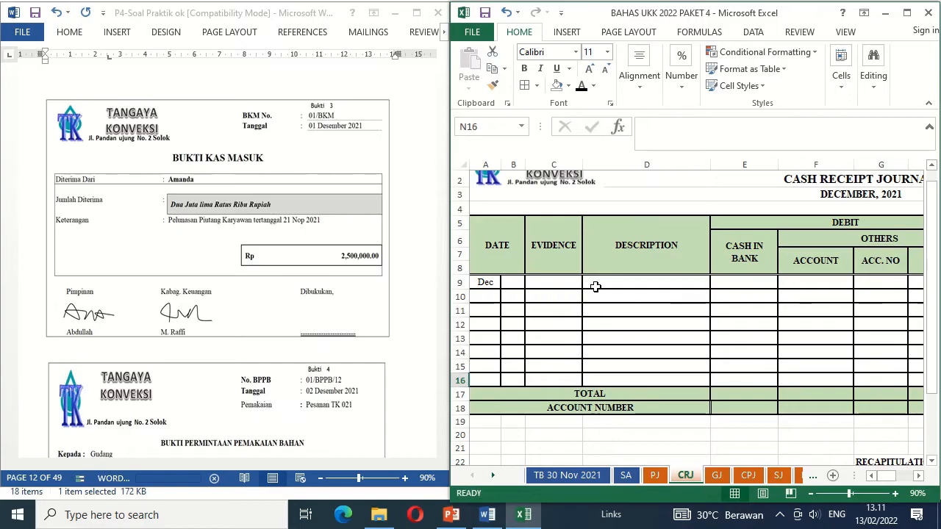
{"action": "left_click", "coordinate": [512, 282]}
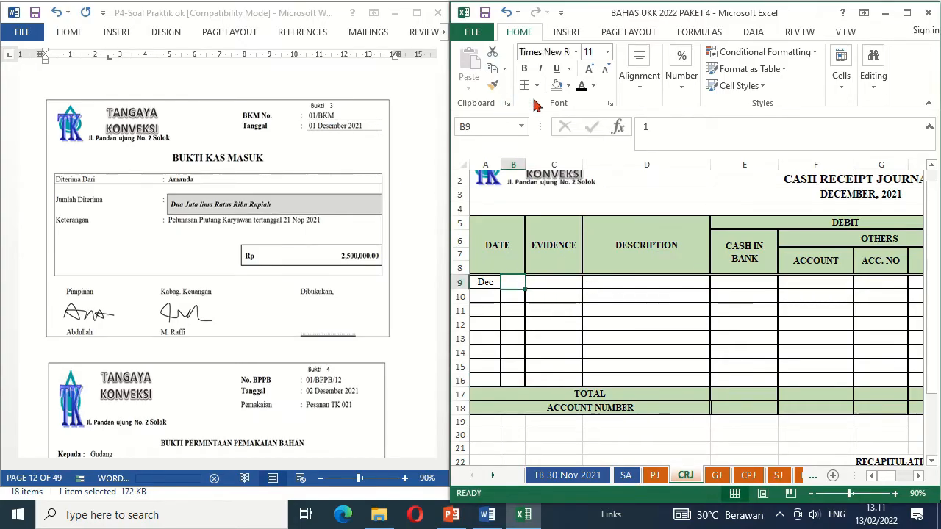
{"action": "left_click", "coordinate": [579, 90]}
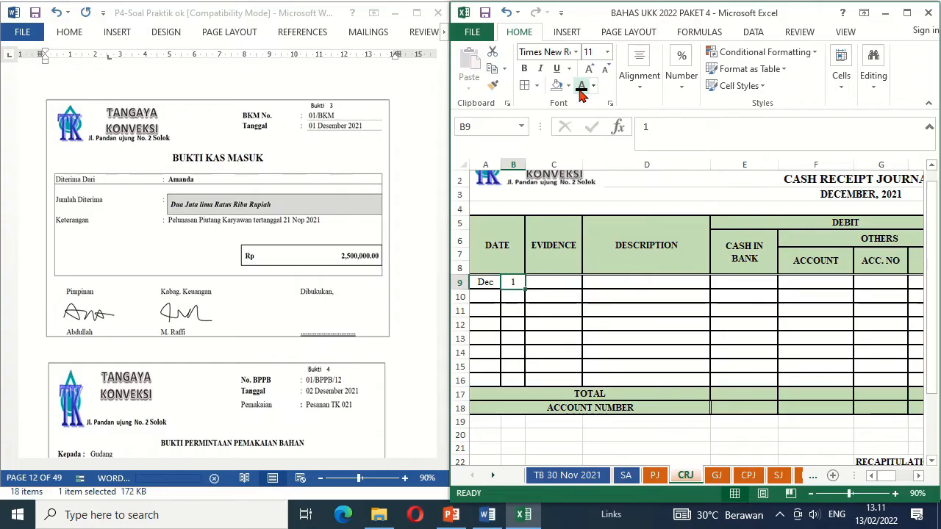
{"action": "key", "text": "Right"}
{"action": "left_click", "coordinate": [579, 89]}
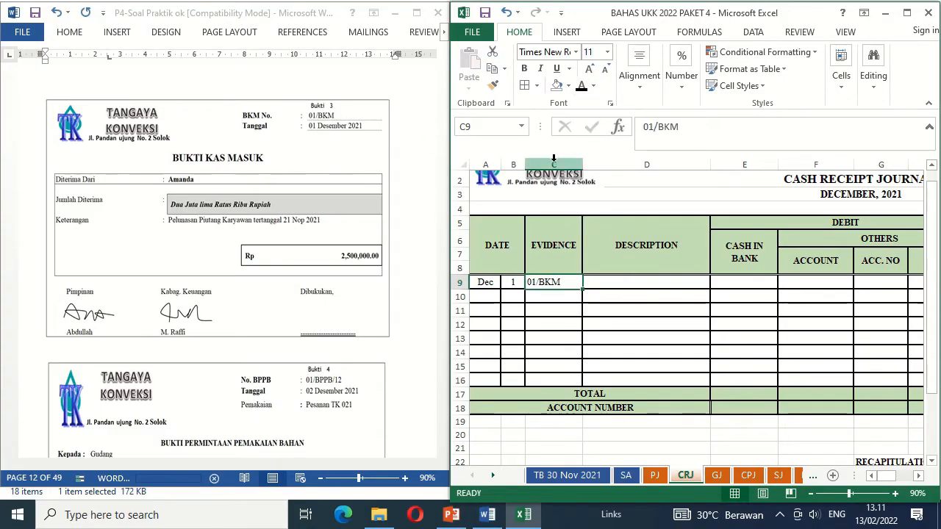
Apply a black font to the description Receipt for Employees in D9 and the Cash in Bank debit 2.500.000 in E9.
{"action": "key", "text": "Right"}
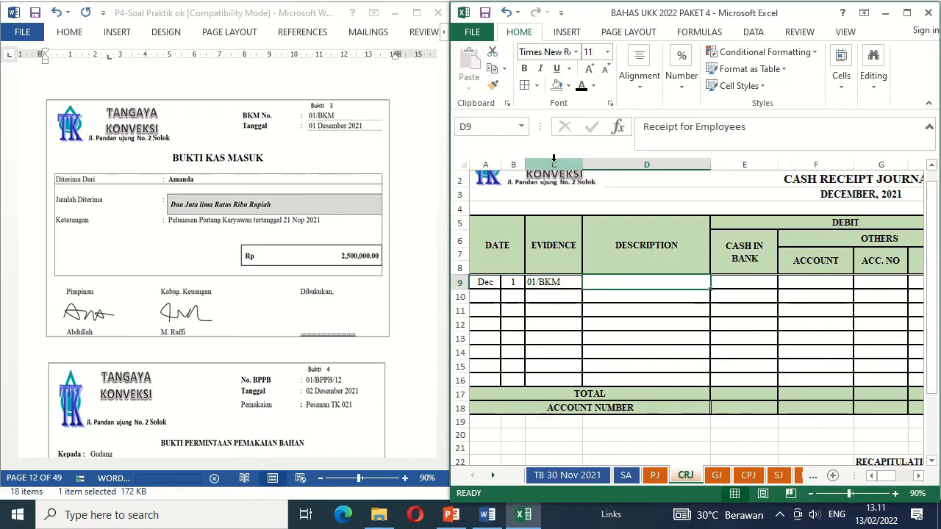
{"action": "left_click", "coordinate": [580, 89]}
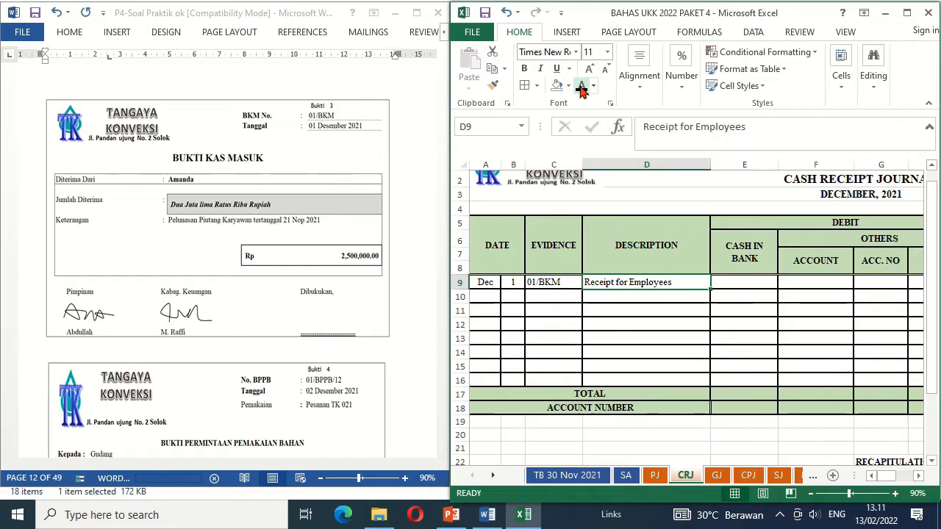
{"action": "key", "text": "Right"}
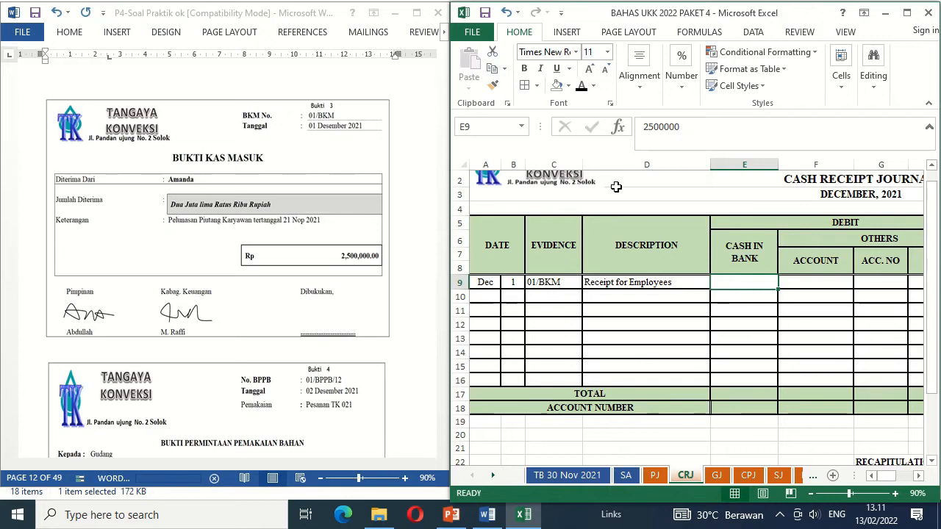
{"action": "left_click", "coordinate": [580, 87]}
Apply a black font to the credit-side Others account Other Receivable in J9 and its total 2.500.000 in L9.
{"action": "key", "text": "Right"}
{"action": "key", "text": "Right"}
{"action": "key", "text": "Right"}
{"action": "key", "text": "Right"}
{"action": "key", "text": "Right"}
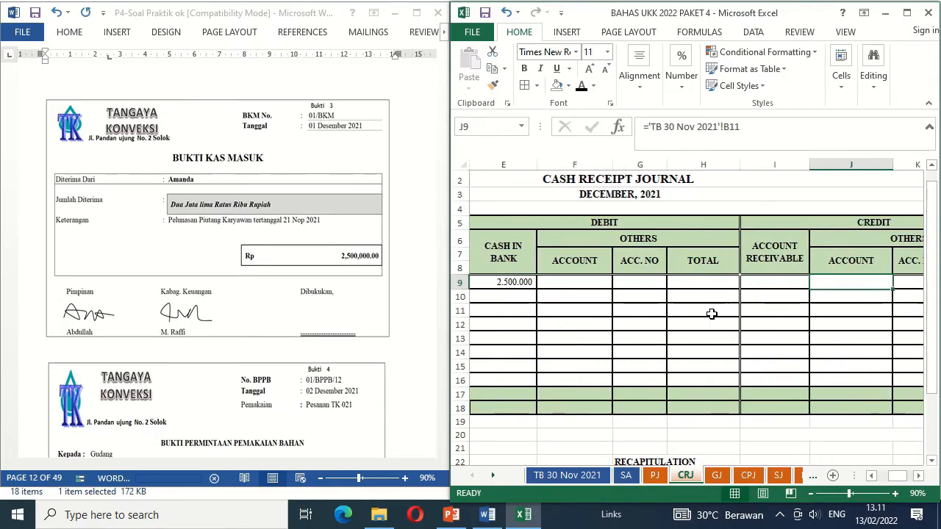
{"action": "key", "text": "Right"}
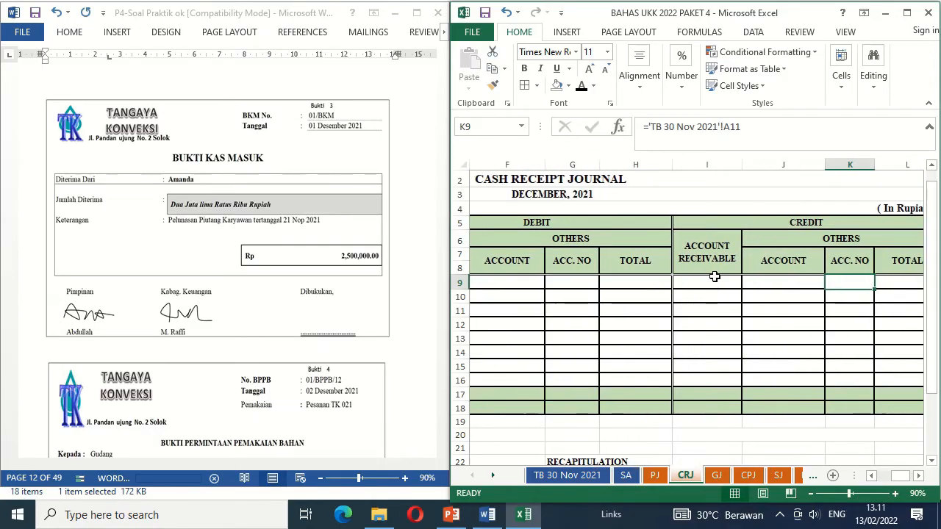
{"action": "left_click", "coordinate": [758, 281]}
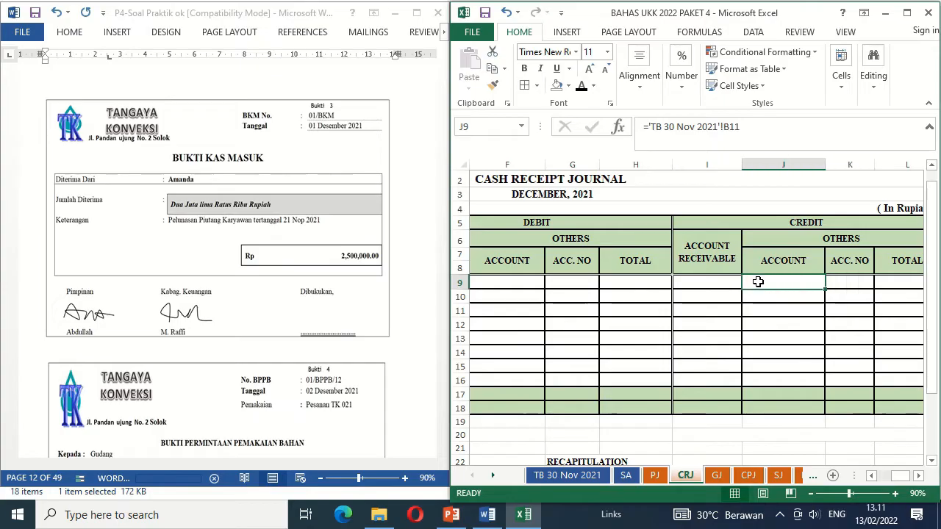
{"action": "left_click", "coordinate": [580, 87]}
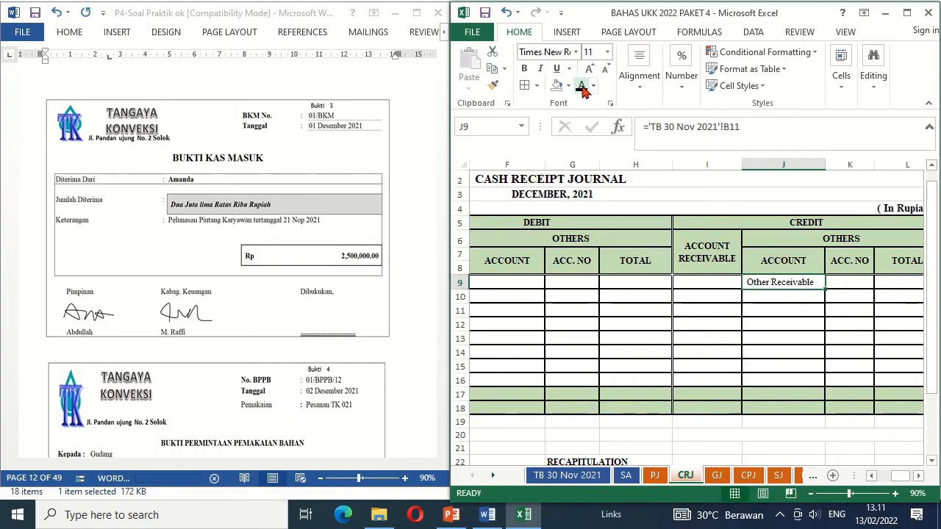
{"action": "key", "text": "Right"}
{"action": "key", "text": "Right"}
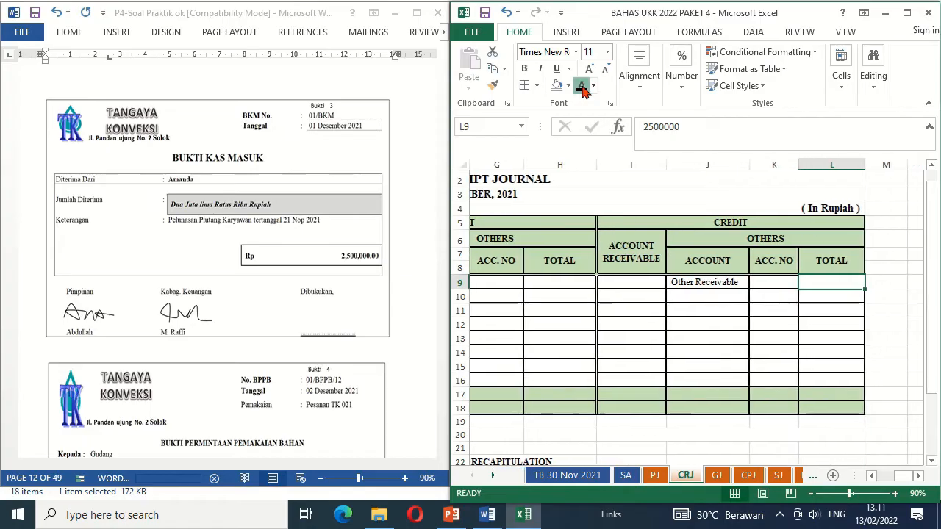
{"action": "left_click", "coordinate": [581, 86]}
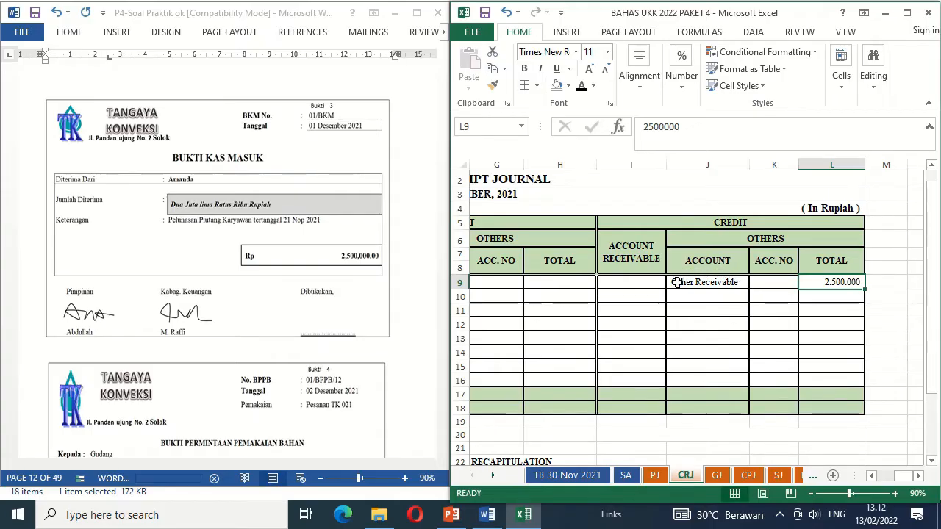
Paste the signature above the Dibukukan line of voucher Bukti 3 in Word, and bring the Bukti 4 material usage voucher into view.
{"action": "left_click", "coordinate": [567, 277]}
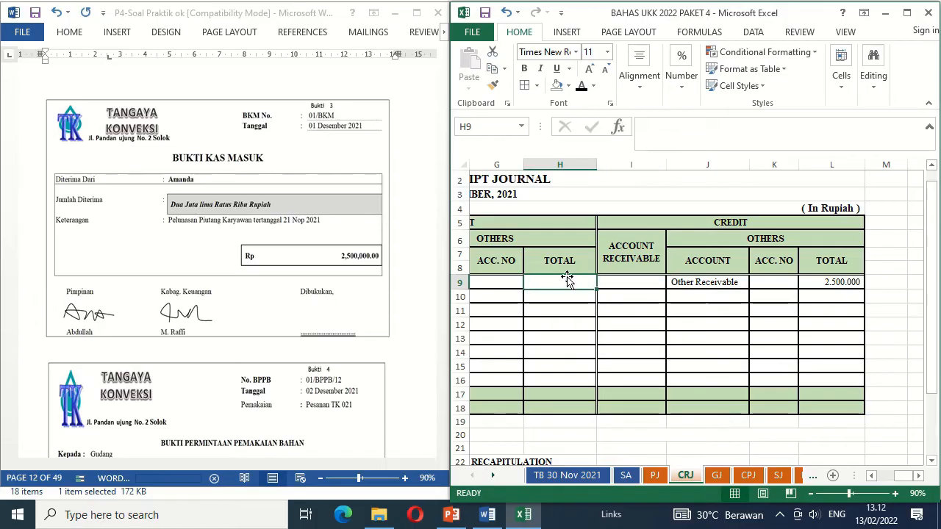
{"action": "key", "text": "Left"}
{"action": "key", "text": "Left"}
{"action": "key", "text": "Left"}
{"action": "key", "text": "Left"}
{"action": "key", "text": "Left"}
{"action": "key", "text": "Left"}
{"action": "key", "text": "Left"}
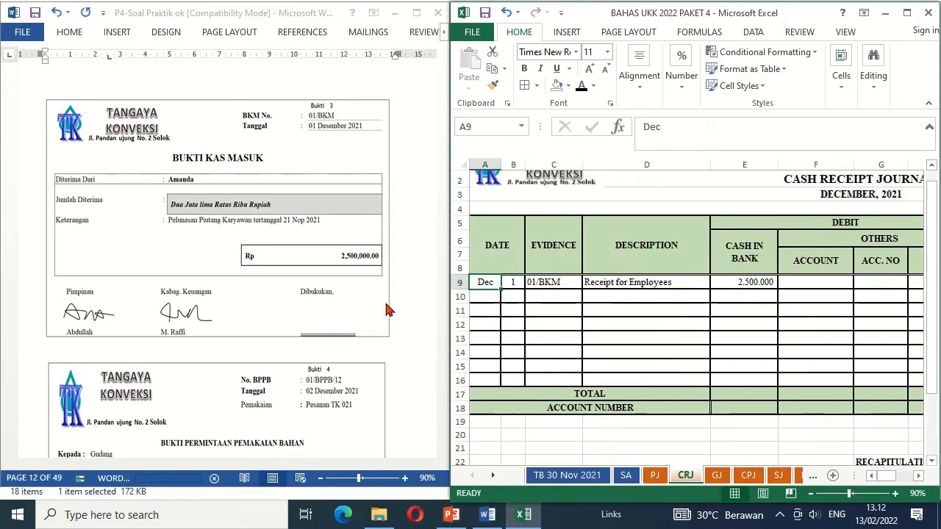
{"action": "left_click", "coordinate": [332, 308]}
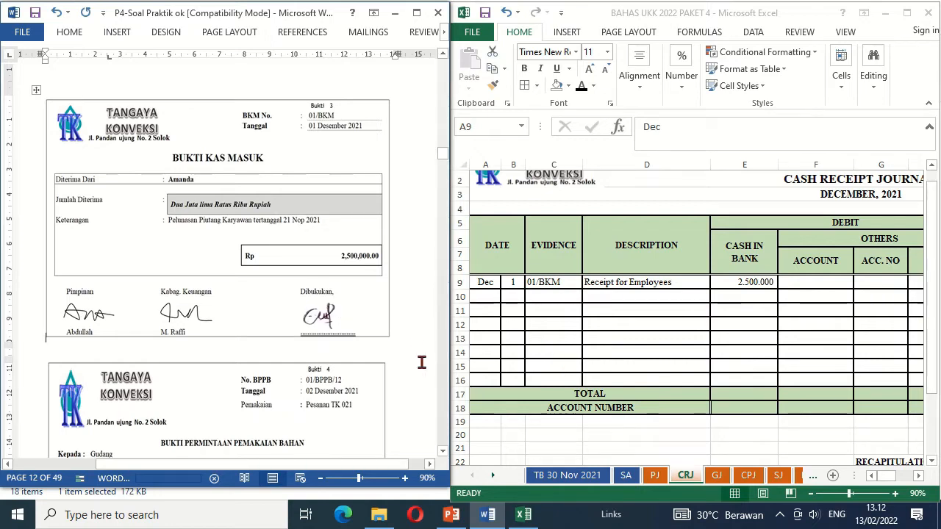
{"action": "left_click_drag", "start_coordinate": [442, 454], "coordinate": [442, 453]}
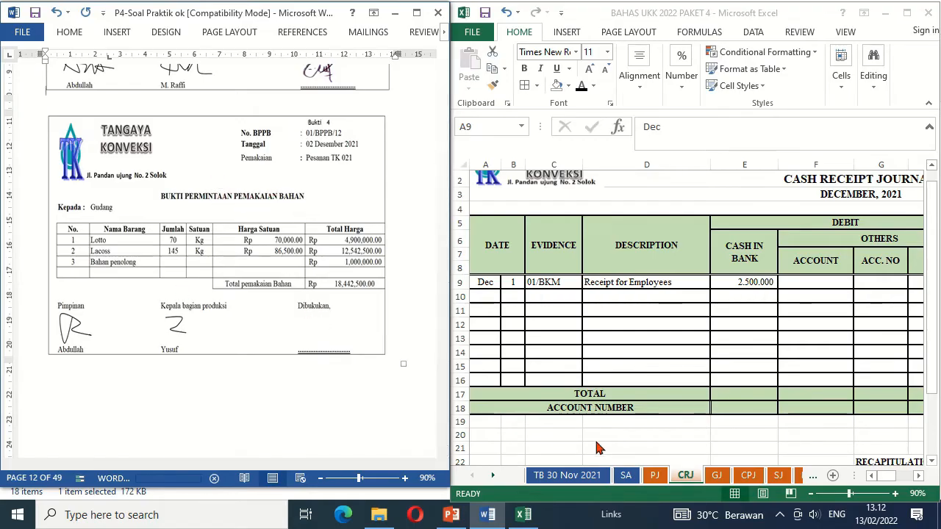
In Excel's General Journal sheet (GJ), apply a black font to the day 2 in B12 and the evidence number 01//BPPB/12 in C12.
{"action": "left_click", "coordinate": [718, 477]}
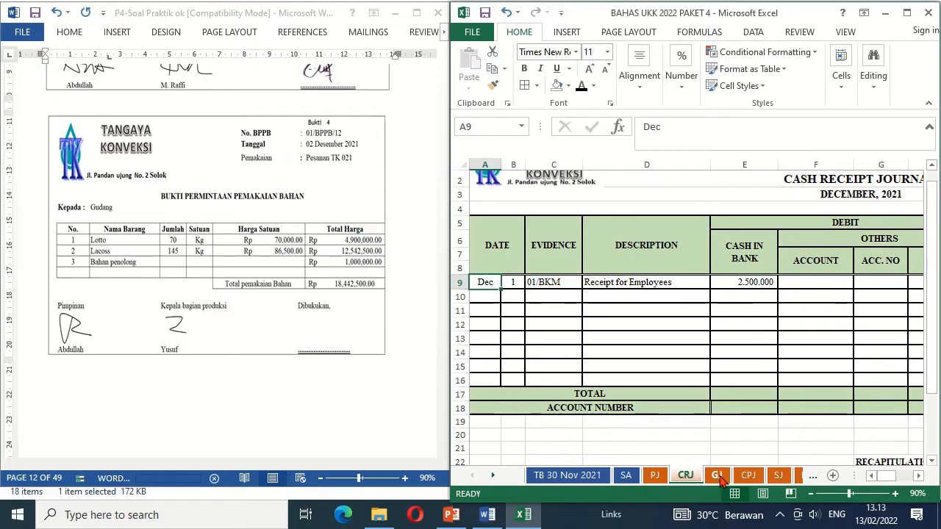
{"action": "left_click", "coordinate": [718, 478]}
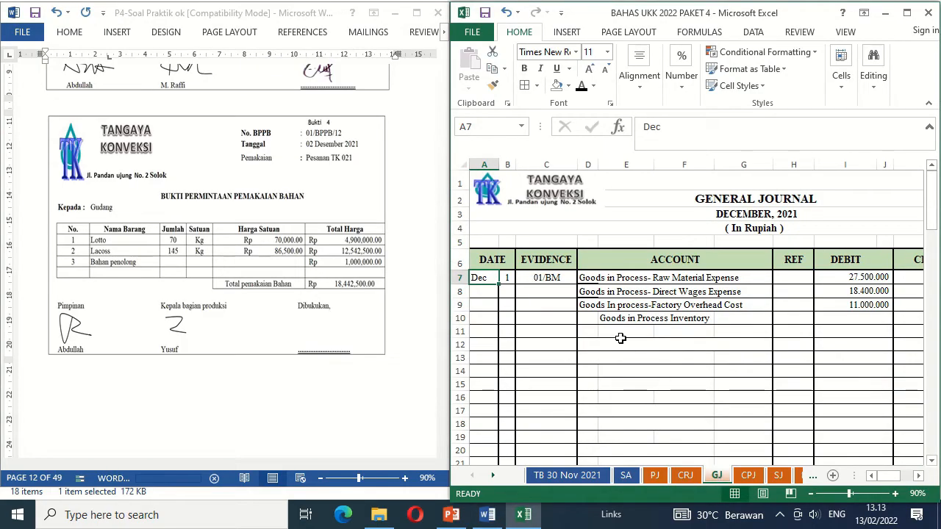
{"action": "left_click", "coordinate": [507, 344]}
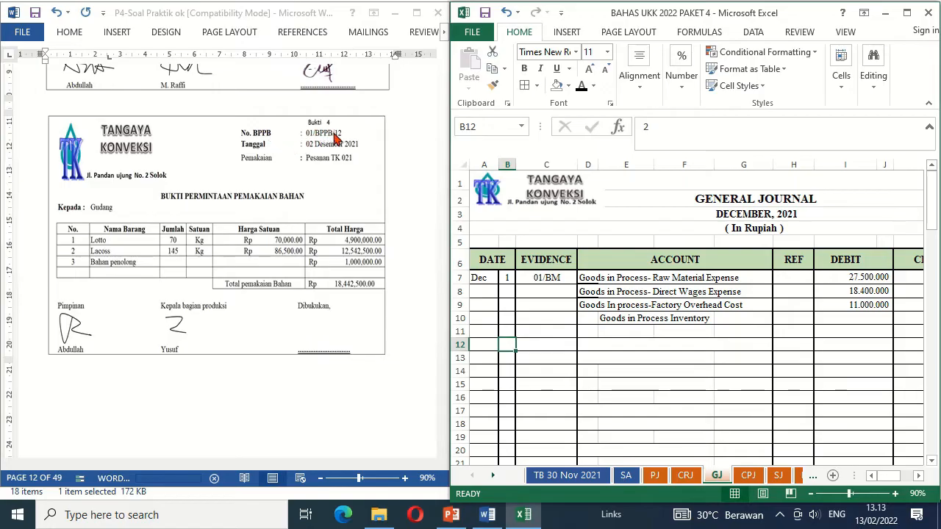
{"action": "left_click", "coordinate": [581, 87]}
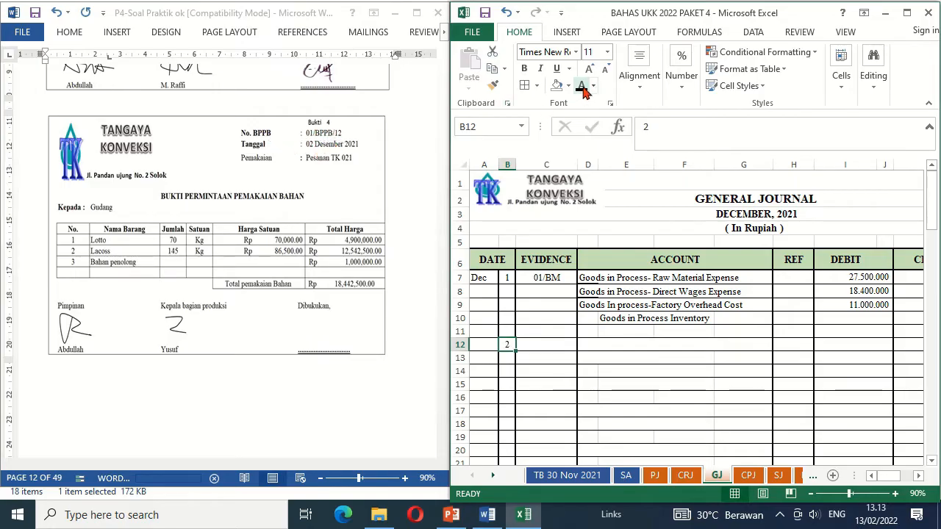
{"action": "left_click", "coordinate": [541, 345]}
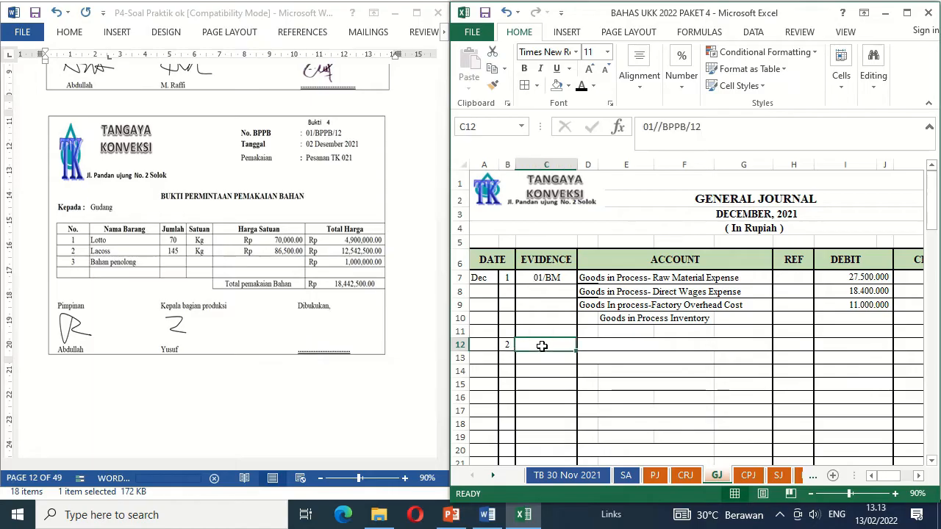
{"action": "left_click", "coordinate": [580, 88]}
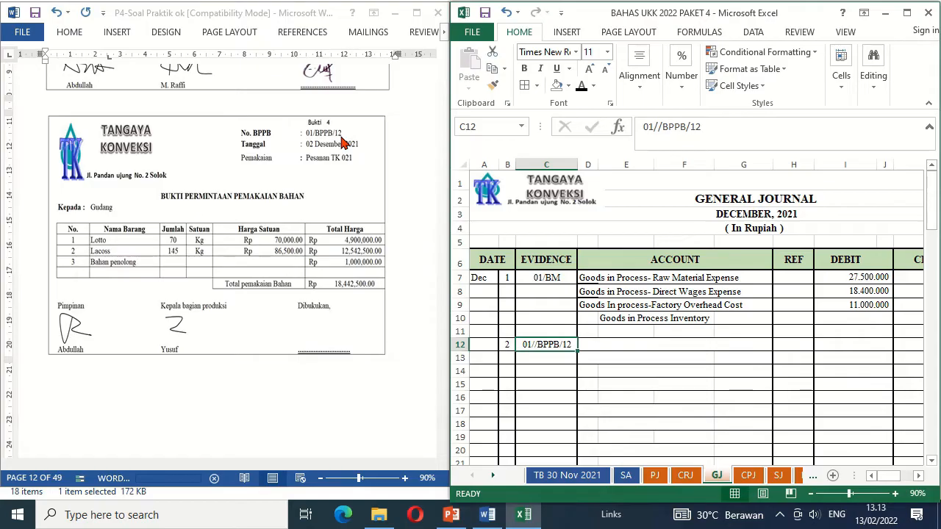
Apply a black font to the debit accounts Goods in Process- Raw Material Expense in D12 and Actual Factory Overhead Cost in D13.
{"action": "key", "text": "Right"}
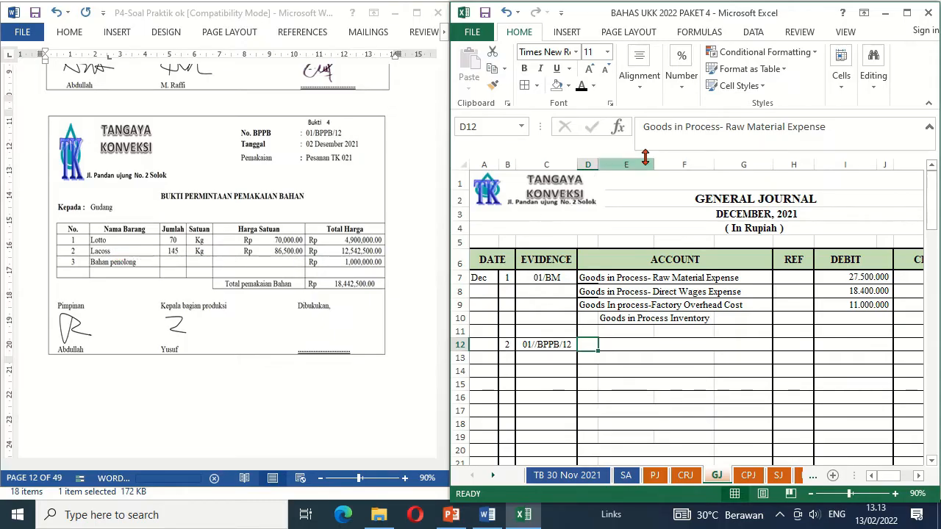
{"action": "left_click", "coordinate": [582, 87]}
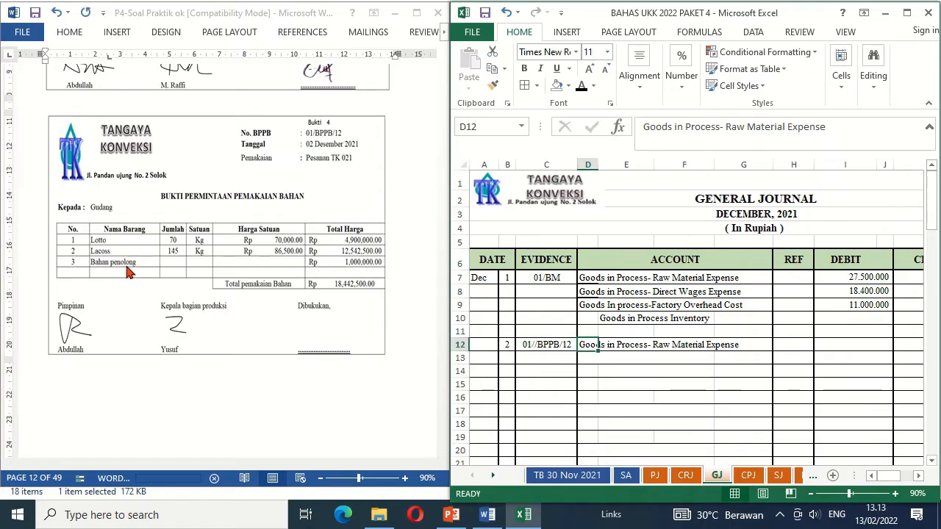
{"action": "key", "text": "Down"}
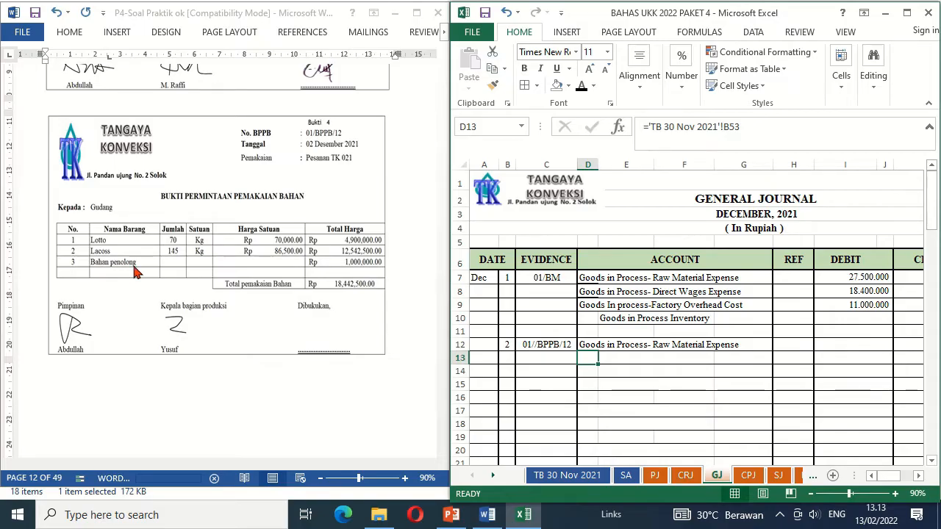
{"action": "left_click", "coordinate": [581, 87]}
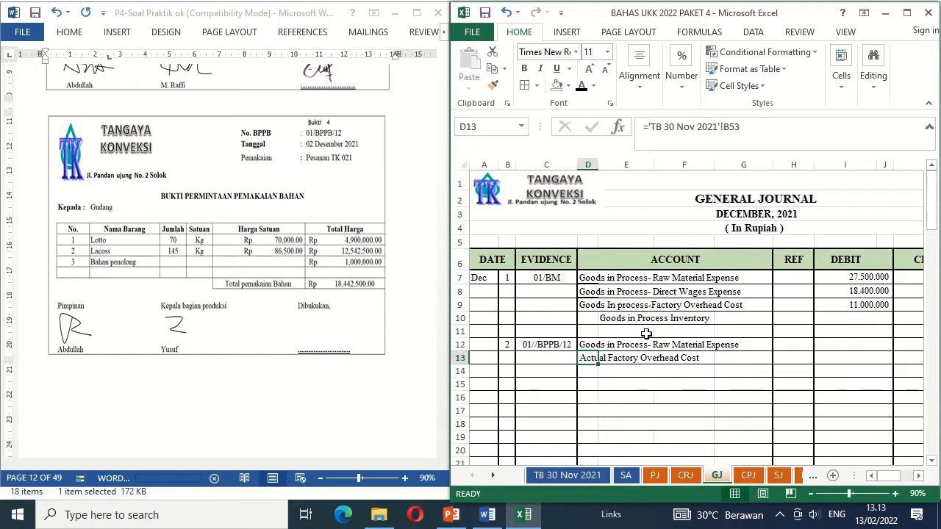
Apply a black font to the credit accounts Raw Material Inventory and Component Inventory in E14:E15.
{"action": "left_click", "coordinate": [620, 375]}
{"action": "left_click_drag", "start_coordinate": [620, 375], "coordinate": [623, 385]}
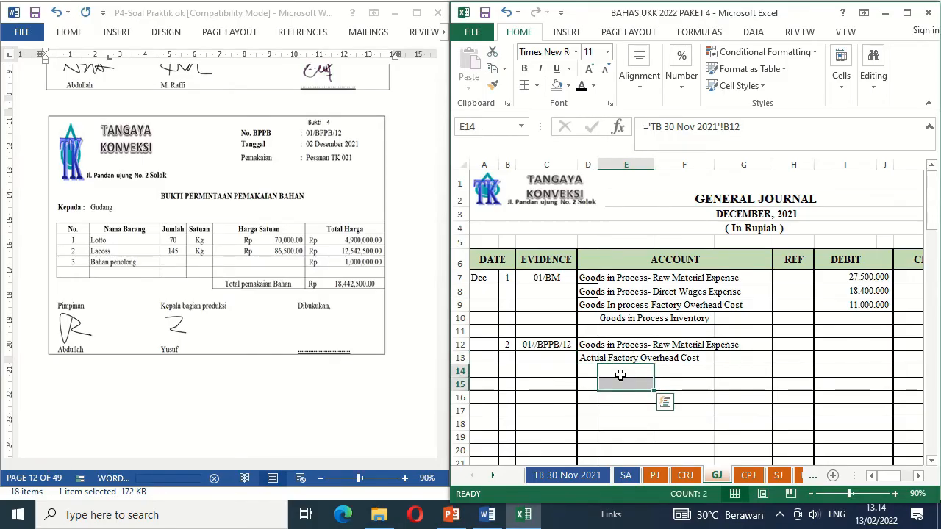
{"action": "left_click", "coordinate": [581, 87]}
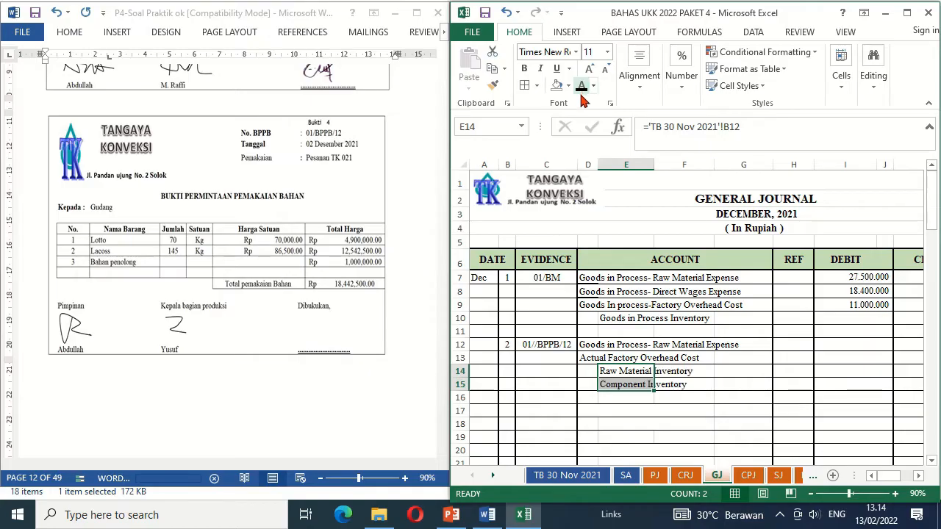
{"action": "left_click", "coordinate": [624, 409]}
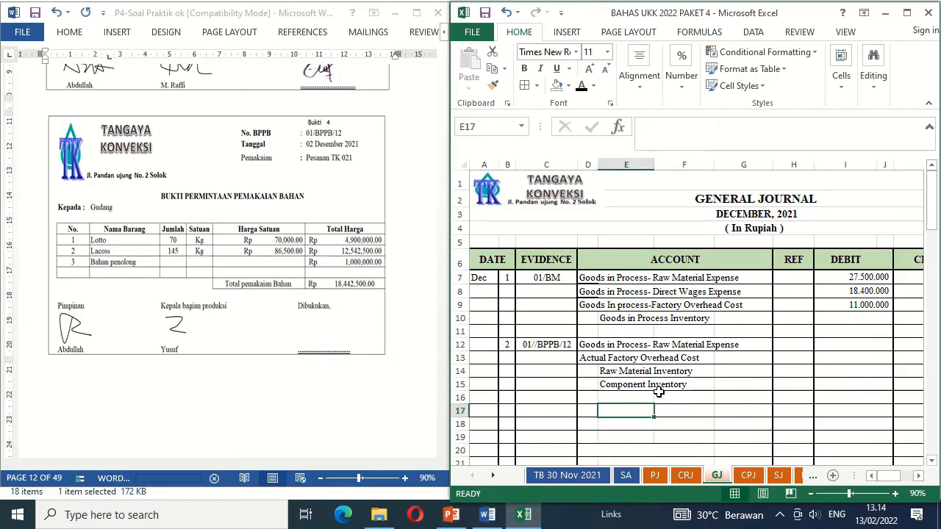
Apply a black font to the debit amounts 17.442.500 in I12 and 1.000.000 in I13.
{"action": "left_click", "coordinate": [837, 347]}
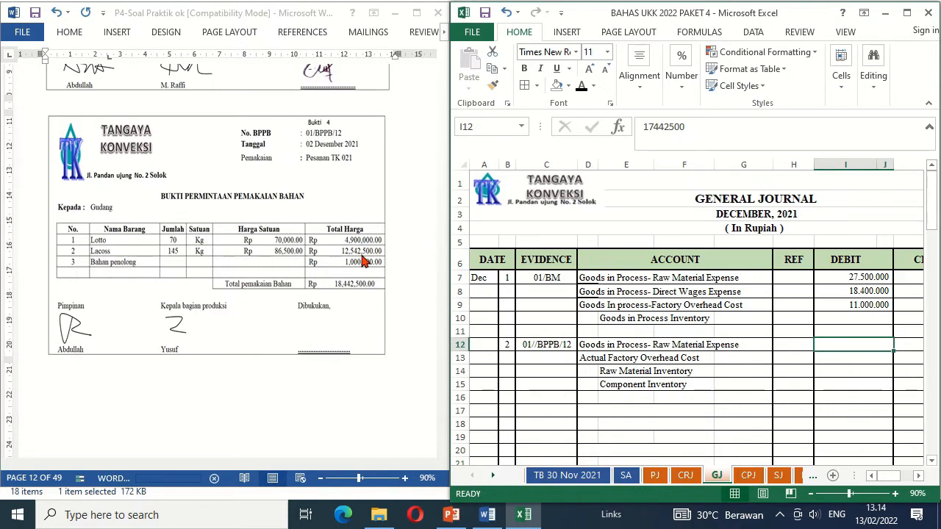
{"action": "left_click", "coordinate": [581, 86]}
{"action": "left_click", "coordinate": [869, 363]}
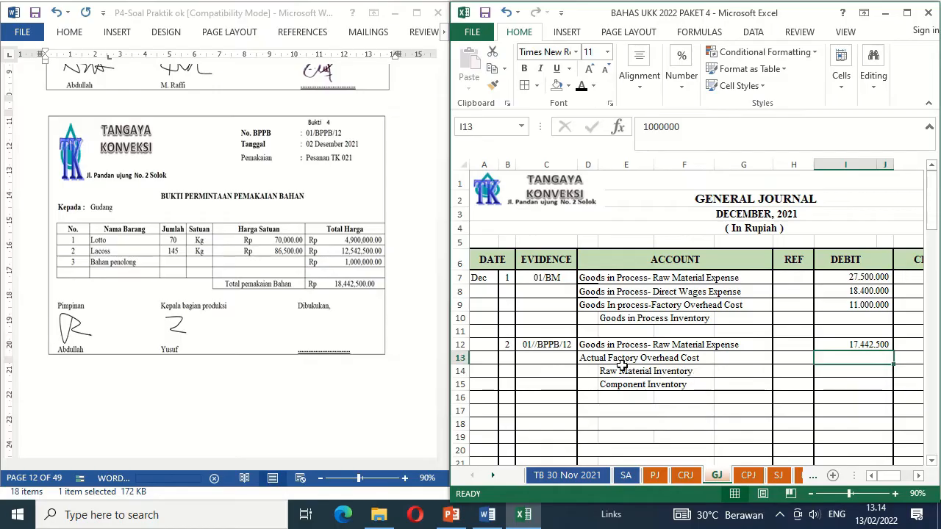
{"action": "left_click", "coordinate": [580, 86]}
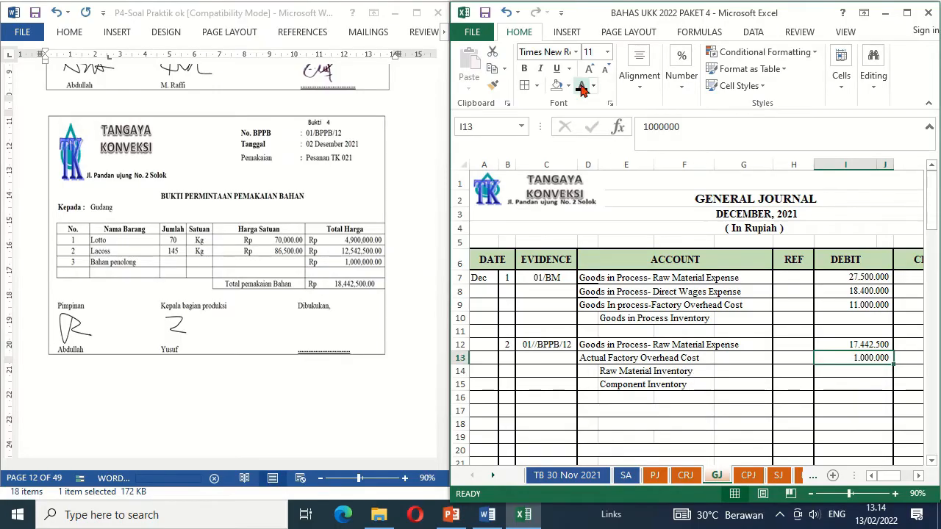
Apply a black font to the credit amounts 17.442.500 and 1.000.000 in K14:K15, and return to the start of row 15.
{"action": "key", "text": "Right"}
{"action": "key", "text": "Right"}
{"action": "key", "text": "Down"}
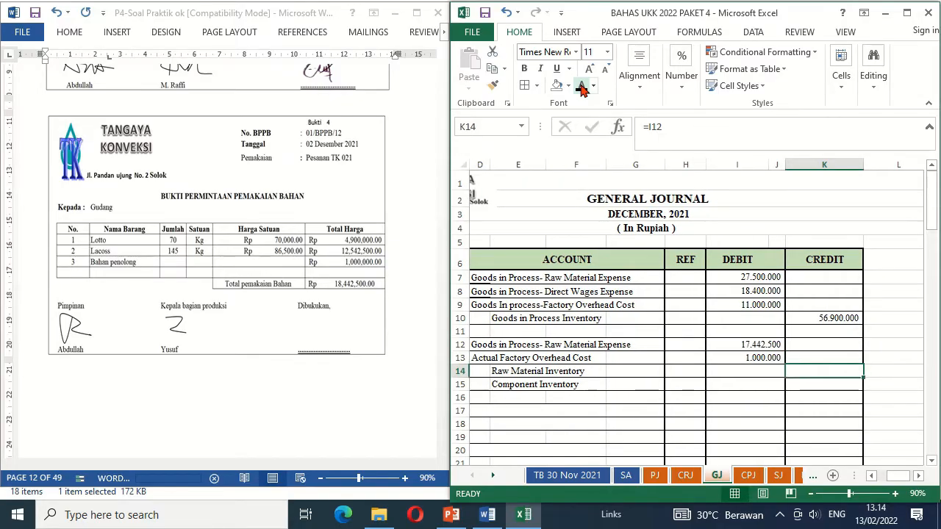
{"action": "key", "text": "shift+Down"}
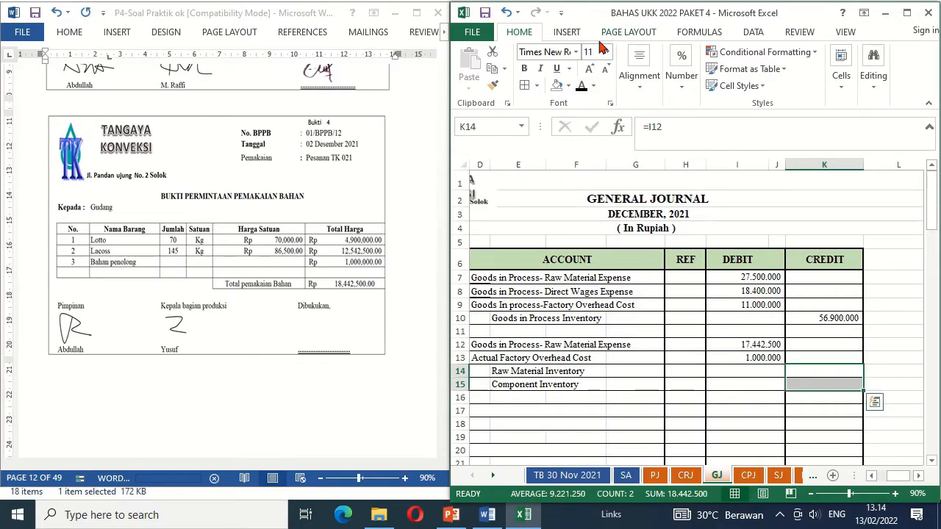
{"action": "left_click", "coordinate": [579, 85]}
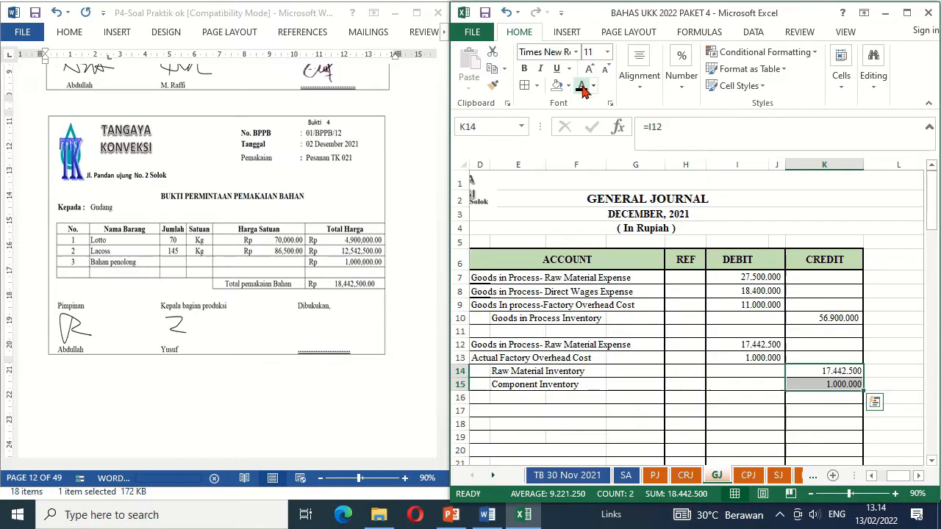
{"action": "left_click", "coordinate": [817, 383]}
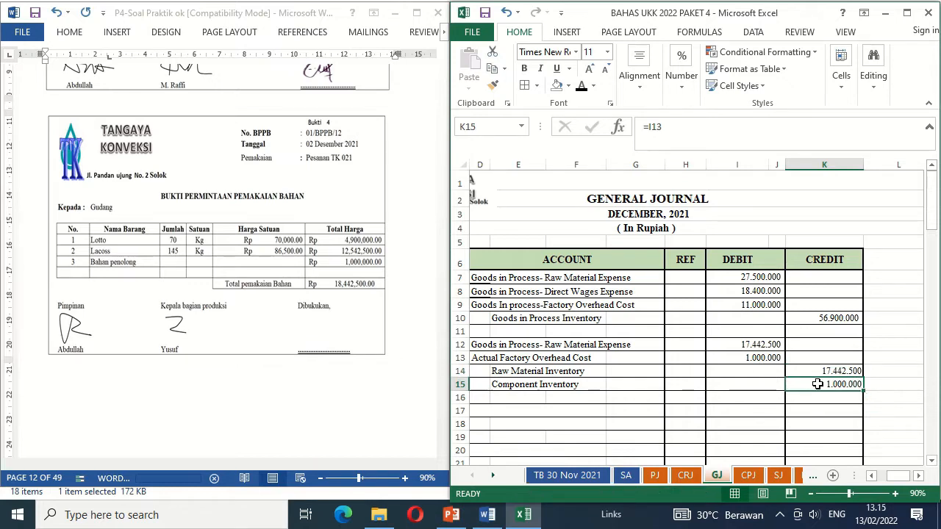
{"action": "key", "text": "Home"}
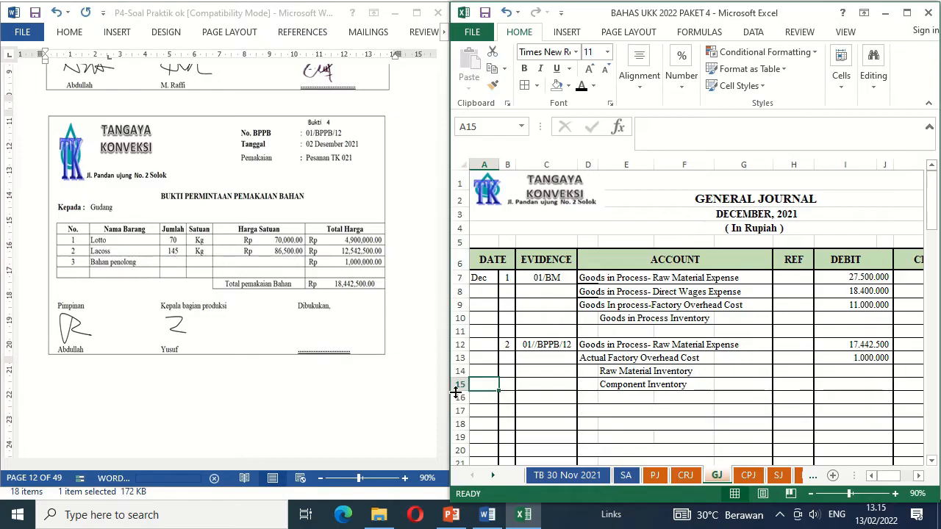
Open the inventory card sheet IC and go to the beginning of the sheet at A1.
{"action": "left_click", "coordinate": [494, 476]}
{"action": "left_click", "coordinate": [494, 476]}
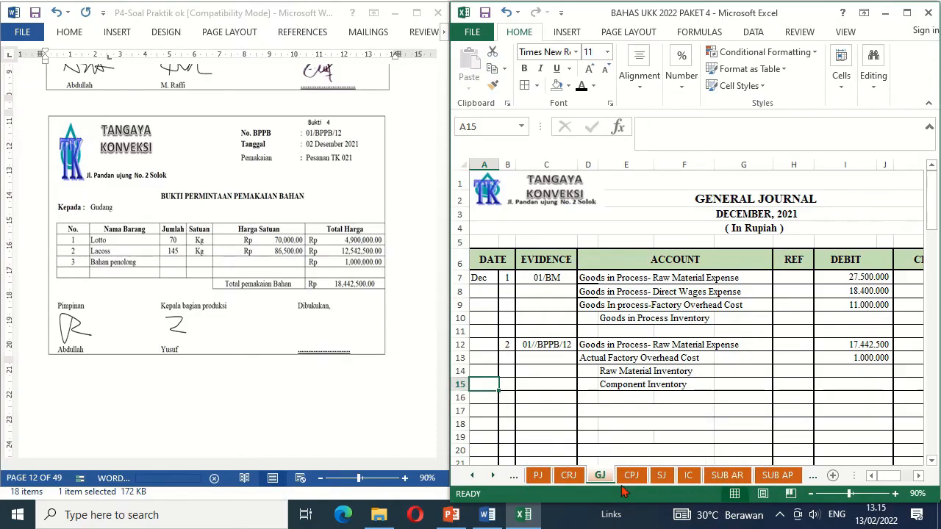
{"action": "left_click", "coordinate": [689, 476]}
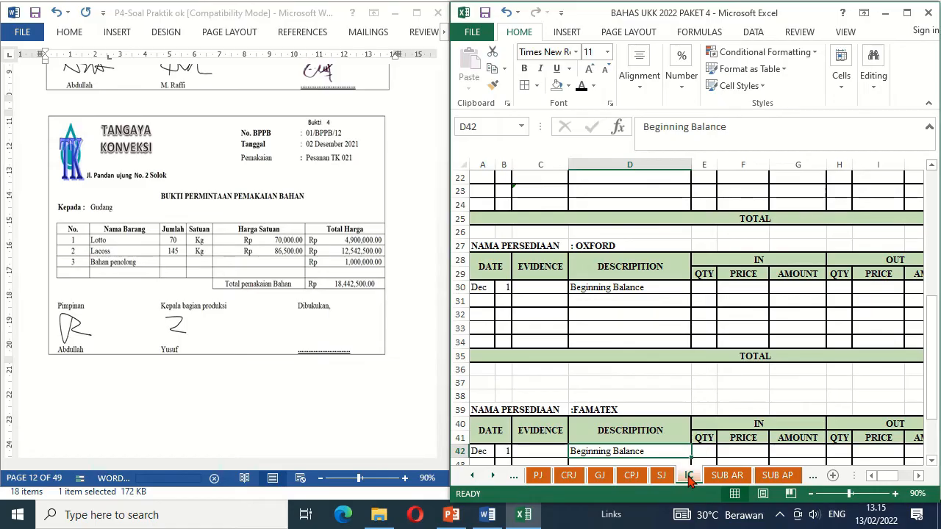
{"action": "left_click", "coordinate": [538, 288]}
{"action": "key", "text": "Up"}
{"action": "key", "text": "Up"}
{"action": "key", "text": "Up"}
{"action": "key", "text": "Up"}
{"action": "key", "text": "Up"}
{"action": "key", "text": "Up"}
{"action": "key", "text": "Up"}
{"action": "key", "text": "Up"}
{"action": "key", "text": "Up"}
{"action": "key", "text": "Up"}
{"action": "key", "text": "Up"}
{"action": "key", "text": "Up"}
{"action": "key", "text": "Up"}
{"action": "key", "text": "Up"}
{"action": "key", "text": "Up"}
{"action": "key", "text": "Up"}
{"action": "key", "text": "Up"}
{"action": "key", "text": "Up"}
{"action": "key", "text": "Up"}
{"action": "key", "text": "Up"}
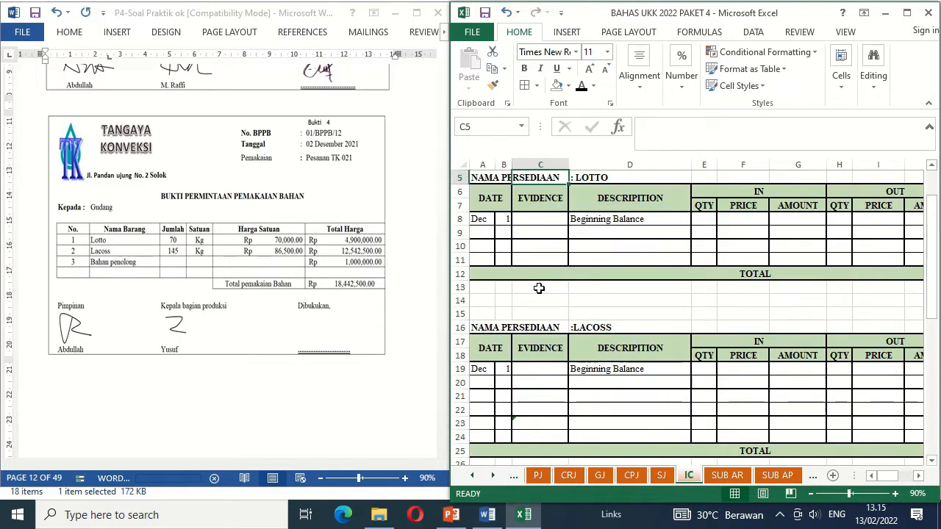
{"action": "key", "text": "Up"}
{"action": "key", "text": "Up"}
{"action": "key", "text": "Up"}
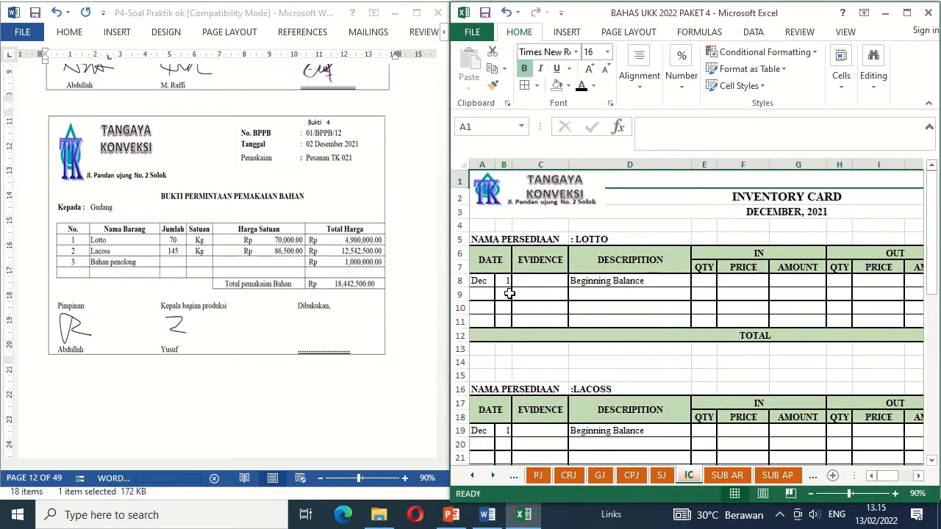
Apply a black font to the LOTTO card's day 2 in B9, evidence 01/BPPB/12 in C9 and description Order TK 021 in D9.
{"action": "left_click", "coordinate": [504, 294]}
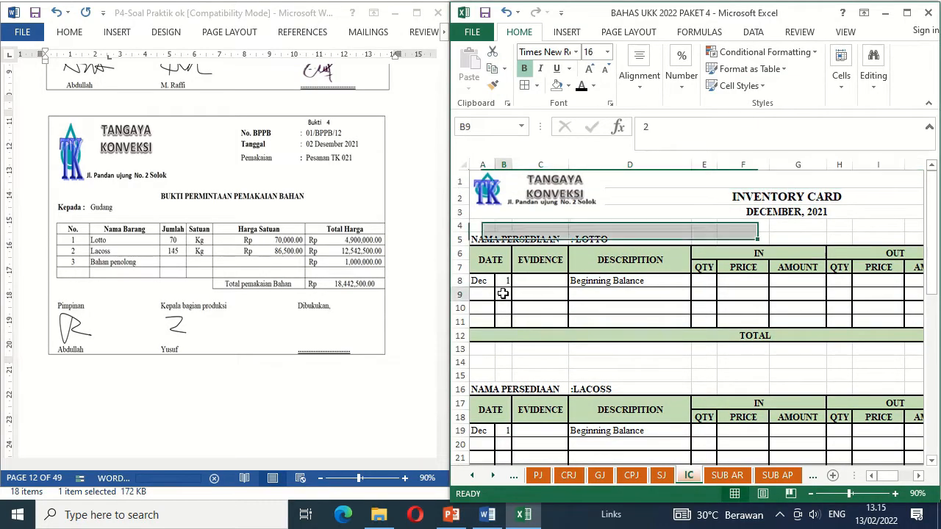
{"action": "left_click", "coordinate": [582, 93]}
{"action": "key", "text": "Right"}
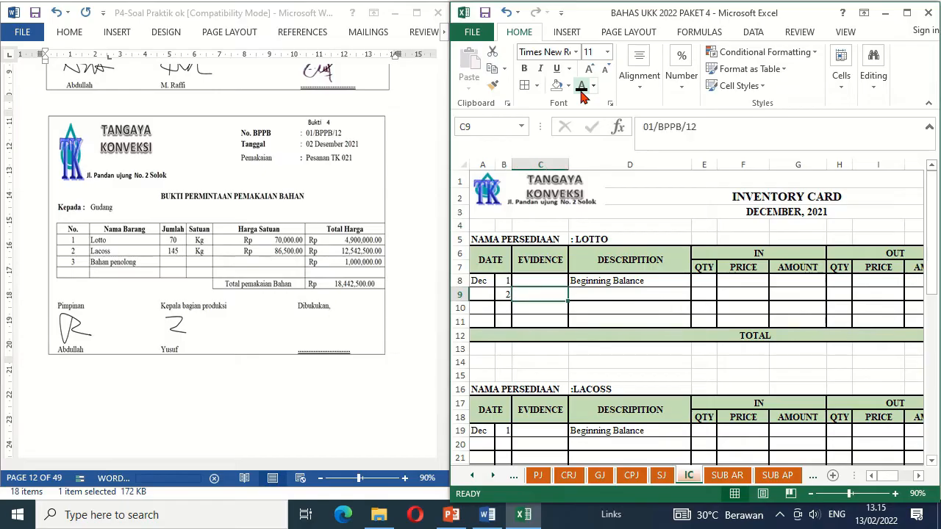
{"action": "left_click", "coordinate": [583, 94]}
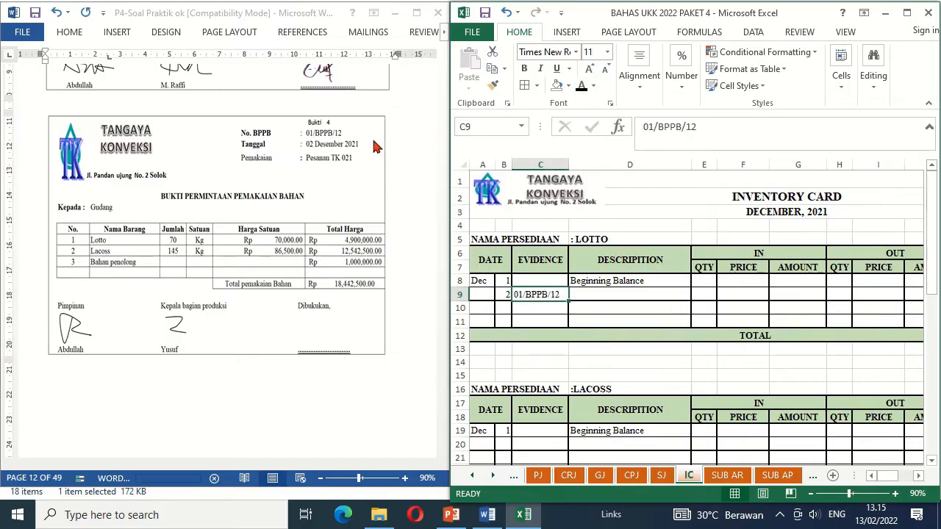
{"action": "key", "text": "Right"}
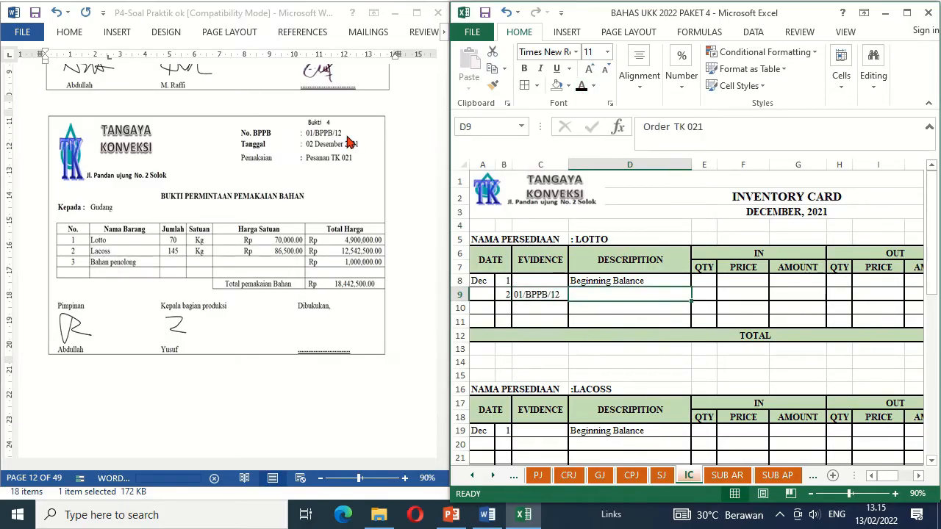
{"action": "left_click", "coordinate": [582, 86]}
Apply a black font to the LOTTO card's OUT quantity 70, price 70.000 and amount 4.900.000 in H9:J9.
{"action": "key", "text": "Right"}
{"action": "key", "text": "Right"}
{"action": "key", "text": "Right"}
{"action": "key", "text": "Right"}
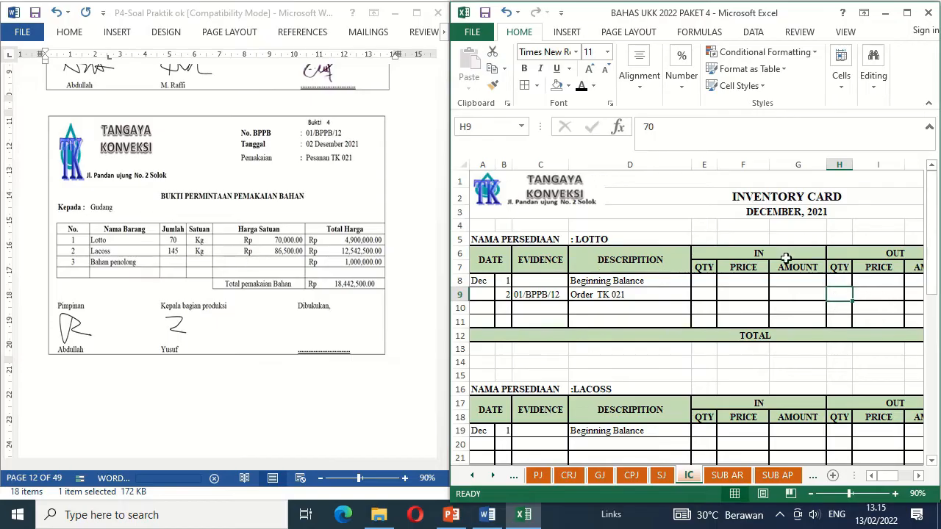
{"action": "left_click", "coordinate": [580, 86]}
{"action": "key", "text": "Right"}
{"action": "key", "text": "Right"}
{"action": "key", "text": "Right"}
{"action": "key", "text": "Right"}
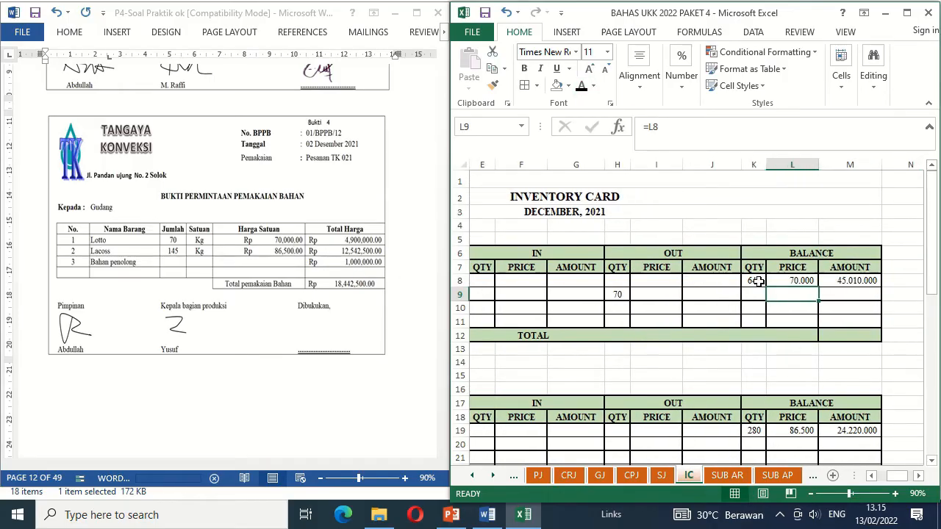
{"action": "left_click", "coordinate": [651, 292]}
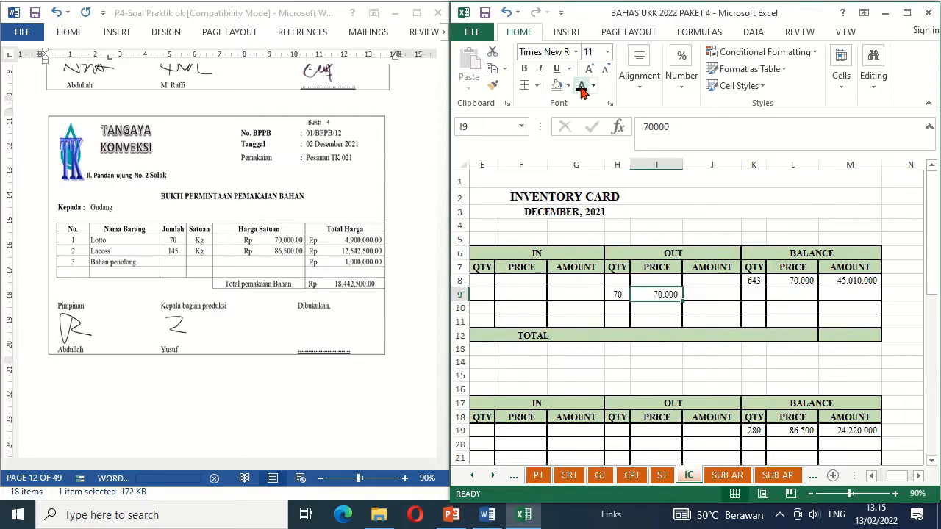
{"action": "key", "text": "Right"}
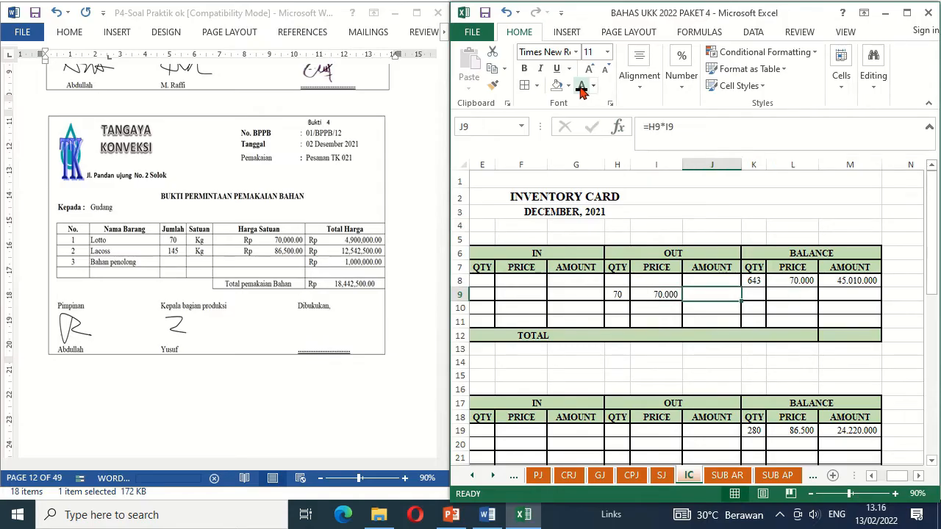
{"action": "left_click", "coordinate": [581, 87]}
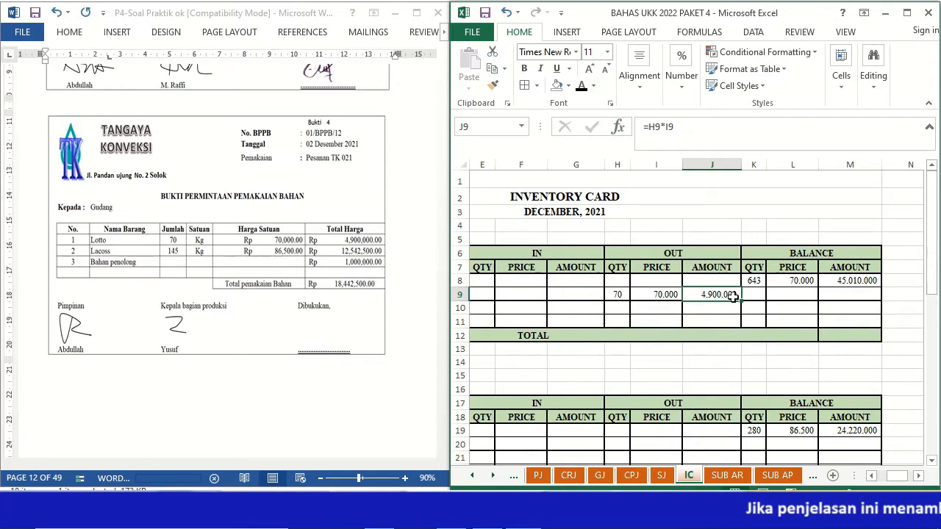
Apply a black font to the LOTTO card's balance of 573, 70.000 and 40.110.000 in K9:M9, and return to the start of row 10.
{"action": "left_click_drag", "start_coordinate": [754, 293], "coordinate": [837, 292]}
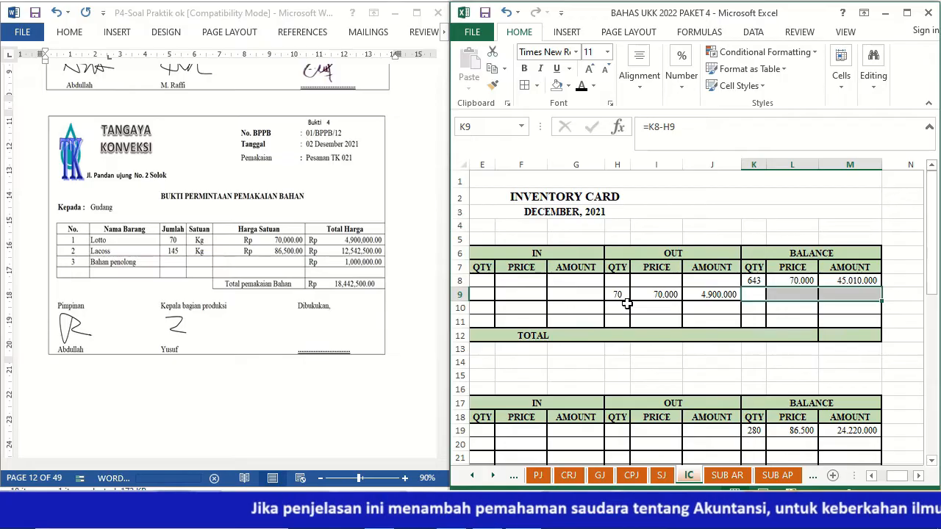
{"action": "left_click", "coordinate": [581, 86]}
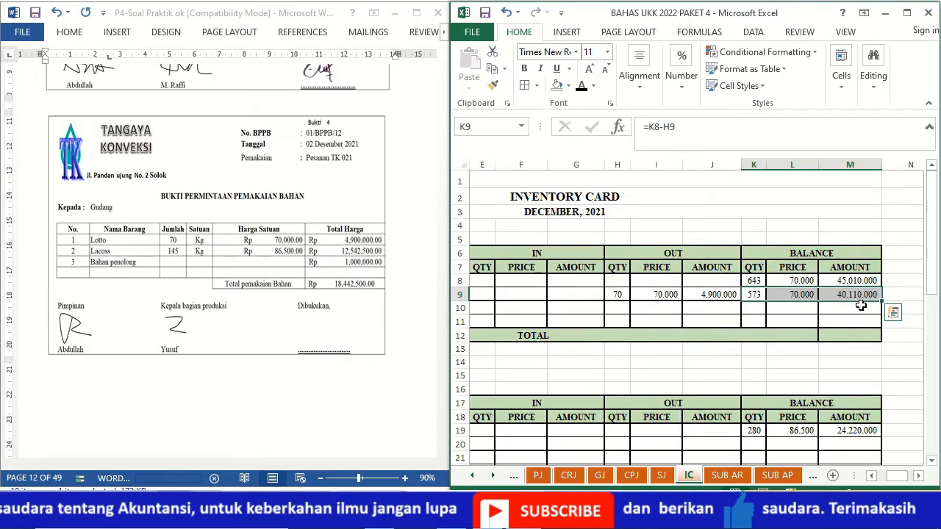
{"action": "left_click", "coordinate": [860, 306]}
{"action": "key", "text": "Left"}
{"action": "key", "text": "Left"}
{"action": "key", "text": "Left"}
{"action": "key", "text": "Left"}
{"action": "key", "text": "Left"}
{"action": "key", "text": "Left"}
{"action": "key", "text": "Left"}
{"action": "key", "text": "Left"}
{"action": "key", "text": "Left"}
{"action": "key", "text": "Left"}
{"action": "key", "text": "Left"}
{"action": "key", "text": "Left"}
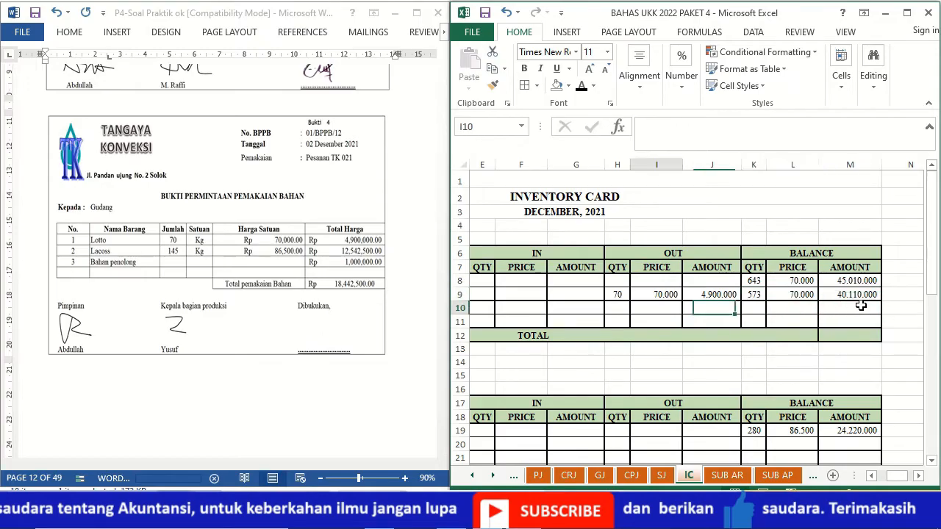
Apply a black font to the LACOSS card's day 2 in B20, evidence 01/BPPB/12 in C20 and description Order TK 021 in D20.
{"action": "key", "text": "Down"}
{"action": "key", "text": "Down"}
{"action": "key", "text": "Down"}
{"action": "key", "text": "Down"}
{"action": "key", "text": "Down"}
{"action": "key", "text": "Down"}
{"action": "key", "text": "Down"}
{"action": "key", "text": "Down"}
{"action": "key", "text": "Down"}
{"action": "key", "text": "Down"}
{"action": "key", "text": "Down"}
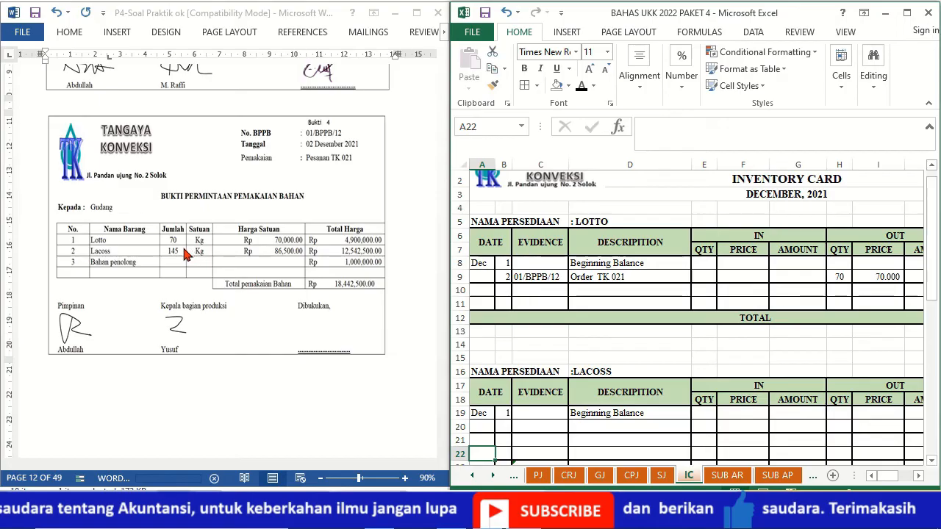
{"action": "left_click", "coordinate": [501, 428]}
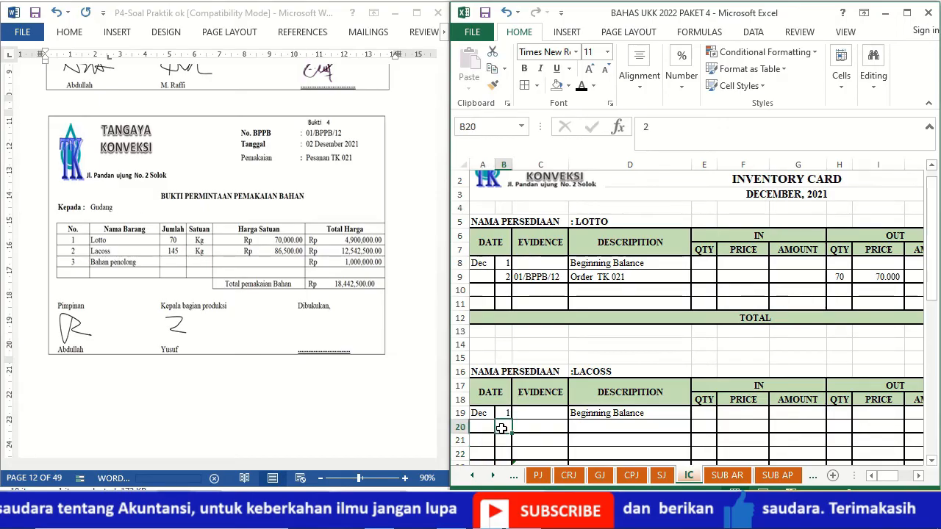
{"action": "key", "text": "Right"}
{"action": "left_click", "coordinate": [581, 86]}
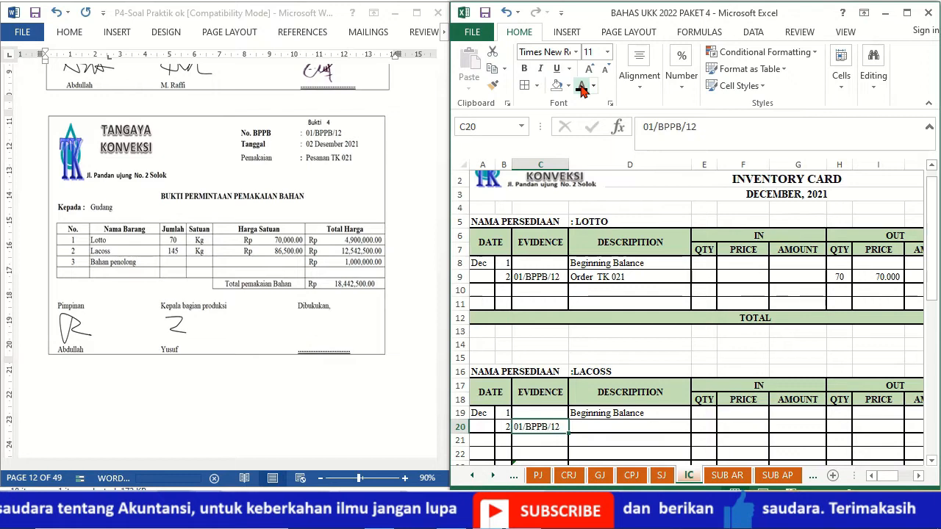
{"action": "key", "text": "Right"}
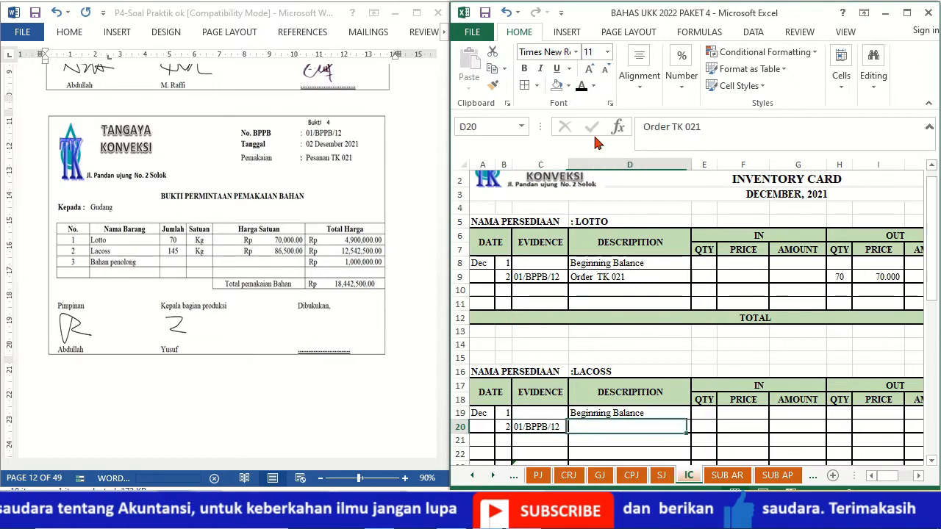
{"action": "left_click", "coordinate": [581, 86]}
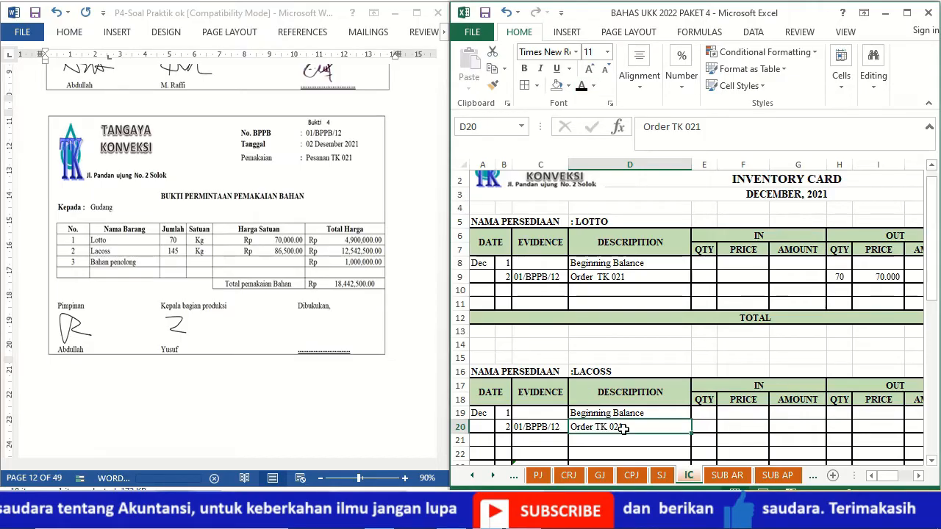
Apply a black font to the LACOSS card's OUT quantity 145 in H20.
{"action": "key", "text": "Right"}
{"action": "key", "text": "Right"}
{"action": "key", "text": "Right"}
{"action": "key", "text": "Right"}
{"action": "key", "text": "Right"}
{"action": "key", "text": "Right"}
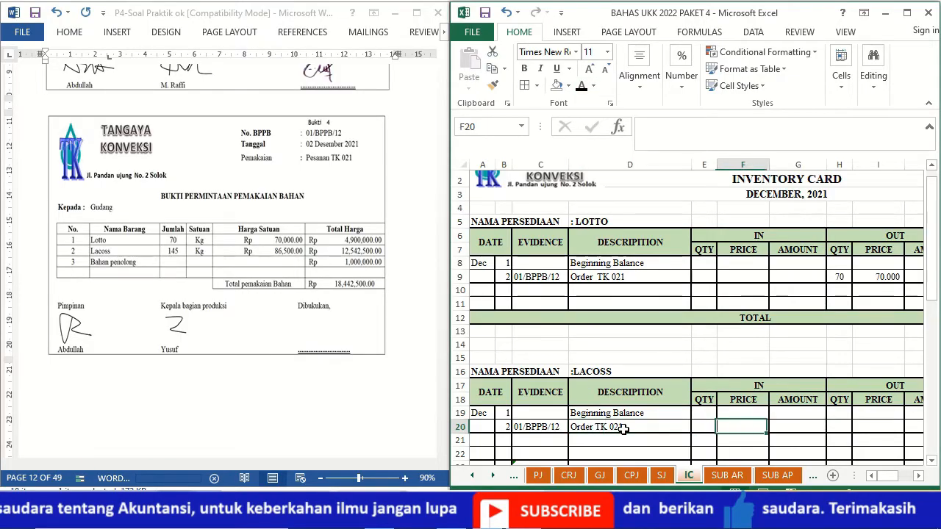
{"action": "key", "text": "Left"}
{"action": "key", "text": "Left"}
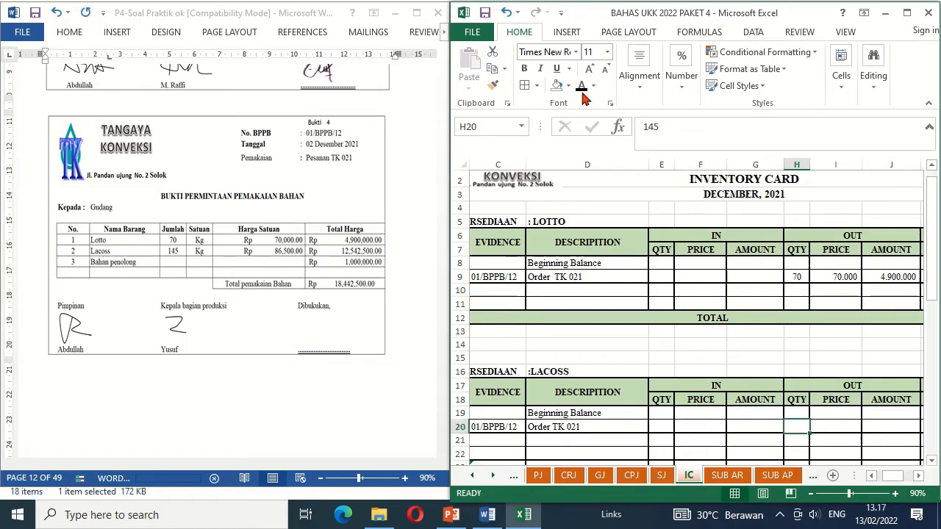
Apply a black font to the LACOSS card's OUT price 86.500 in I20 and amount 12.542.500 in J20.
{"action": "key", "text": "Right"}
{"action": "key", "text": "Right"}
{"action": "key", "text": "Right"}
{"action": "key", "text": "Right"}
{"action": "key", "text": "Right"}
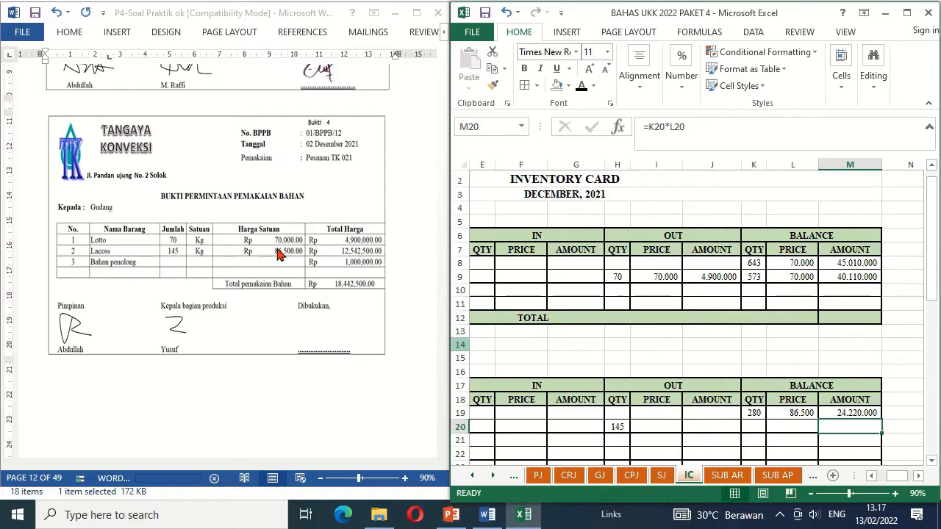
{"action": "left_click", "coordinate": [657, 421]}
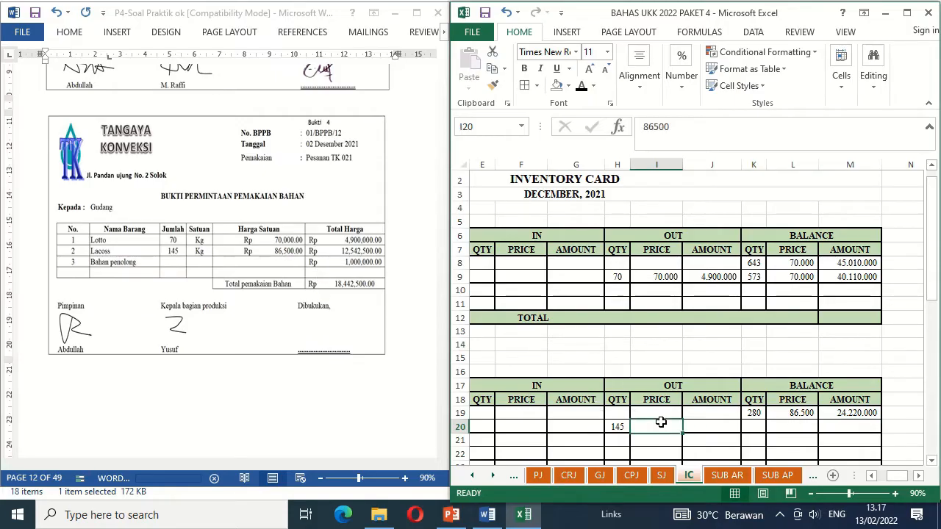
{"action": "left_click", "coordinate": [580, 86]}
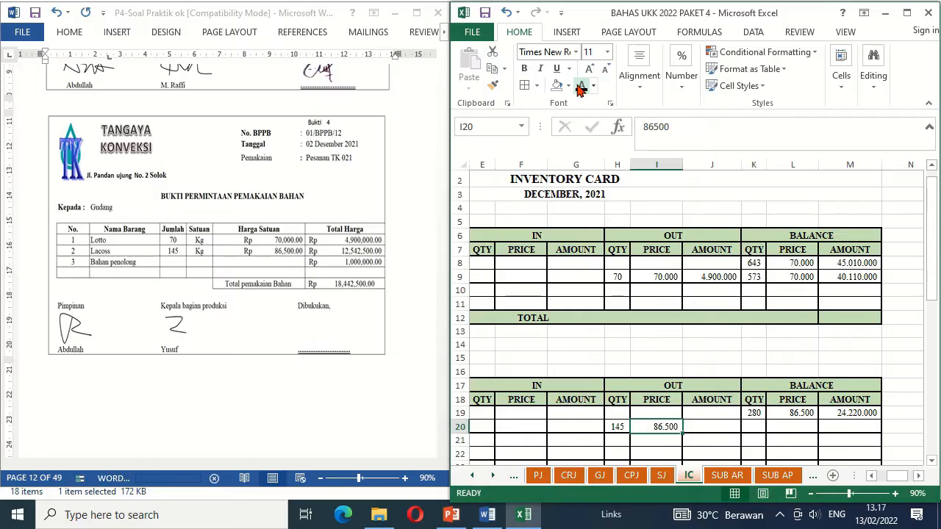
{"action": "key", "text": "Right"}
{"action": "left_click", "coordinate": [580, 86]}
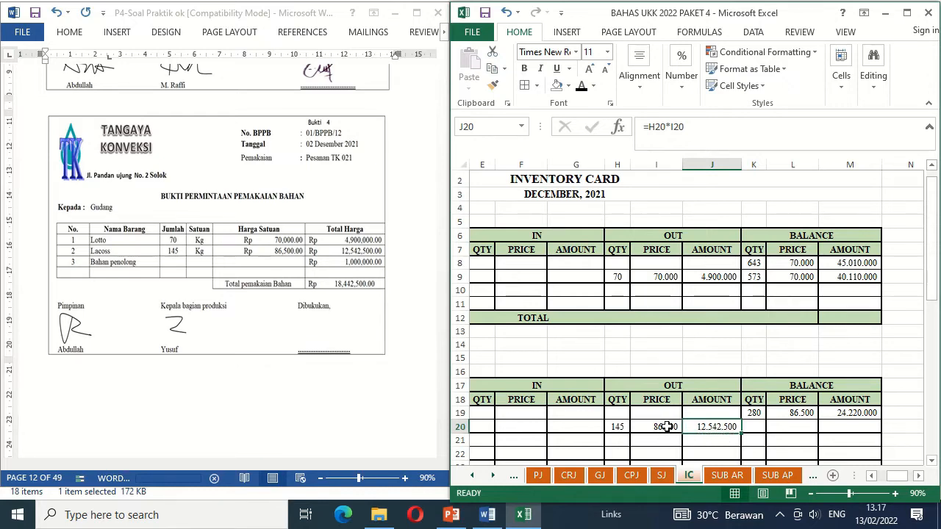
Apply a black font to the LACOSS card's balance of 135, 86.500 and 11.677.500 in K20:M20, and return to the start of row 21.
{"action": "left_click_drag", "start_coordinate": [751, 426], "coordinate": [827, 421]}
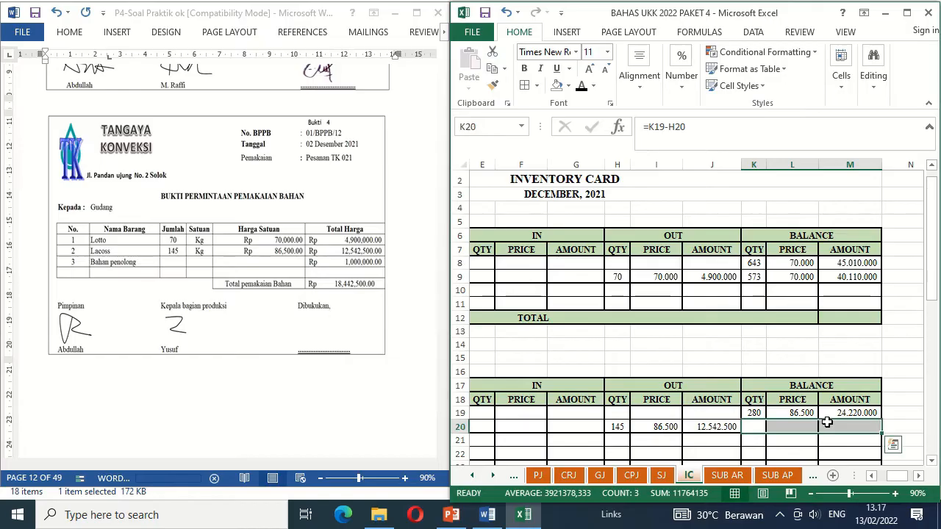
{"action": "left_click", "coordinate": [581, 84]}
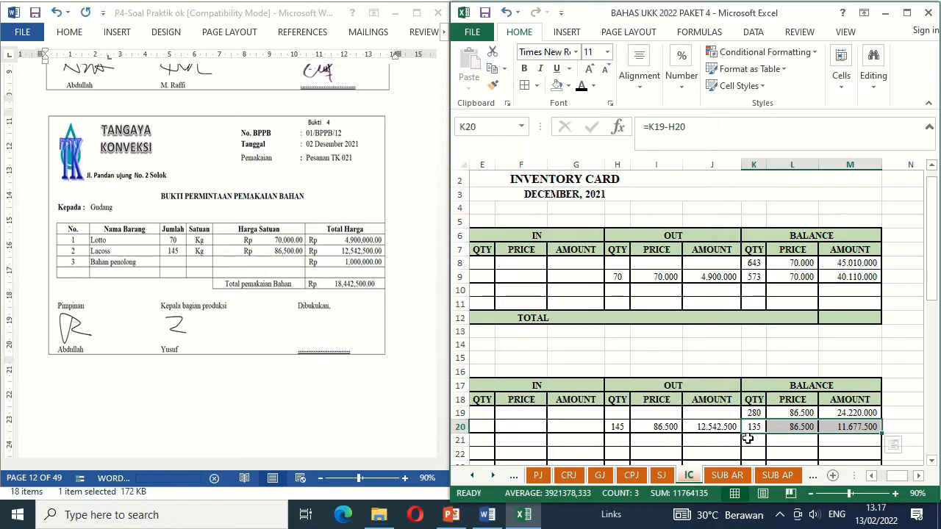
{"action": "left_click", "coordinate": [863, 438]}
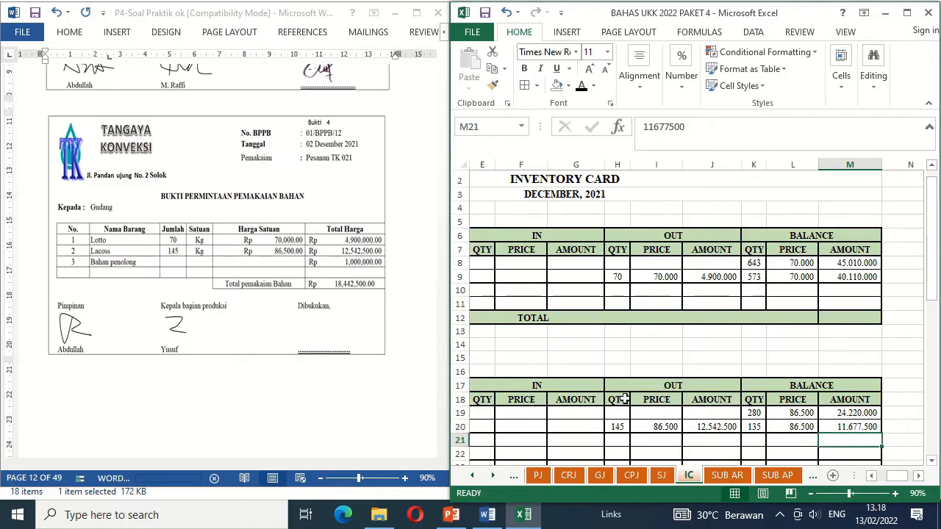
{"action": "key", "text": "Left"}
{"action": "key", "text": "Left"}
{"action": "key", "text": "Left"}
{"action": "key", "text": "Left"}
{"action": "key", "text": "Left"}
{"action": "key", "text": "Left"}
{"action": "key", "text": "Left"}
{"action": "key", "text": "Left"}
{"action": "key", "text": "Left"}
{"action": "key", "text": "Left"}
{"action": "key", "text": "Left"}
{"action": "key", "text": "Left"}
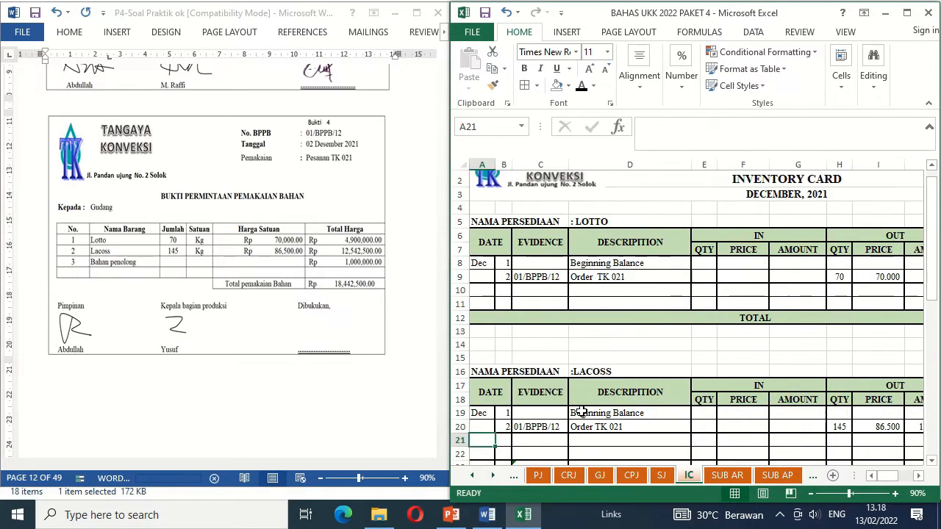
Switch to the Word document and paste the signature into the Dibukukan box of material request voucher 01/BPPB/12.
{"action": "left_click", "coordinate": [331, 335]}
{"action": "left_click", "coordinate": [331, 327]}
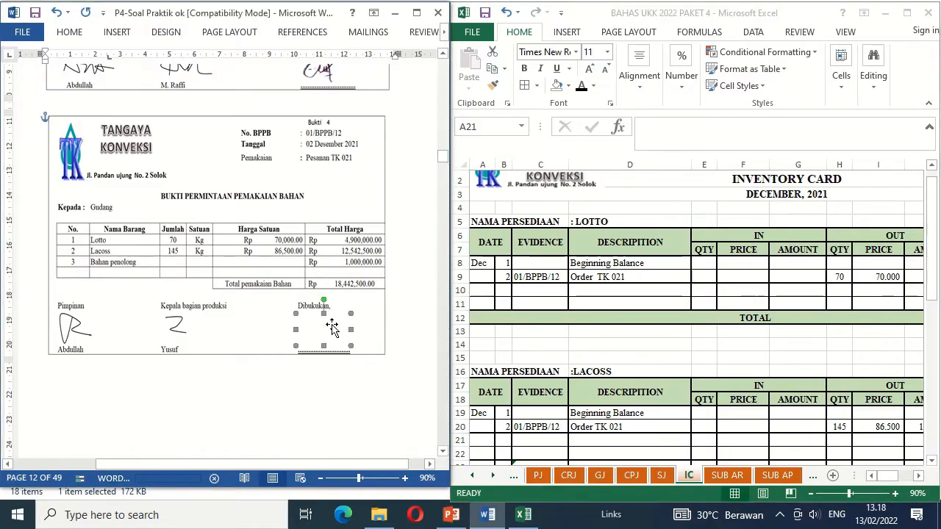
{"action": "key", "text": "ctrl+v"}
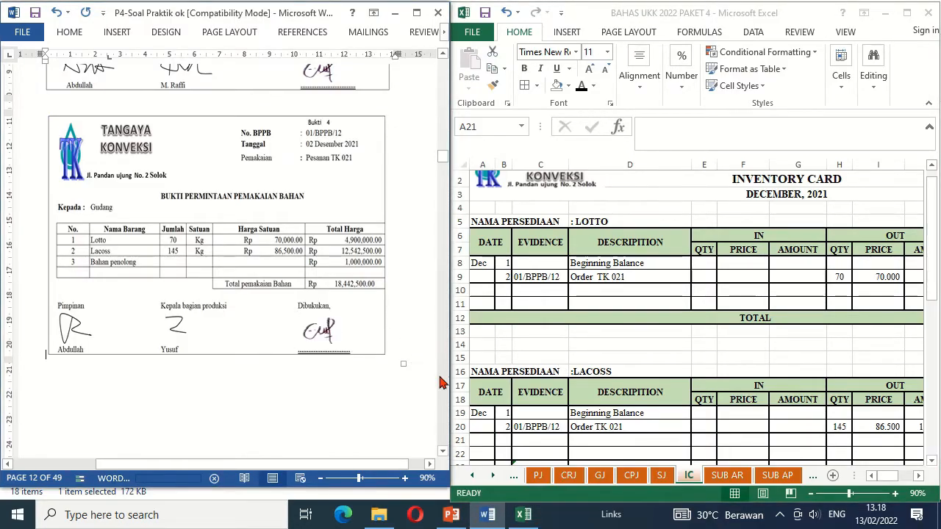
Bring up cash receipt voucher 02/BKM and examine Toko Sinar Jaya's beginning balance in the SUB AR sheet.
{"action": "left_click_drag", "start_coordinate": [443, 452], "coordinate": [442, 452]}
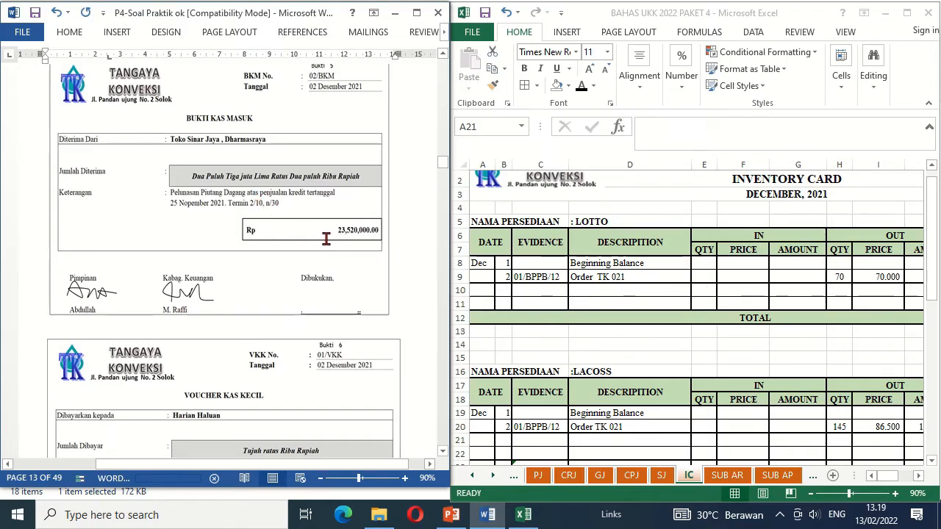
{"action": "left_click", "coordinate": [718, 481]}
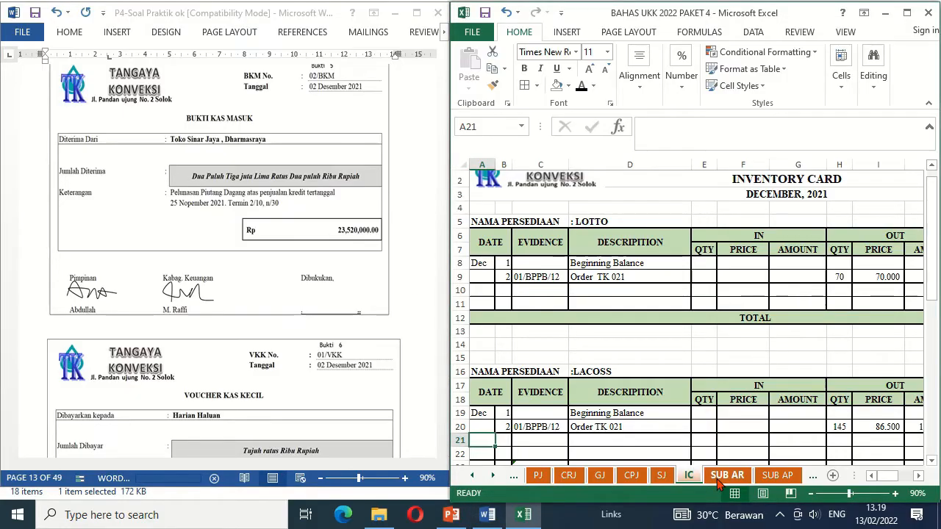
{"action": "left_click", "coordinate": [718, 480]}
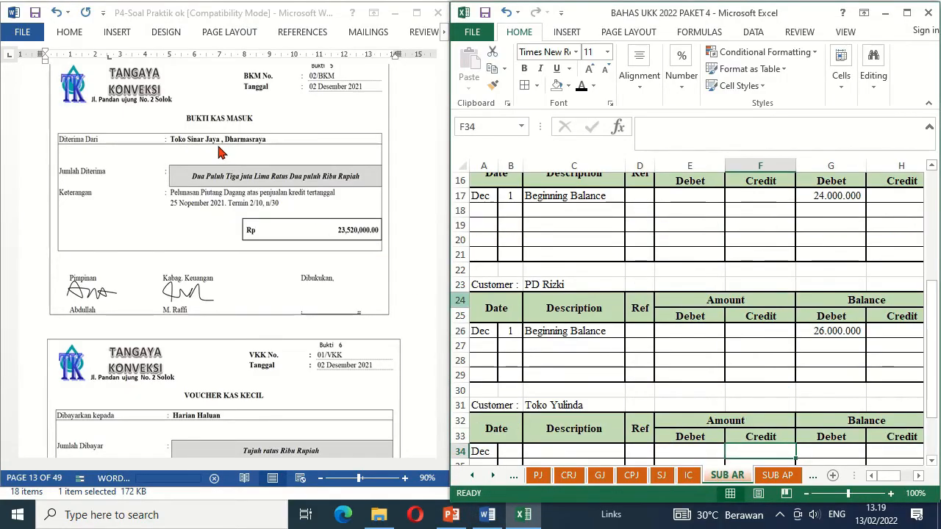
{"action": "left_click", "coordinate": [581, 231]}
{"action": "key", "text": "Up"}
{"action": "key", "text": "Up"}
{"action": "key", "text": "Up"}
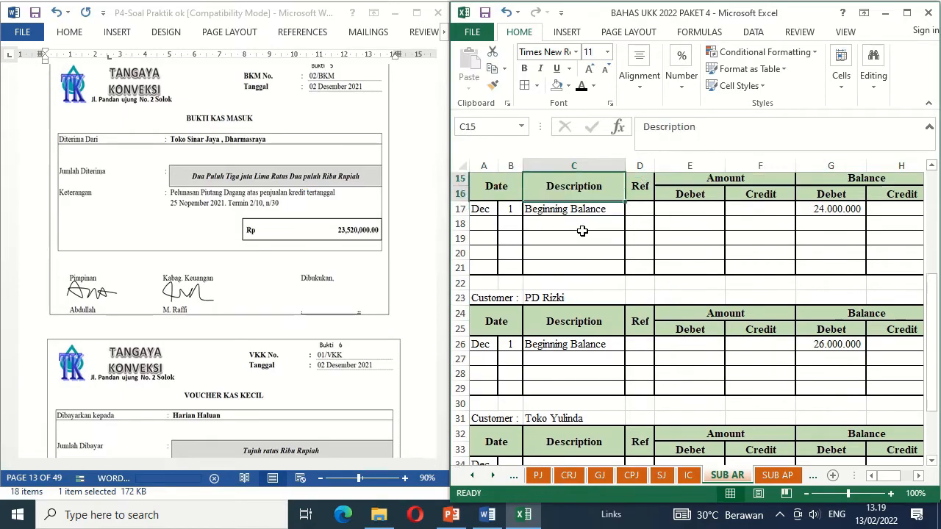
{"action": "key", "text": "Up"}
{"action": "key", "text": "Up"}
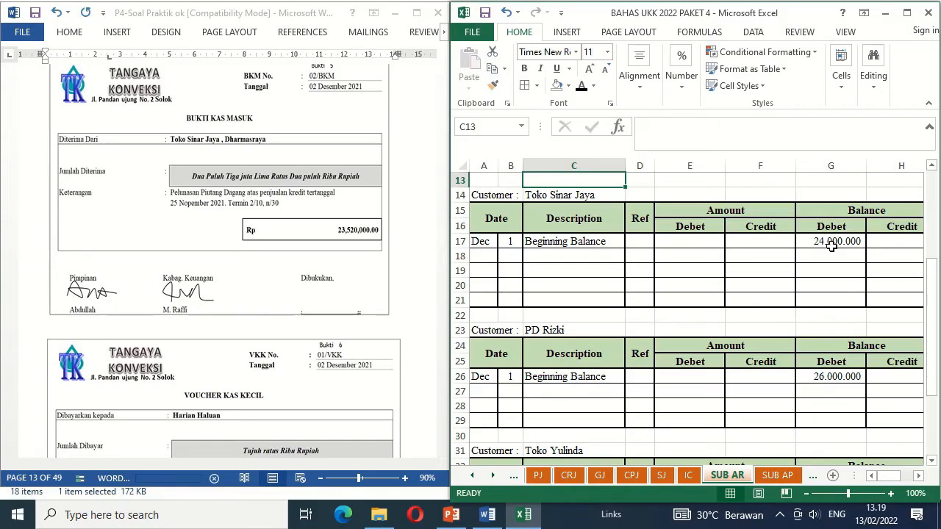
Apply a black font to row 10 of the cash receipt journal: day 2, 02/BKM, Recepit Toko Sinar Jaya and cash in bank 23.520.000.
{"action": "left_click", "coordinate": [578, 477]}
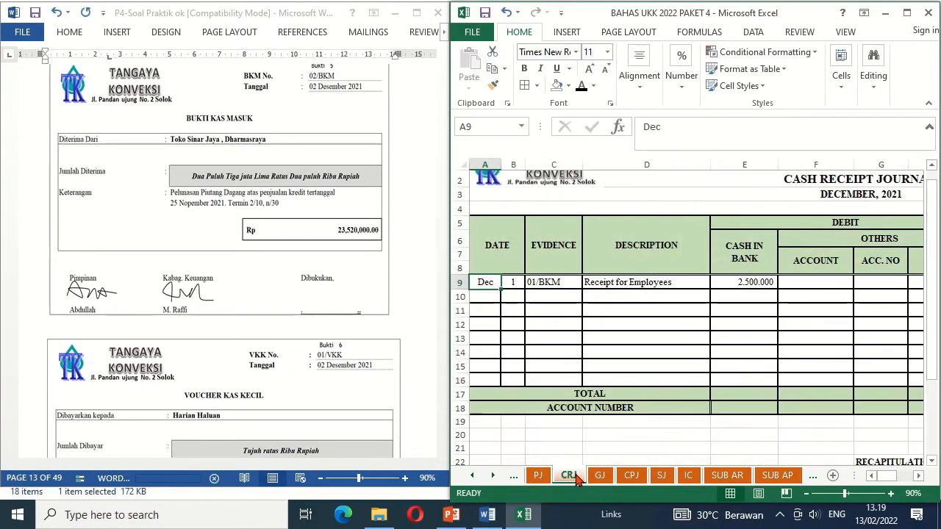
{"action": "left_click", "coordinate": [513, 296]}
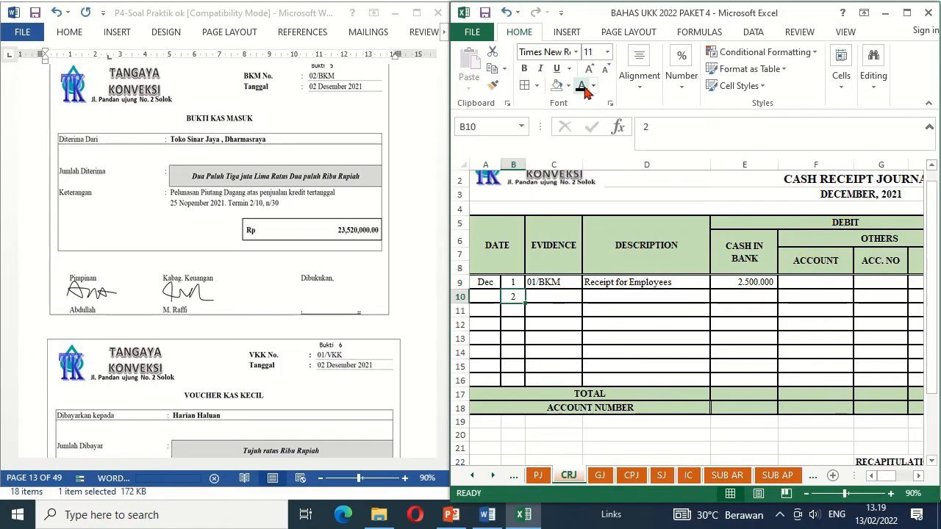
{"action": "key", "text": "Right"}
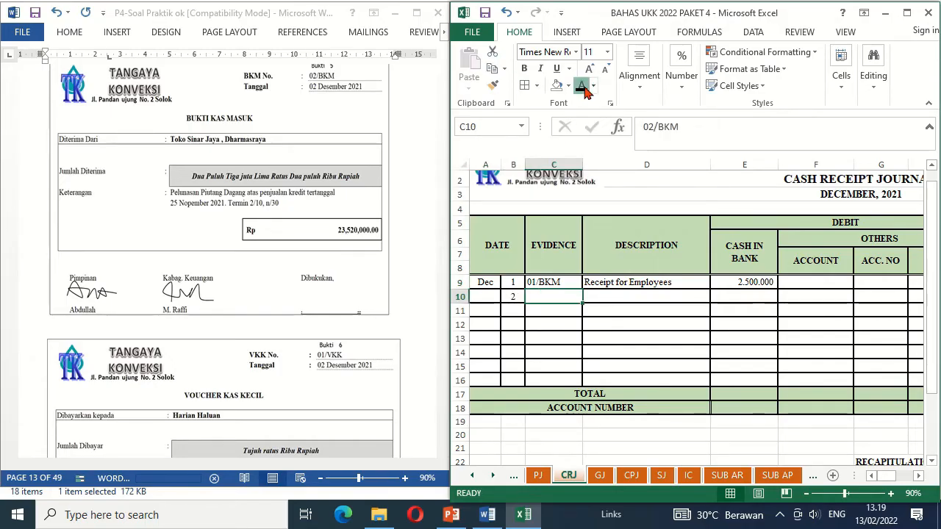
{"action": "left_click", "coordinate": [586, 89]}
{"action": "key", "text": "Right"}
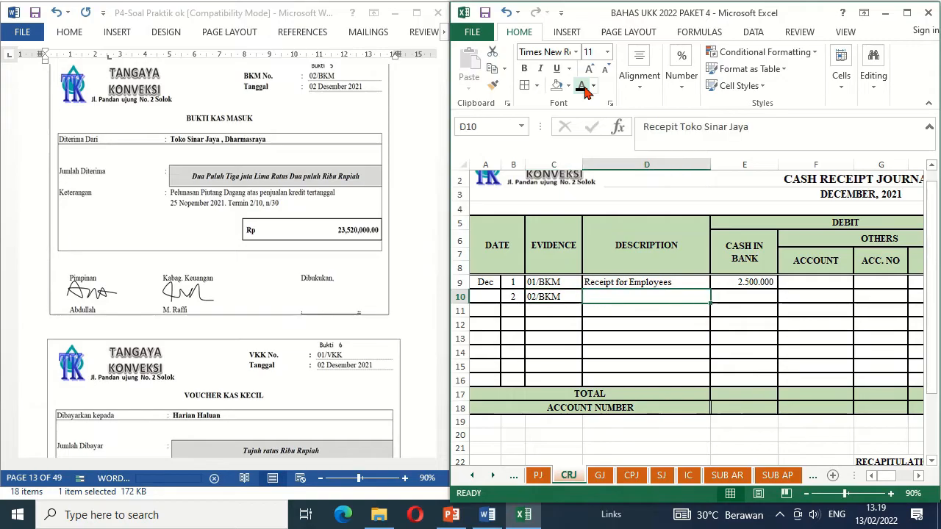
{"action": "left_click", "coordinate": [581, 86]}
{"action": "key", "text": "Right"}
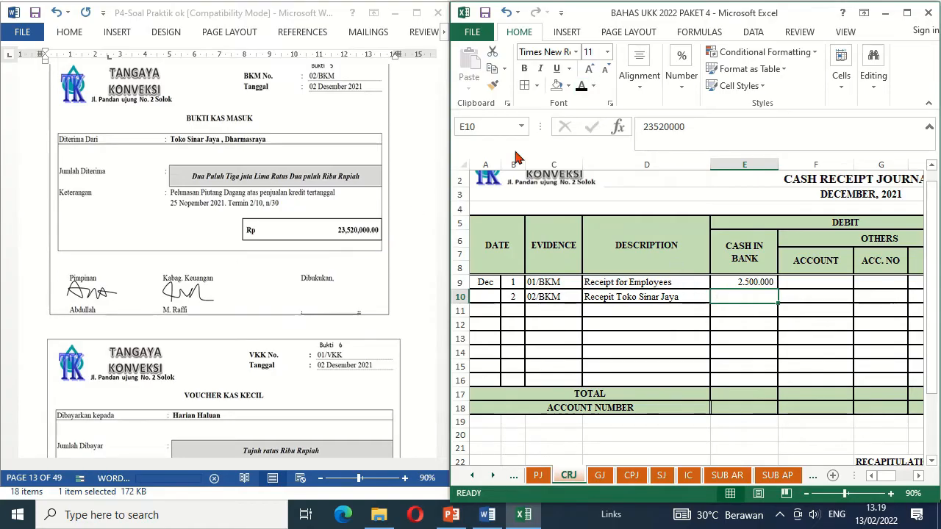
{"action": "left_click", "coordinate": [580, 85]}
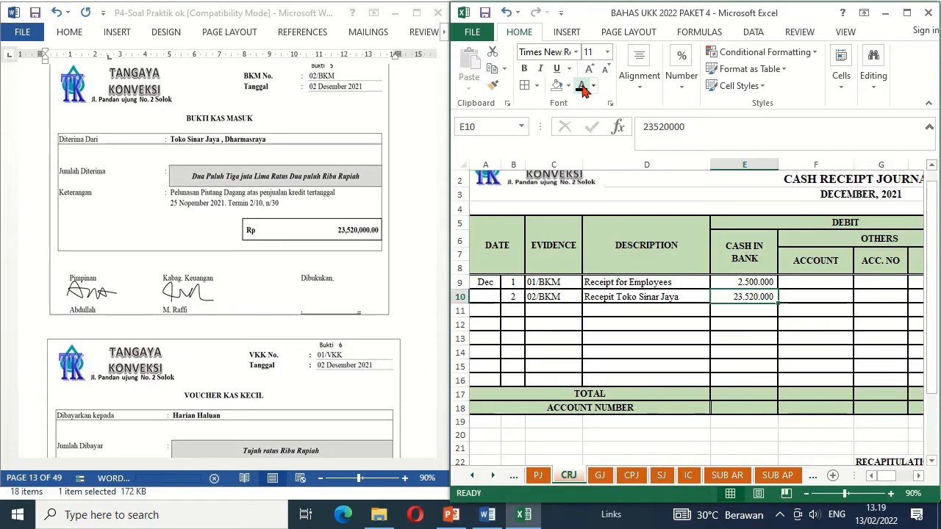
Apply a black font to the account receivable credit of 24.000.000 in I10 of the cash receipt journal.
{"action": "key", "text": "Right"}
{"action": "key", "text": "Right"}
{"action": "key", "text": "Right"}
{"action": "key", "text": "Right"}
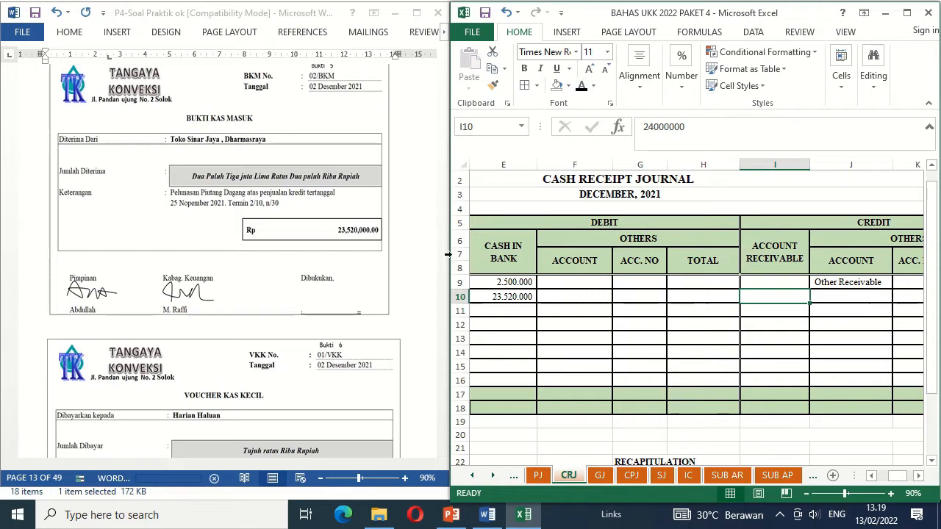
{"action": "left_click", "coordinate": [581, 85]}
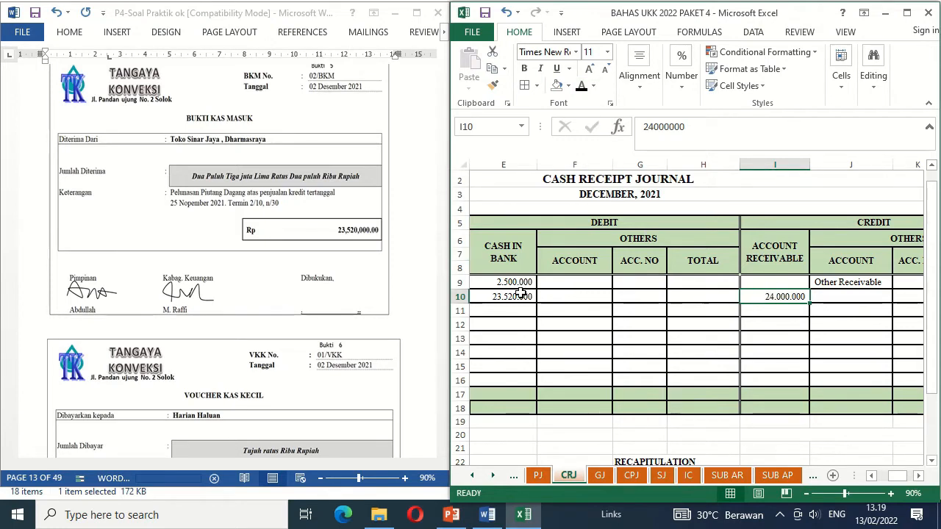
Apply a black font to the debit total 480.000 in H10 and the Sales Discount account in F10, and return to the start of row 10.
{"action": "left_click", "coordinate": [706, 296]}
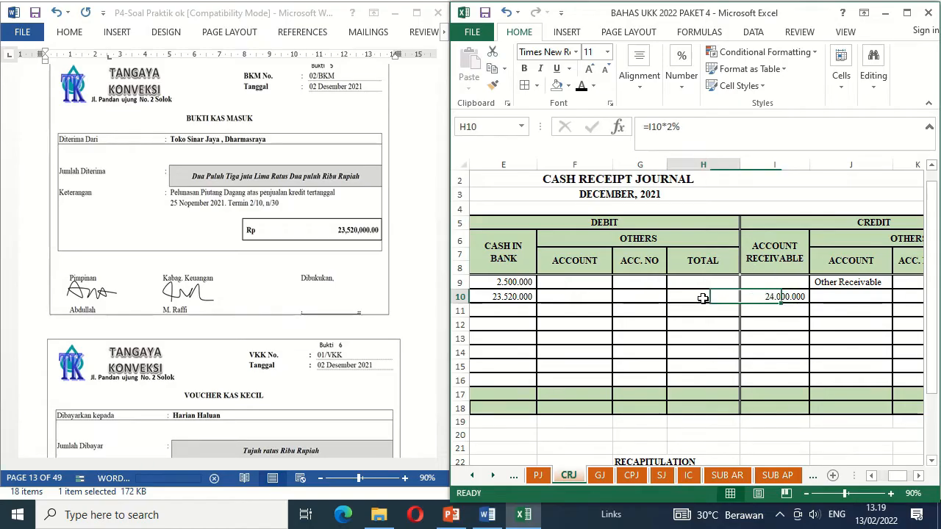
{"action": "left_click", "coordinate": [581, 86]}
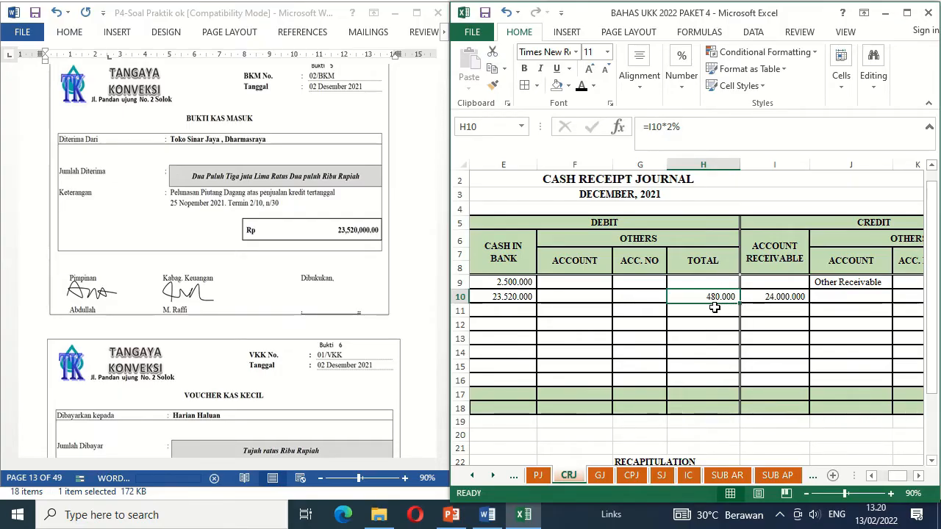
{"action": "left_click", "coordinate": [596, 294]}
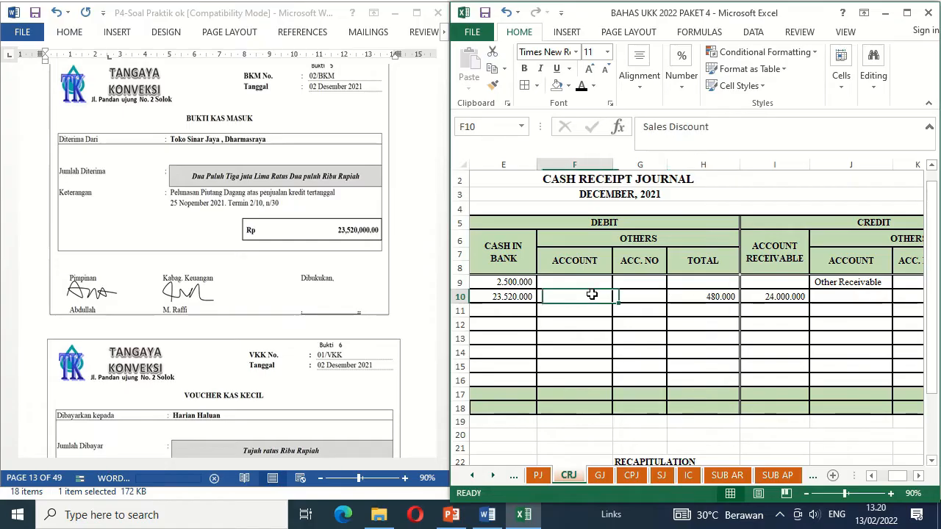
{"action": "left_click", "coordinate": [582, 87]}
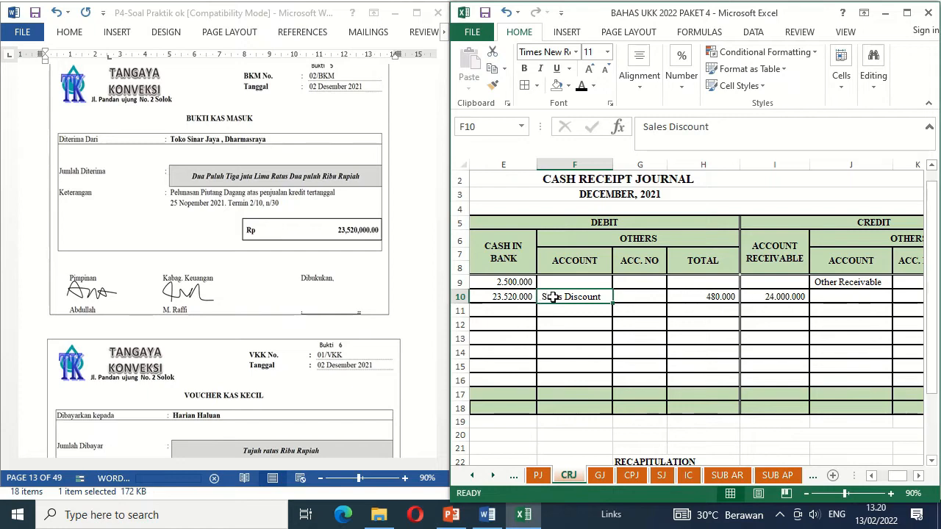
{"action": "key", "text": "Left"}
{"action": "key", "text": "Home"}
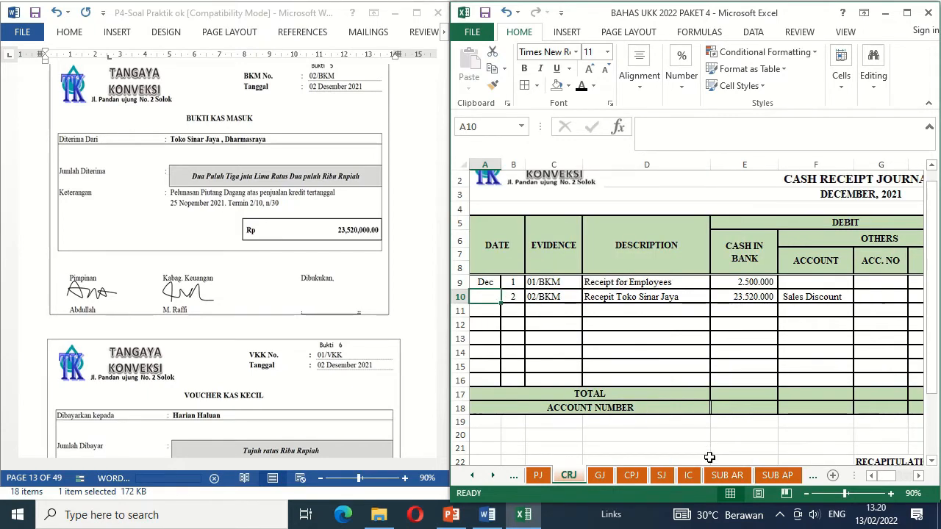
In SUB AR, apply a black font to Toko Sinar Jaya's row 18 entries: day 2, Receipt and credit 24.000.000.
{"action": "left_click", "coordinate": [728, 476]}
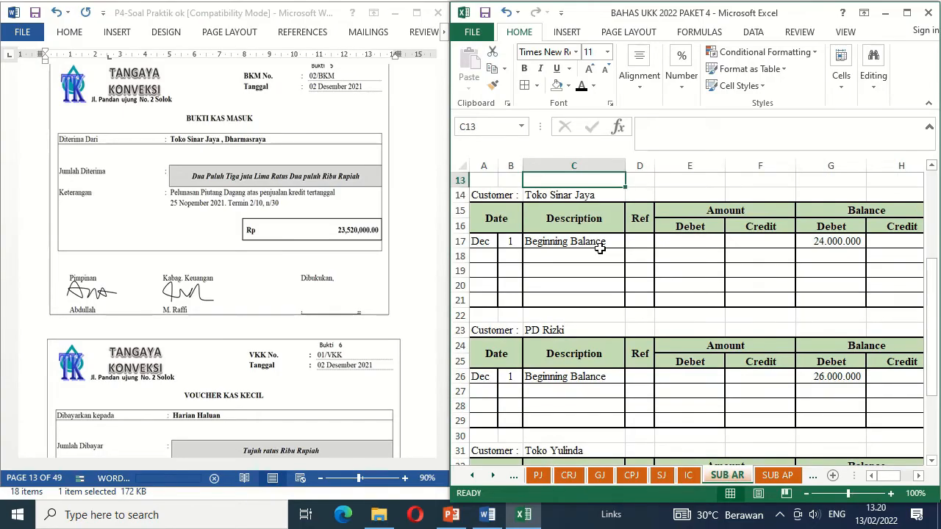
{"action": "left_click", "coordinate": [513, 253]}
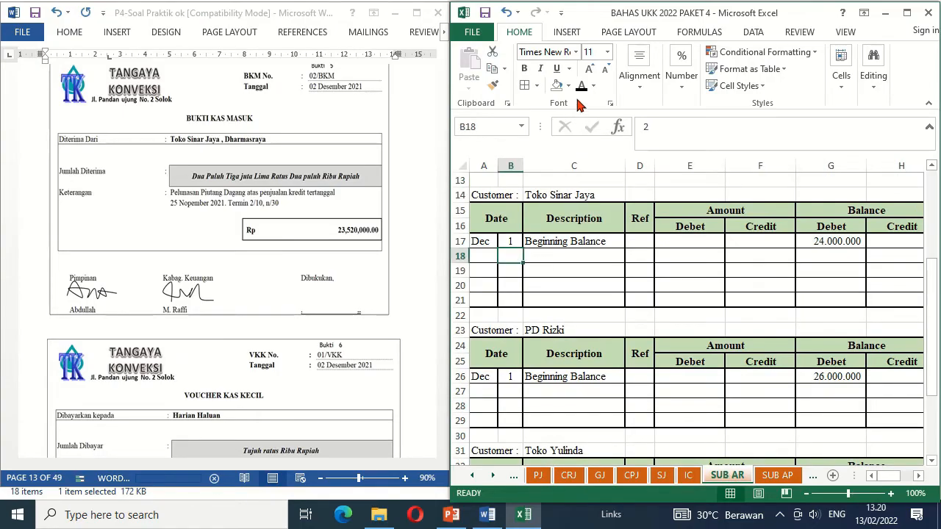
{"action": "type", "text": "2"}
{"action": "key", "text": "Tab"}
{"action": "left_click", "coordinate": [580, 86]}
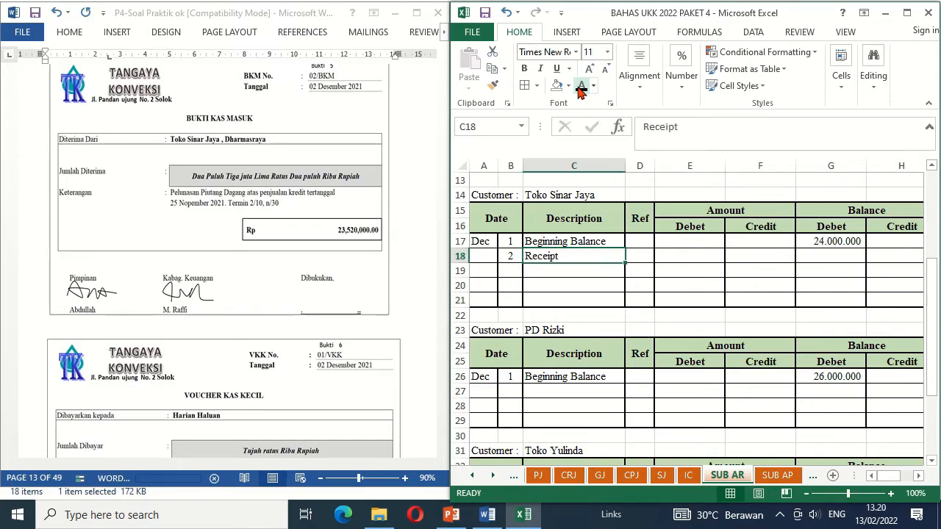
{"action": "key", "text": "Tab"}
{"action": "key", "text": "Tab"}
{"action": "key", "text": "Tab"}
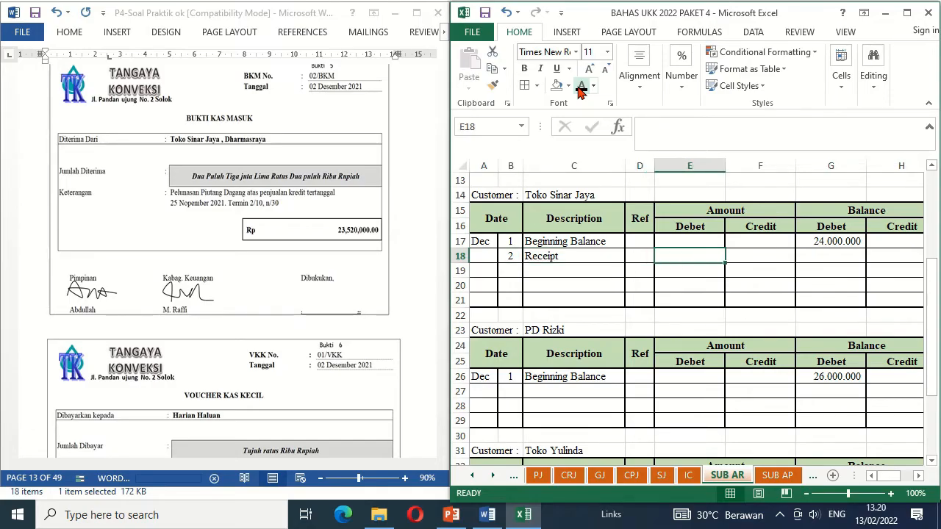
{"action": "left_click", "coordinate": [581, 86]}
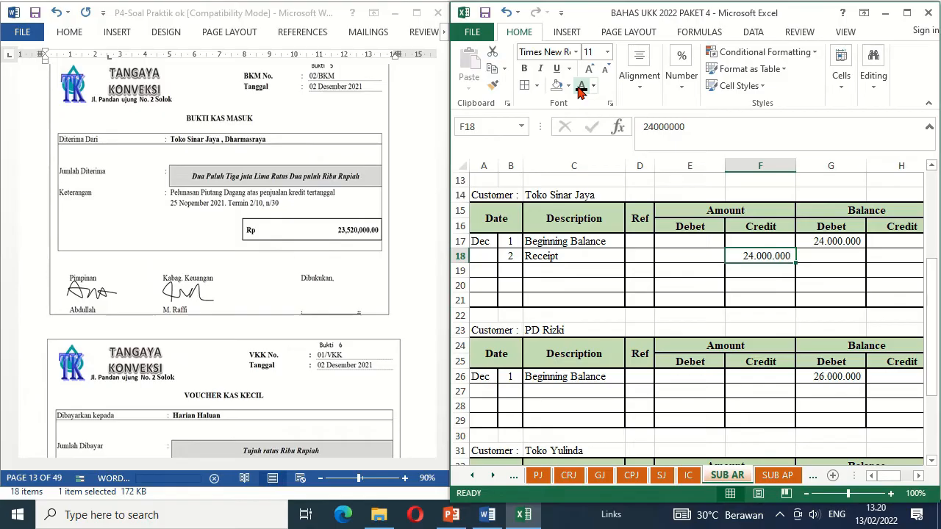
Recheck the 02/BKM receivable credit in the cash receipt journal, and apply a black font to Toko Sinar Jaya's zero balance in G18 of SUB AR.
{"action": "left_click", "coordinate": [569, 477]}
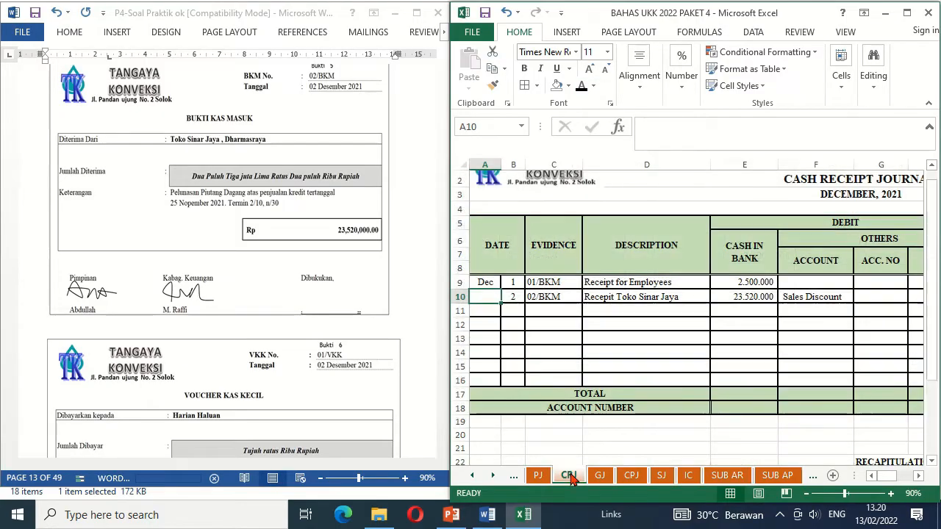
{"action": "left_click", "coordinate": [840, 277]}
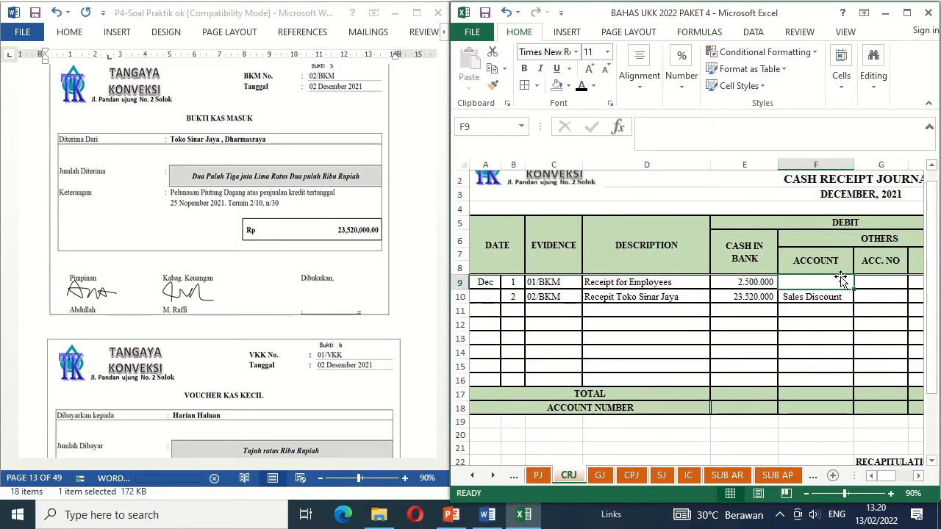
{"action": "key", "text": "Tab"}
{"action": "key", "text": "Tab"}
{"action": "key", "text": "Tab"}
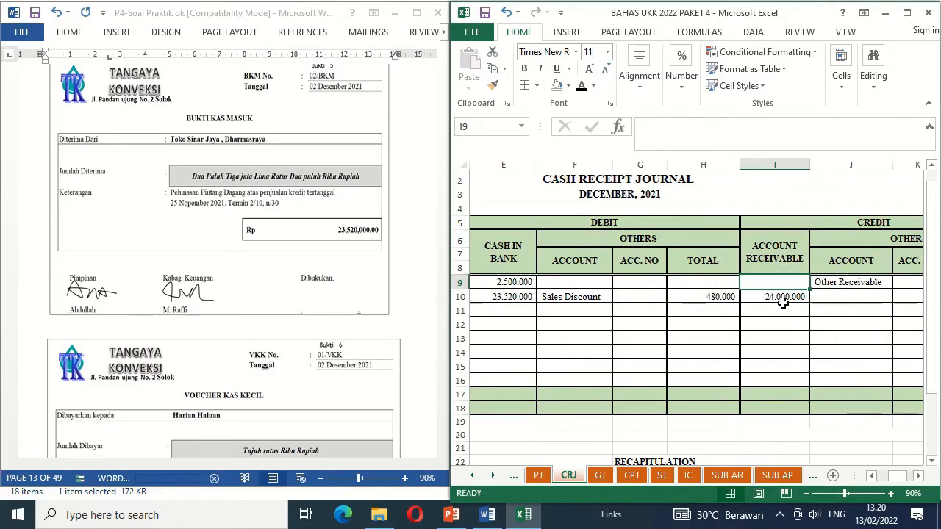
{"action": "left_click", "coordinate": [727, 476]}
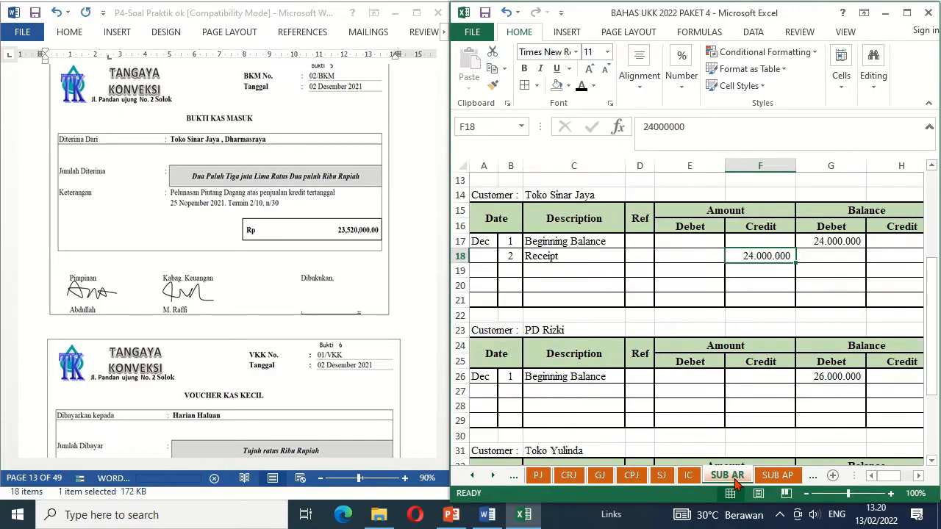
{"action": "left_click", "coordinate": [801, 255]}
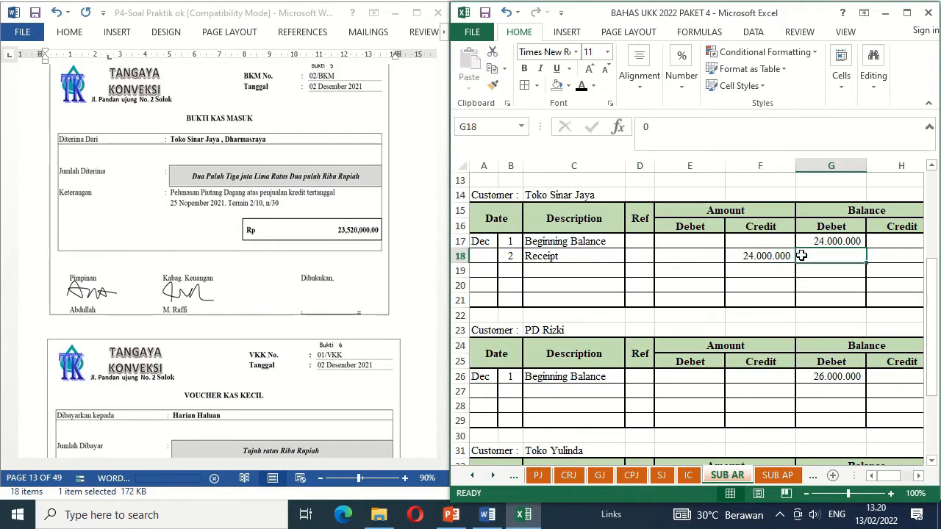
{"action": "left_click", "coordinate": [581, 86]}
Switch to the Word document and delete the blank cover shape over the Dibukukan signature on cash receipt voucher 02/BKM.
{"action": "left_click", "coordinate": [331, 289]}
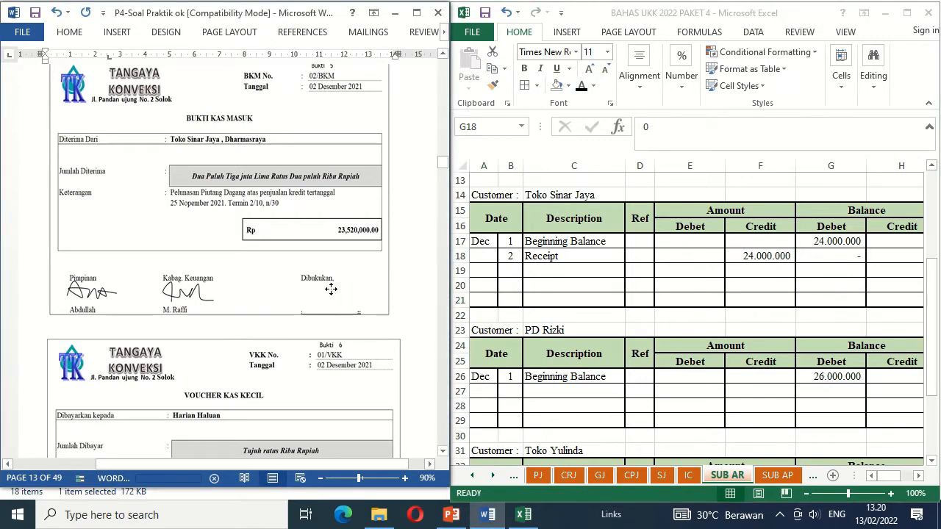
{"action": "left_click", "coordinate": [327, 299]}
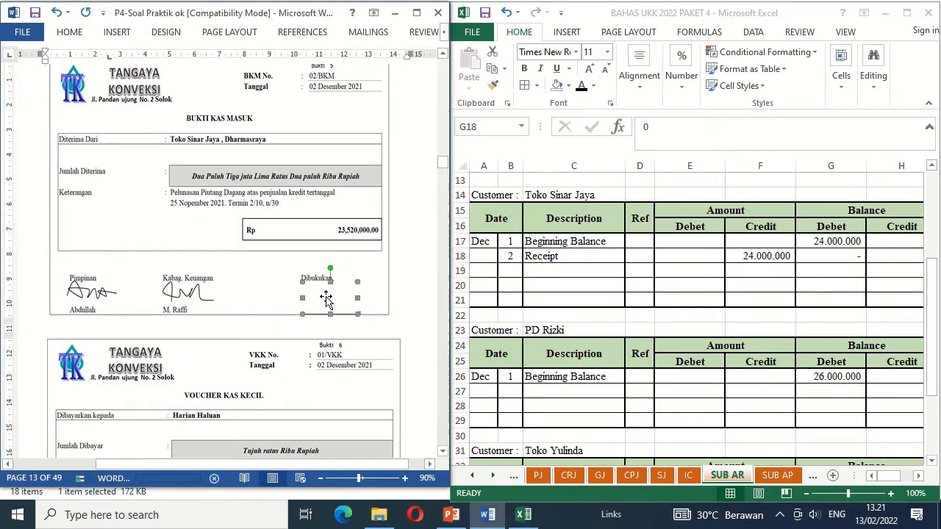
{"action": "key", "text": "Delete"}
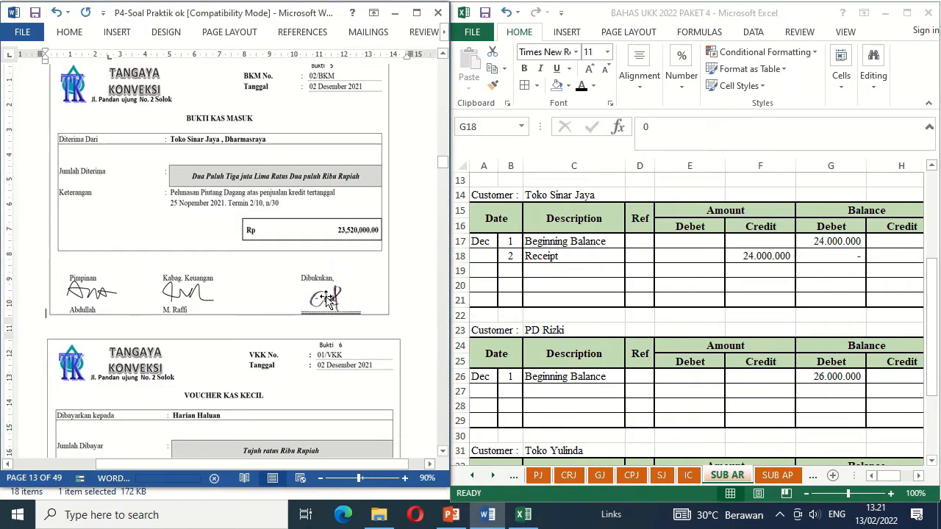
Delete the blank cover shape over the Dibukukan signature on petty cash voucher 01/VKK.
{"action": "left_click", "coordinate": [443, 453]}
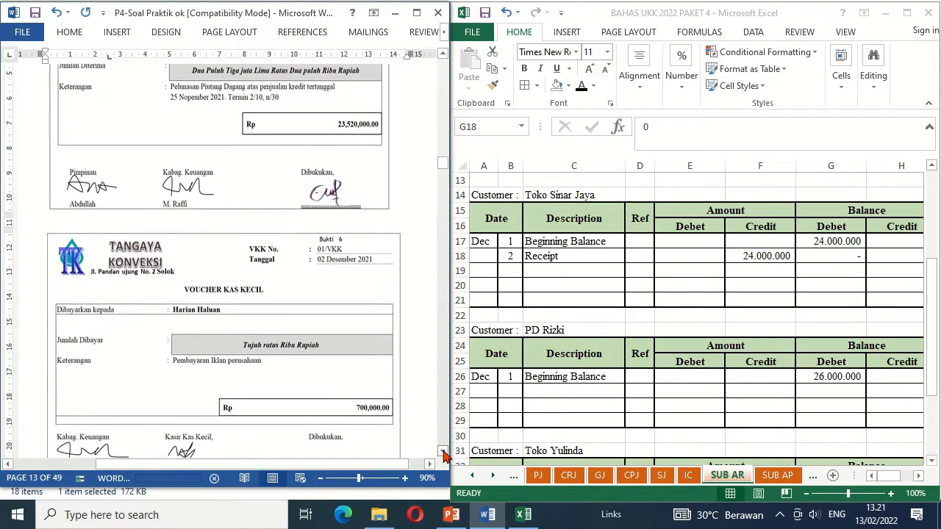
{"action": "left_click", "coordinate": [444, 454]}
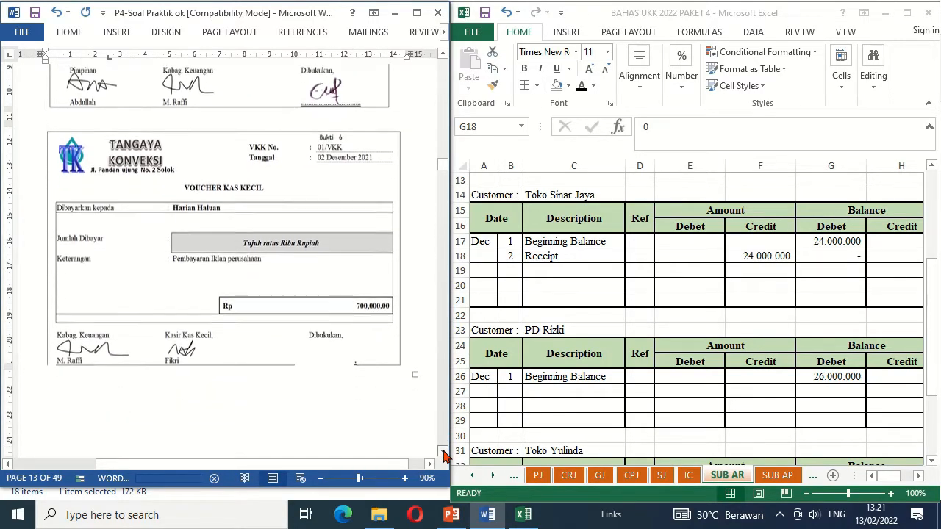
{"action": "left_click", "coordinate": [443, 453]}
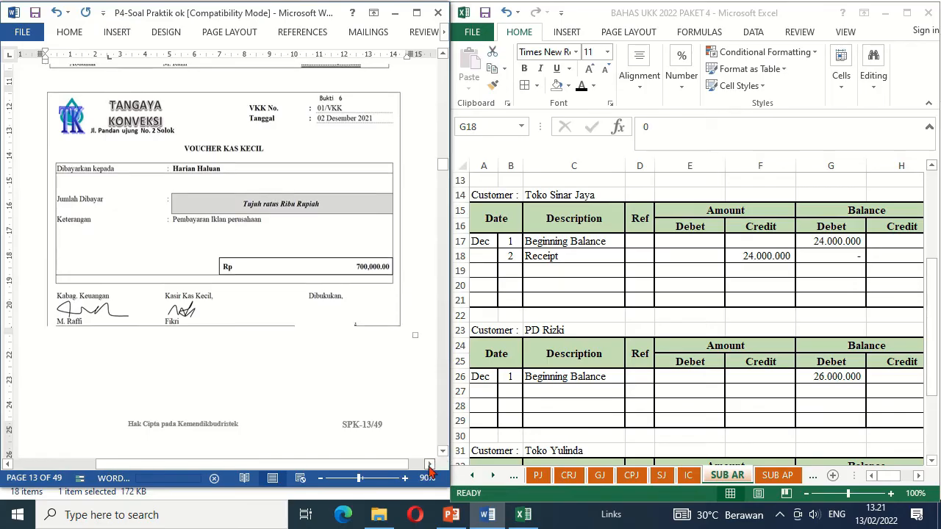
{"action": "left_click", "coordinate": [408, 479]}
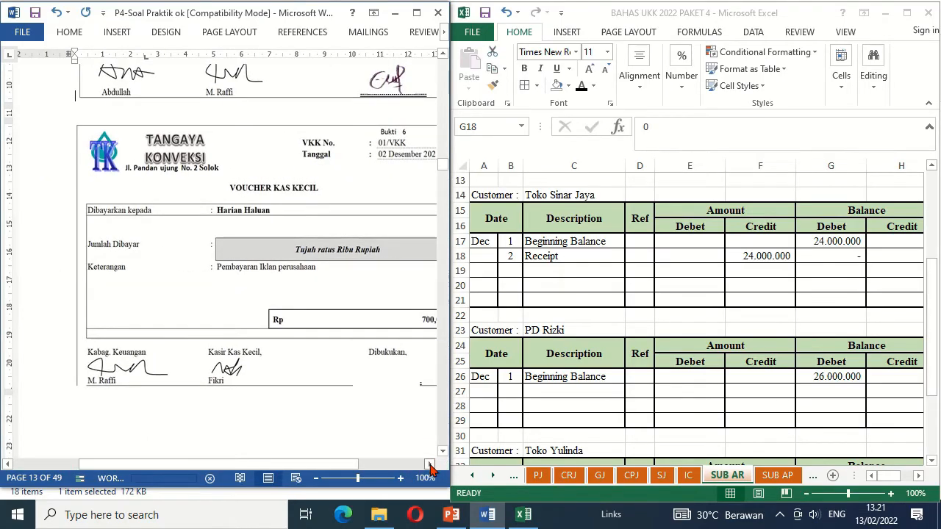
{"action": "left_click", "coordinate": [430, 464]}
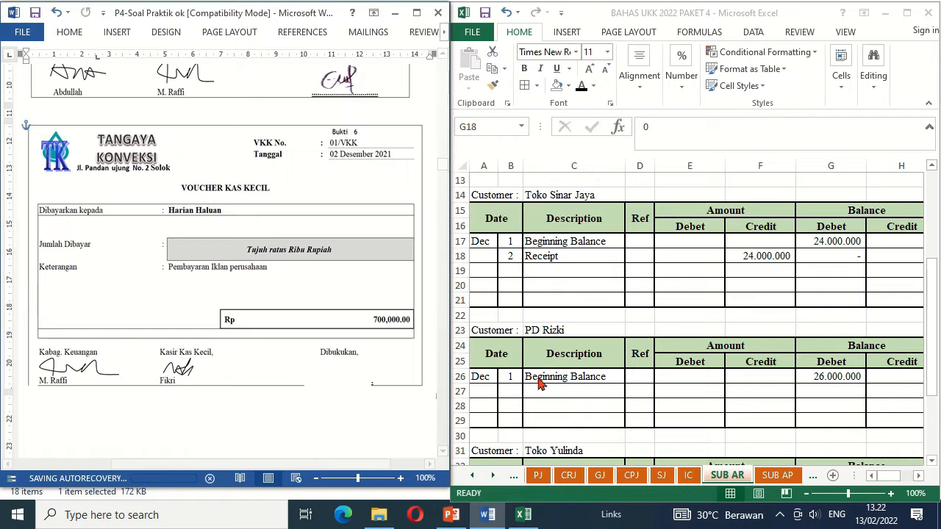
{"action": "left_click", "coordinate": [355, 369]}
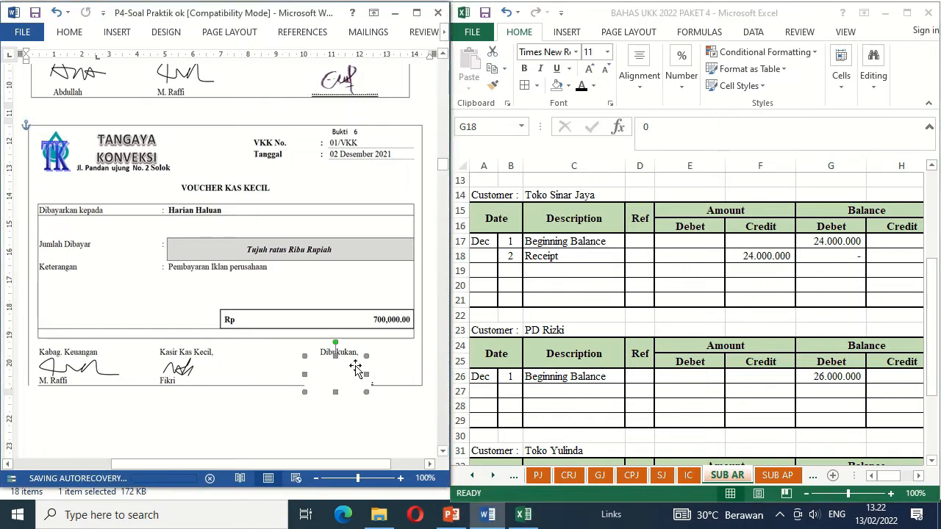
{"action": "key", "text": "ctrl+v"}
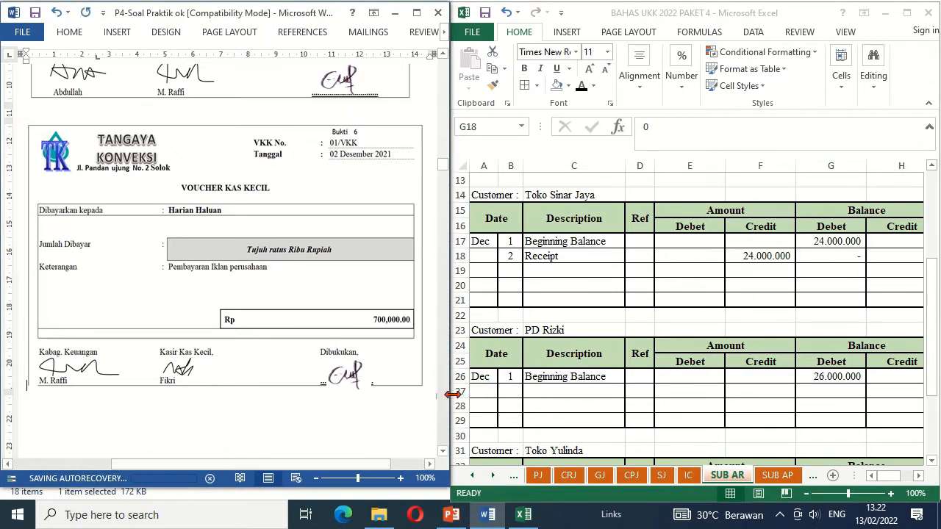
For invoice 195/F, apply a black font in PJ row 8 to the date Dec 4, evidence 195/F and description Purchase PT Berkah Jaya.
{"action": "left_click_drag", "start_coordinate": [443, 453], "coordinate": [443, 453]}
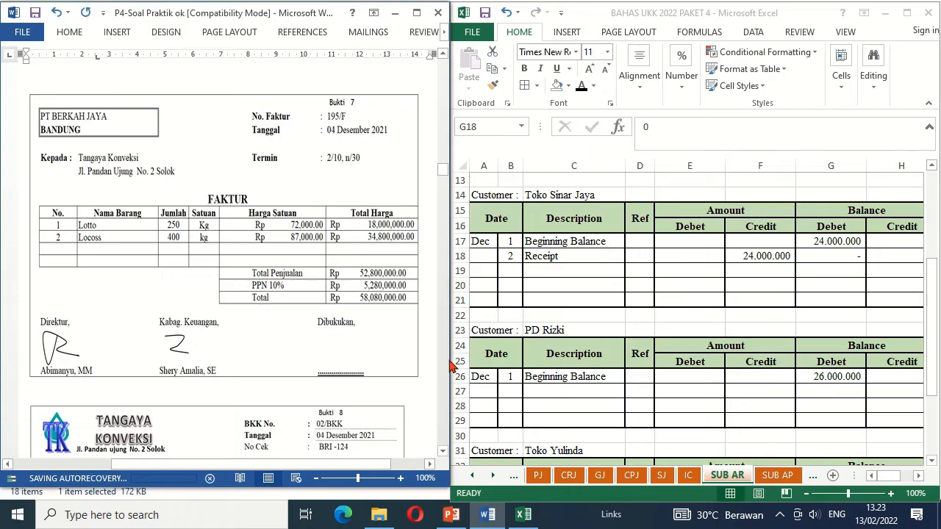
{"action": "left_click", "coordinate": [544, 478]}
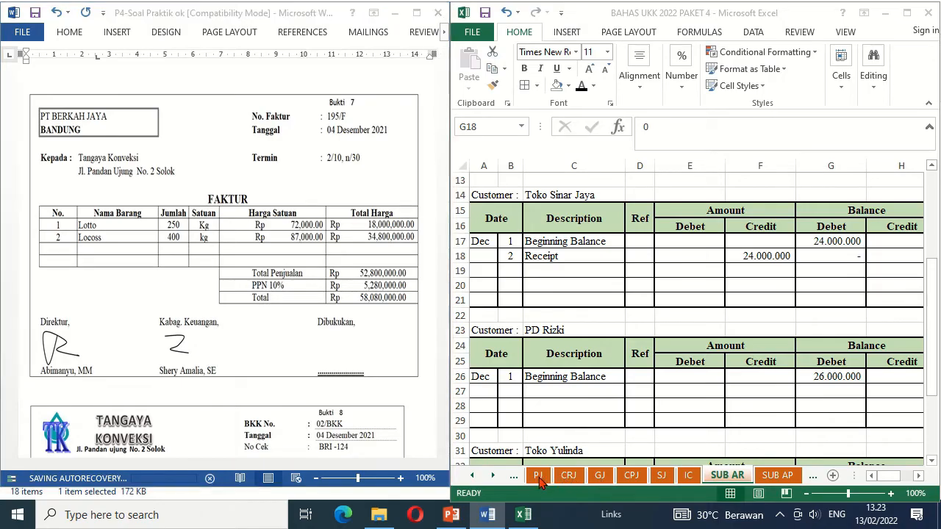
{"action": "left_click", "coordinate": [490, 276]}
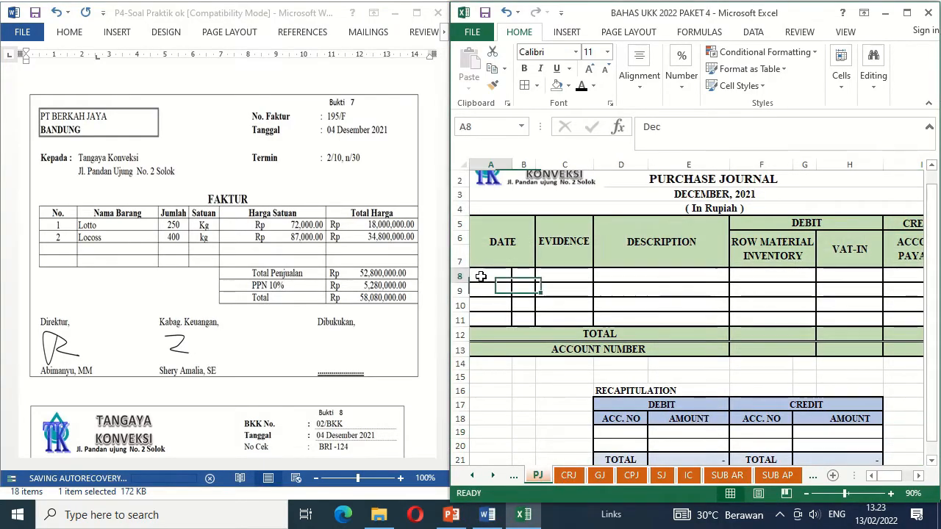
{"action": "left_click", "coordinate": [581, 87]}
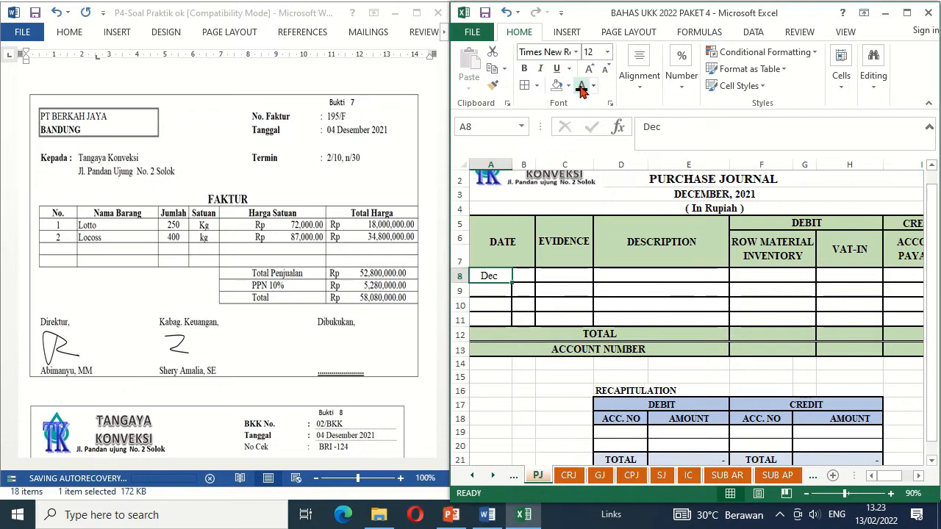
{"action": "key", "text": "Right"}
{"action": "left_click", "coordinate": [581, 87]}
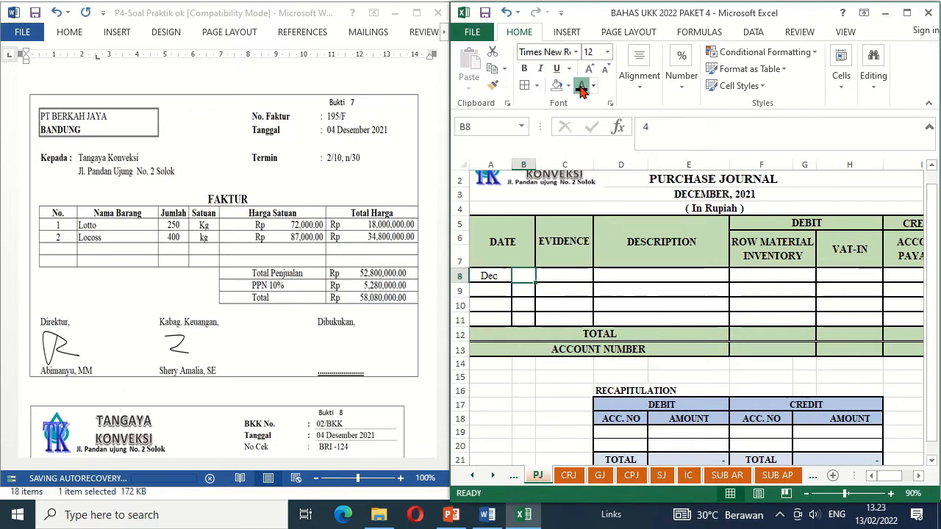
{"action": "key", "text": "Right"}
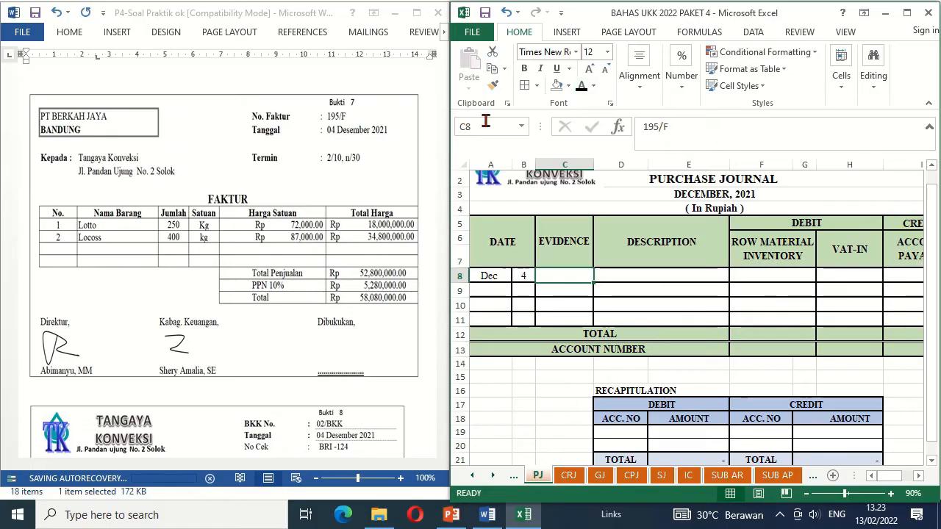
{"action": "left_click", "coordinate": [581, 87]}
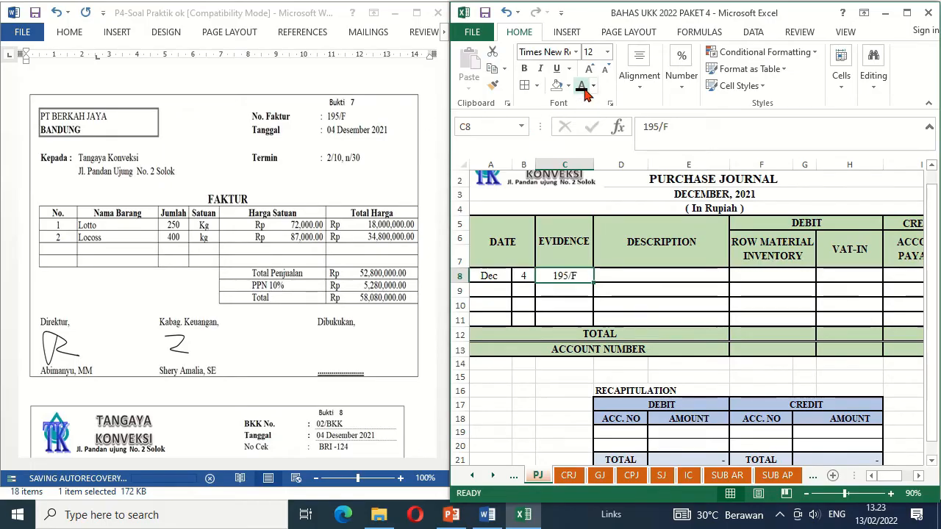
{"action": "left_click", "coordinate": [617, 273]}
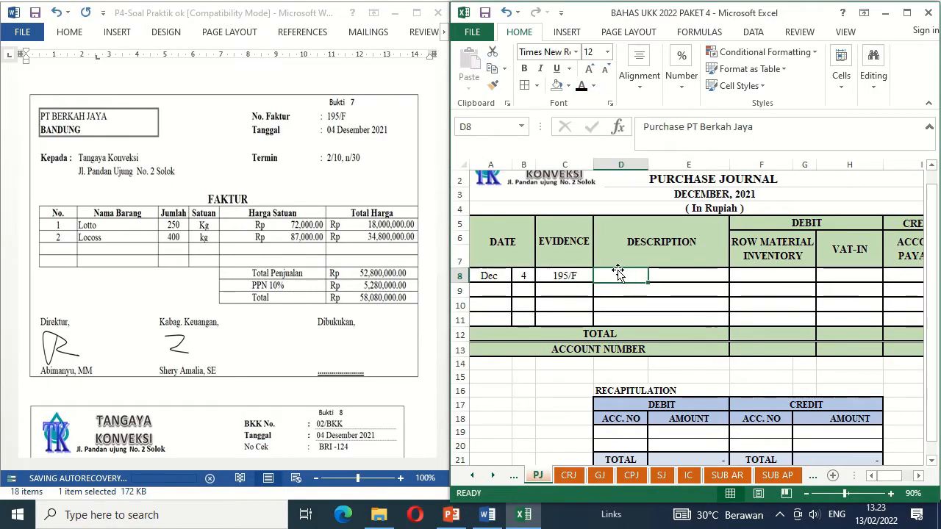
{"action": "left_click", "coordinate": [581, 87]}
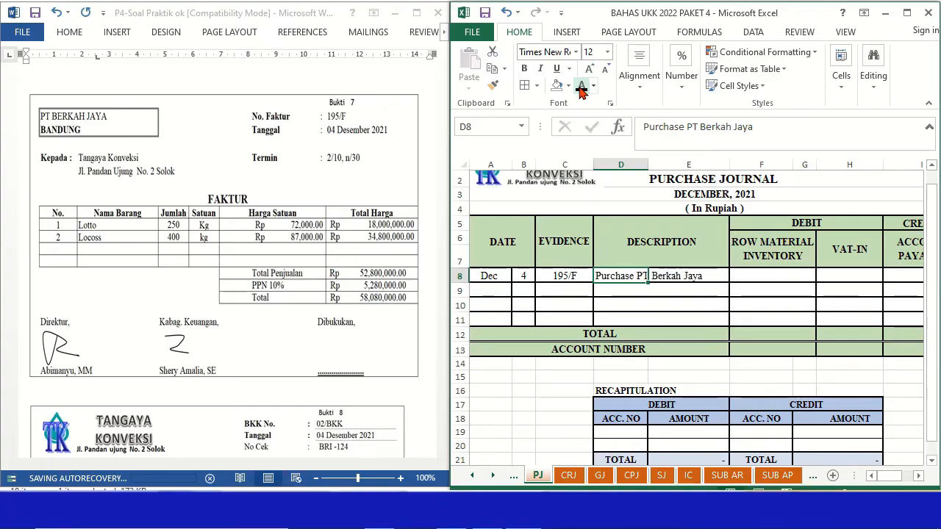
Apply a black font to the raw material inventory debit 52.800.000 in F8 of the purchase journal.
{"action": "key", "text": "Right"}
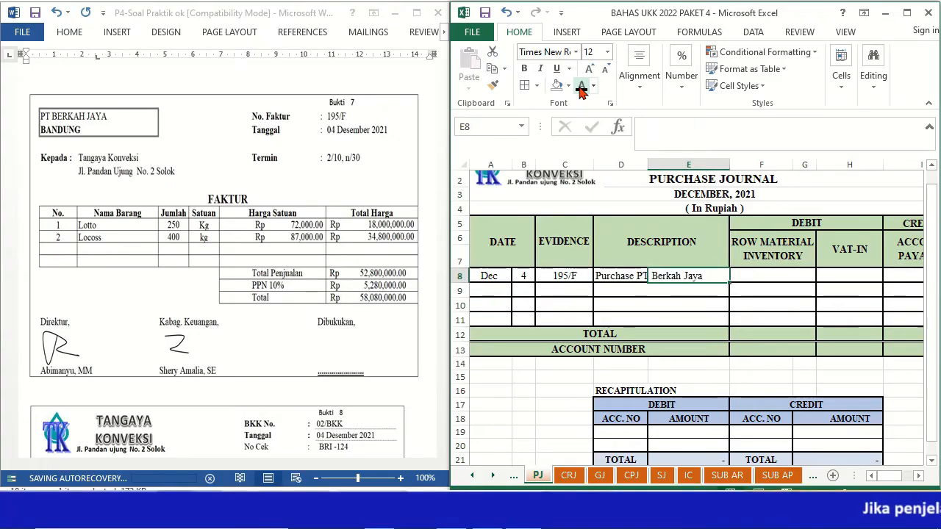
{"action": "key", "text": "Right"}
{"action": "key", "text": "Right"}
{"action": "key", "text": "Right"}
{"action": "key", "text": "Right"}
{"action": "key", "text": "Right"}
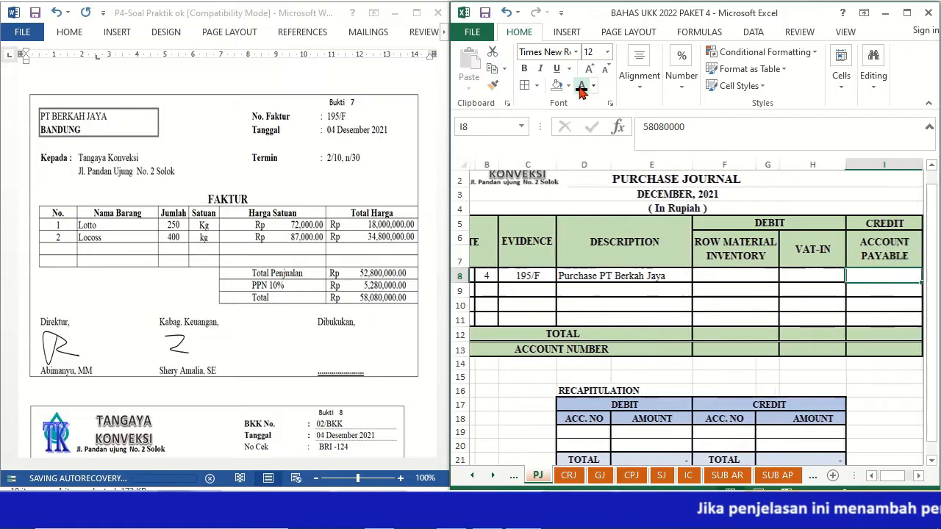
{"action": "key", "text": "Left"}
{"action": "key", "text": "Left"}
{"action": "key", "text": "Left"}
{"action": "key", "text": "Left"}
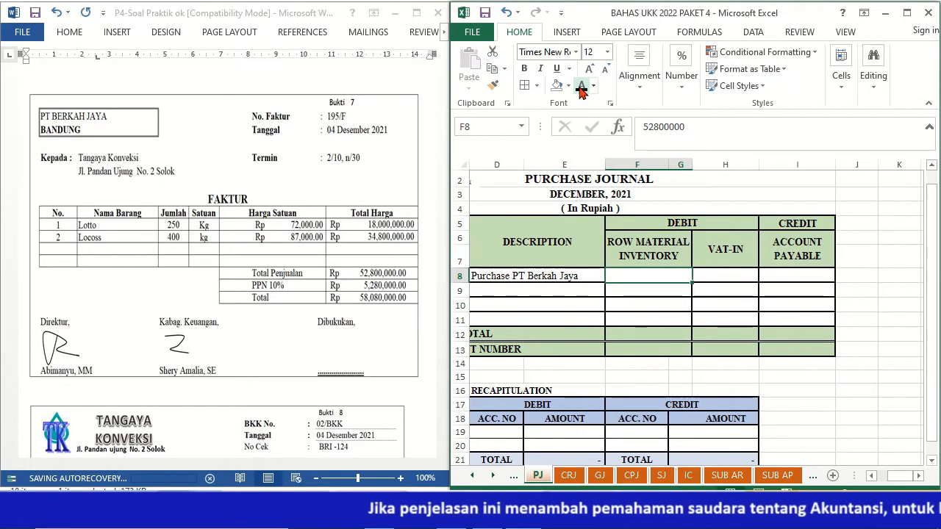
{"action": "left_click", "coordinate": [581, 86]}
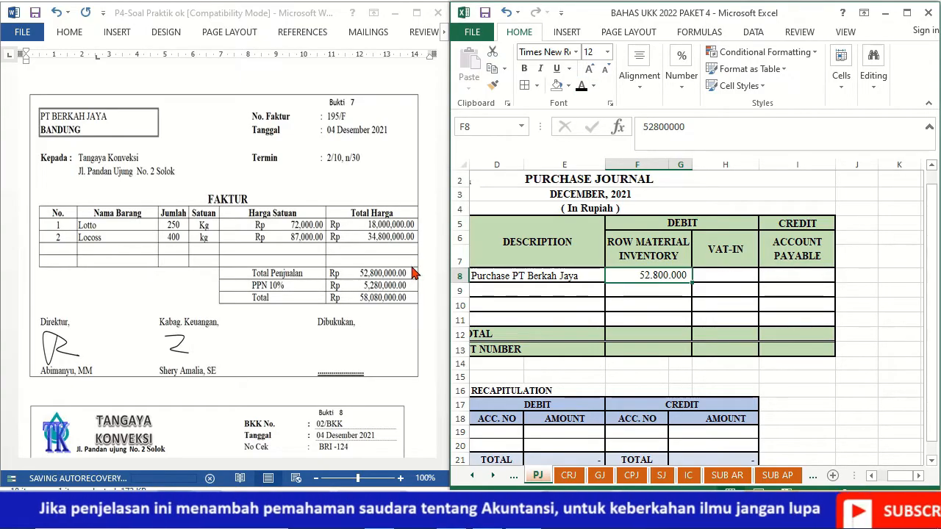
Apply a black font to the VAT-IN debit 5.280.000 in H8 and the account payable credit 58.080.000 in I8.
{"action": "left_click", "coordinate": [714, 275]}
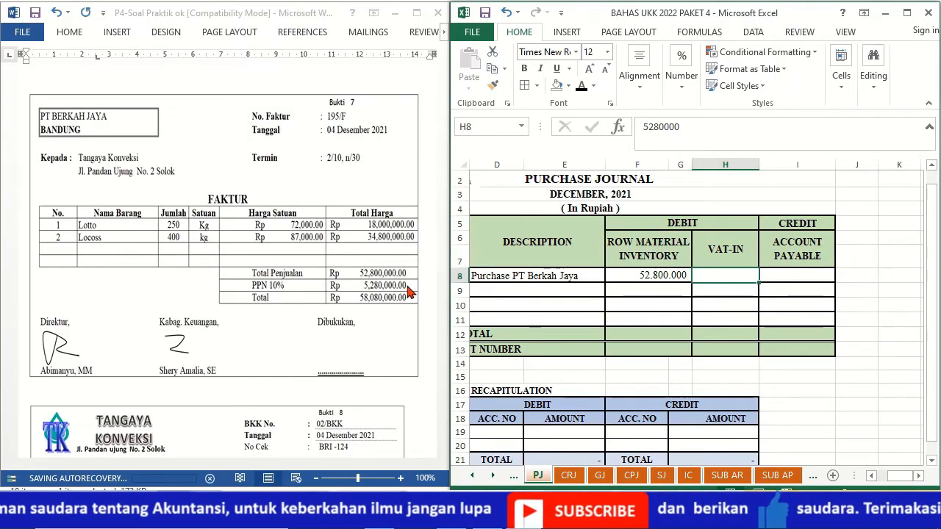
{"action": "left_click", "coordinate": [581, 86]}
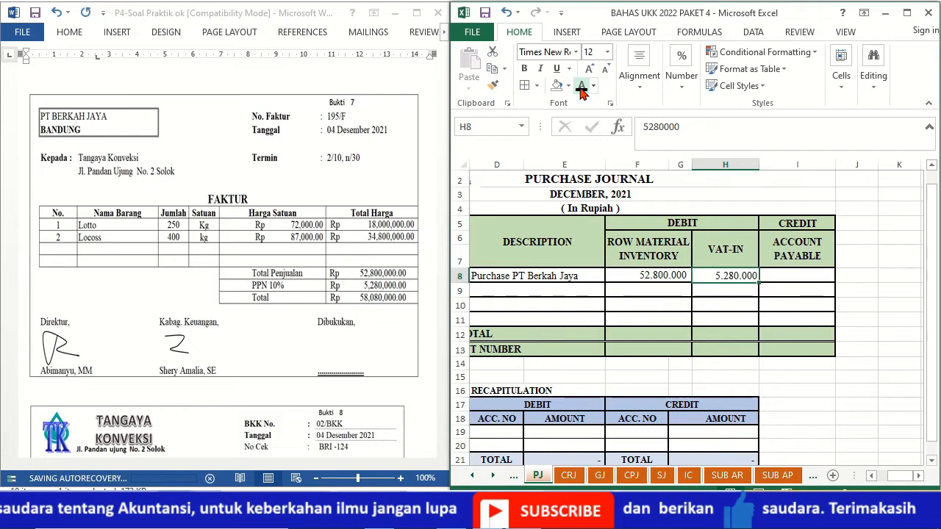
{"action": "key", "text": "Right"}
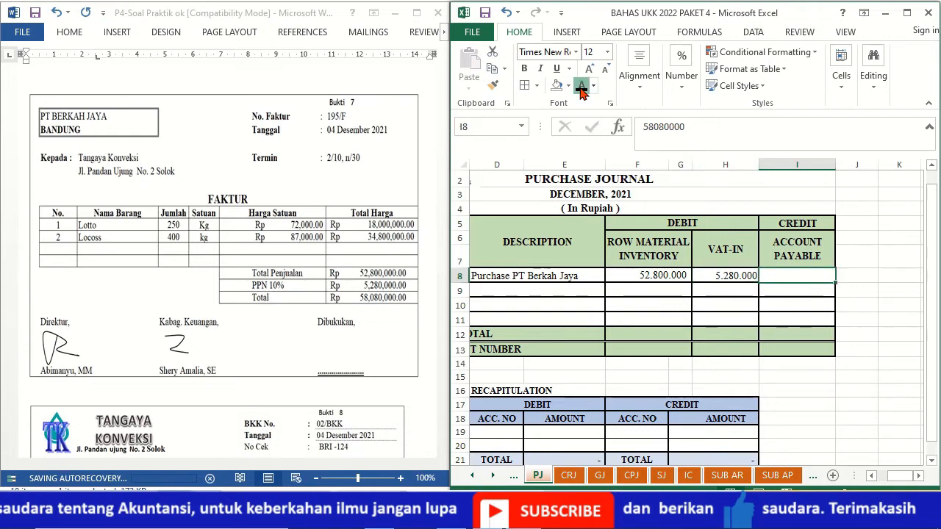
{"action": "left_click", "coordinate": [581, 86]}
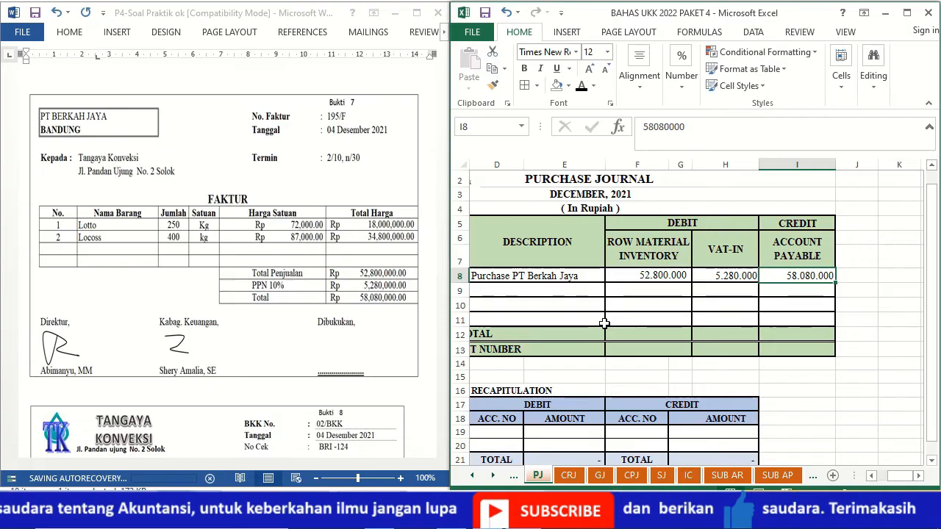
In the Lotto inventory card on IC, apply a black font to row 10's day 4, evidence 195/F and description Purchases PT. Berkah Jaya.
{"action": "left_click", "coordinate": [689, 475]}
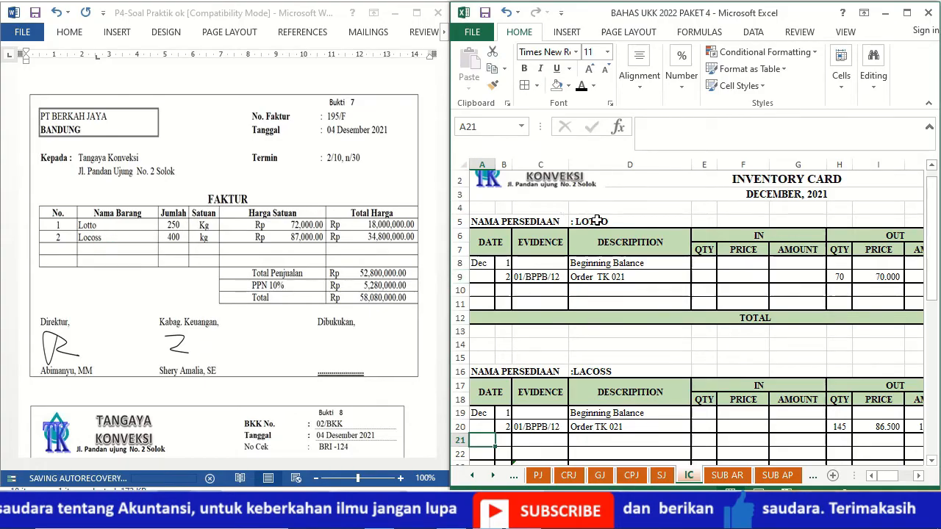
{"action": "left_click", "coordinate": [506, 289]}
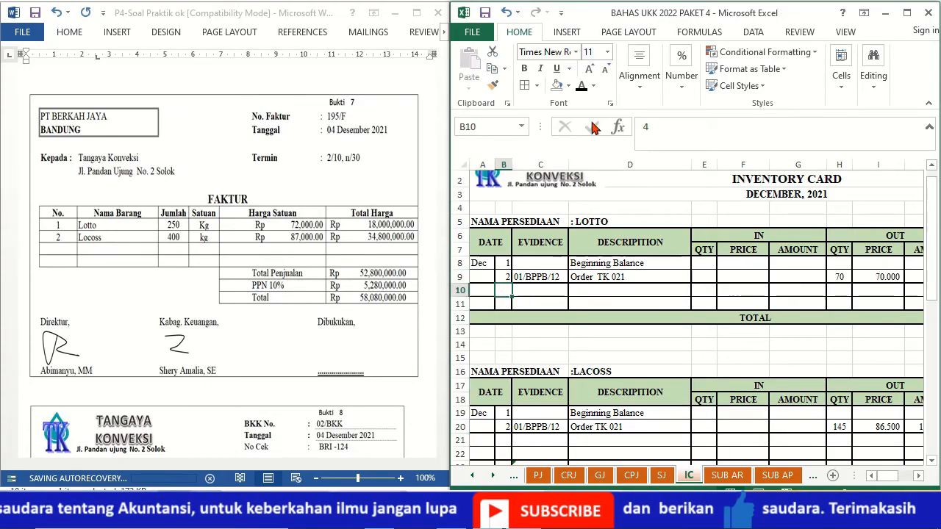
{"action": "left_click", "coordinate": [581, 87]}
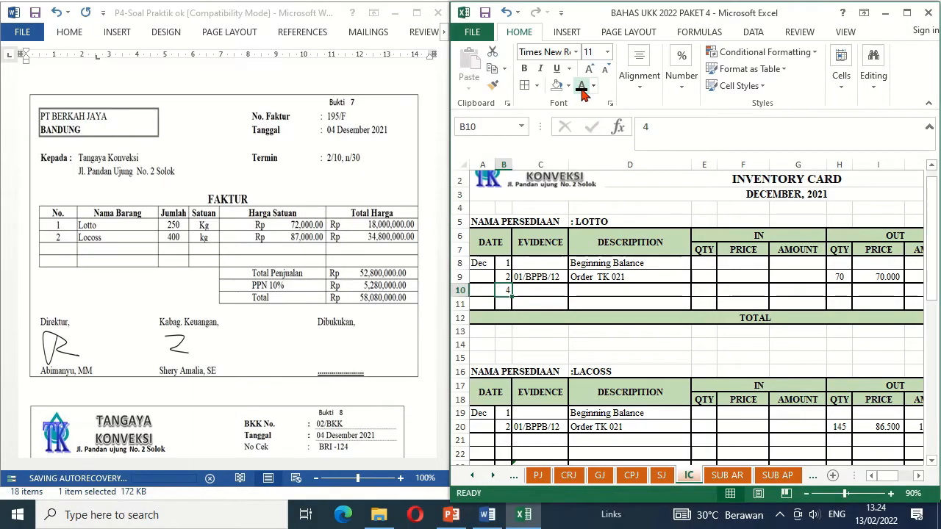
{"action": "key", "text": "Right"}
{"action": "left_click", "coordinate": [580, 87]}
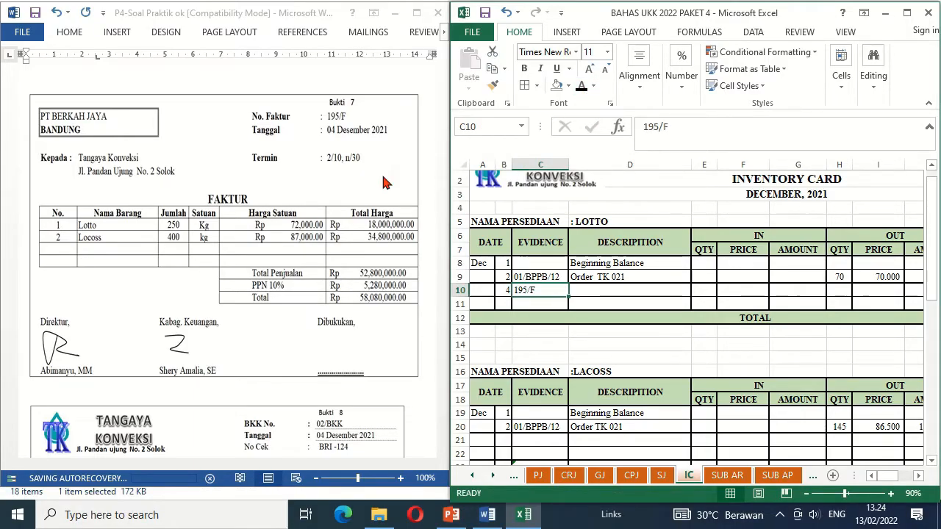
{"action": "key", "text": "Right"}
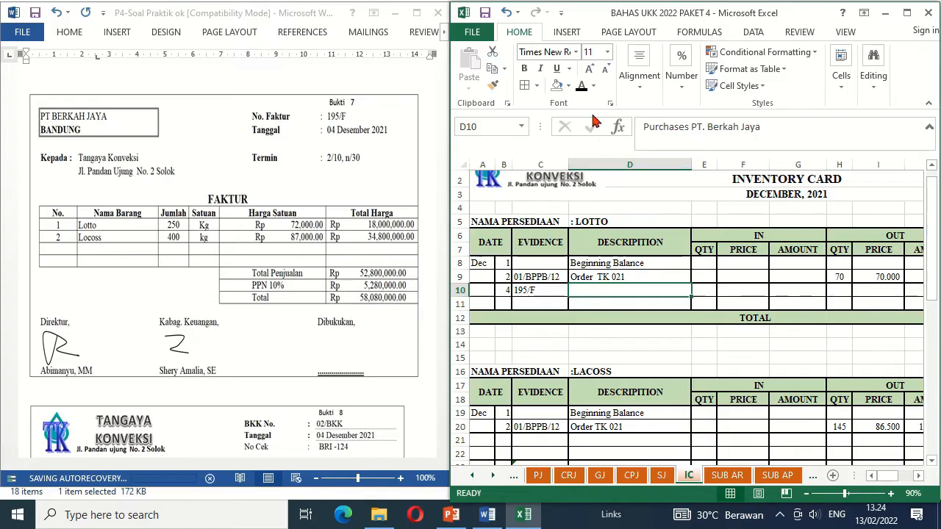
{"action": "left_click", "coordinate": [582, 88]}
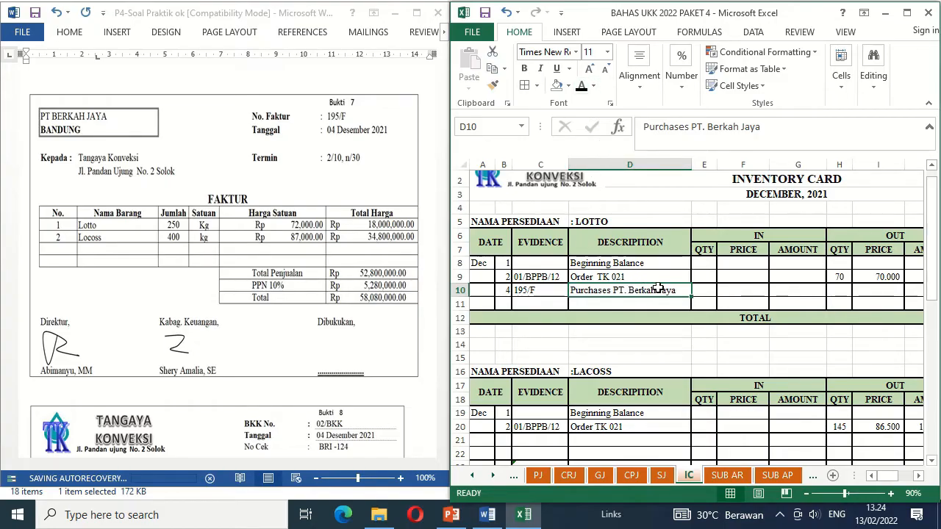
Apply a black font to the Lotto card's incoming quantity 250, price 72.000 and amount 18.000.000 in row 10.
{"action": "left_click", "coordinate": [706, 290]}
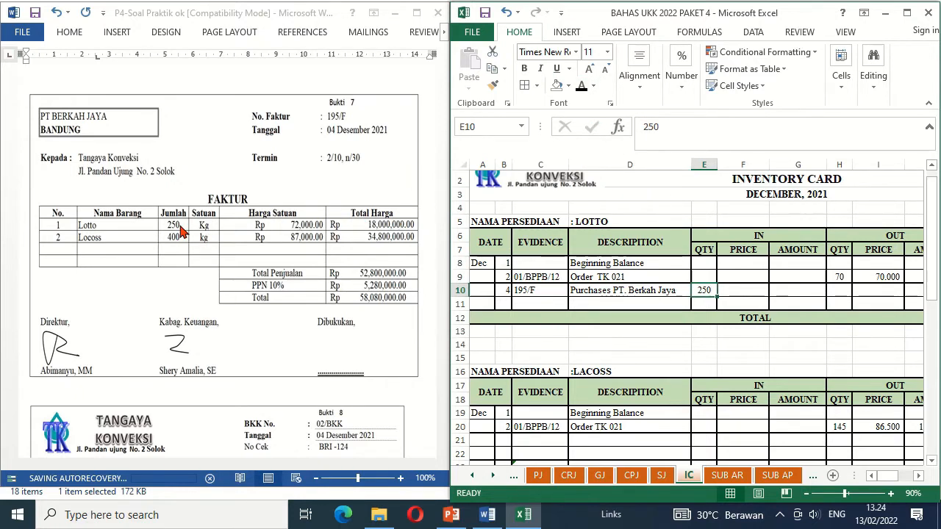
{"action": "left_click", "coordinate": [729, 291]}
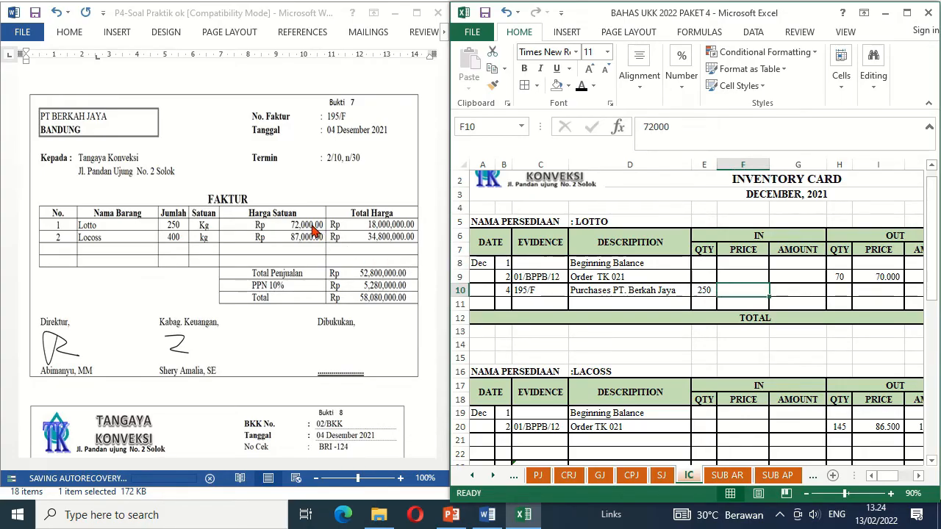
{"action": "left_click", "coordinate": [582, 87]}
{"action": "key", "text": "Right"}
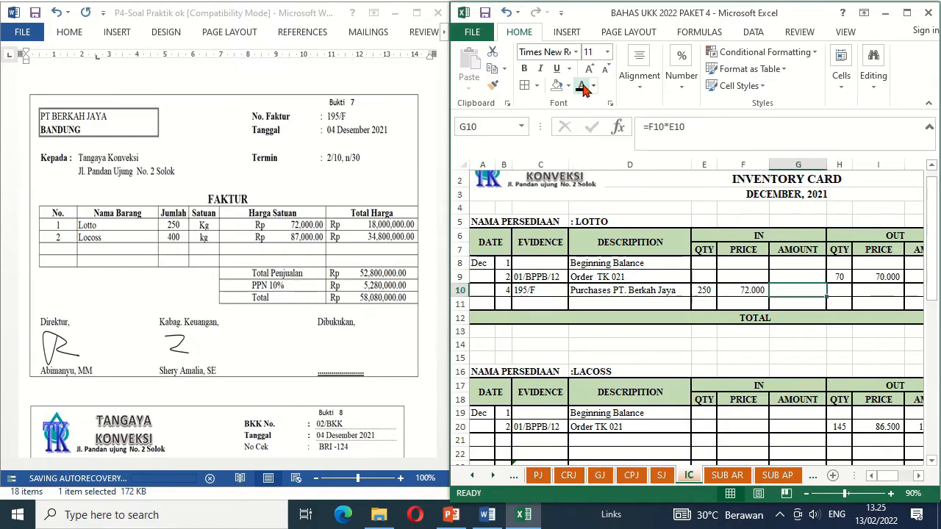
{"action": "left_click", "coordinate": [581, 87]}
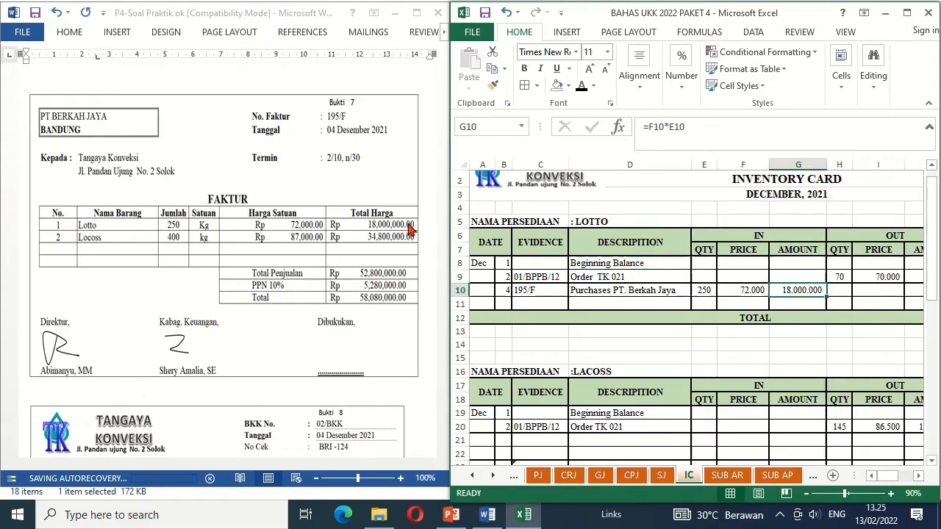
Examine the Lotto inventory card's preceding balance quantity, price and amount in row 9.
{"action": "key", "text": "Right"}
{"action": "key", "text": "Right"}
{"action": "key", "text": "Right"}
{"action": "key", "text": "Right"}
{"action": "key", "text": "Right"}
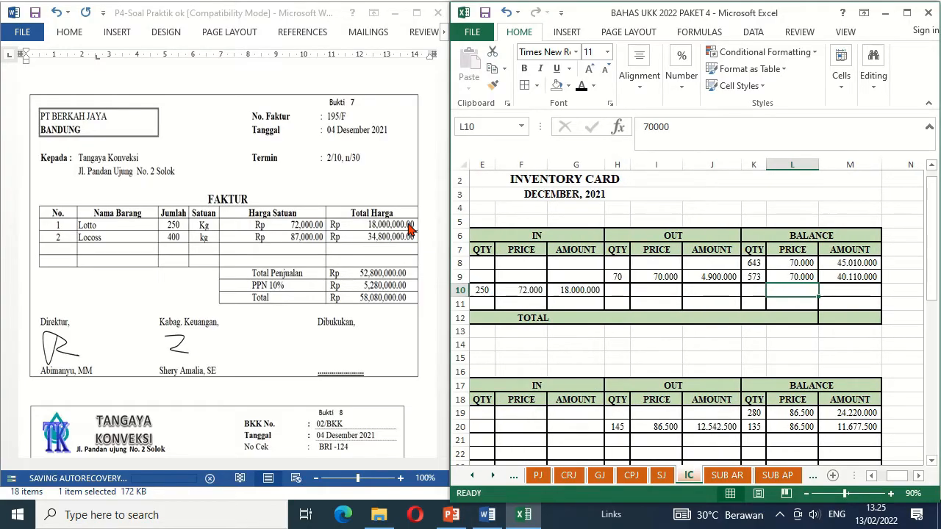
{"action": "key", "text": "Up"}
{"action": "key", "text": "Left"}
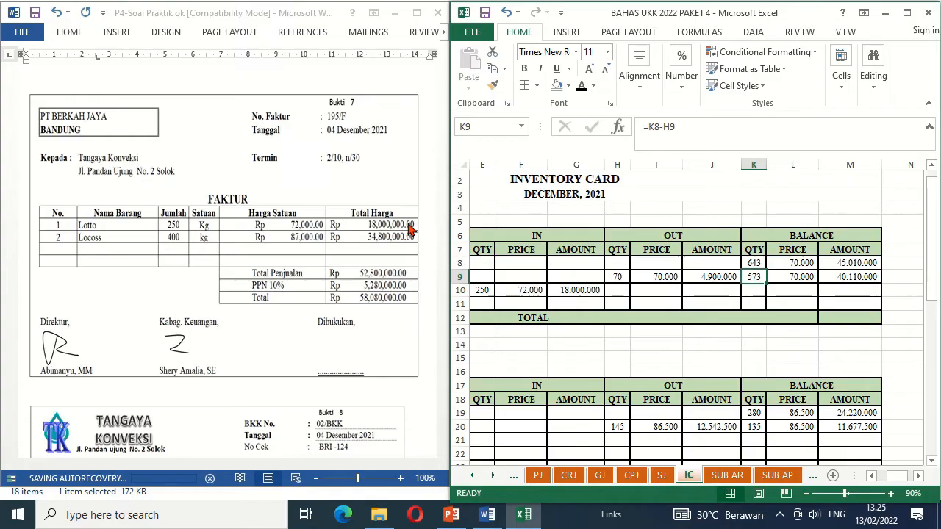
{"action": "key", "text": "Right"}
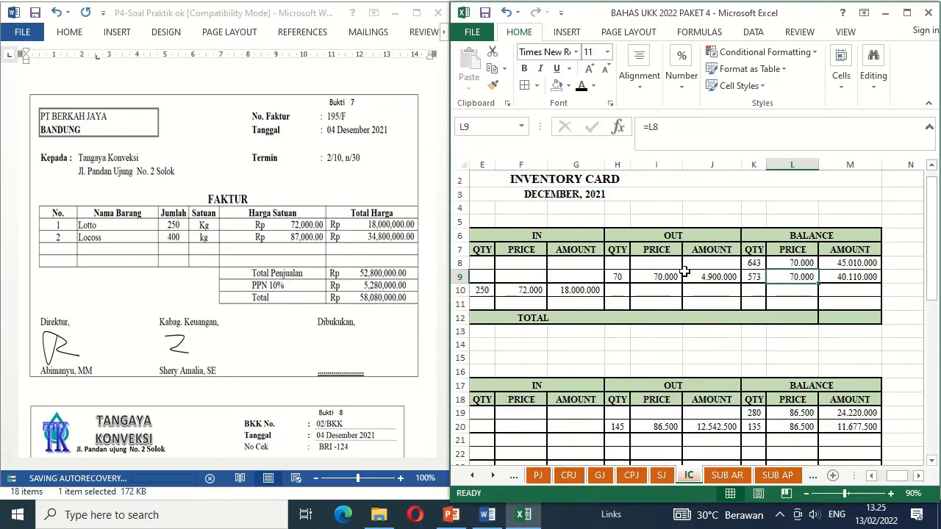
{"action": "left_click", "coordinate": [754, 276]}
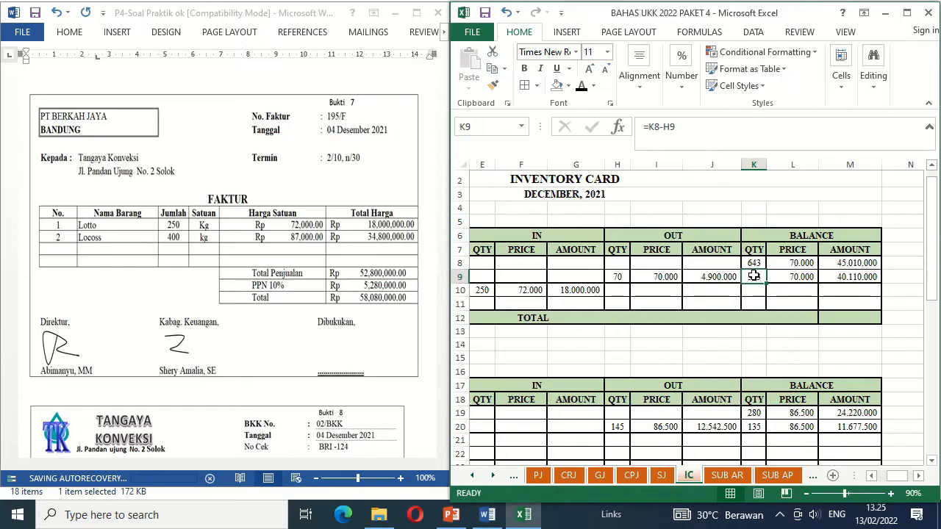
{"action": "key", "text": "shift+Right"}
{"action": "key", "text": "shift+Right"}
{"action": "key", "text": "shift+Right"}
{"action": "key", "text": "shift+Left"}
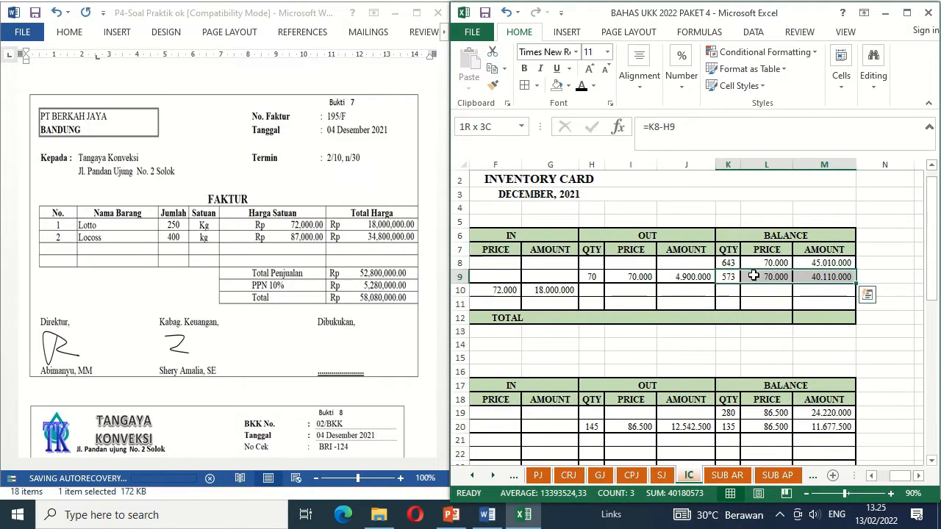
Apply a black font to the Lotto card's carried-forward balance 573, 70.000 and 40.110.000 in K10:M10.
{"action": "key", "text": "Down"}
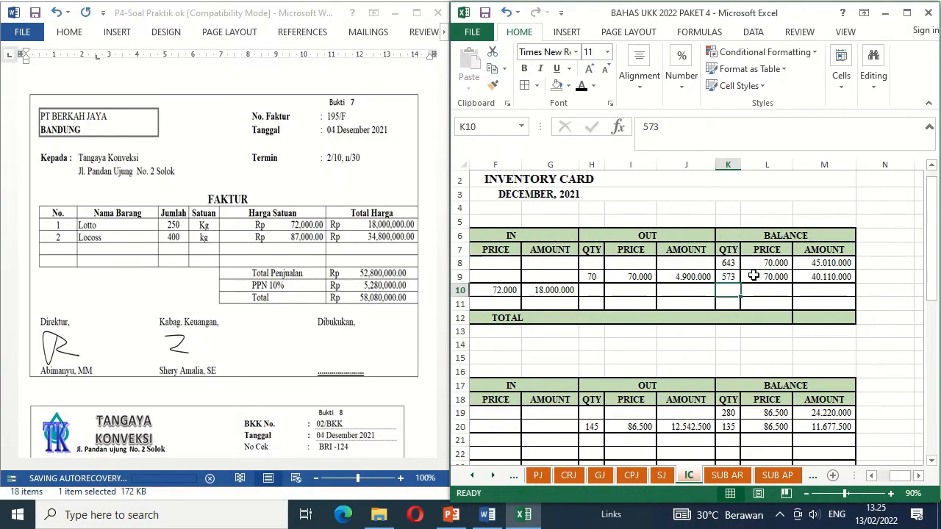
{"action": "key", "text": "shift+Right"}
{"action": "key", "text": "shift+Right"}
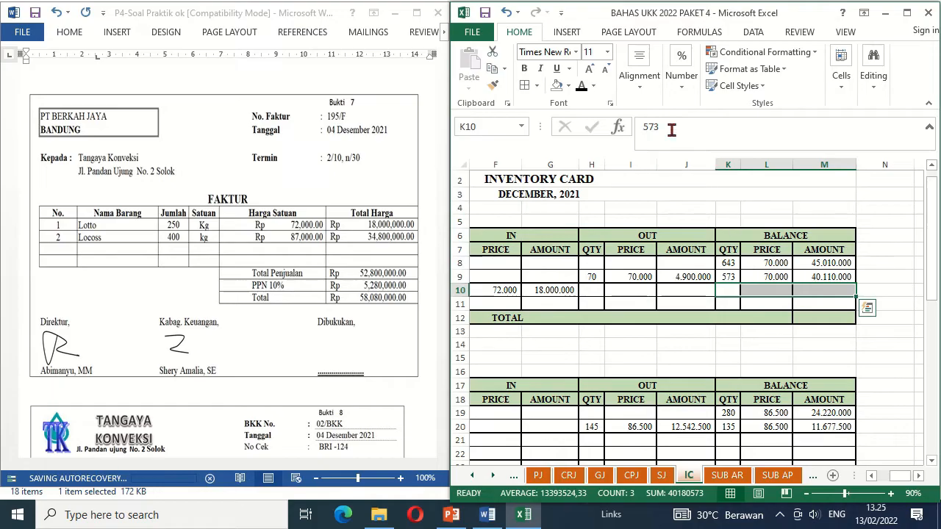
{"action": "left_click", "coordinate": [582, 87]}
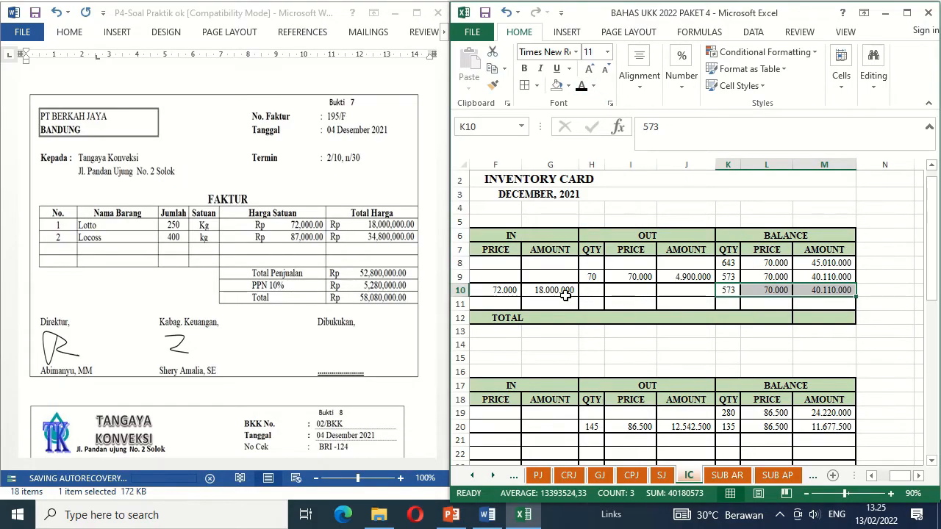
Apply a black font to the Lotto card's new purchase layer balance 250, 72.000 and 18.000.000 in K11:M11.
{"action": "left_click", "coordinate": [505, 288]}
{"action": "key", "text": "Left"}
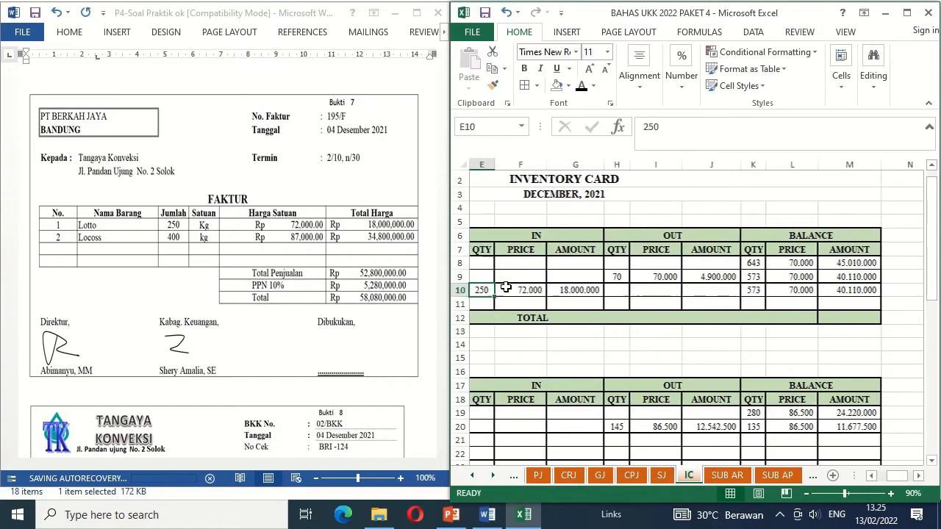
{"action": "left_click", "coordinate": [753, 302]}
{"action": "key", "text": "shift+Right"}
{"action": "key", "text": "shift+Right"}
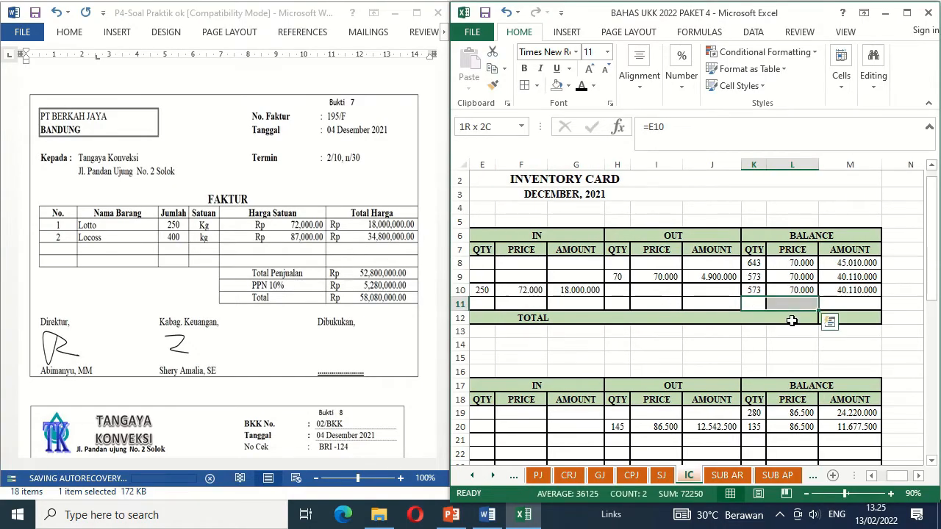
{"action": "left_click", "coordinate": [581, 87]}
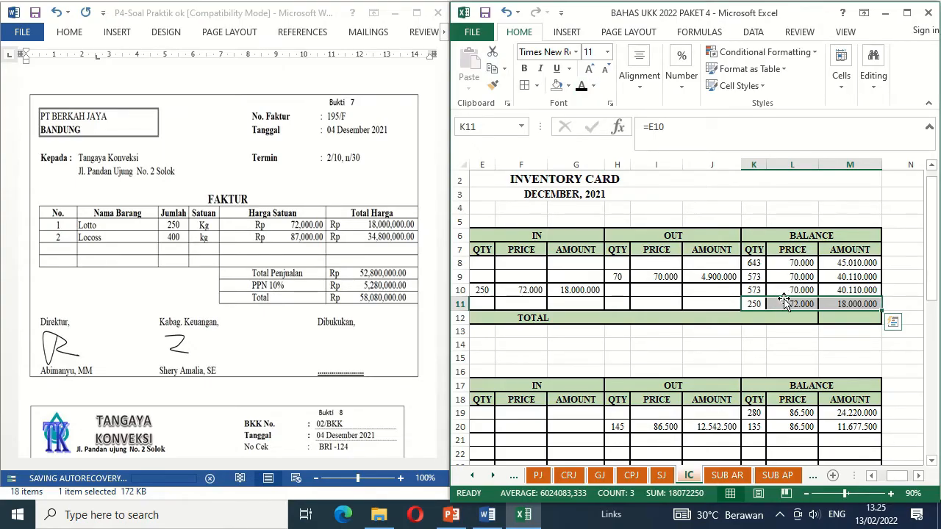
In the Lacoss inventory card, apply a black font to row 21's day 4, evidence 195/F and description Purchases PT. Berkah Jaya.
{"action": "left_click", "coordinate": [516, 388]}
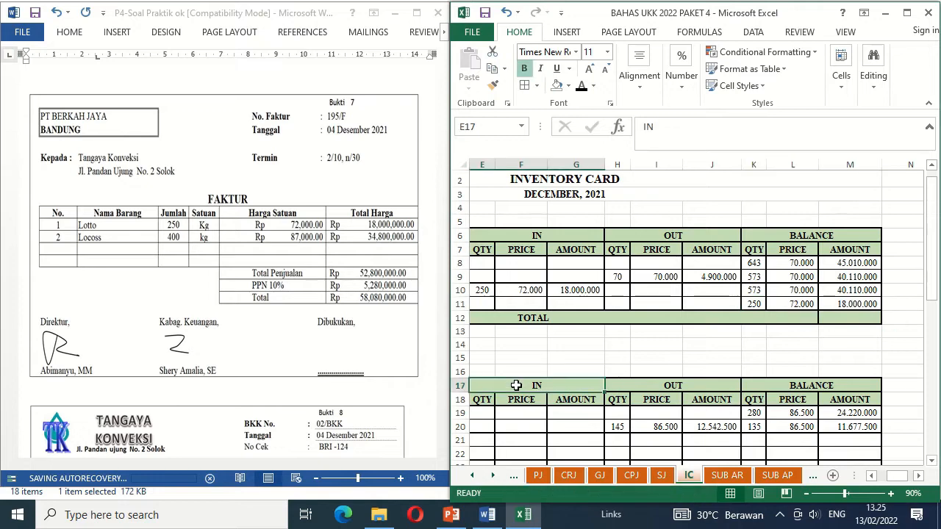
{"action": "key", "text": "Home"}
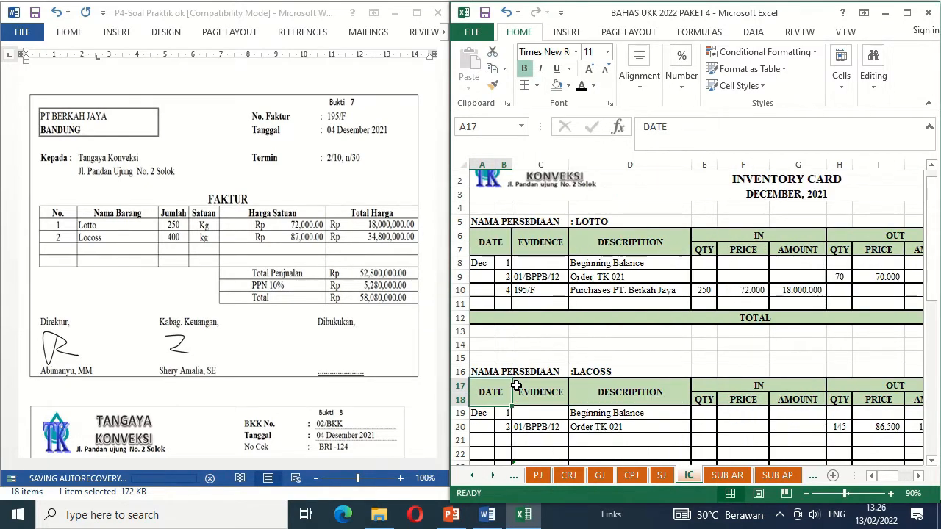
{"action": "key", "text": "Down"}
{"action": "key", "text": "Down"}
{"action": "key", "text": "Down"}
{"action": "key", "text": "Down"}
{"action": "key", "text": "Down"}
{"action": "key", "text": "Down"}
{"action": "key", "text": "Down"}
{"action": "key", "text": "Up"}
{"action": "key", "text": "Up"}
{"action": "key", "text": "Up"}
{"action": "key", "text": "Up"}
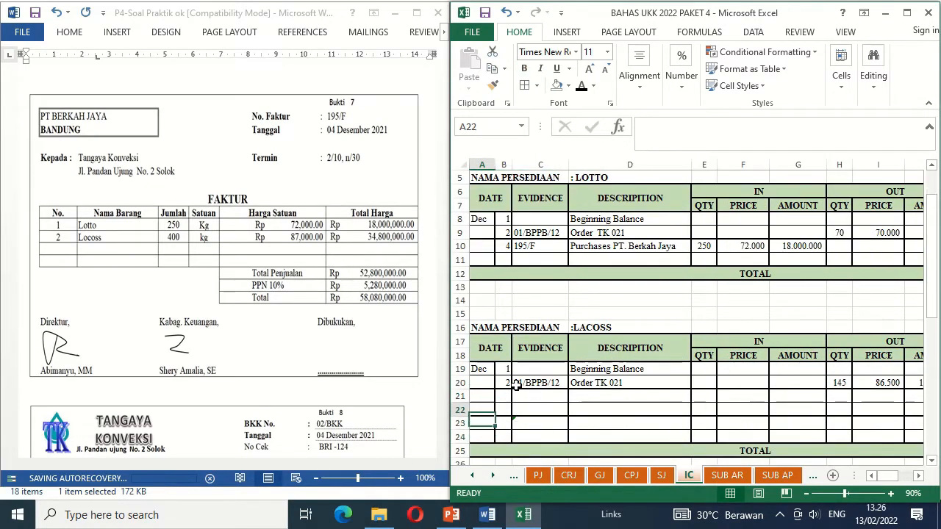
{"action": "key", "text": "Right"}
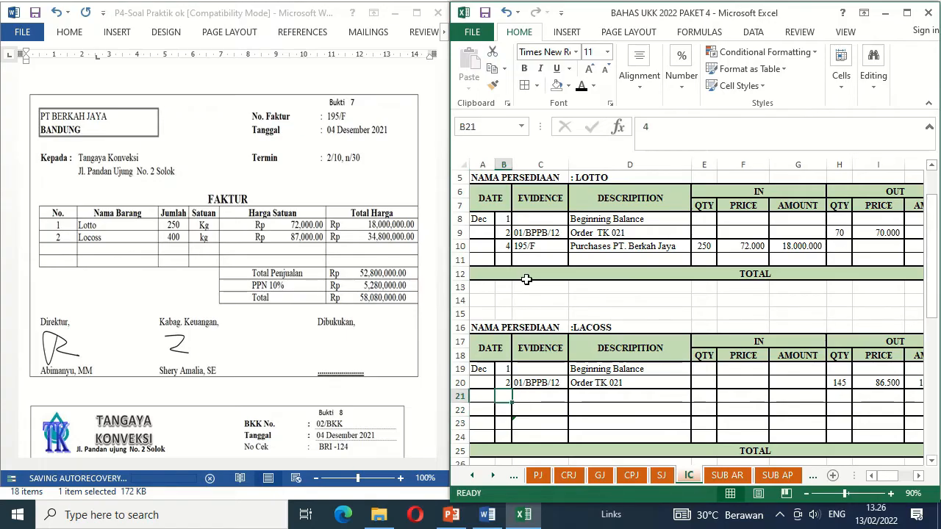
{"action": "left_click", "coordinate": [581, 87]}
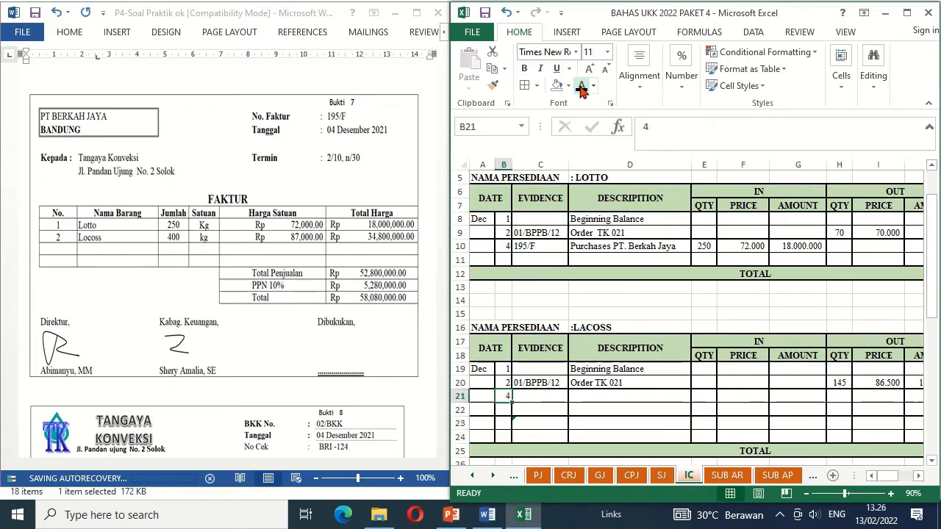
{"action": "key", "text": "Right"}
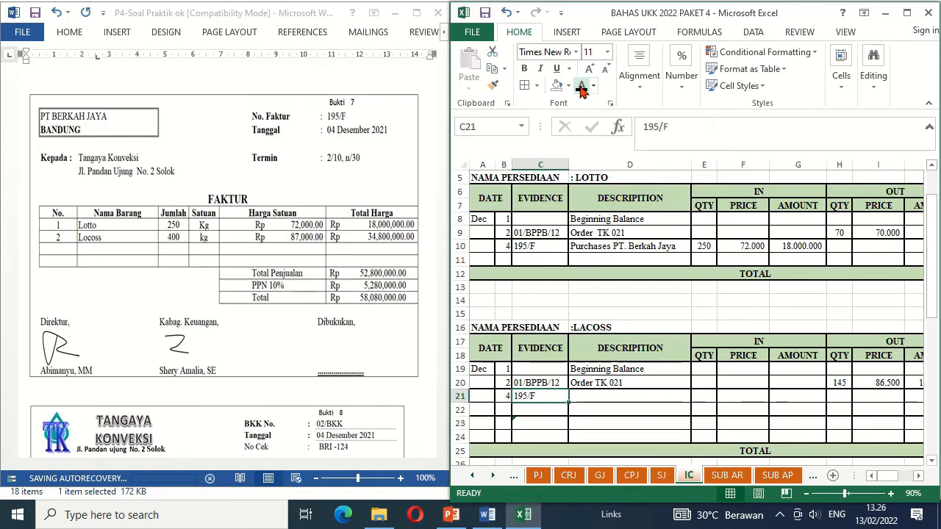
{"action": "key", "text": "Right"}
{"action": "left_click", "coordinate": [581, 87]}
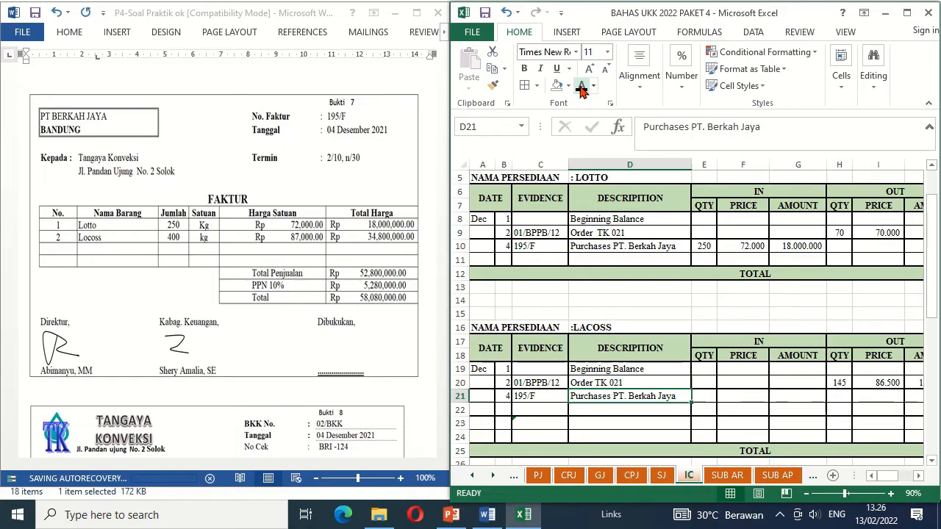
Apply a black font to the Lacoss card's incoming quantity 400, price 87.000 and amount 34.800.000 in row 21.
{"action": "key", "text": "Right"}
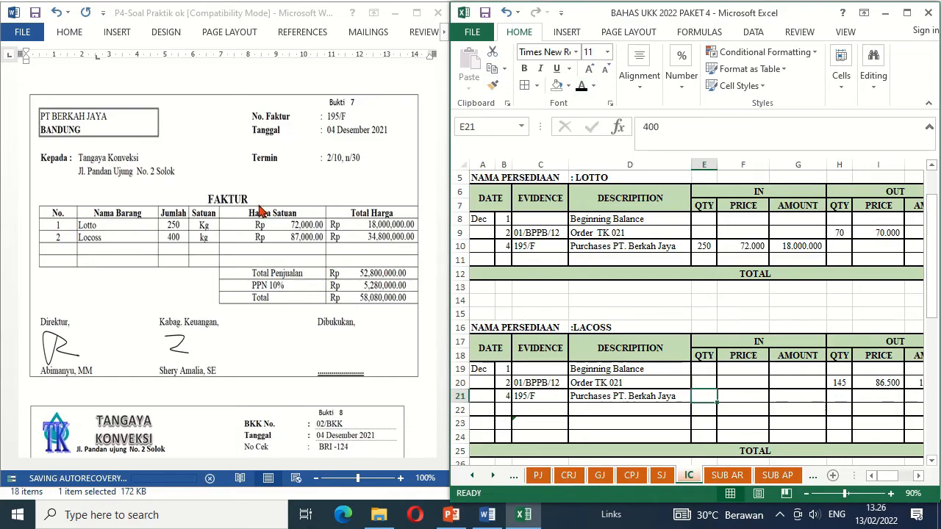
{"action": "left_click", "coordinate": [581, 87]}
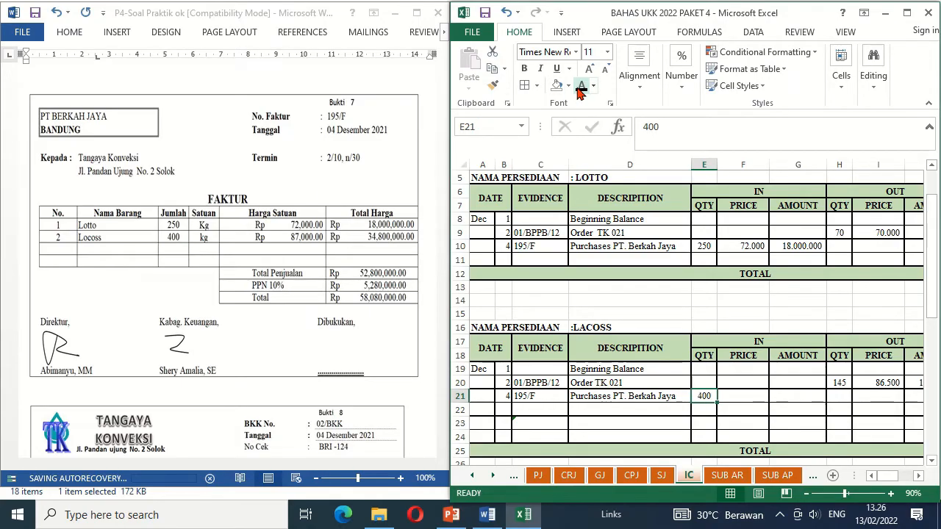
{"action": "key", "text": "Right"}
{"action": "left_click", "coordinate": [580, 86]}
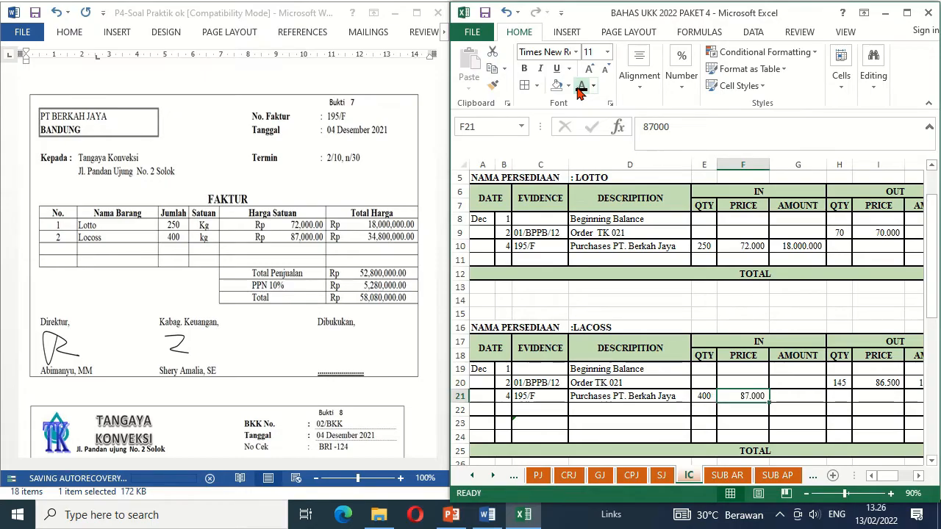
{"action": "key", "text": "Right"}
{"action": "left_click", "coordinate": [581, 87]}
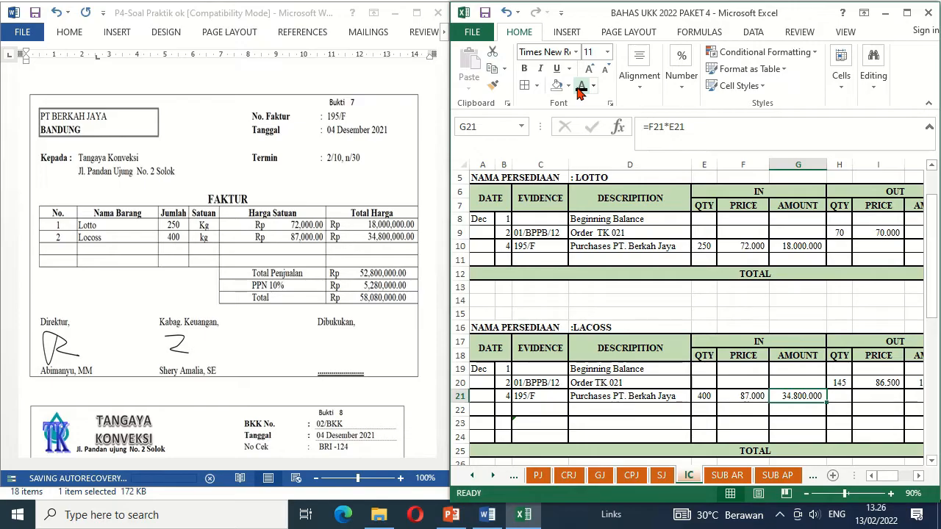
Apply a black font to the Lacoss card's carried-forward balance 135, 86.500 and 11.677.500 in K21:M21.
{"action": "key", "text": "Right"}
{"action": "key", "text": "Right"}
{"action": "key", "text": "Right"}
{"action": "key", "text": "Right"}
{"action": "key", "text": "Right"}
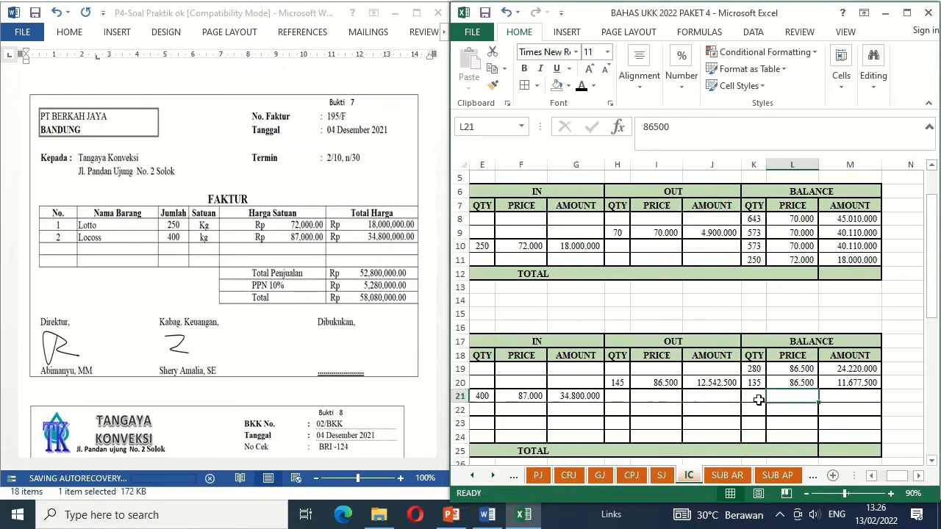
{"action": "left_click_drag", "start_coordinate": [758, 399], "coordinate": [837, 402]}
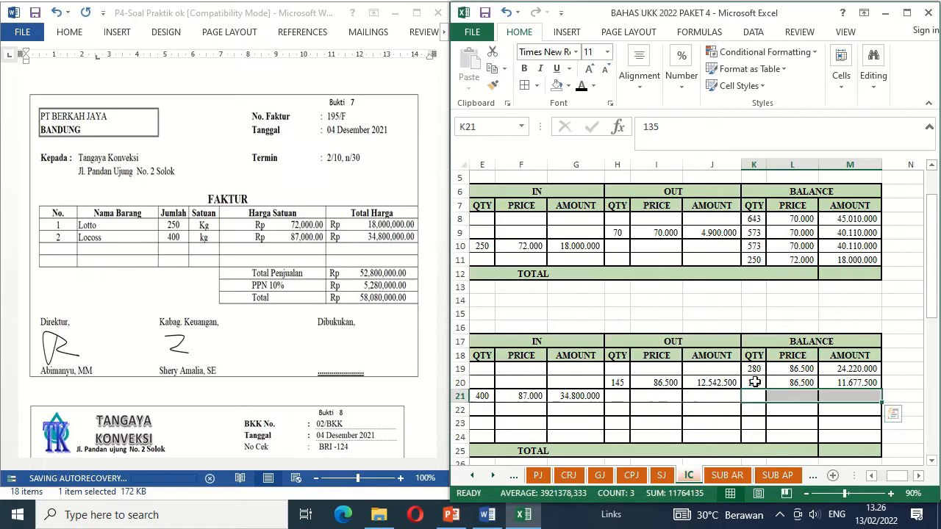
{"action": "left_click", "coordinate": [582, 86]}
Apply a black font to the Lacoss card's purchase layer balance 400, 87.000 and 34.800.000 in K22:M22.
{"action": "key", "text": "Down"}
{"action": "key", "text": "shift+Right"}
{"action": "key", "text": "shift+Right"}
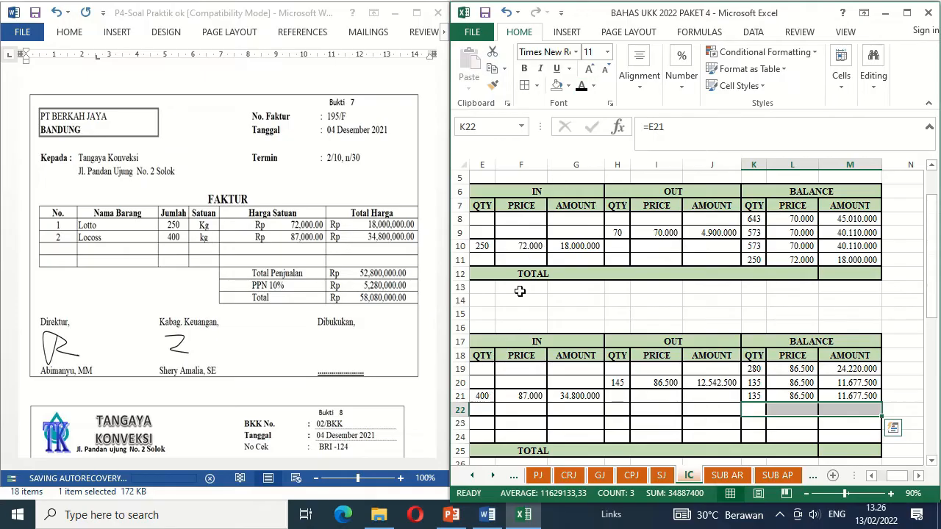
{"action": "left_click", "coordinate": [582, 87]}
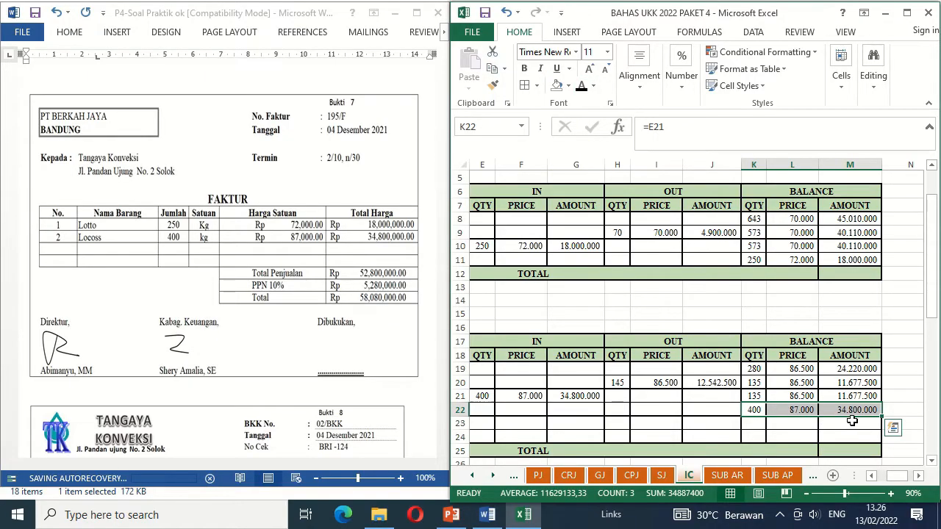
{"action": "left_click", "coordinate": [857, 420]}
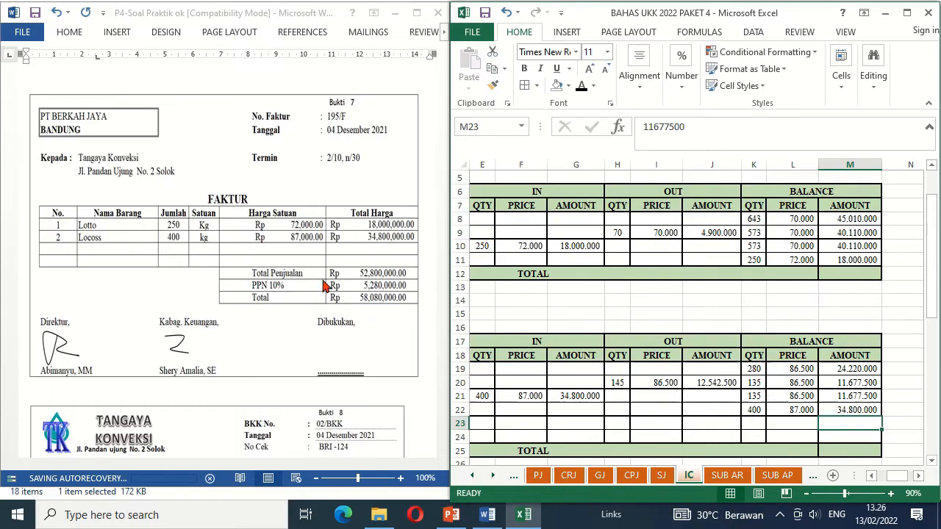
On the SUB AP sheet, apply a black font to PT Berkah Jaya's day 4 Purchases entry with credit 58.080.000 in row 18.
{"action": "left_click", "coordinate": [772, 477]}
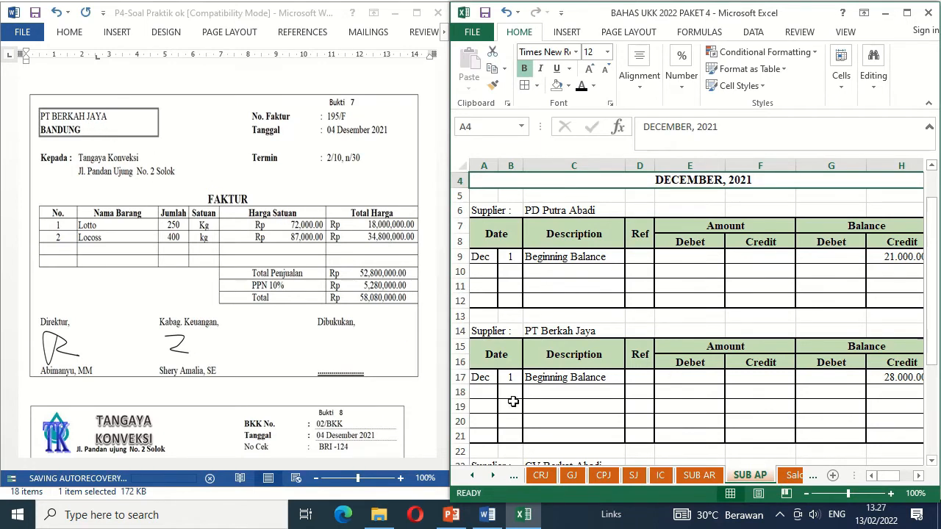
{"action": "left_click", "coordinate": [459, 391]}
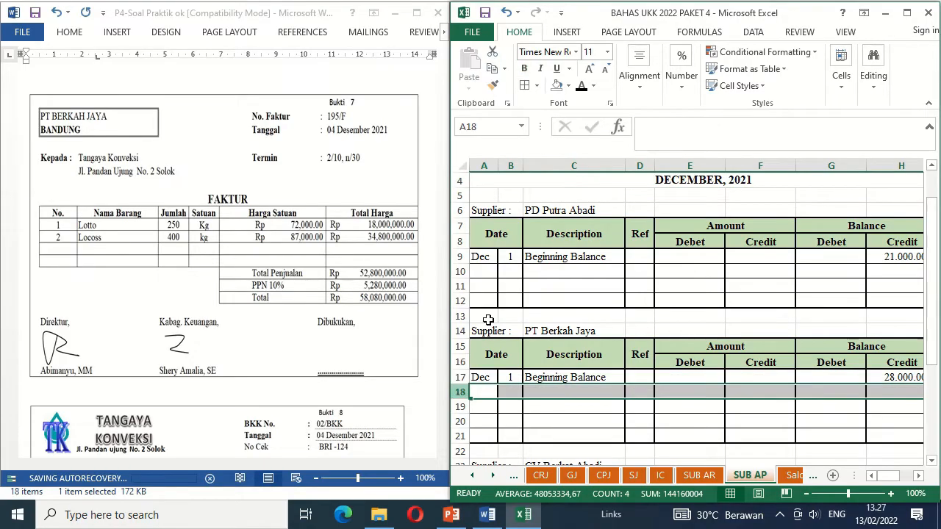
{"action": "left_click", "coordinate": [581, 86]}
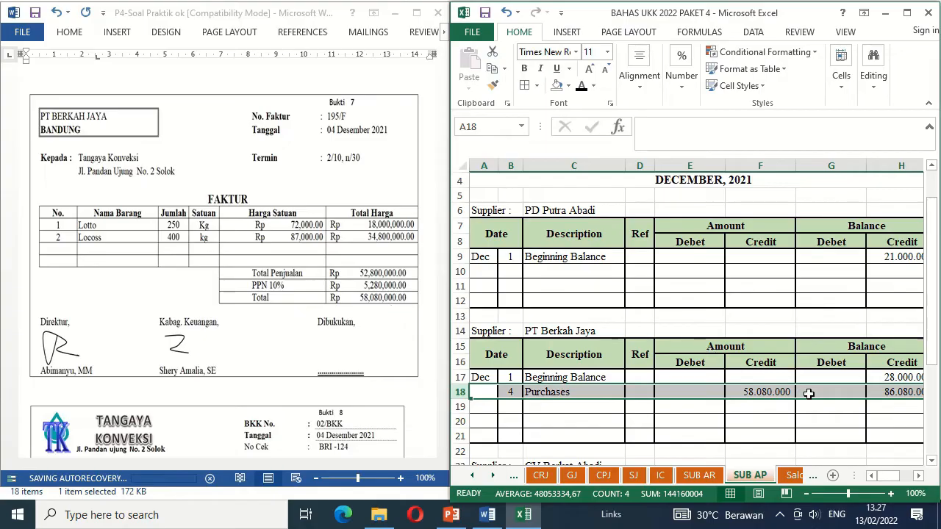
Examine PT Berkah Jaya's credit amount and credit balance across row 18 of the payable ledger.
{"action": "key", "text": "Right"}
{"action": "key", "text": "Right"}
{"action": "key", "text": "Right"}
{"action": "key", "text": "Right"}
{"action": "key", "text": "Right"}
{"action": "key", "text": "Right"}
{"action": "key", "text": "Right"}
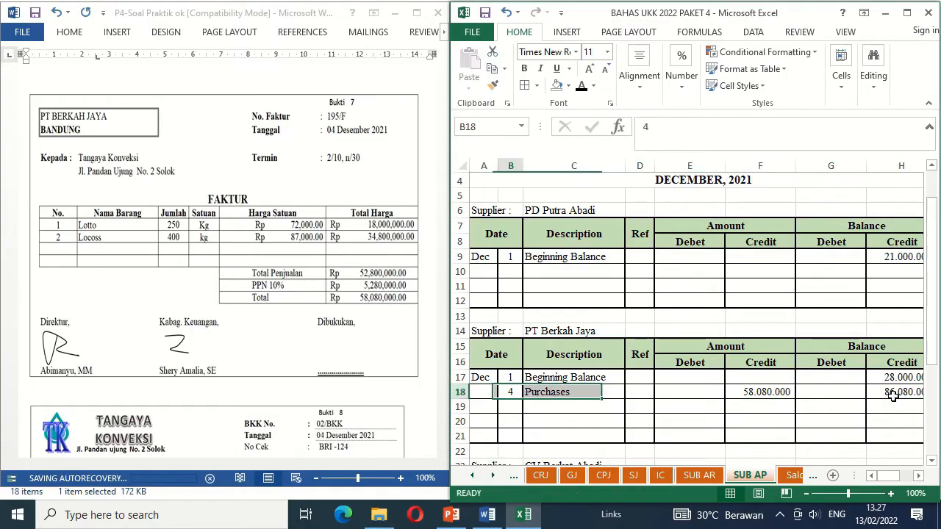
{"action": "key", "text": "Right"}
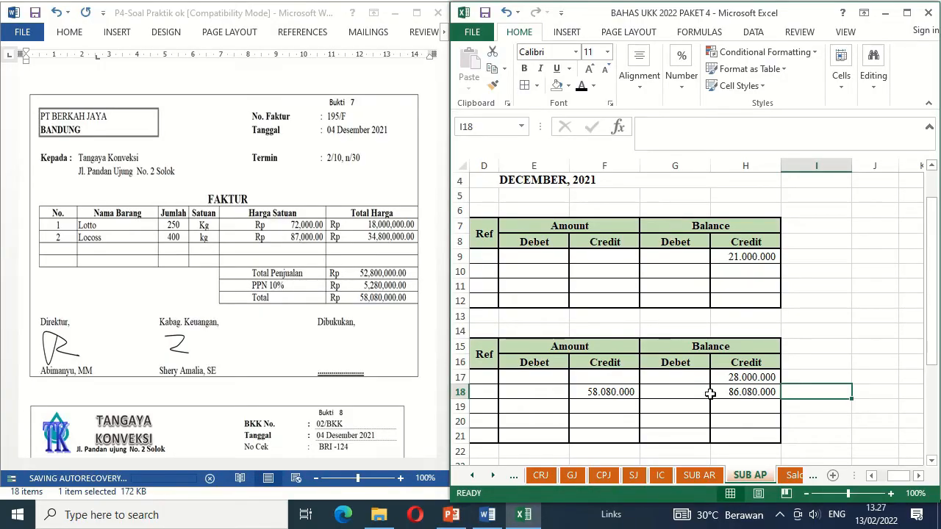
{"action": "left_click", "coordinate": [759, 406]}
{"action": "key", "text": "Home"}
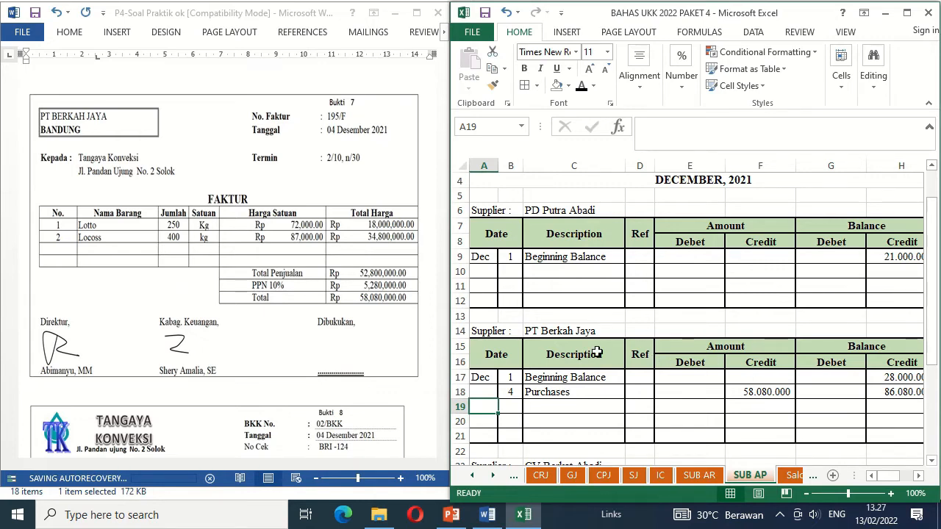
In the Word document, delete the blank shape covering the Dibukan signature on PT Berkah Jaya's invoice, Bukti 7.
{"action": "left_click", "coordinate": [337, 355]}
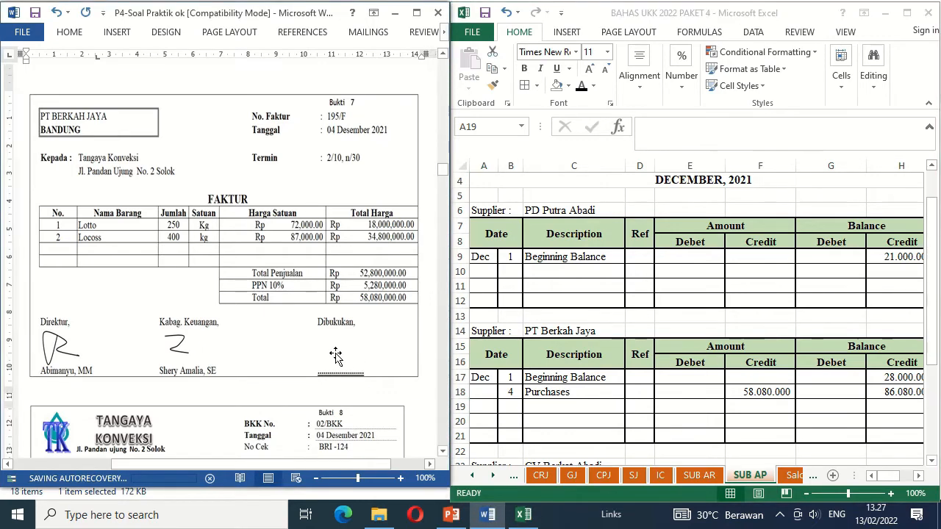
{"action": "left_click", "coordinate": [337, 346]}
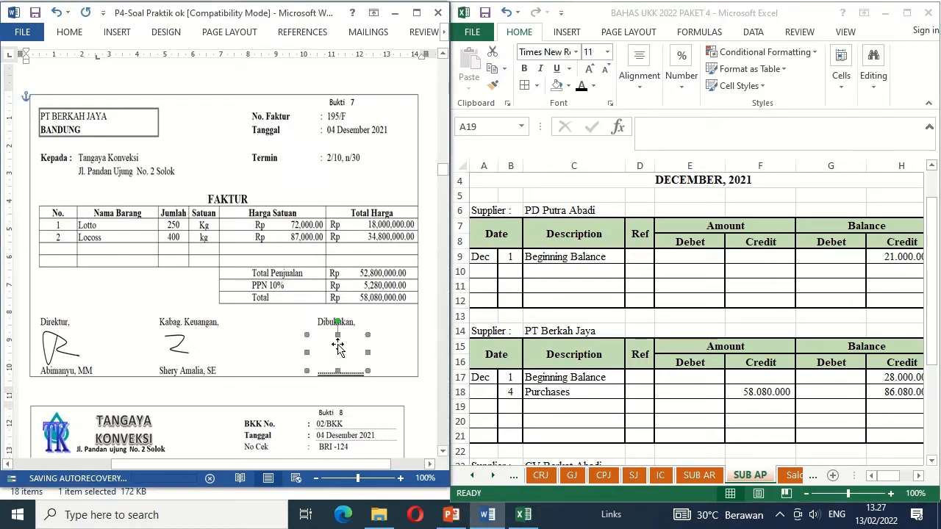
{"action": "key", "text": "Delete"}
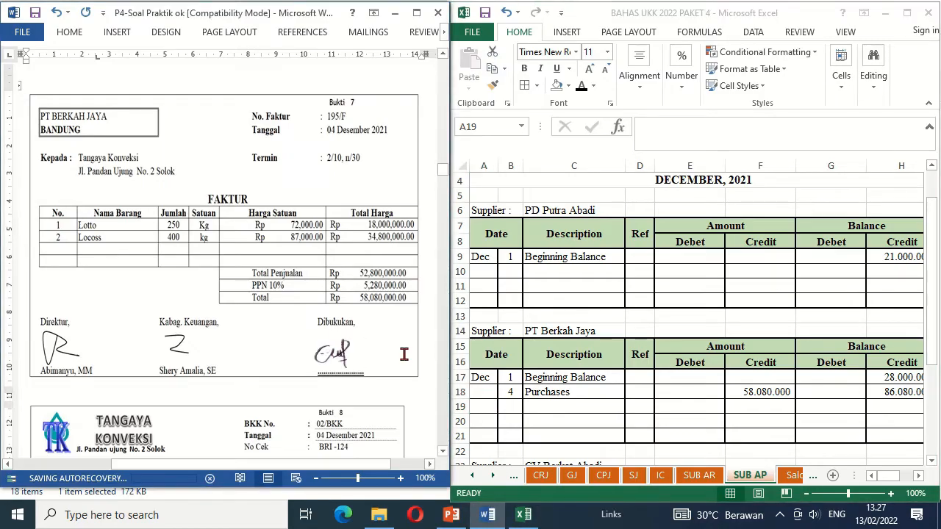
Read the Bukti 8 cash payment voucher and check PD Putra Abadi's credit balance on the SUB AP sheet.
{"action": "left_click", "coordinate": [442, 452]}
{"action": "scroll", "coordinate": [443, 451], "scroll_direction": "down", "scroll_amount": 5}
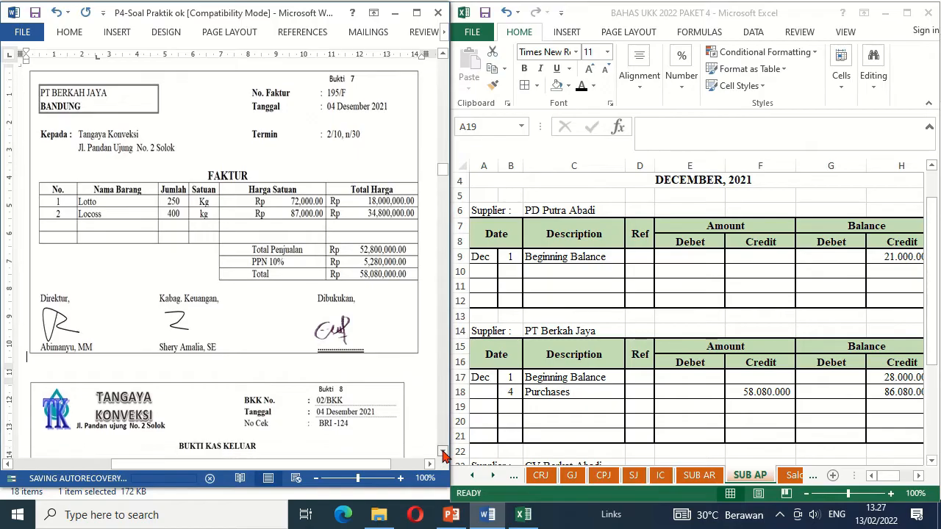
{"action": "scroll", "coordinate": [442, 454], "scroll_direction": "down", "scroll_amount": 1}
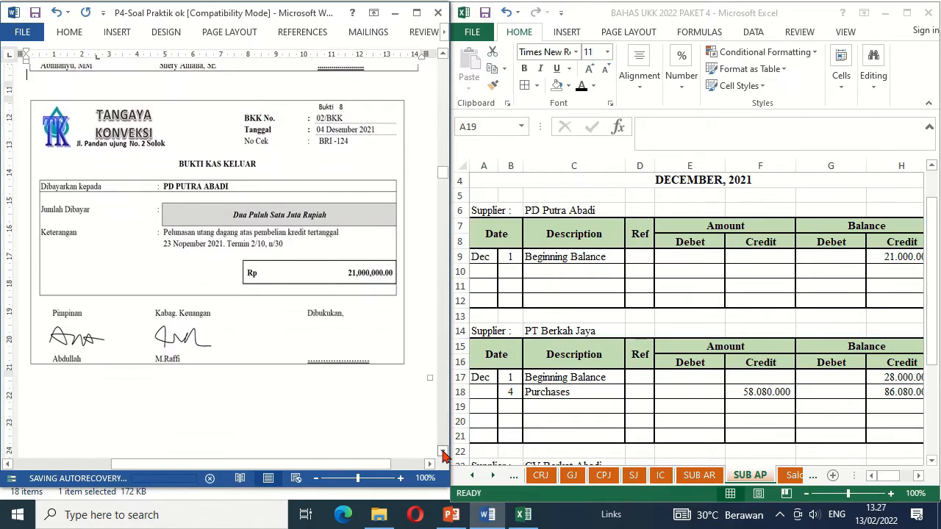
{"action": "left_click", "coordinate": [443, 452]}
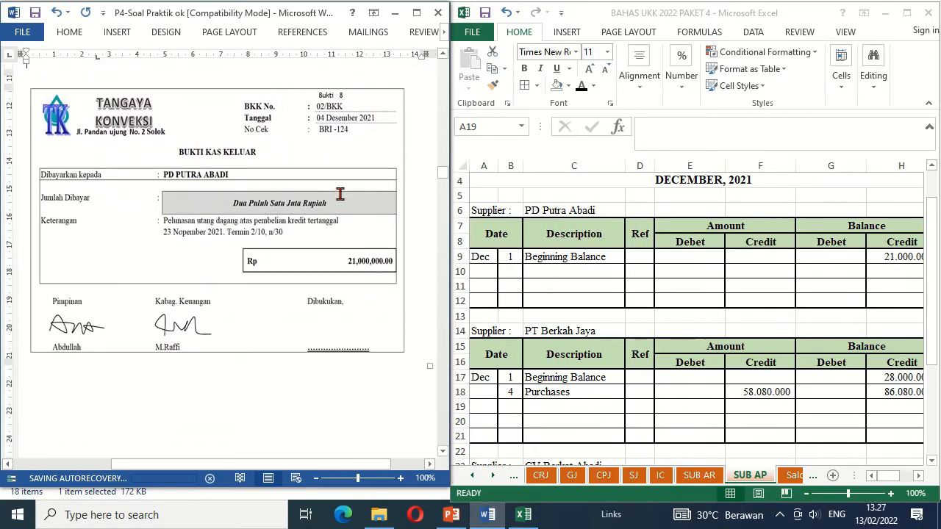
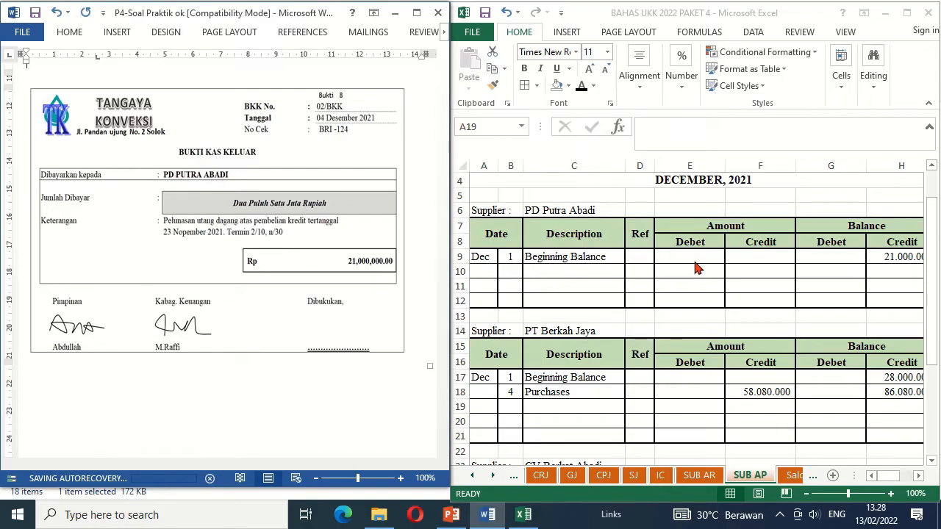
{"action": "double_click", "coordinate": [887, 265]}
{"action": "left_click", "coordinate": [886, 269]}
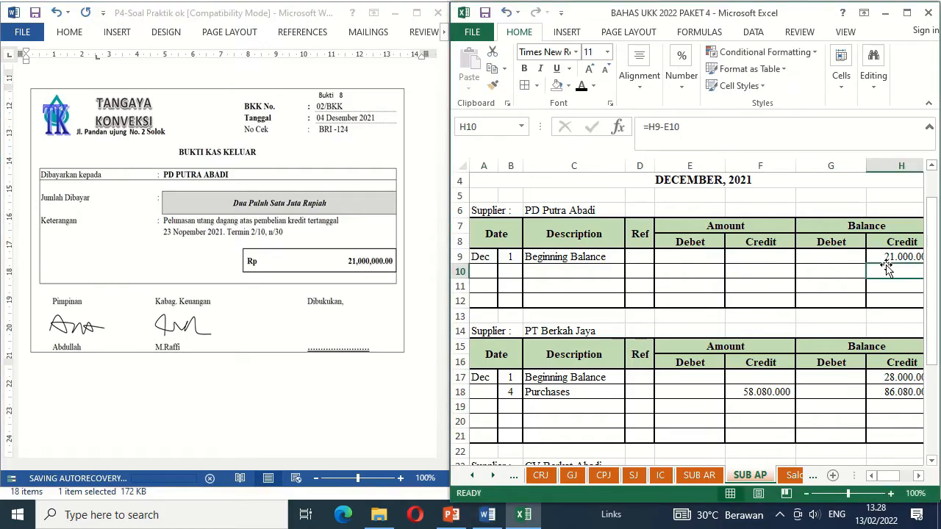
{"action": "key", "text": "Right"}
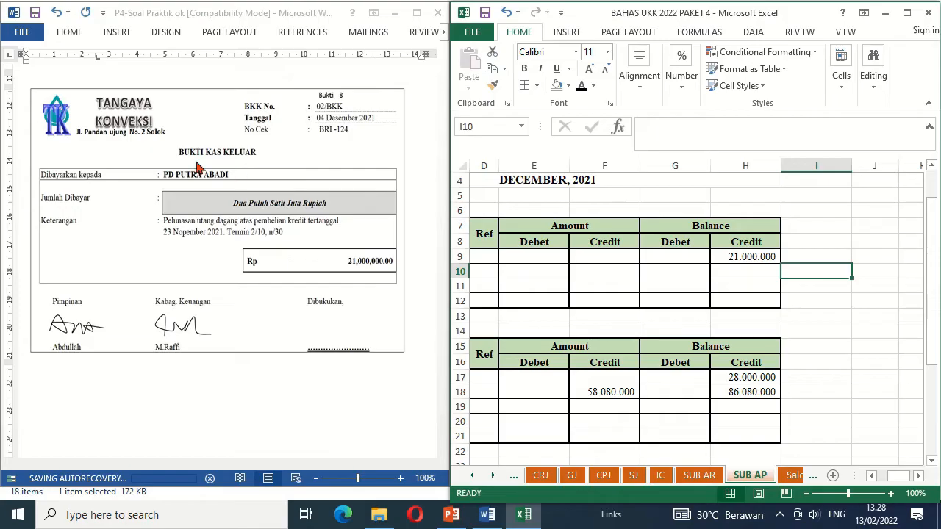
On the CPJ sheet, apply a black font to day 4, evidence 02/BKK and description Payment PD Putra Abadi in B10:D10.
{"action": "left_click", "coordinate": [603, 476]}
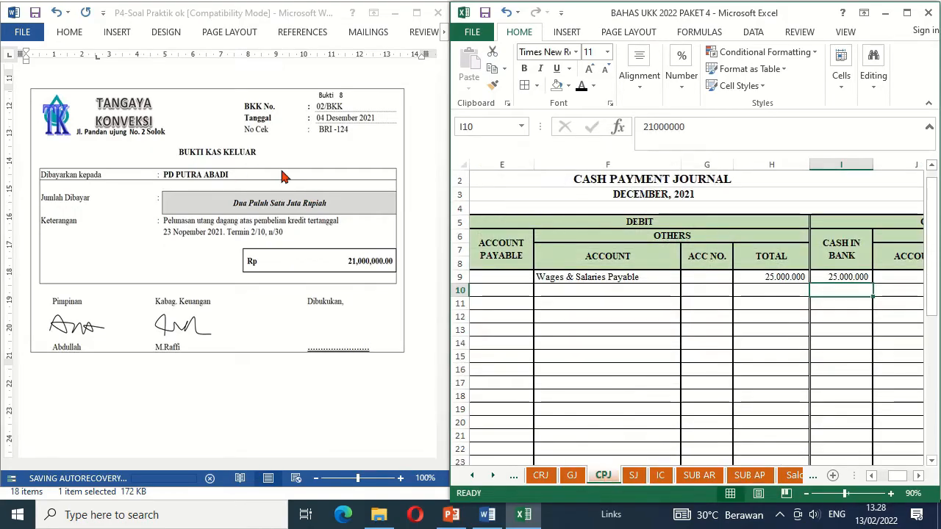
{"action": "left_click", "coordinate": [489, 289]}
{"action": "key", "text": "Left"}
{"action": "key", "text": "Left"}
{"action": "key", "text": "Left"}
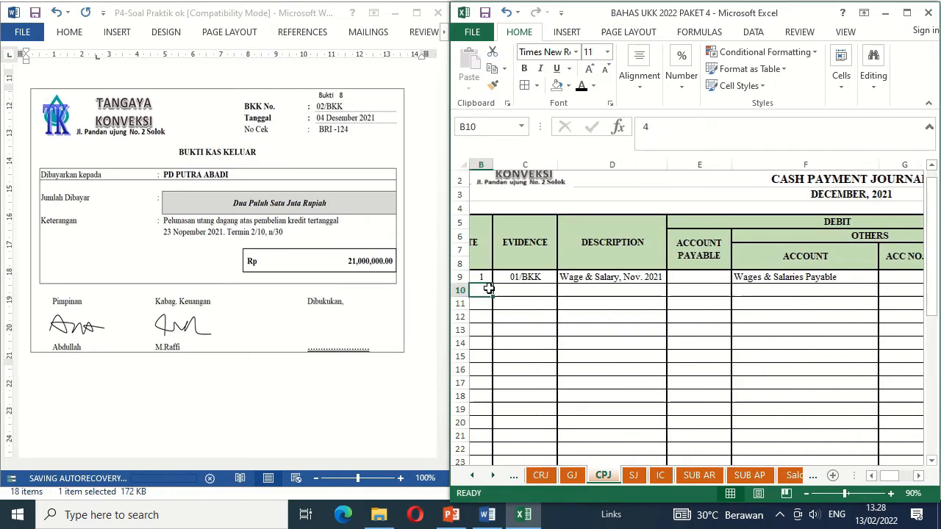
{"action": "left_click", "coordinate": [581, 86]}
{"action": "key", "text": "Right"}
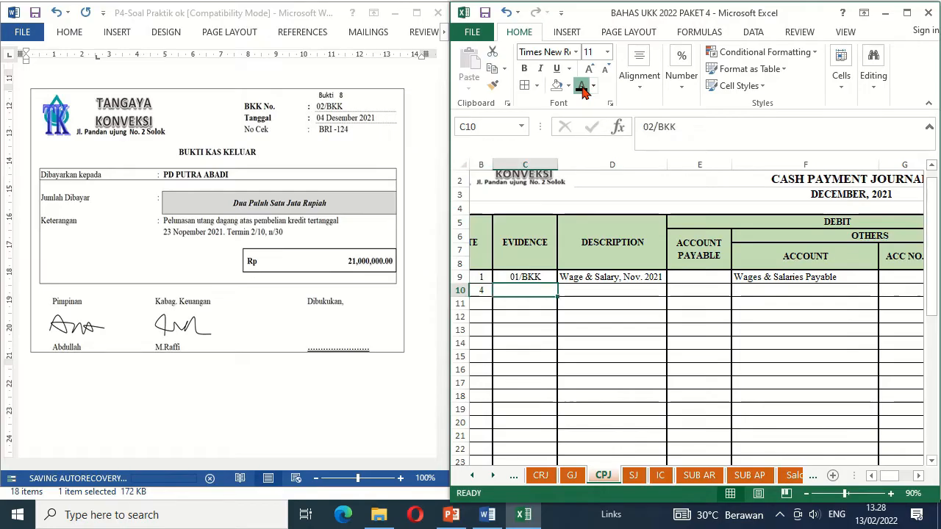
{"action": "left_click", "coordinate": [581, 87]}
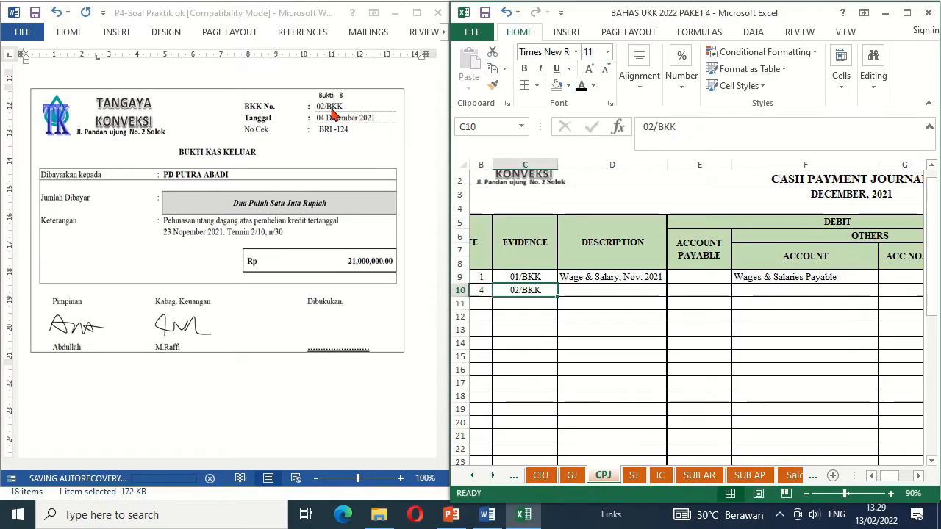
{"action": "key", "text": "Right"}
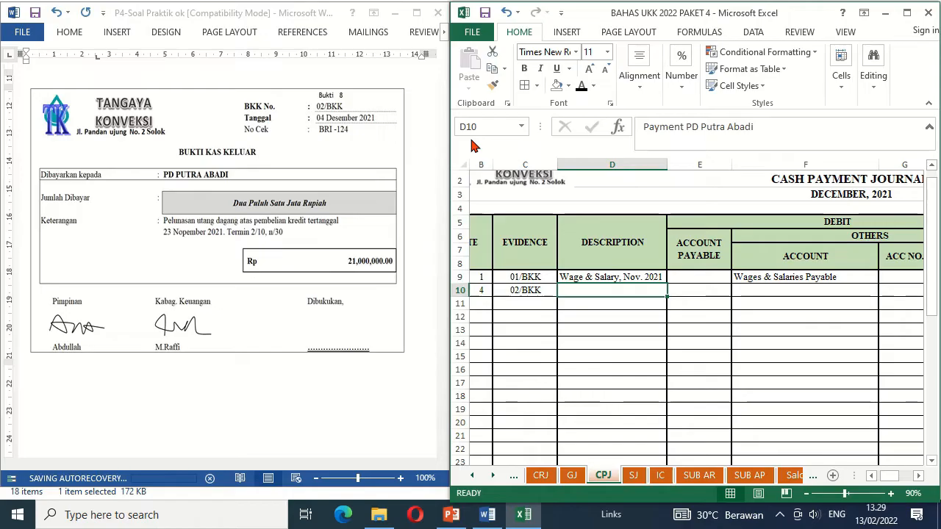
{"action": "left_click", "coordinate": [581, 87]}
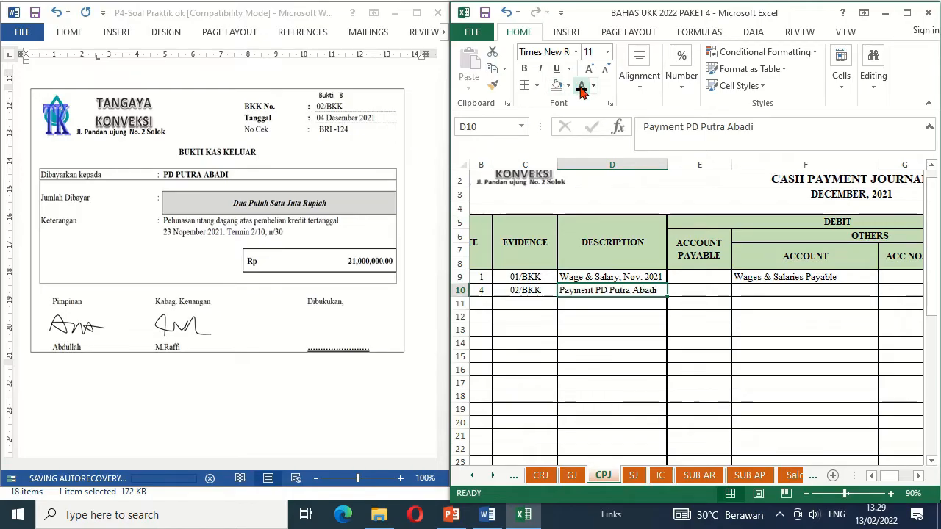
Apply a black font to the payment's 21.000.000 under Account Payable in E10 and under Cash in Bank in I10.
{"action": "key", "text": "Right"}
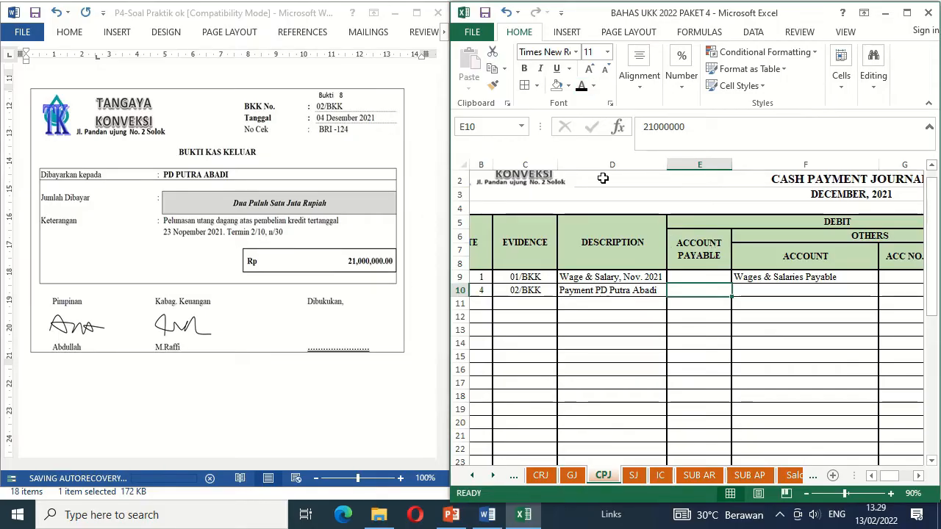
{"action": "left_click", "coordinate": [581, 86]}
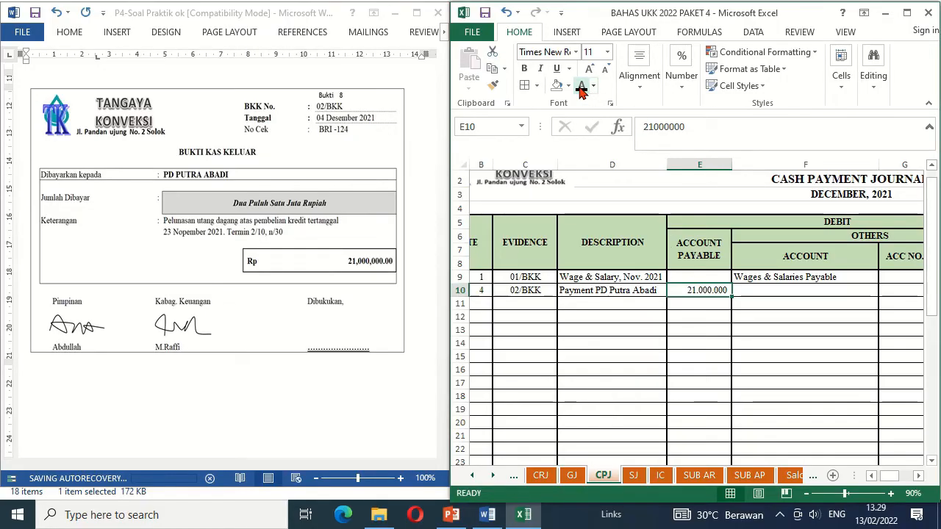
{"action": "key", "text": "Right"}
{"action": "key", "text": "Right"}
{"action": "key", "text": "Right"}
{"action": "key", "text": "Right"}
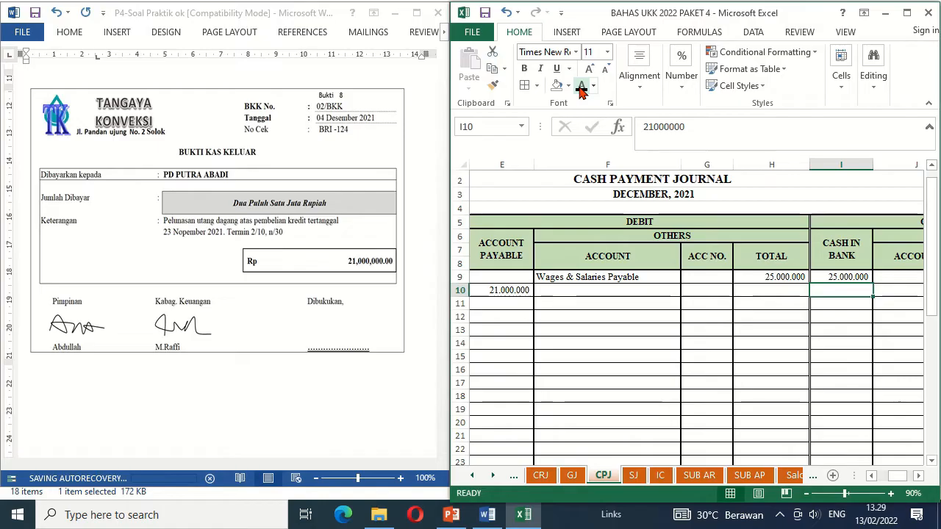
{"action": "left_click", "coordinate": [581, 87]}
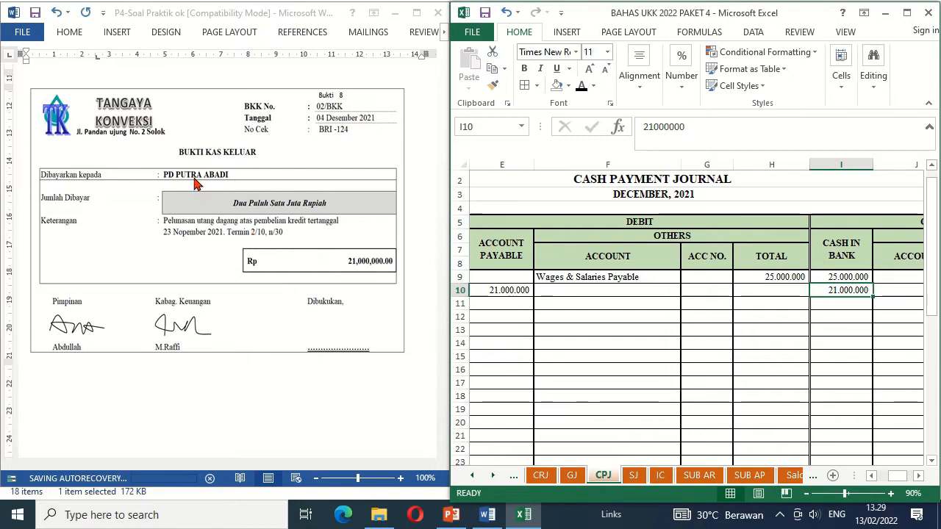
On the SUB AP sheet, apply a black font to PD Putra Abadi's day 4 Payment entry with debit 21.000.000 in row 10.
{"action": "left_click", "coordinate": [757, 479]}
{"action": "key", "text": "Home"}
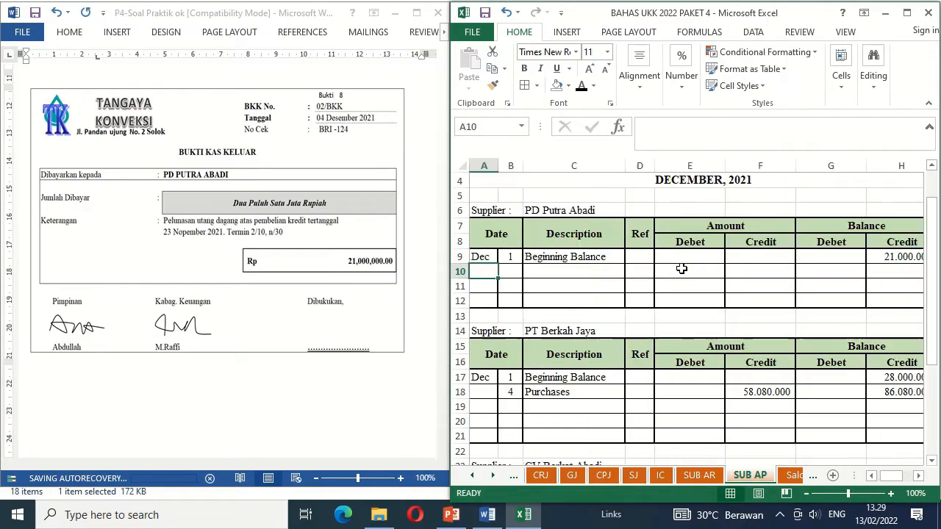
{"action": "left_click", "coordinate": [463, 266]}
{"action": "left_click", "coordinate": [460, 272]}
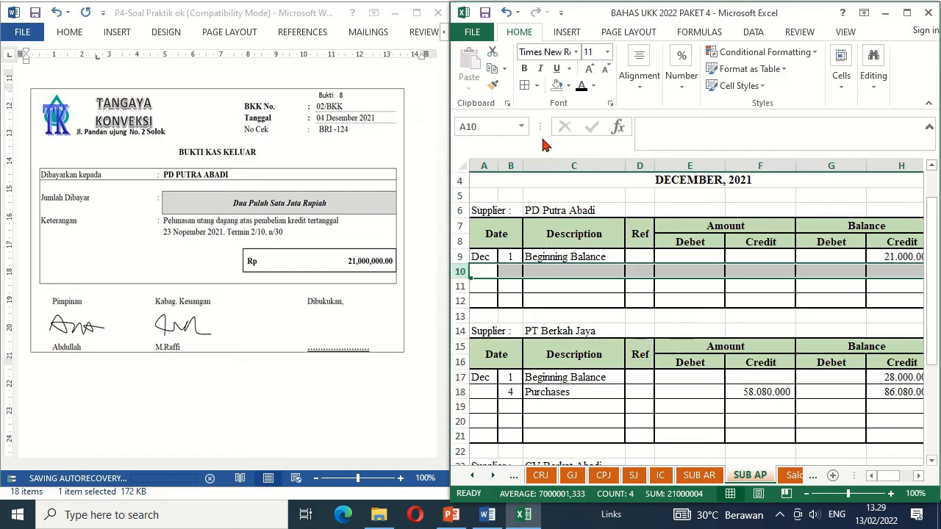
{"action": "left_click", "coordinate": [582, 86]}
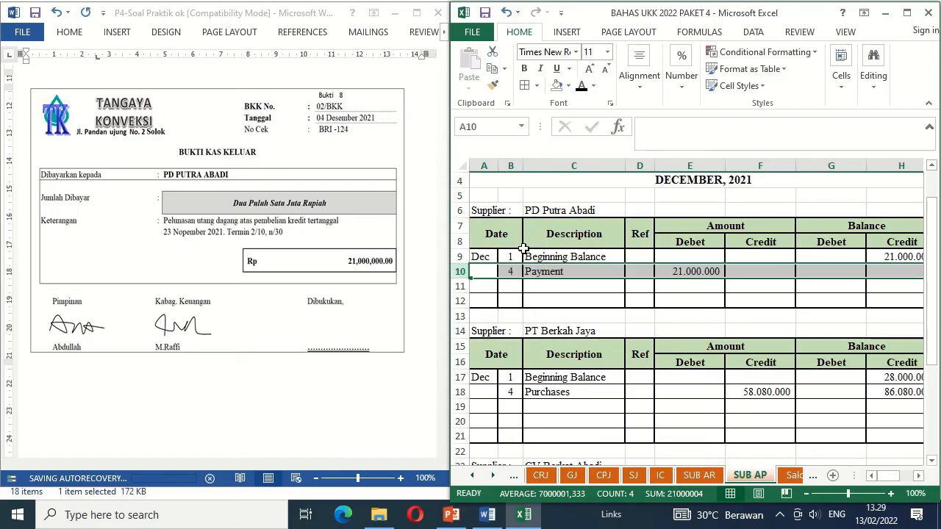
{"action": "left_click", "coordinate": [563, 271]}
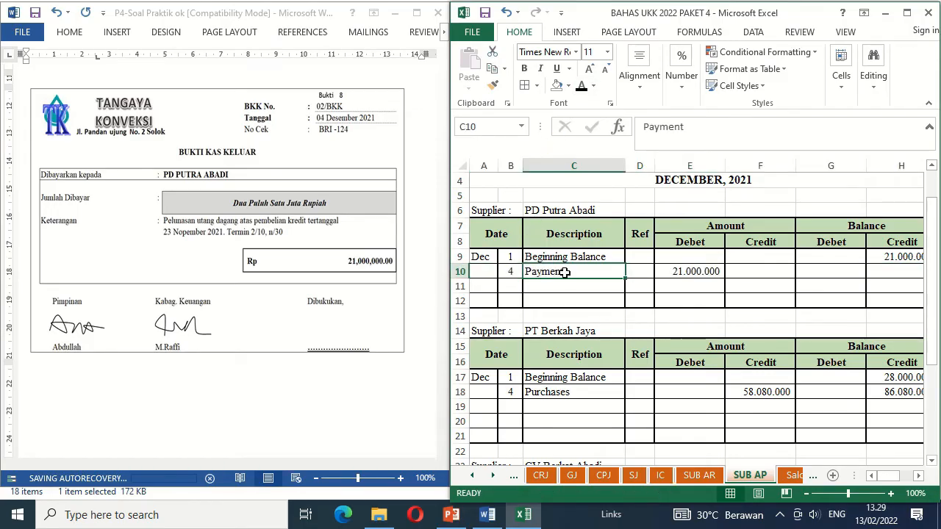
{"action": "key", "text": "Right"}
{"action": "key", "text": "Right"}
{"action": "key", "text": "Right"}
{"action": "key", "text": "Right"}
{"action": "key", "text": "Right"}
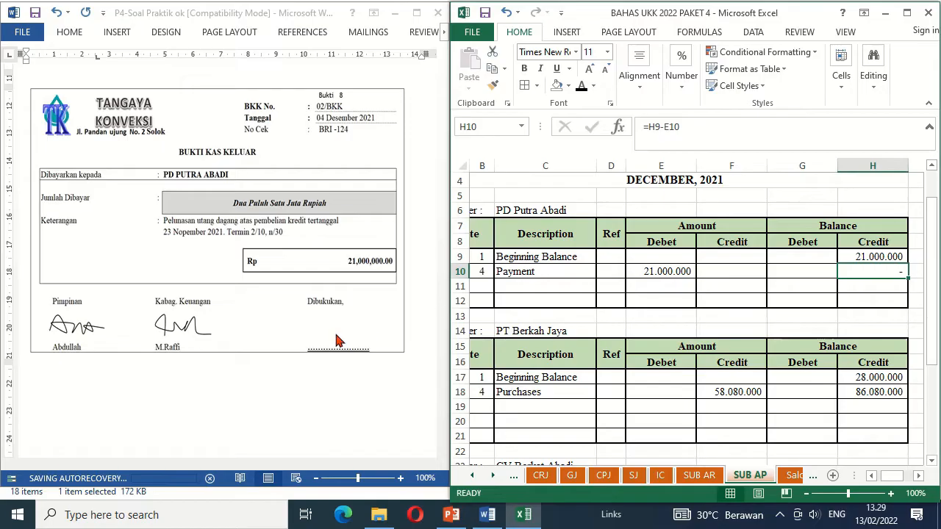
In the Word document, delete the blank shape covering the Dibukukan signature on the Bukti 8 cash payment voucher.
{"action": "left_click", "coordinate": [309, 340]}
{"action": "left_click", "coordinate": [552, 313]}
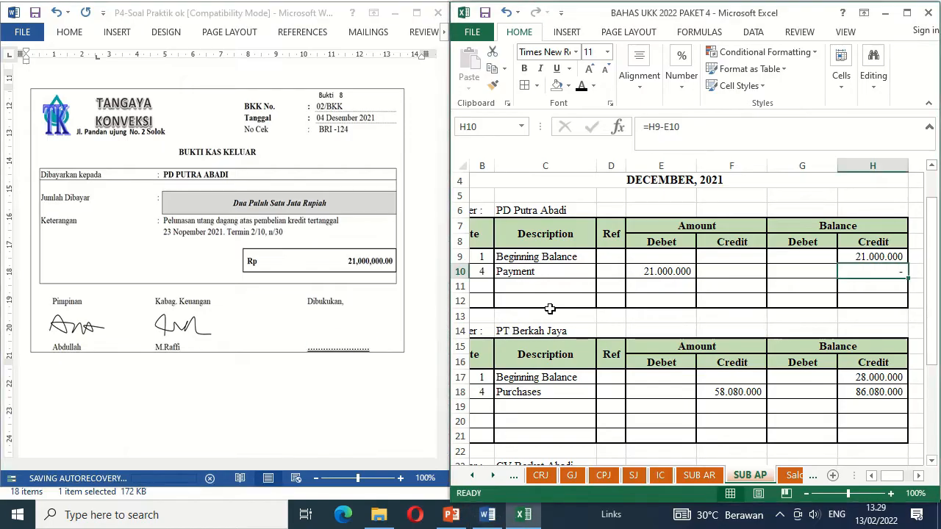
{"action": "left_click", "coordinate": [346, 321]}
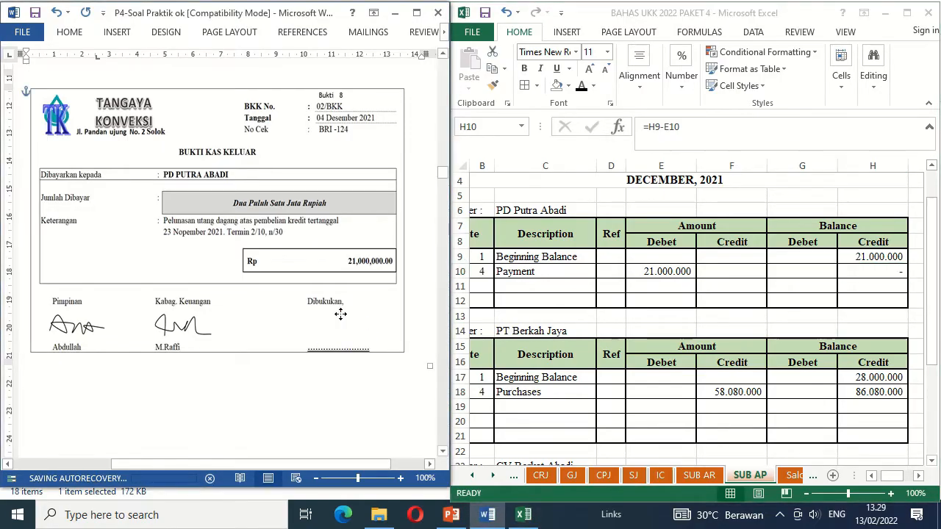
{"action": "left_click", "coordinate": [552, 290]}
{"action": "left_click", "coordinate": [358, 331]}
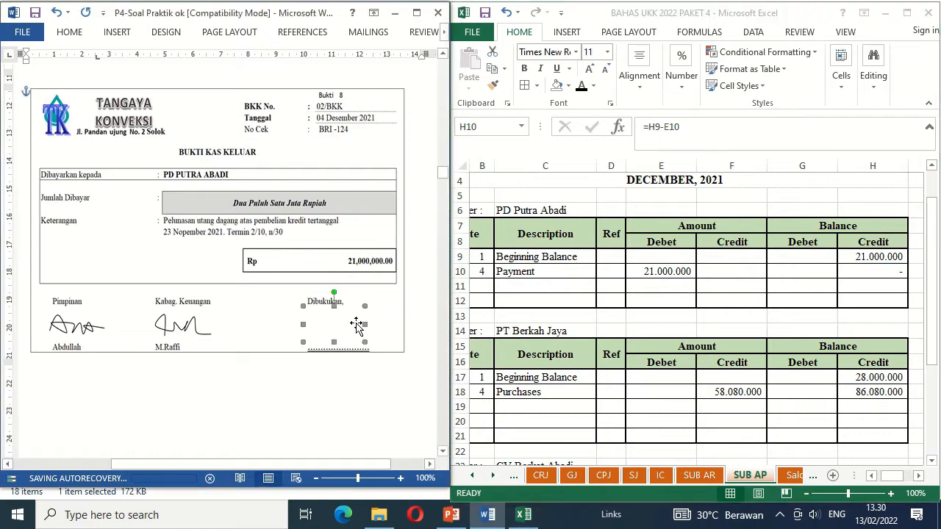
{"action": "key", "text": "Delete"}
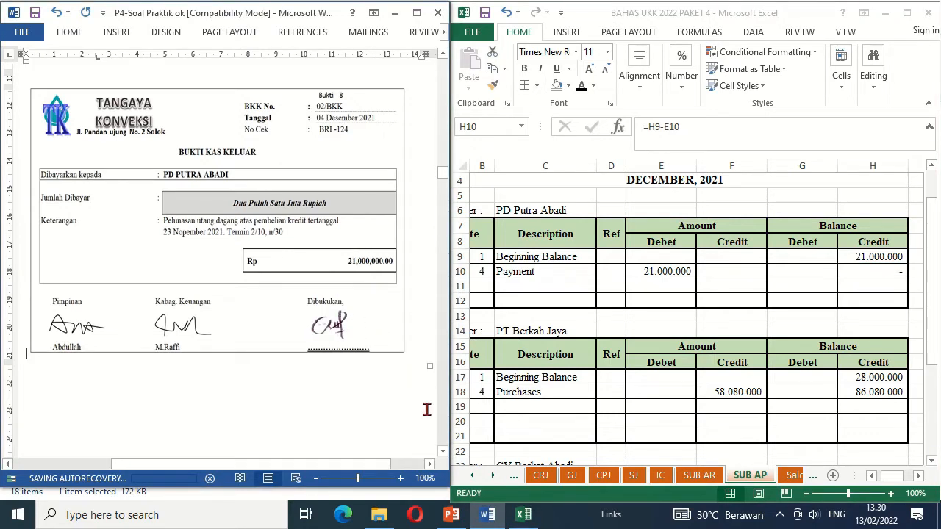
On the SJ sheet, apply a black font to day 5, evidence 011/FP and description Sales PT Prima Andalas in B9:D9.
{"action": "left_click_drag", "start_coordinate": [443, 453], "coordinate": [443, 453]}
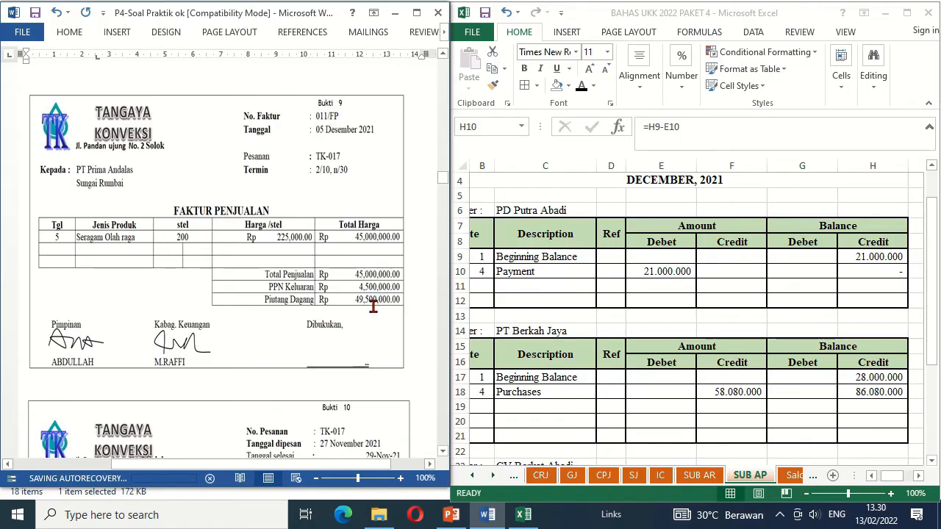
{"action": "left_click", "coordinate": [633, 477]}
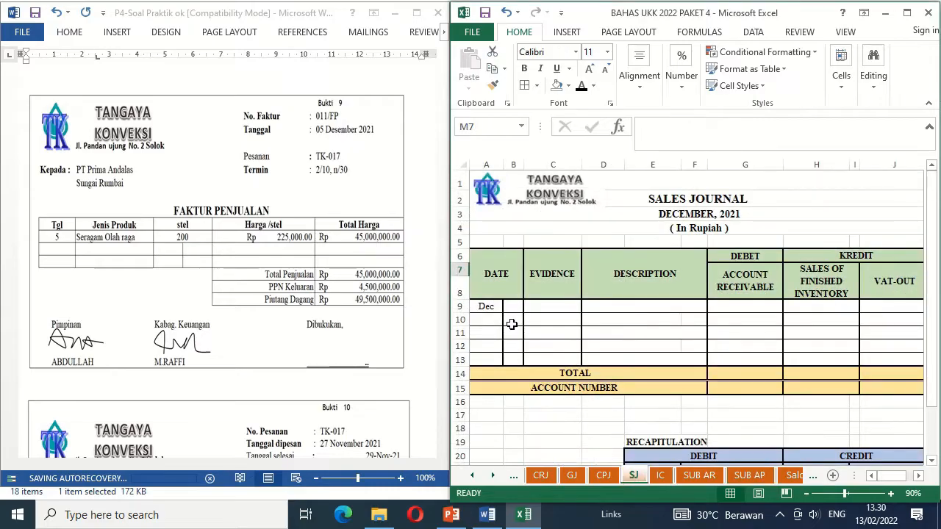
{"action": "left_click", "coordinate": [508, 309]}
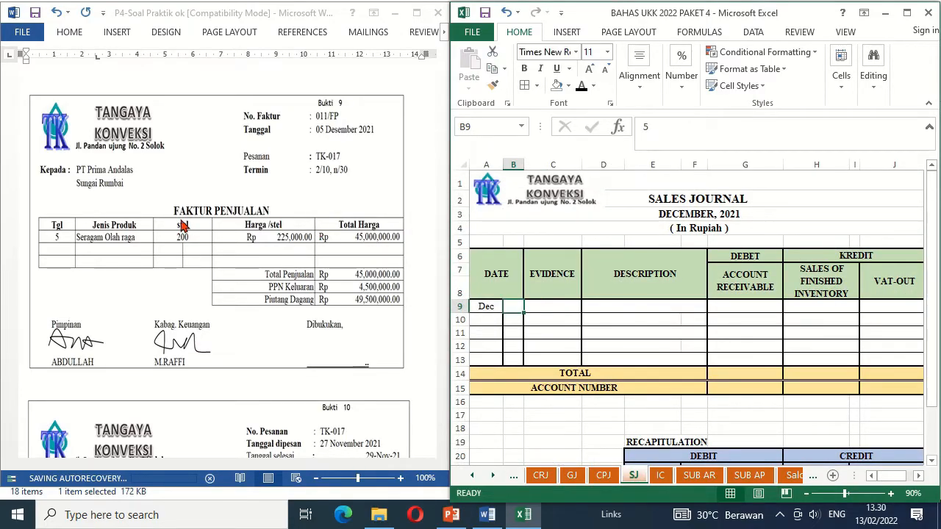
{"action": "left_click", "coordinate": [581, 86]}
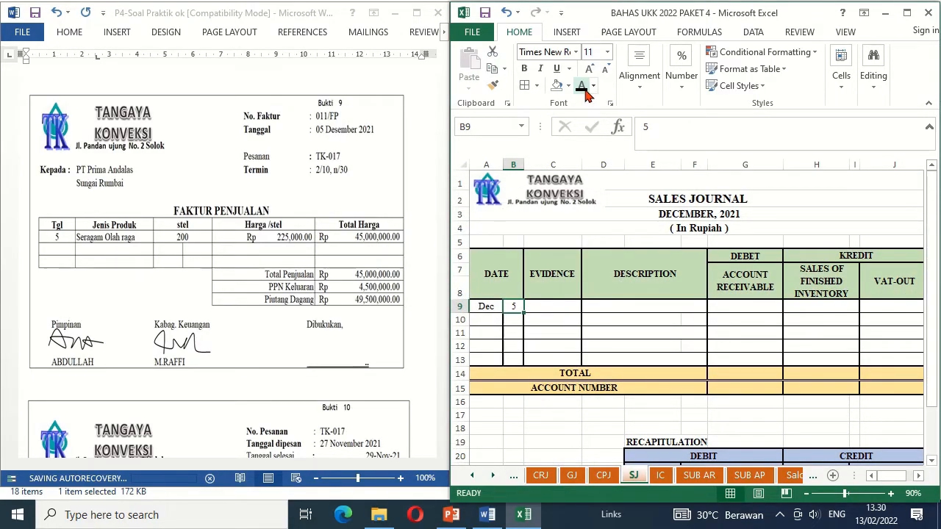
{"action": "key", "text": "Right"}
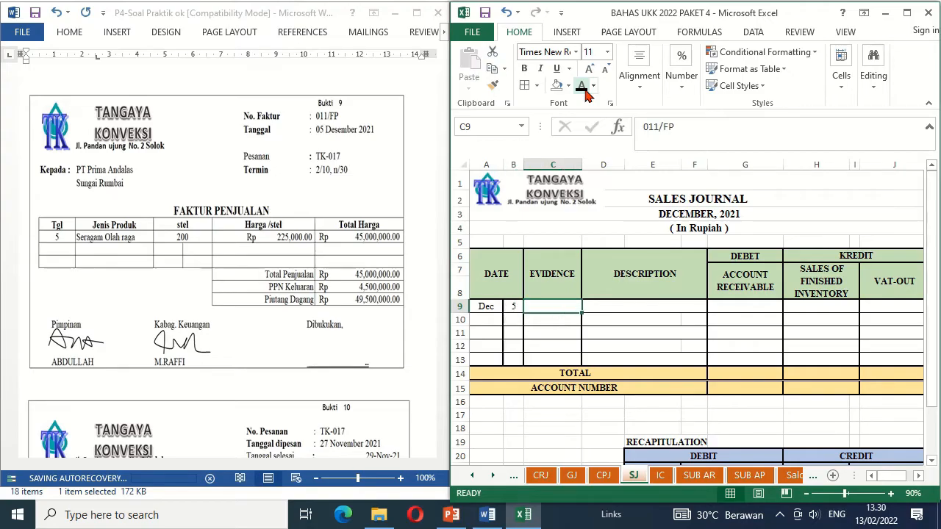
{"action": "left_click", "coordinate": [581, 87]}
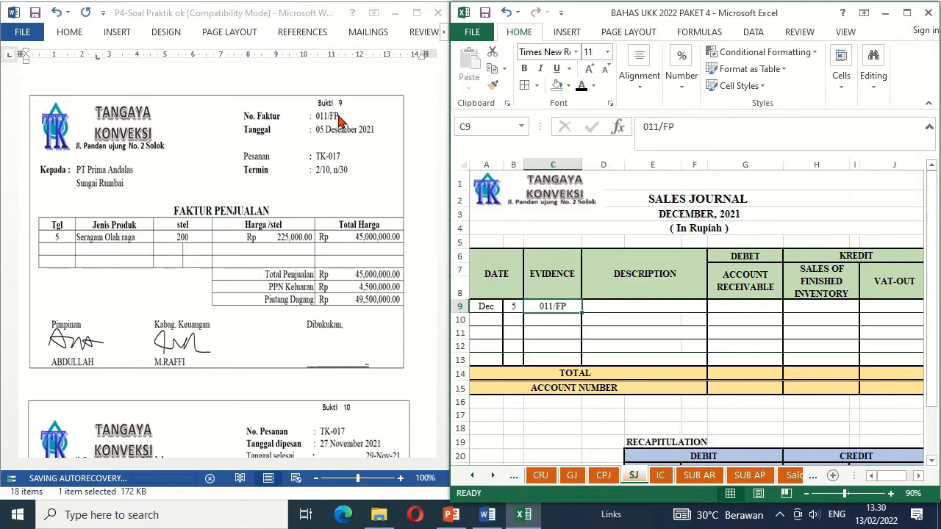
{"action": "key", "text": "Right"}
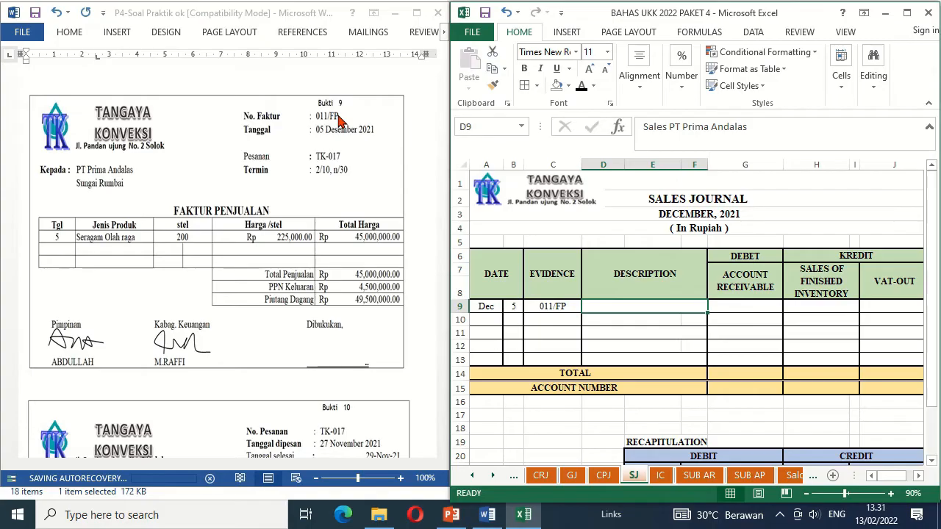
{"action": "left_click", "coordinate": [581, 87]}
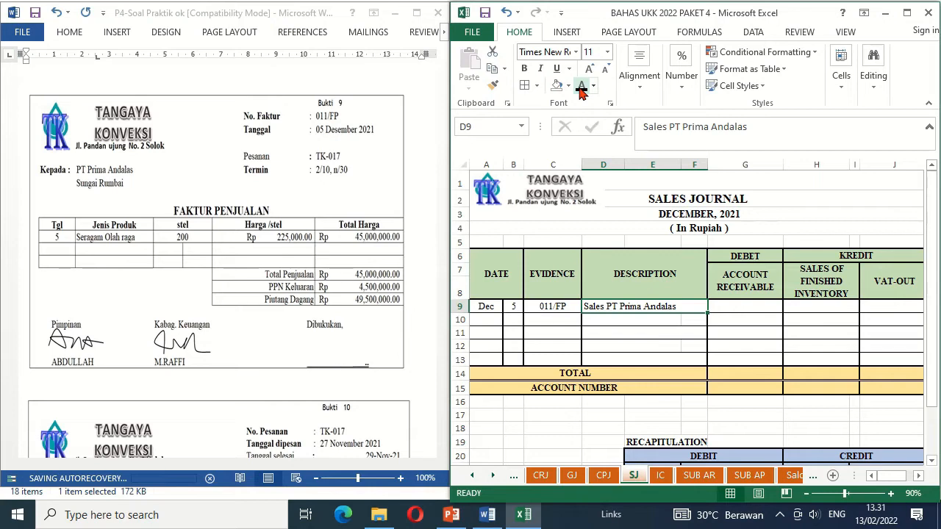
Apply a black font to 49.500.000 under Account Receivable in G9, 45.000.000 under Sales in H9 and 4.500.000 under VAT-Out in J9.
{"action": "key", "text": "Right"}
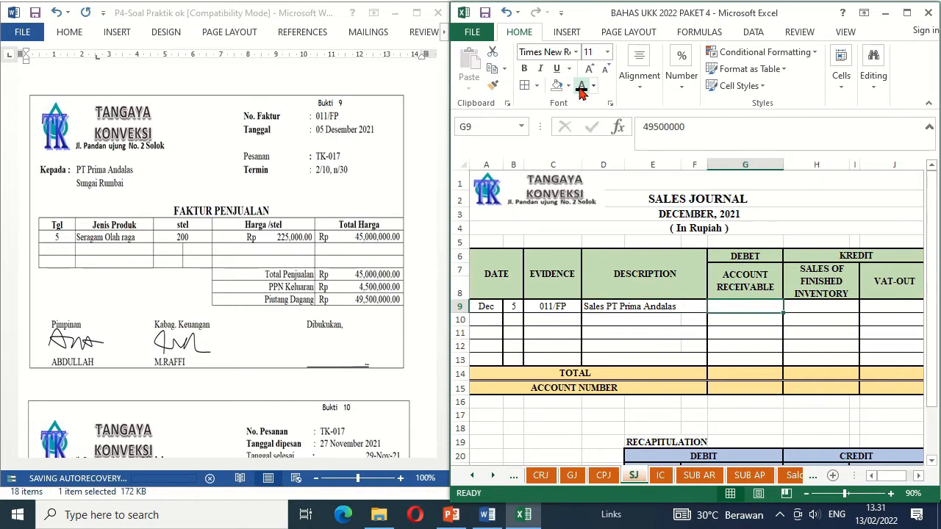
{"action": "left_click", "coordinate": [582, 87]}
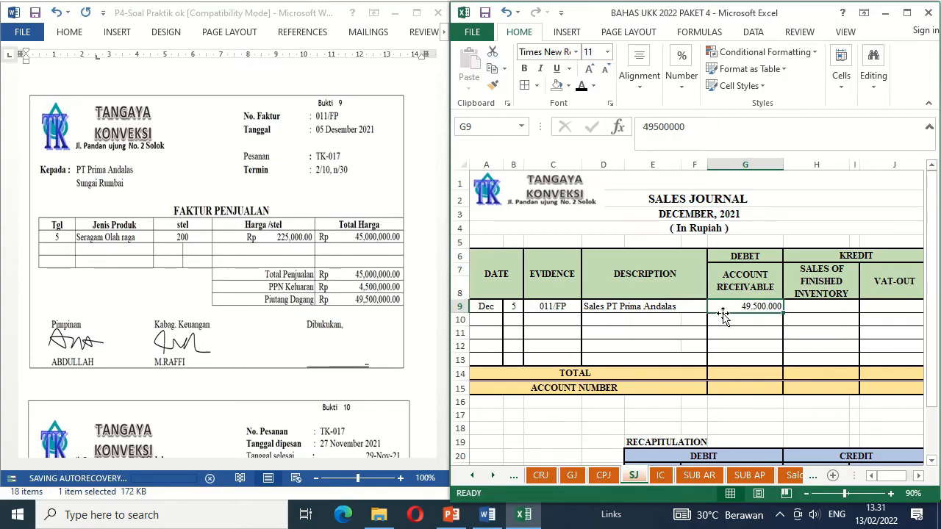
{"action": "key", "text": "Right"}
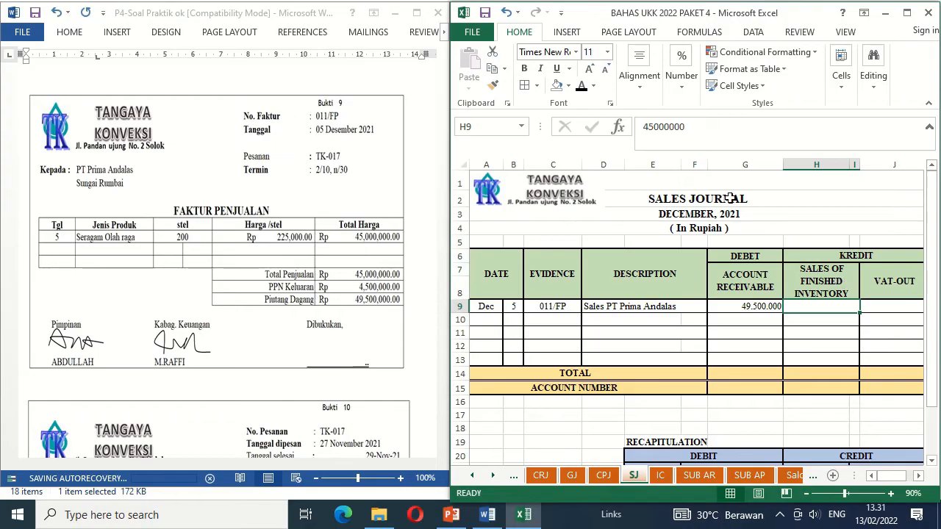
{"action": "left_click", "coordinate": [580, 87]}
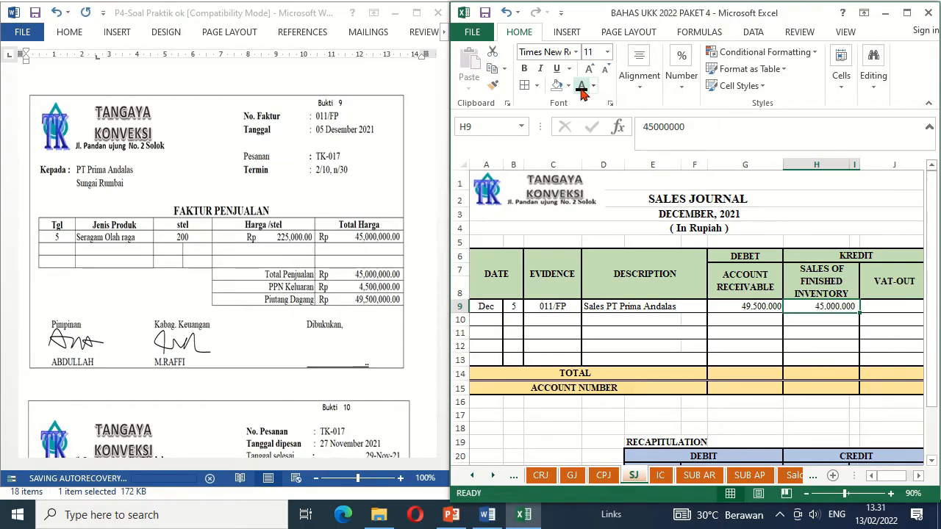
{"action": "key", "text": "Right"}
{"action": "key", "text": "Right"}
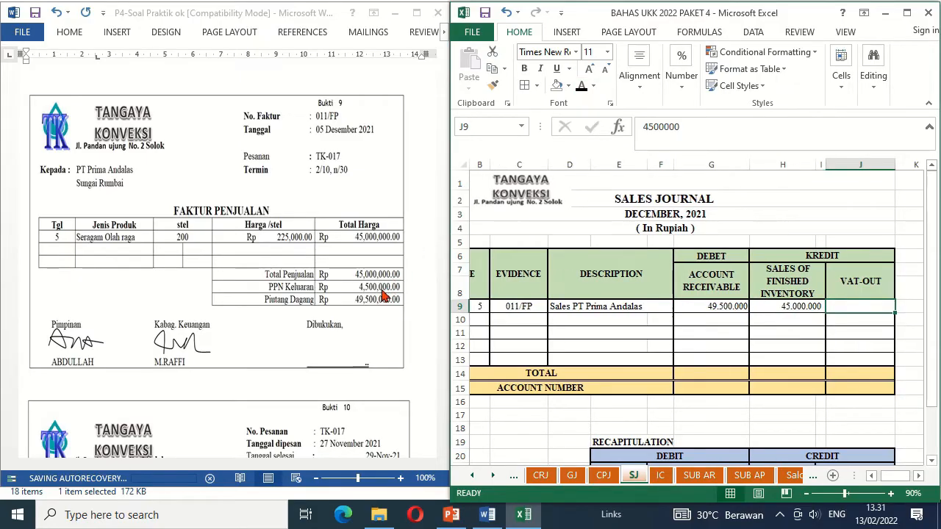
{"action": "left_click", "coordinate": [580, 87]}
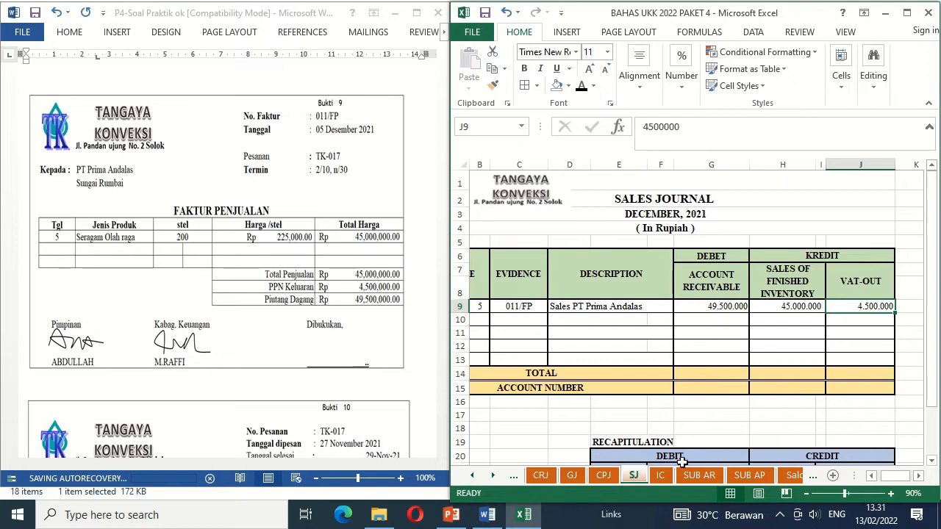
On the SUB AR sheet, reveal PT Prima Andalas's day 5 Sales entry with debit 49.500.000 and balance 77.000.000 in row 10 using a black font.
{"action": "left_click", "coordinate": [698, 475]}
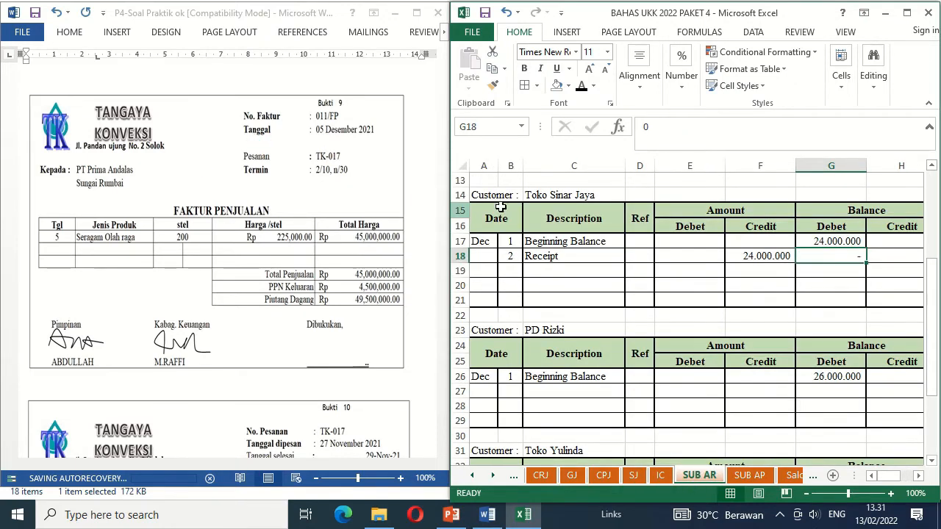
{"action": "left_click", "coordinate": [575, 224]}
{"action": "key", "text": "F2"}
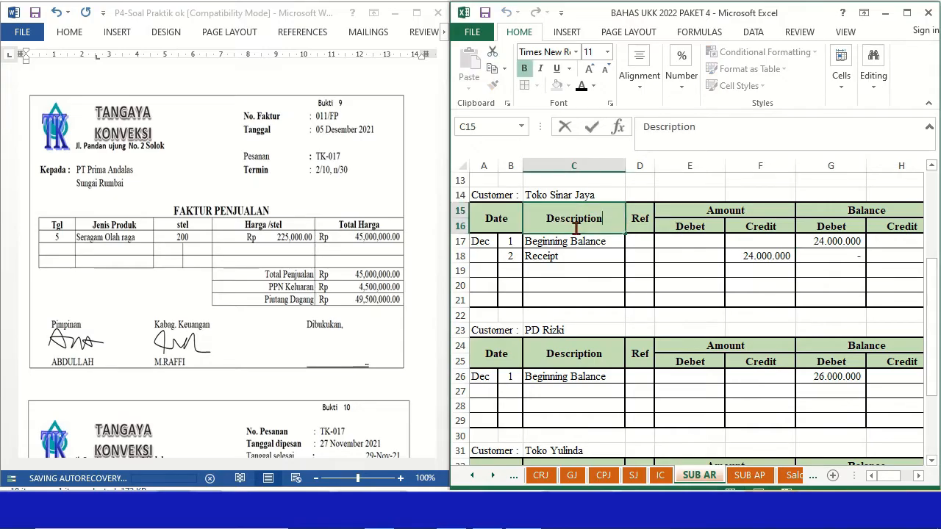
{"action": "left_click", "coordinate": [571, 191]}
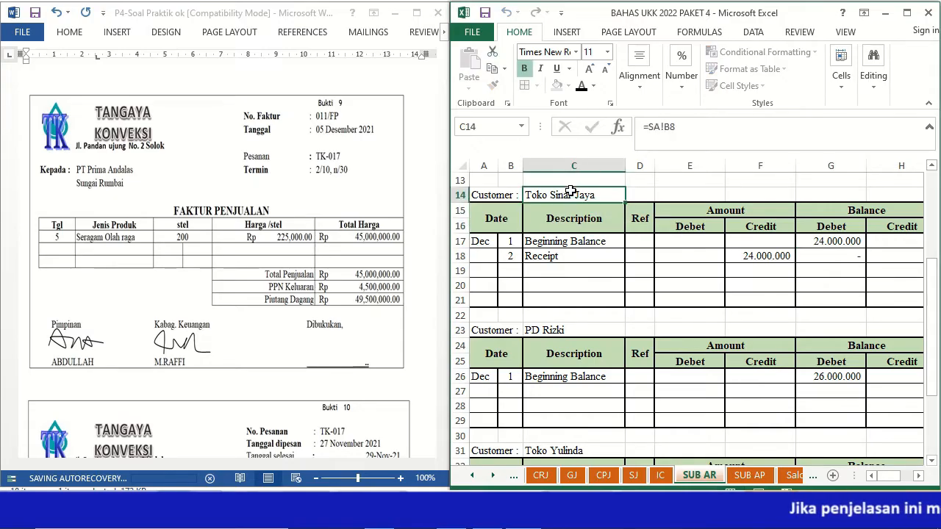
{"action": "scroll", "coordinate": [570, 191], "scroll_direction": "up", "scroll_amount": 4}
{"action": "left_click", "coordinate": [572, 186]}
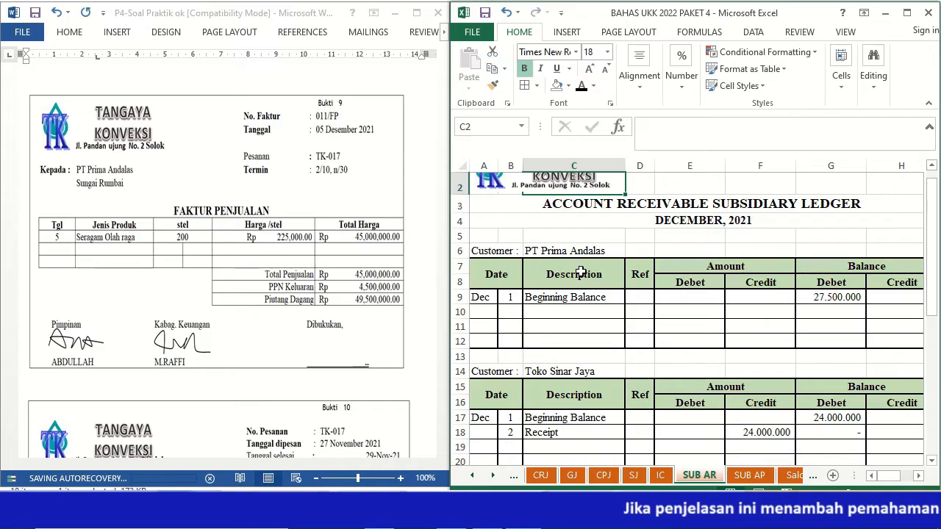
{"action": "left_click", "coordinate": [456, 311]}
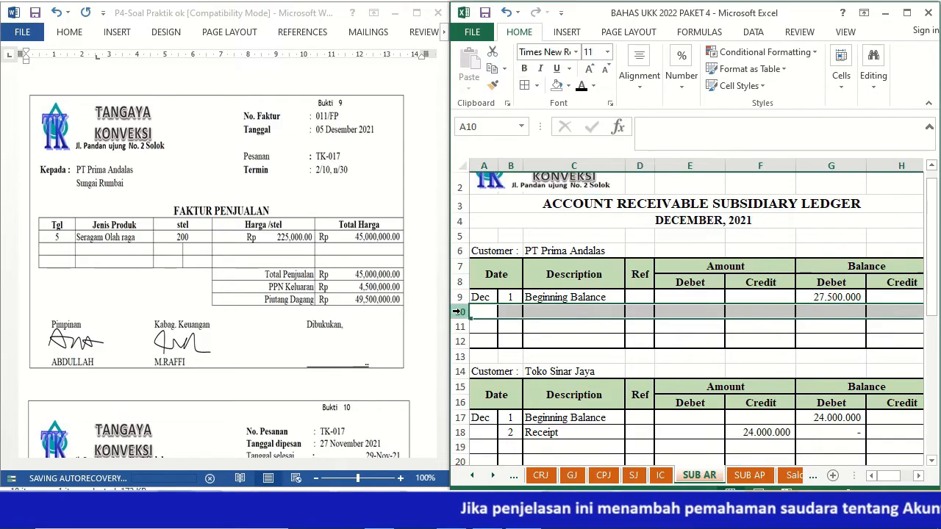
{"action": "type", "text": "5\tSales\t\t49.500.000\t\t77.000.000"}
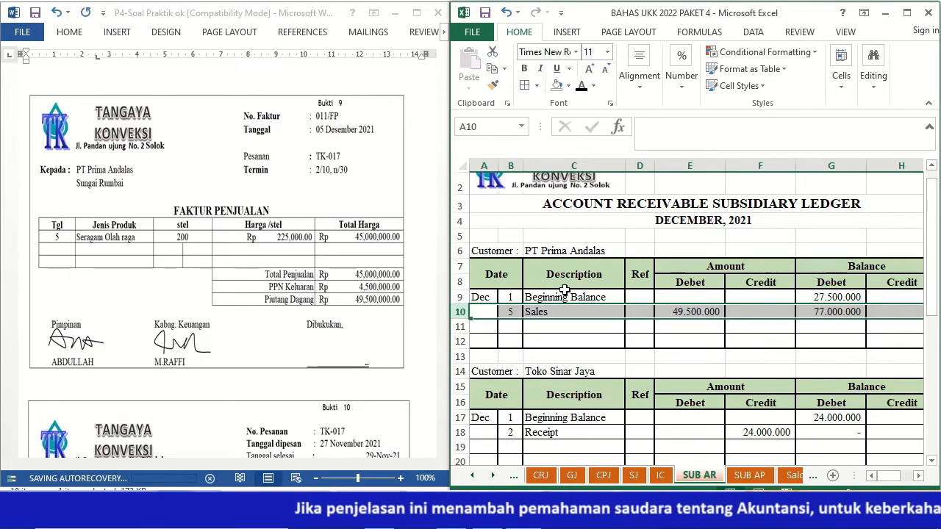
{"action": "left_click", "coordinate": [576, 326]}
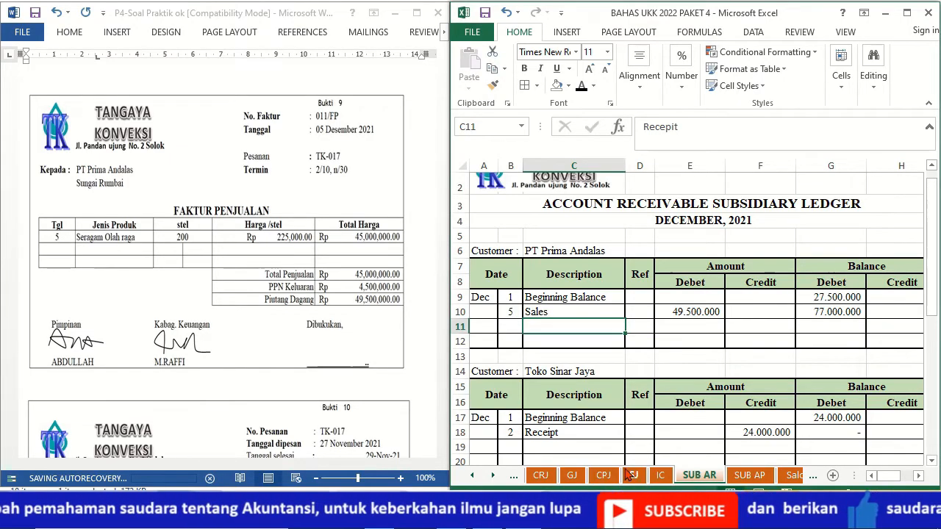
{"action": "left_click", "coordinate": [630, 475]}
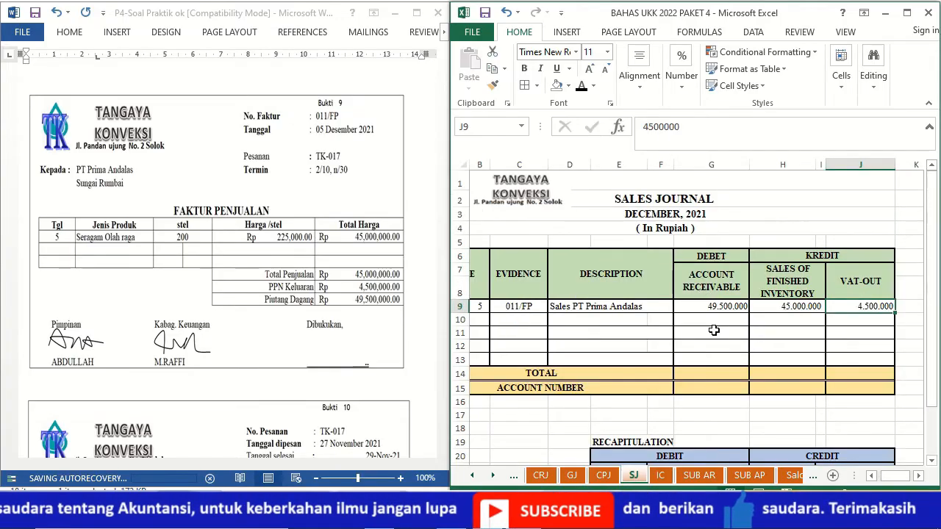
{"action": "left_click", "coordinate": [700, 476]}
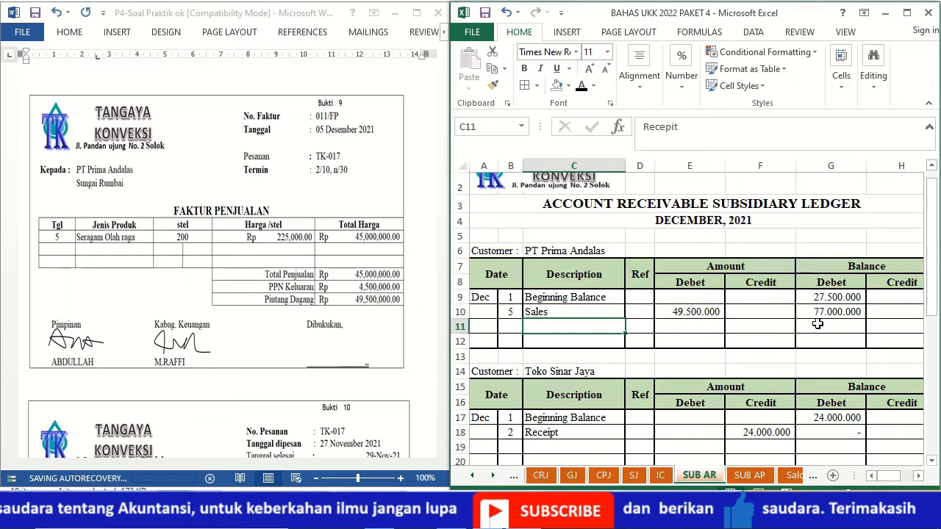
In the Word document, delete the blank shape covering the Dibukukan signature on the Bukti 9 sales invoice.
{"action": "left_click", "coordinate": [321, 355]}
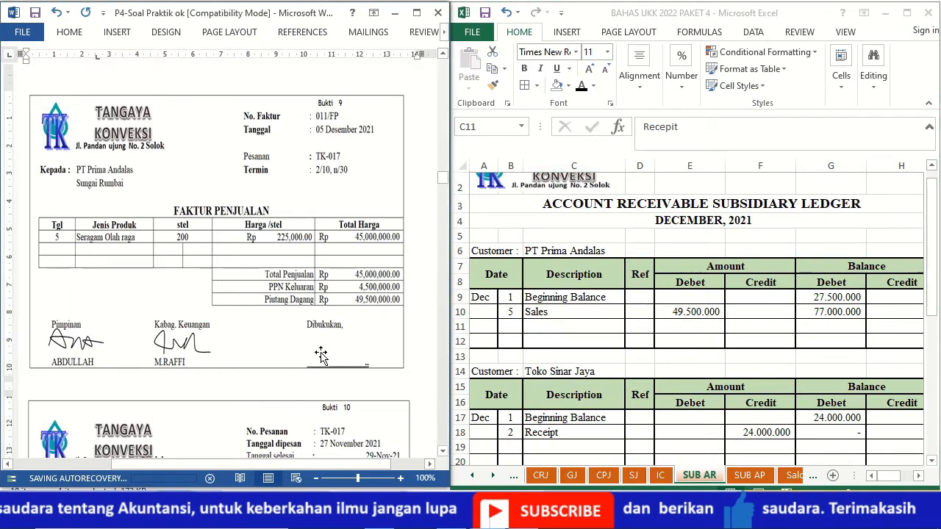
{"action": "key", "text": "alt+Tab"}
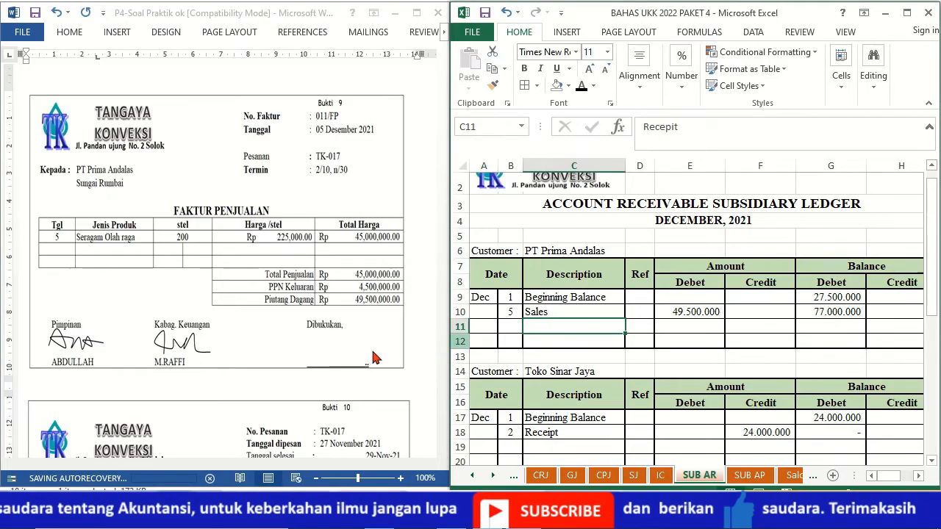
{"action": "left_click", "coordinate": [310, 354]}
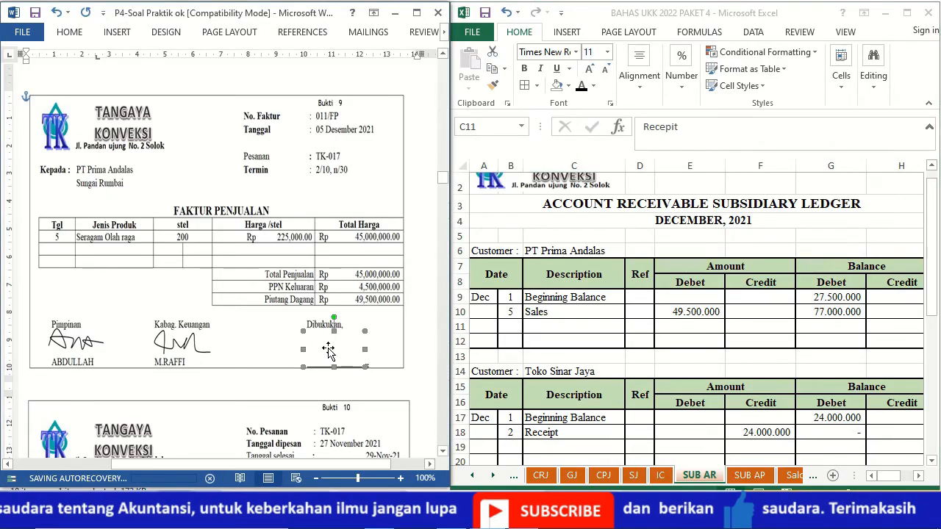
{"action": "key", "text": "ctrl+v"}
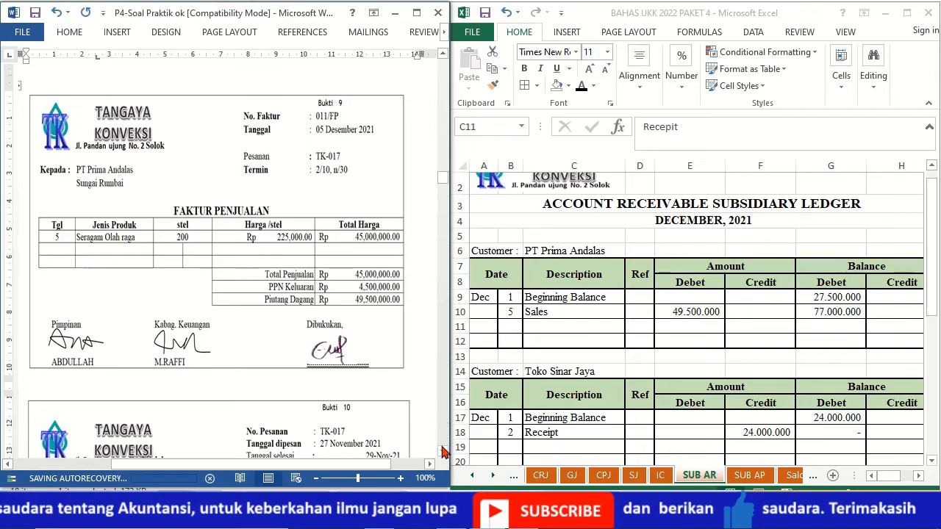
Examine the Bukti 10 order cost card together with the Bukti 9 sales invoice for PT Prima Andalas.
{"action": "left_click_drag", "start_coordinate": [443, 453], "coordinate": [443, 453]}
{"action": "left_click_drag", "start_coordinate": [443, 55], "coordinate": [443, 55]}
{"action": "left_click", "coordinate": [443, 55]}
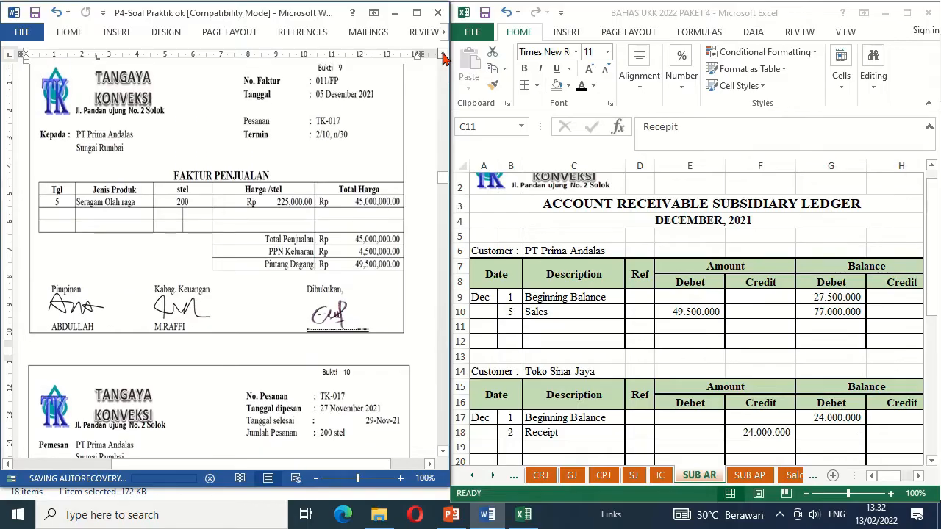
{"action": "left_click", "coordinate": [443, 55]}
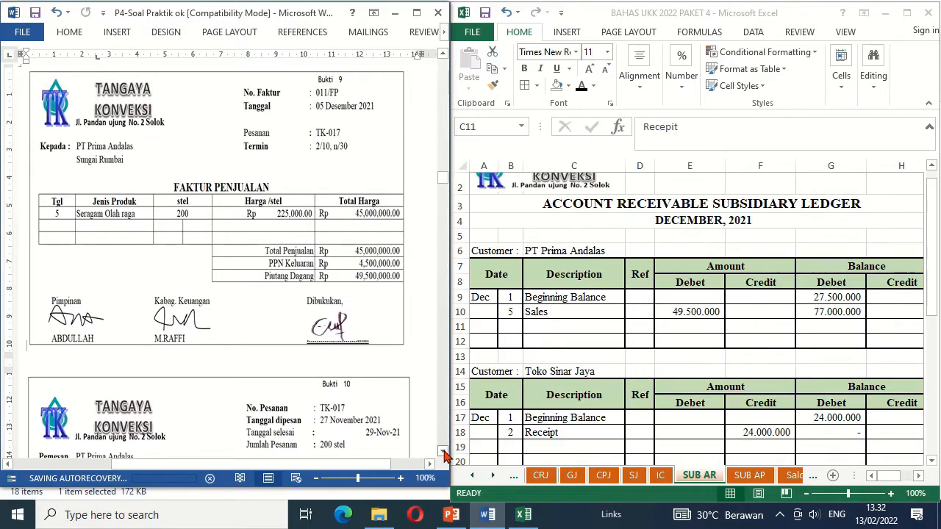
{"action": "left_click_drag", "start_coordinate": [443, 453], "coordinate": [443, 452]}
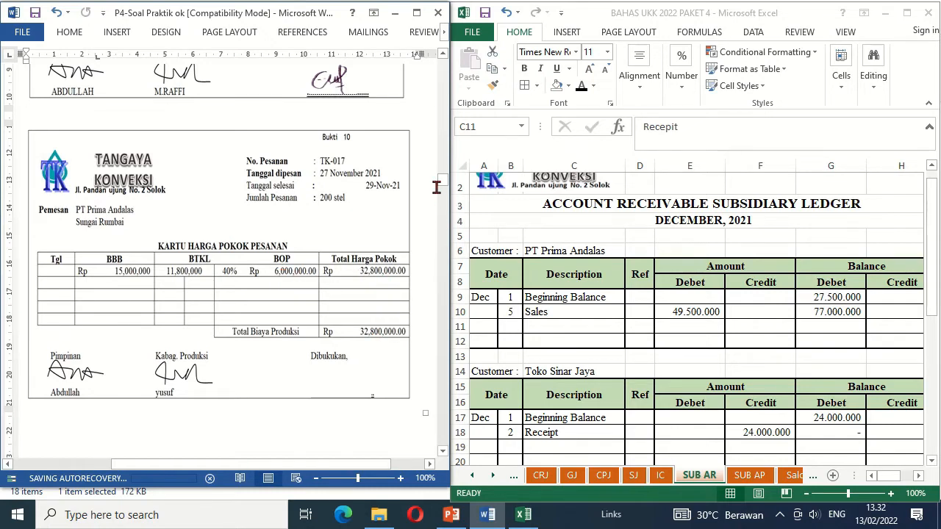
{"action": "left_click", "coordinate": [442, 56]}
{"action": "scroll", "coordinate": [442, 56], "scroll_direction": "up", "scroll_amount": 7}
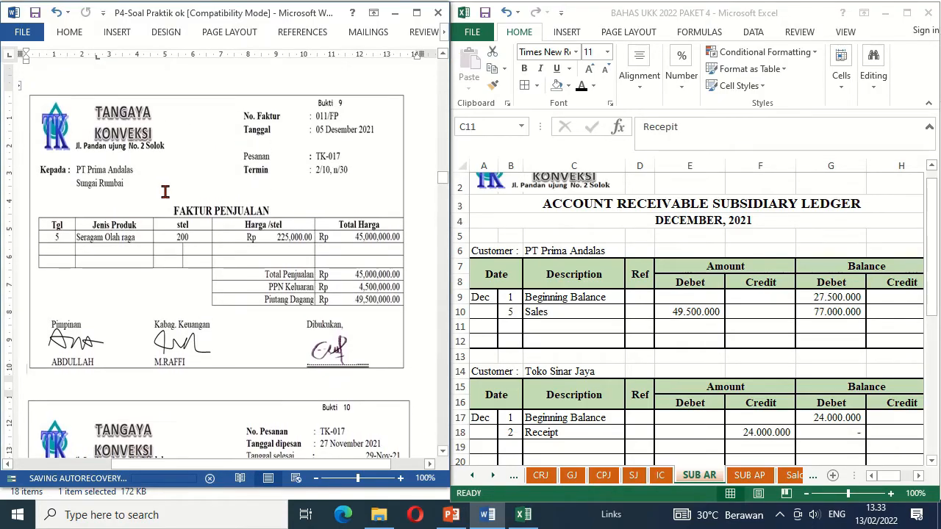
{"action": "left_click", "coordinate": [443, 451]}
{"action": "scroll", "coordinate": [446, 452], "scroll_direction": "down", "scroll_amount": 8}
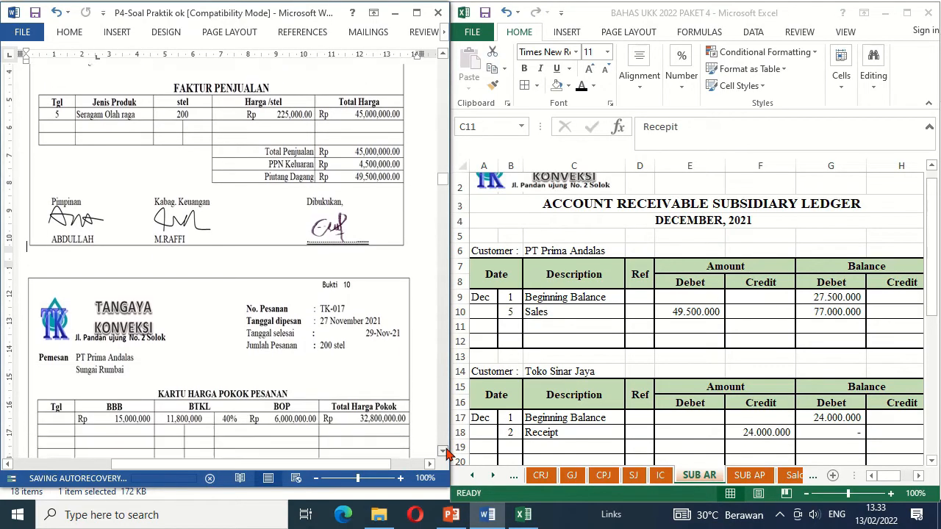
{"action": "scroll", "coordinate": [446, 452], "scroll_direction": "down", "scroll_amount": 1}
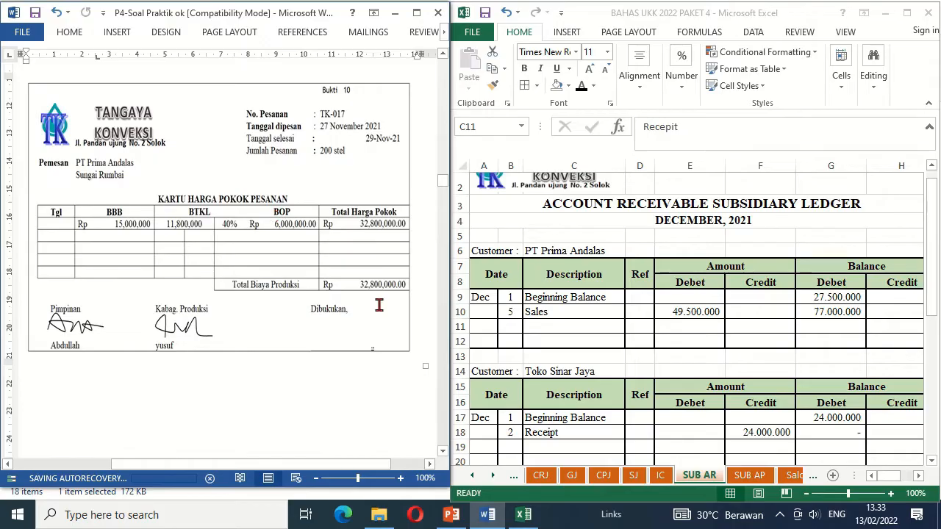
On the GJ sheet, reveal the day 5 date and evidence number 011/FP in row 17 using a black font.
{"action": "left_click", "coordinate": [572, 475]}
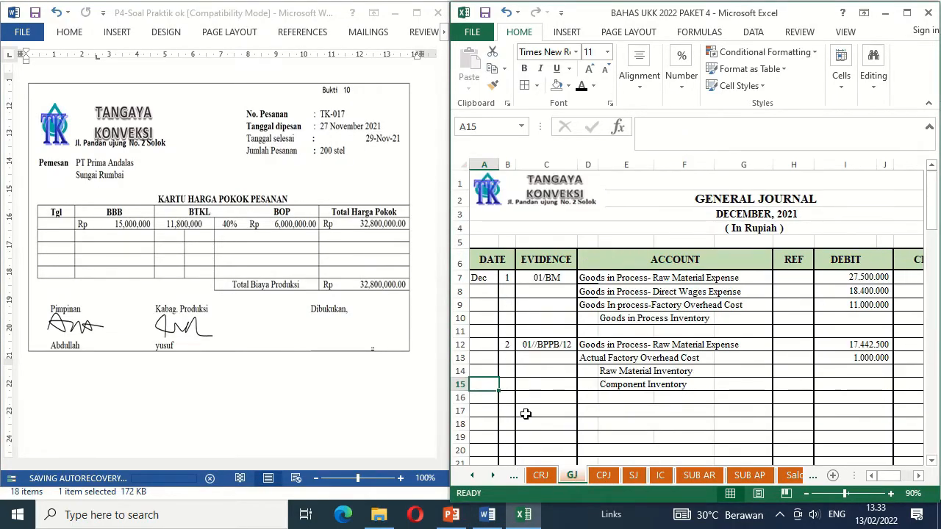
{"action": "left_click", "coordinate": [505, 399]}
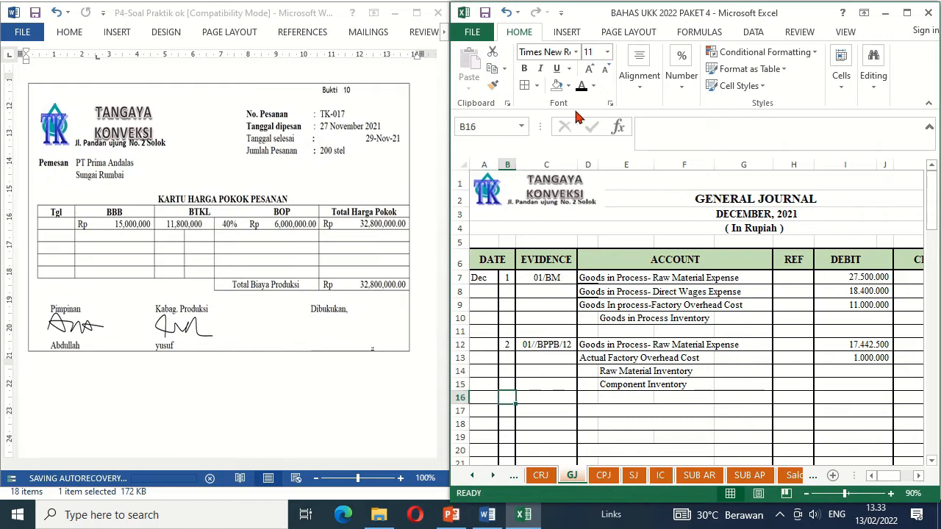
{"action": "key", "text": "ctrl+z"}
{"action": "key", "text": "ctrl+z"}
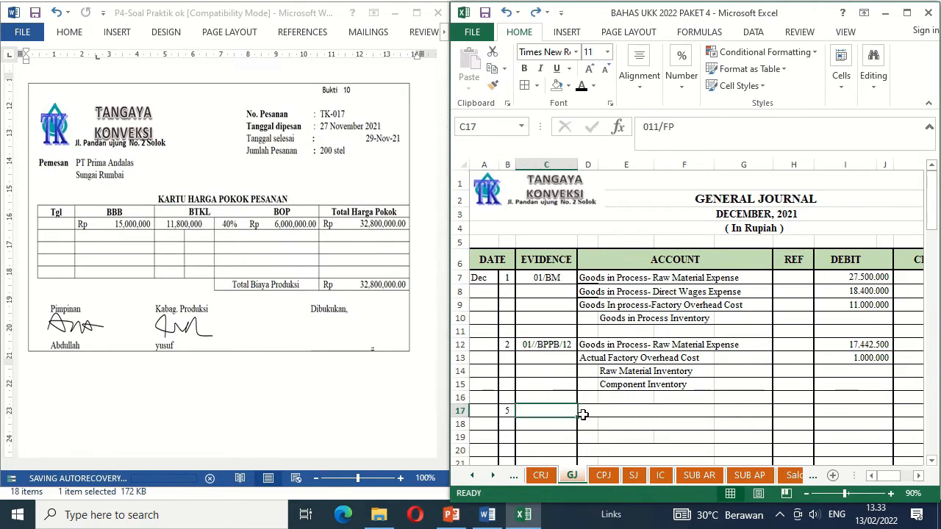
{"action": "key", "text": "ctrl+y"}
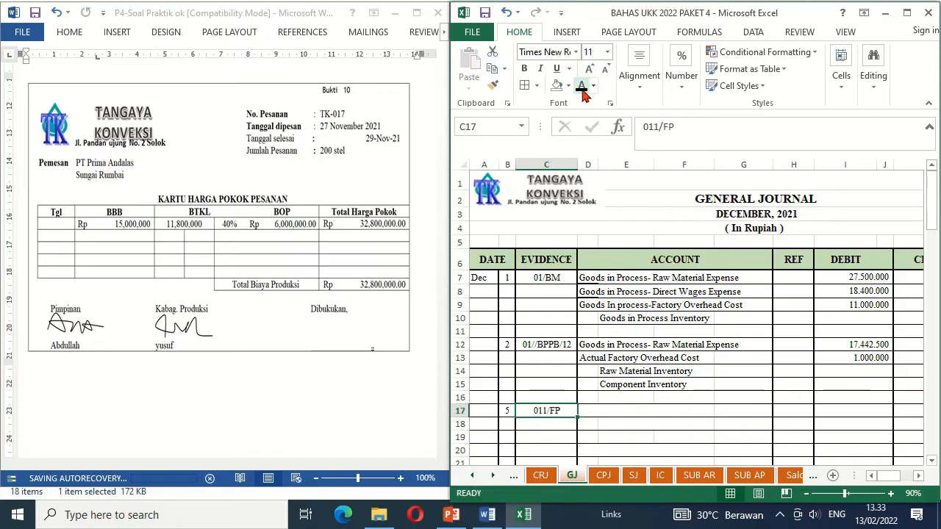
Apply a black font to the Cost of Goods Sold account in D17 and the Finished Goods Inventory account in E18.
{"action": "left_click", "coordinate": [592, 410]}
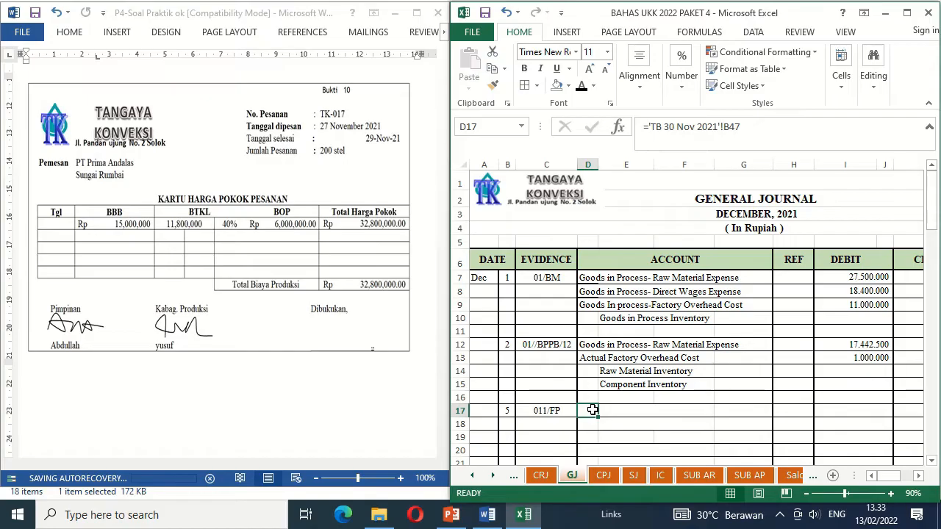
{"action": "left_click", "coordinate": [581, 87]}
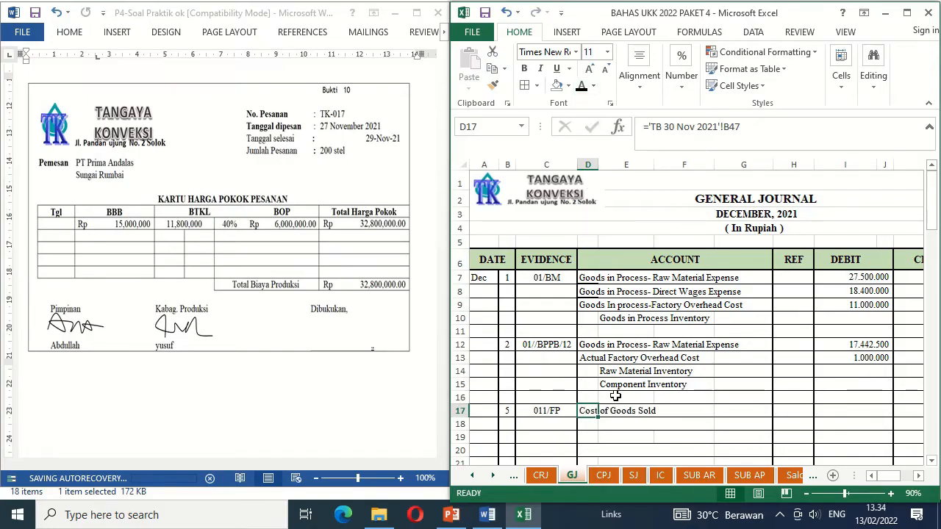
{"action": "left_click", "coordinate": [613, 424]}
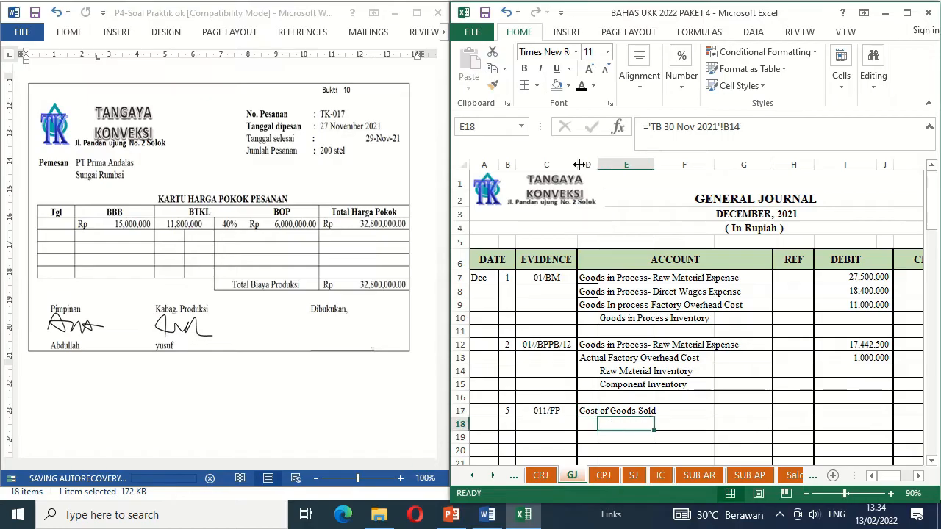
{"action": "left_click", "coordinate": [581, 88]}
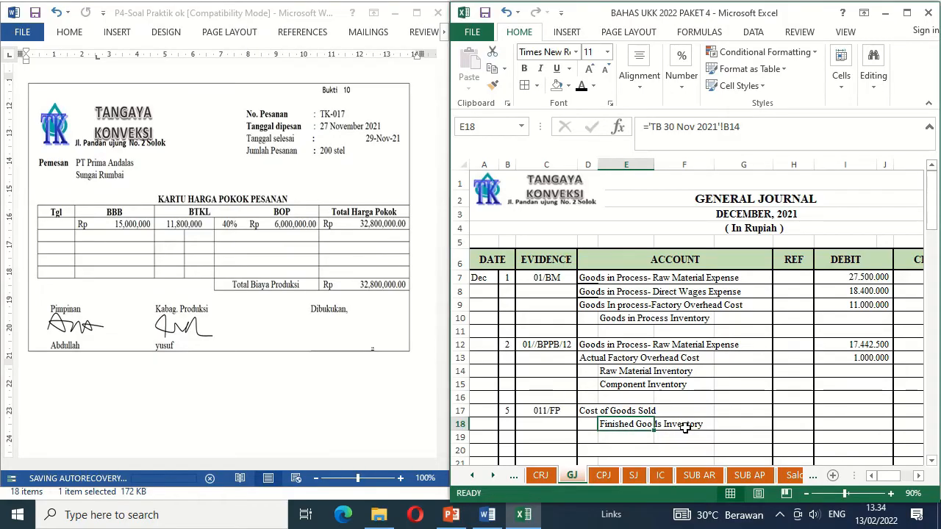
Reveal the 32.800.000 debit in I17 and the 32.800.000 credit in K18 using a black font.
{"action": "left_click", "coordinate": [841, 413]}
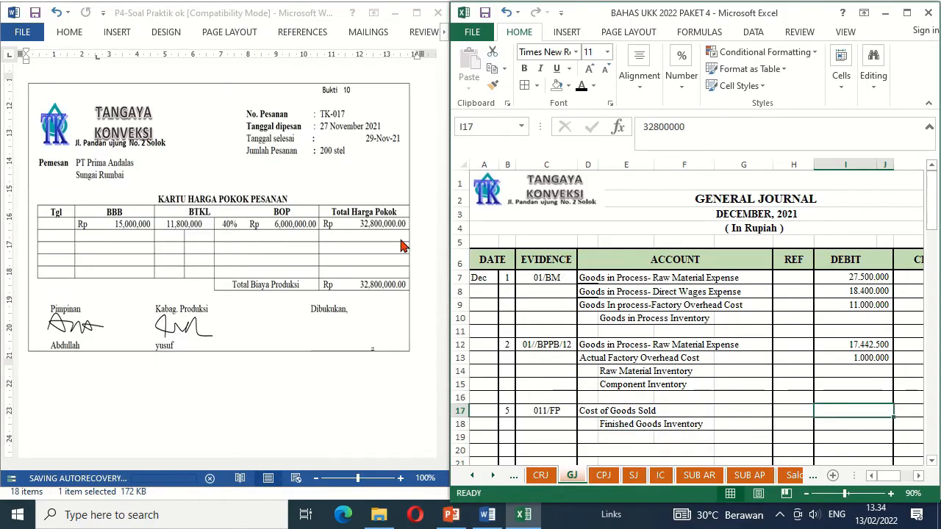
{"action": "left_click", "coordinate": [581, 85]}
{"action": "key", "text": "Down"}
{"action": "key", "text": "Right"}
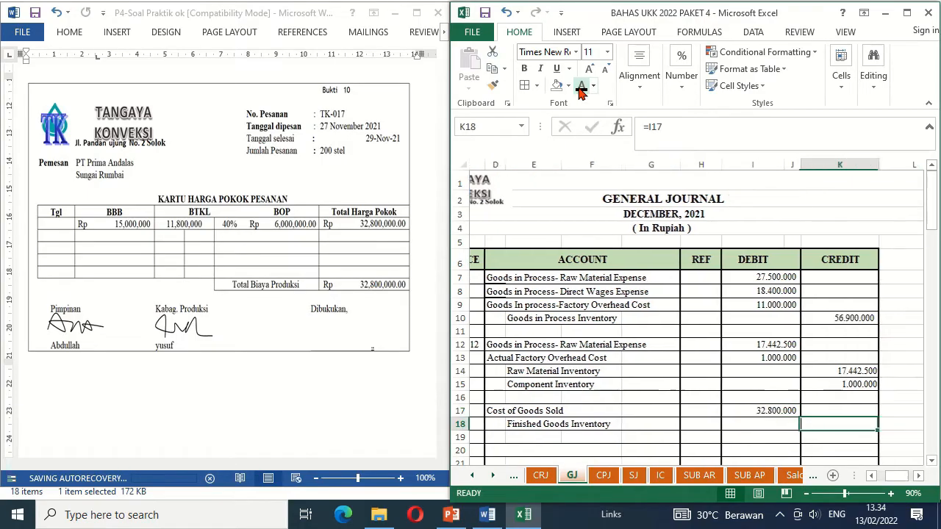
{"action": "left_click", "coordinate": [581, 85]}
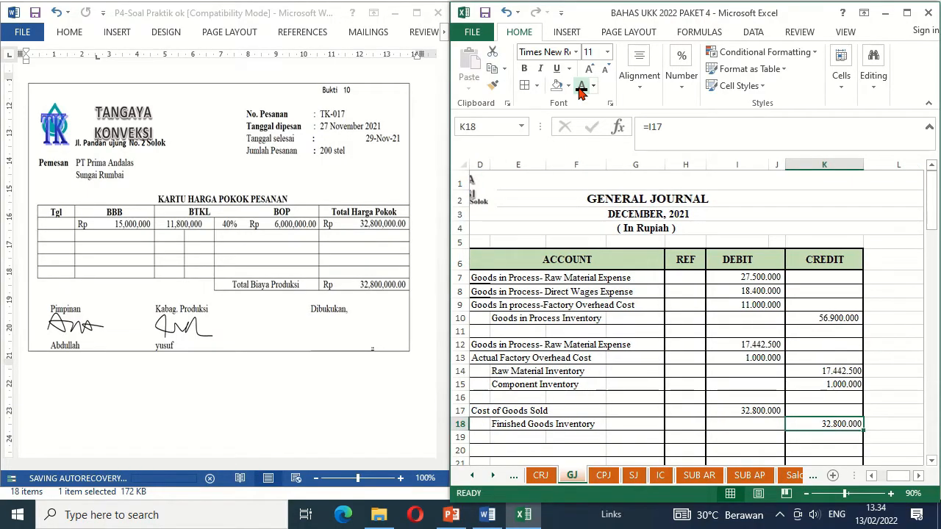
{"action": "left_click", "coordinate": [510, 410]}
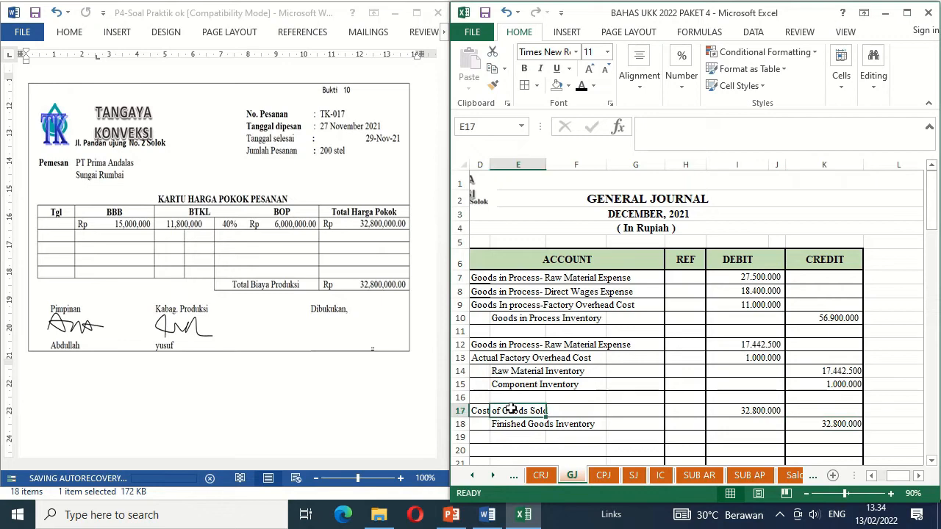
{"action": "key", "text": "Home"}
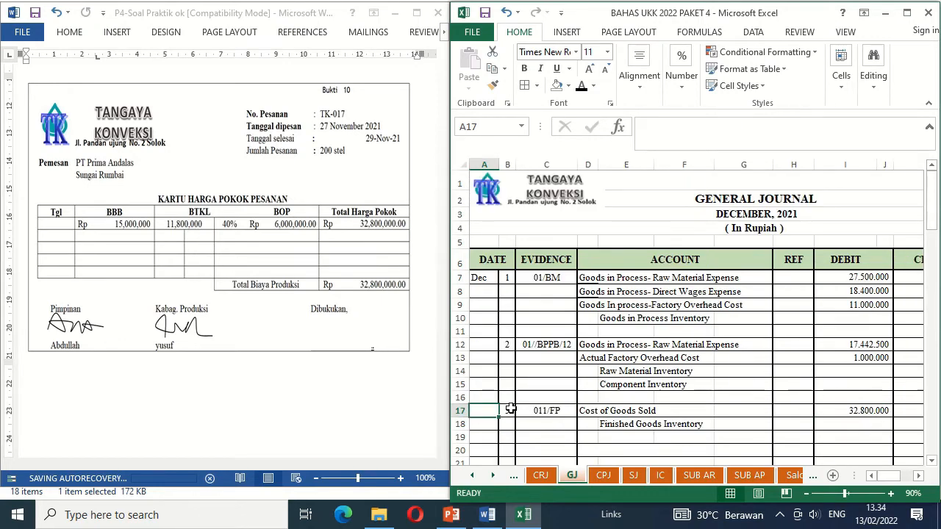
{"action": "key", "text": "Right"}
{"action": "key", "text": "Right"}
{"action": "key", "text": "Right"}
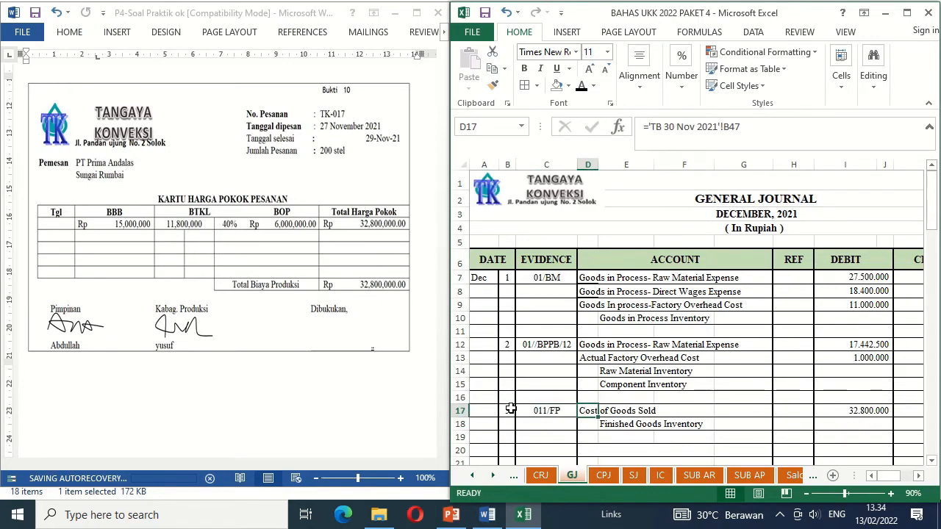
{"action": "key", "text": "Down"}
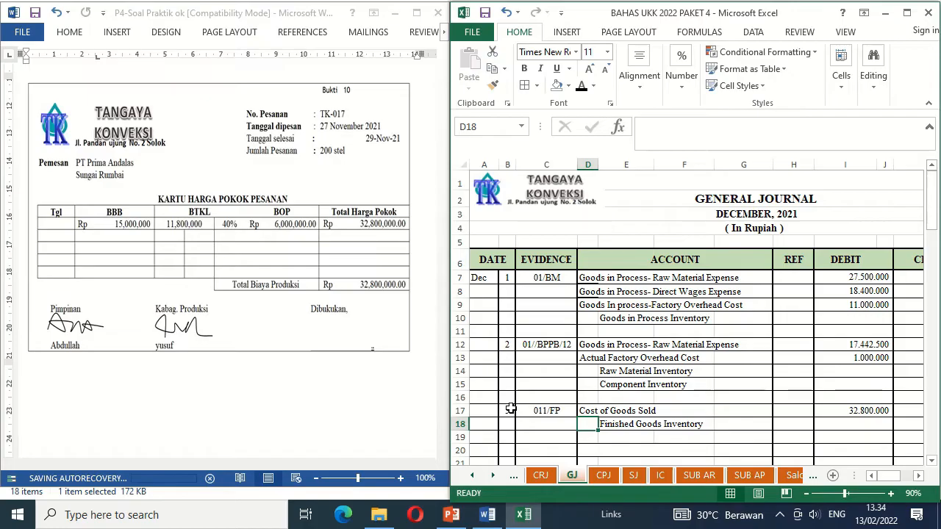
In the Word document, remove the blank shape covering the Dibukukan signature on the Bukti 10 order cost card.
{"action": "left_click", "coordinate": [341, 335]}
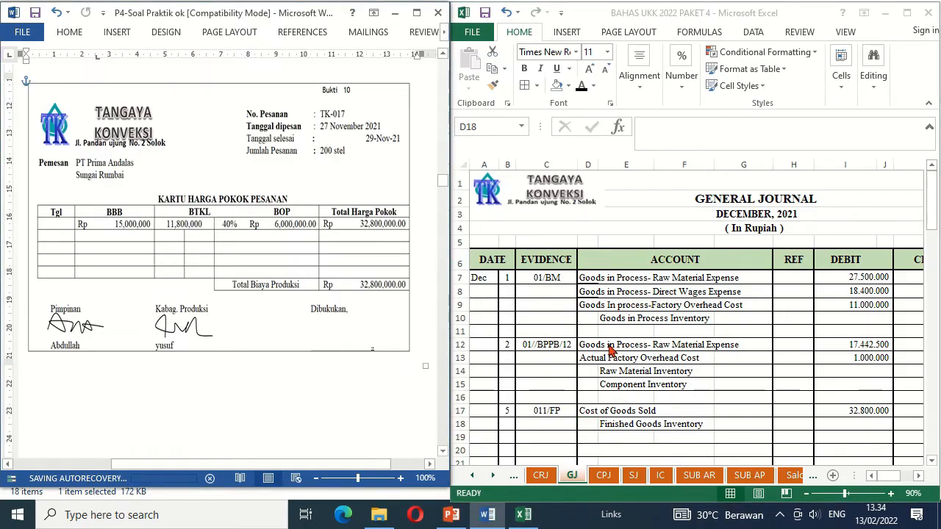
{"action": "left_click", "coordinate": [334, 329]}
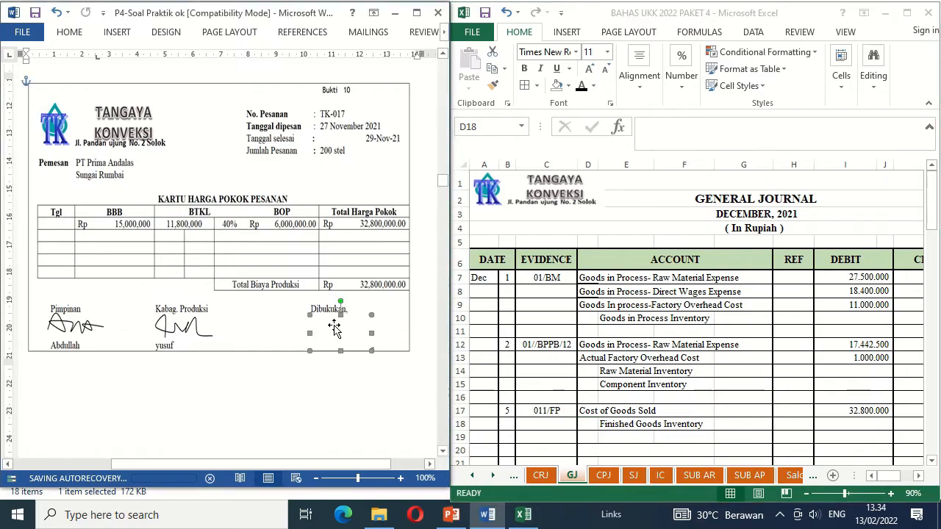
{"action": "key", "text": "ctrl+v"}
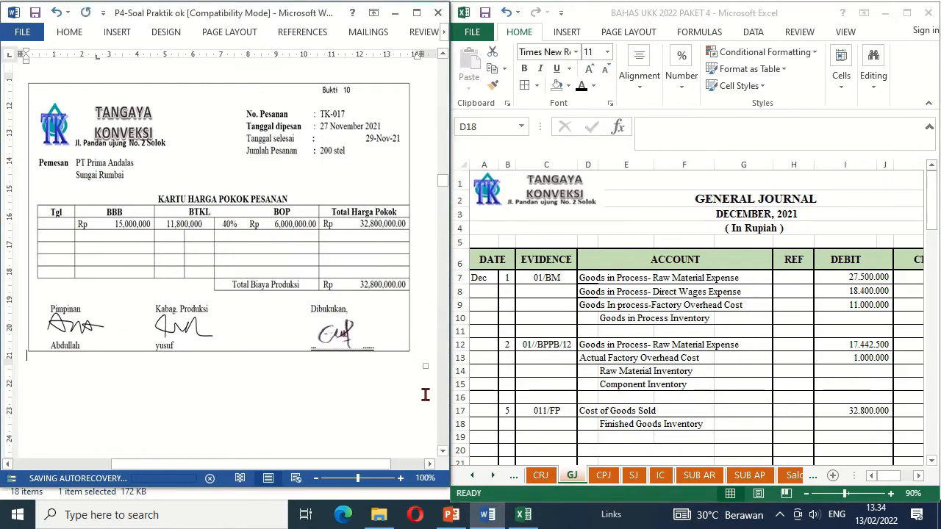
Remove the blank shape covering the Bag. Pembukuan signature on the Bukti 11 production order for PT Prima Andalas.
{"action": "left_click", "coordinate": [443, 451]}
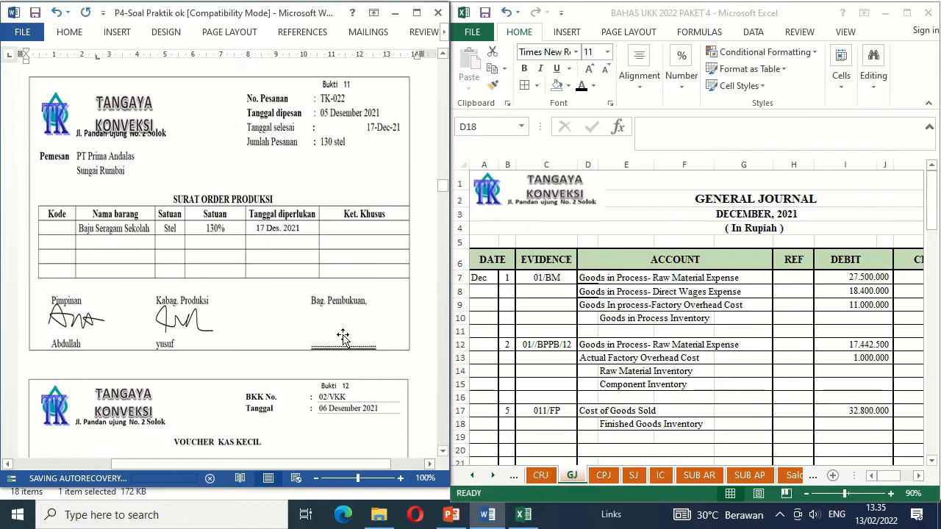
{"action": "left_click", "coordinate": [513, 353]}
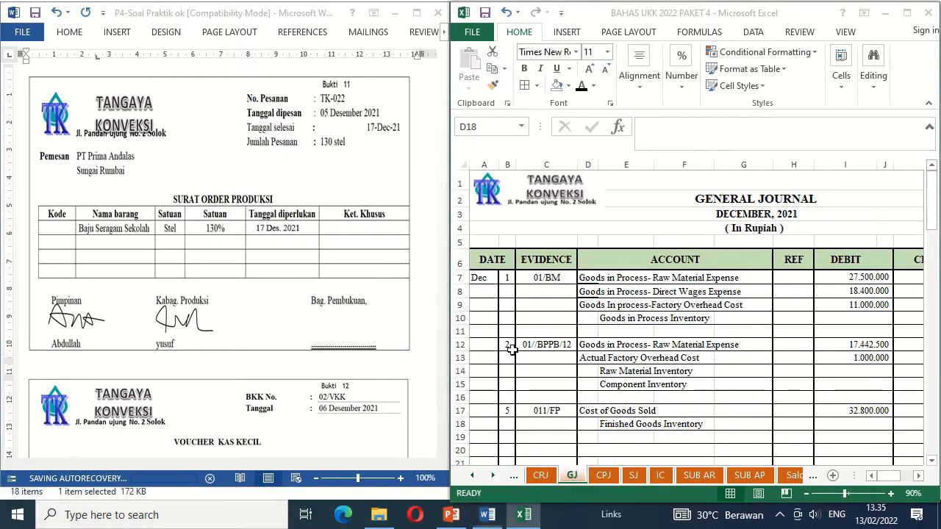
{"action": "left_click", "coordinate": [371, 342]}
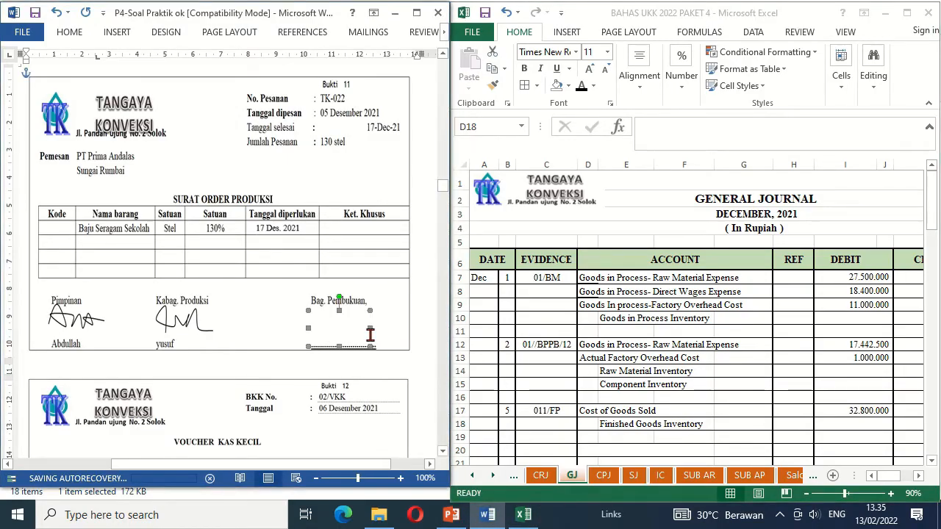
{"action": "left_click", "coordinate": [371, 335]}
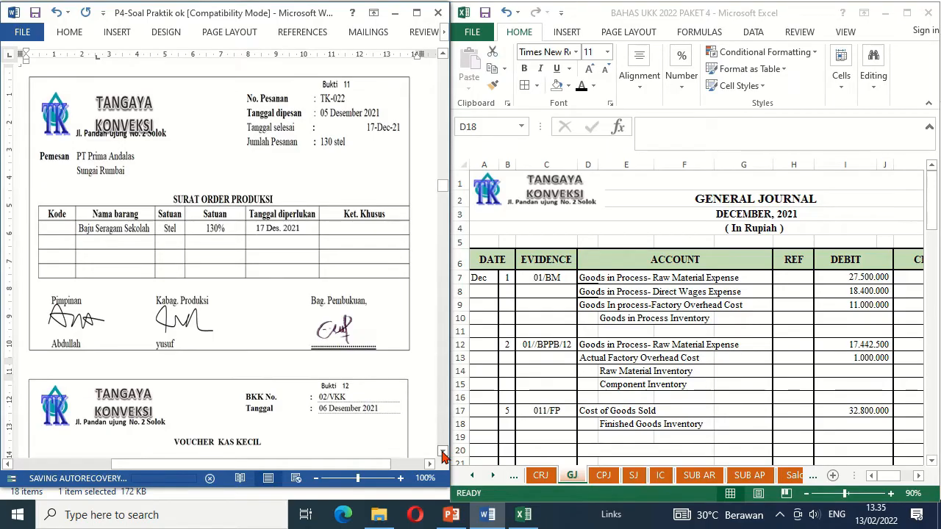
Remove the blank shape covering the Dibukukan signature on the Bukti 12 petty cash voucher.
{"action": "left_click_drag", "start_coordinate": [442, 454], "coordinate": [442, 455]}
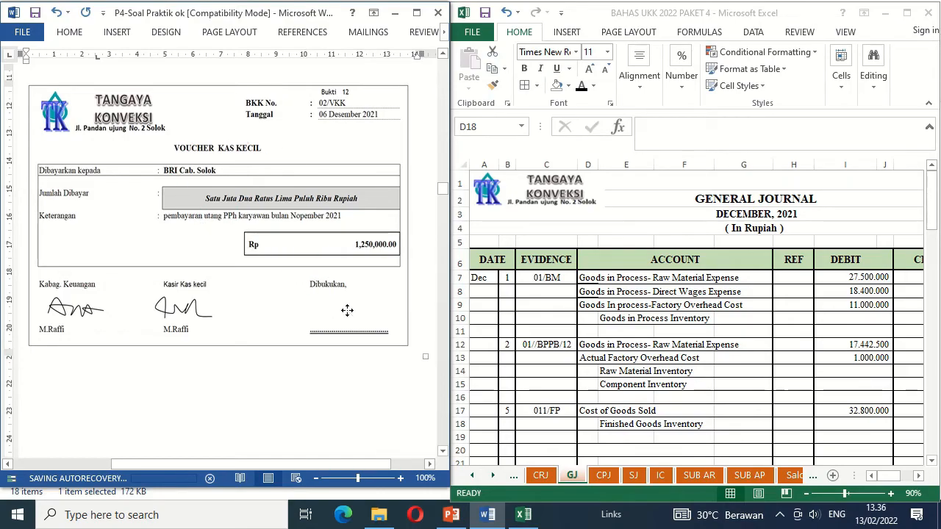
{"action": "left_click", "coordinate": [500, 323]}
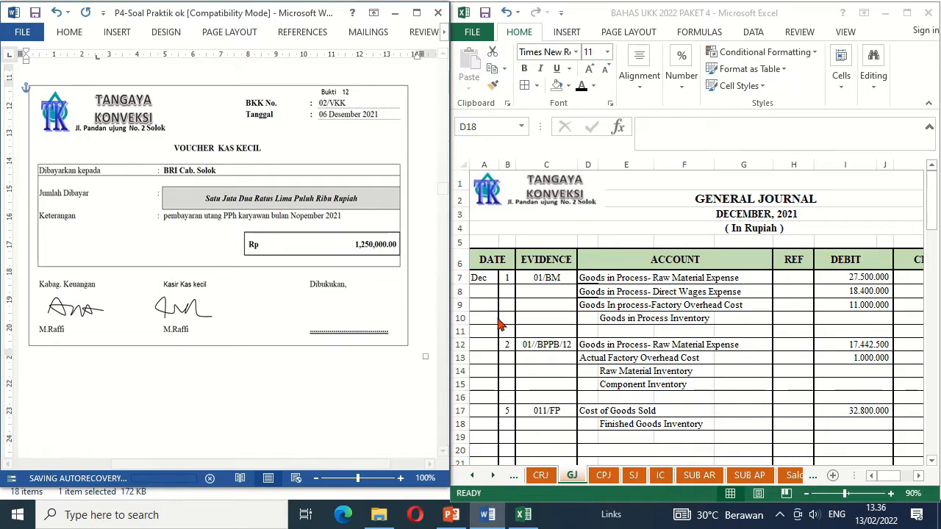
{"action": "left_click", "coordinate": [358, 319]}
{"action": "key", "text": "ctrl+v"}
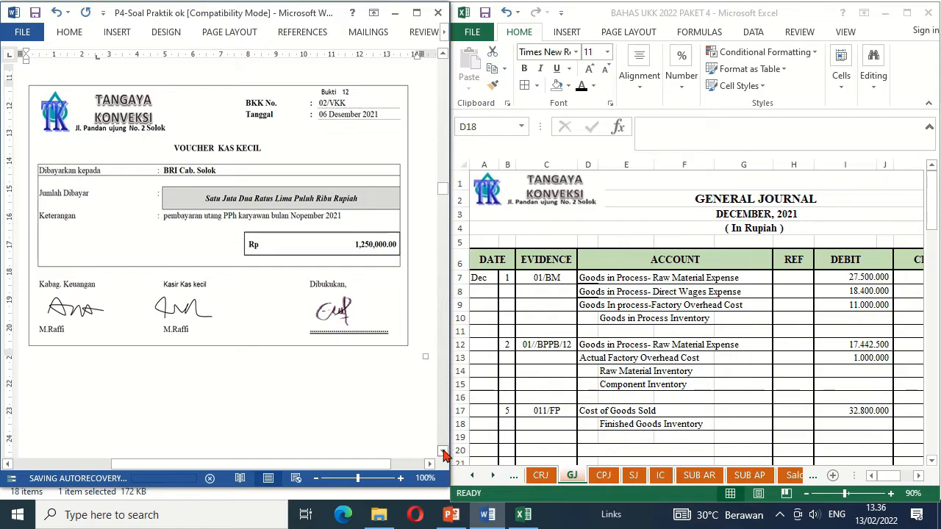
For the Bukti 13 working hours list, reveal day 7 and evidence number 01/DPJK/2021 in row 20 of the GJ sheet using a black font.
{"action": "left_click", "coordinate": [443, 451]}
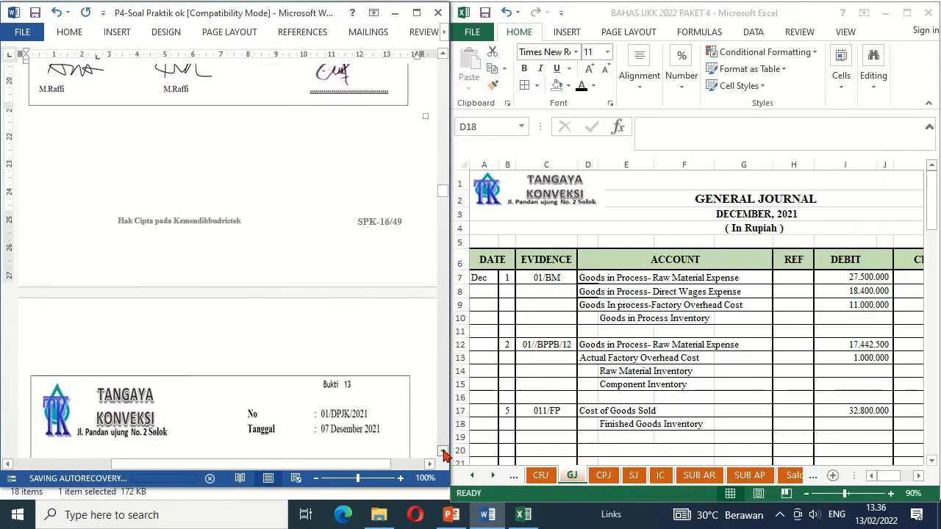
{"action": "left_click", "coordinate": [443, 451]}
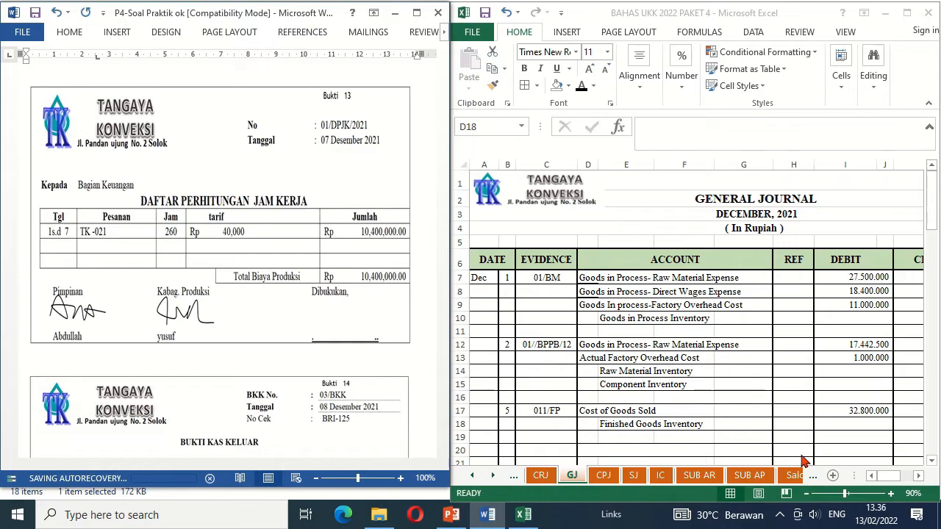
{"action": "left_click", "coordinate": [931, 463]}
{"action": "left_click", "coordinate": [931, 463]}
{"action": "left_click", "coordinate": [931, 463]}
{"action": "left_click", "coordinate": [931, 462]}
{"action": "left_click", "coordinate": [931, 462]}
{"action": "left_click", "coordinate": [931, 462]}
{"action": "left_click", "coordinate": [931, 462]}
{"action": "left_click", "coordinate": [931, 463]}
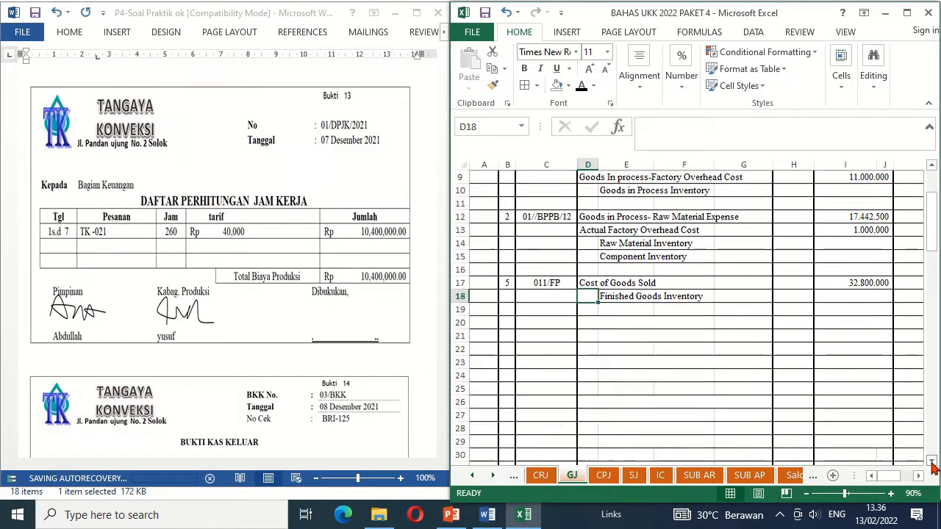
{"action": "left_click", "coordinate": [510, 322]}
{"action": "left_click", "coordinate": [582, 89]}
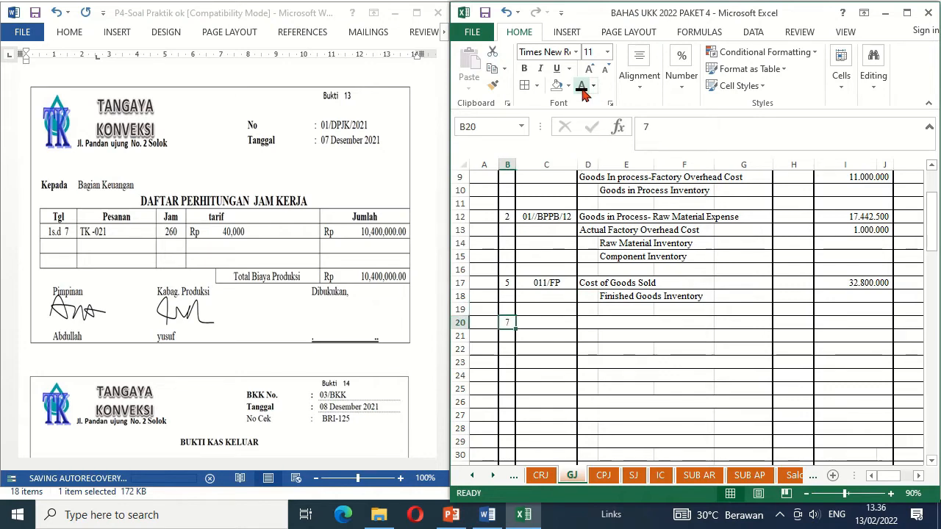
{"action": "key", "text": "Right"}
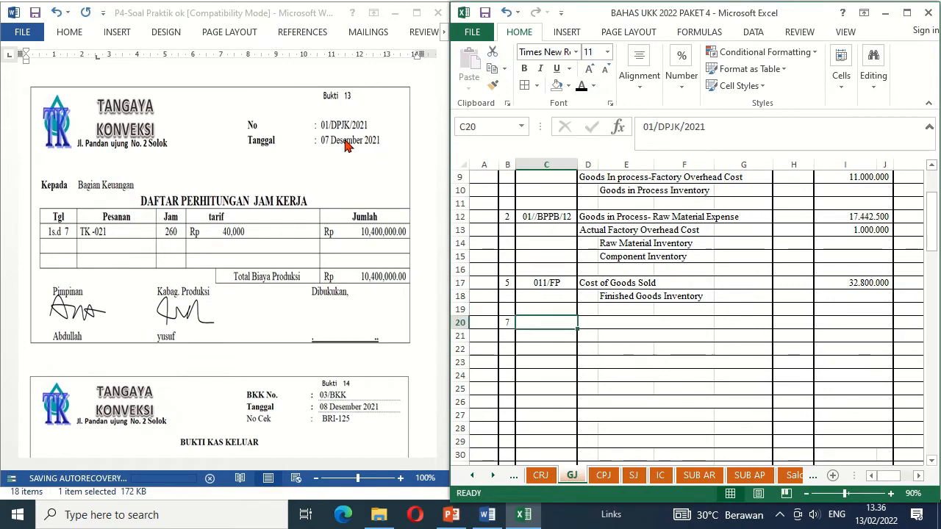
{"action": "left_click", "coordinate": [580, 90]}
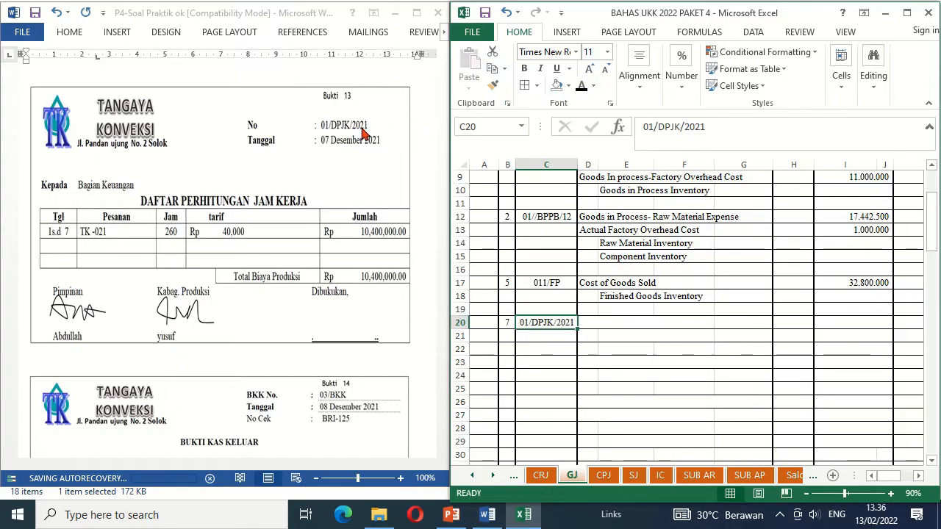
Reveal the accounts Wages and Salaries in D20 and Wages & Salaries Payable in E21 of the GJ sheet with a black font.
{"action": "key", "text": "Right"}
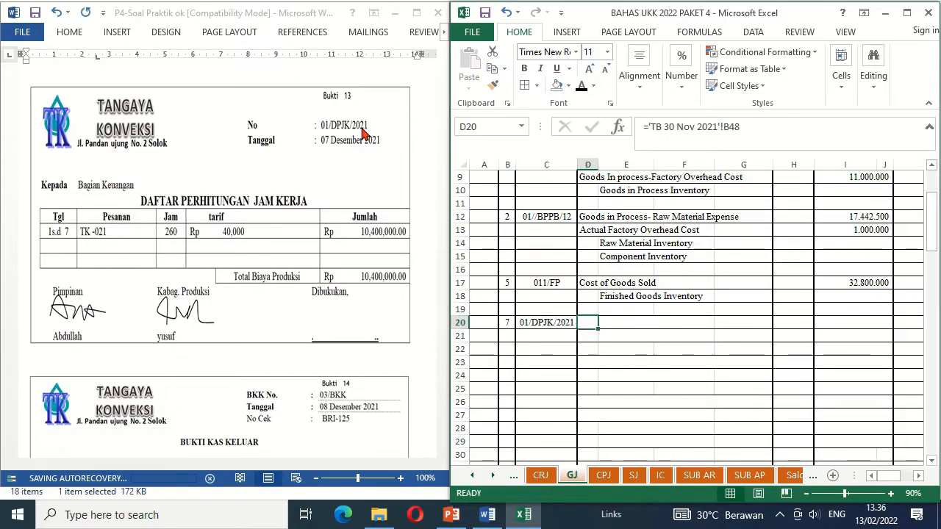
{"action": "left_click", "coordinate": [581, 86]}
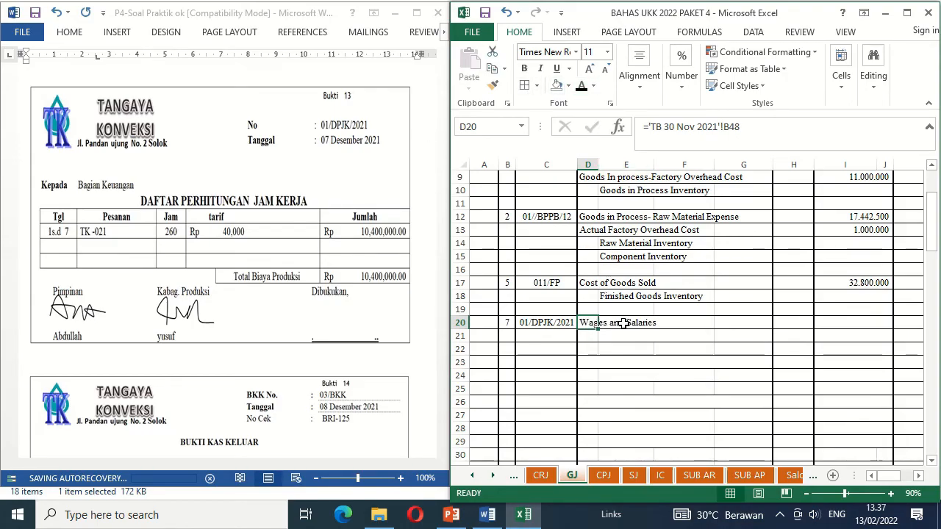
{"action": "left_click", "coordinate": [612, 344]}
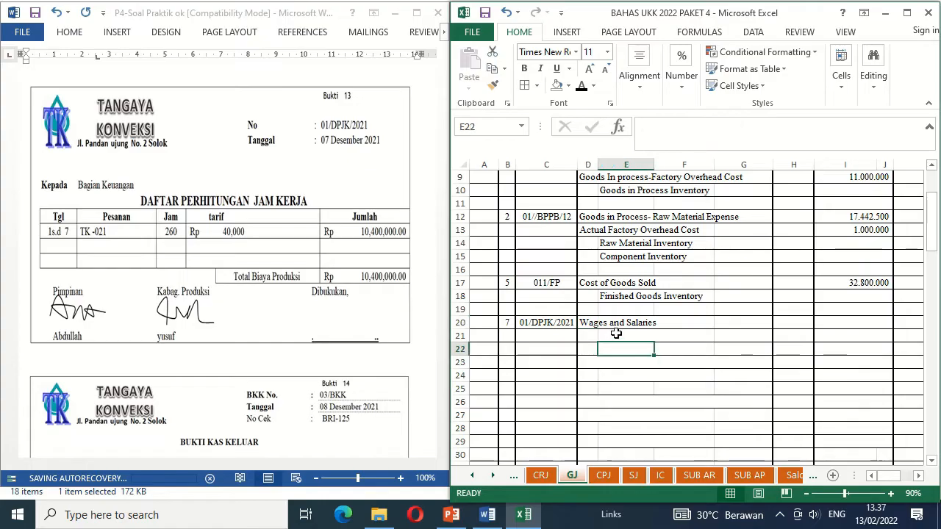
{"action": "left_click", "coordinate": [610, 335]}
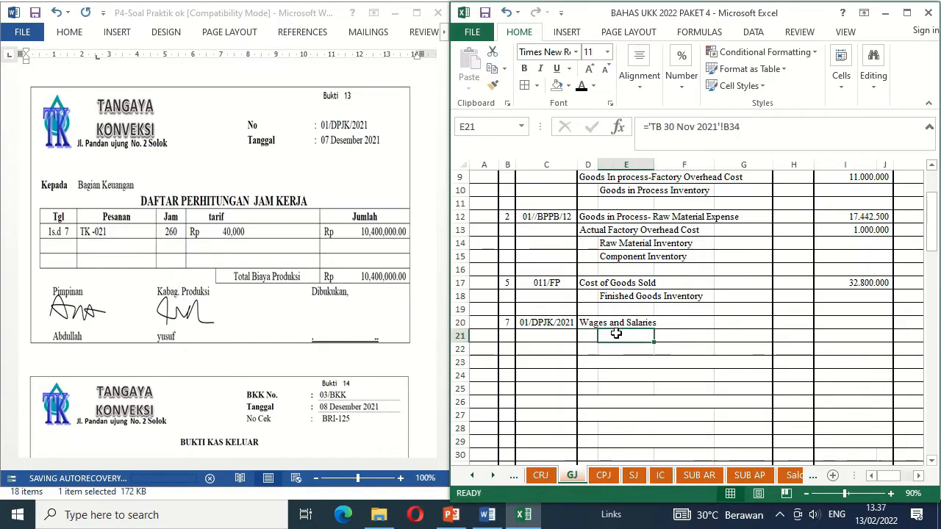
{"action": "left_click", "coordinate": [580, 88]}
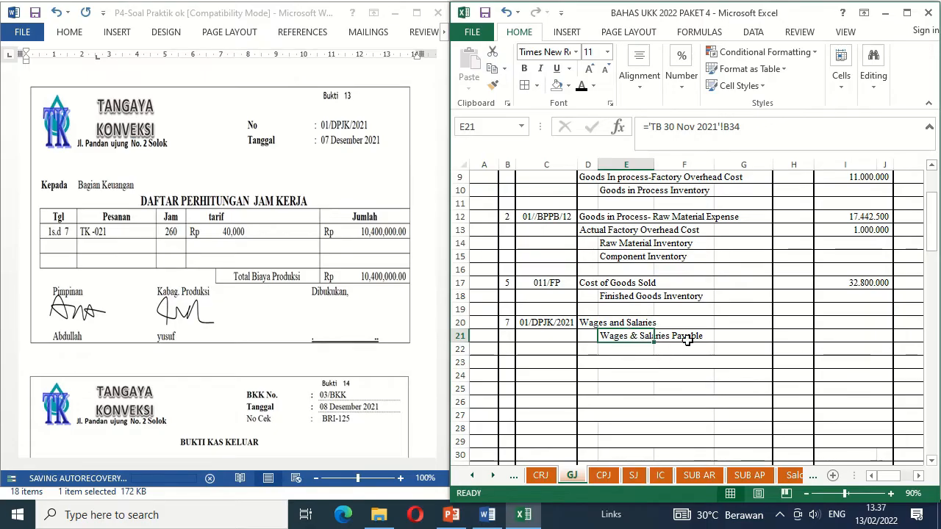
Reveal the 10.400.000 debit in I20 and the matching credit in K21 using the black font.
{"action": "left_click", "coordinate": [837, 324]}
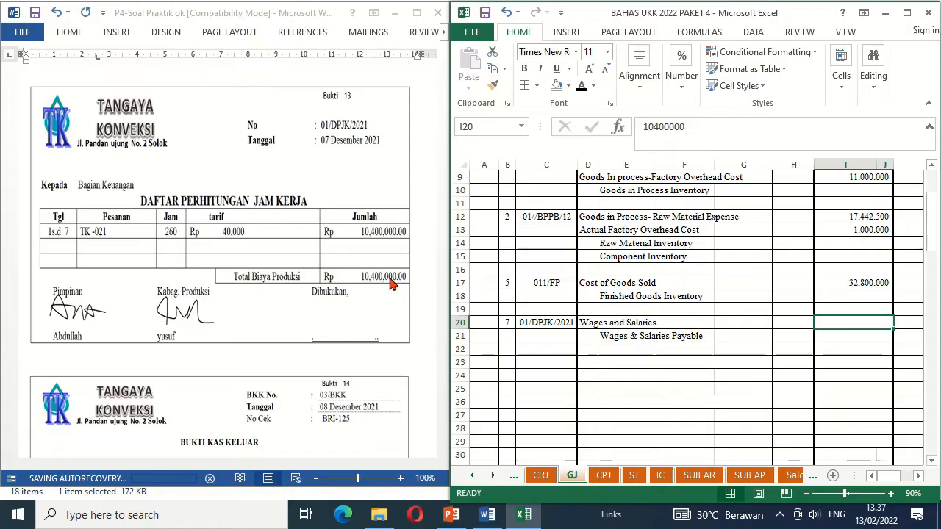
{"action": "left_click", "coordinate": [581, 87]}
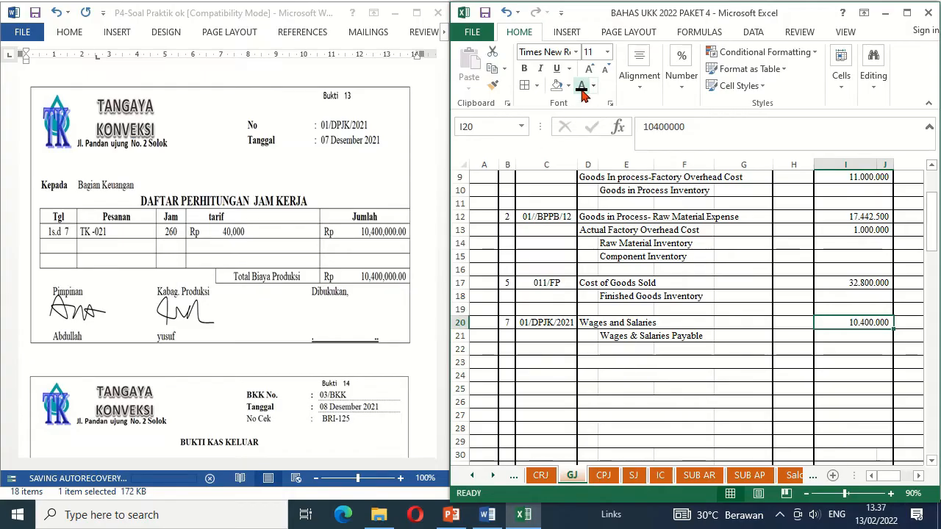
{"action": "key", "text": "Down"}
{"action": "key", "text": "Right"}
{"action": "key", "text": "Right"}
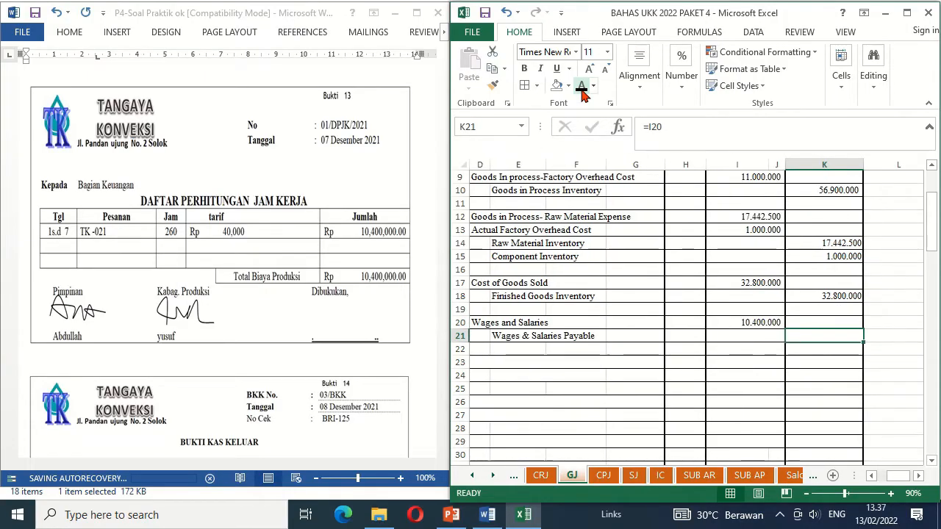
{"action": "left_click", "coordinate": [581, 87]}
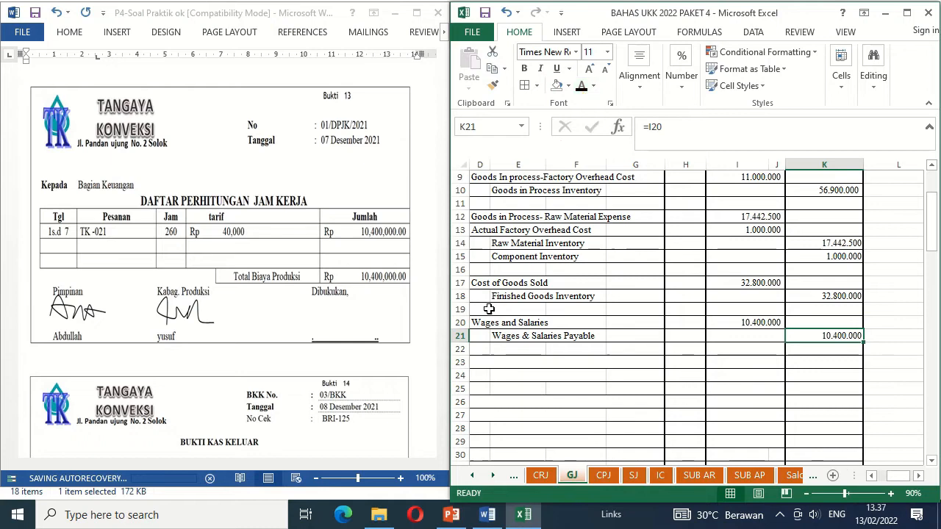
Reveal Goods in Process- Direct Wages Expense in D23 and Wages and Salaries in E24 using the black font.
{"action": "left_click", "coordinate": [479, 360]}
{"action": "scroll", "coordinate": [478, 360], "scroll_direction": "left", "scroll_amount": 1}
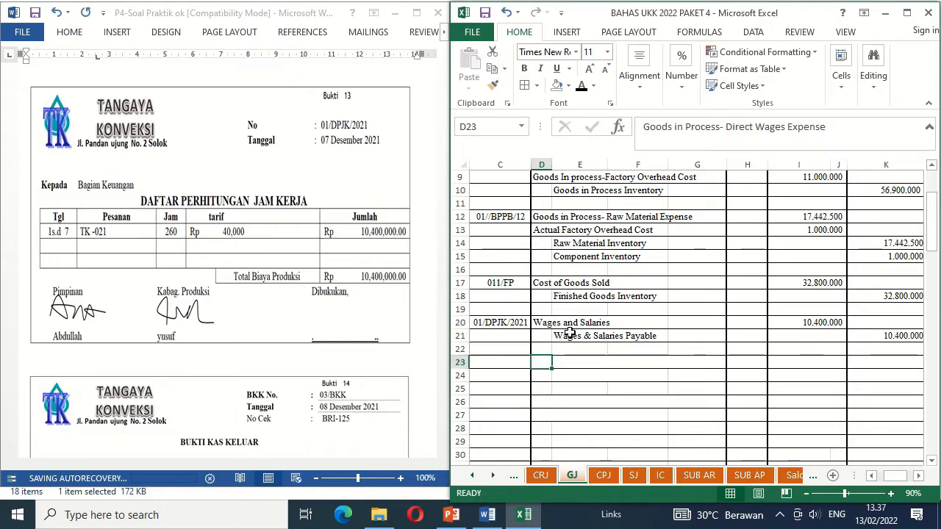
{"action": "left_click", "coordinate": [580, 87]}
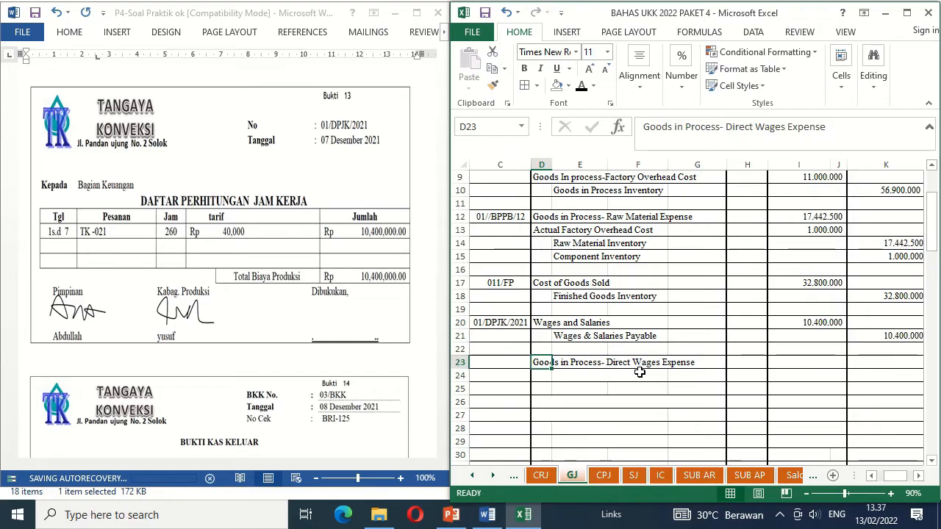
{"action": "left_click", "coordinate": [597, 376]}
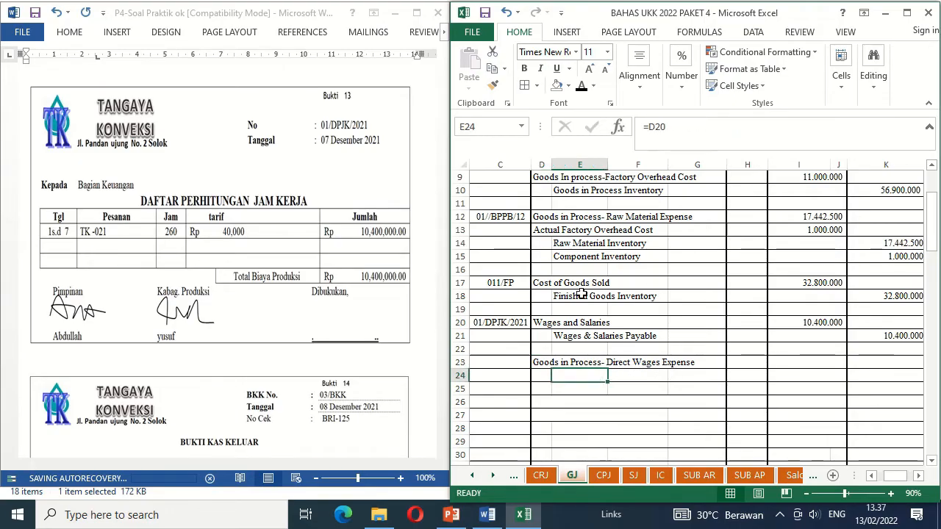
{"action": "type", "text": "=D20"}
{"action": "key", "text": "ctrl+Return"}
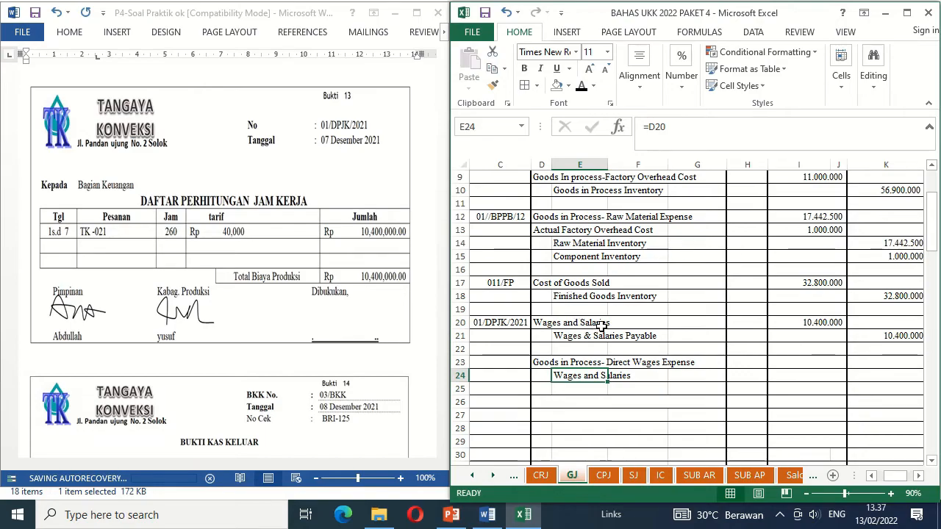
Reveal the 10.400.000 debit in I23 and the matching credit in K24 with the black font.
{"action": "left_click", "coordinate": [800, 359]}
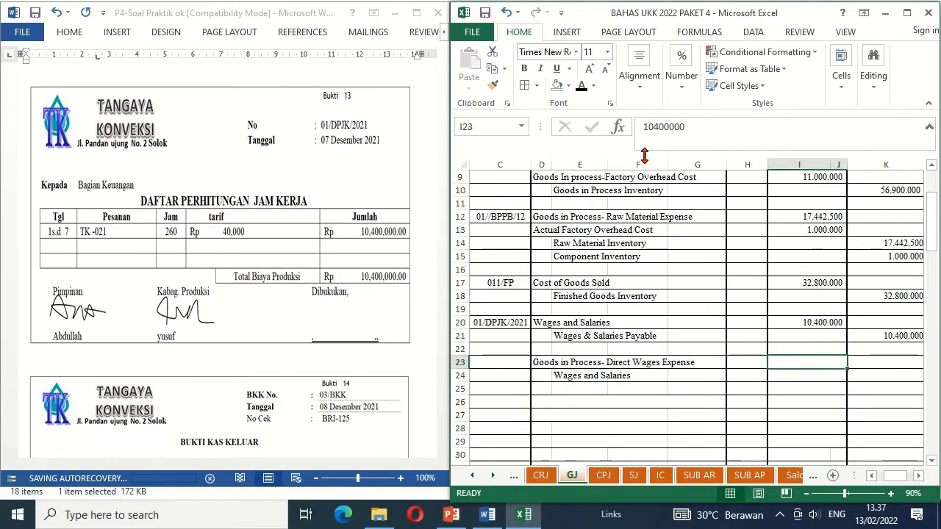
{"action": "left_click", "coordinate": [580, 86]}
{"action": "key", "text": "Return"}
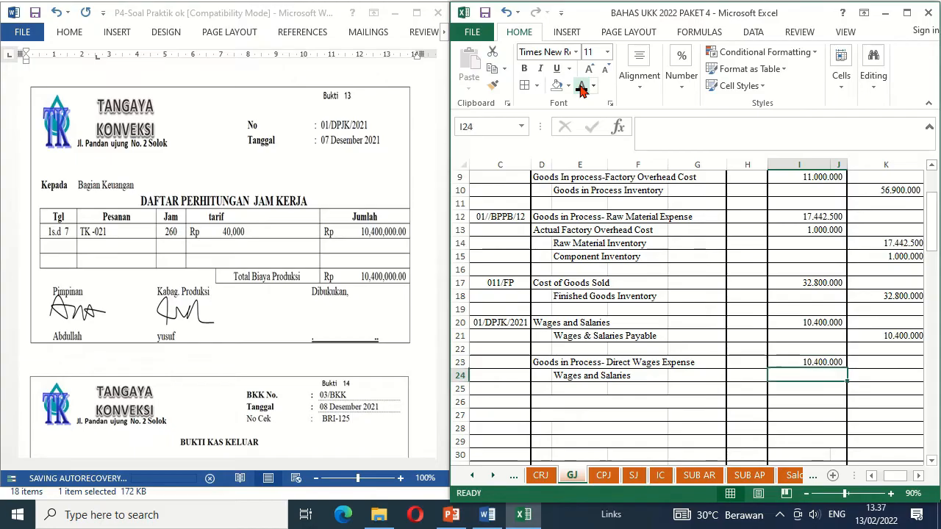
{"action": "key", "text": "Right"}
{"action": "left_click", "coordinate": [580, 87]}
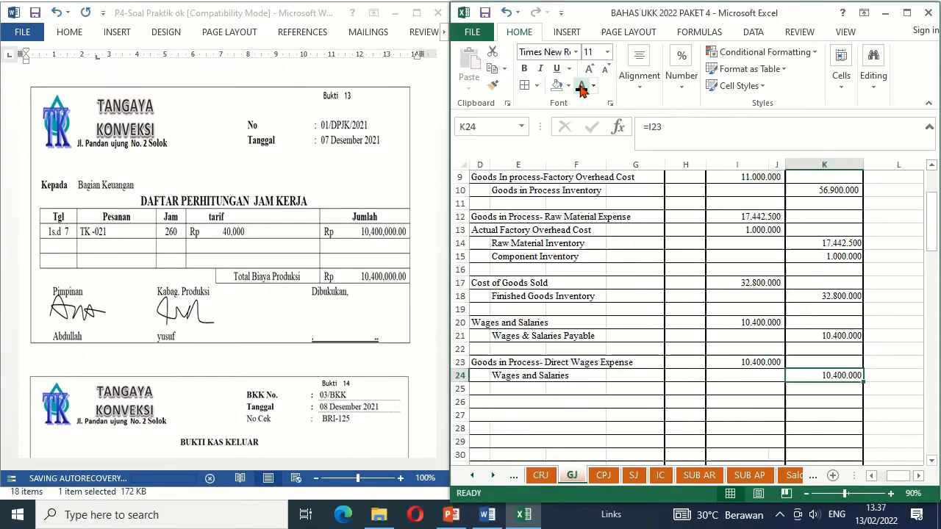
{"action": "key", "text": "Home"}
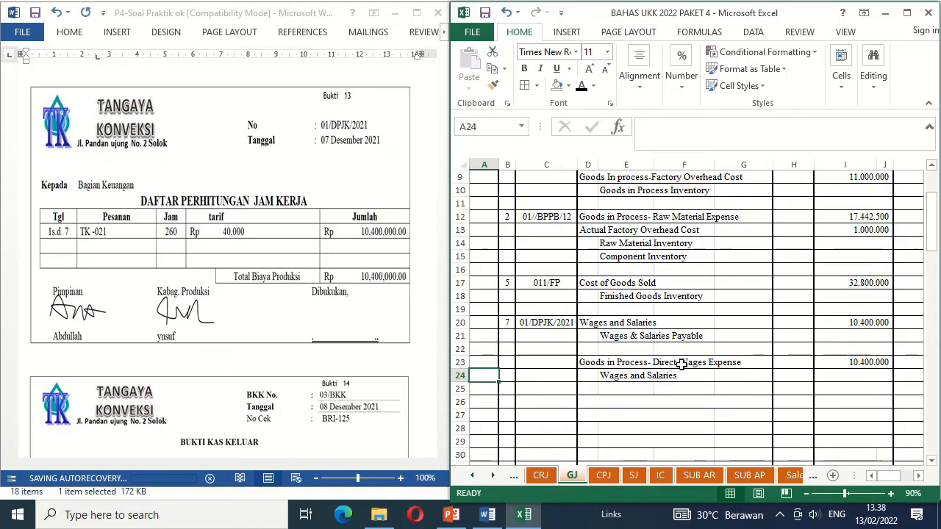
In the Word document, remove the blank shape covering the Dibukukan signature on the Bukti 13 working hours list.
{"action": "left_click", "coordinate": [360, 320]}
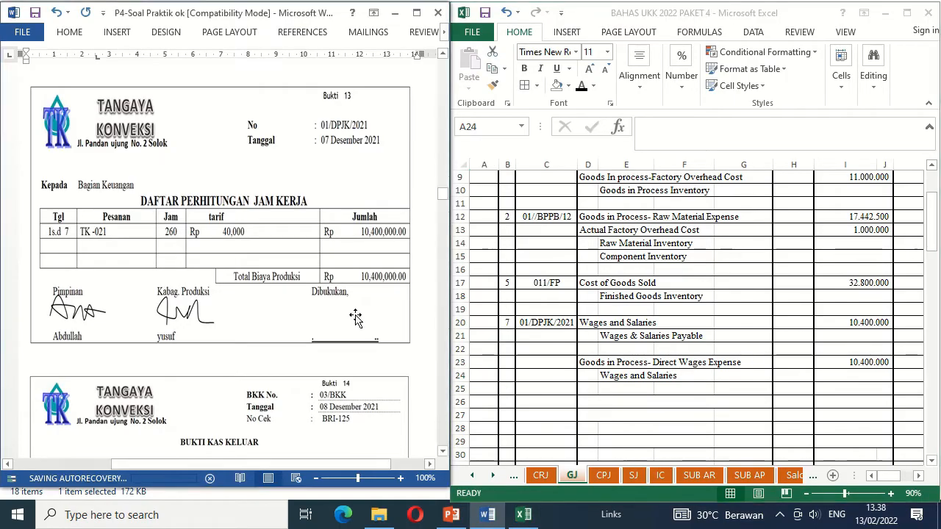
{"action": "left_click", "coordinate": [574, 335]}
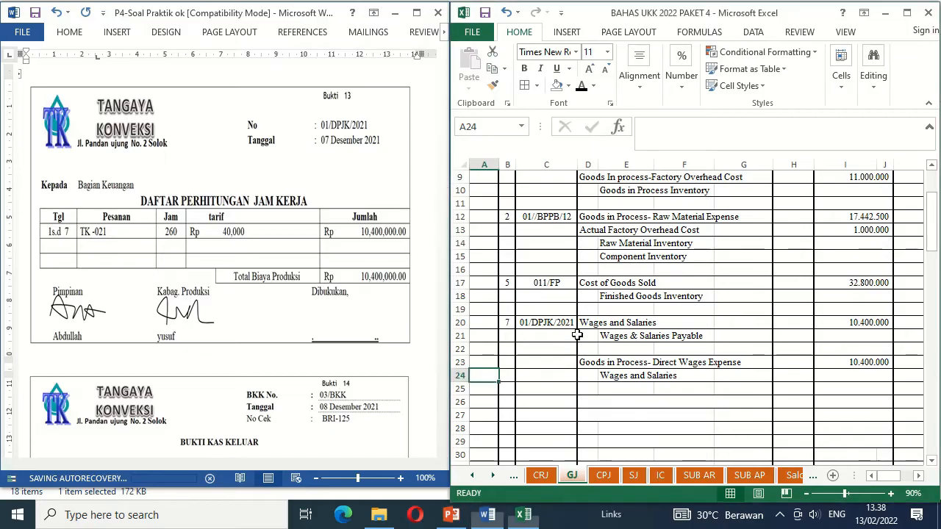
{"action": "left_click", "coordinate": [339, 313]}
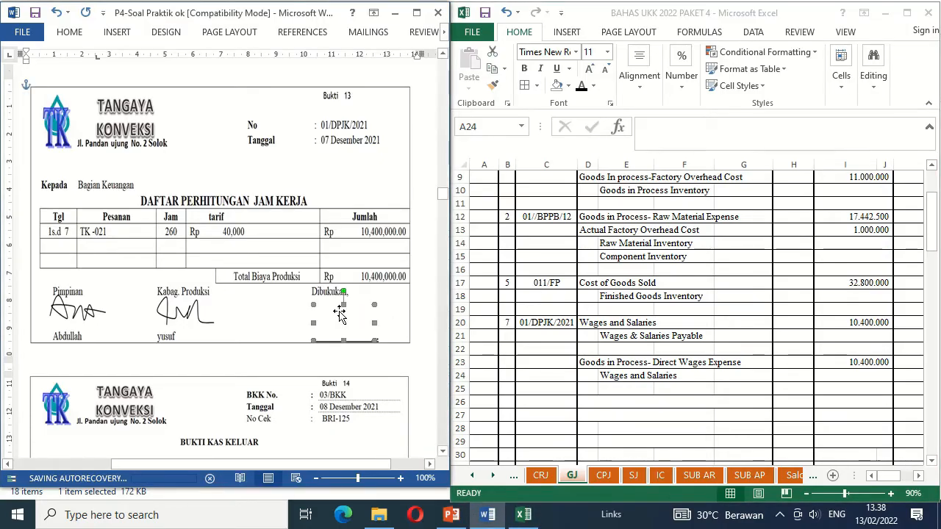
{"action": "key", "text": "Escape"}
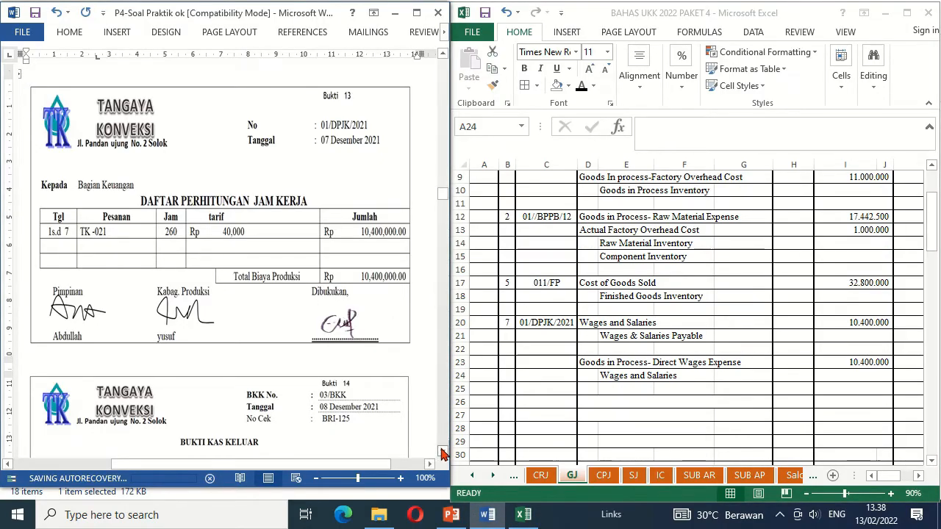
For the Bukti 14 cash payment voucher, reveal day 8 and evidence 03/BKK in row 11 of the workbook's CPJ sheet using a black font.
{"action": "left_click_drag", "start_coordinate": [443, 453], "coordinate": [443, 453]}
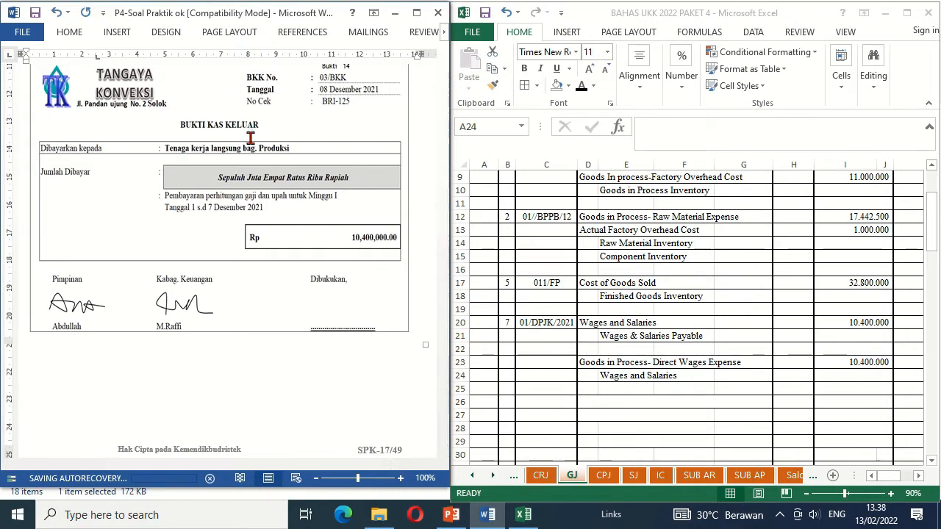
{"action": "left_click", "coordinate": [605, 477]}
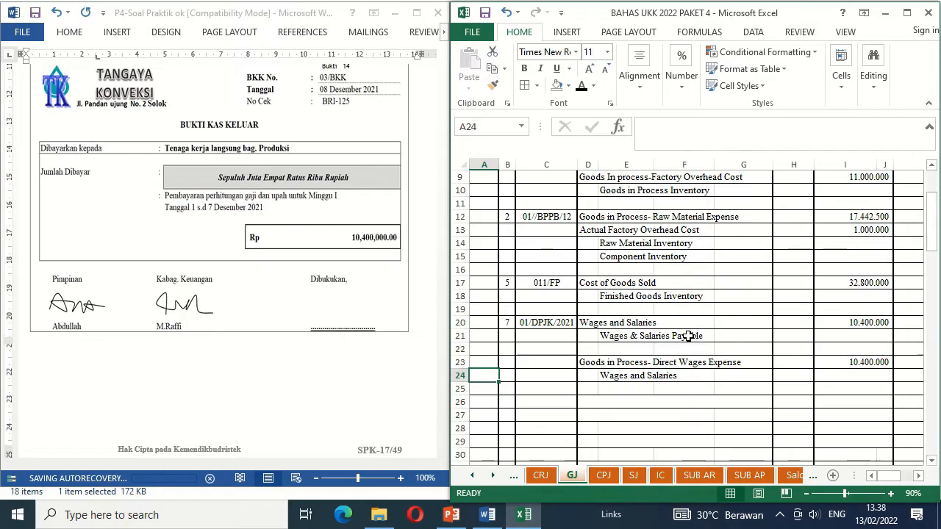
{"action": "left_click", "coordinate": [604, 476]}
{"action": "left_click", "coordinate": [542, 325]}
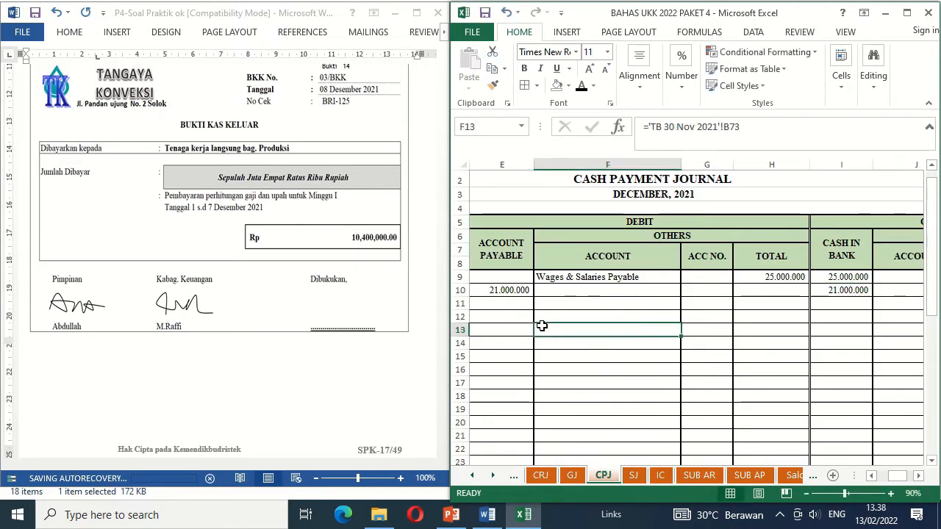
{"action": "key", "text": "Left"}
{"action": "key", "text": "Left"}
{"action": "key", "text": "Left"}
{"action": "key", "text": "Left"}
{"action": "key", "text": "Left"}
{"action": "key", "text": "Up"}
{"action": "key", "text": "Up"}
{"action": "key", "text": "Right"}
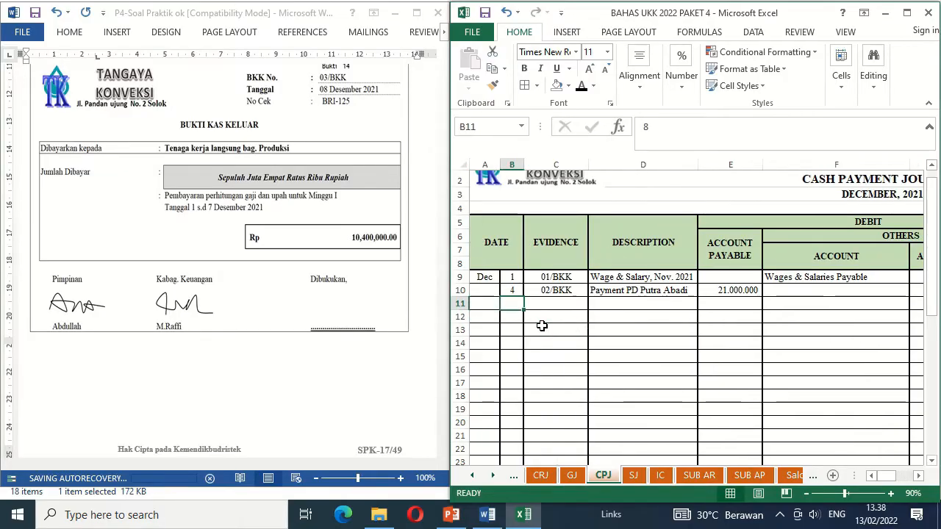
{"action": "left_click", "coordinate": [581, 87]}
{"action": "key", "text": "Right"}
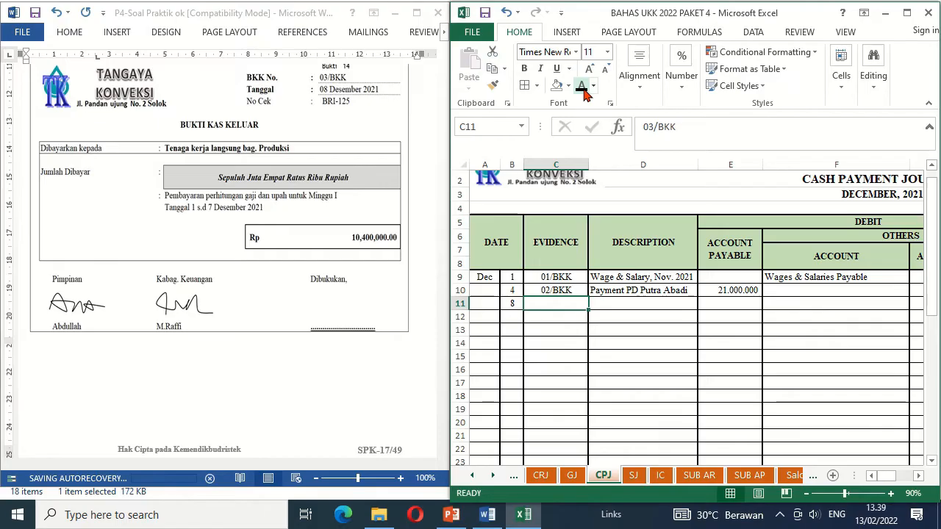
{"action": "left_click", "coordinate": [581, 87]}
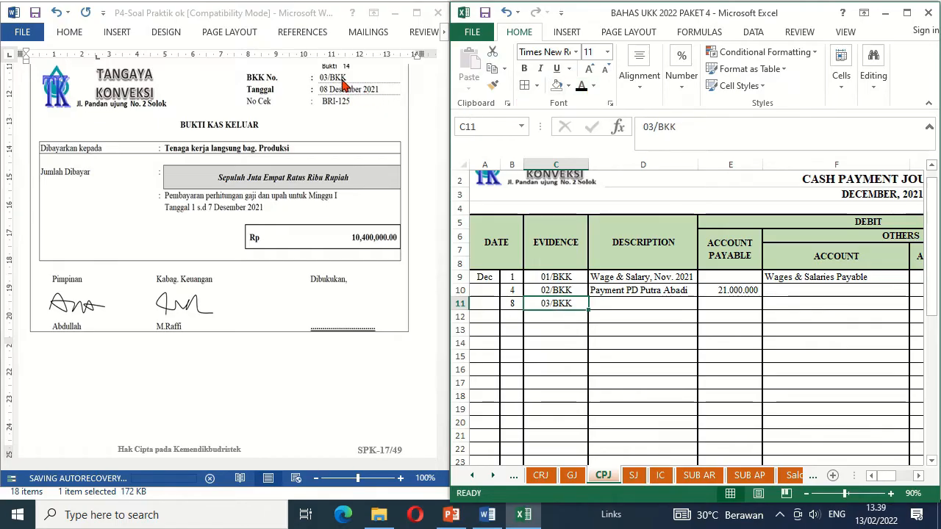
Reveal the description Wage & Salary, Dec 1 and the debit account Wages & Salaries Payable in row 11 with the black font.
{"action": "key", "text": "Right"}
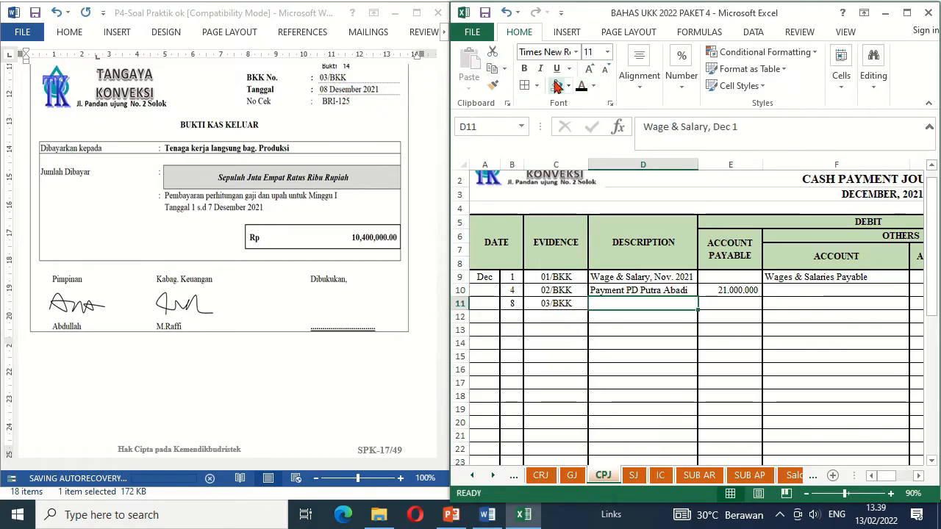
{"action": "left_click", "coordinate": [580, 87]}
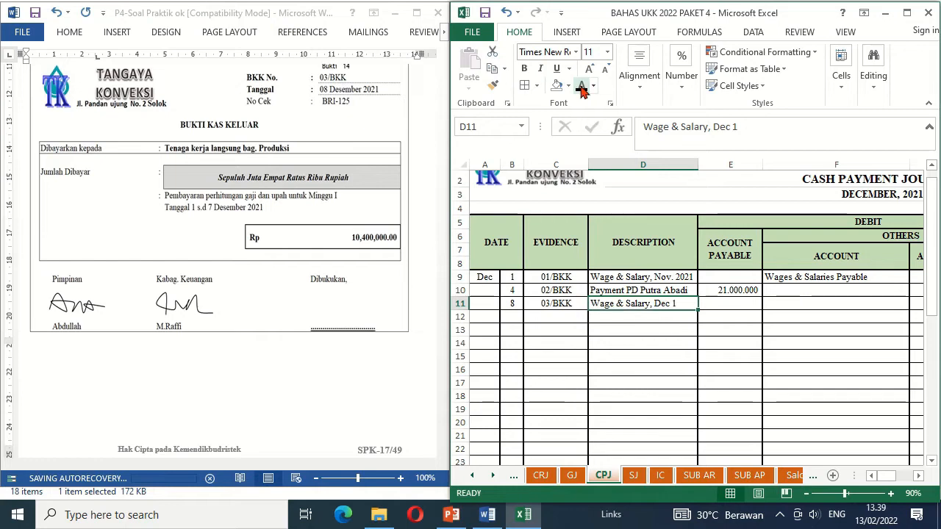
{"action": "key", "text": "Right"}
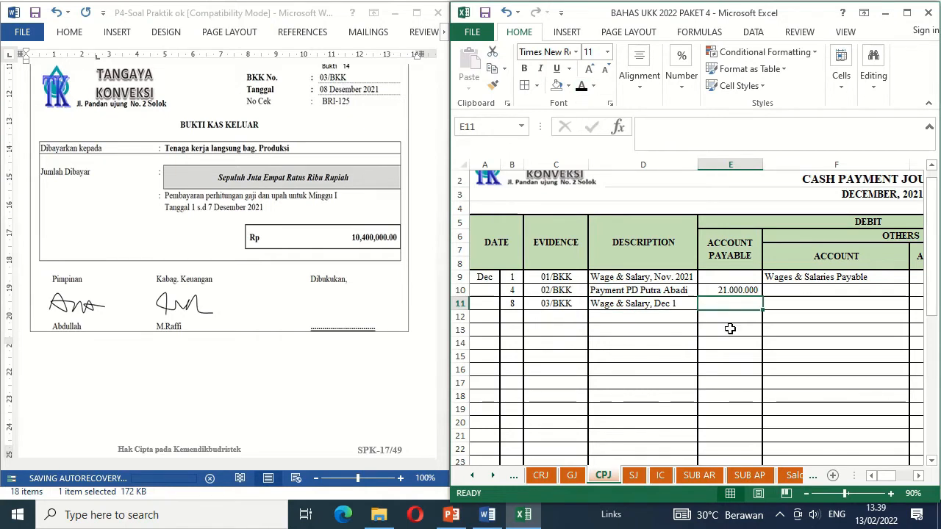
{"action": "key", "text": "Right"}
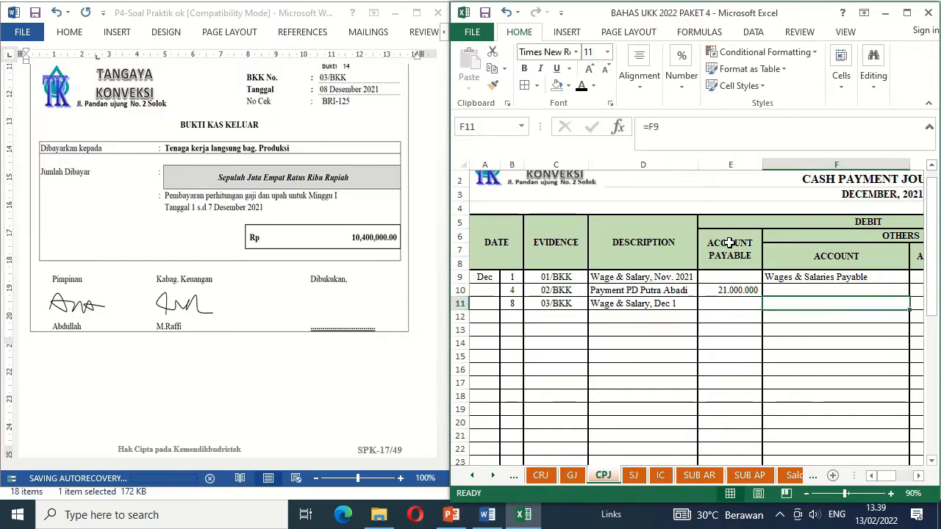
{"action": "left_click", "coordinate": [580, 88]}
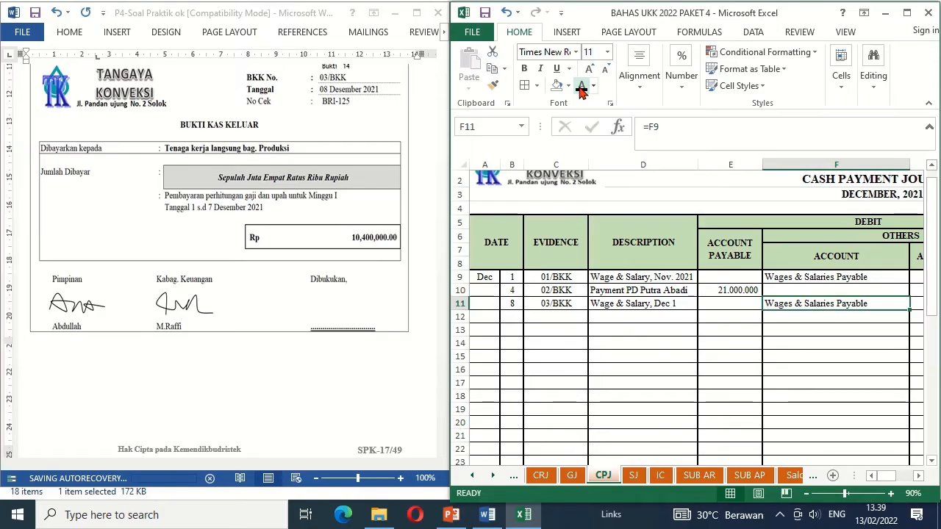
Reveal 10.400.000 in row 11 as both the Others debit total and the Cash in Bank credit using the black font.
{"action": "key", "text": "Right"}
{"action": "key", "text": "Right"}
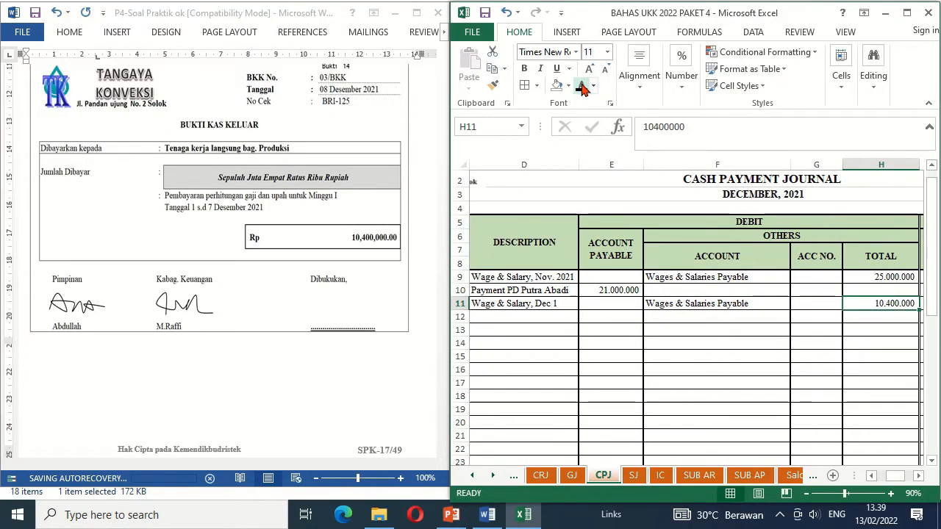
{"action": "key", "text": "Right"}
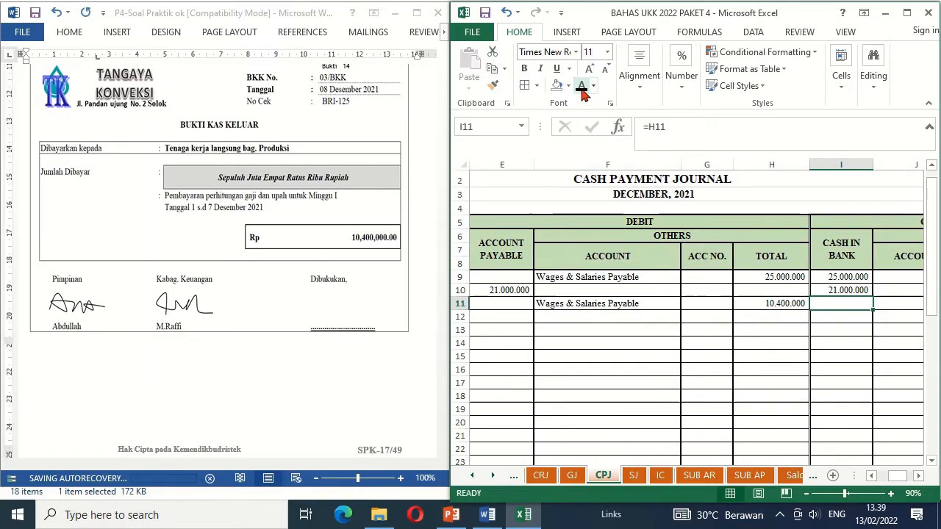
{"action": "left_click", "coordinate": [581, 87]}
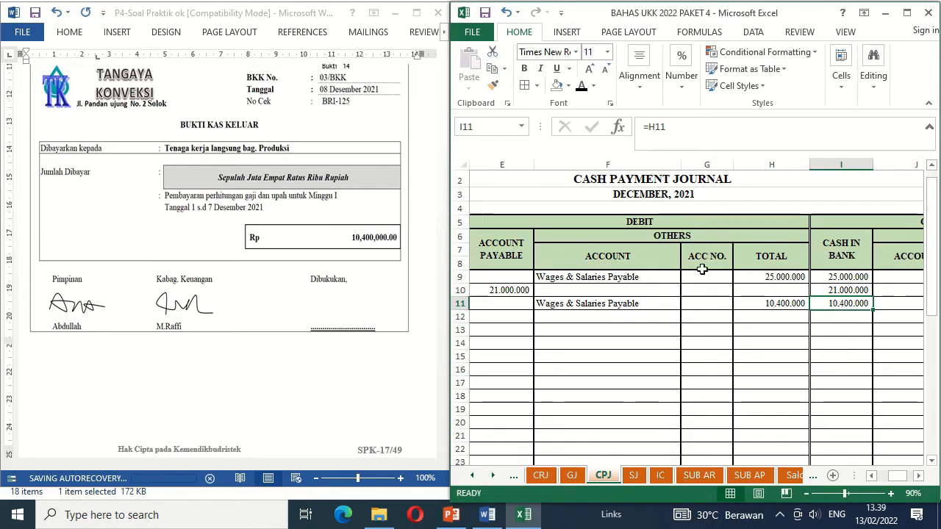
In the Word document, remove the blank shape covering the Dibukukan signature on the Bukti 14 cash payment voucher.
{"action": "left_click", "coordinate": [585, 301]}
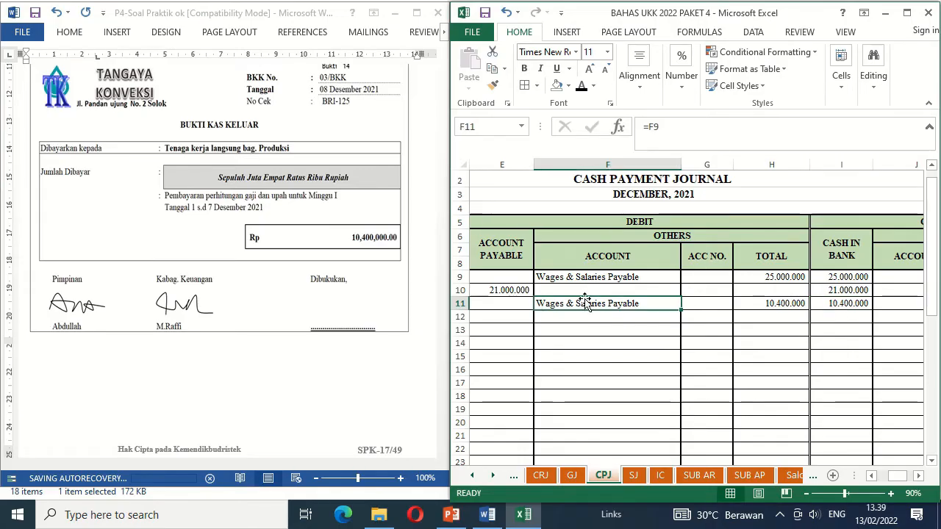
{"action": "left_click", "coordinate": [346, 300]}
{"action": "left_click", "coordinate": [363, 314]}
{"action": "key", "text": "Delete"}
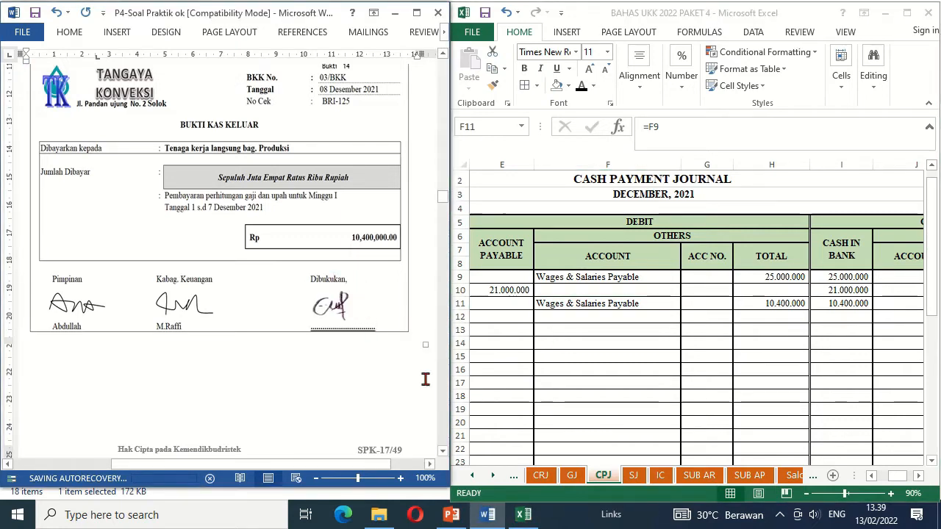
For the Bukti 15 material requisition, reveal day 10 and evidence 02/BPPB/12 in row 26 of the workbook's GJ sheet using a black font.
{"action": "left_click", "coordinate": [443, 451]}
{"action": "left_click_drag", "start_coordinate": [442, 451], "coordinate": [442, 451]}
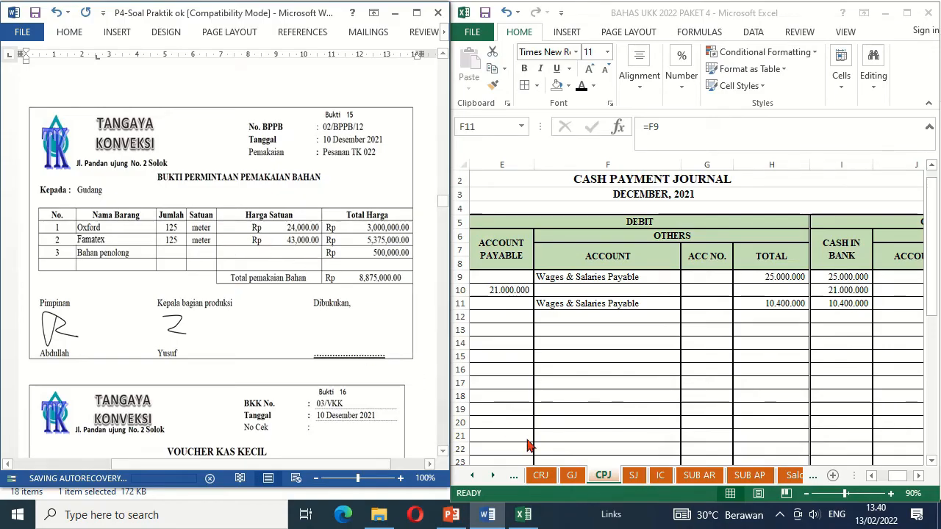
{"action": "left_click", "coordinate": [573, 478]}
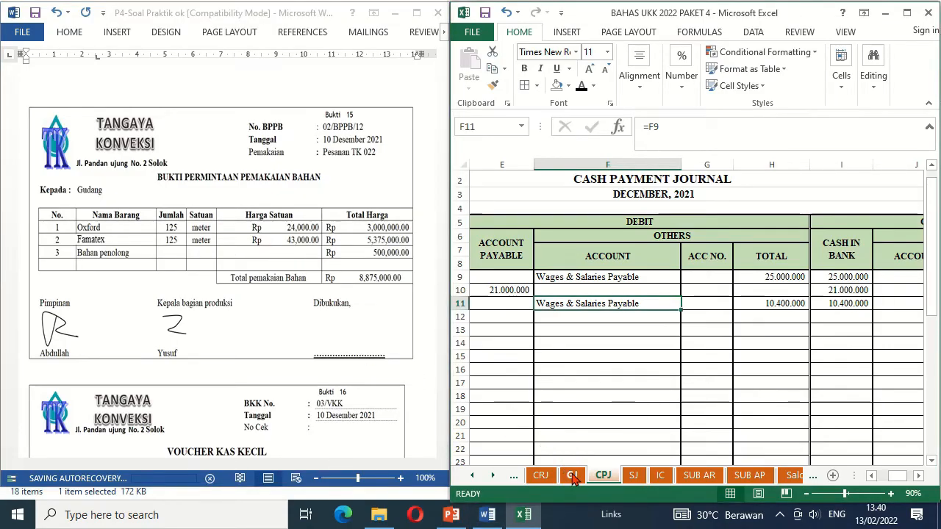
{"action": "left_click", "coordinate": [573, 478]}
{"action": "left_click", "coordinate": [552, 414]}
{"action": "key", "text": "Down"}
{"action": "key", "text": "Down"}
{"action": "key", "text": "Down"}
{"action": "key", "text": "Down"}
{"action": "key", "text": "Down"}
{"action": "key", "text": "Down"}
{"action": "key", "text": "Down"}
{"action": "key", "text": "Down"}
{"action": "key", "text": "Down"}
{"action": "key", "text": "Down"}
{"action": "key", "text": "Down"}
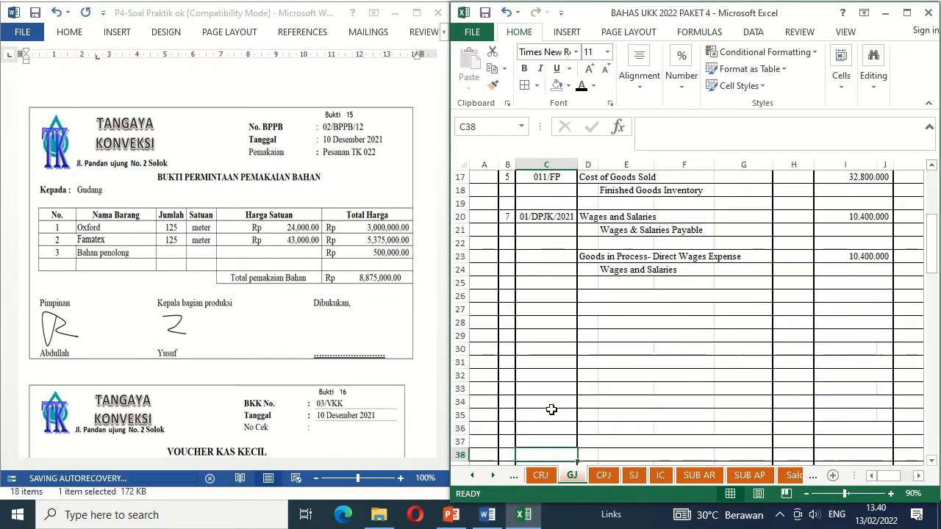
{"action": "left_click", "coordinate": [508, 296]}
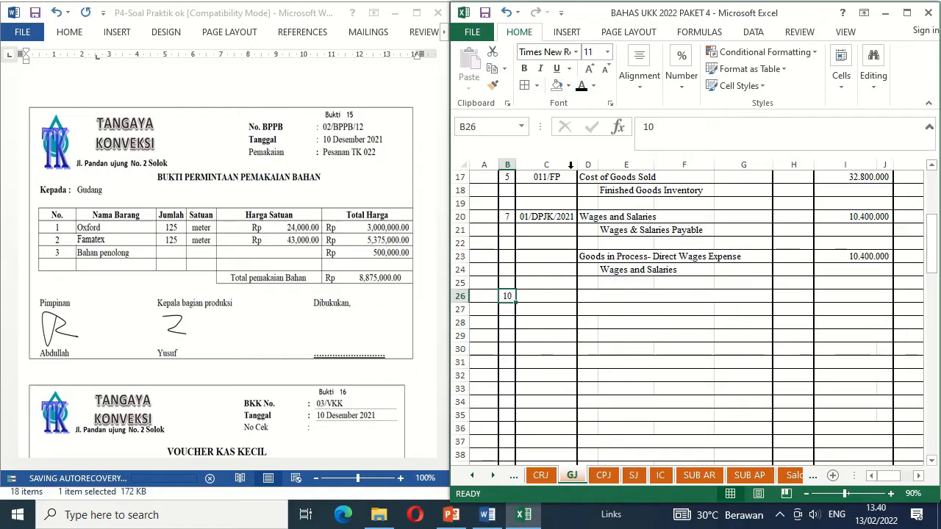
{"action": "left_click", "coordinate": [536, 295]}
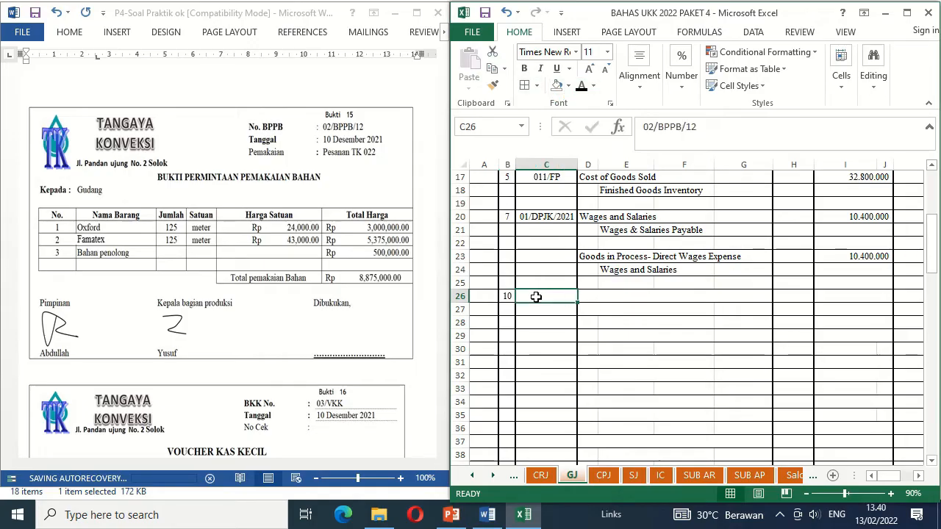
{"action": "left_click", "coordinate": [581, 86]}
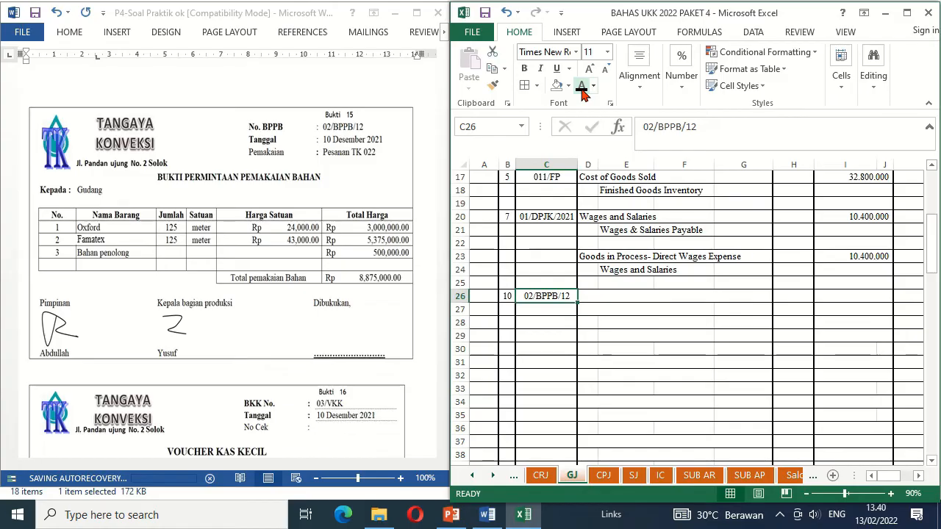
Reveal the debit accounts Goods in Process- Raw Material Expense and Actual Factory Overhead Cost in rows 26 and 27 with the black font.
{"action": "left_click", "coordinate": [587, 297]}
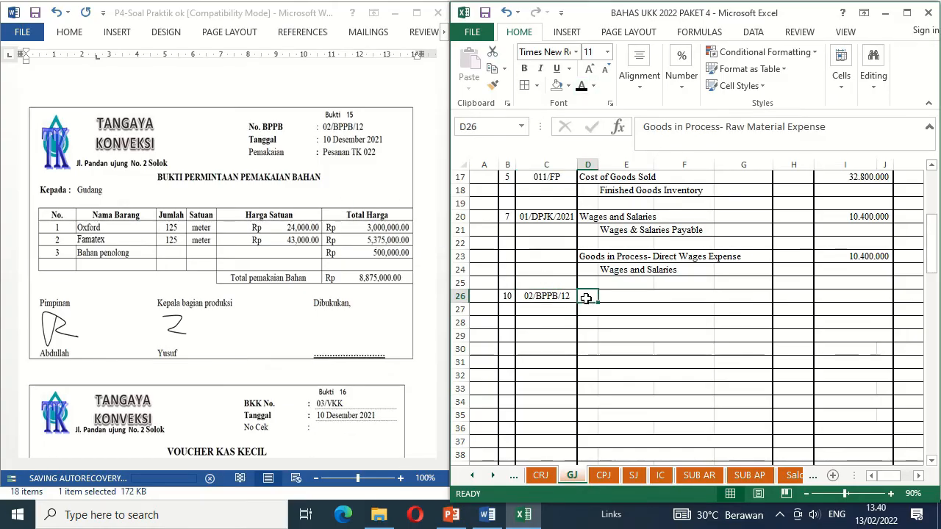
{"action": "left_click_drag", "start_coordinate": [586, 297], "coordinate": [587, 309]}
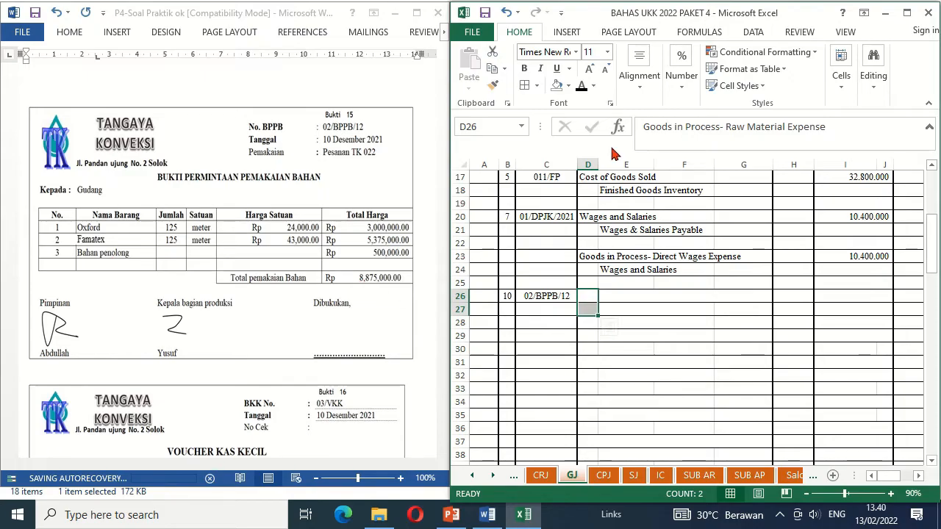
{"action": "left_click", "coordinate": [581, 86]}
{"action": "key", "text": "Down"}
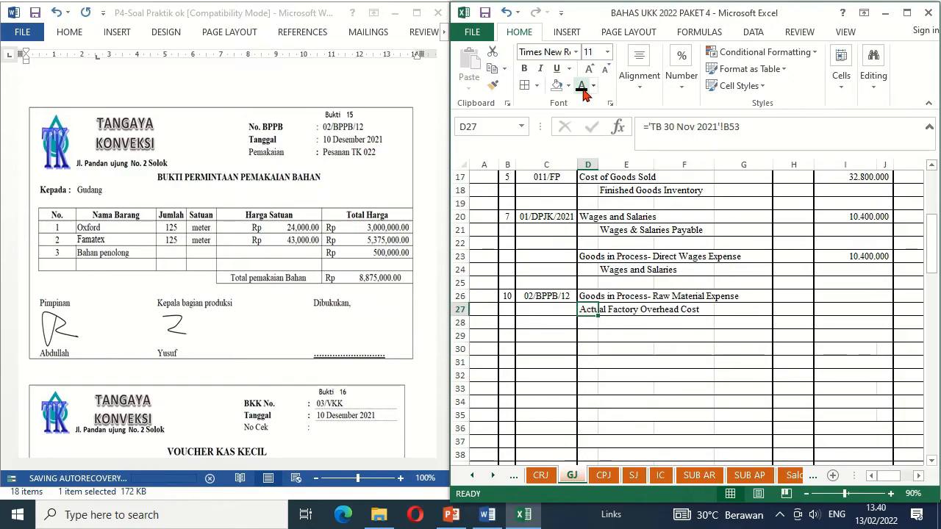
{"action": "key", "text": "Up"}
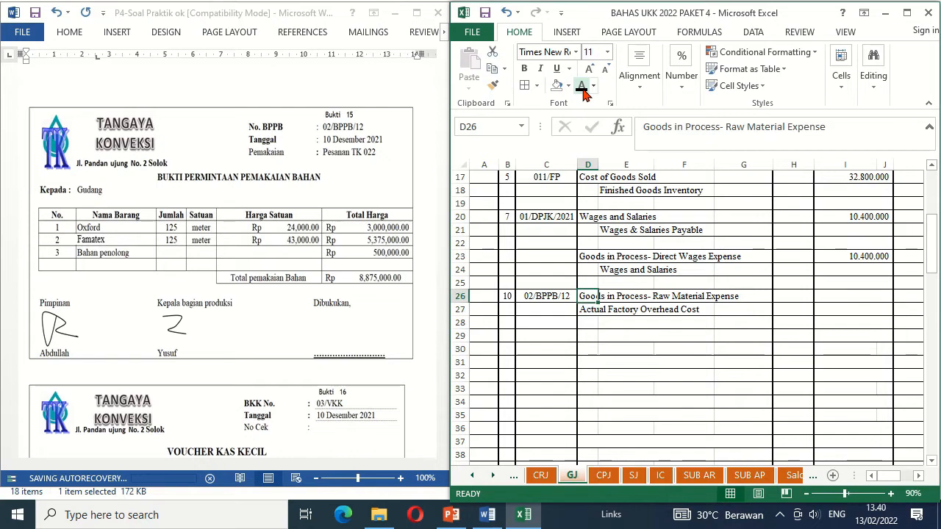
{"action": "key", "text": "Down"}
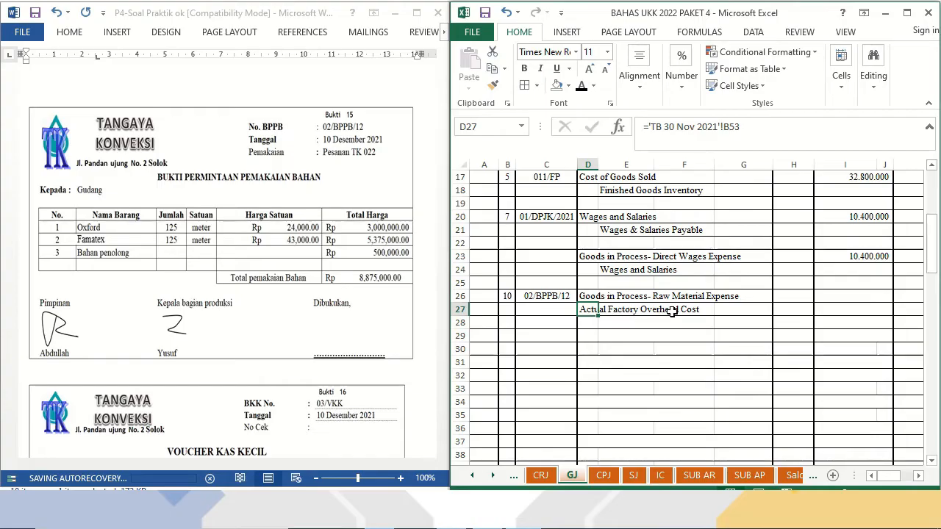
Reveal the debit amounts 8.375.000 in row 26 and 500.000 in row 27 using the black font.
{"action": "left_click", "coordinate": [842, 296]}
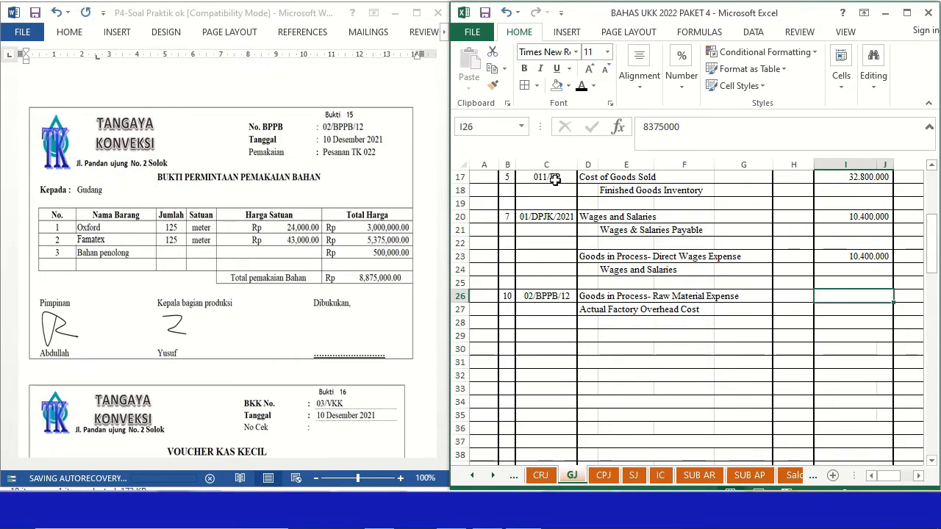
{"action": "left_click", "coordinate": [581, 86]}
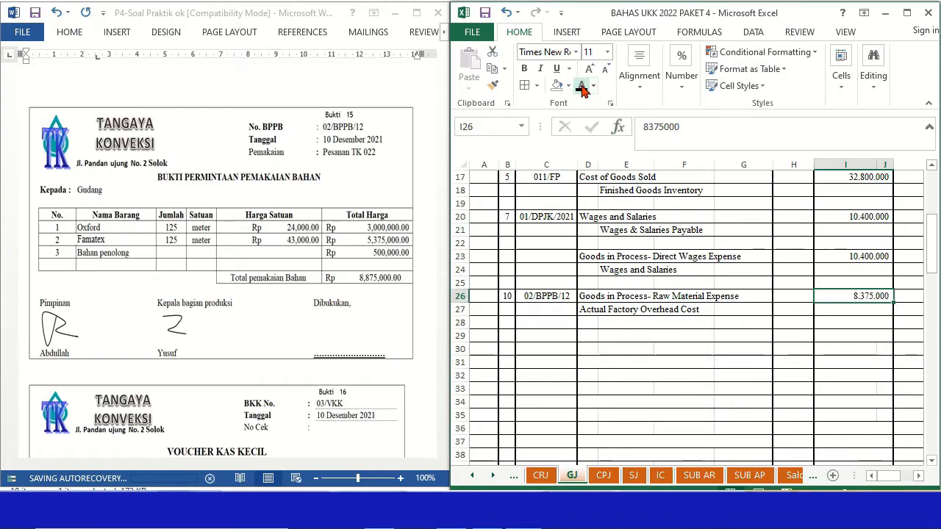
{"action": "key", "text": "Down"}
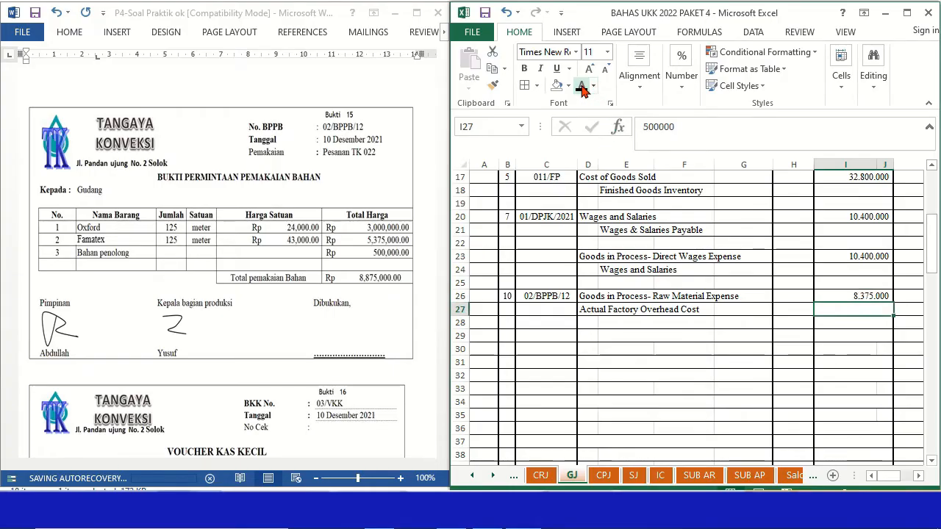
{"action": "left_click", "coordinate": [581, 87]}
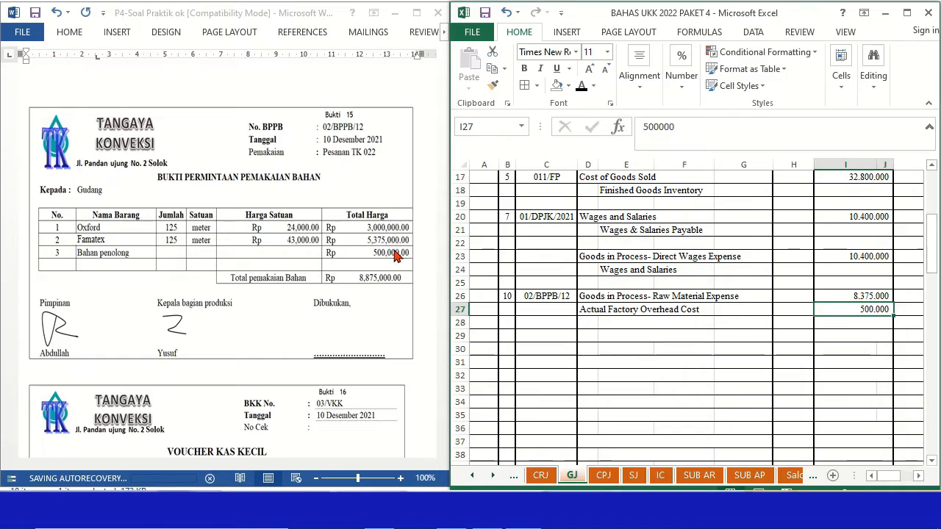
Reveal the credit accounts Raw Material Inventory and Component Inventory in rows 28 and 29 with the black font.
{"action": "key", "text": "Right"}
{"action": "key", "text": "Down"}
{"action": "key", "text": "Left"}
{"action": "key", "text": "Left"}
{"action": "key", "text": "Left"}
{"action": "key", "text": "Left"}
{"action": "key", "text": "Left"}
{"action": "key", "text": "Left"}
{"action": "key", "text": "Right"}
{"action": "key", "text": "shift+Down"}
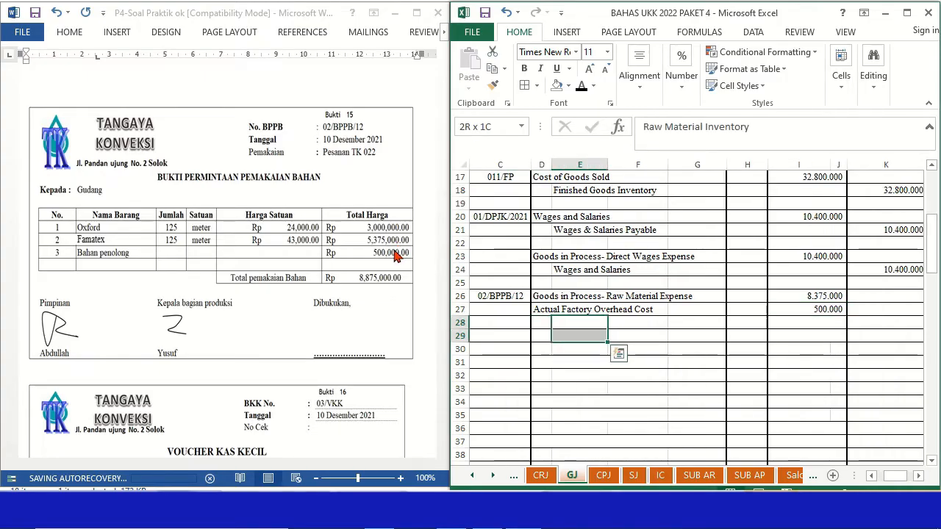
{"action": "left_click", "coordinate": [581, 87]}
{"action": "key", "text": "Down"}
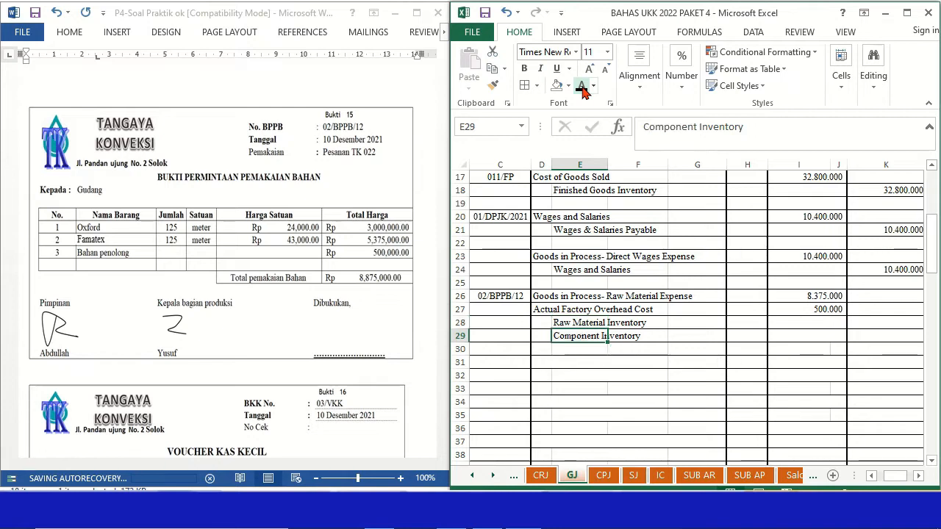
{"action": "key", "text": "Up"}
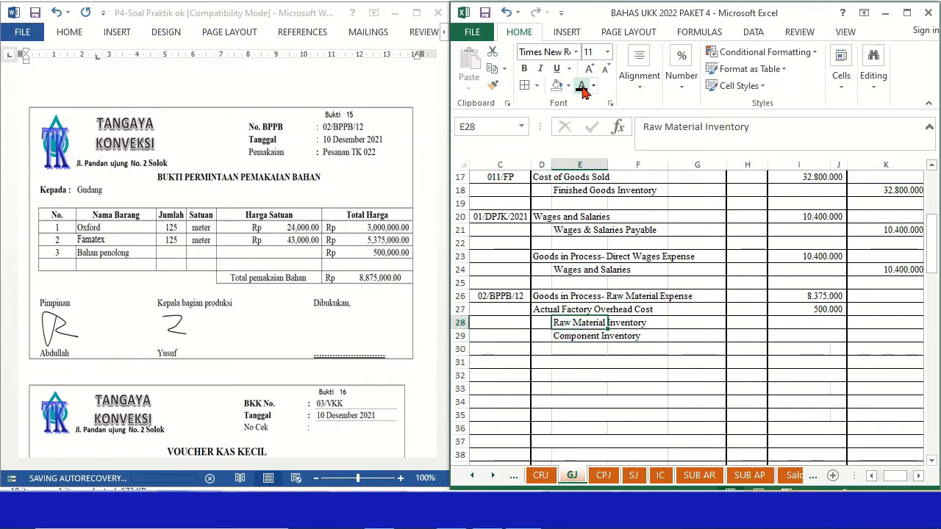
Apply the black font color to the credit amounts in K28:K29 for Raw Material Inventory and Component Inventory.
{"action": "key", "text": "Down"}
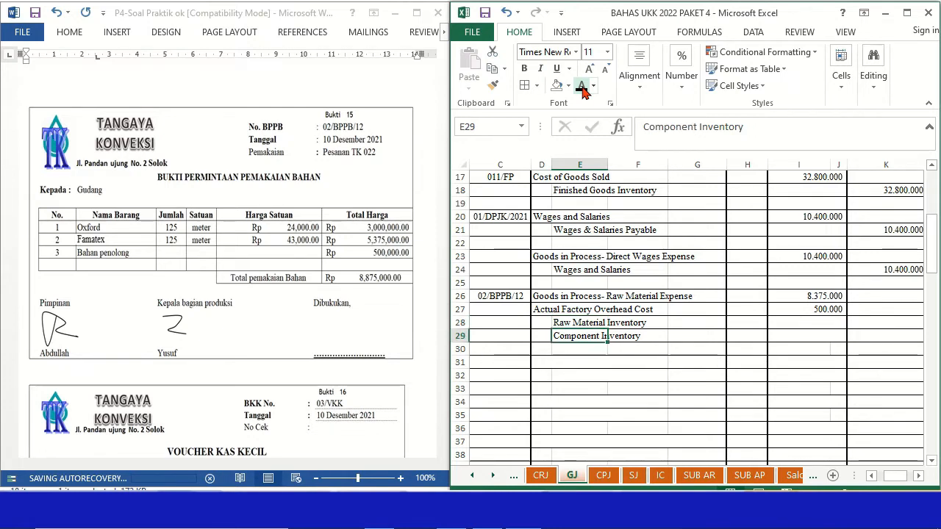
{"action": "key", "text": "Right"}
{"action": "key", "text": "Right"}
{"action": "key", "text": "Right"}
{"action": "key", "text": "Right"}
{"action": "key", "text": "Right"}
{"action": "key", "text": "Right"}
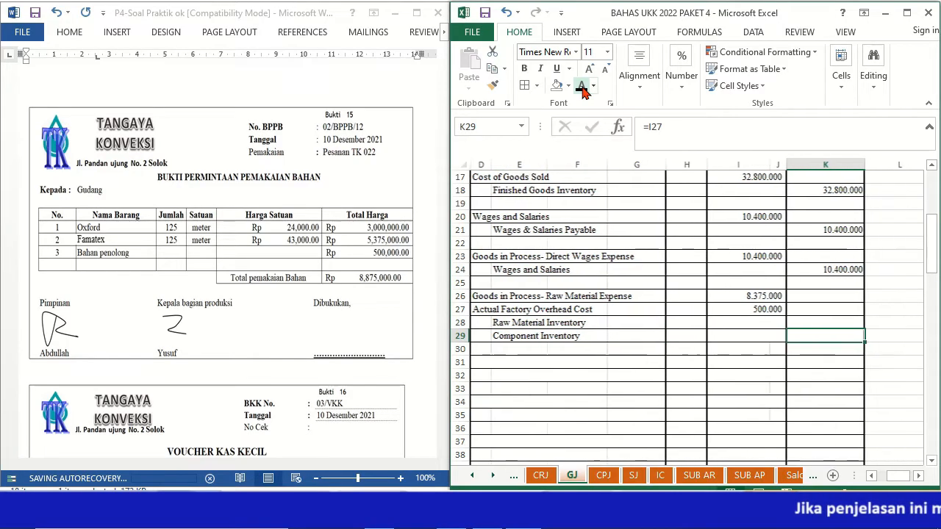
{"action": "key", "text": "shift+Up"}
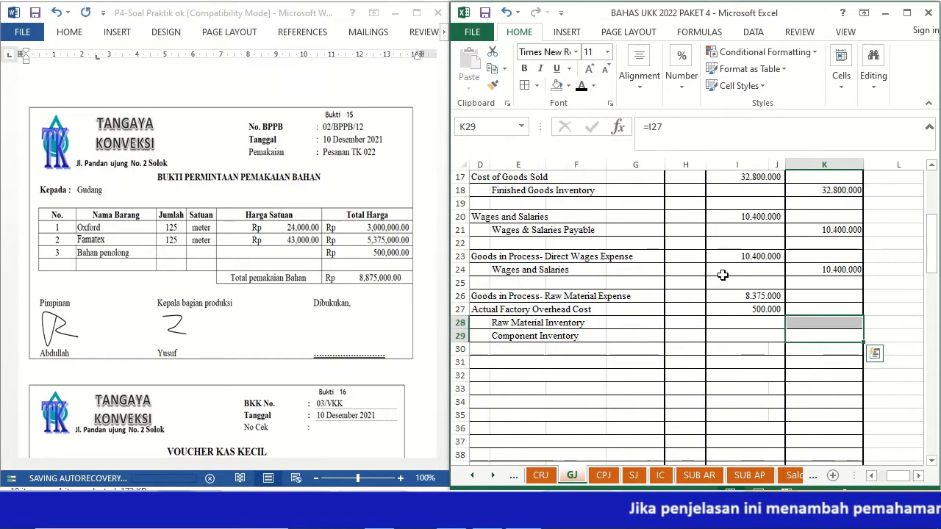
{"action": "left_click", "coordinate": [582, 86]}
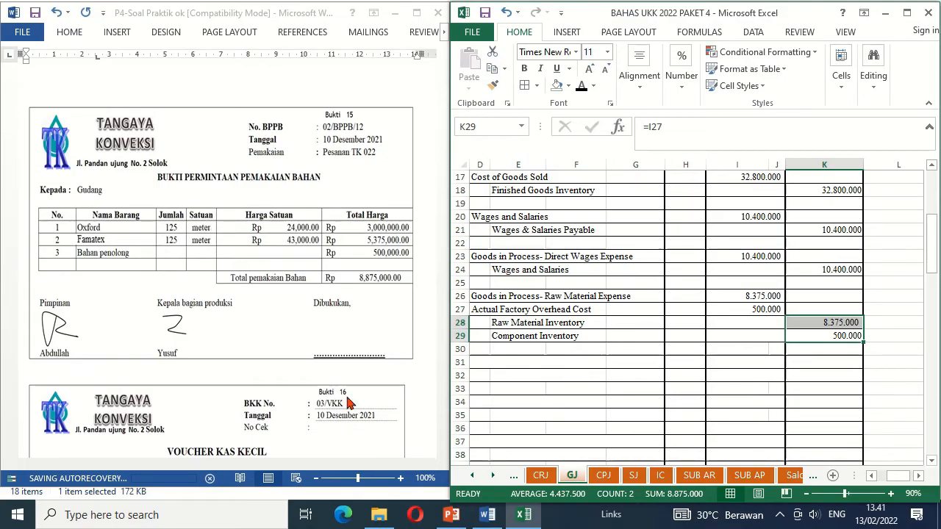
On the IC sheet, apply the black font color to the date in B31 of the OXFORD inventory card.
{"action": "left_click", "coordinate": [660, 475]}
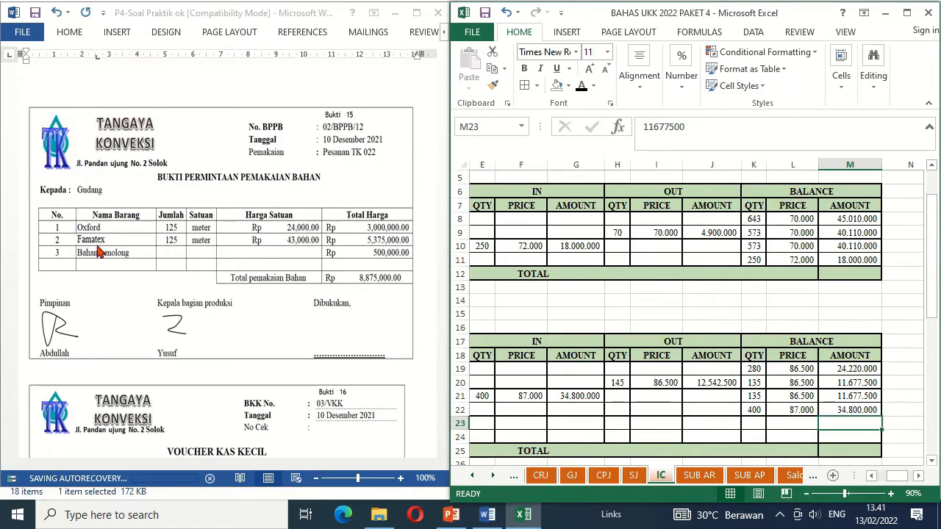
{"action": "left_click", "coordinate": [531, 316]}
{"action": "key", "text": "Home"}
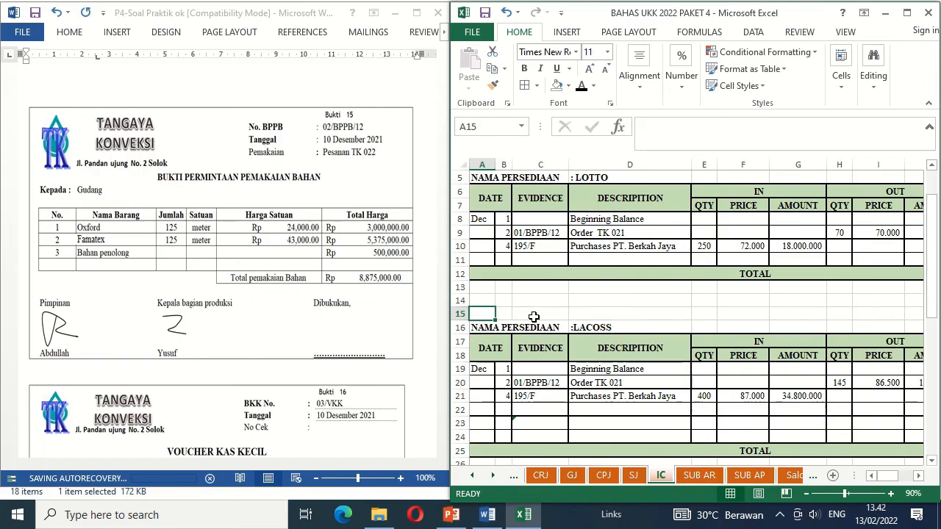
{"action": "key", "text": "Down"}
{"action": "key", "text": "Down"}
{"action": "key", "text": "Down"}
{"action": "key", "text": "Down"}
{"action": "key", "text": "Down"}
{"action": "key", "text": "Down"}
{"action": "key", "text": "Down"}
{"action": "key", "text": "Down"}
{"action": "key", "text": "Down"}
{"action": "key", "text": "Down"}
{"action": "key", "text": "Down"}
{"action": "key", "text": "Down"}
{"action": "key", "text": "Down"}
{"action": "key", "text": "Down"}
{"action": "key", "text": "Down"}
{"action": "key", "text": "Down"}
{"action": "key", "text": "Down"}
{"action": "key", "text": "Down"}
{"action": "key", "text": "Down"}
{"action": "key", "text": "Down"}
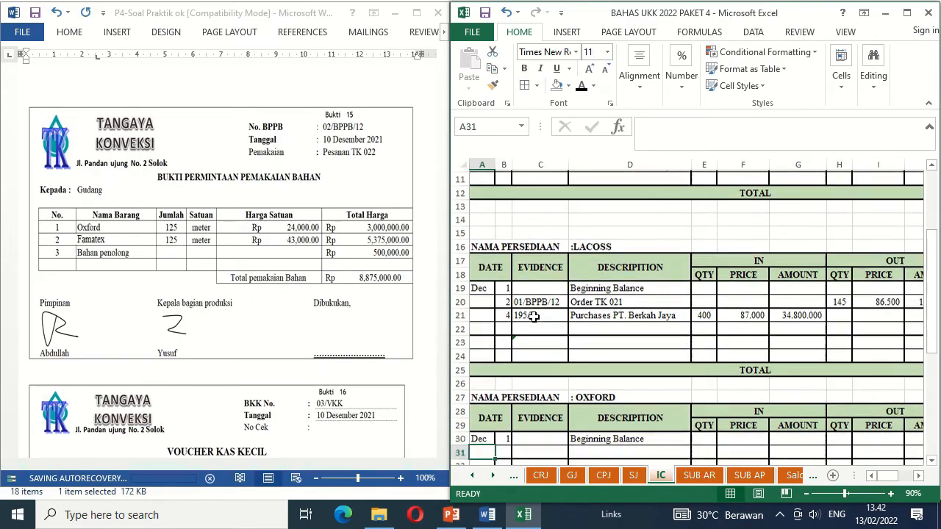
{"action": "key", "text": "Up"}
{"action": "key", "text": "Up"}
{"action": "key", "text": "Up"}
{"action": "key", "text": "Up"}
{"action": "key", "text": "Up"}
{"action": "key", "text": "Up"}
{"action": "key", "text": "Up"}
{"action": "key", "text": "Up"}
{"action": "key", "text": "Up"}
{"action": "key", "text": "Up"}
{"action": "key", "text": "Up"}
{"action": "key", "text": "Up"}
{"action": "key", "text": "Up"}
{"action": "key", "text": "Right"}
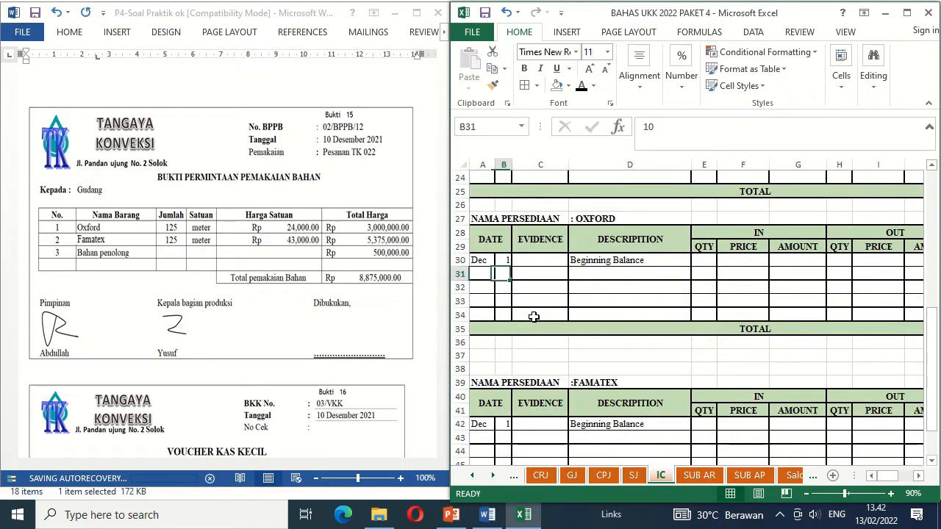
{"action": "left_click", "coordinate": [581, 86]}
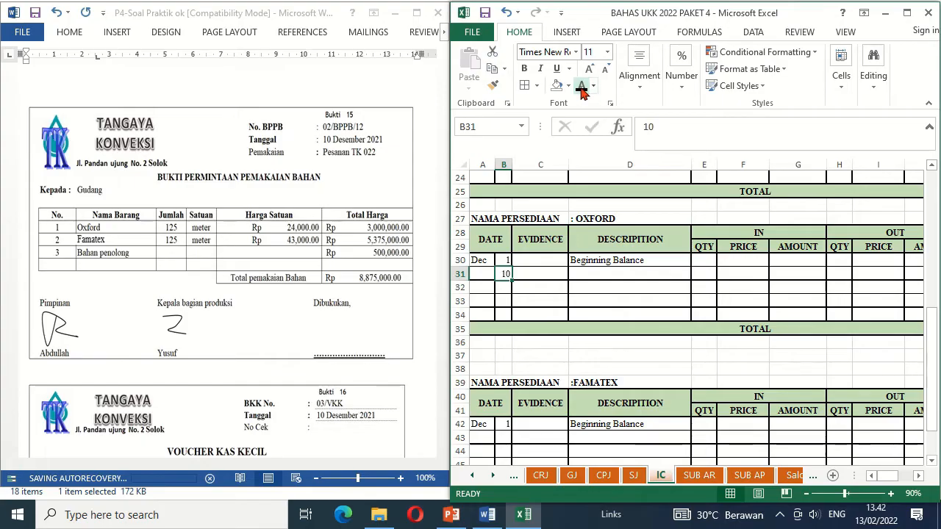
Apply the black font color to the evidence number in C31 and the description in D31 of the OXFORD card.
{"action": "key", "text": "Right"}
{"action": "left_click", "coordinate": [581, 86]}
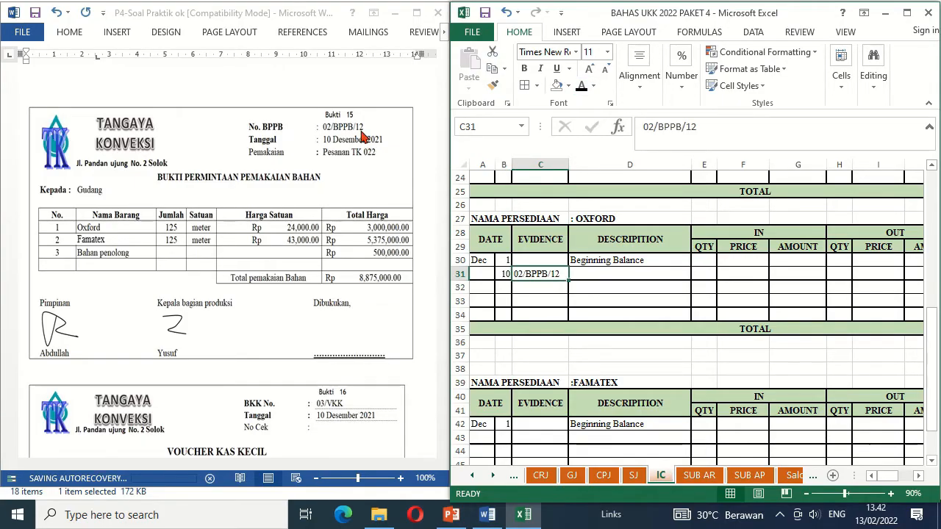
{"action": "key", "text": "Right"}
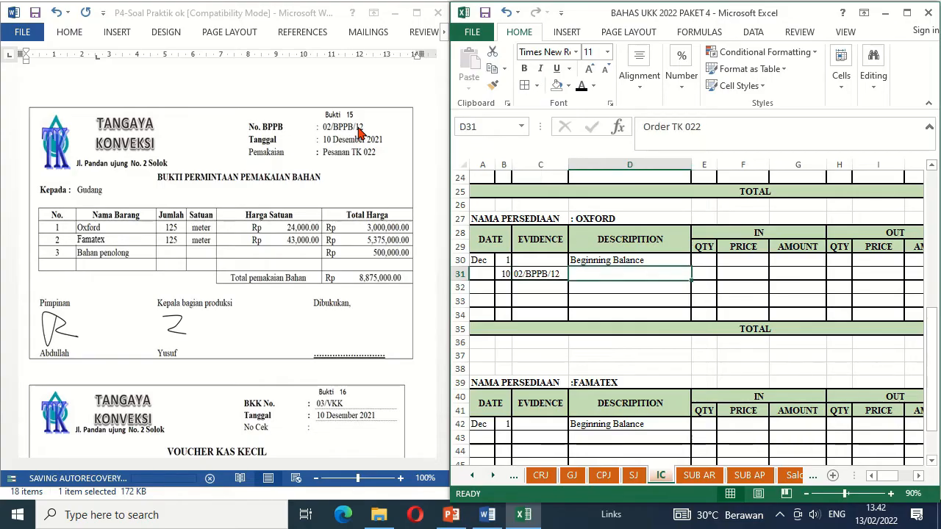
{"action": "left_click", "coordinate": [580, 86]}
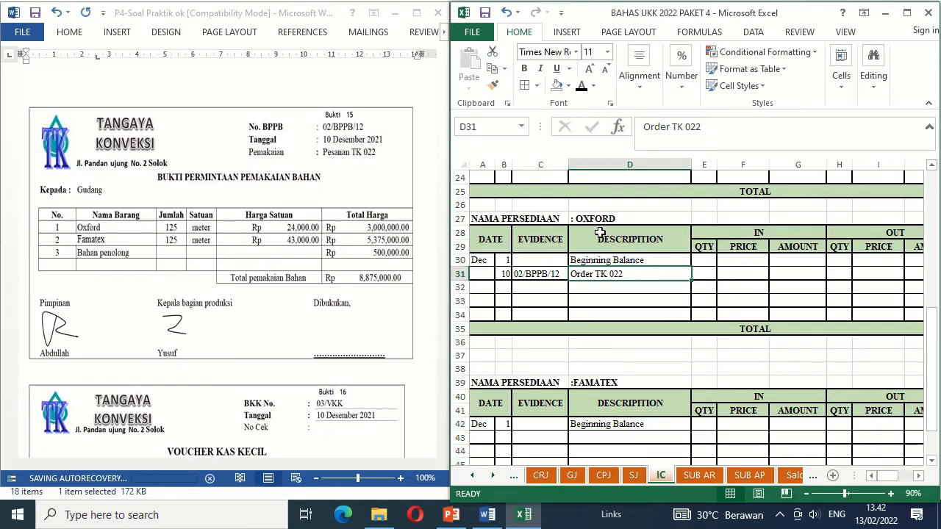
Apply the black font color to the OUT quantity in H31 of the OXFORD card.
{"action": "key", "text": "Right"}
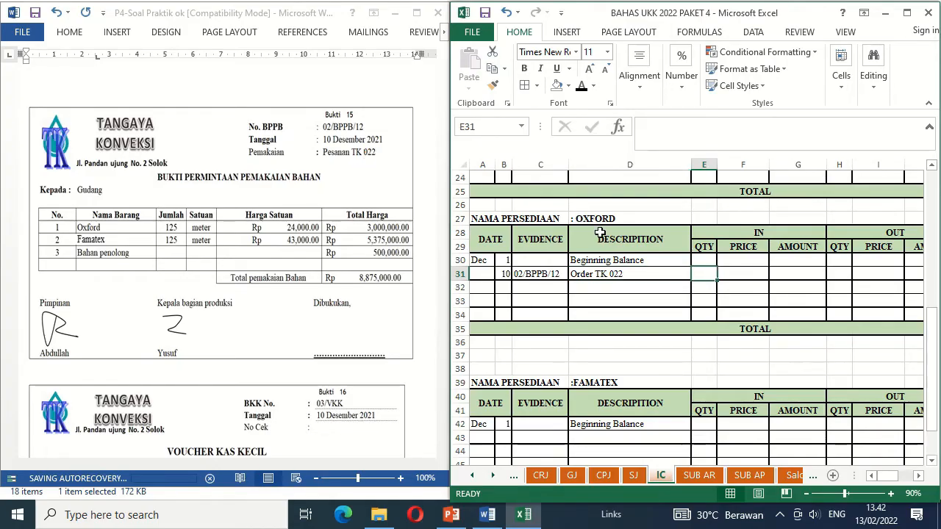
{"action": "key", "text": "Right"}
{"action": "key", "text": "Right"}
{"action": "key", "text": "Right"}
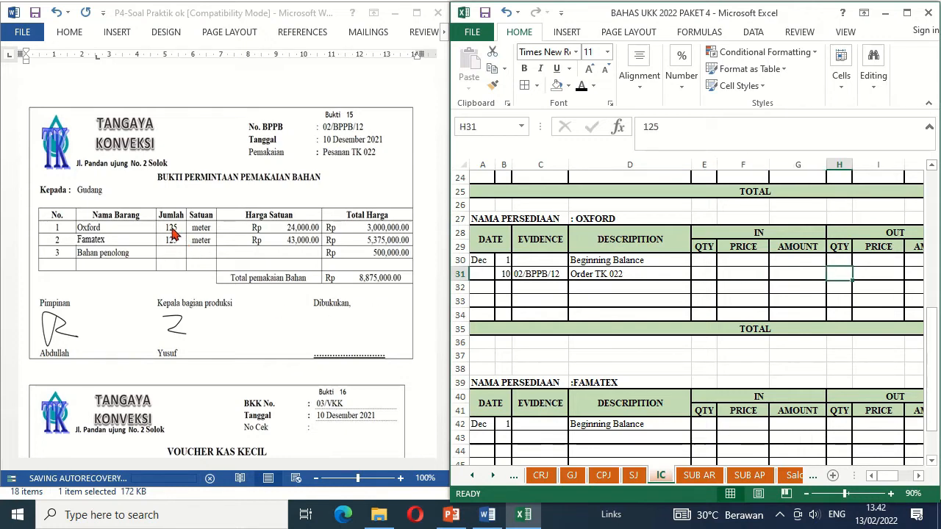
{"action": "left_click", "coordinate": [581, 86]}
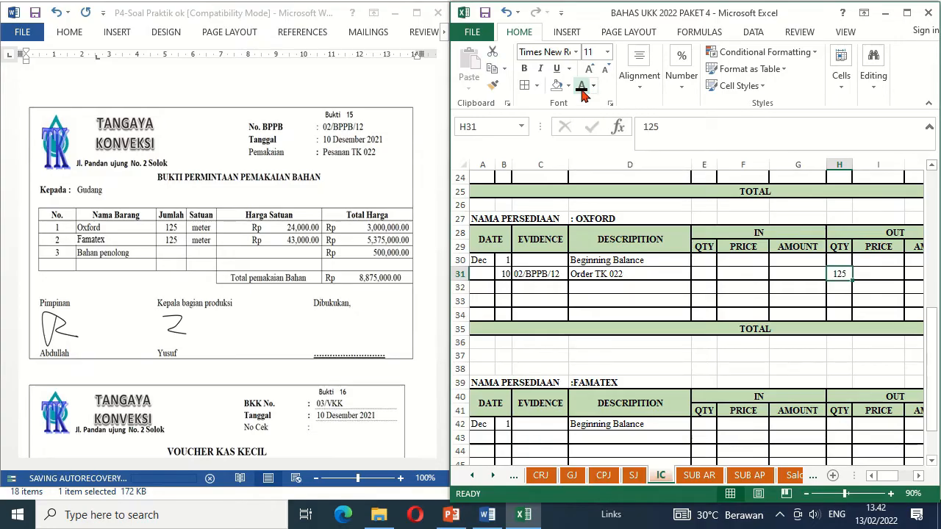
Apply the black font color to the OUT price in I31 and the OUT amount in J31 of the OXFORD card.
{"action": "key", "text": "Right"}
{"action": "key", "text": "Right"}
{"action": "key", "text": "Right"}
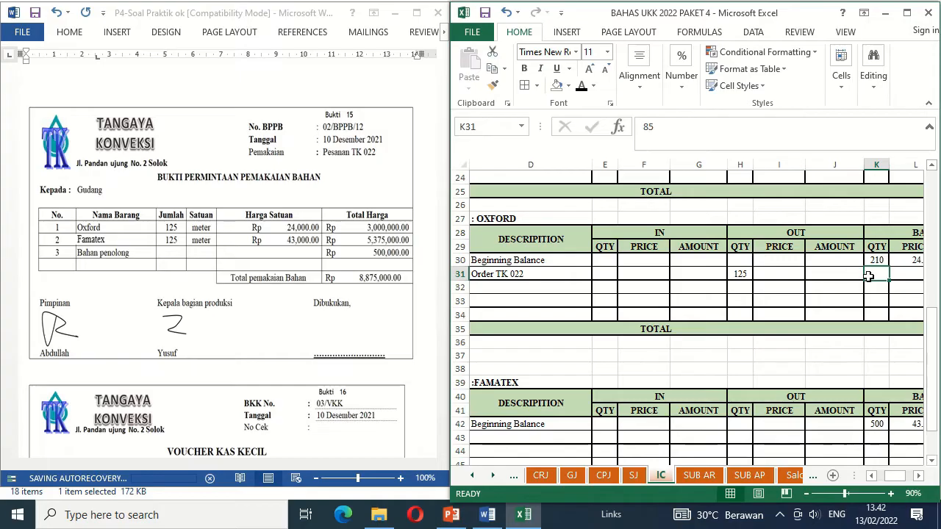
{"action": "key", "text": "Right"}
{"action": "scroll", "coordinate": [867, 275], "scroll_direction": "right", "scroll_amount": 1}
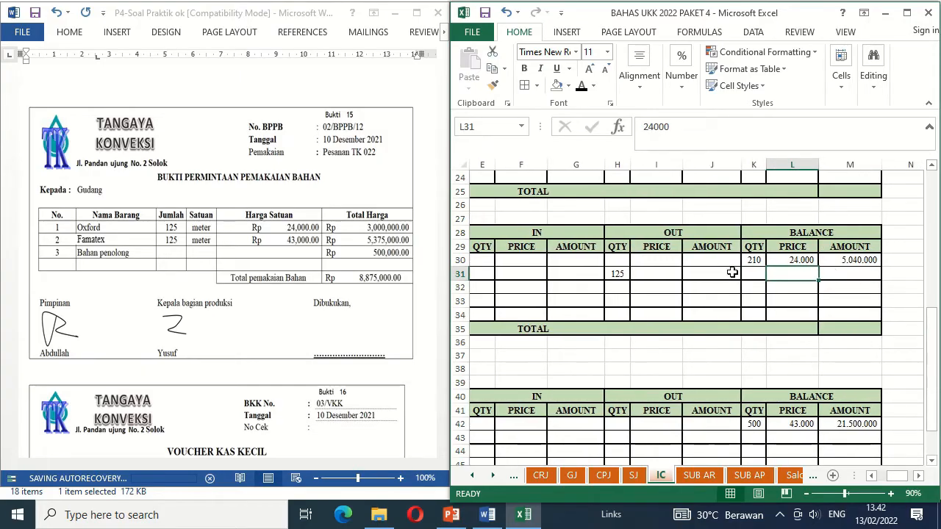
{"action": "left_click", "coordinate": [665, 273]}
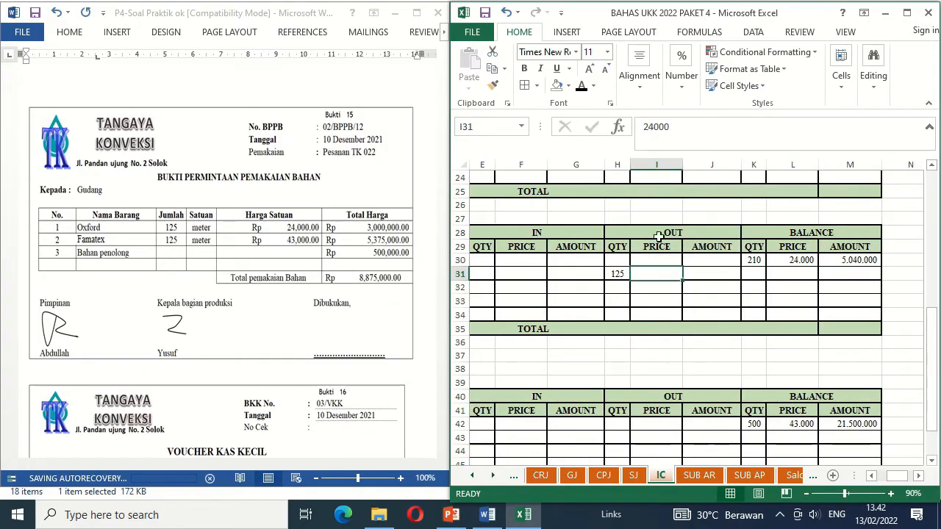
{"action": "left_click", "coordinate": [581, 89]}
{"action": "key", "text": "Right"}
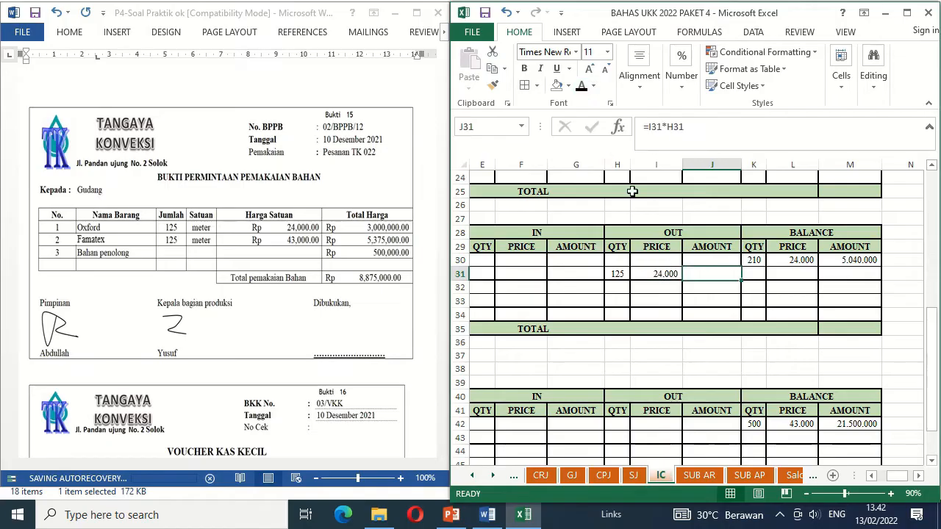
{"action": "left_click", "coordinate": [581, 87]}
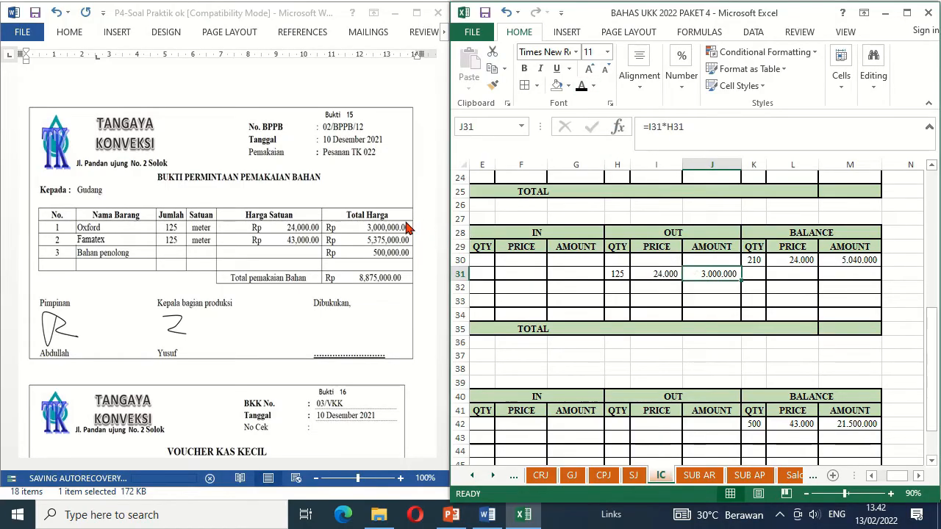
Apply the black font color to the balance quantity, price and amount in K31:M31 of the OXFORD card.
{"action": "key", "text": "Right"}
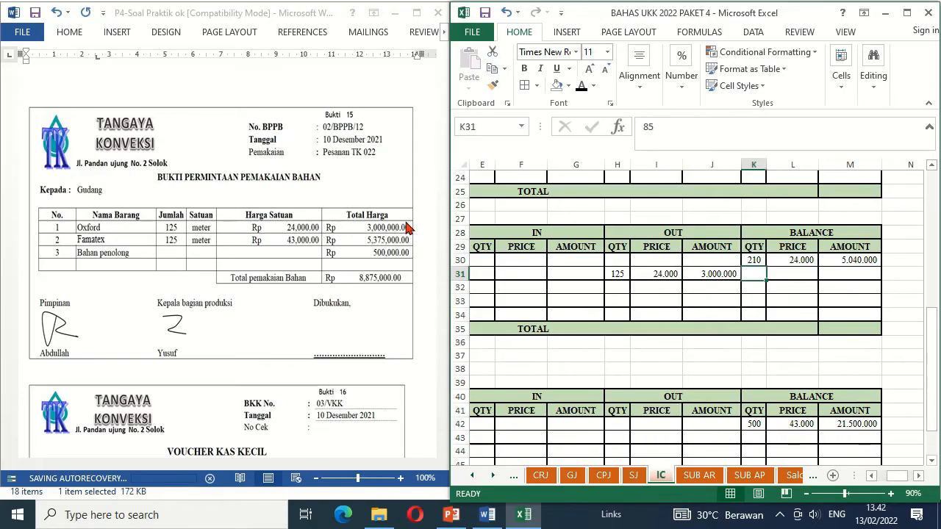
{"action": "key", "text": "shift+Right"}
{"action": "key", "text": "shift+Right"}
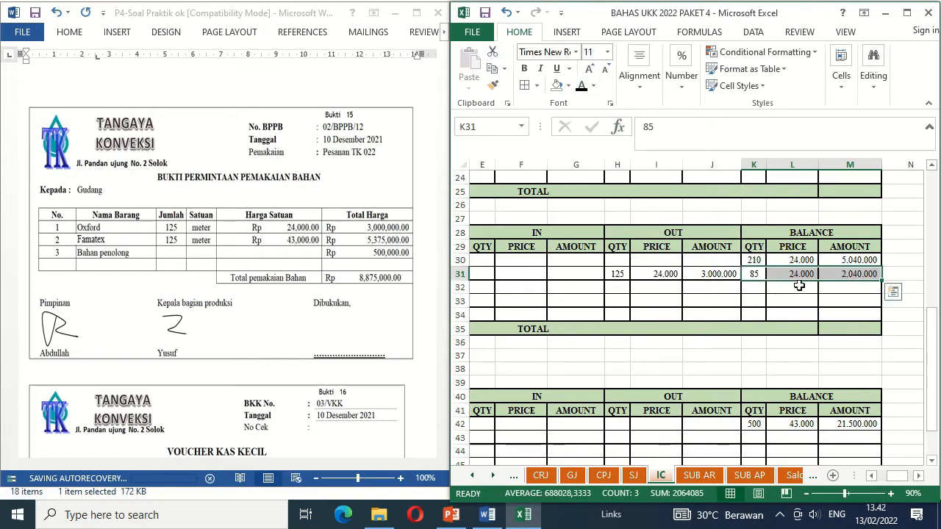
Apply the black font color to all of row 43, the Order TK 022 entry of the FAMATEX card.
{"action": "left_click", "coordinate": [563, 299]}
{"action": "key", "text": "Left"}
{"action": "key", "text": "Left"}
{"action": "key", "text": "Left"}
{"action": "key", "text": "Left"}
{"action": "key", "text": "Left"}
{"action": "key", "text": "Left"}
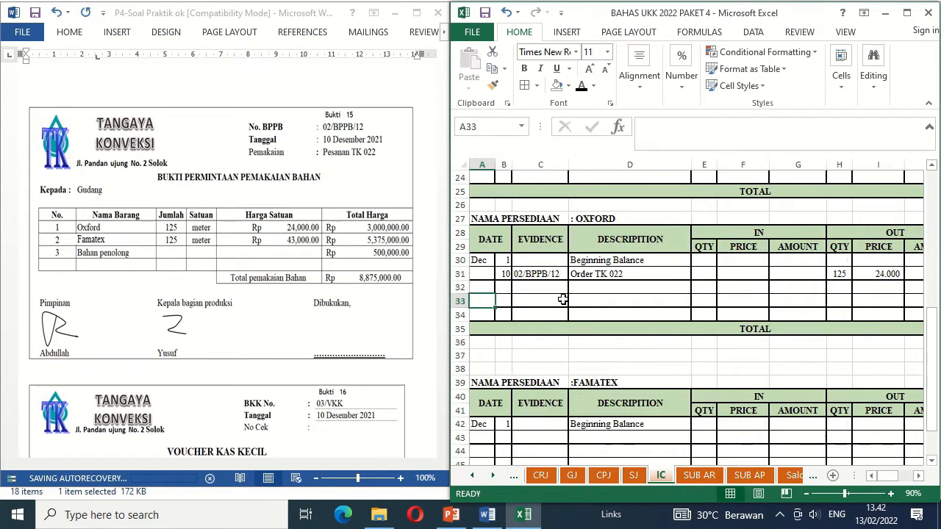
{"action": "key", "text": "Down"}
{"action": "key", "text": "Down"}
{"action": "key", "text": "Down"}
{"action": "key", "text": "Down"}
{"action": "key", "text": "Down"}
{"action": "key", "text": "Down"}
{"action": "key", "text": "Down"}
{"action": "key", "text": "Down"}
{"action": "key", "text": "Down"}
{"action": "key", "text": "Down"}
{"action": "key", "text": "Down"}
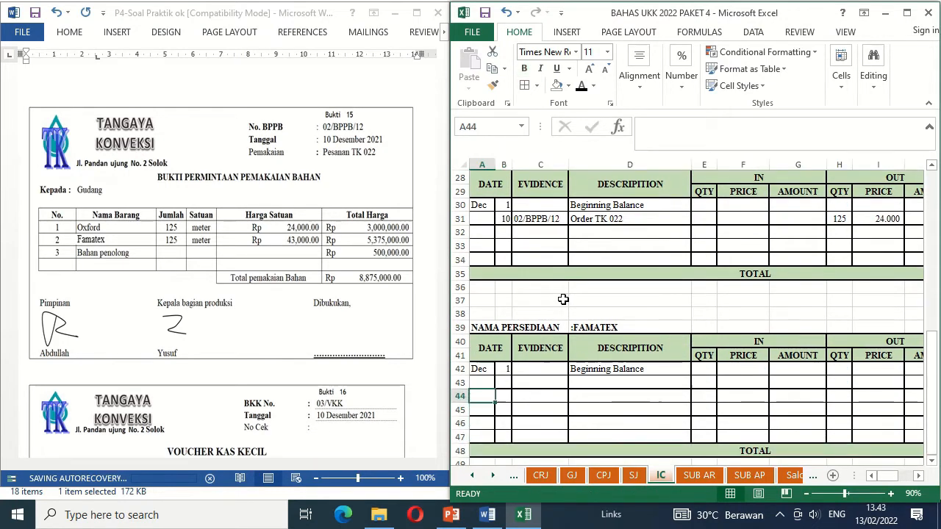
{"action": "key", "text": "Up"}
{"action": "key", "text": "shift+space"}
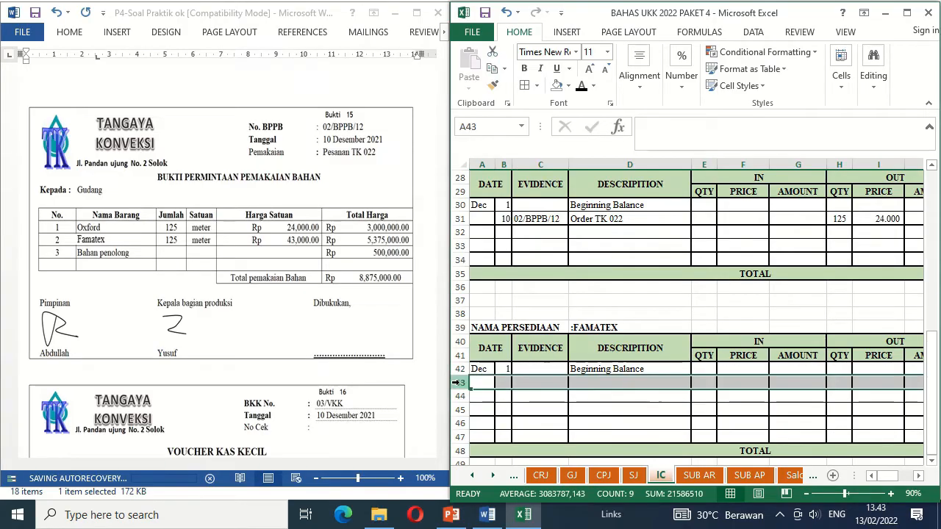
{"action": "key", "text": "ctrl+v"}
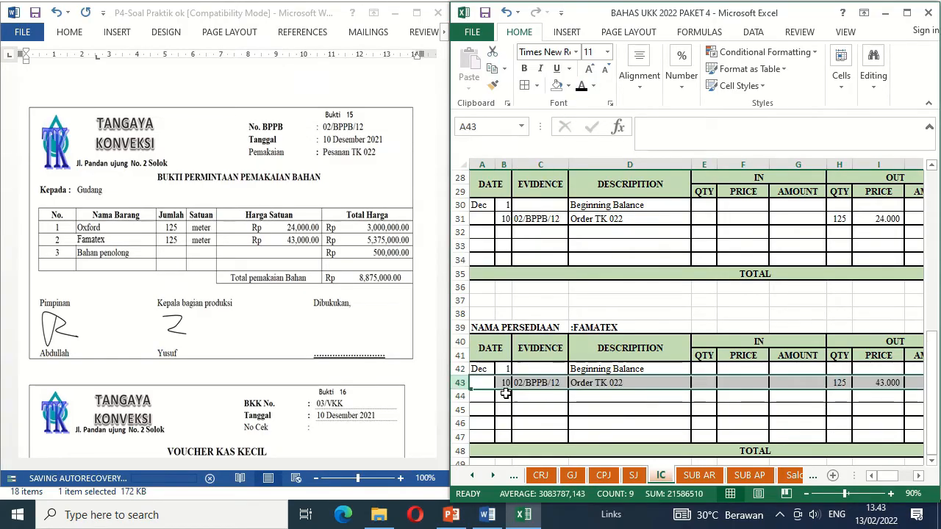
Examine the FAMATEX entry in row 43, from its evidence and description through the OUT and BALANCE columns.
{"action": "left_click", "coordinate": [538, 385]}
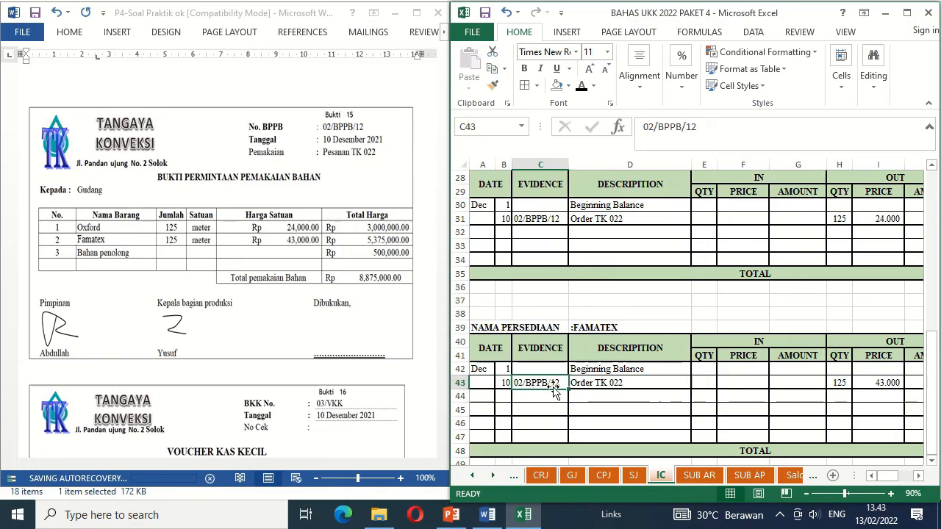
{"action": "left_click", "coordinate": [596, 384]}
{"action": "key", "text": "Right"}
{"action": "key", "text": "Right"}
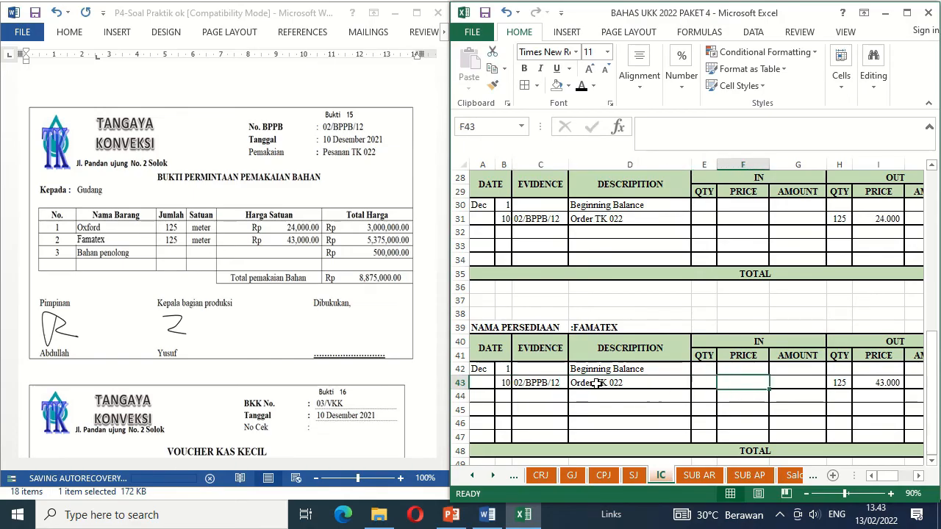
{"action": "key", "text": "Right"}
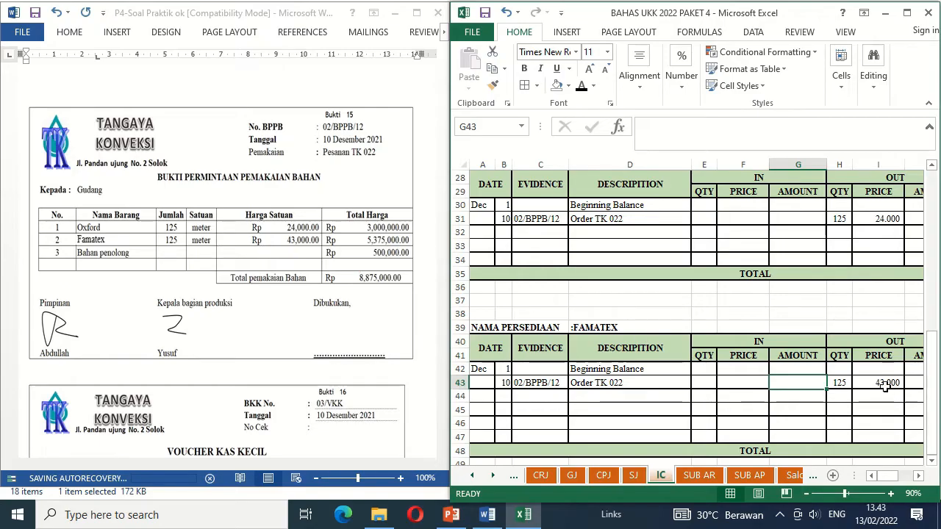
{"action": "key", "text": "Right"}
{"action": "key", "text": "Right"}
{"action": "key", "text": "Right"}
{"action": "key", "text": "Right"}
{"action": "key", "text": "Right"}
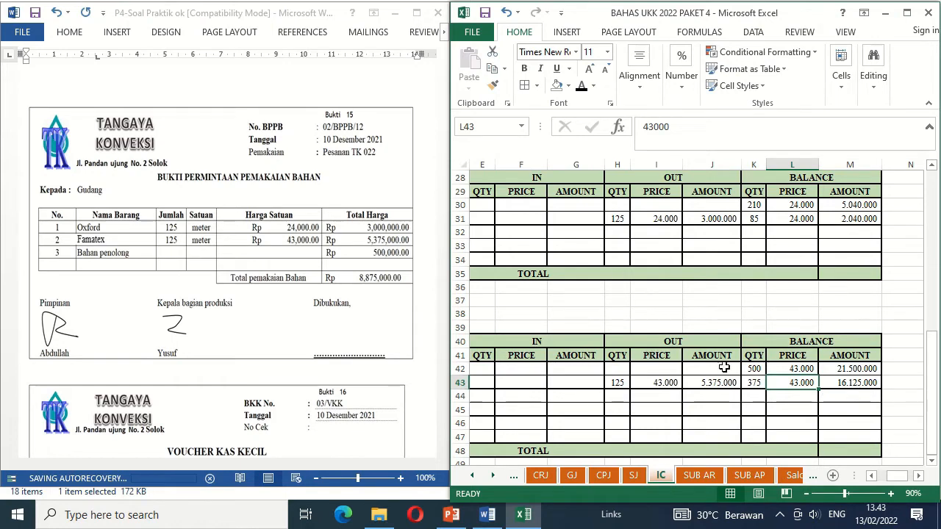
Switch to Word and remove the shape covering the Dibukukan signature on the Bukti 15 document.
{"action": "left_click", "coordinate": [332, 334]}
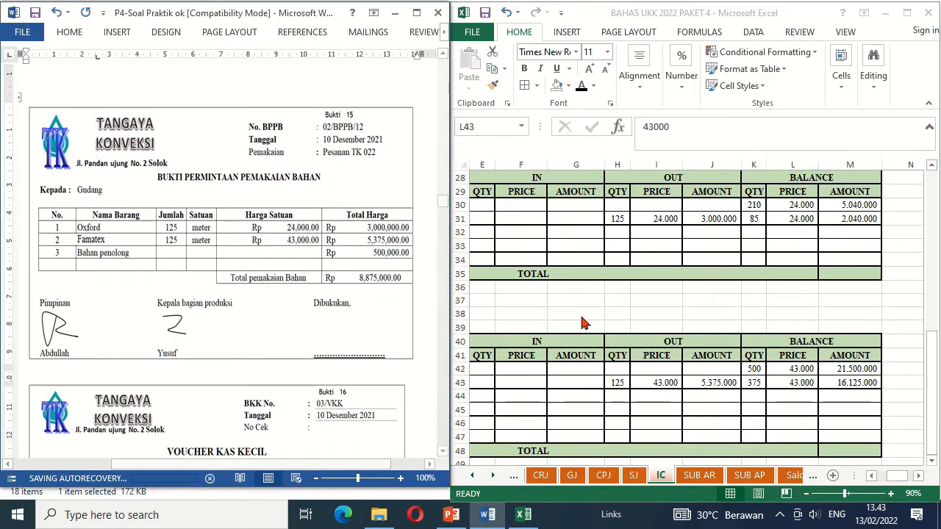
{"action": "left_click", "coordinate": [580, 316]}
{"action": "left_click", "coordinate": [348, 319]}
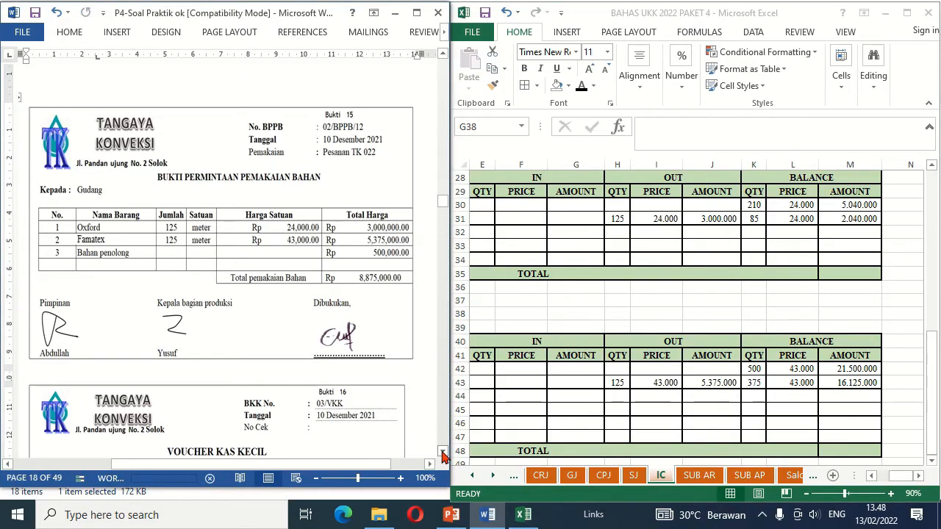
Delete the shape covering the Dibukukan signature on the Bukti 16 petty cash voucher.
{"action": "left_click_drag", "start_coordinate": [443, 454], "coordinate": [444, 454]}
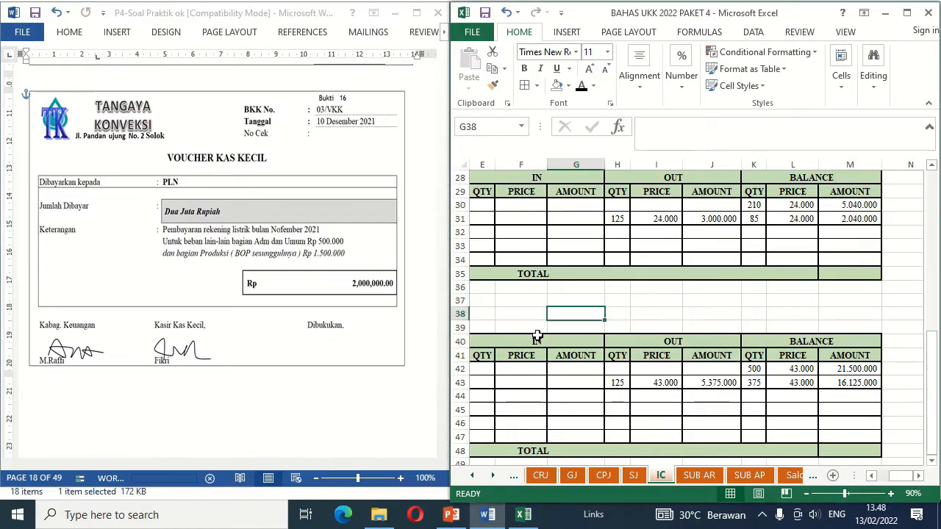
{"action": "left_click", "coordinate": [325, 346]}
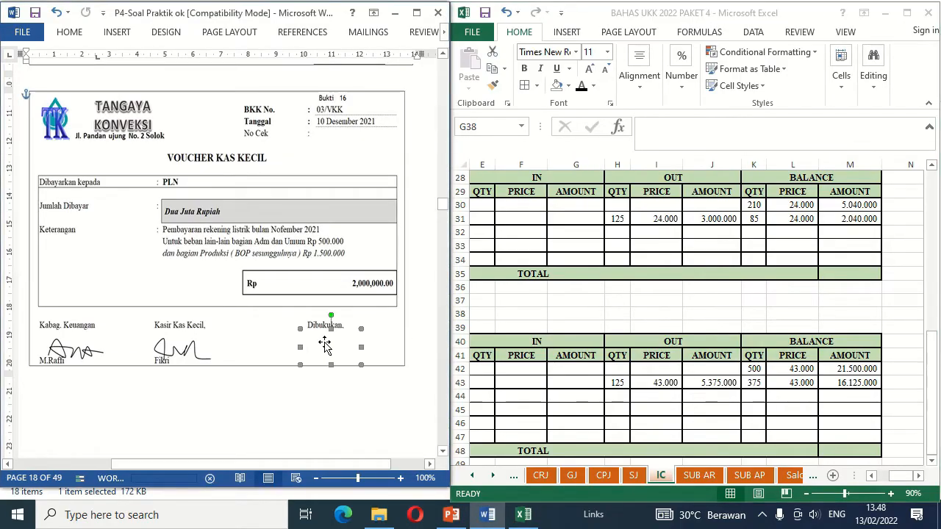
{"action": "key", "text": "Delete"}
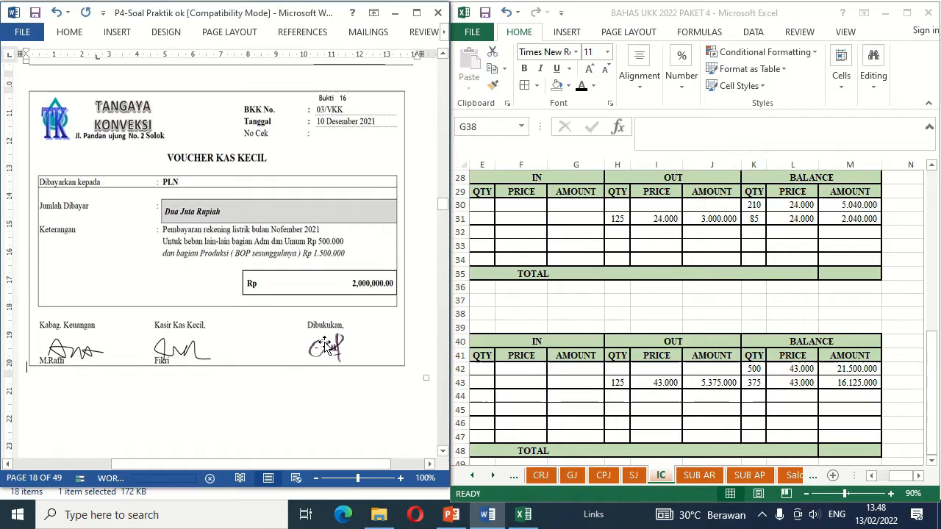
In row 10 of the sales journal, apply the black font color to the date, evidence and Sales Toko Sinar Jaya description of the Bukti 17 invoice.
{"action": "left_click", "coordinate": [444, 451]}
{"action": "left_click", "coordinate": [444, 451]}
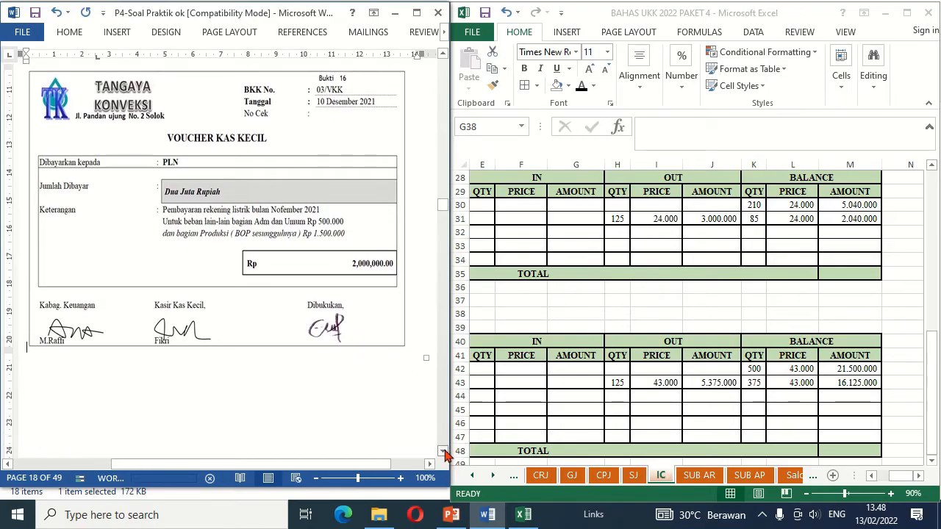
{"action": "left_click_drag", "start_coordinate": [444, 452], "coordinate": [444, 452]}
{"action": "left_click", "coordinate": [443, 451]}
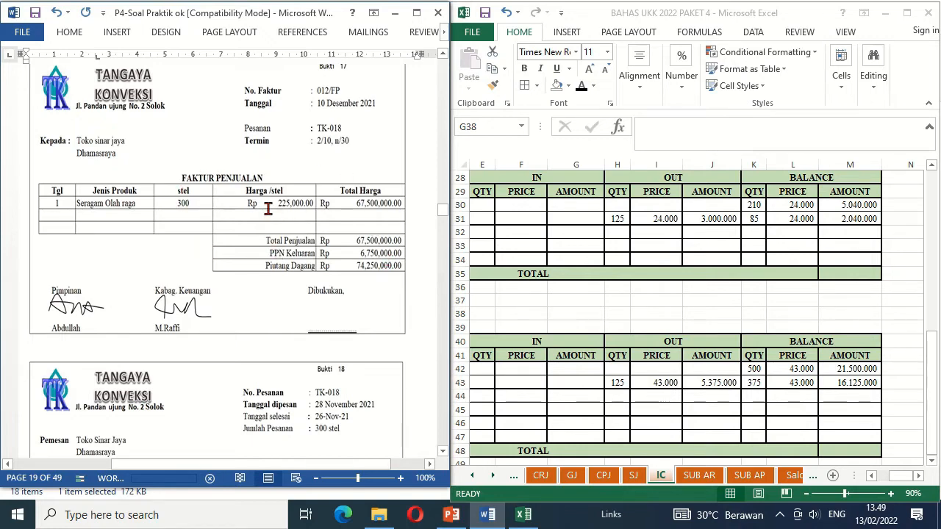
{"action": "left_click", "coordinate": [632, 478]}
{"action": "left_click", "coordinate": [632, 476]}
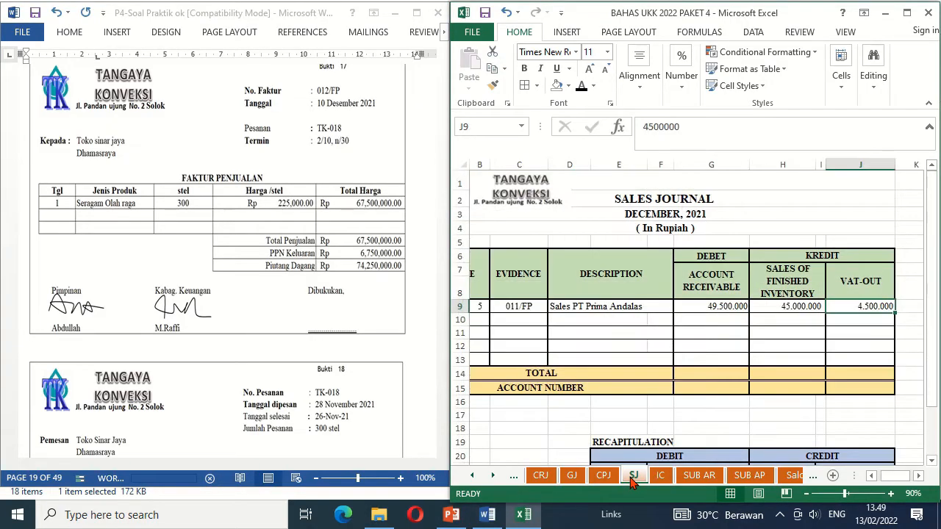
{"action": "left_click", "coordinate": [479, 319]}
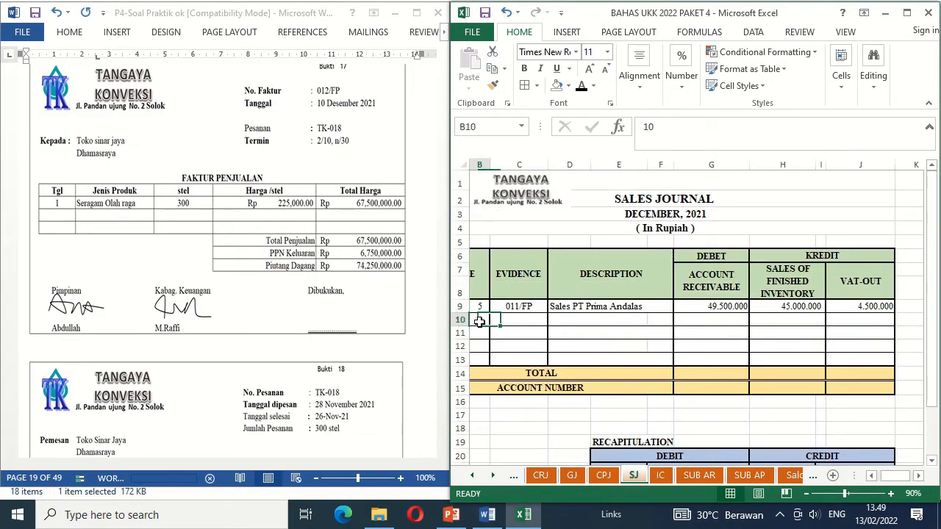
{"action": "left_click", "coordinate": [581, 85]}
{"action": "left_click", "coordinate": [508, 324]}
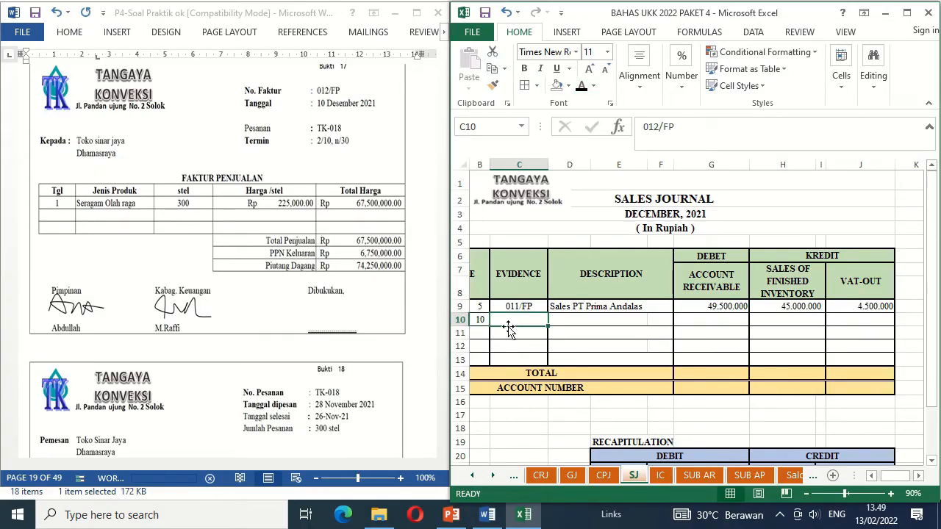
{"action": "key", "text": "Right"}
{"action": "left_click", "coordinate": [585, 88]}
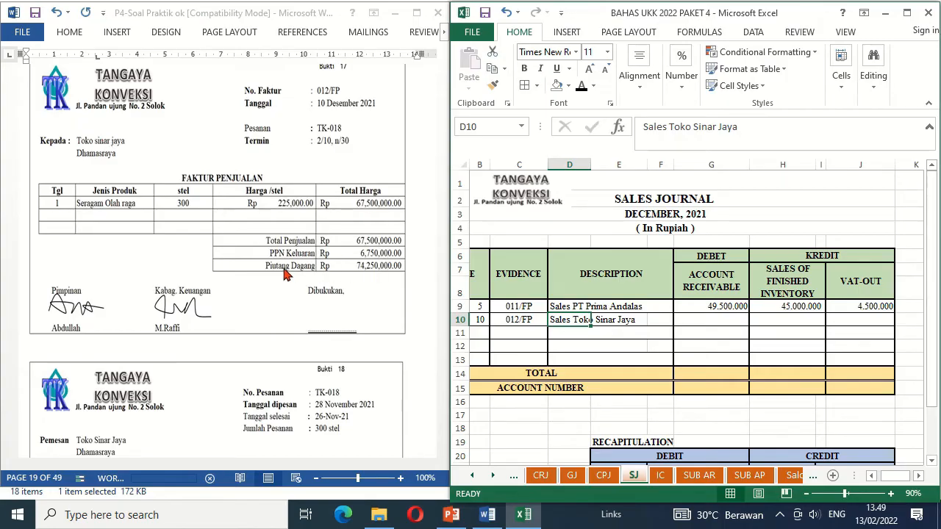
Apply the black font color to the Toko Sinar Jaya amounts in row 10: receivable 74.250.000, sales 67.500.000 and VAT-Out 6.750.000.
{"action": "left_click", "coordinate": [722, 320]}
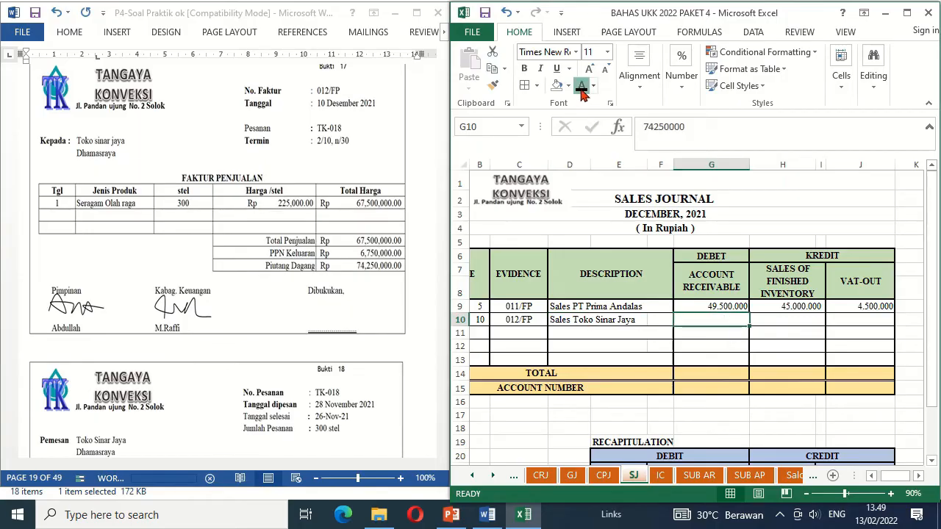
{"action": "left_click", "coordinate": [581, 87]}
{"action": "key", "text": "Right"}
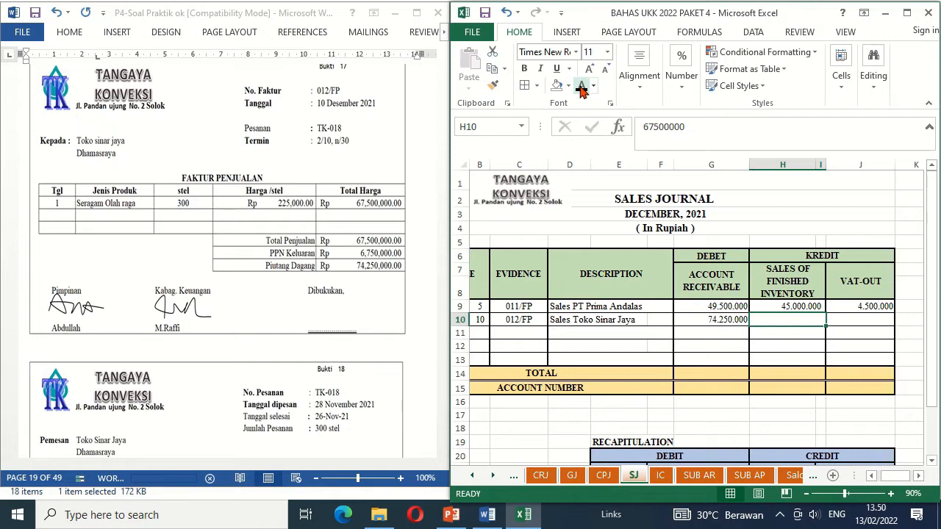
{"action": "left_click", "coordinate": [580, 87]}
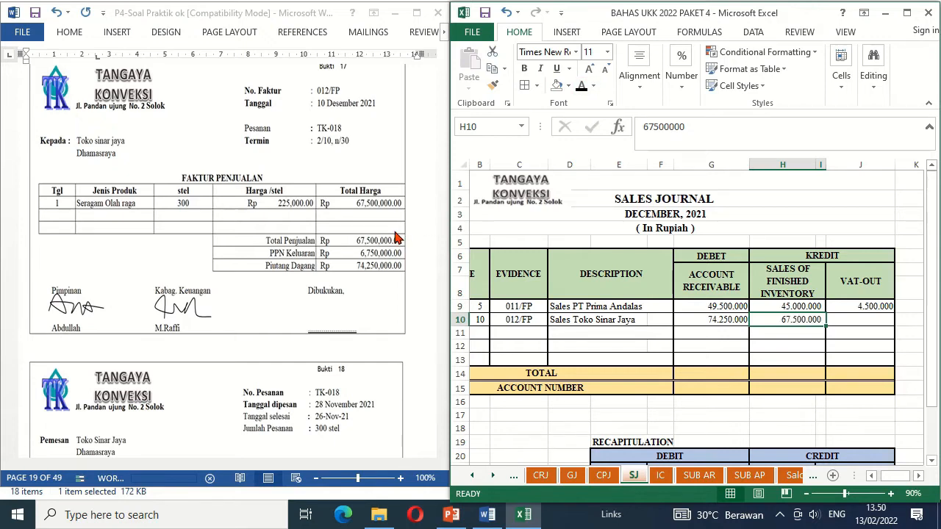
{"action": "key", "text": "Right"}
{"action": "key", "text": "Right"}
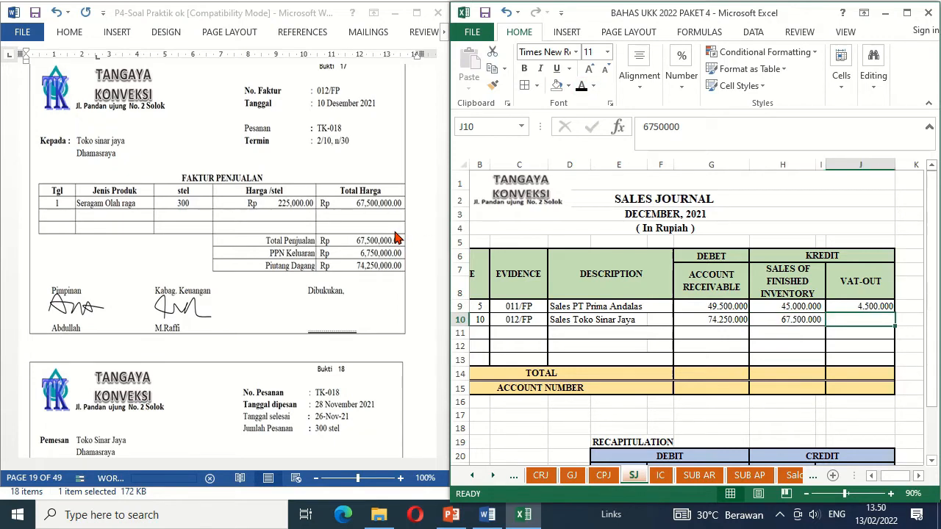
{"action": "left_click", "coordinate": [580, 87]}
In Toko Sinar Jaya's receivable subsidiary ledger, apply the black font color to date 10 and the Sales description in row 19.
{"action": "left_click", "coordinate": [699, 475]}
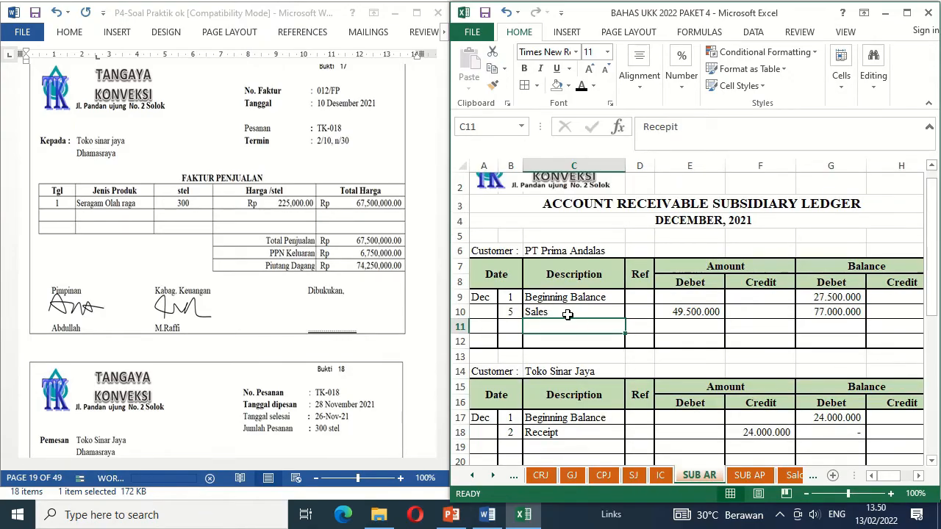
{"action": "key", "text": "Down"}
{"action": "key", "text": "Down"}
{"action": "key", "text": "Down"}
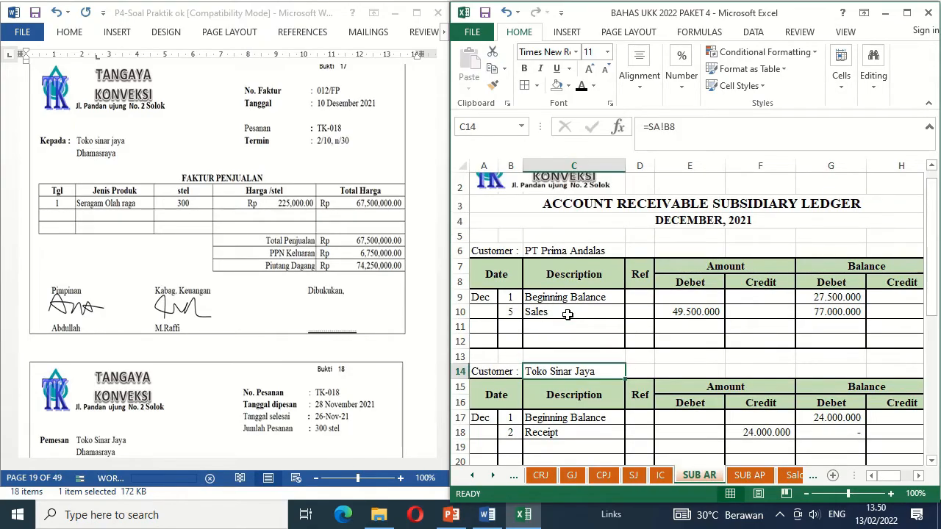
{"action": "key", "text": "Down"}
{"action": "key", "text": "Down"}
{"action": "key", "text": "Down"}
{"action": "key", "text": "Down"}
{"action": "key", "text": "Down"}
{"action": "key", "text": "Down"}
{"action": "key", "text": "Down"}
{"action": "key", "text": "Down"}
{"action": "key", "text": "Down"}
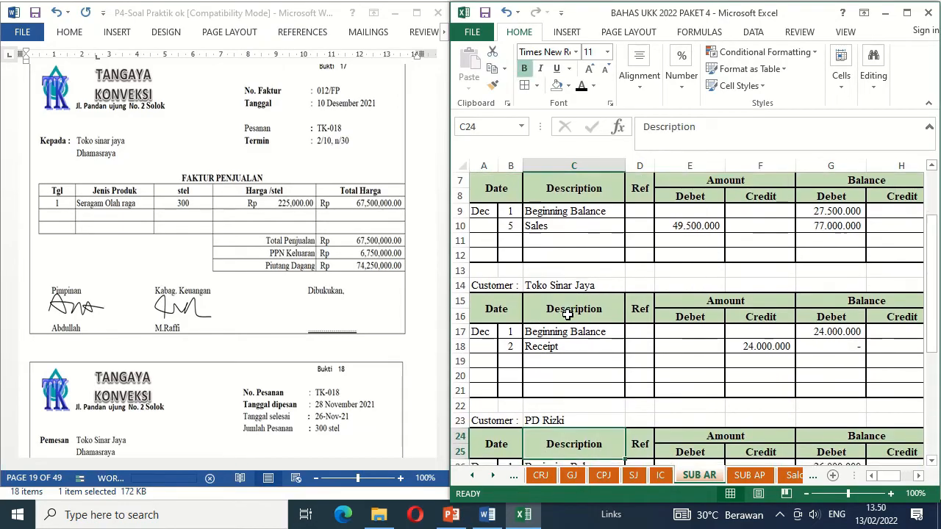
{"action": "key", "text": "Up"}
{"action": "key", "text": "Up"}
{"action": "key", "text": "Up"}
{"action": "key", "text": "Up"}
{"action": "key", "text": "Up"}
{"action": "key", "text": "Left"}
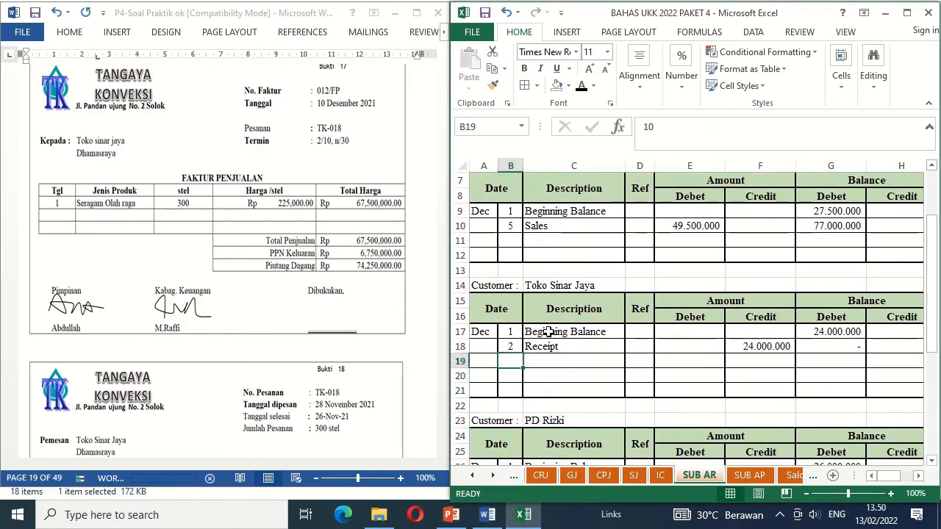
{"action": "left_click", "coordinate": [582, 85]}
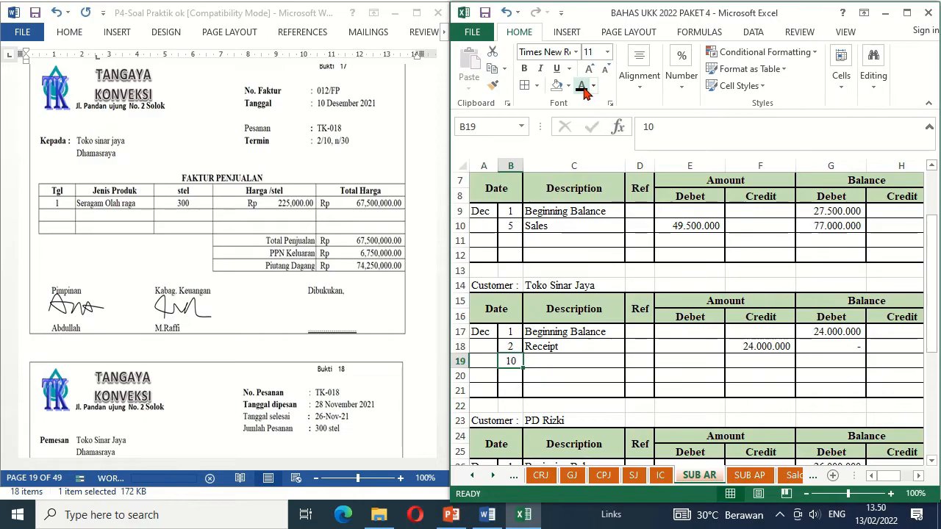
{"action": "key", "text": "Right"}
{"action": "left_click", "coordinate": [582, 85]}
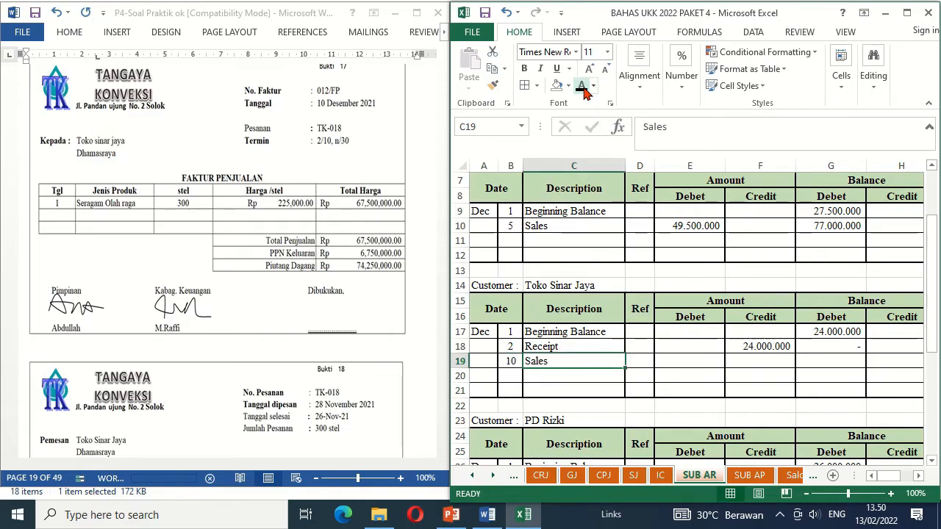
Check the receivable amount against the sales journal and apply the black font color to the 74.250.000 debit and debit balance in row 19.
{"action": "key", "text": "Right"}
{"action": "key", "text": "Right"}
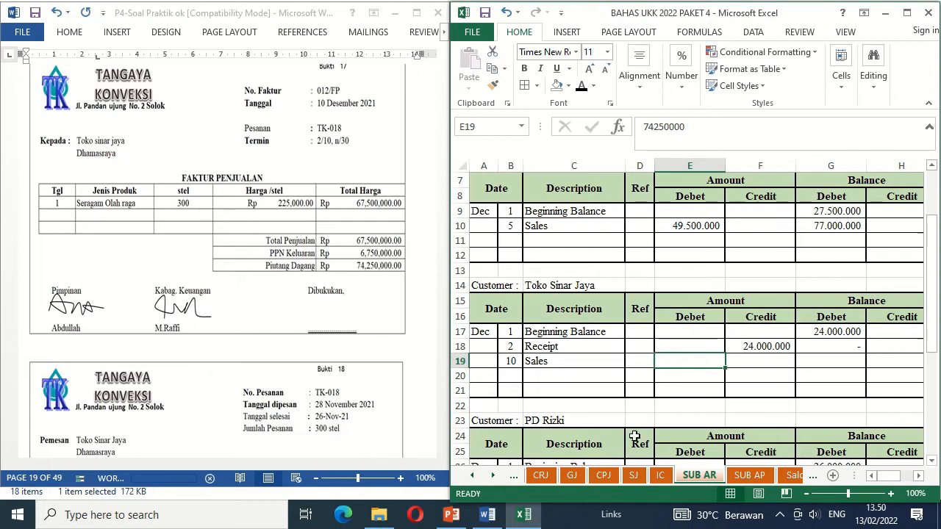
{"action": "left_click", "coordinate": [633, 476]}
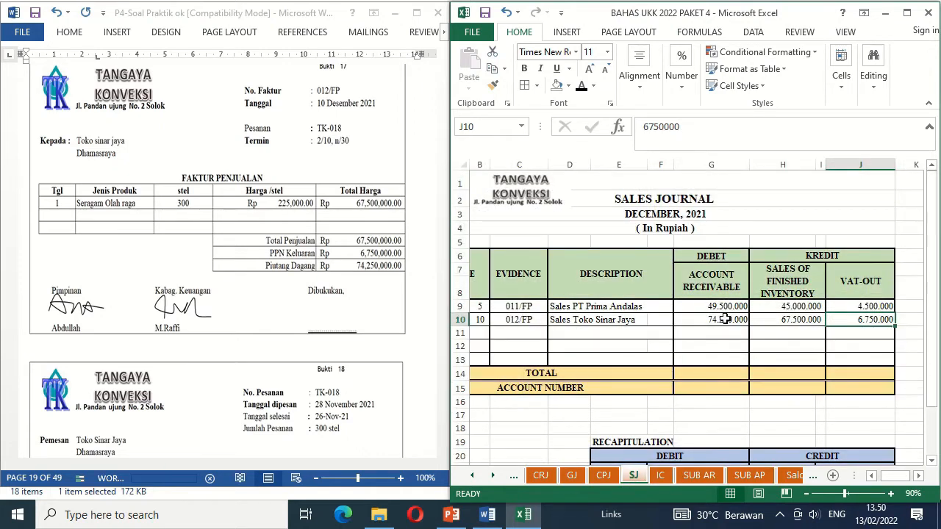
{"action": "left_click", "coordinate": [699, 476]}
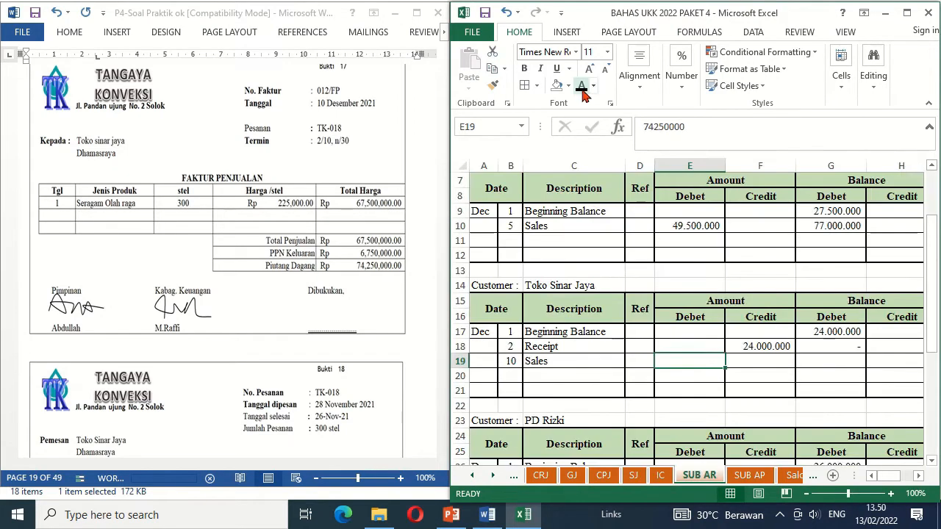
{"action": "left_click", "coordinate": [580, 88]}
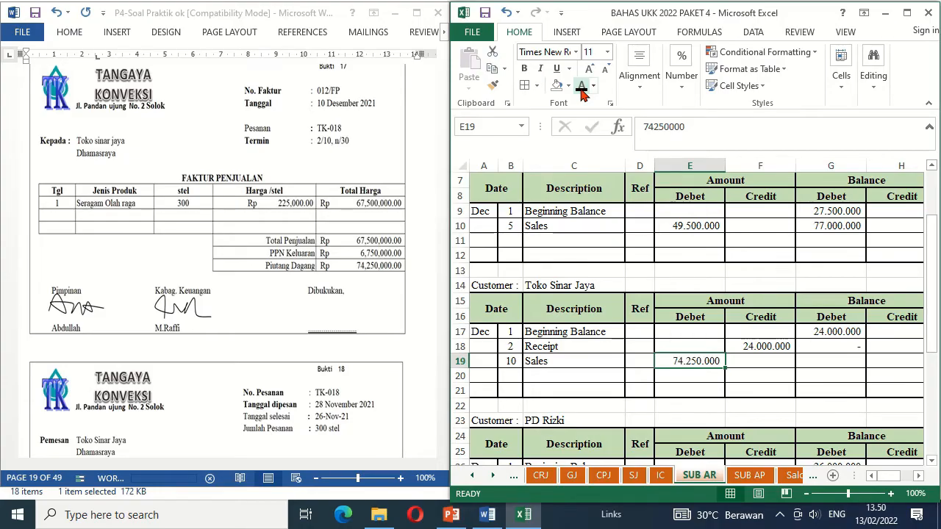
{"action": "left_click", "coordinate": [812, 357]}
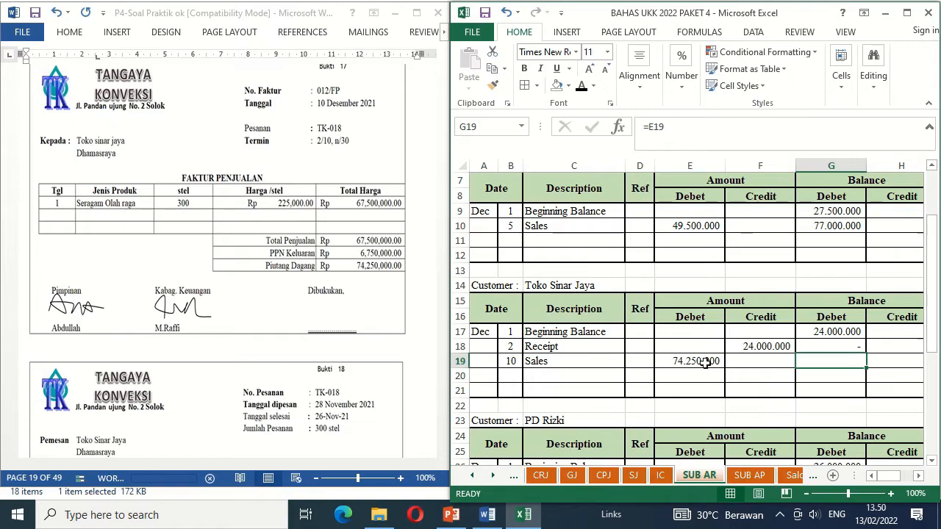
{"action": "left_click", "coordinate": [580, 87]}
{"action": "left_click", "coordinate": [535, 317]}
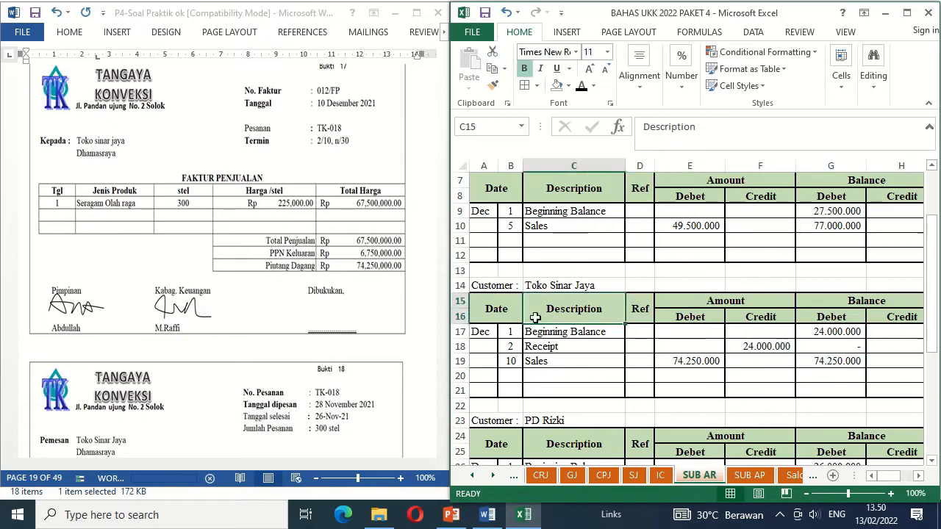
Switch to Word and remove the shape covering the Dibukukan signature on the Bukti 17 sales invoice.
{"action": "left_click", "coordinate": [329, 303]}
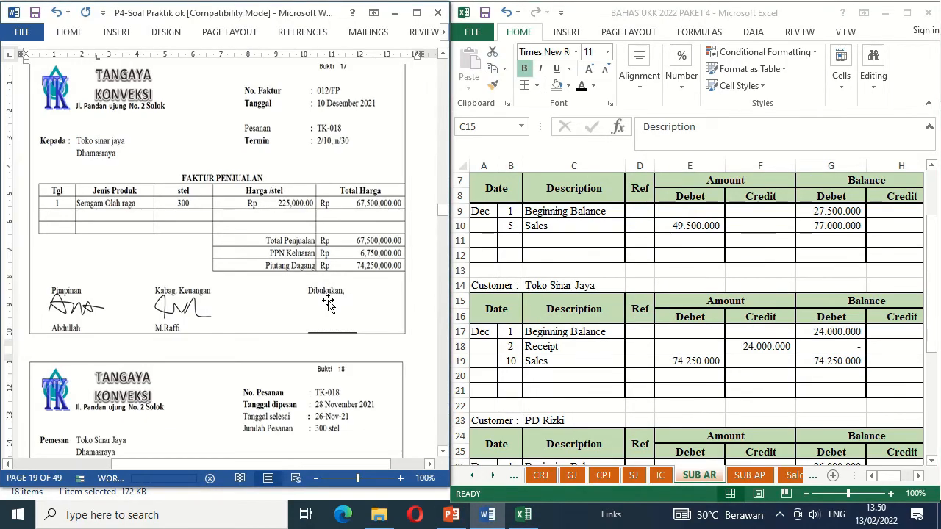
{"action": "left_click", "coordinate": [340, 314]}
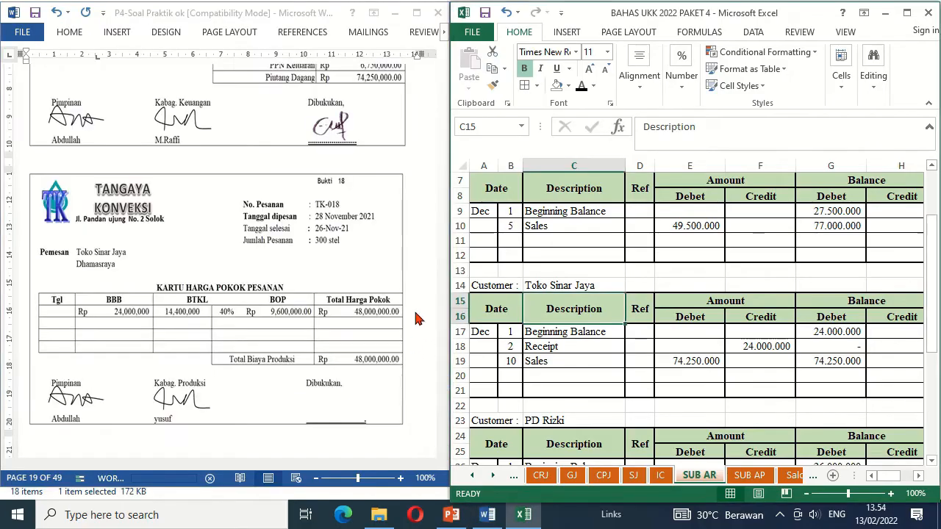
{"action": "left_click", "coordinate": [423, 386]}
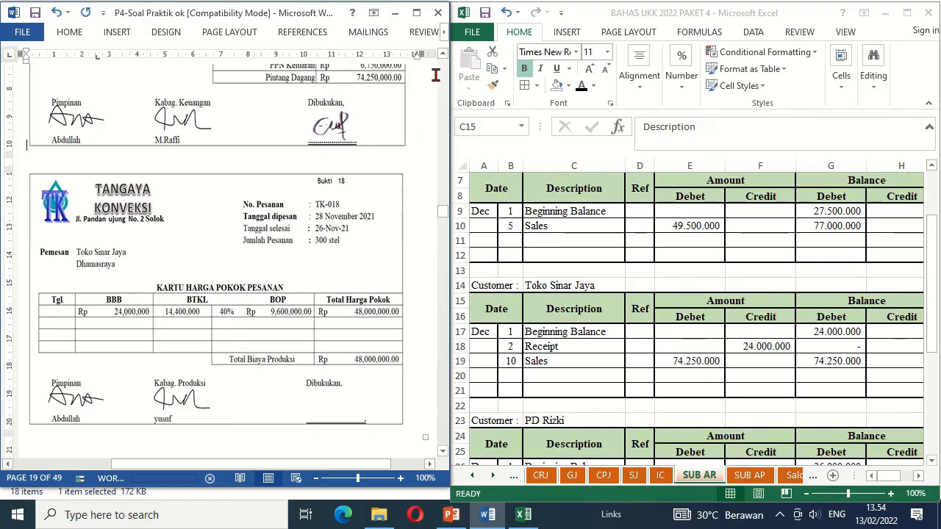
Review the Bukti 17 sales invoice together with the Bukti 18 order cost card for Toko Sinar Jaya.
{"action": "left_click", "coordinate": [443, 55]}
{"action": "left_click", "coordinate": [443, 55]}
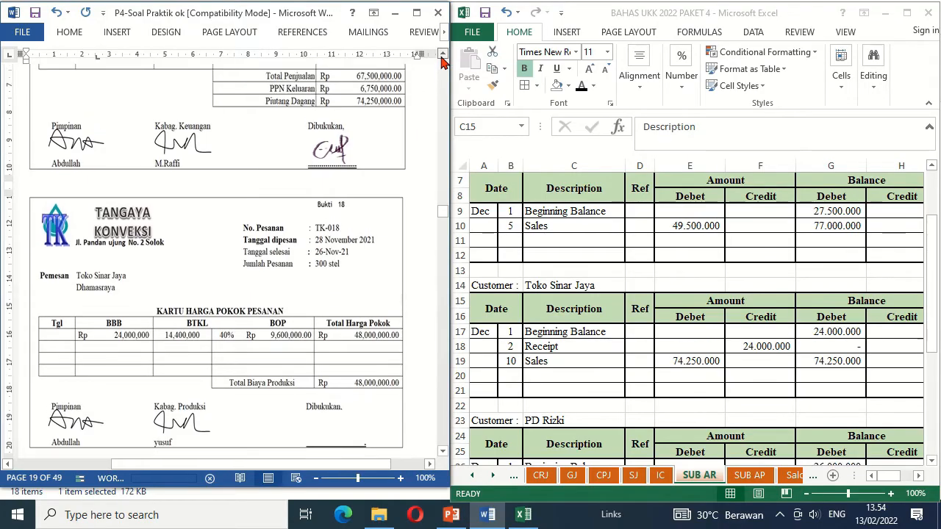
{"action": "left_click", "coordinate": [442, 56]}
{"action": "scroll", "coordinate": [442, 58], "scroll_direction": "up", "scroll_amount": 4}
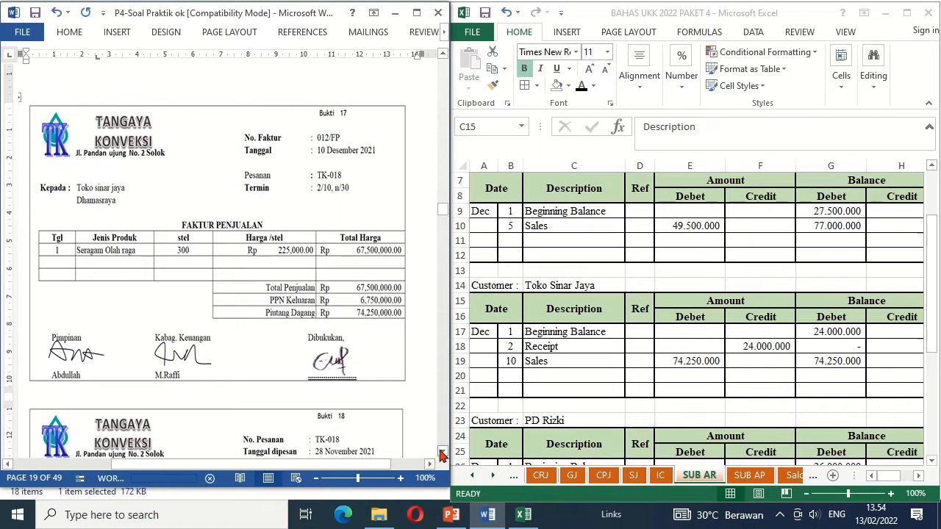
{"action": "left_click", "coordinate": [442, 454]}
{"action": "left_click", "coordinate": [442, 455]}
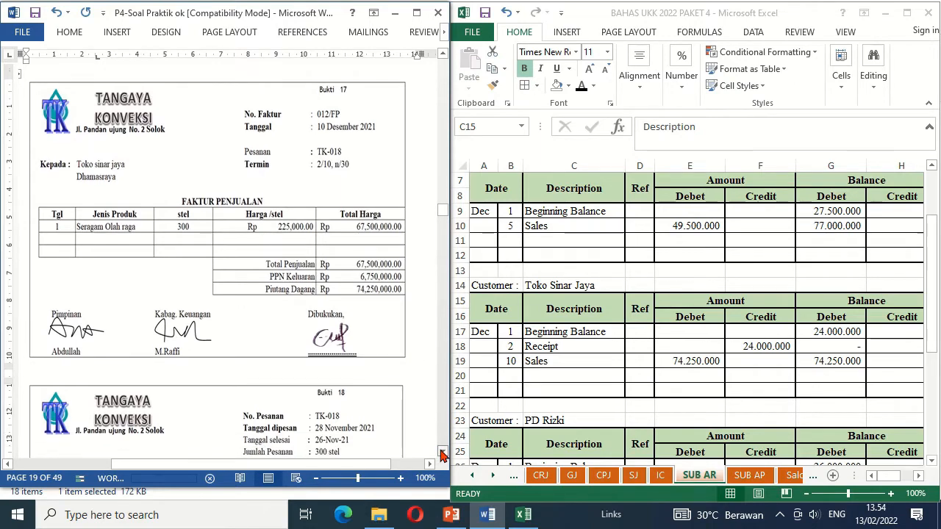
{"action": "left_click", "coordinate": [442, 455]}
{"action": "left_click", "coordinate": [442, 454]}
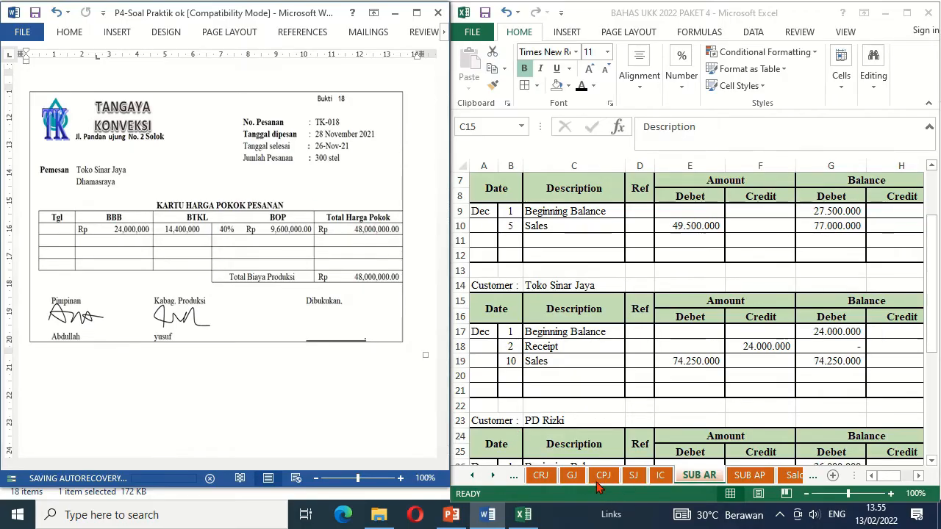
In row 31 of the Excel general journal, apply the black font color to date 10 and the evidence of the Toko Sinar Jaya sale.
{"action": "left_click", "coordinate": [572, 478]}
{"action": "left_click", "coordinate": [571, 478]}
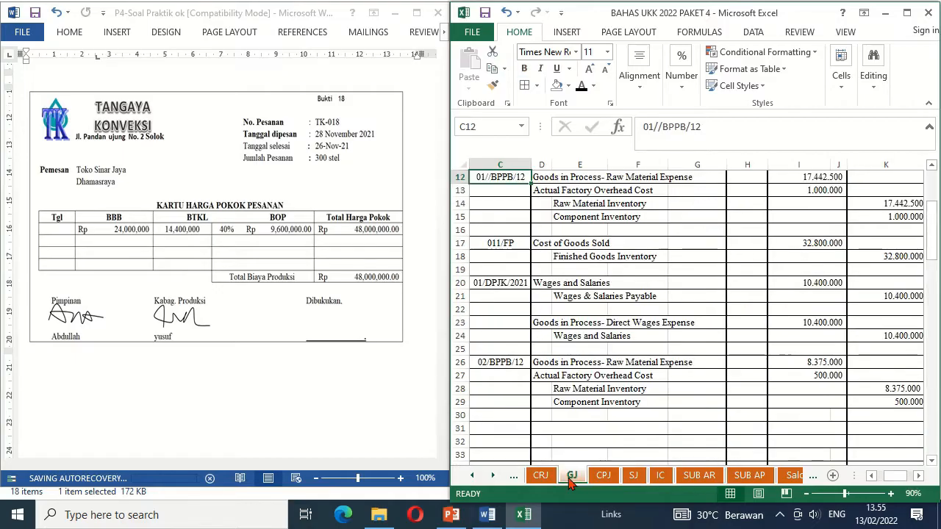
{"action": "left_click", "coordinate": [469, 429]}
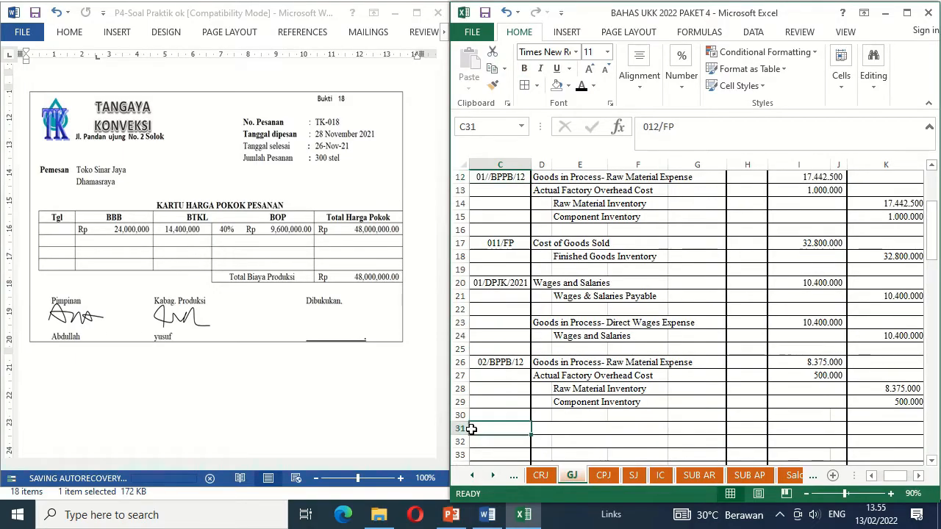
{"action": "scroll", "coordinate": [467, 428], "scroll_direction": "down", "scroll_amount": 3}
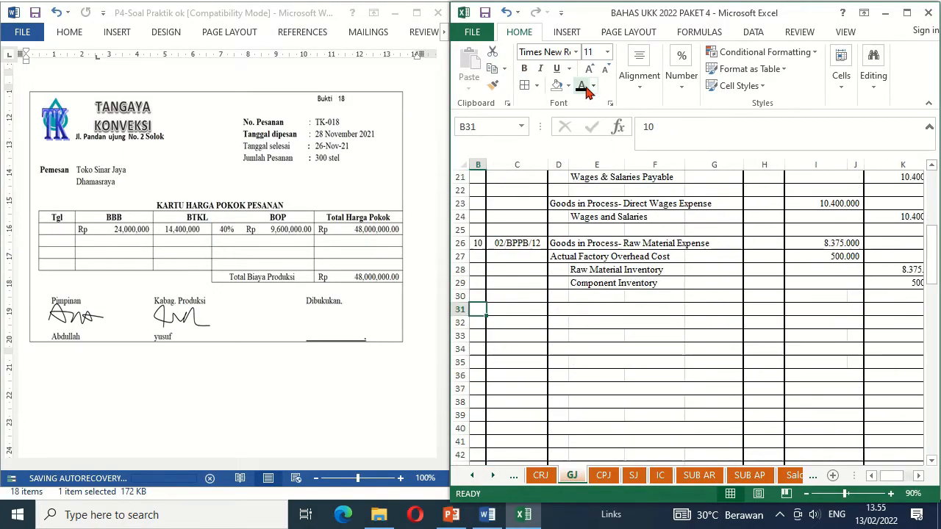
{"action": "key", "text": "Tab"}
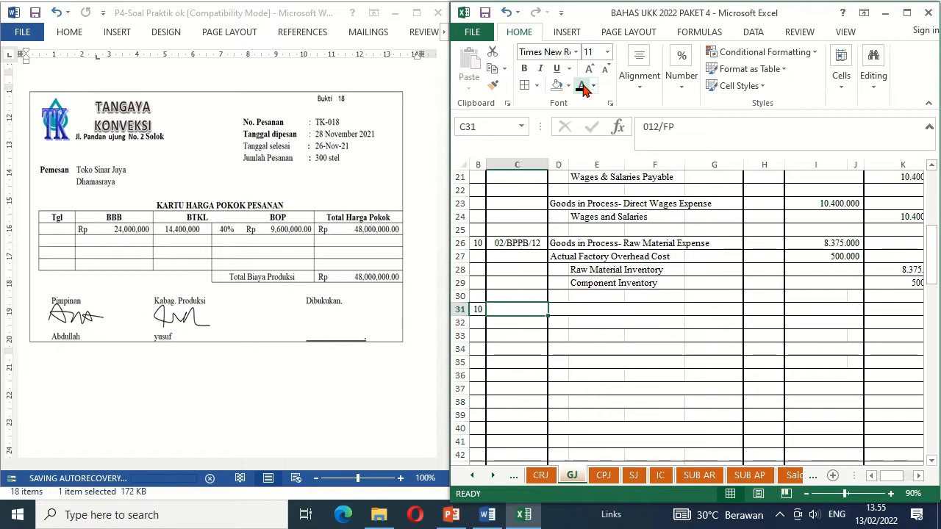
{"action": "left_click", "coordinate": [582, 87]}
Apply the black font color to the Cost of Goods Sold and Finished Goods Inventory accounts in rows 31 and 32 of the general journal.
{"action": "key", "text": "Tab"}
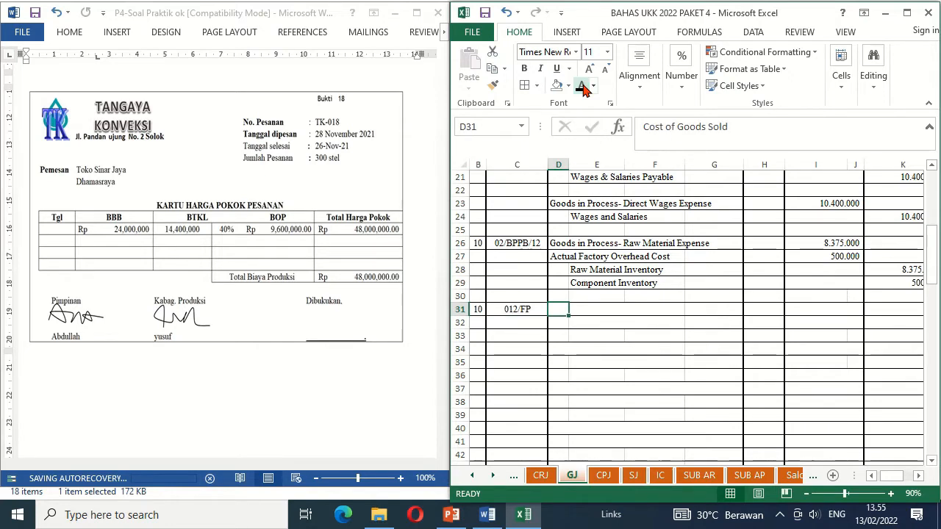
{"action": "key", "text": "ctrl+v"}
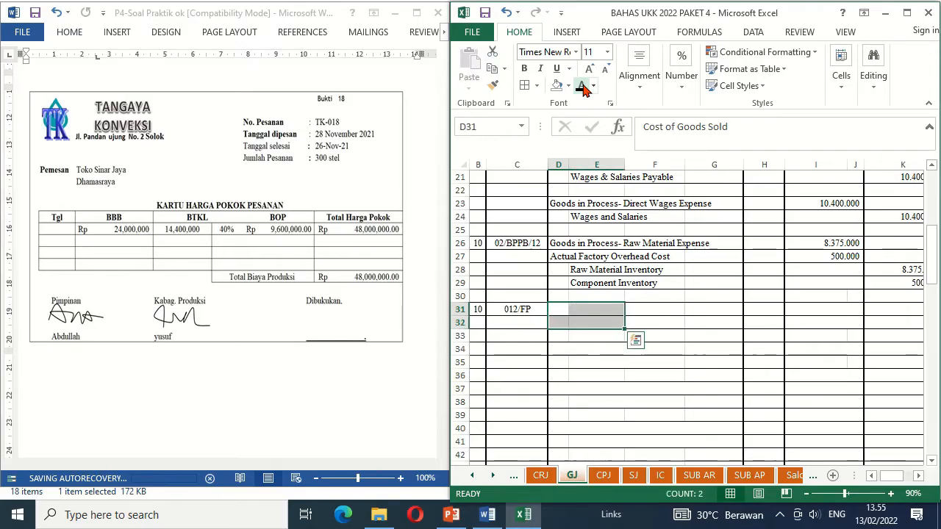
{"action": "left_click", "coordinate": [581, 87]}
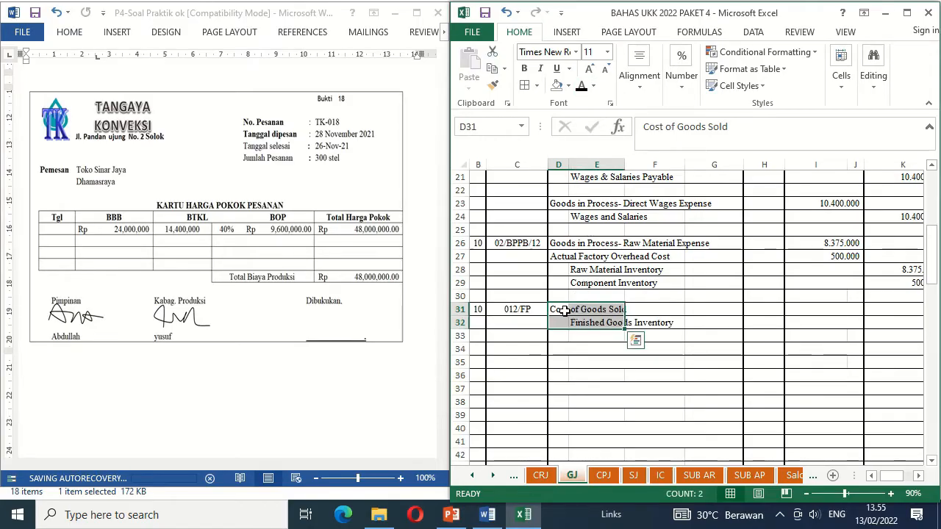
{"action": "left_click", "coordinate": [654, 298]}
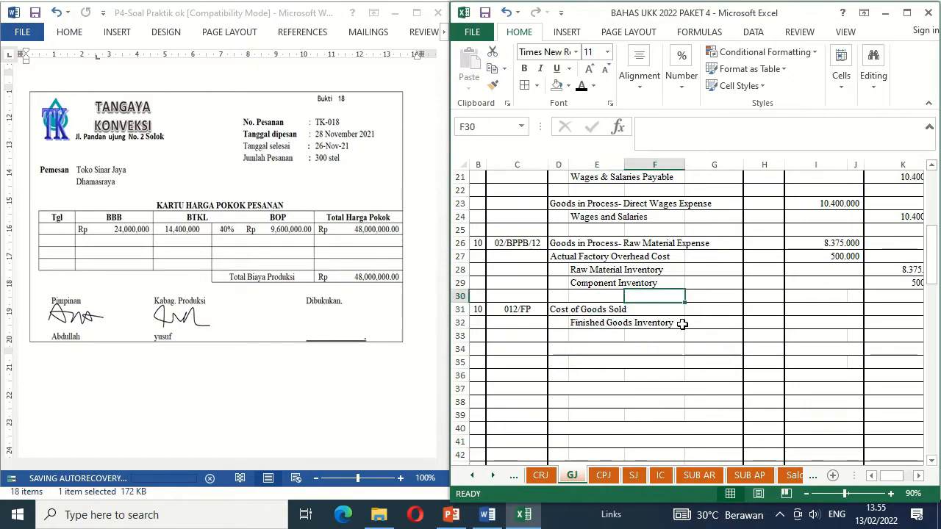
Apply the black font color to the 48.000.000 debit for Cost of Goods Sold and the matching credit for Finished Goods Inventory.
{"action": "left_click", "coordinate": [815, 310]}
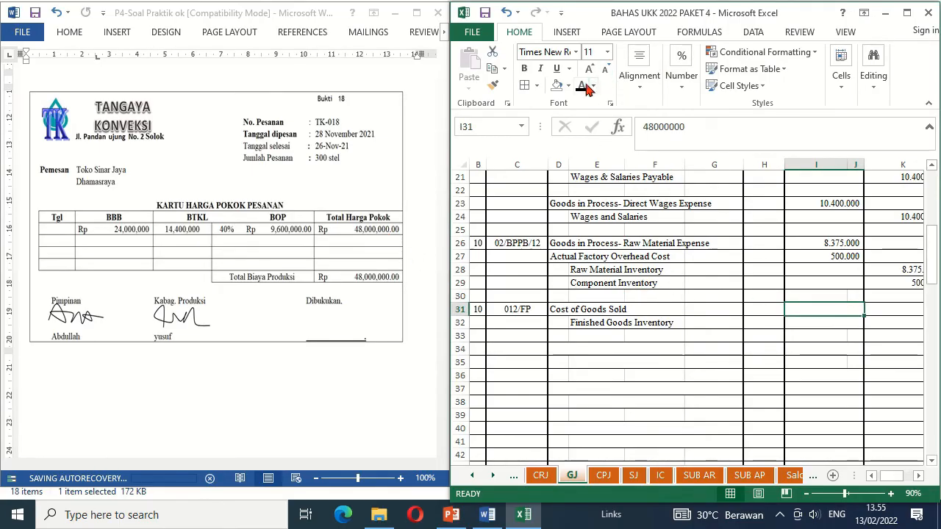
{"action": "key", "text": "Down"}
{"action": "key", "text": "Right"}
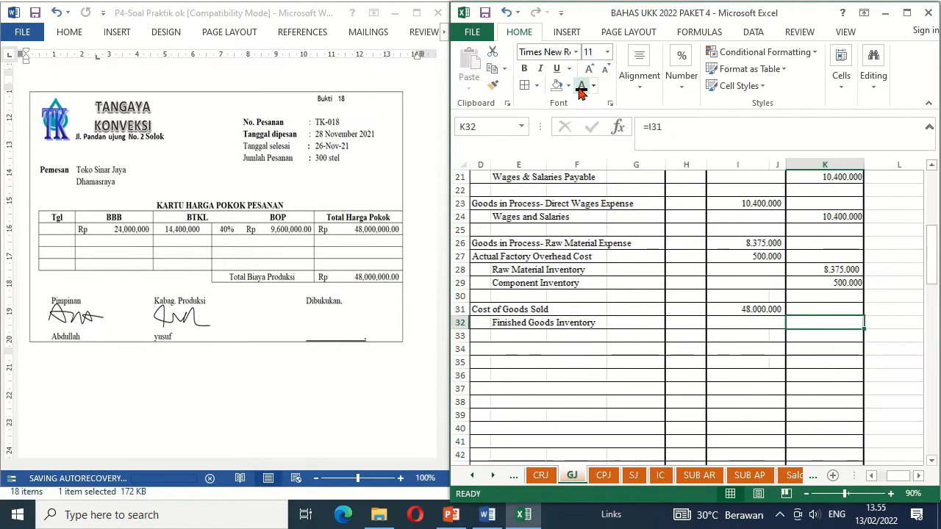
{"action": "left_click", "coordinate": [580, 88]}
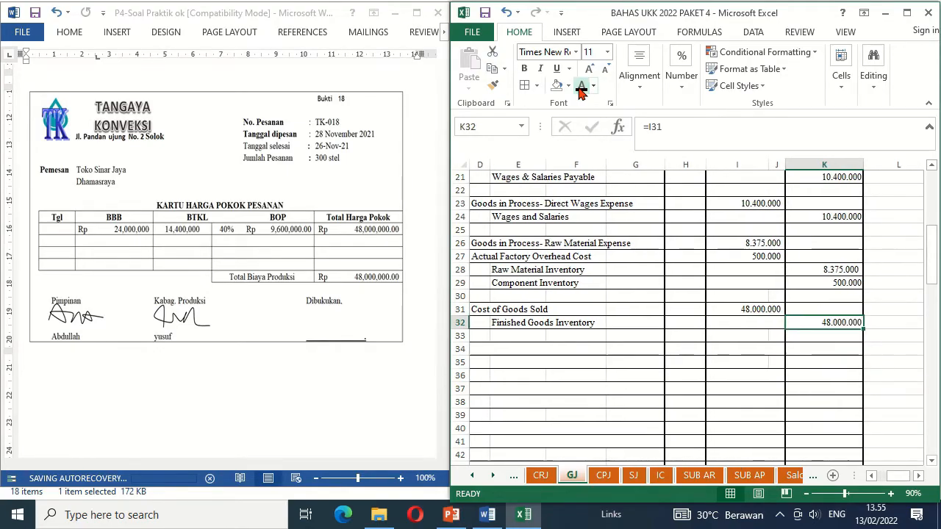
{"action": "key", "text": "Home"}
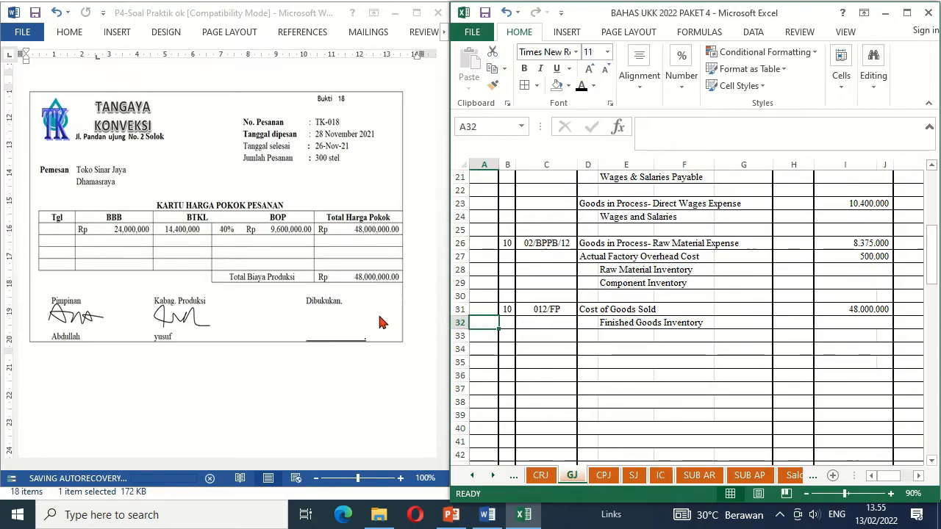
Switch to Word and remove the shape covering the Dibukukan signature on the Bukti 18 order cost card.
{"action": "left_click", "coordinate": [327, 319]}
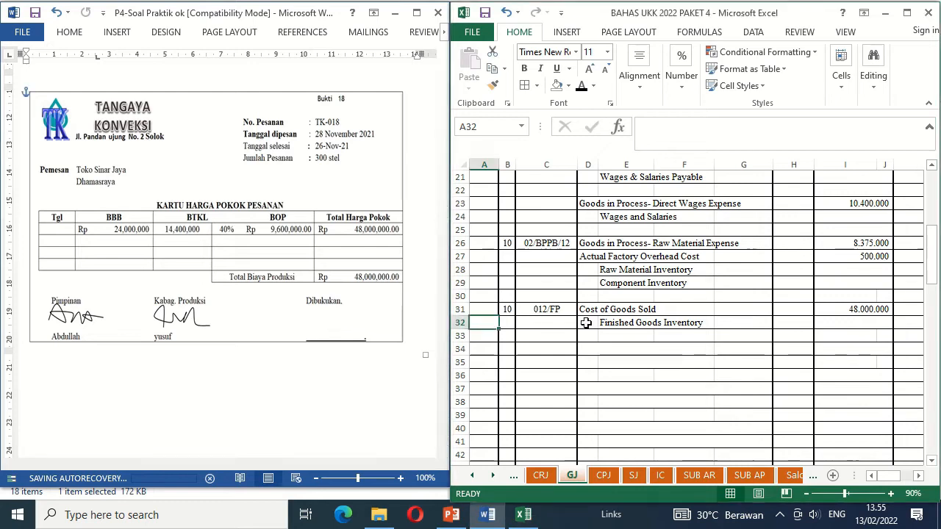
{"action": "left_click", "coordinate": [351, 326]}
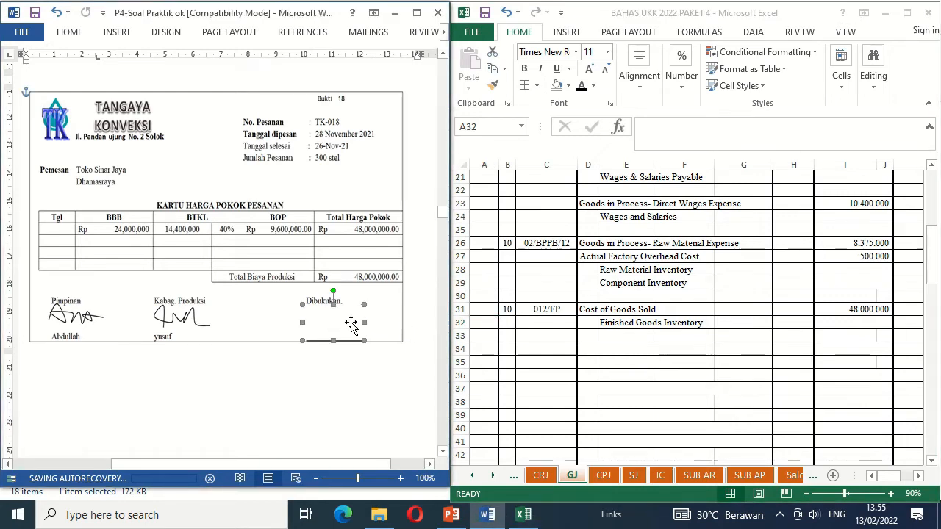
{"action": "key", "text": "ctrl+z"}
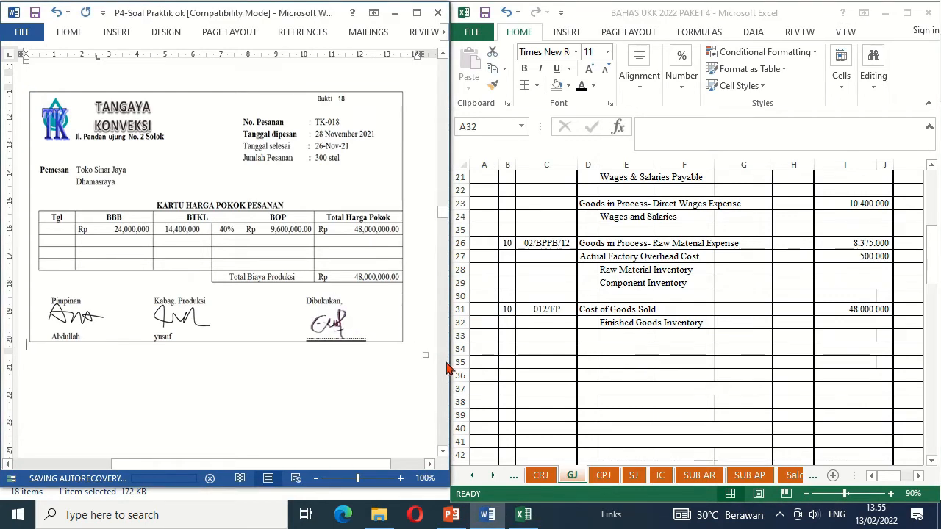
Consult the Bukti 19 cash payment voucher and apply black font to date 11, evidence 04/BKK and description Bank Loan in the Excel cash payment journal.
{"action": "left_click", "coordinate": [443, 408]}
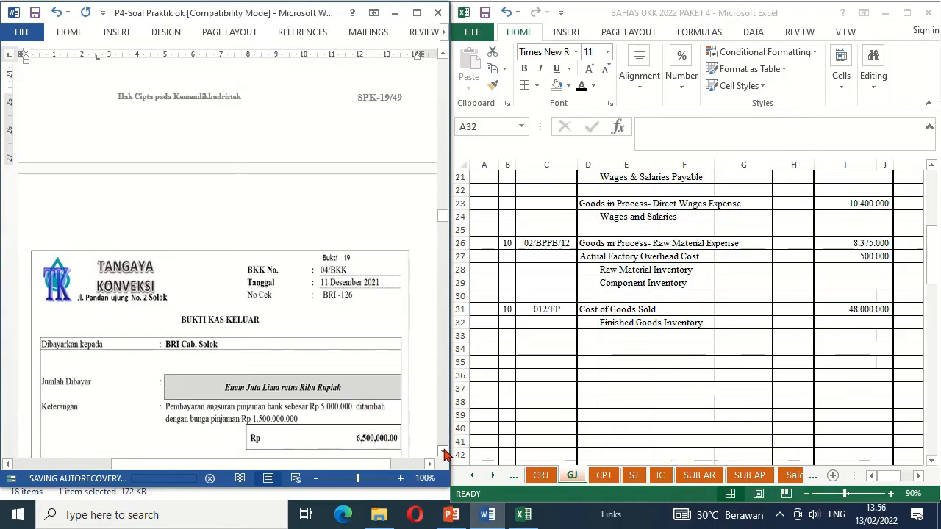
{"action": "scroll", "coordinate": [443, 450], "scroll_direction": "down", "scroll_amount": 3}
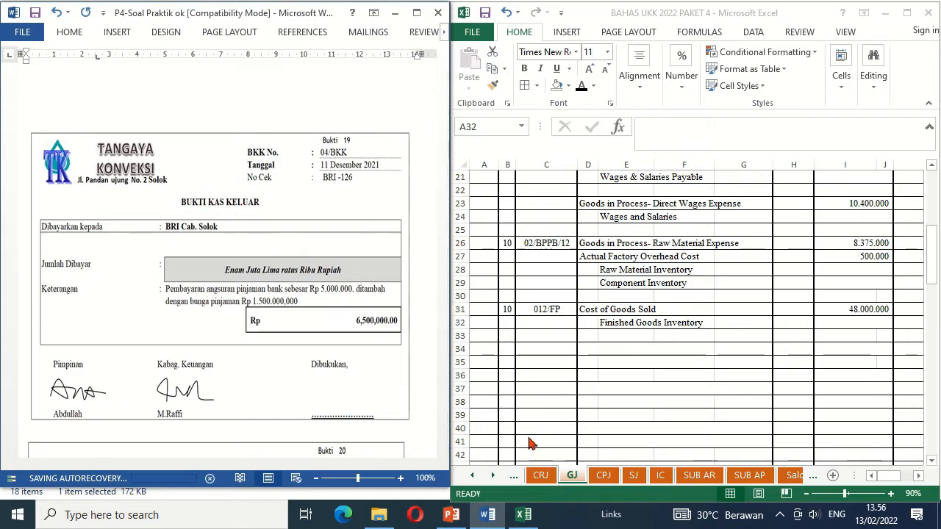
{"action": "left_click", "coordinate": [602, 475]}
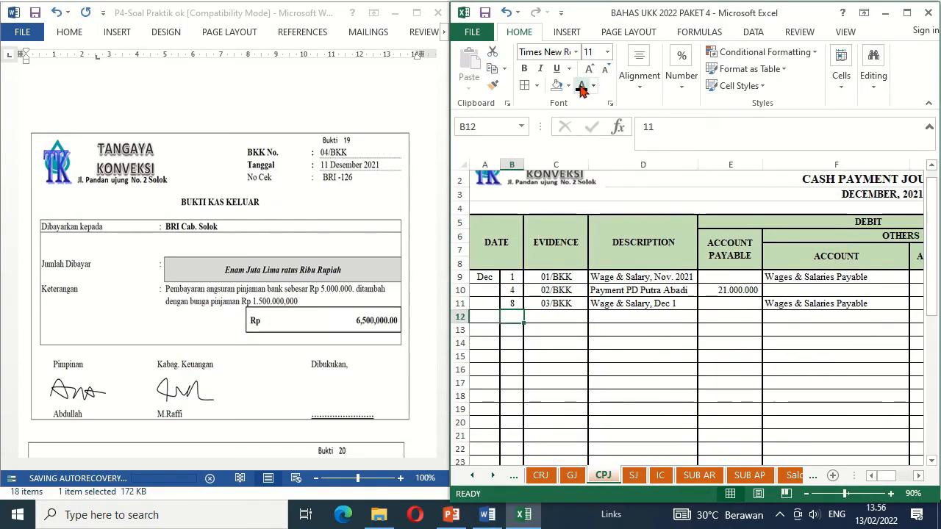
{"action": "left_click", "coordinate": [581, 87]}
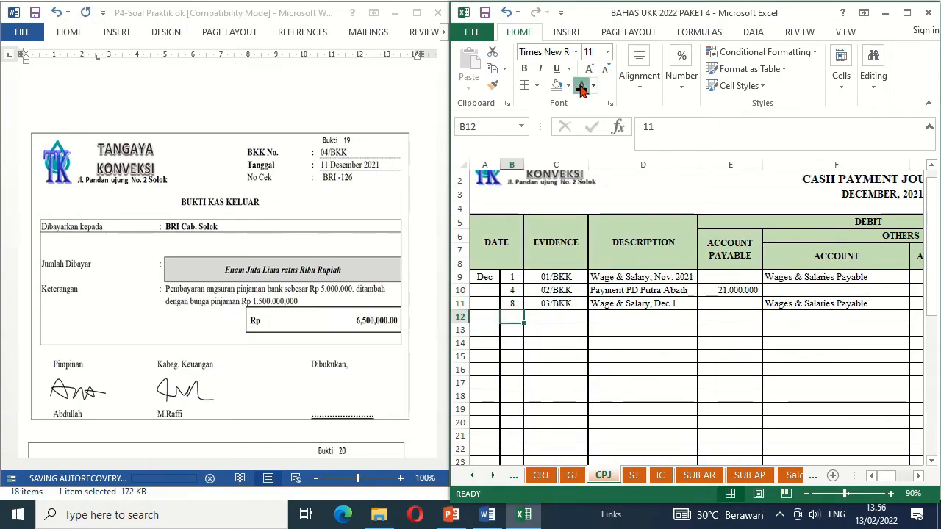
{"action": "left_click", "coordinate": [563, 311]}
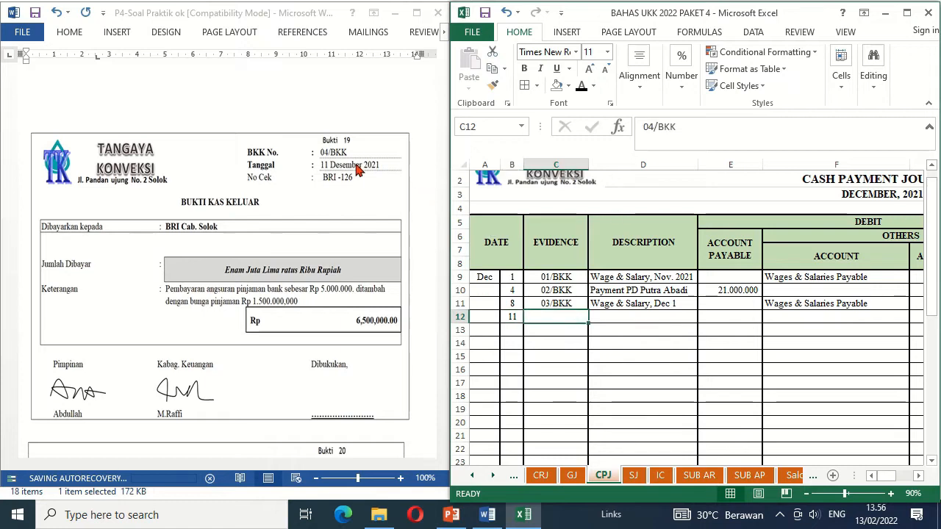
{"action": "left_click", "coordinate": [583, 87]}
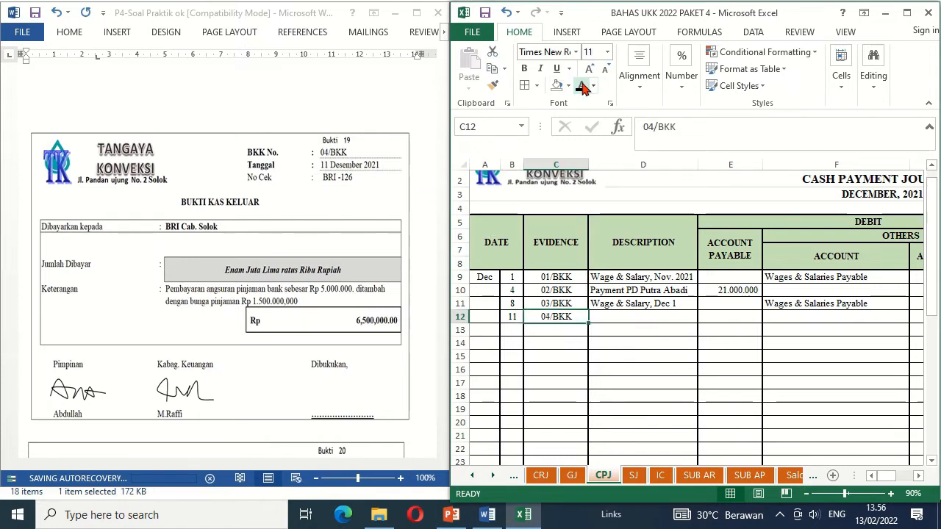
{"action": "key", "text": "Right"}
{"action": "left_click", "coordinate": [583, 88]}
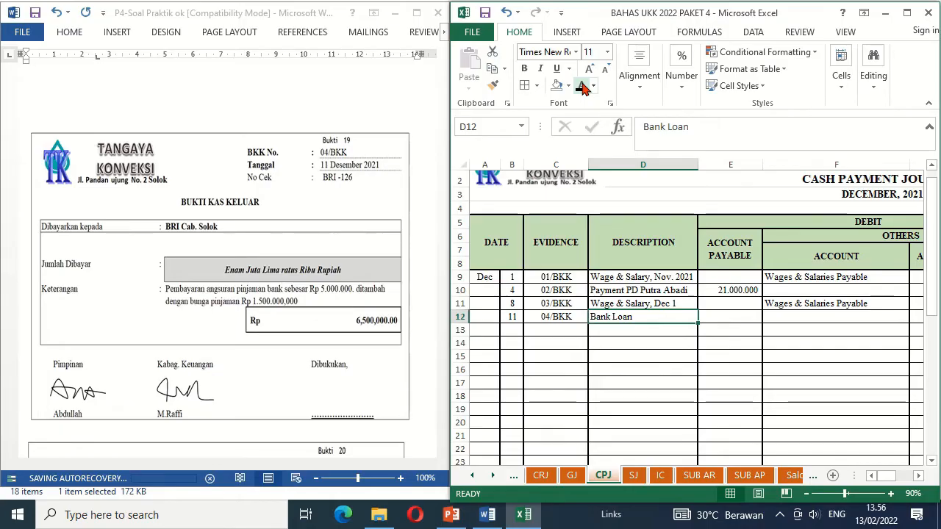
In row 12 of the cash payment journal, apply the black font color to the Bank Loans debit account and its 5.000.000 total.
{"action": "key", "text": "Right"}
{"action": "key", "text": "Right"}
{"action": "key", "text": "Right"}
{"action": "key", "text": "Right"}
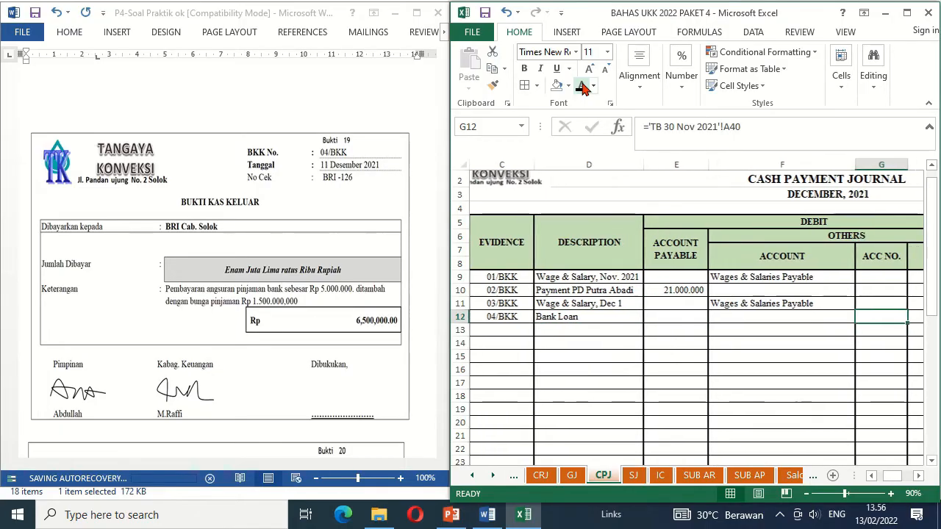
{"action": "key", "text": "Left"}
{"action": "key", "text": "Left"}
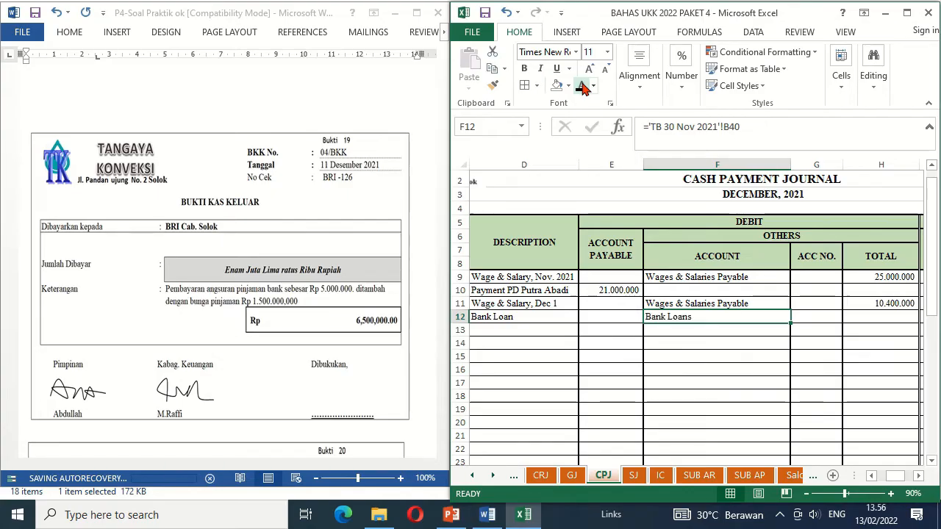
{"action": "key", "text": "Right"}
{"action": "key", "text": "Right"}
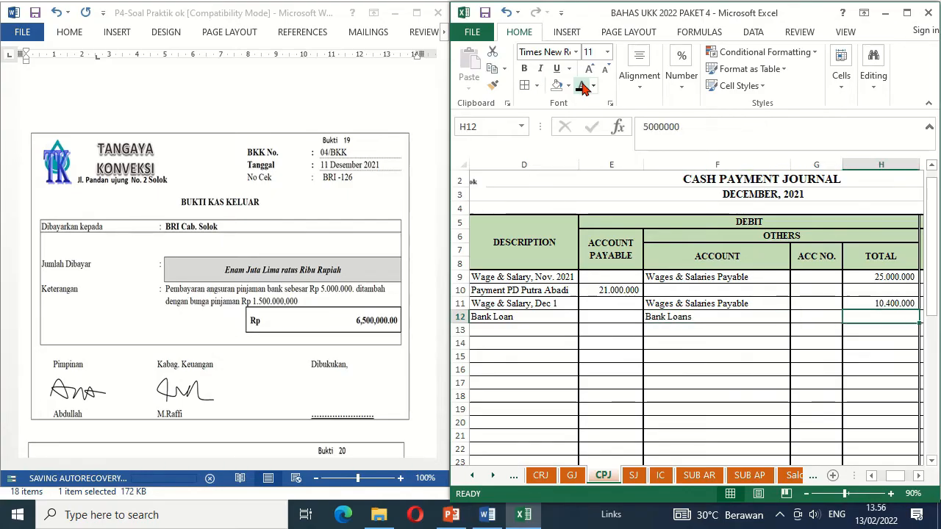
In row 13 of the cash payment journal, apply the black font color to the Interest Expense account and its 1.500.000 total.
{"action": "key", "text": "Down"}
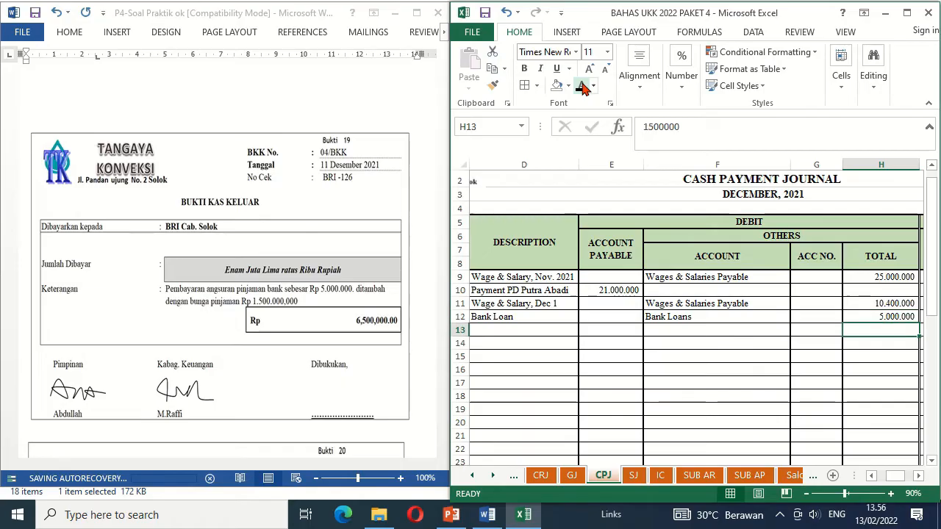
{"action": "key", "text": "Left"}
{"action": "key", "text": "Left"}
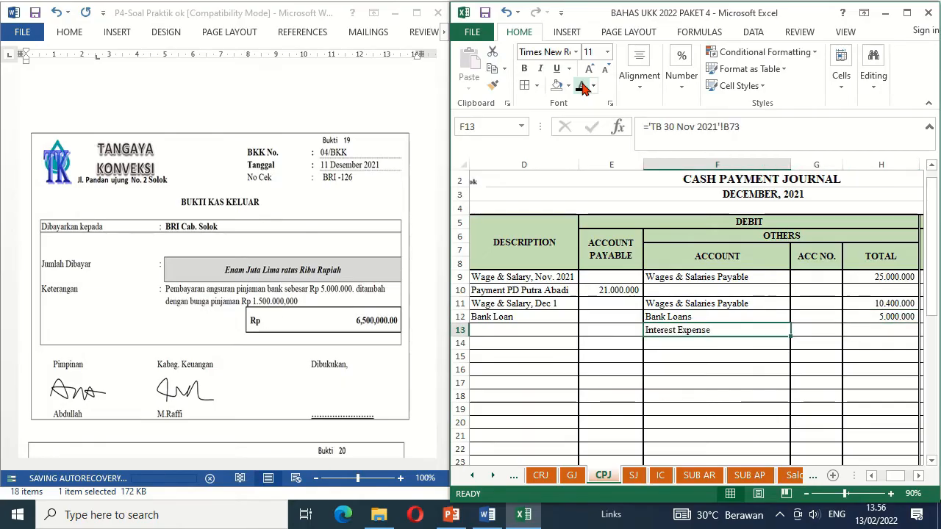
{"action": "key", "text": "Right"}
{"action": "key", "text": "Right"}
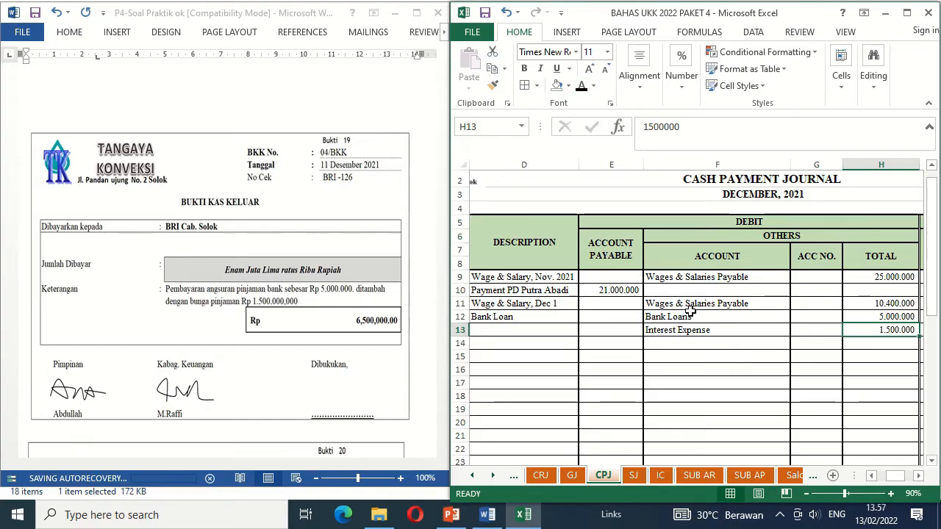
Apply the black font color to the 6.500.000 Cash in Bank credit in row 12 of the cash payment journal.
{"action": "key", "text": "Up"}
{"action": "key", "text": "Right"}
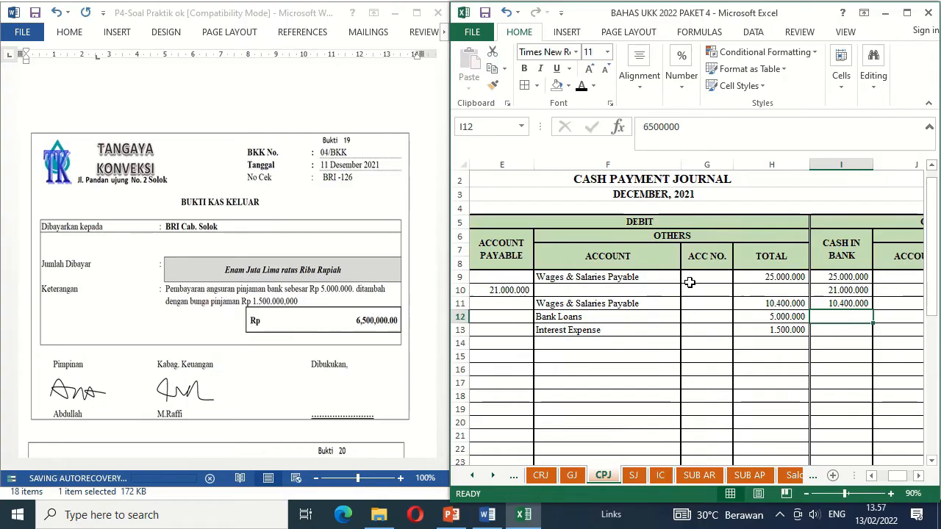
{"action": "left_click", "coordinate": [581, 85]}
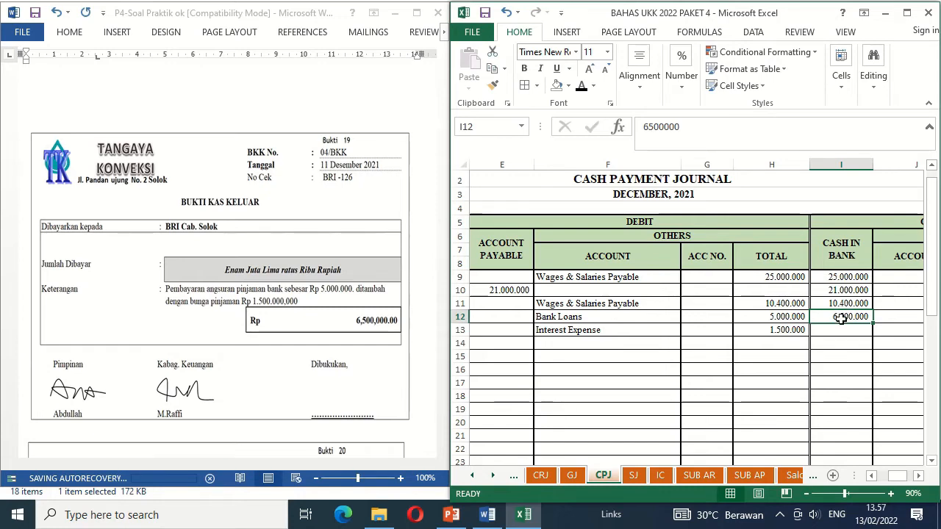
{"action": "left_click", "coordinate": [764, 327]}
{"action": "key", "text": "Home"}
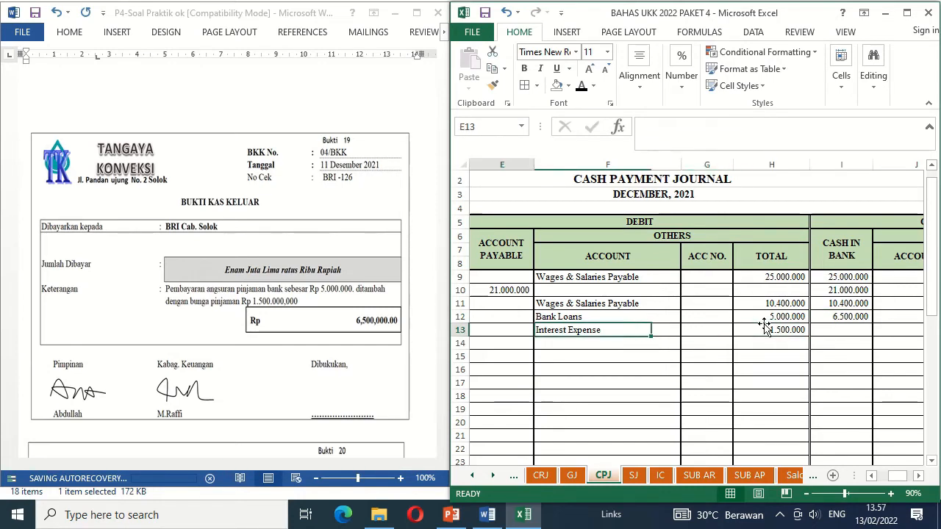
Switch to Word and remove the shape covering the Dibukukan signature on the Bukti 19 cash payment voucher.
{"action": "left_click", "coordinate": [346, 401]}
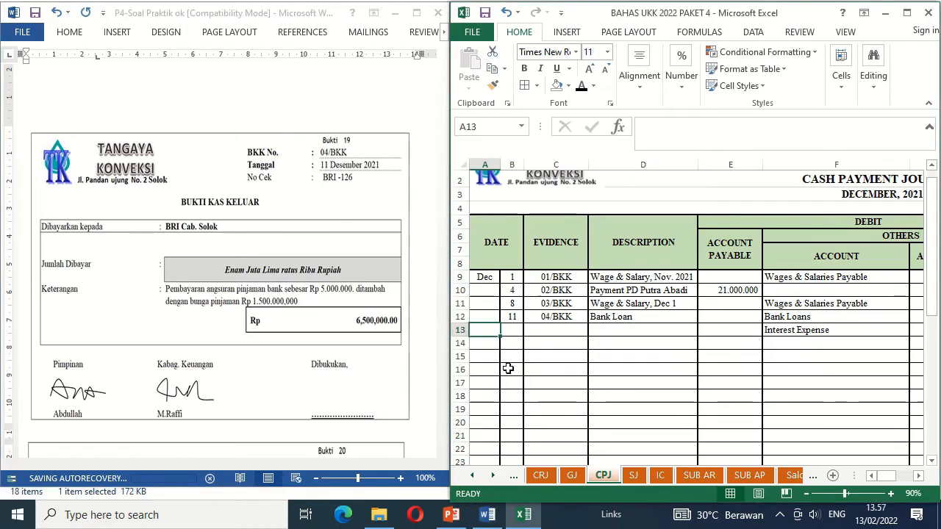
{"action": "left_click", "coordinate": [340, 391]}
{"action": "key", "text": "ctrl+v"}
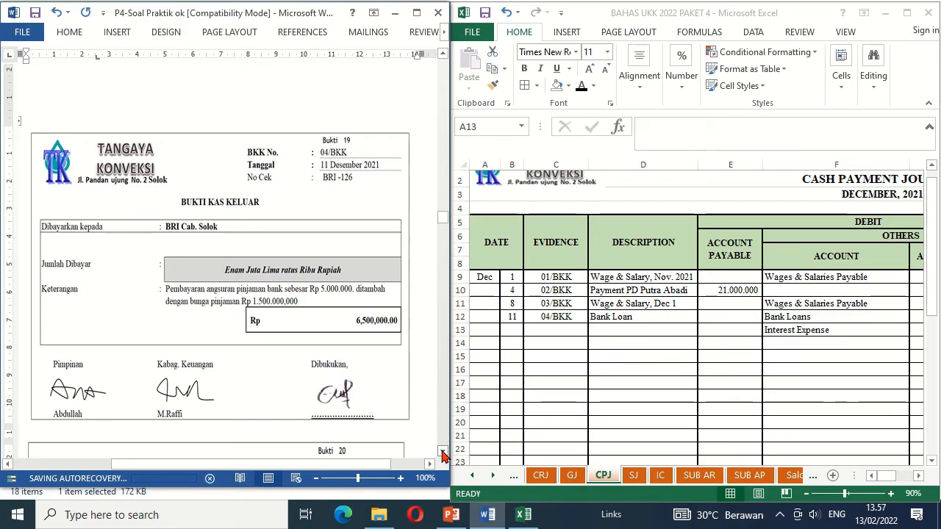
Consult the Bukti 20 labor hours list and apply black font to date 14 and evidence 02/DPJK/2021 in row 34 of the Excel general journal.
{"action": "left_click_drag", "start_coordinate": [441, 454], "coordinate": [442, 453]}
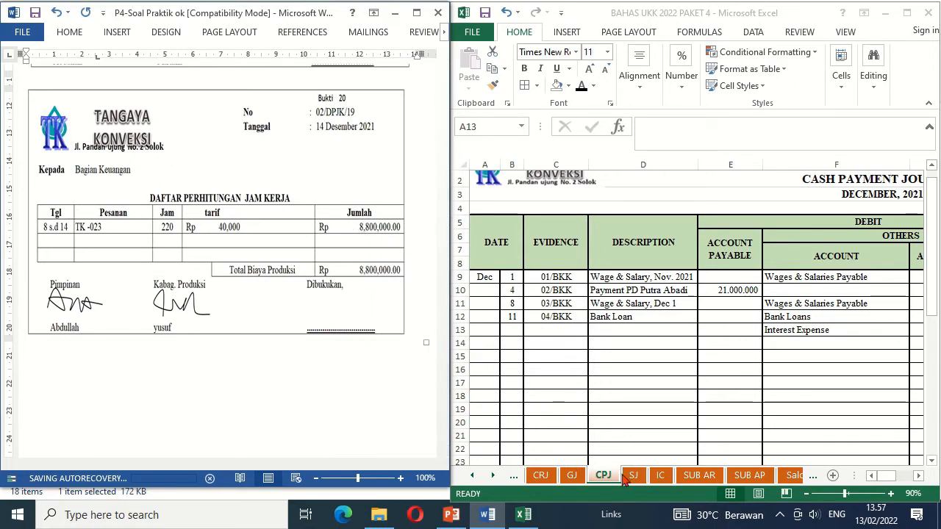
{"action": "left_click", "coordinate": [572, 476]}
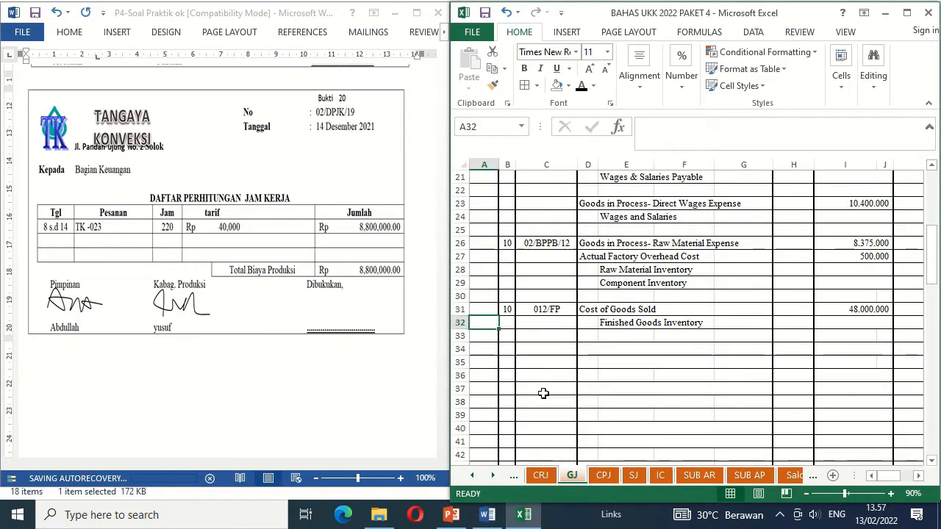
{"action": "left_click", "coordinate": [504, 347]}
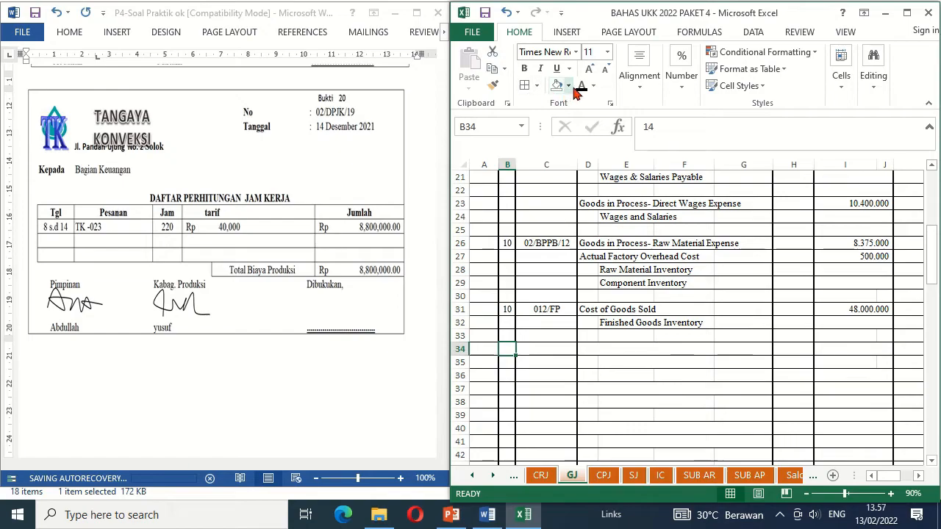
{"action": "key", "text": "Right"}
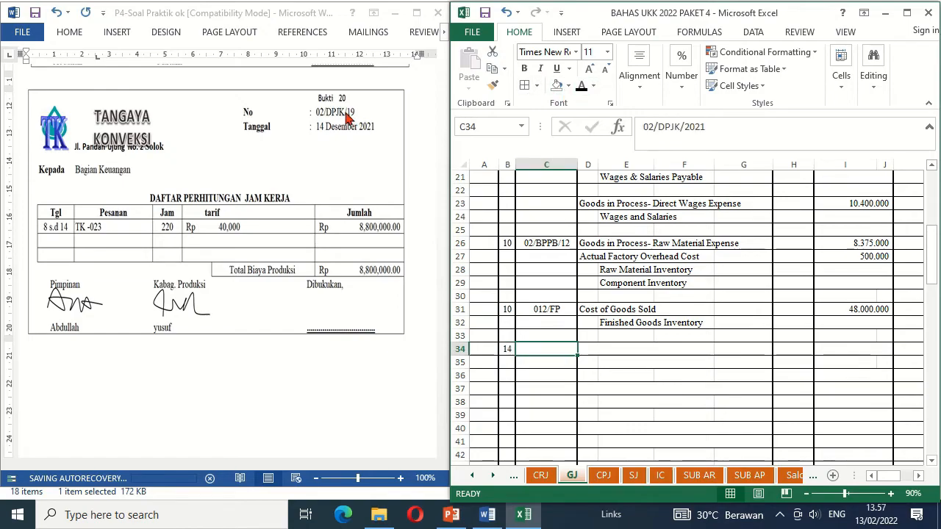
{"action": "left_click", "coordinate": [582, 89]}
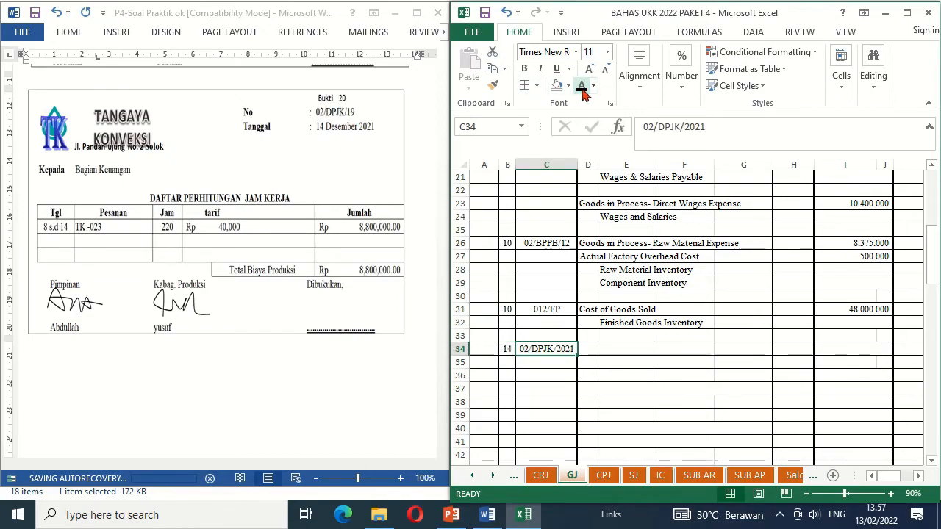
Apply the black font color to the Wages and Salaries and Wages & Salaries Payable accounts in rows 34 and 35 of the general journal.
{"action": "key", "text": "Right"}
{"action": "key", "text": "ctrl+v"}
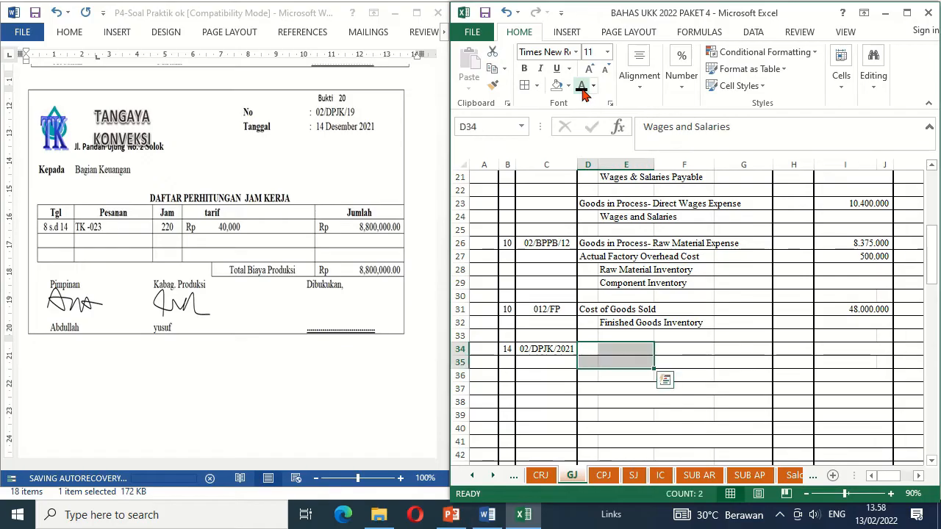
{"action": "left_click", "coordinate": [582, 89]}
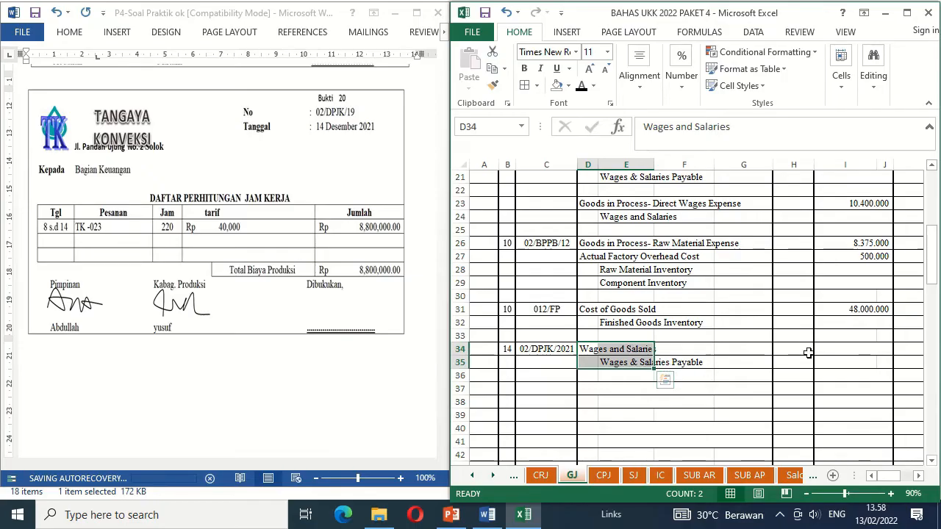
Apply the black font color to the 8.800.000 debit in row 34 and the matching credit in row 35 of the general journal.
{"action": "left_click", "coordinate": [832, 350]}
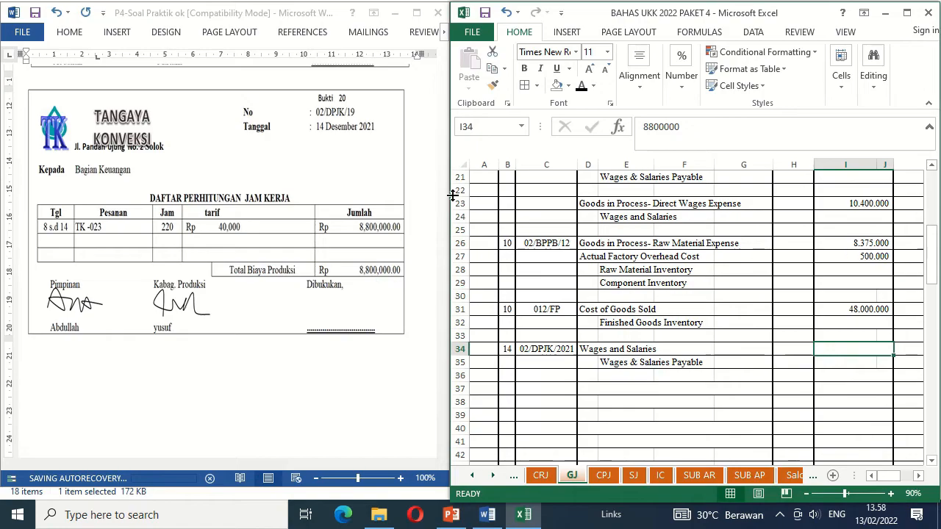
{"action": "left_click", "coordinate": [581, 86]}
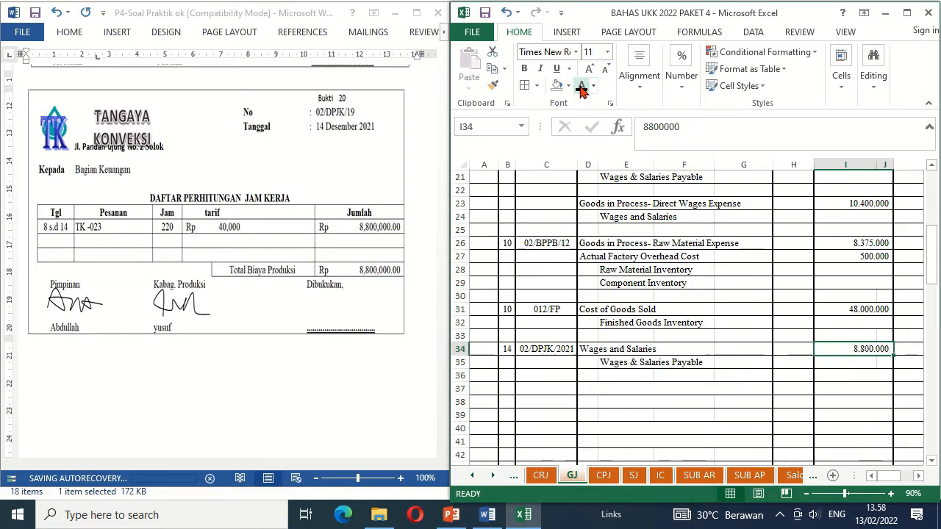
{"action": "key", "text": "Down"}
{"action": "key", "text": "Right"}
{"action": "key", "text": "Right"}
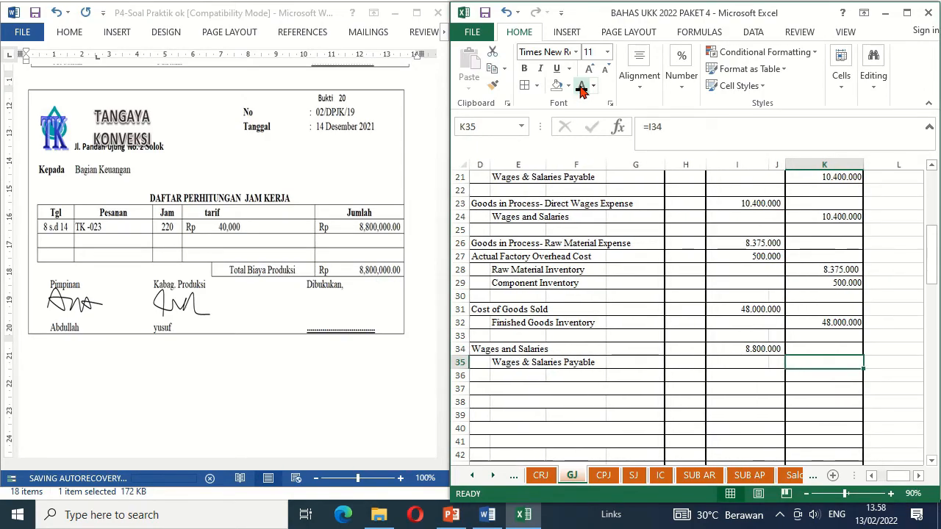
{"action": "left_click", "coordinate": [580, 87]}
Apply the black font color to Goods in Process- Direct Wages Expense in row 37 and Wages and Salaries in row 38 of the general journal.
{"action": "key", "text": "Left"}
{"action": "key", "text": "Left"}
{"action": "key", "text": "Left"}
{"action": "key", "text": "Left"}
{"action": "key", "text": "Left"}
{"action": "key", "text": "Left"}
{"action": "key", "text": "Left"}
{"action": "key", "text": "Left"}
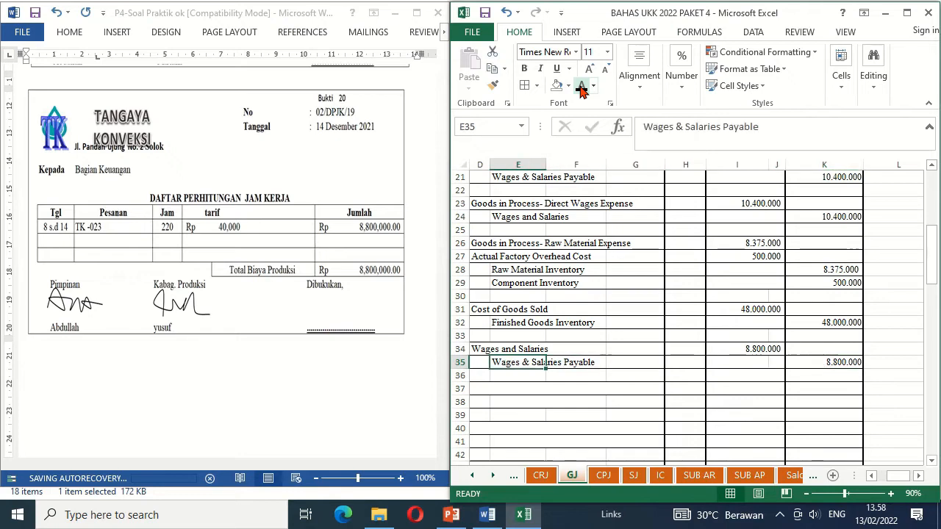
{"action": "key", "text": "Down"}
{"action": "key", "text": "Down"}
{"action": "key", "text": "Right"}
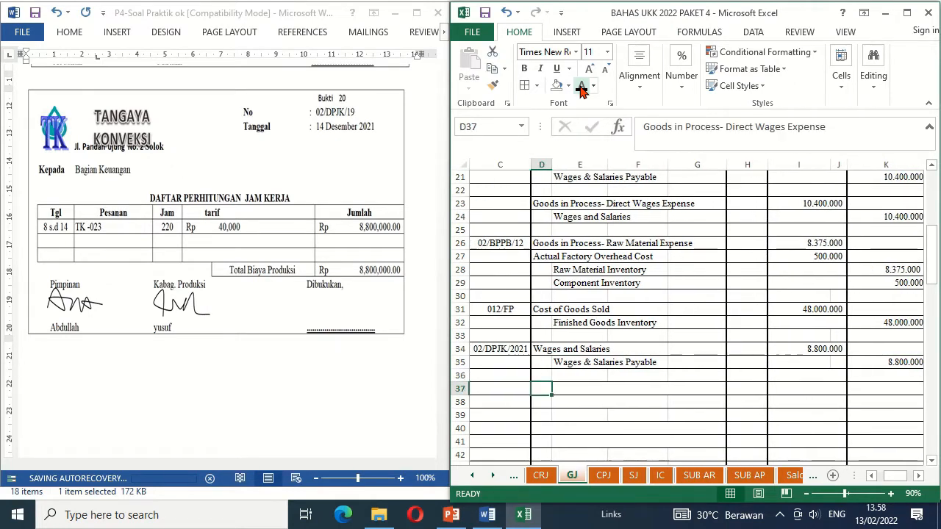
{"action": "key", "text": "shift+Down"}
{"action": "key", "text": "shift+Right"}
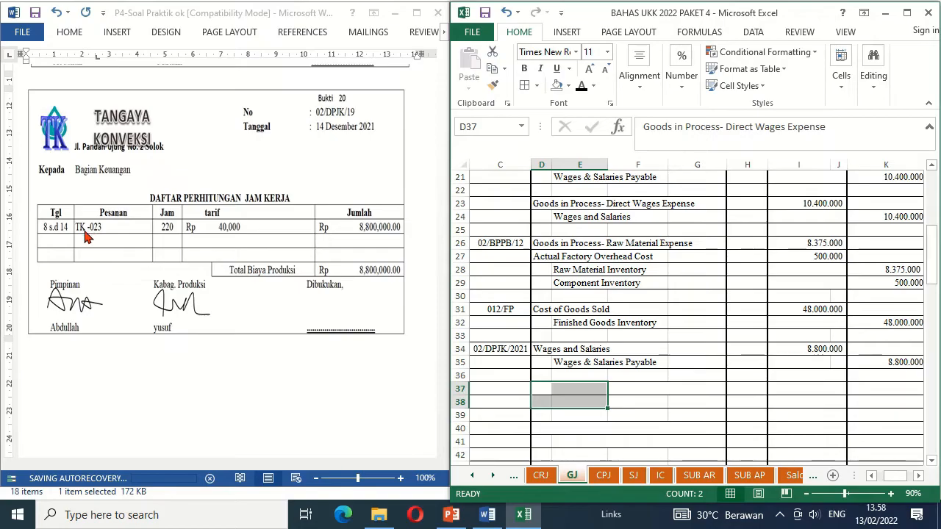
{"action": "left_click", "coordinate": [580, 87]}
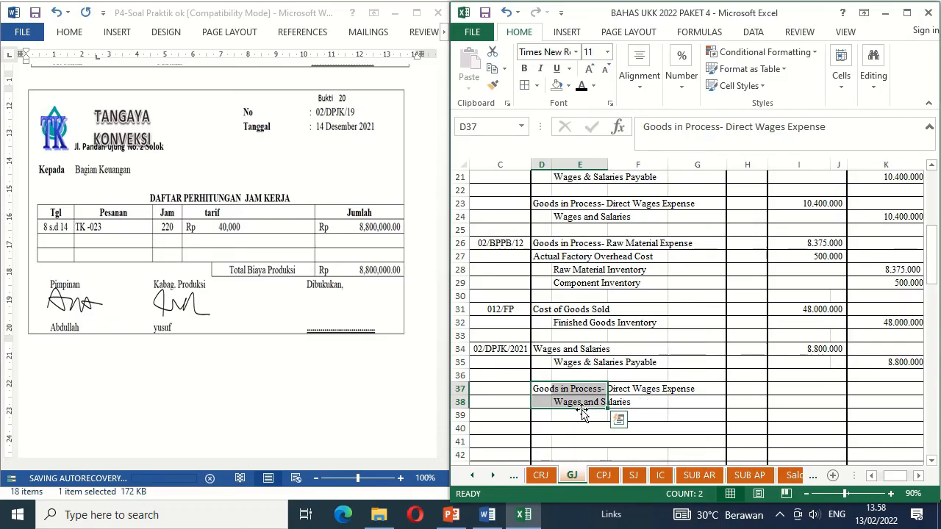
Apply the black font color to the 8.800.000 debit in row 37 and the matching credit in row 38 of the general journal.
{"action": "left_click", "coordinate": [810, 389]}
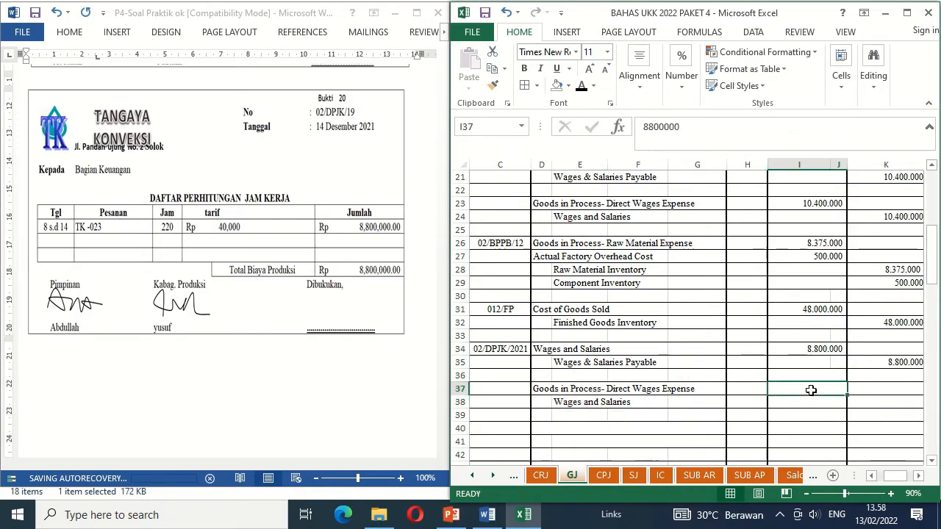
{"action": "left_click", "coordinate": [580, 87]}
{"action": "key", "text": "Right"}
{"action": "key", "text": "Right"}
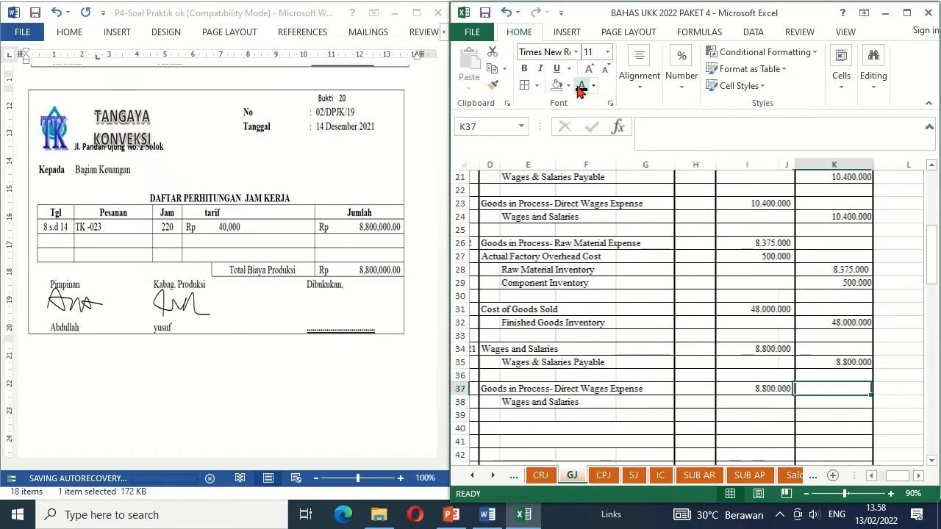
{"action": "key", "text": "Down"}
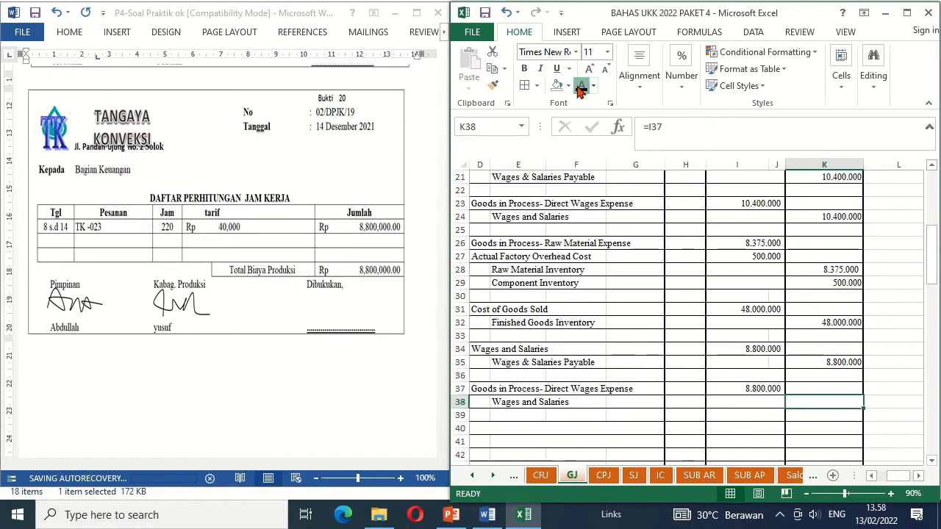
{"action": "left_click", "coordinate": [580, 87]}
{"action": "key", "text": "Home"}
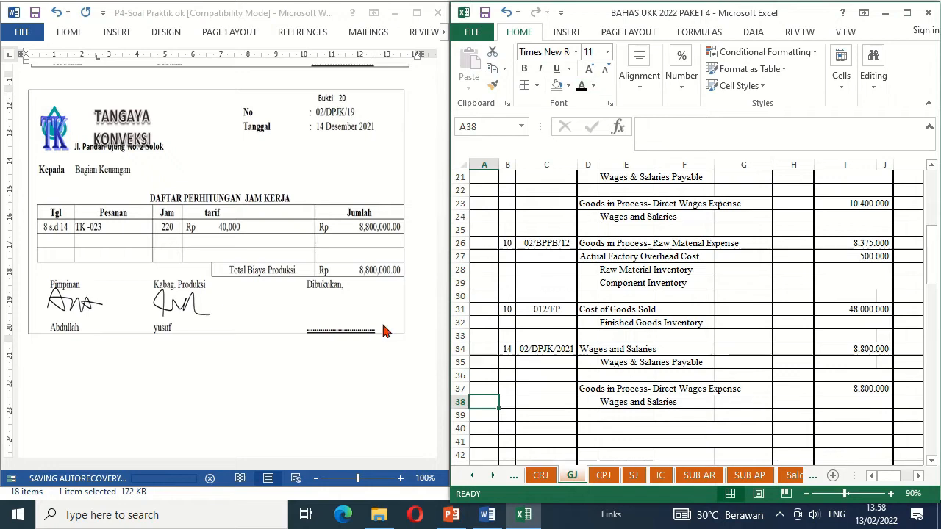
Switch to Word and remove the shape covering the Dibukukan signature on the Bukti 20 labor hours list.
{"action": "left_click", "coordinate": [338, 318]}
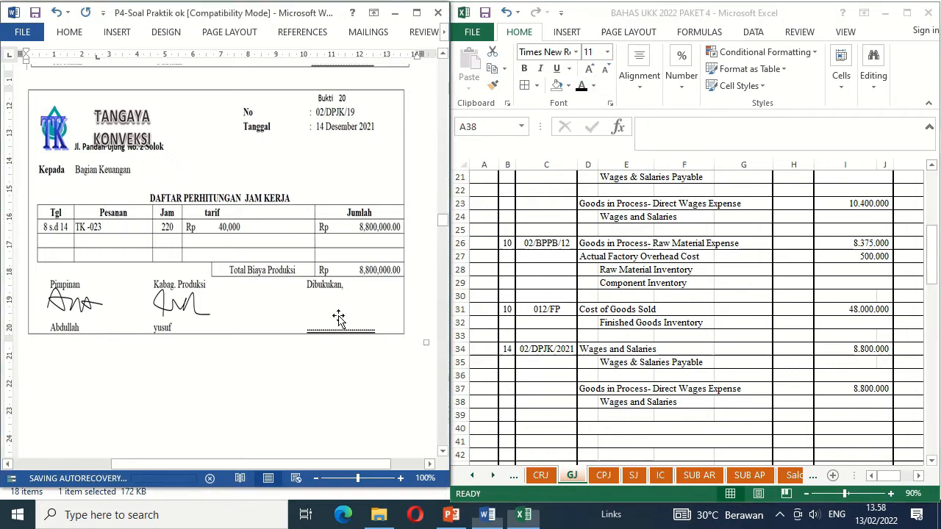
{"action": "left_click", "coordinate": [576, 303]}
{"action": "key", "text": "BackSpace"}
{"action": "left_click", "coordinate": [555, 297]}
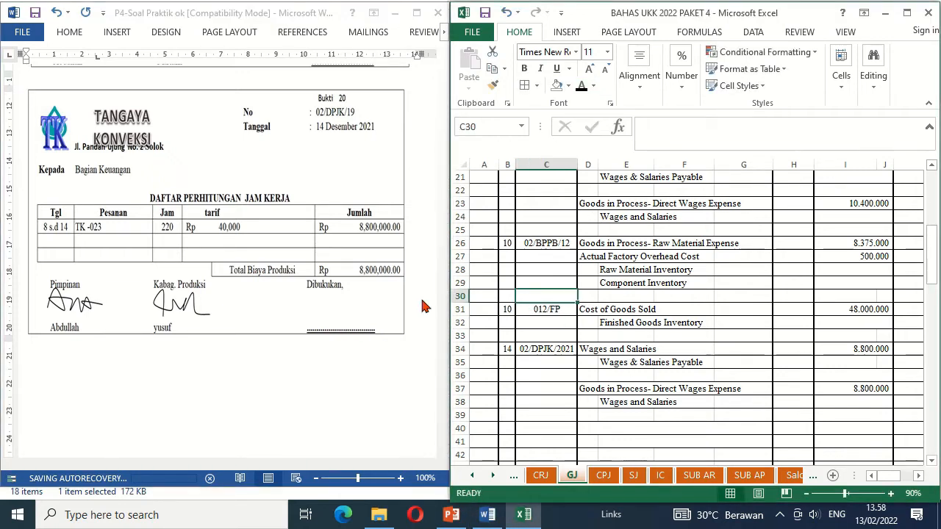
{"action": "left_click", "coordinate": [308, 302]}
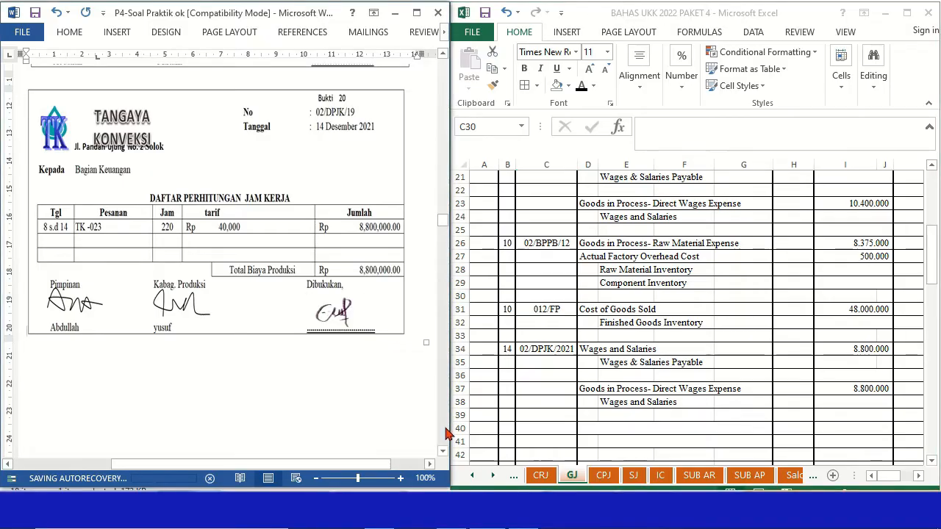
Consult the Bukti 21 voucher and apply black font to date 15, evidence 05/BKK and Wage & Salary, Dec 2 in row 14 of Excel's cash payment journal.
{"action": "scroll", "coordinate": [445, 456], "scroll_direction": "down", "scroll_amount": 5}
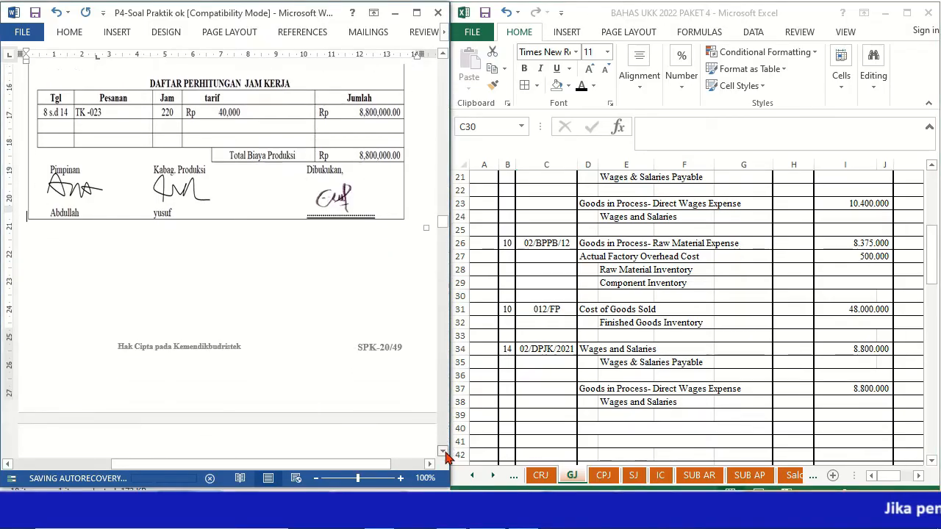
{"action": "scroll", "coordinate": [444, 456], "scroll_direction": "down", "scroll_amount": 8}
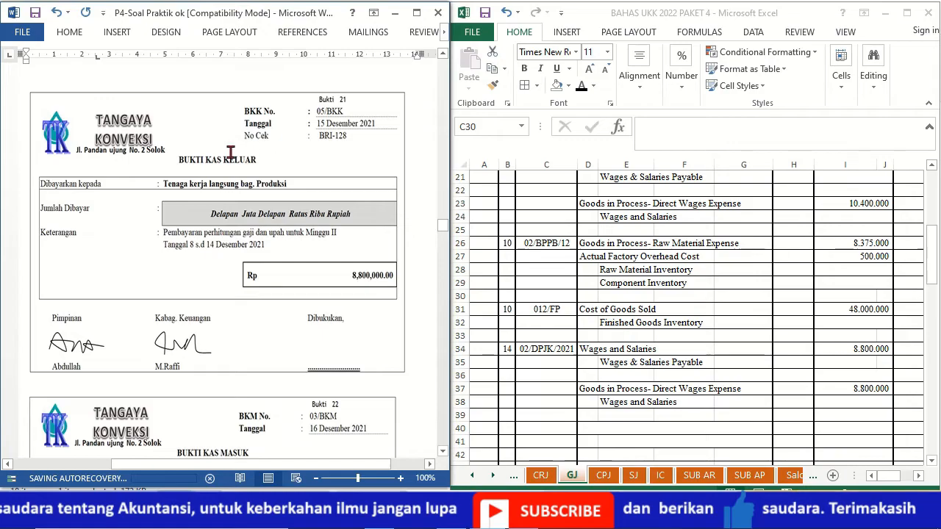
{"action": "left_click", "coordinate": [601, 477]}
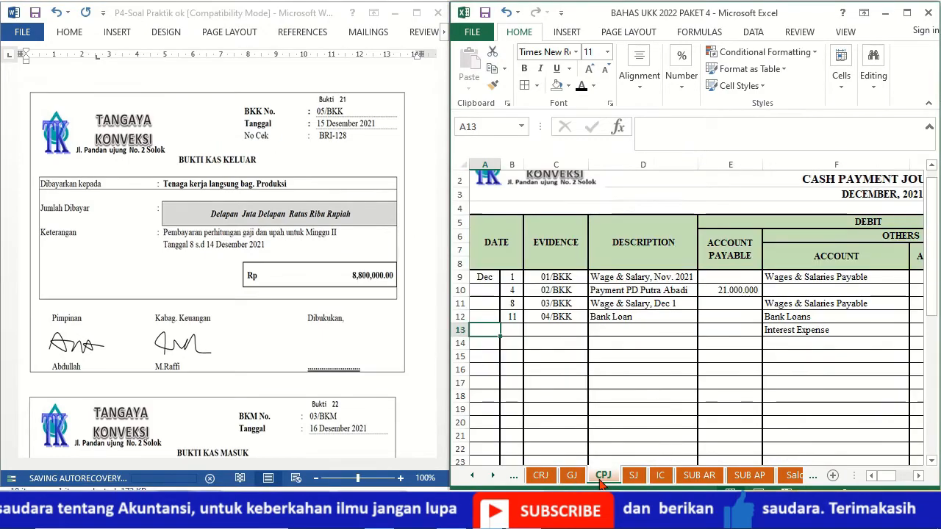
{"action": "left_click", "coordinate": [508, 342]}
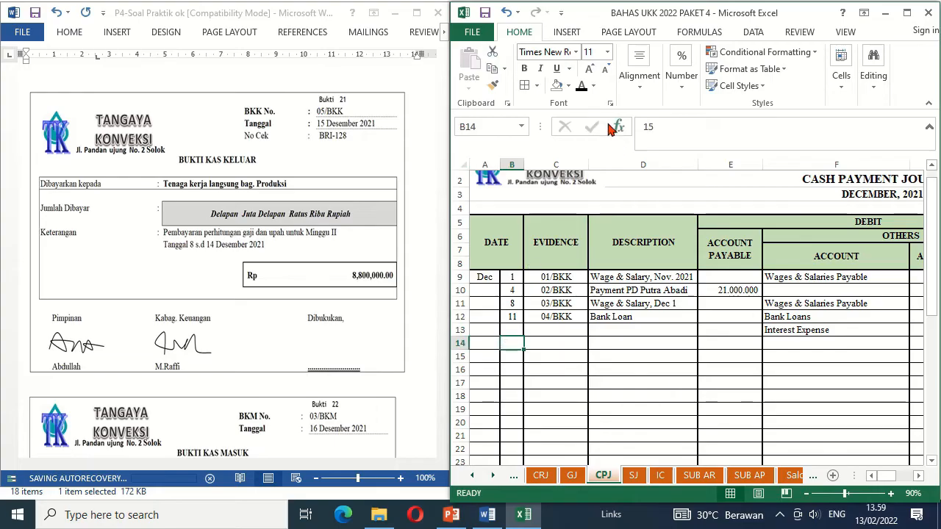
{"action": "key", "text": "Tab"}
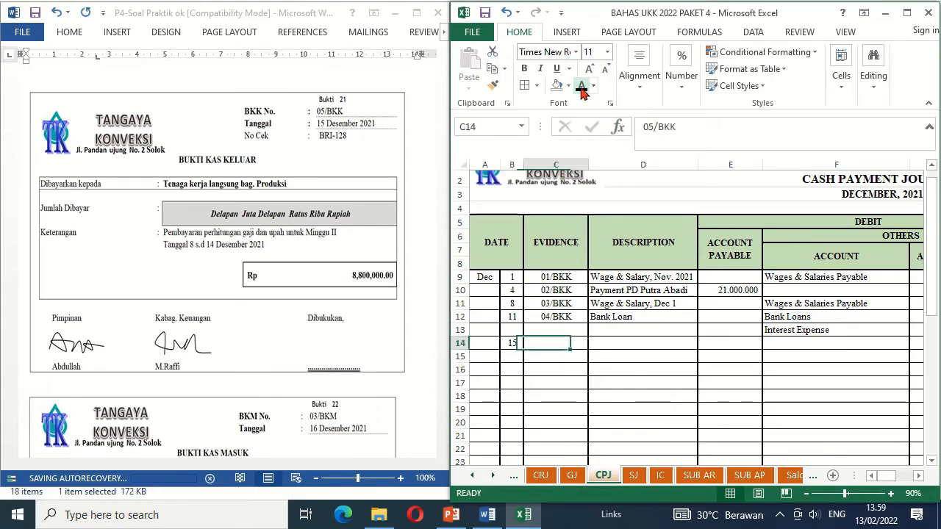
{"action": "type", "text": "05/BKK"}
{"action": "key", "text": "Return"}
{"action": "key", "text": "Tab"}
{"action": "type", "text": "Wage & Salary, Dec 2"}
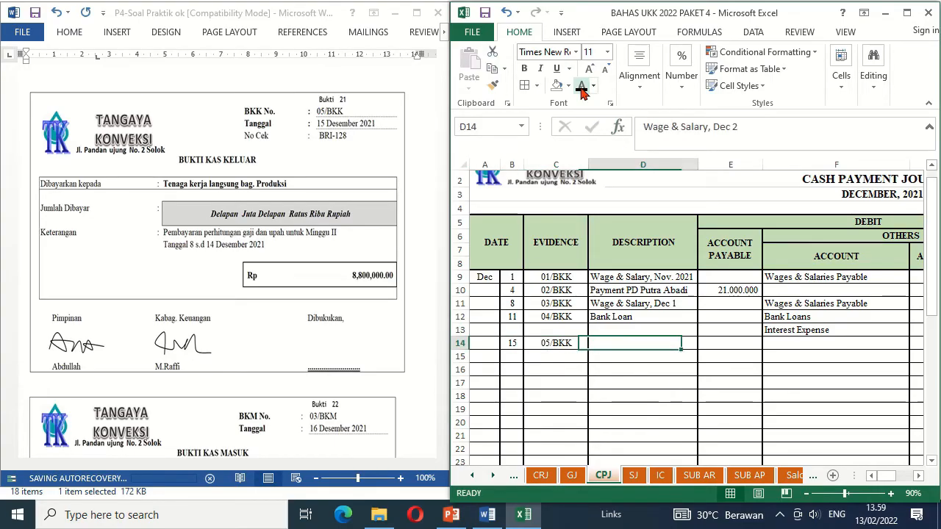
{"action": "key", "text": "Return"}
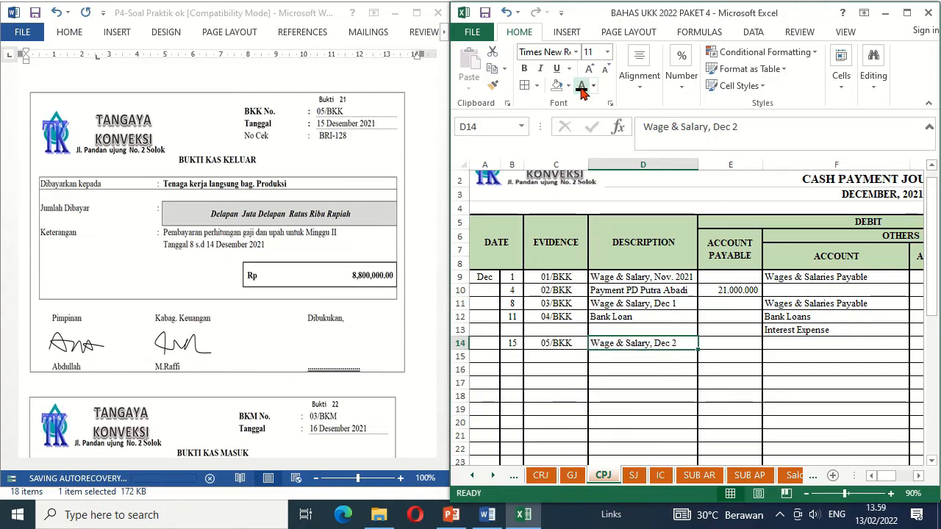
Apply the black font color to the Wages & Salaries Payable account and its 8.800.000 total in row 14 of the cash payment journal.
{"action": "key", "text": "Tab"}
{"action": "key", "text": "Tab"}
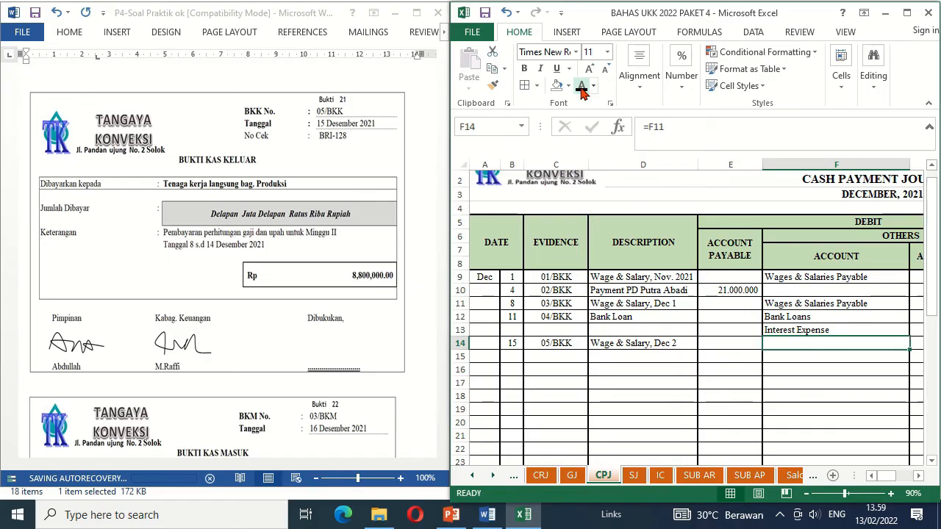
{"action": "key", "text": "Tab"}
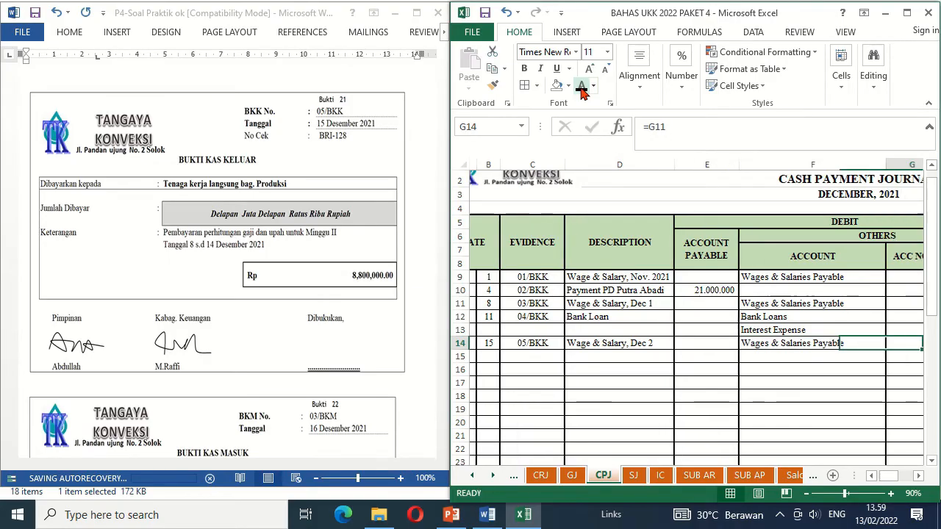
{"action": "key", "text": "Tab"}
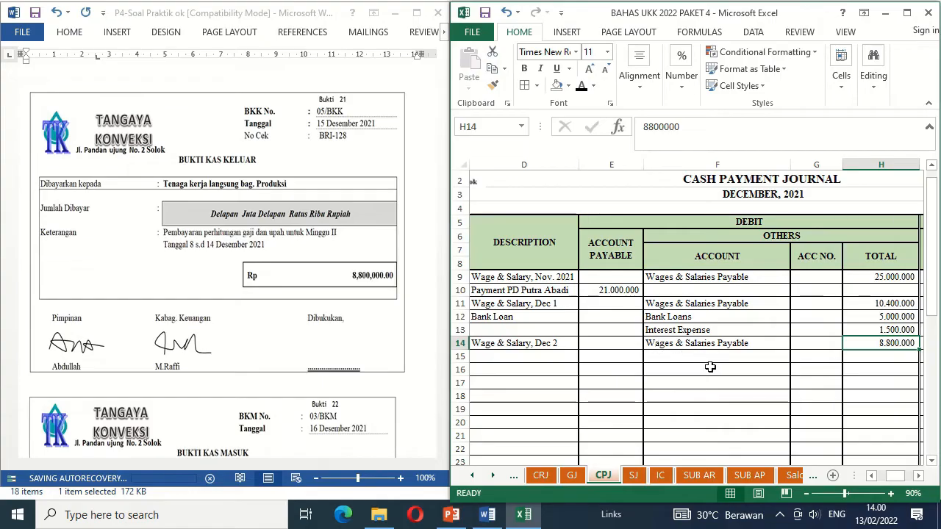
Review the wage entries in the general journal and apply black font to the 8.800.000 Cash in Bank credit in row 14 of the cash payment journal.
{"action": "left_click", "coordinate": [573, 476]}
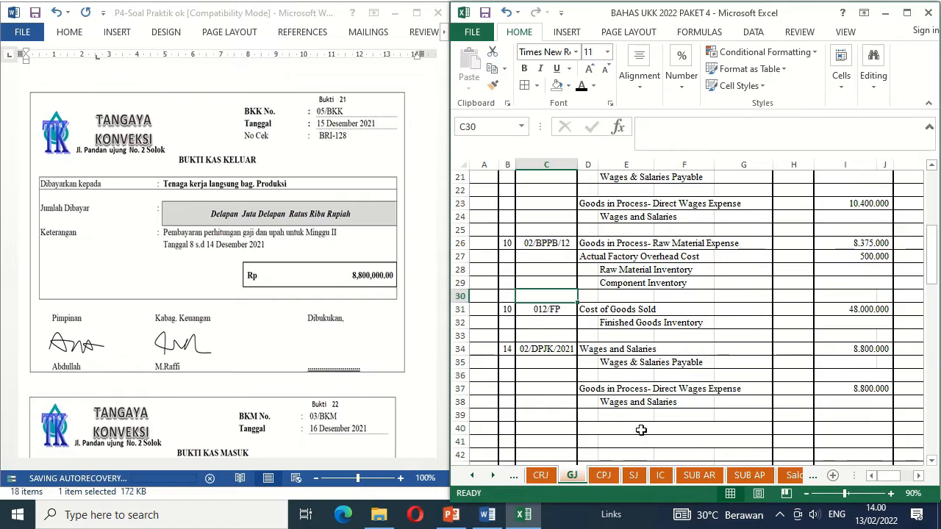
{"action": "key", "text": "ctrl+Page_Down"}
{"action": "key", "text": "Right"}
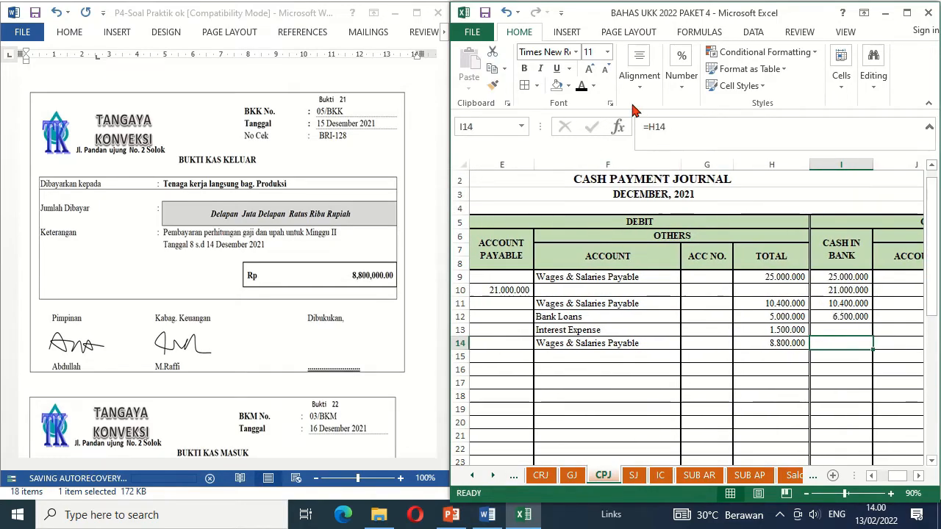
{"action": "left_click", "coordinate": [581, 86]}
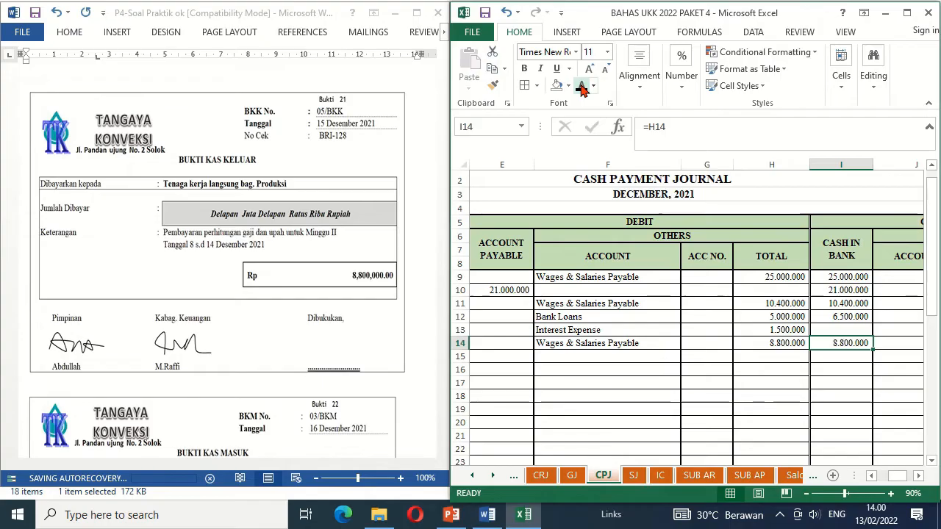
Switch to Word and remove the shape covering the Dibukukan signature on the Bukti 21 cash payment voucher.
{"action": "left_click", "coordinate": [604, 340]}
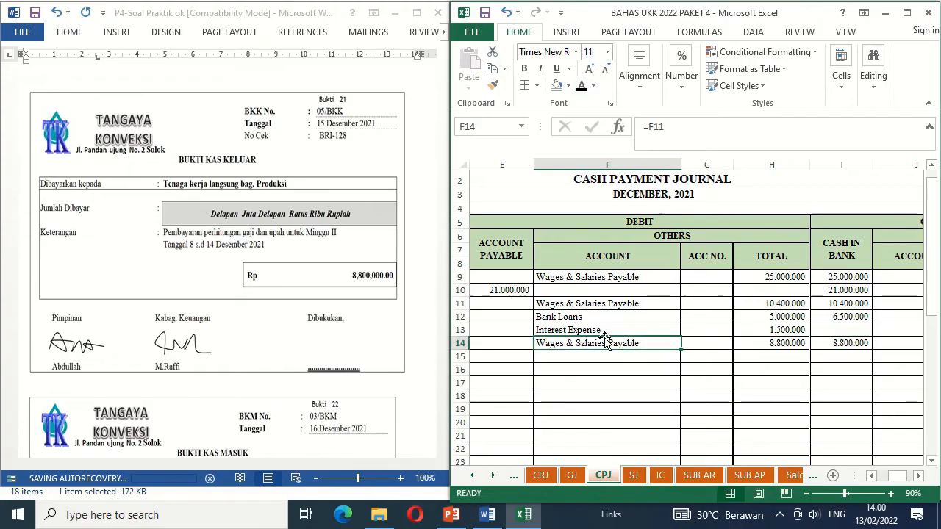
{"action": "left_click", "coordinate": [323, 348]}
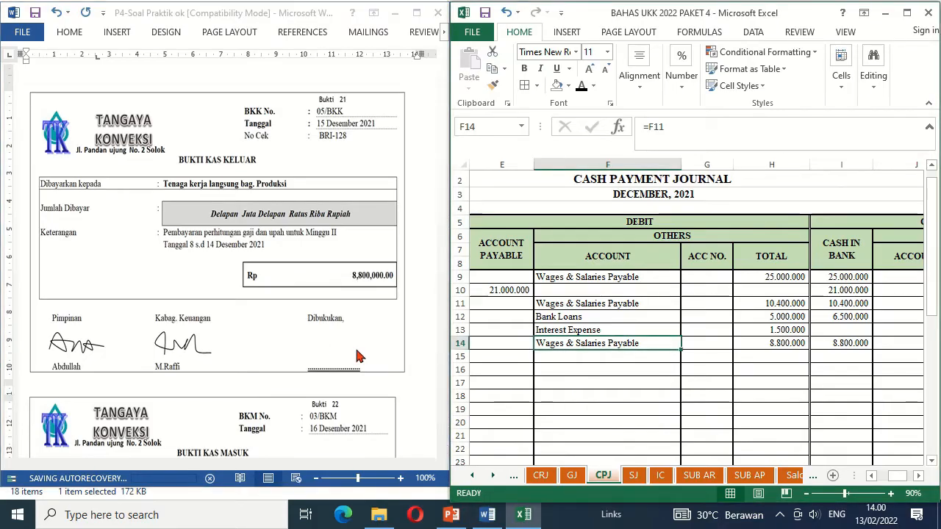
{"action": "left_click", "coordinate": [355, 351]}
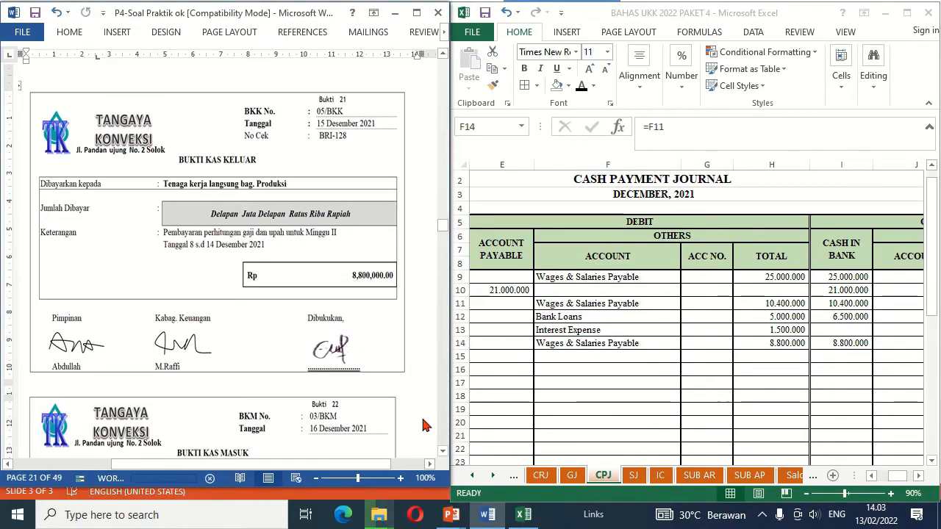
Consult the Bukti 22 cash receipt voucher and check PT Prima Andalas's entries in Excel's accounts receivable subsidiary ledger.
{"action": "left_click", "coordinate": [441, 452]}
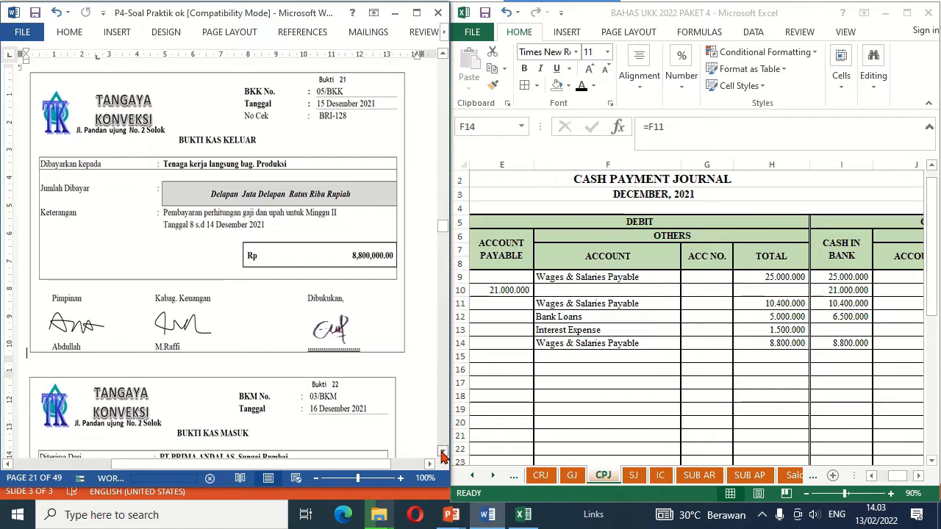
{"action": "left_click", "coordinate": [442, 453]}
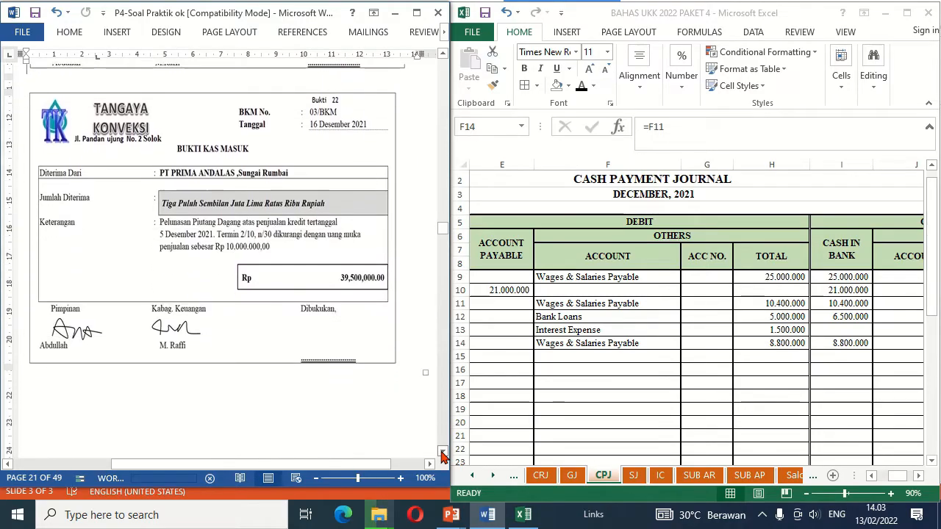
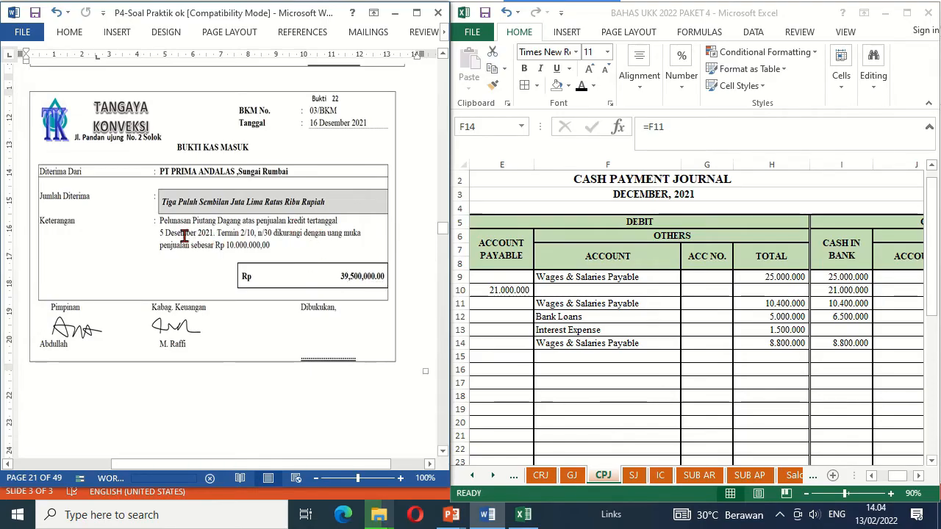
{"action": "left_click", "coordinate": [696, 477]}
{"action": "left_click", "coordinate": [696, 476]}
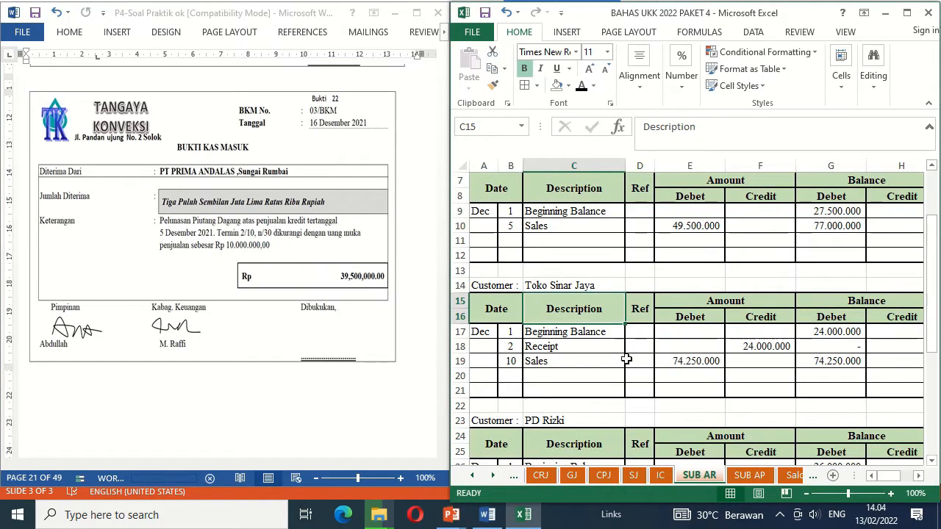
{"action": "left_click", "coordinate": [571, 238]}
{"action": "key", "text": "Up"}
{"action": "key", "text": "Up"}
{"action": "key", "text": "Up"}
{"action": "key", "text": "Up"}
{"action": "key", "text": "Up"}
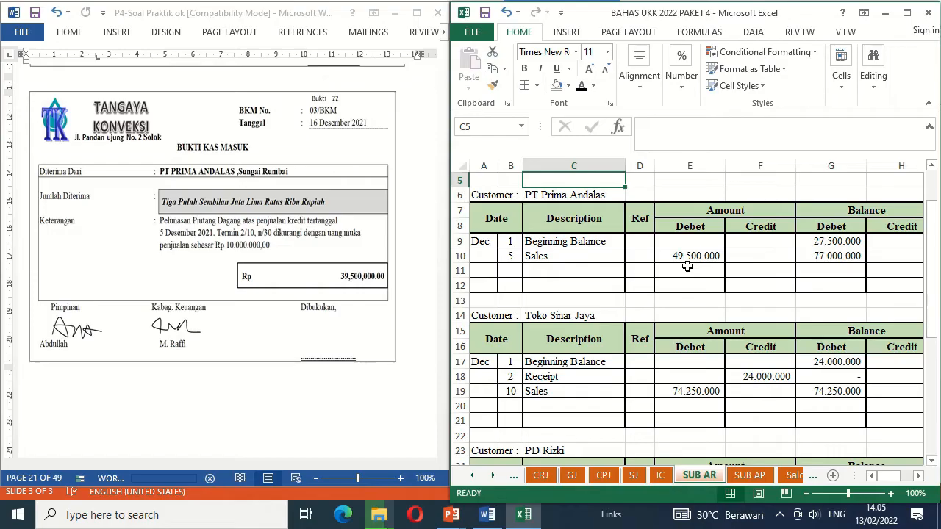
{"action": "left_click", "coordinate": [309, 255]}
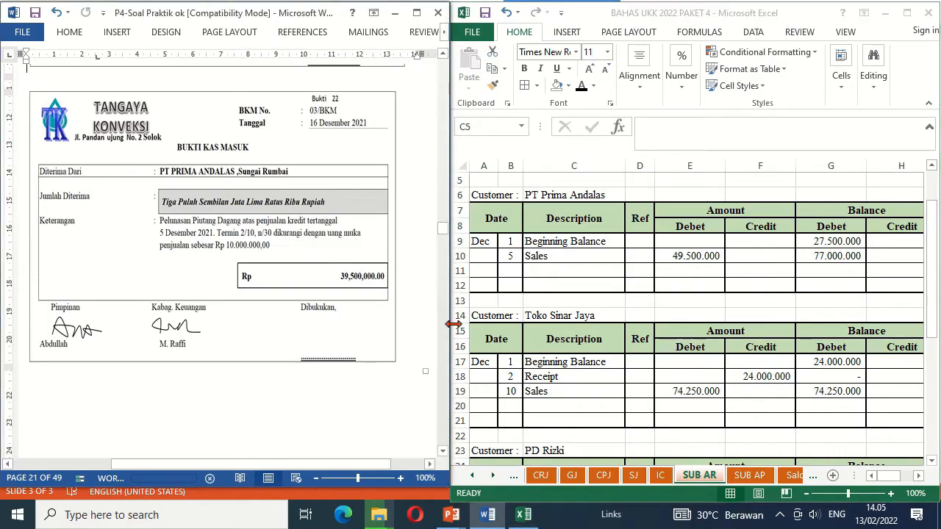
Apply black font to date 16, evidence 03/BKM and Recepit PT Prima Andalas in row 11 of the cash receipt journal.
{"action": "left_click", "coordinate": [541, 478]}
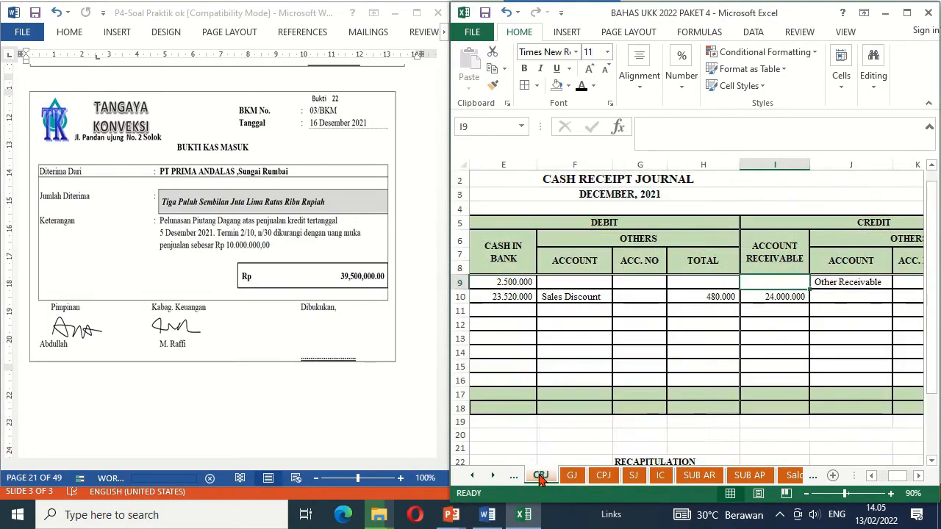
{"action": "left_click", "coordinate": [496, 317]}
{"action": "key", "text": "Home"}
{"action": "key", "text": "Right"}
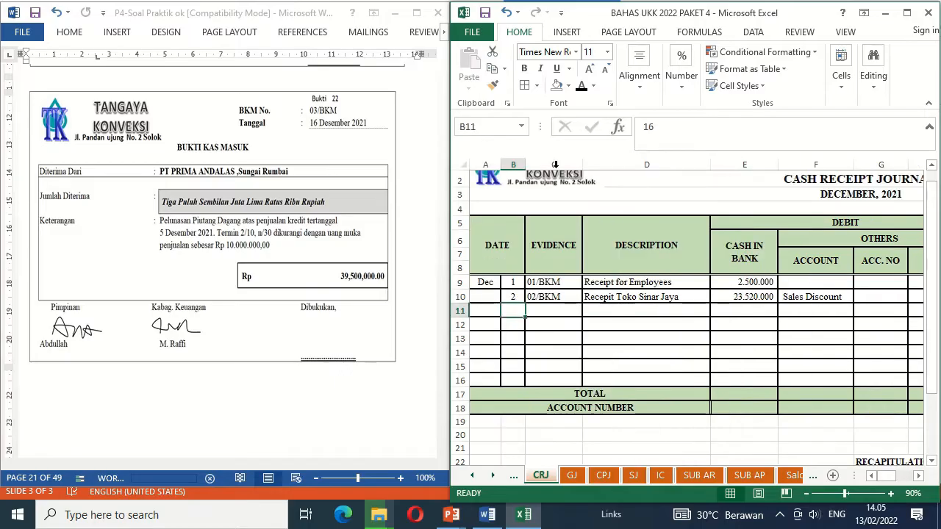
{"action": "left_click", "coordinate": [582, 88]}
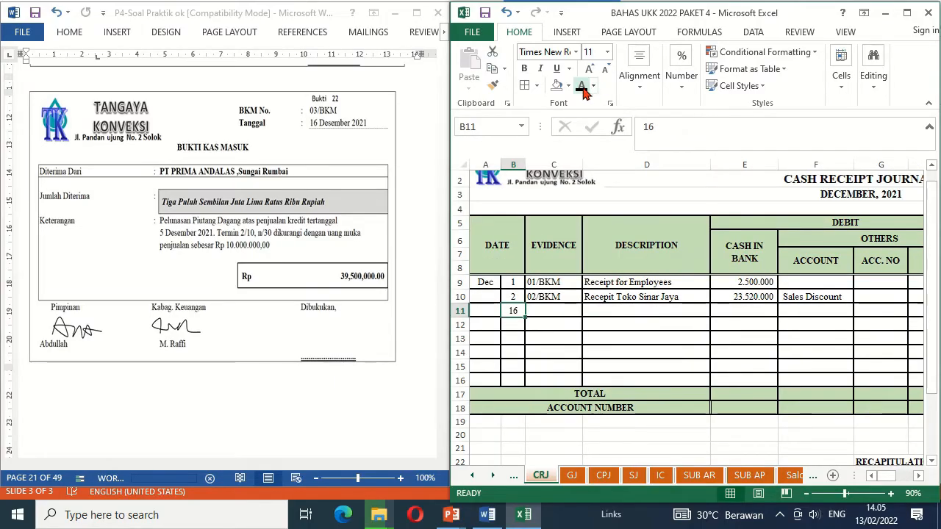
{"action": "key", "text": "Right"}
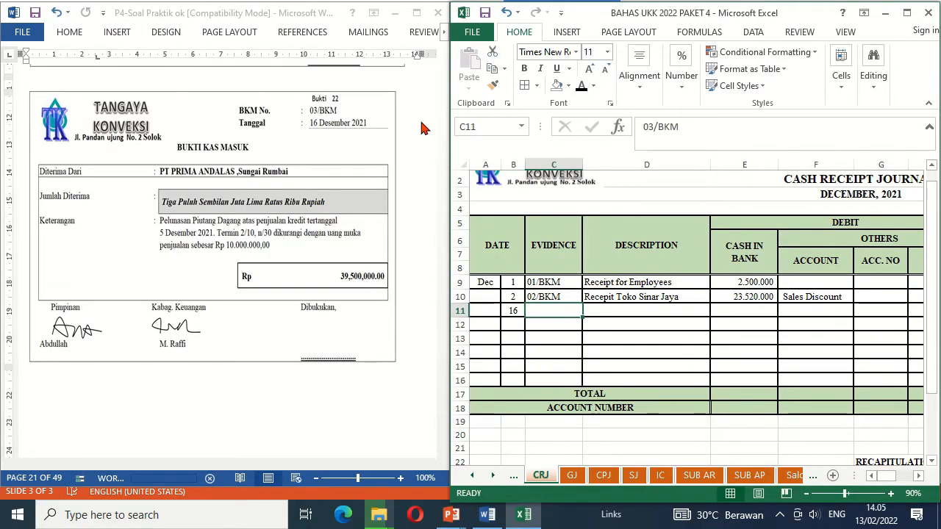
{"action": "left_click", "coordinate": [581, 86]}
{"action": "key", "text": "Right"}
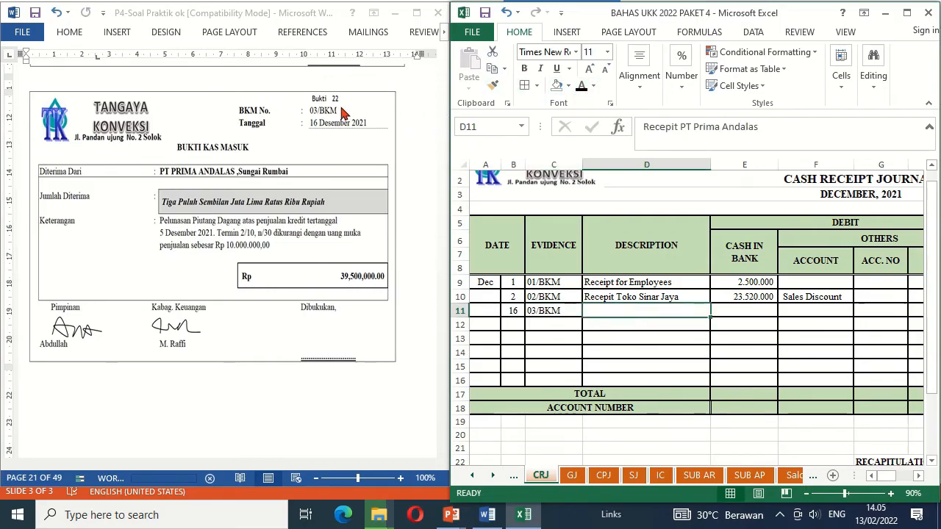
{"action": "left_click", "coordinate": [581, 86]}
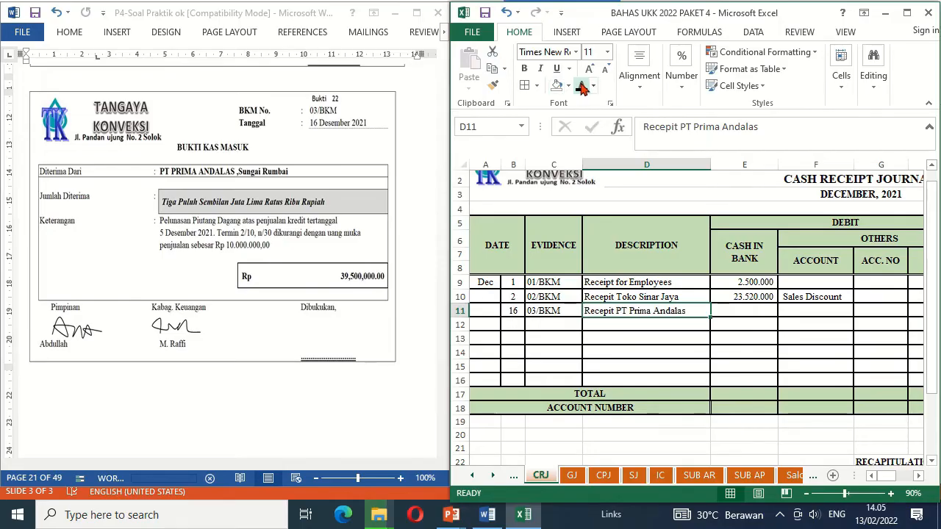
Apply black font to the 39.500.000 Cash in Bank debit and 49.500.000 Account Receivable credit in row 11, consulting the receivable ledger.
{"action": "key", "text": "Right"}
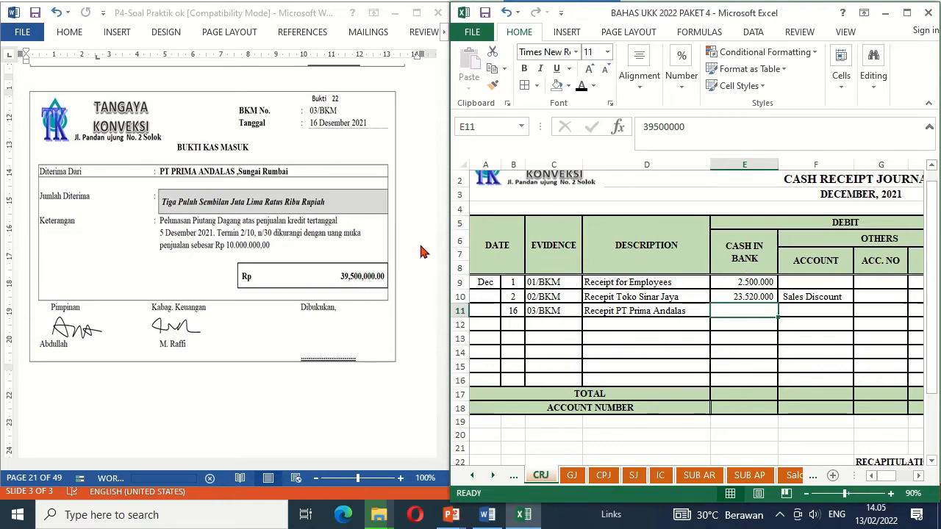
{"action": "left_click", "coordinate": [580, 87]}
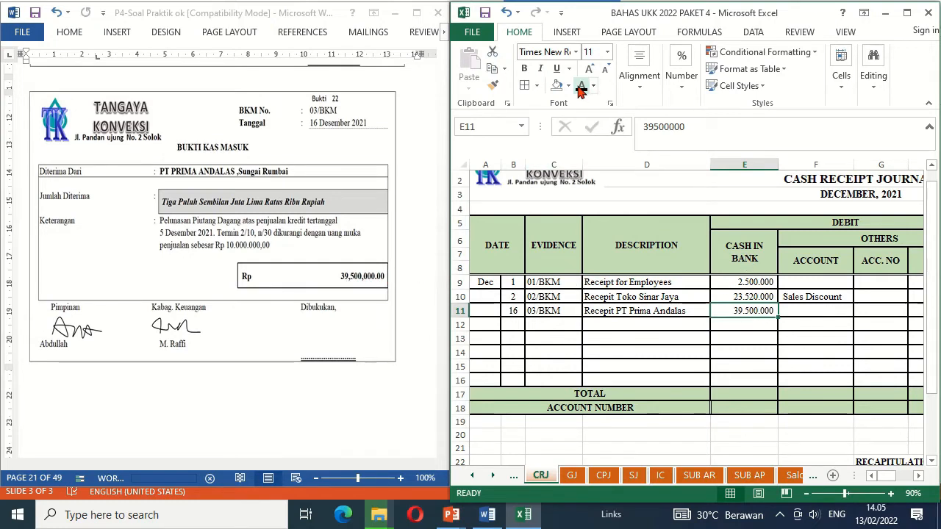
{"action": "key", "text": "Right"}
{"action": "key", "text": "Right"}
{"action": "key", "text": "Right"}
{"action": "key", "text": "Right"}
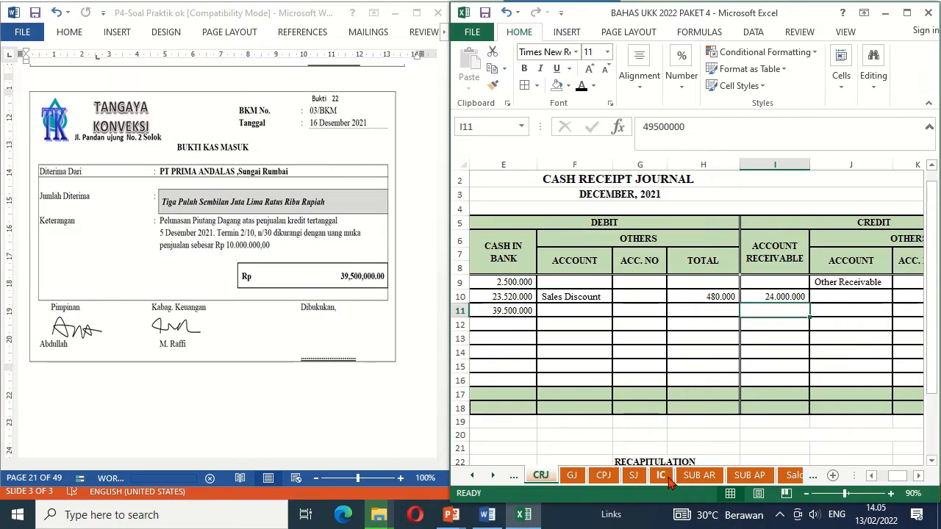
{"action": "left_click", "coordinate": [699, 475]}
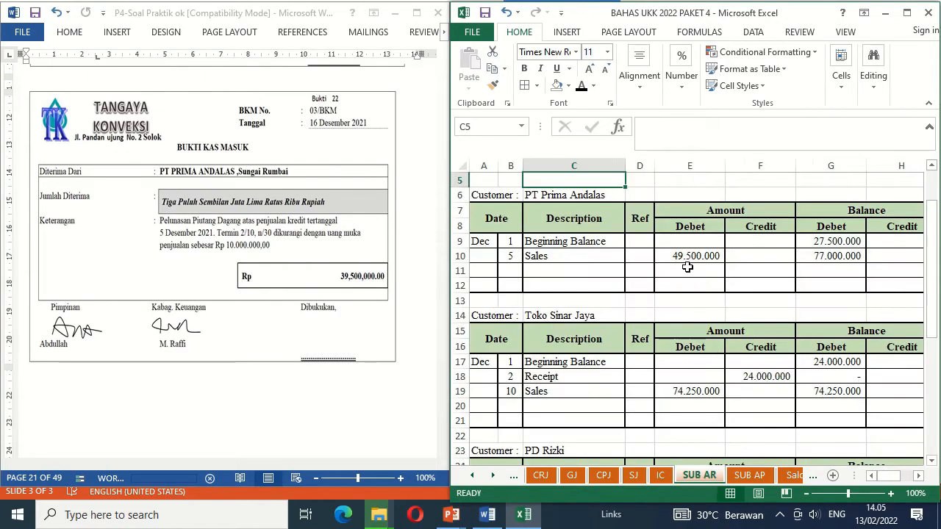
{"action": "left_click", "coordinate": [542, 475]}
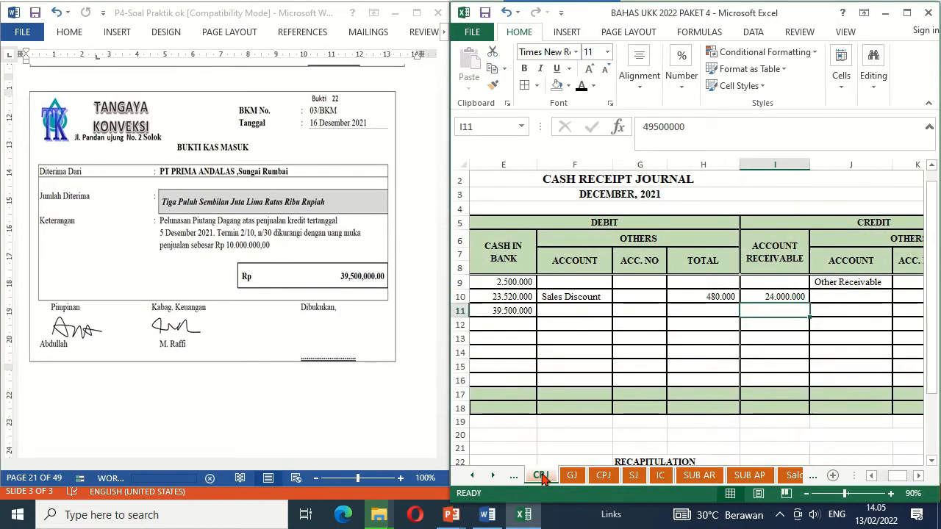
{"action": "left_click", "coordinate": [582, 89]}
Apply the black font color to the Prepaid Income account and its 10.000.000 total in row 11 of the cash receipt journal.
{"action": "key", "text": "Left"}
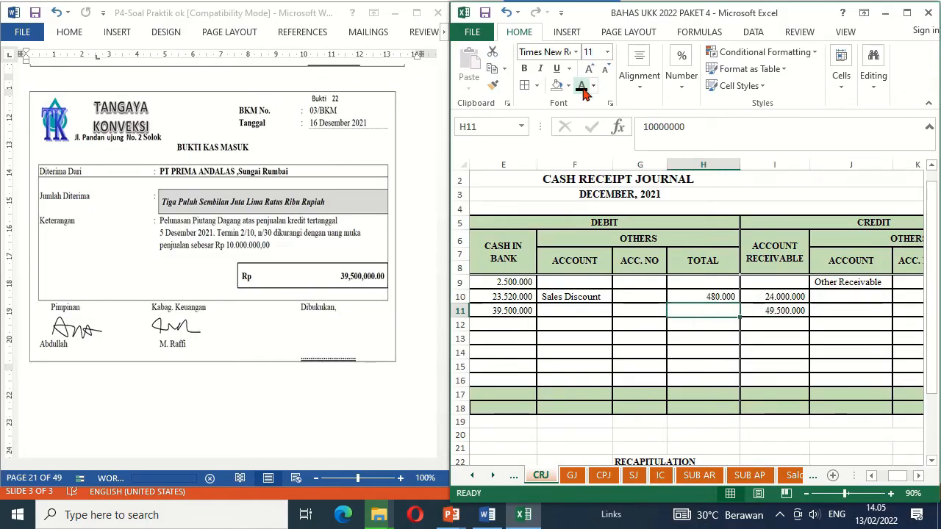
{"action": "key", "text": "Left"}
{"action": "key", "text": "Left"}
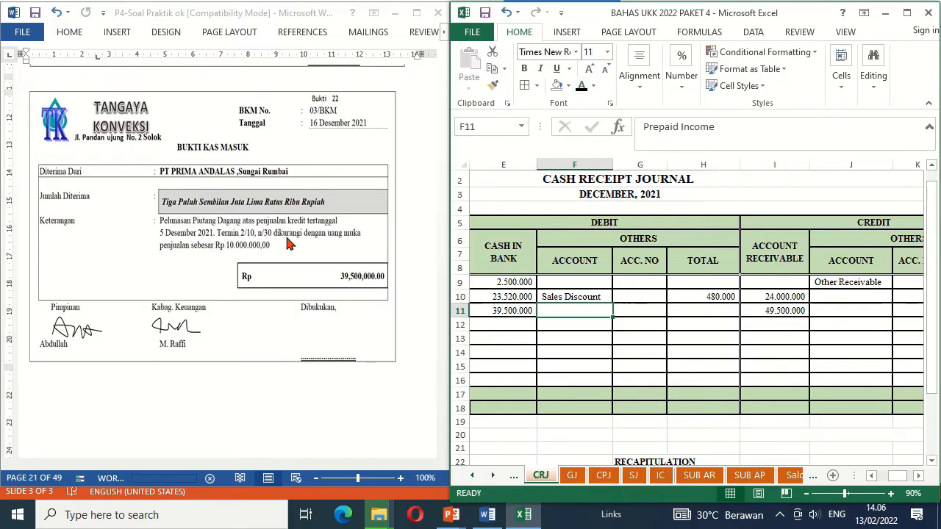
{"action": "left_click", "coordinate": [581, 86]}
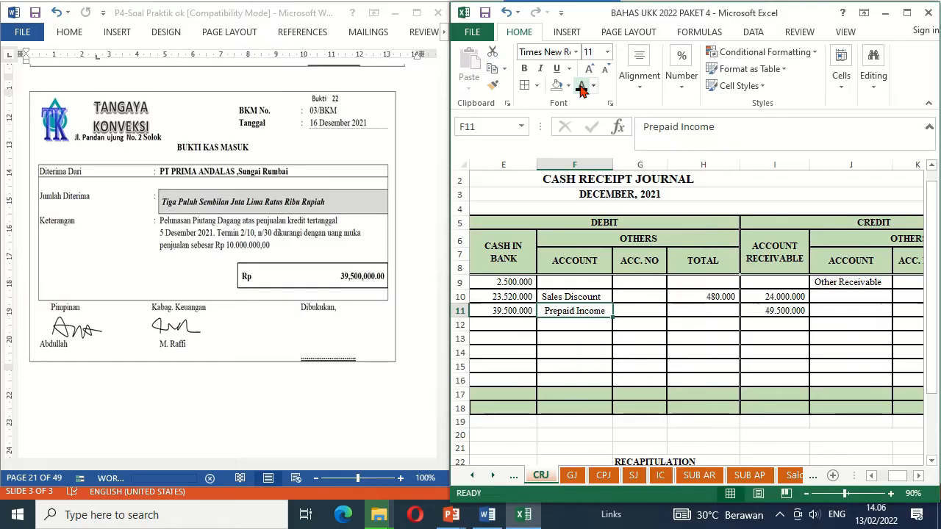
{"action": "key", "text": "Right"}
{"action": "key", "text": "Right"}
{"action": "left_click", "coordinate": [580, 86]}
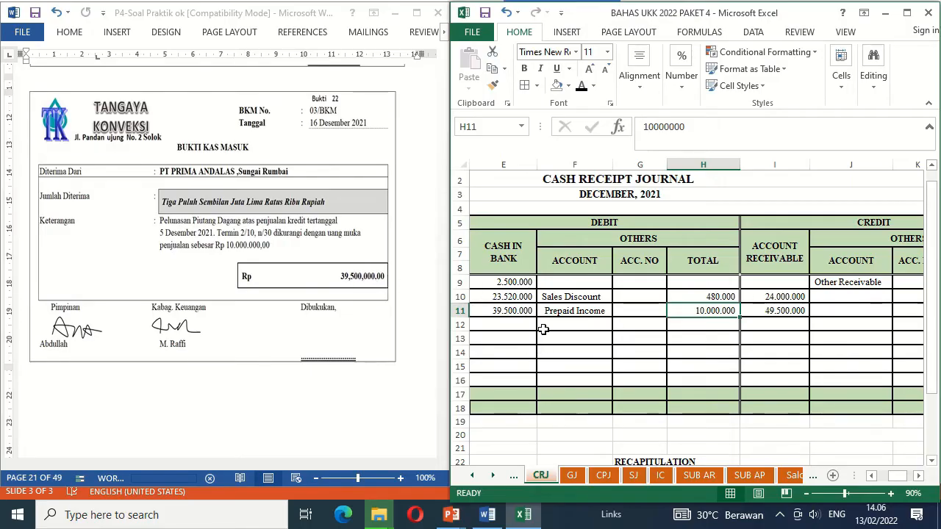
In PT Prima Andalas's receivable subsidiary ledger, apply black font to date 16 and the Recepit description in row 11.
{"action": "left_click", "coordinate": [699, 475]}
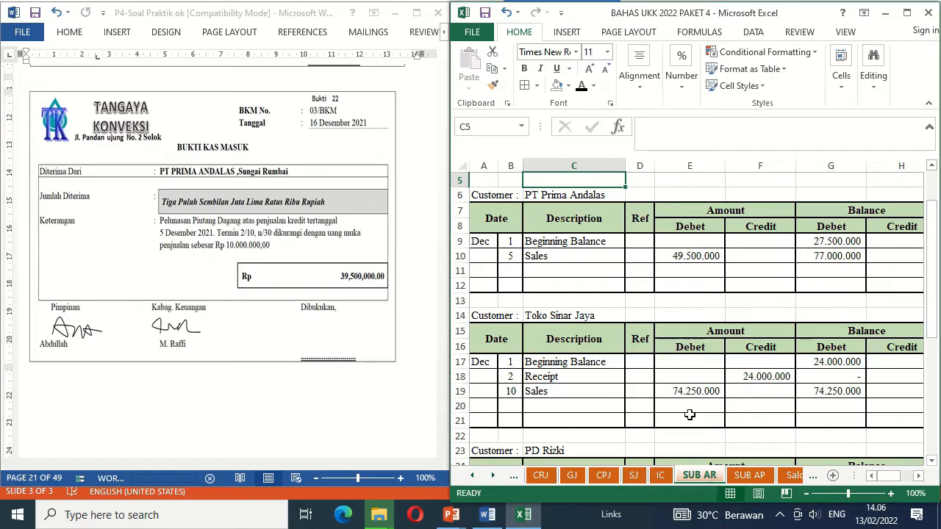
{"action": "left_click", "coordinate": [513, 270]}
{"action": "type", "text": "16"}
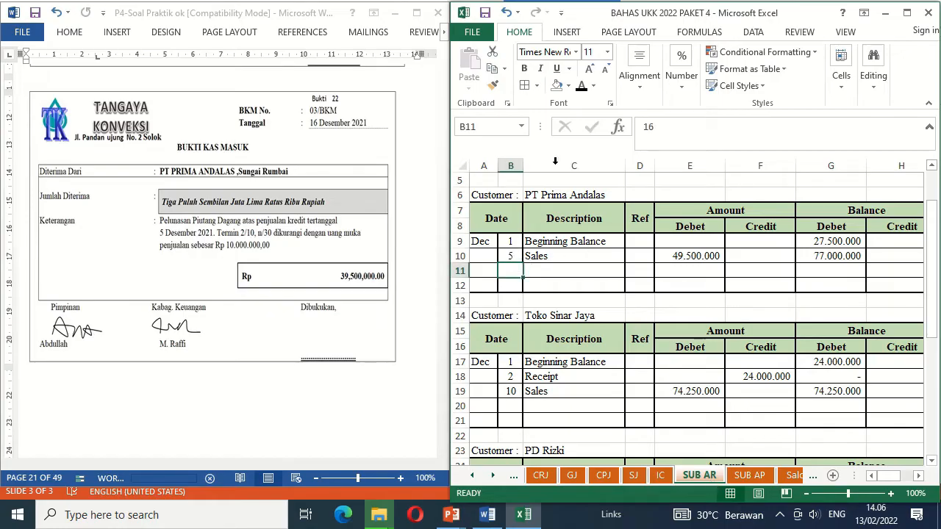
{"action": "left_click", "coordinate": [581, 130]}
{"action": "key", "text": "Right"}
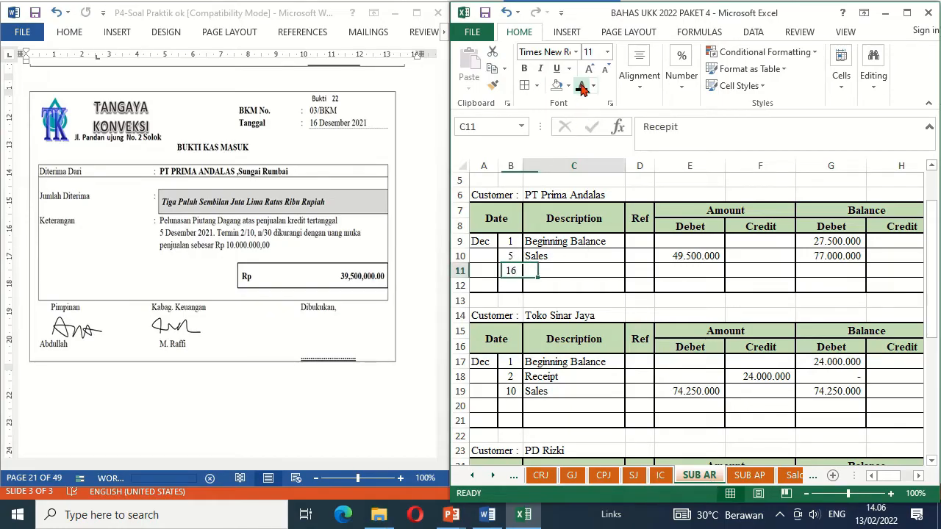
{"action": "left_click", "coordinate": [580, 87]}
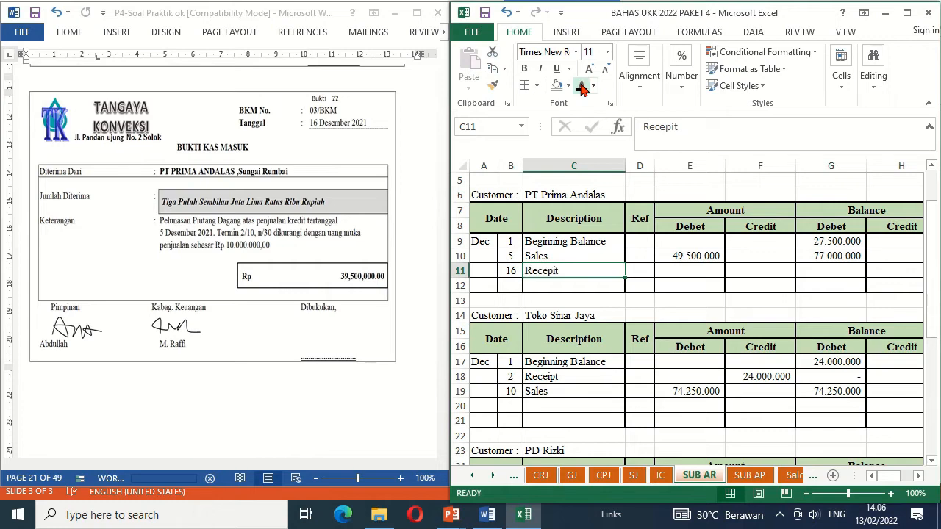
Apply black font to the 49.500.000 credit and the 27.500.000 debit balance in row 11 of PT Prima Andalas's ledger.
{"action": "key", "text": "Right"}
{"action": "key", "text": "Right"}
{"action": "key", "text": "Right"}
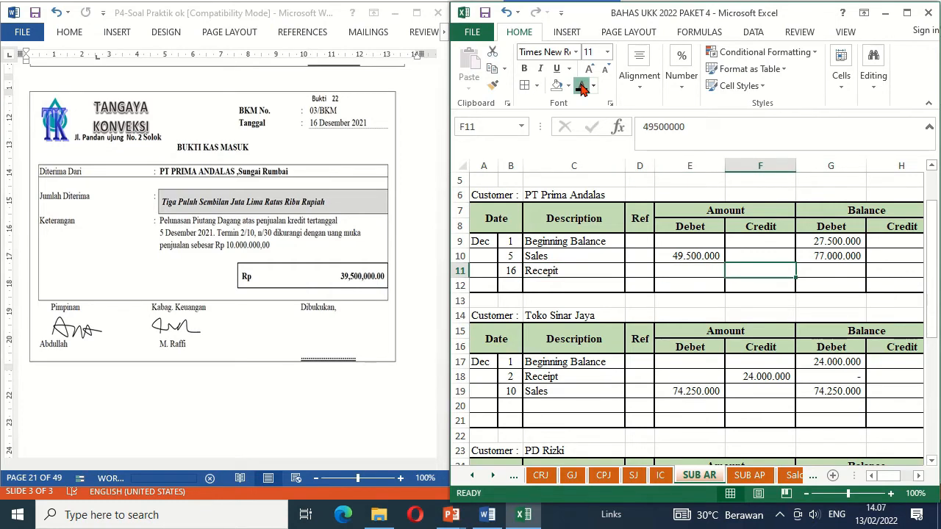
{"action": "left_click", "coordinate": [581, 87]}
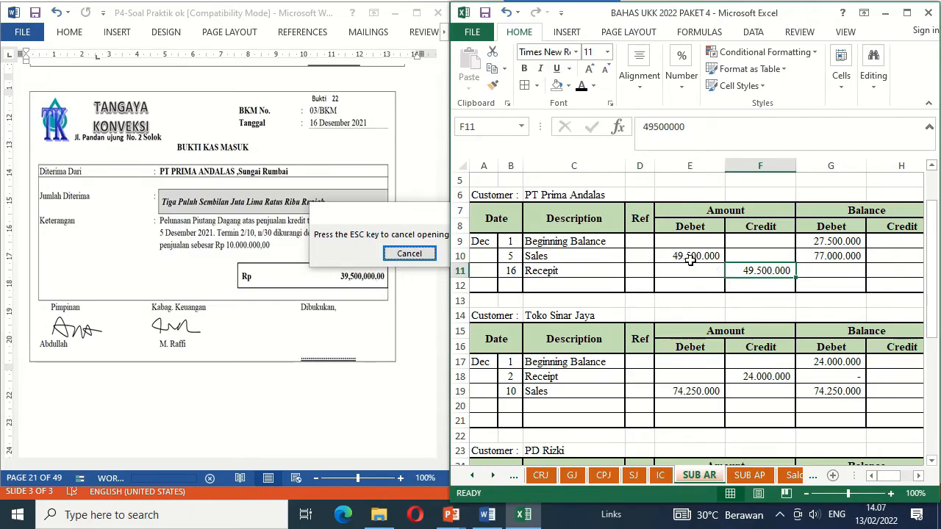
{"action": "left_click", "coordinate": [805, 269]}
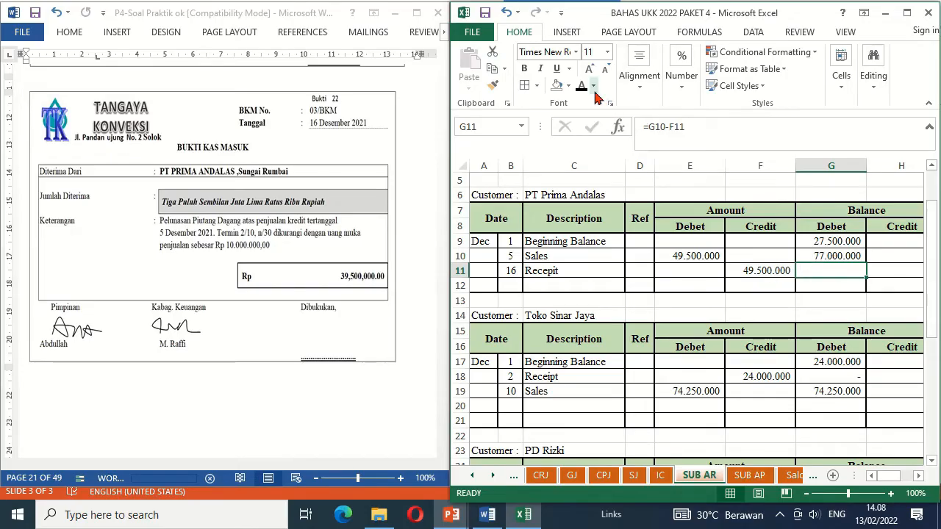
{"action": "left_click", "coordinate": [581, 87]}
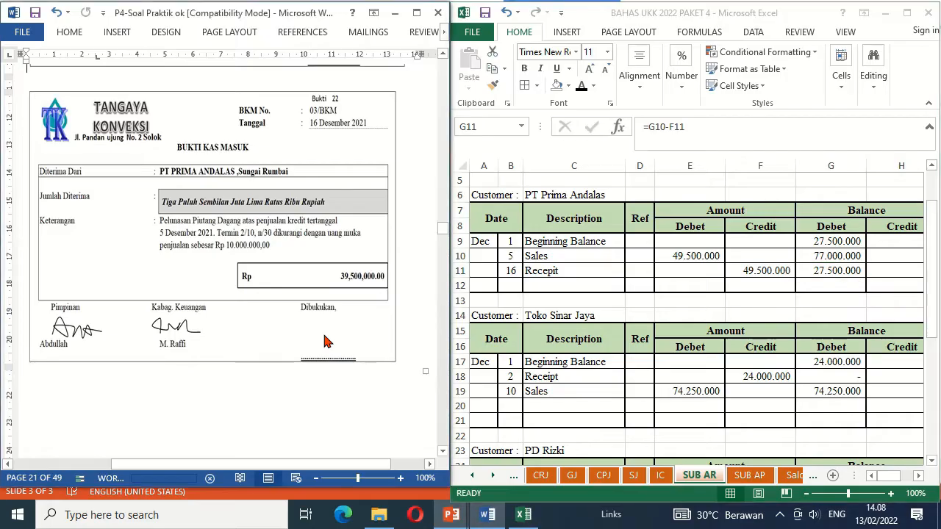
Switch to Word and remove the shape covering the Dibukukan signature on the Bukti 22 cash receipt voucher.
{"action": "left_click", "coordinate": [603, 302]}
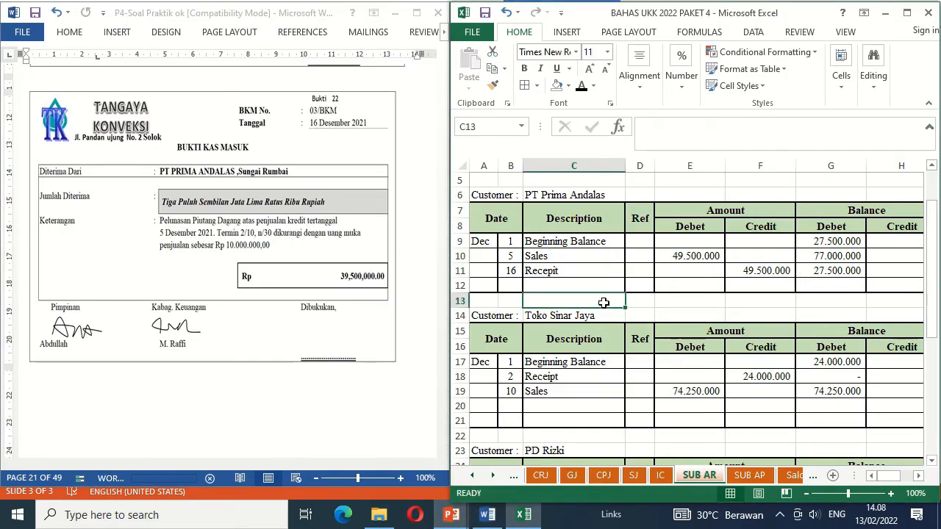
{"action": "left_click", "coordinate": [331, 339]}
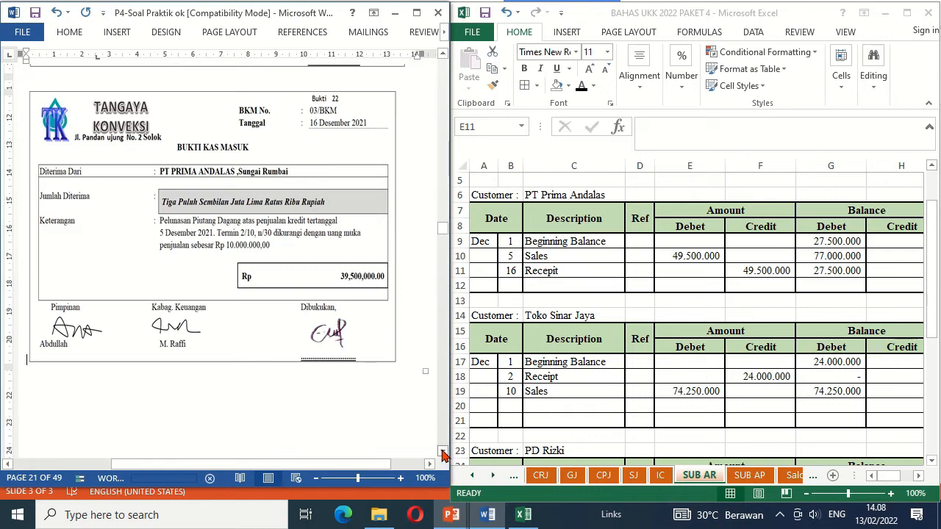
Examine the Bukti 23 cash payment voucher and find CV Berkat Abadi's card in the accounts payable subsidiary ledger.
{"action": "left_click", "coordinate": [442, 452]}
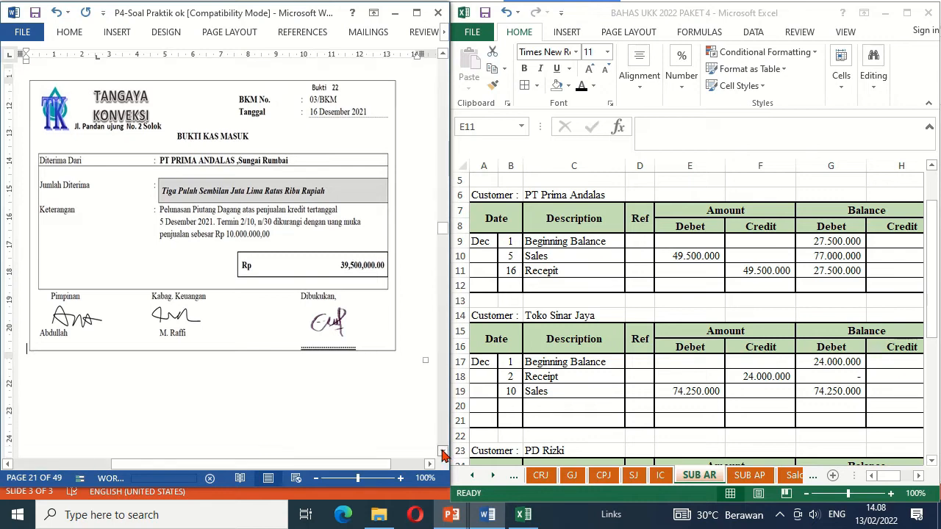
{"action": "left_click_drag", "start_coordinate": [442, 452], "coordinate": [443, 452]}
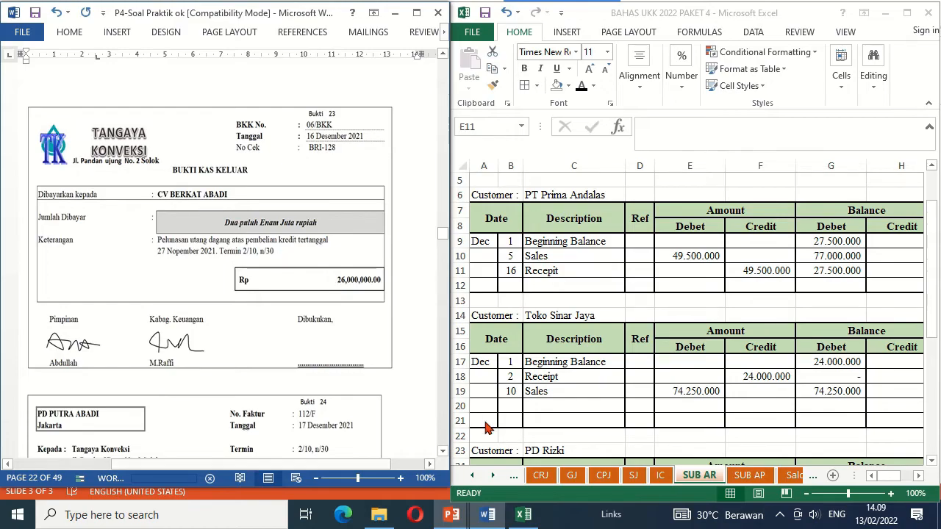
{"action": "left_click", "coordinate": [751, 475]}
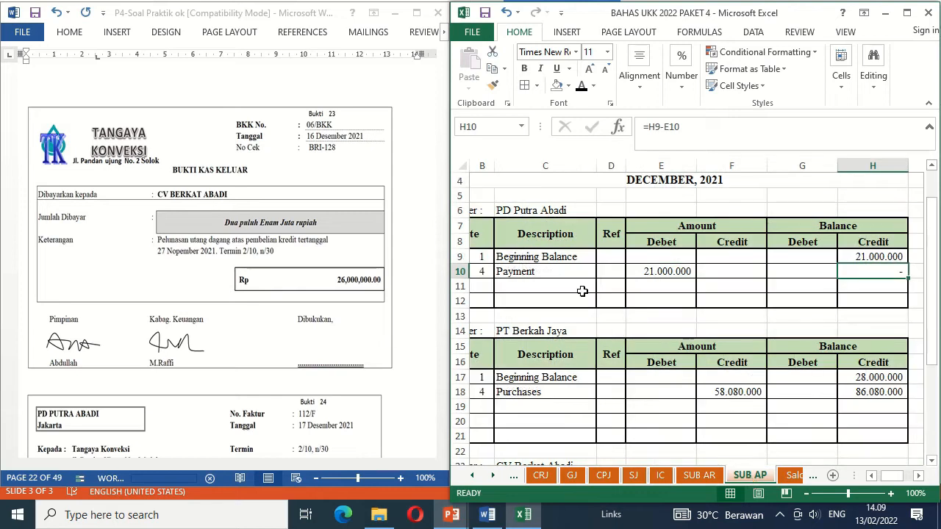
{"action": "left_click", "coordinate": [558, 283]}
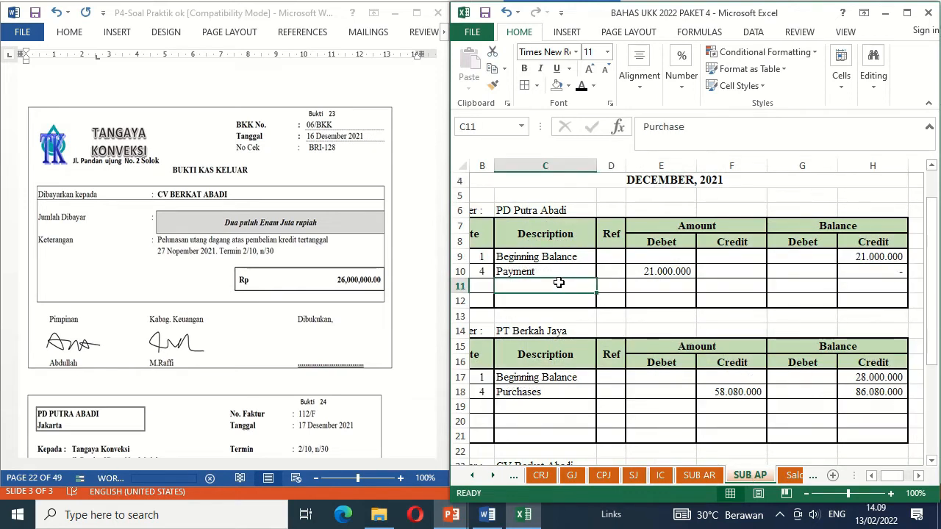
{"action": "key", "text": "Down"}
{"action": "key", "text": "Down"}
{"action": "key", "text": "Down"}
{"action": "key", "text": "Down"}
{"action": "key", "text": "Down"}
{"action": "key", "text": "Down"}
{"action": "key", "text": "Down"}
{"action": "key", "text": "Down"}
{"action": "key", "text": "Down"}
{"action": "key", "text": "Down"}
{"action": "key", "text": "Down"}
{"action": "key", "text": "Down"}
{"action": "key", "text": "Down"}
{"action": "key", "text": "Down"}
{"action": "key", "text": "Down"}
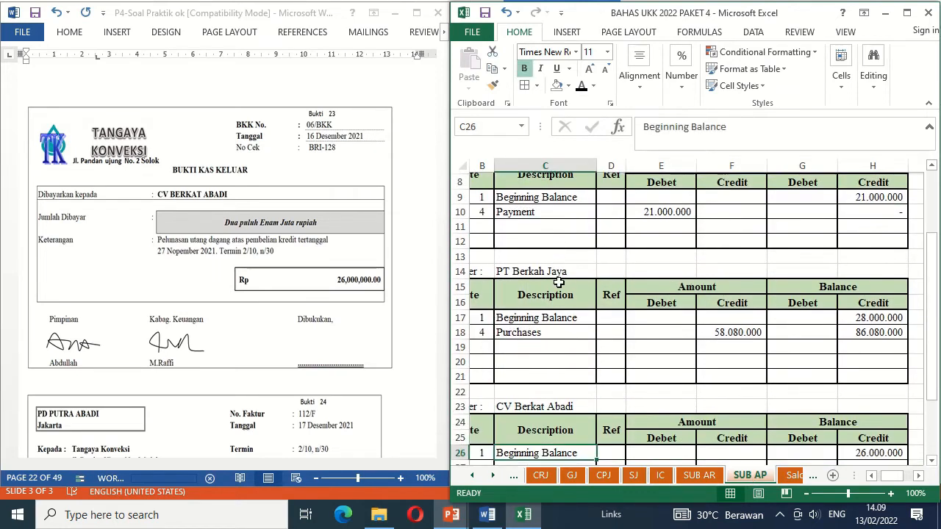
{"action": "key", "text": "Down"}
{"action": "key", "text": "Down"}
{"action": "key", "text": "Down"}
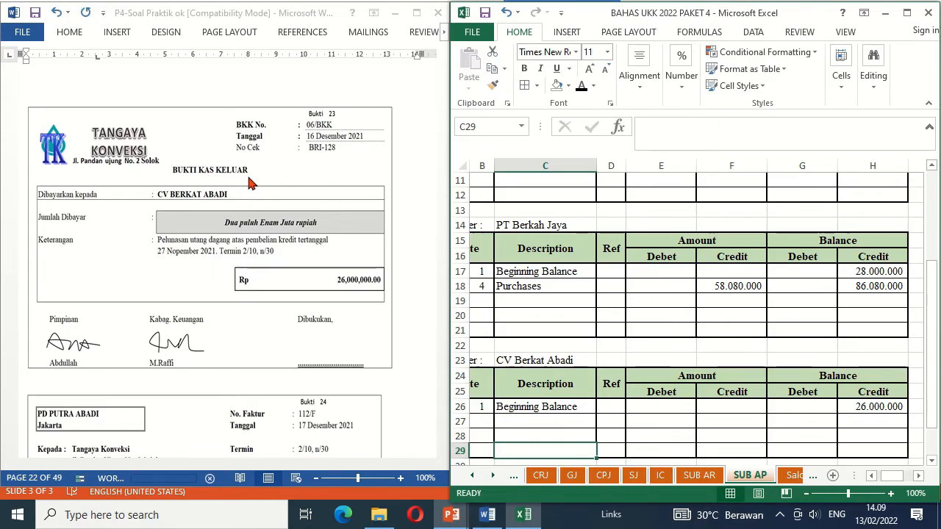
In row 15 of the cash payment journal, apply black font to date 16, evidence 06/BKK and the description Payment CV Berkat Abadi.
{"action": "left_click", "coordinate": [602, 475]}
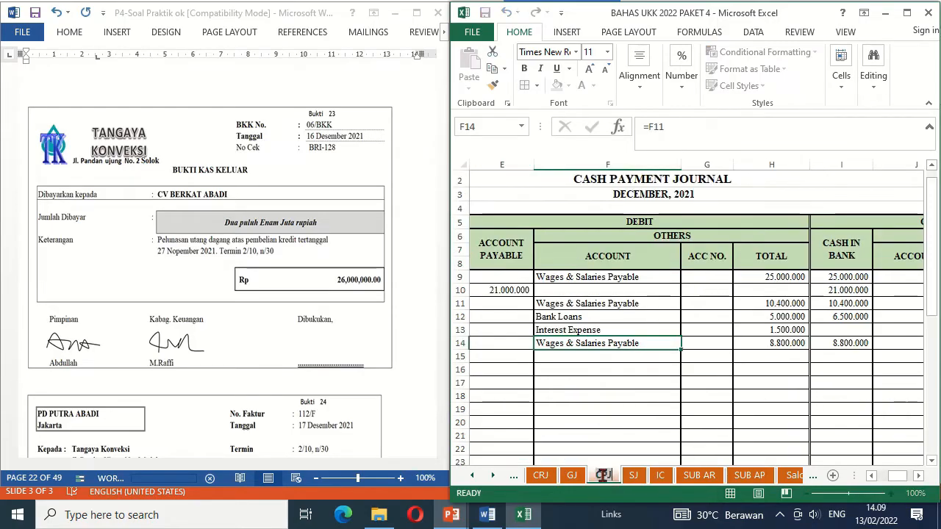
{"action": "left_click", "coordinate": [518, 360]}
{"action": "key", "text": "Left"}
{"action": "key", "text": "Left"}
{"action": "key", "text": "Left"}
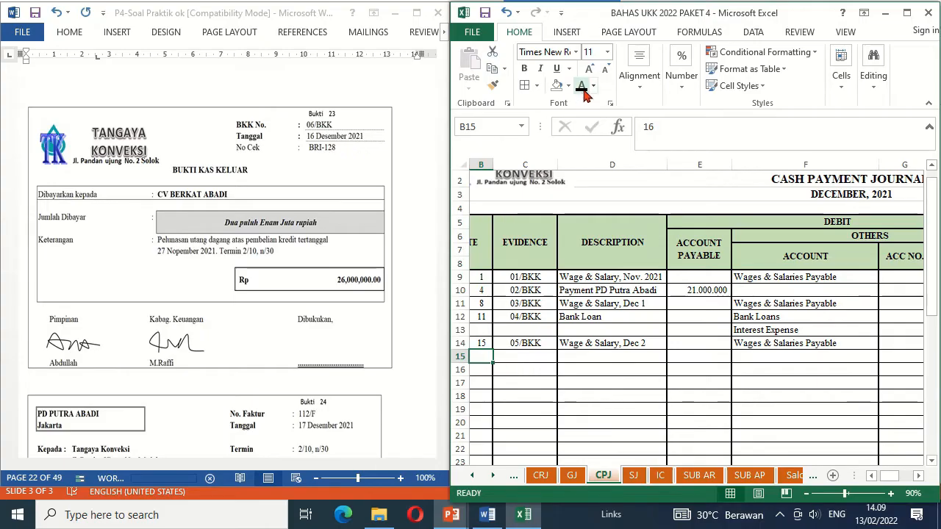
{"action": "key", "text": "Right"}
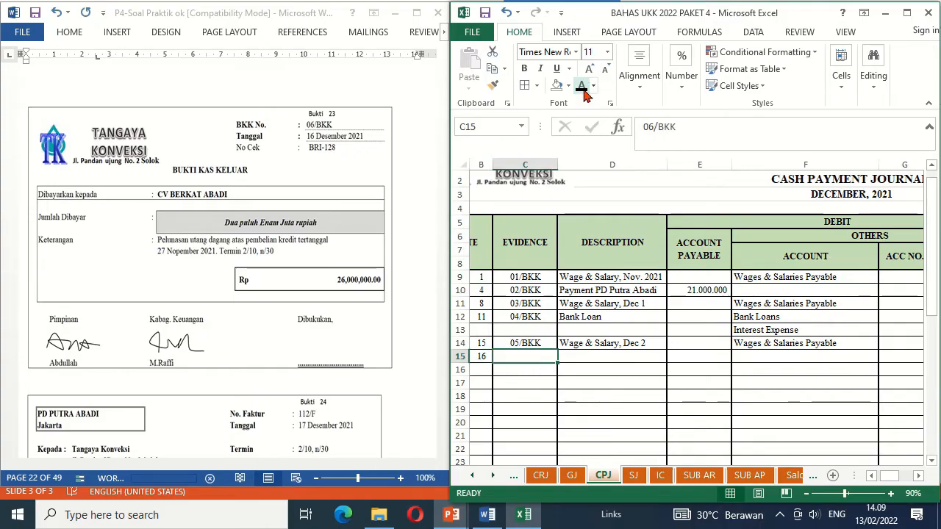
{"action": "left_click", "coordinate": [583, 88]}
{"action": "key", "text": "Right"}
{"action": "left_click", "coordinate": [583, 89]}
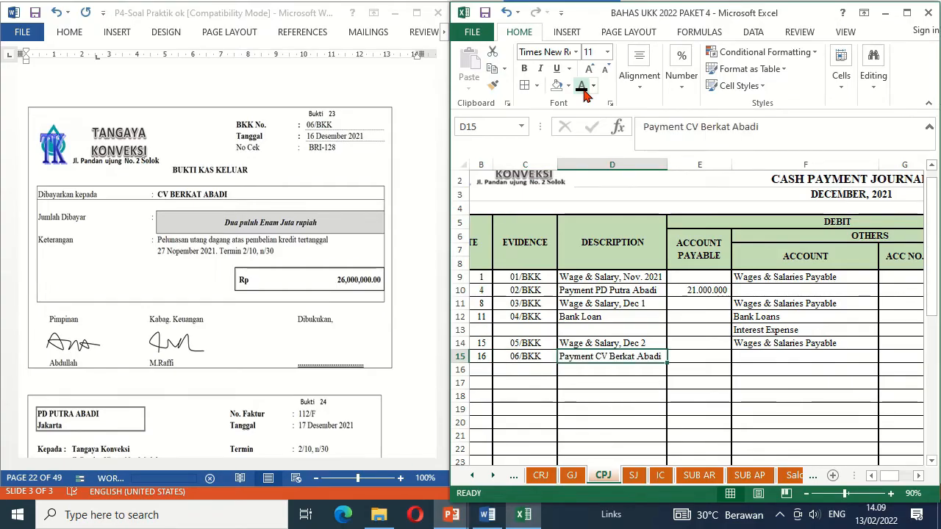
Apply black font to the 26.000.000 account payable debit and the 26.000.000 cash in bank credit in row 15.
{"action": "key", "text": "Right"}
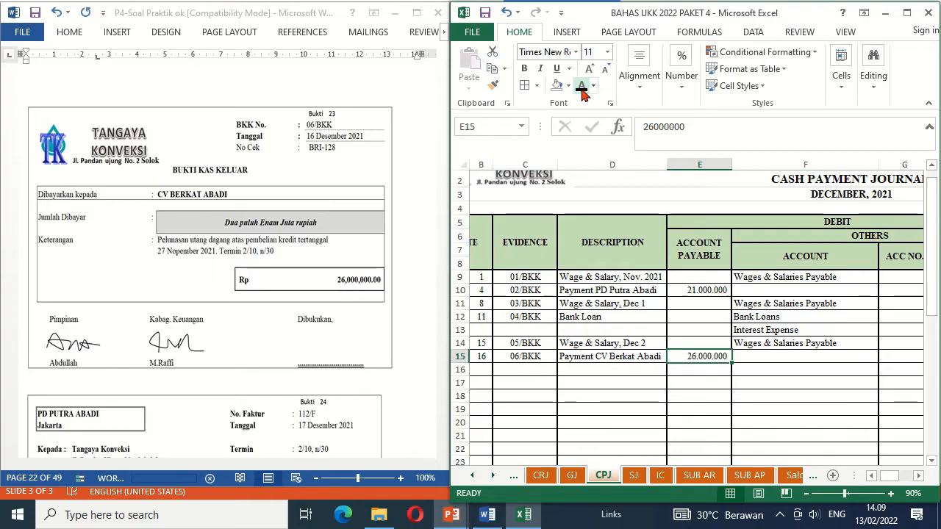
{"action": "key", "text": "Right"}
{"action": "key", "text": "Right"}
{"action": "key", "text": "Right"}
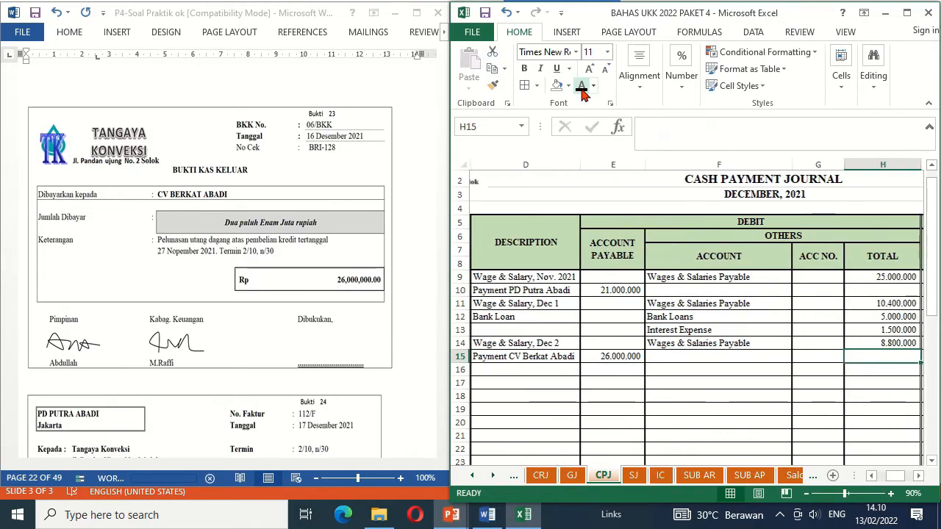
{"action": "key", "text": "Right"}
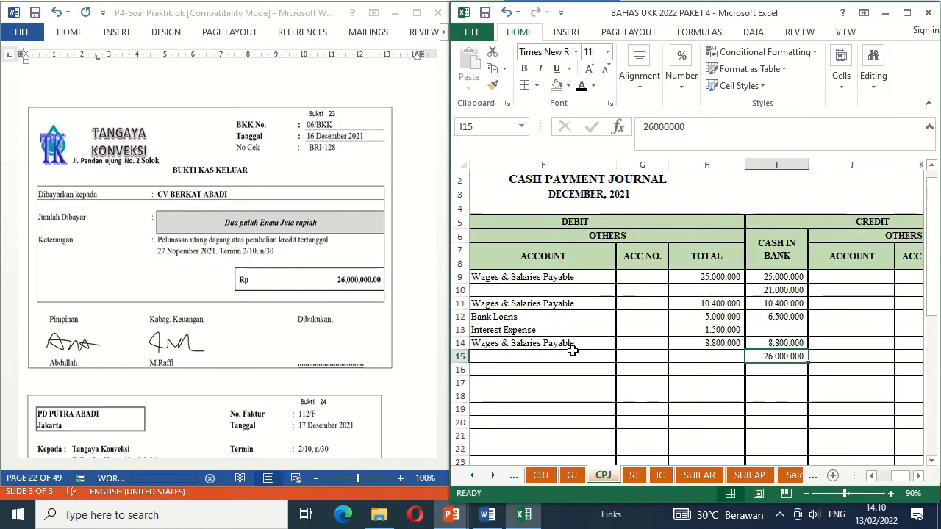
In CV Berkat Abadi's payable subsidiary ledger, apply black font to date 16 and the Payment description in row 27.
{"action": "left_click", "coordinate": [750, 475]}
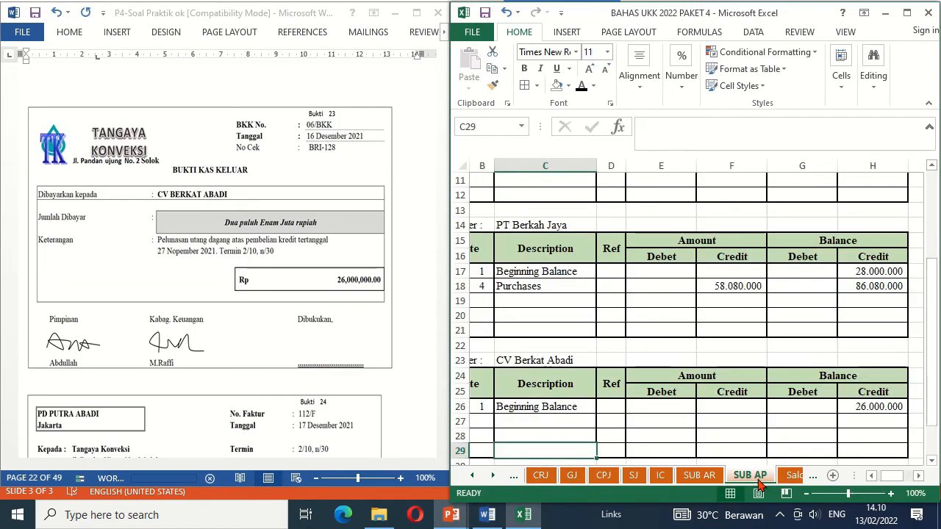
{"action": "left_click", "coordinate": [485, 423]}
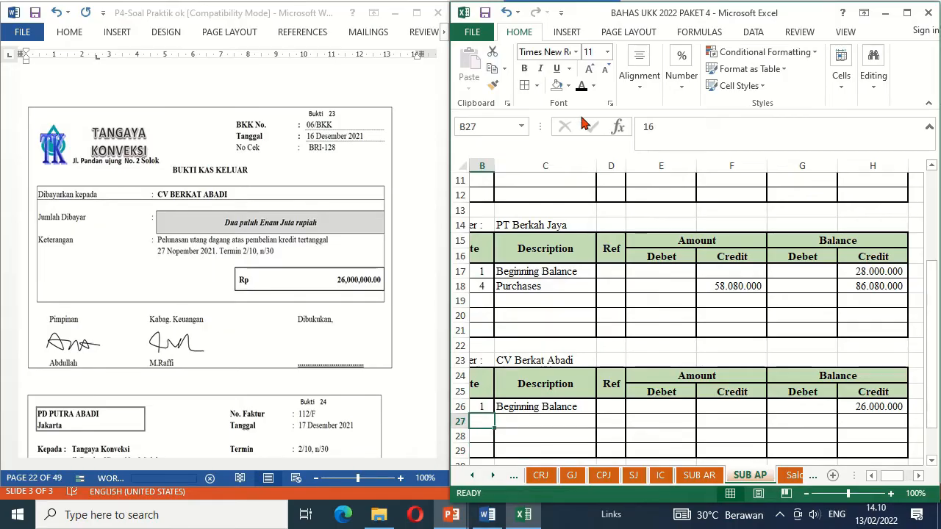
{"action": "left_click", "coordinate": [580, 86]}
{"action": "key", "text": "Right"}
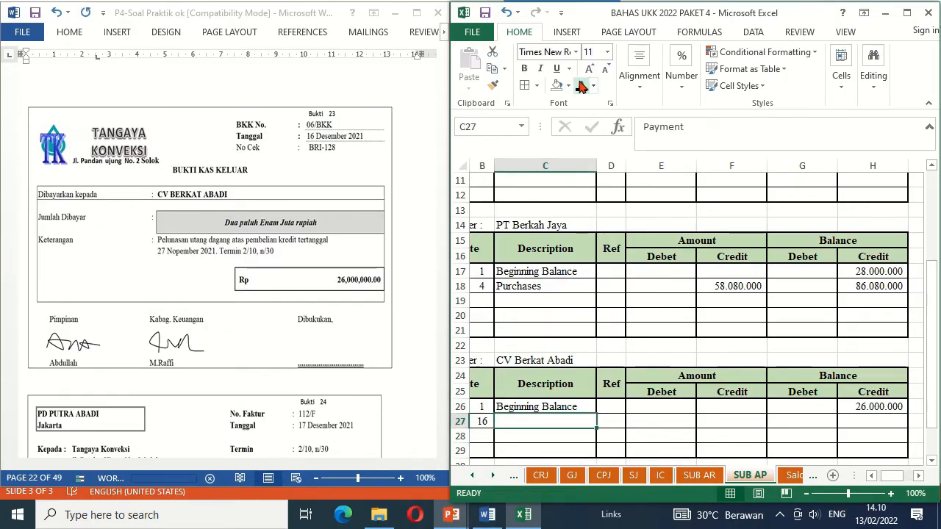
{"action": "left_click", "coordinate": [581, 86]}
Apply black font to the 26.000.000 debit and the credit balance in row 27 of CV Berkat Abadi's ledger.
{"action": "key", "text": "Right"}
{"action": "key", "text": "Right"}
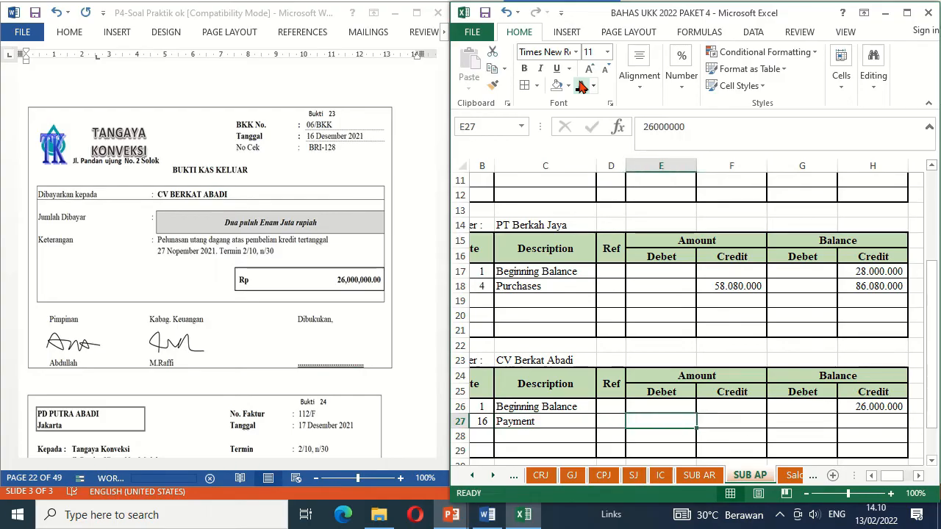
{"action": "left_click", "coordinate": [580, 86]}
{"action": "key", "text": "Right"}
{"action": "key", "text": "Right"}
{"action": "key", "text": "Right"}
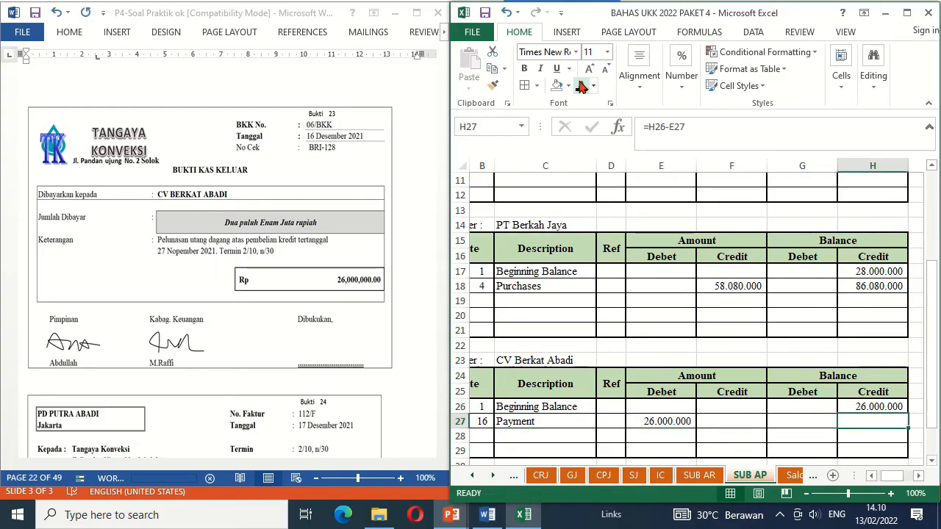
{"action": "left_click", "coordinate": [581, 86]}
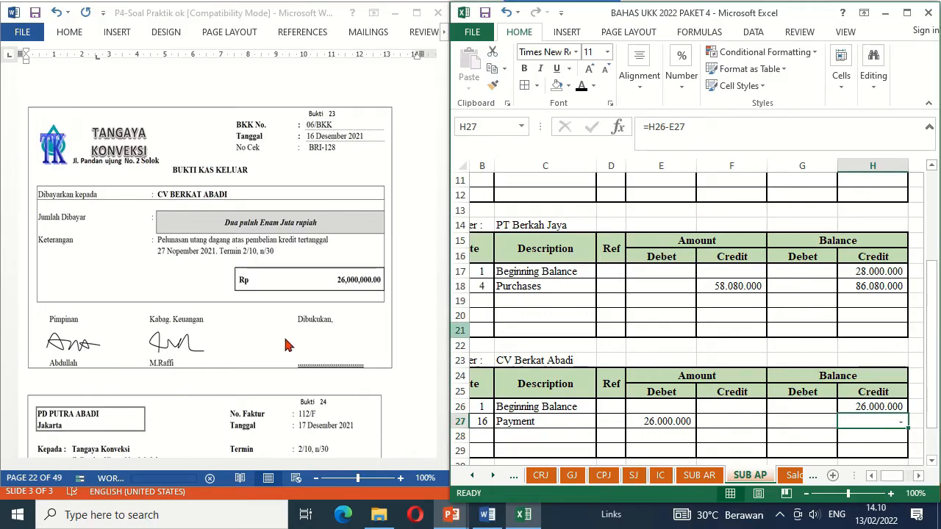
Switch to Word and remove the shape covering the Dibukukan signature on the Bukti 23 cash payment voucher.
{"action": "left_click", "coordinate": [319, 348]}
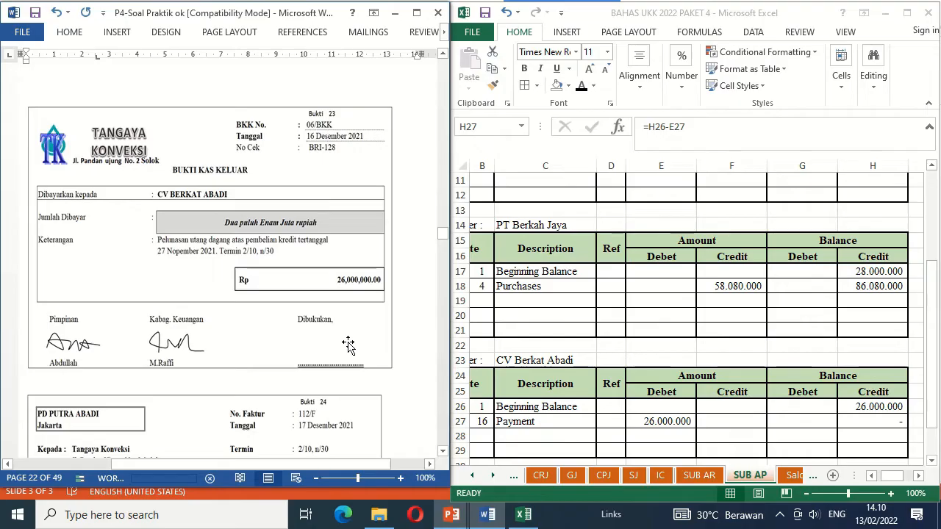
{"action": "left_click", "coordinate": [582, 330]}
{"action": "key", "text": "F2"}
{"action": "left_click", "coordinate": [374, 344]}
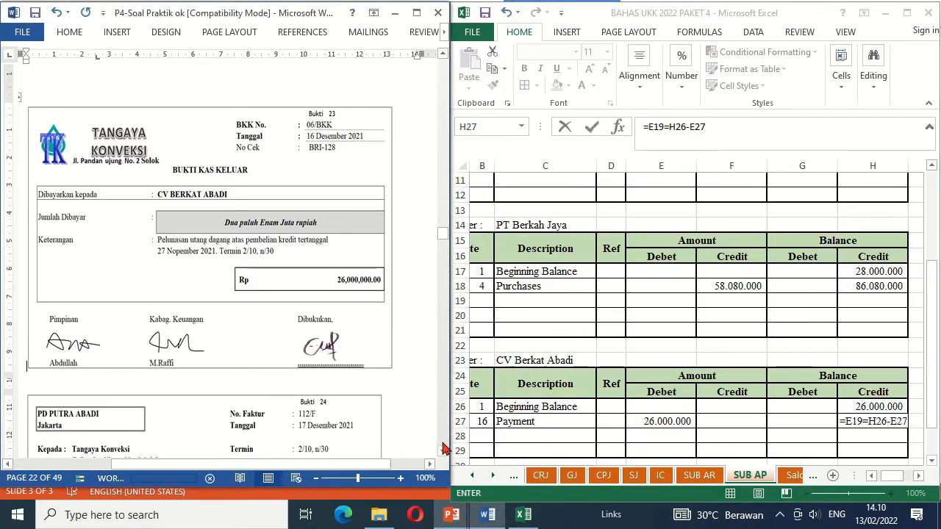
For the Bukti 24 invoice from PD Putra Abadi, apply black font to date 17 in row 9 of the Excel purchase journal.
{"action": "left_click", "coordinate": [443, 449]}
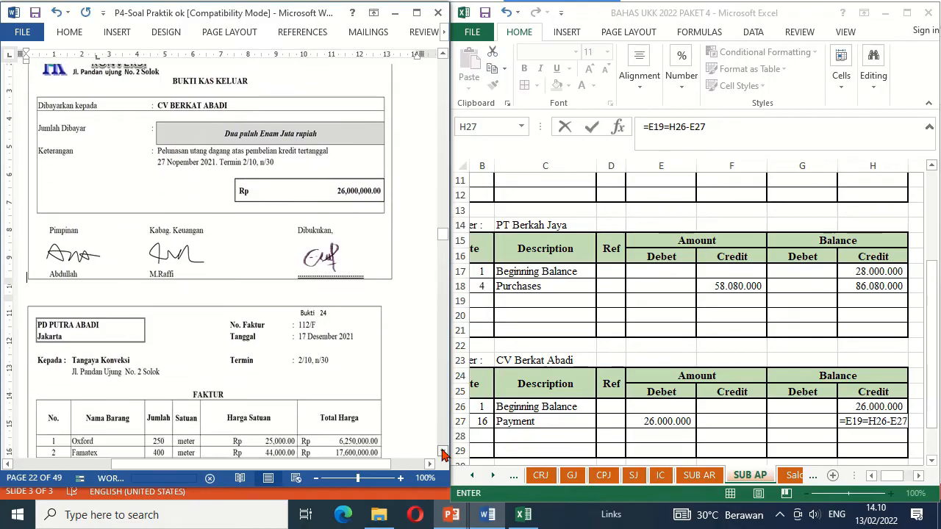
{"action": "left_click", "coordinate": [442, 451]}
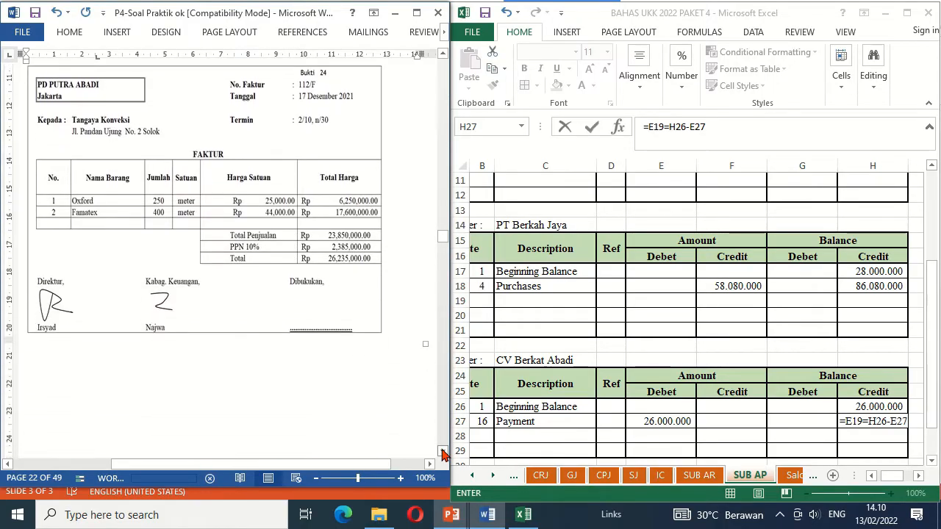
{"action": "left_click", "coordinate": [442, 53]}
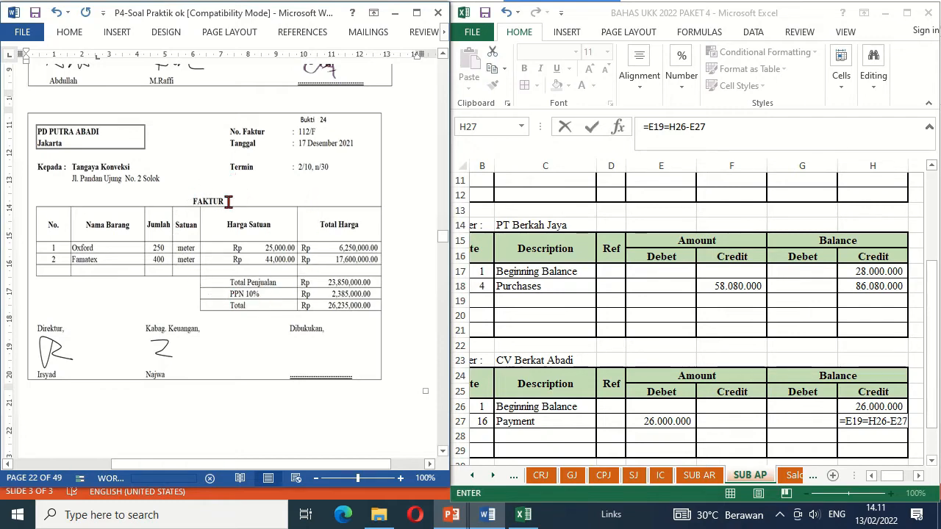
{"action": "left_click", "coordinate": [472, 476]}
{"action": "left_click", "coordinate": [473, 475]}
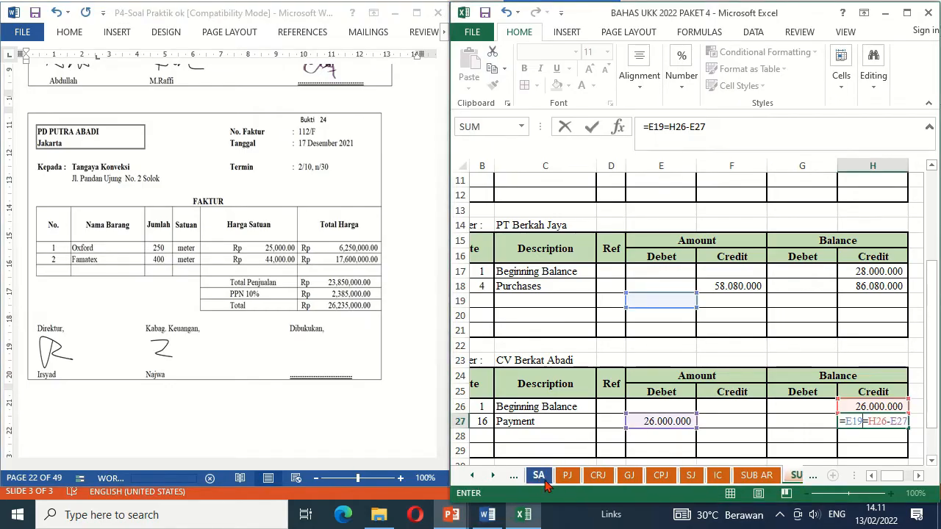
{"action": "left_click", "coordinate": [567, 476]}
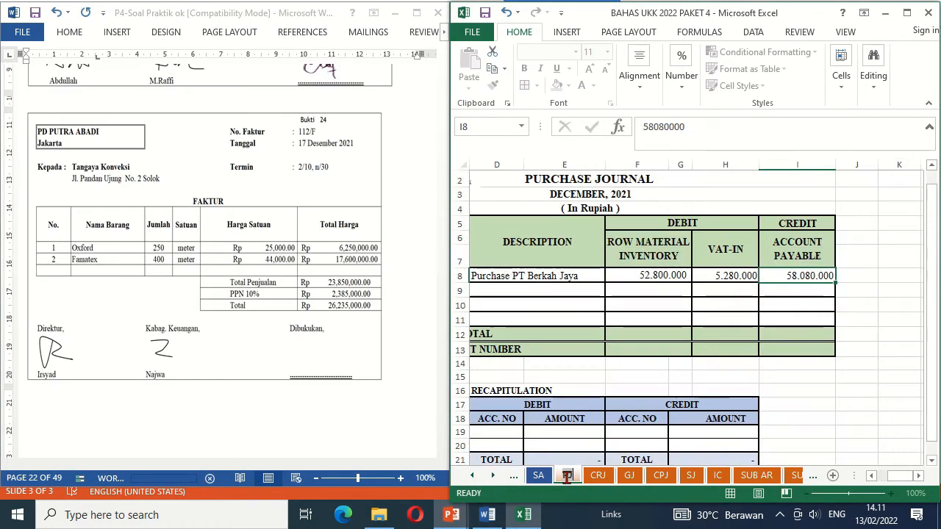
{"action": "left_click", "coordinate": [480, 304]}
{"action": "key", "text": "Left"}
{"action": "key", "text": "Left"}
{"action": "key", "text": "Left"}
{"action": "key", "text": "Up"}
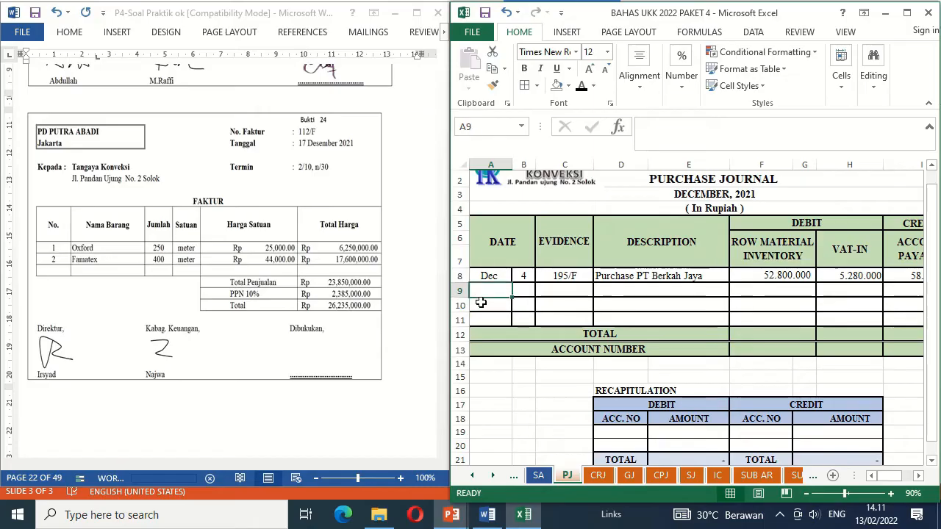
{"action": "key", "text": "Right"}
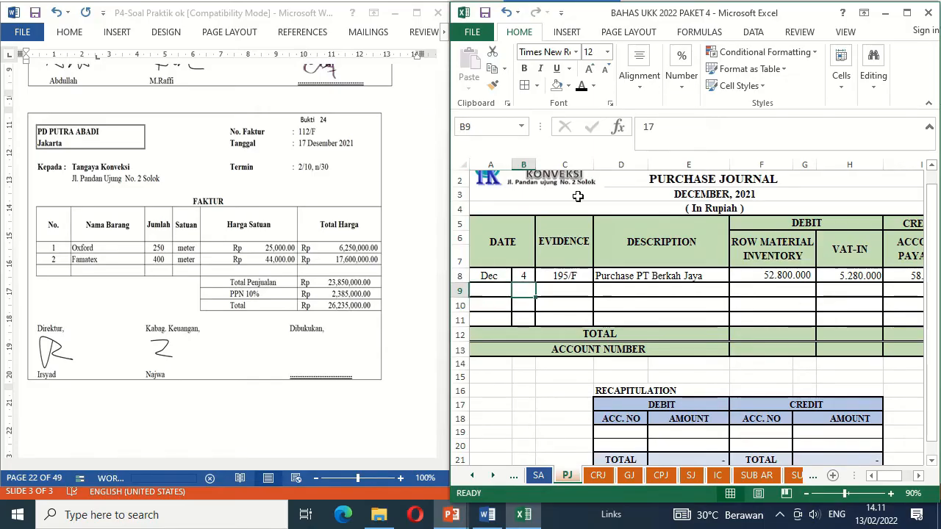
{"action": "left_click", "coordinate": [581, 86]}
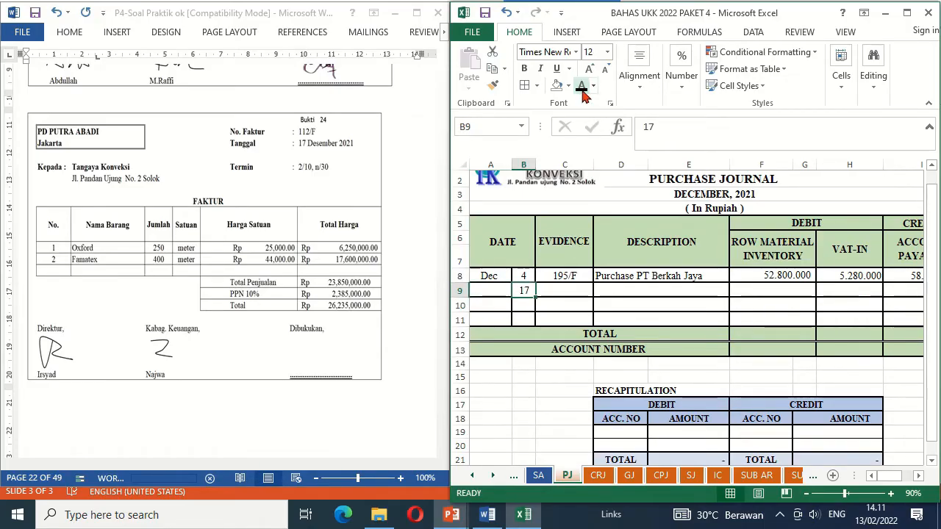
Apply black font to evidence 112/F and the description Purchase PD Putra Abadi in row 9 of the purchase journal.
{"action": "key", "text": "Right"}
{"action": "left_click", "coordinate": [581, 85]}
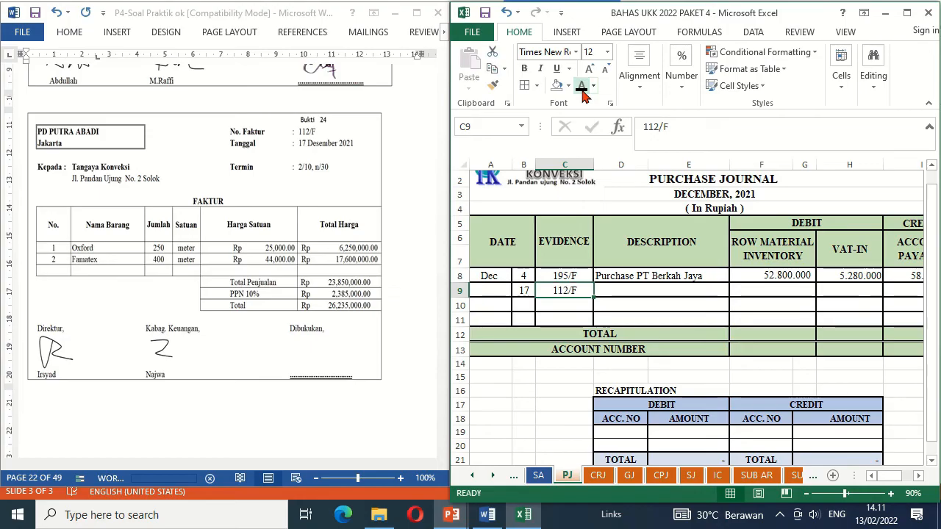
{"action": "key", "text": "Right"}
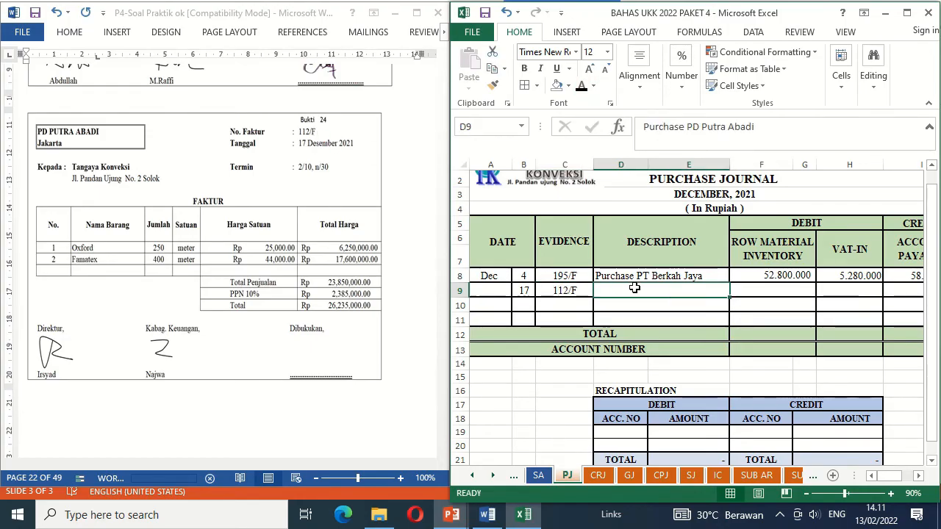
{"action": "left_click", "coordinate": [581, 85]}
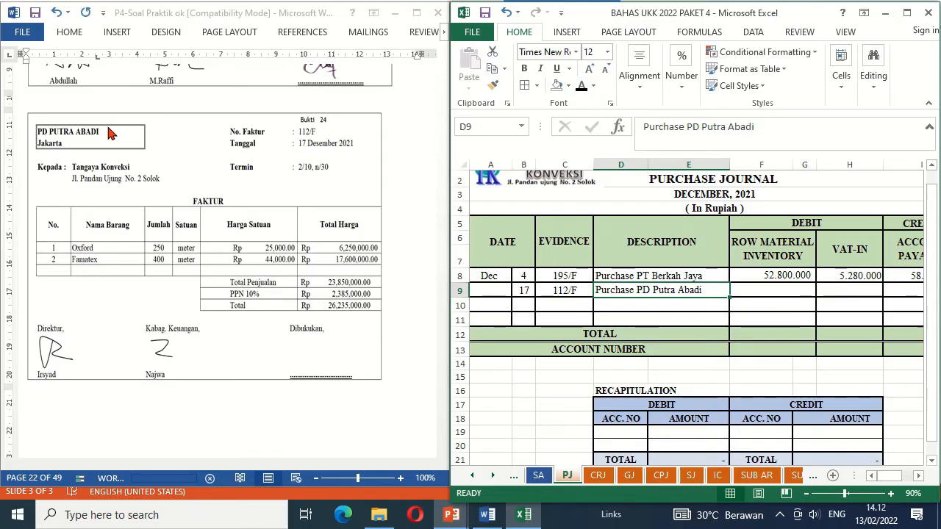
Apply black font to the 23.850.000 inventory debit, 2.385.000 VAT-in and 26.235.000 account payable in row 9 of the purchase journal.
{"action": "key", "text": "Right"}
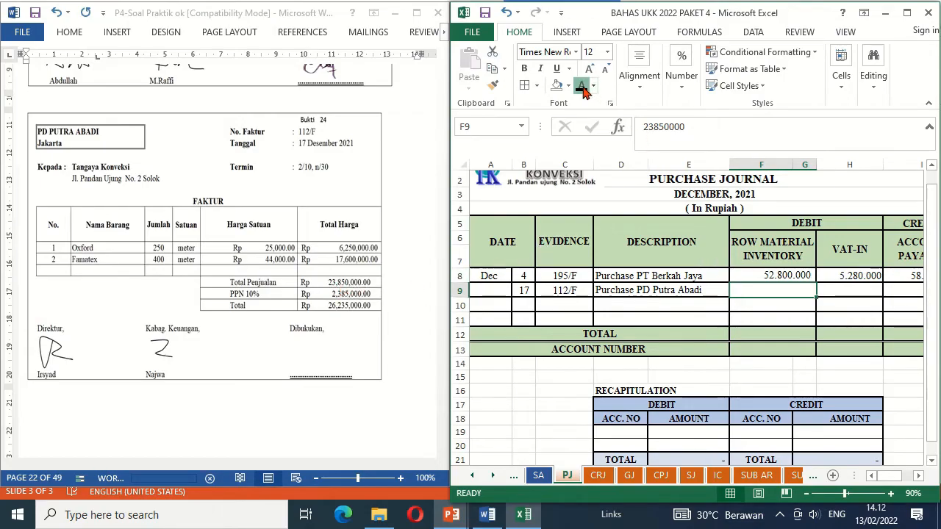
{"action": "key", "text": "Right"}
{"action": "type", "text": "2385000"}
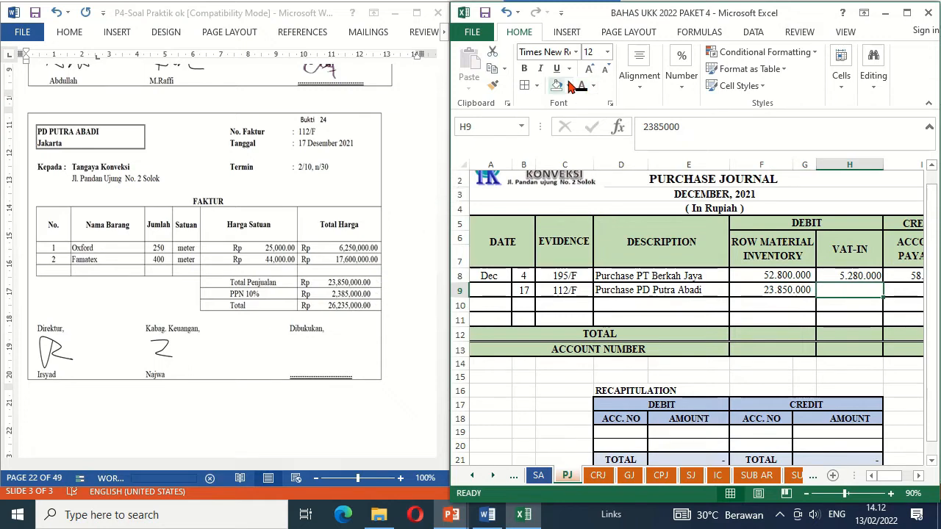
{"action": "key", "text": "Right"}
{"action": "type", "text": "=F9+H9"}
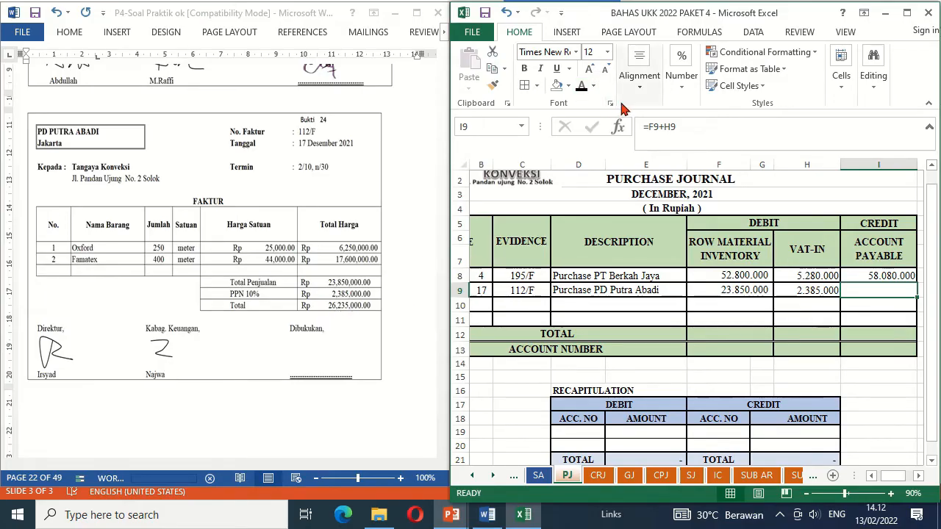
{"action": "left_click", "coordinate": [582, 87]}
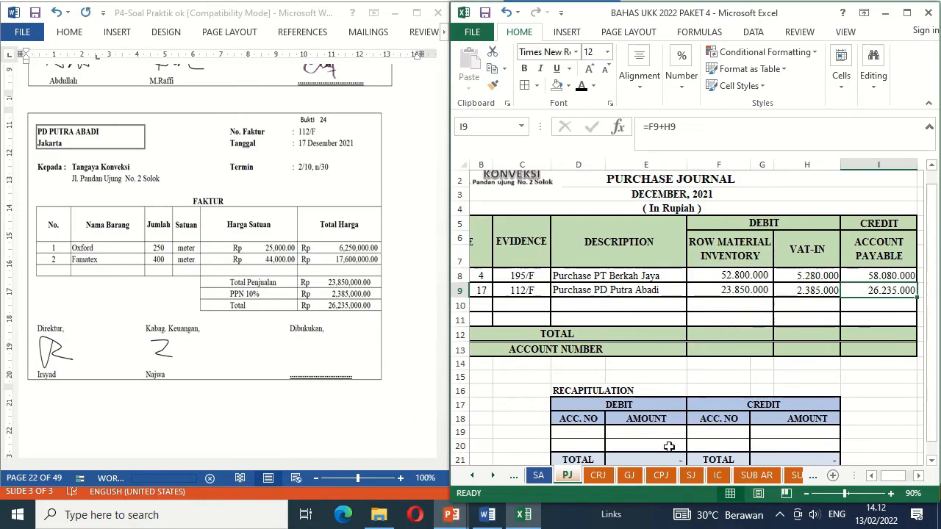
Apply black font to date 17 in row 32 of the Oxford inventory card.
{"action": "left_click", "coordinate": [719, 478]}
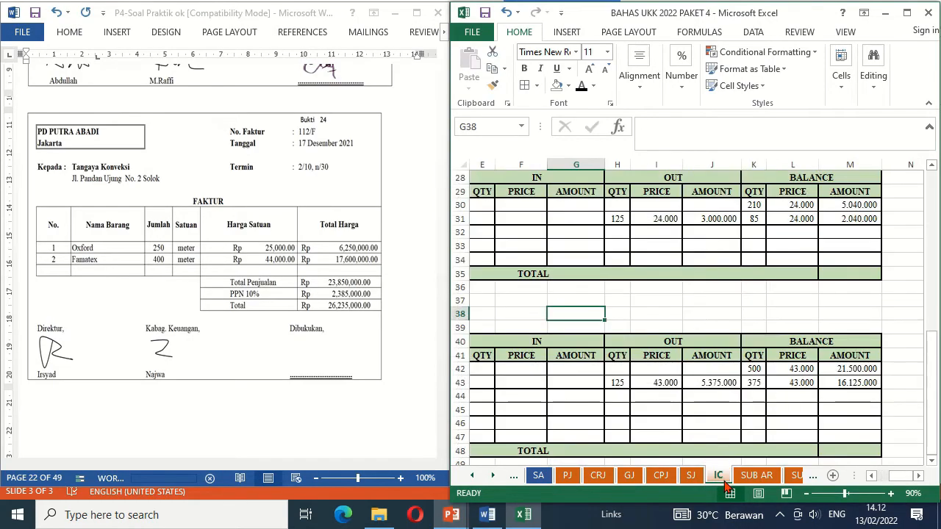
{"action": "left_click", "coordinate": [521, 340]}
{"action": "key", "text": "Home"}
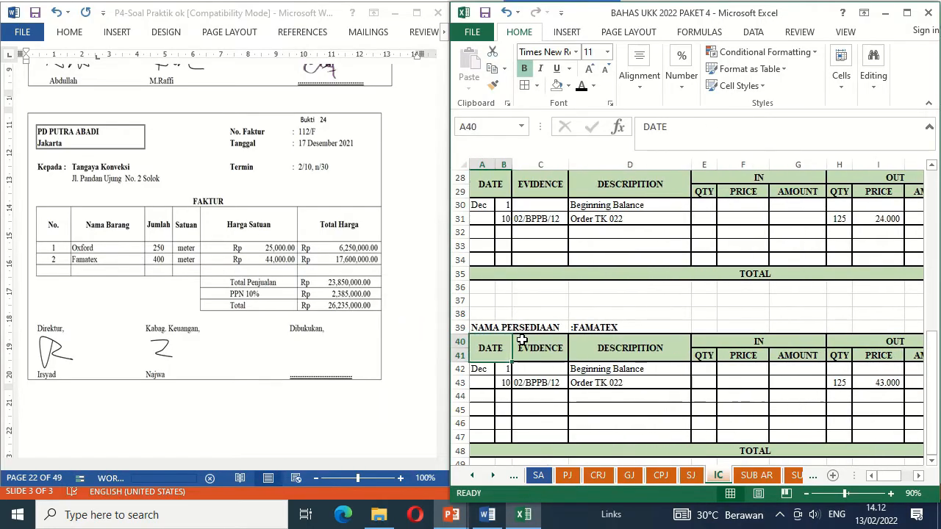
{"action": "key", "text": "Up"}
{"action": "key", "text": "Up"}
{"action": "key", "text": "Up"}
{"action": "key", "text": "Up"}
{"action": "key", "text": "Up"}
{"action": "key", "text": "Up"}
{"action": "key", "text": "Up"}
{"action": "key", "text": "Up"}
{"action": "key", "text": "Up"}
{"action": "key", "text": "Up"}
{"action": "key", "text": "Up"}
{"action": "key", "text": "Up"}
{"action": "key", "text": "Up"}
{"action": "key", "text": "Up"}
{"action": "key", "text": "Up"}
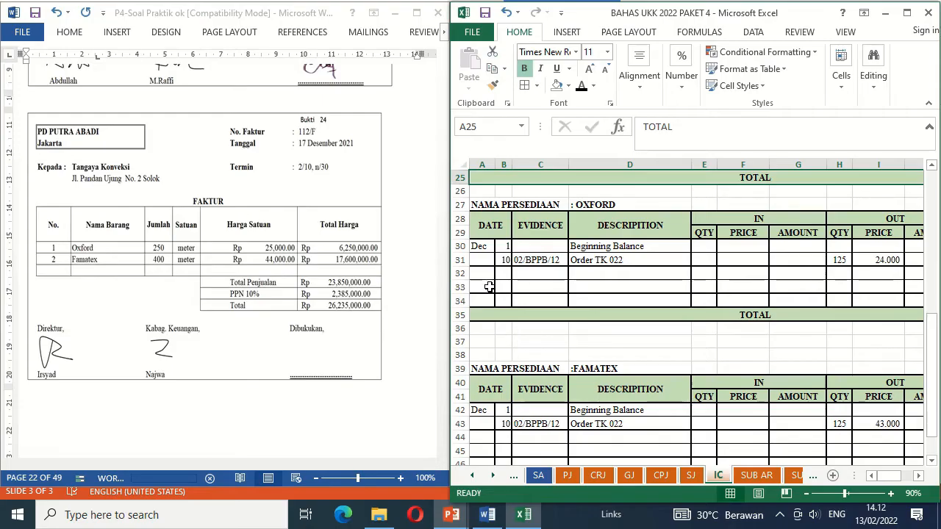
{"action": "left_click", "coordinate": [507, 271]}
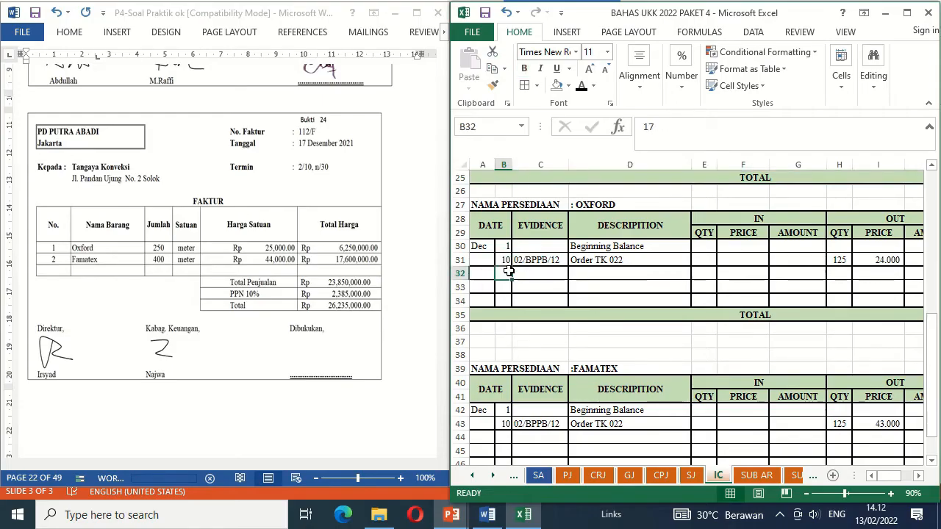
{"action": "type", "text": "17"}
{"action": "key", "text": "ctrl+Return"}
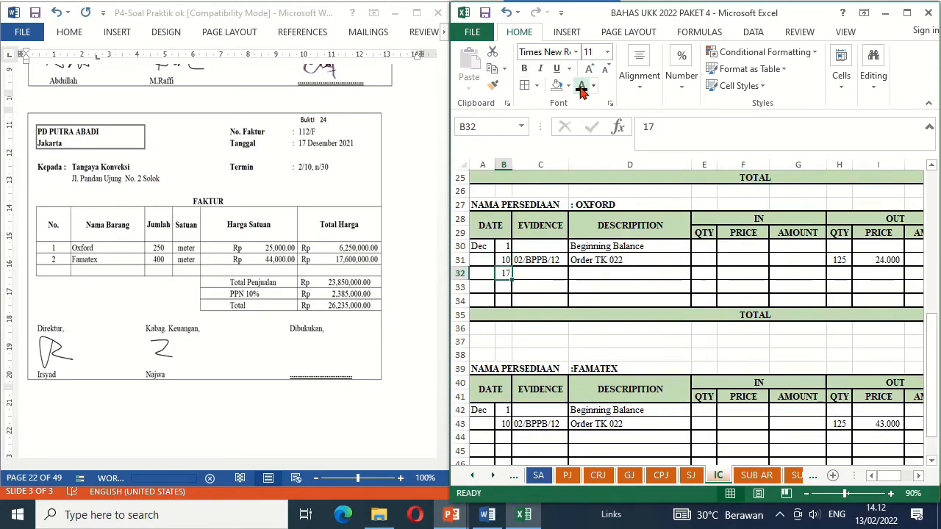
Apply black font to evidence 112/F and the description Purchase PD Putra Abadi in row 32 of the Oxford card.
{"action": "key", "text": "Right"}
{"action": "type", "text": "112/F"}
{"action": "key", "text": "ctrl+Return"}
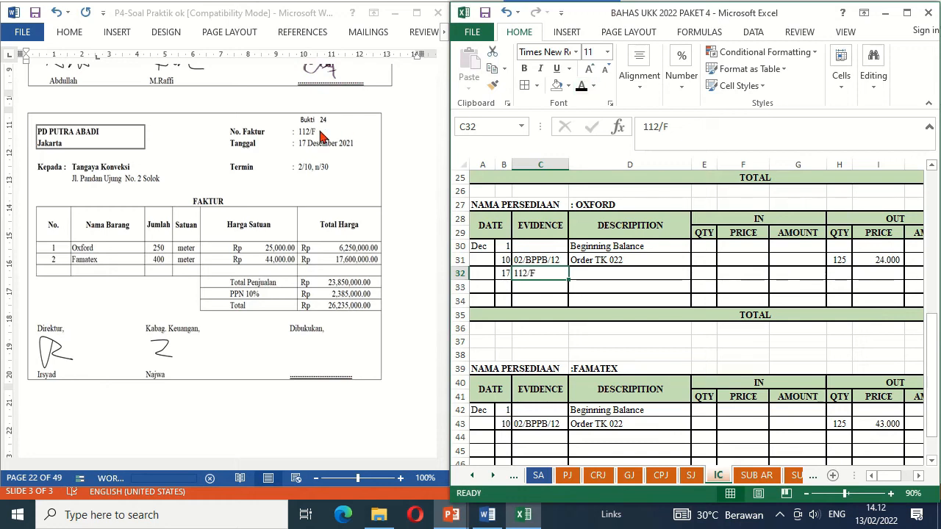
{"action": "key", "text": "Right"}
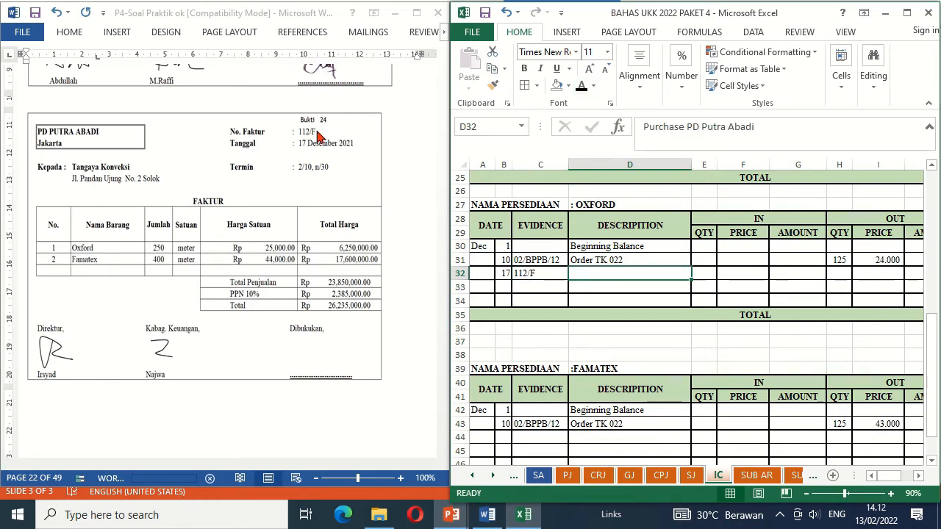
{"action": "left_click", "coordinate": [583, 87]}
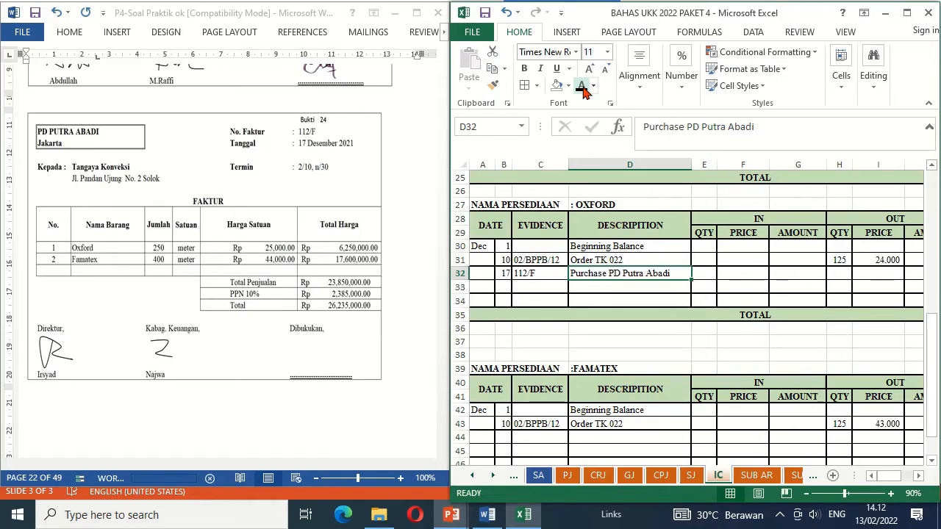
Apply black font to the incoming quantity 250, price 25.000 and amount 6.250.000 in row 32 of the Oxford card.
{"action": "key", "text": "Right"}
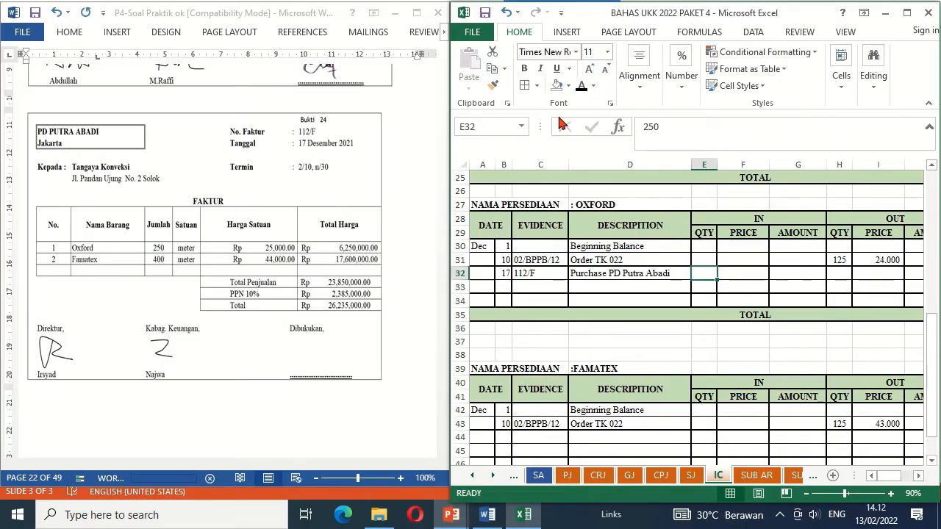
{"action": "left_click", "coordinate": [581, 87]}
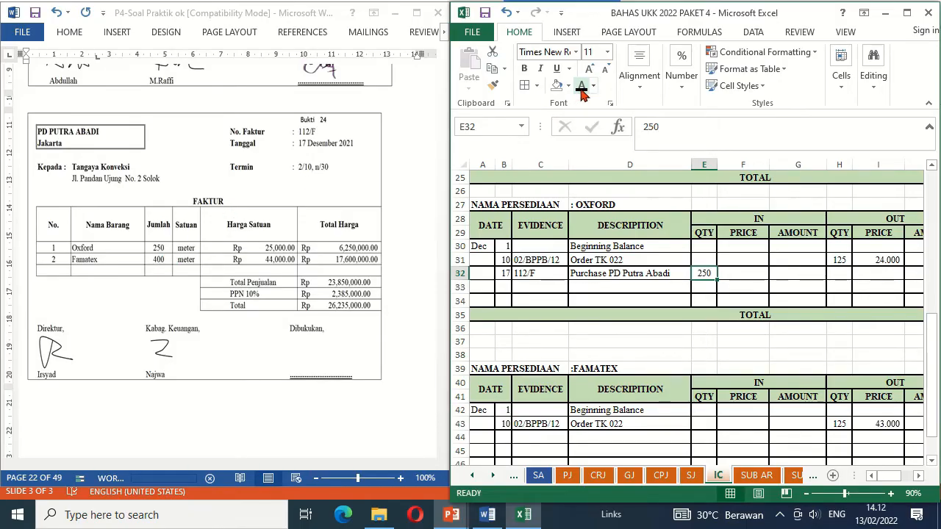
{"action": "key", "text": "Right"}
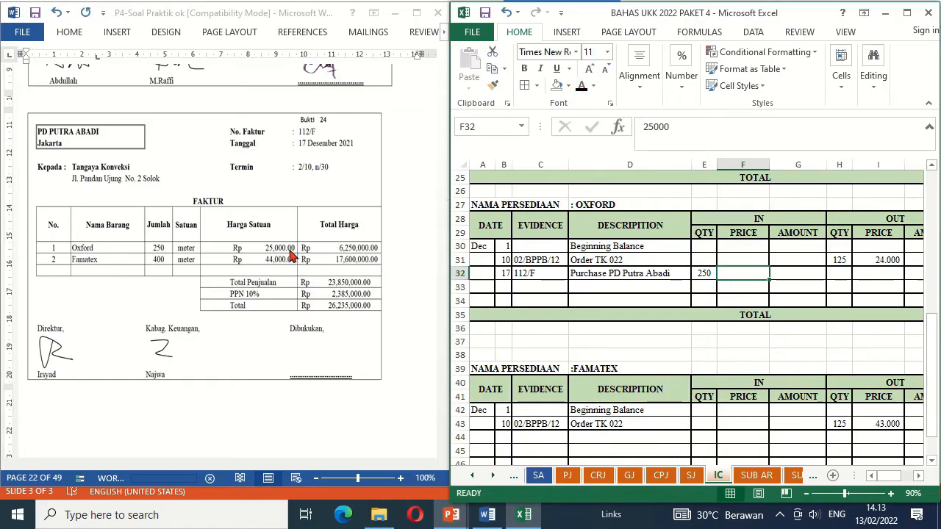
{"action": "left_click", "coordinate": [581, 86]}
{"action": "key", "text": "Right"}
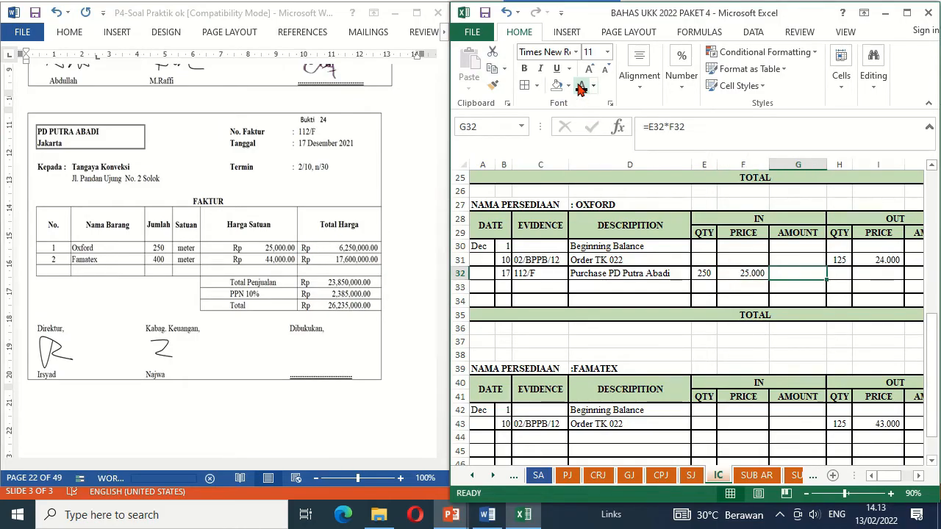
{"action": "left_click", "coordinate": [580, 86]}
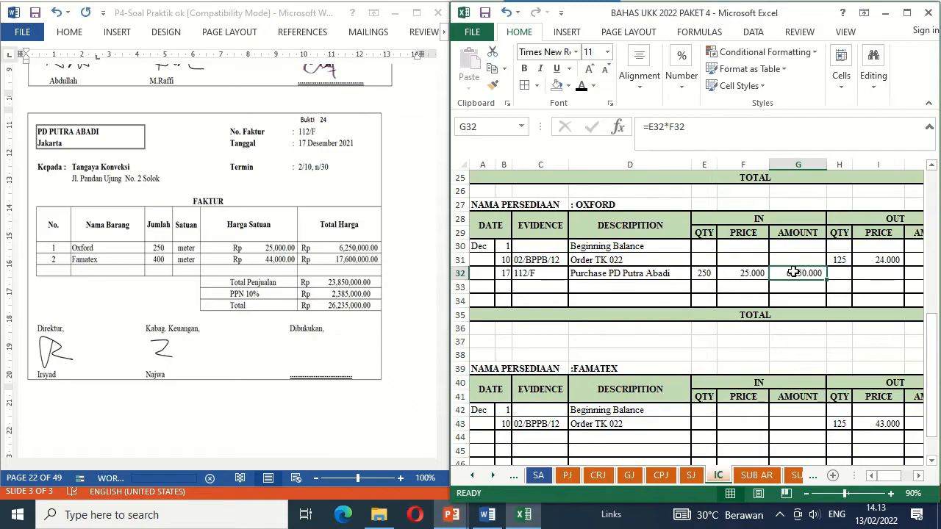
Apply black font to the balance quantity 85, price 24.000 and amount 2.040.000 in row 32 of the Oxford card.
{"action": "key", "text": "Right"}
{"action": "key", "text": "Right"}
{"action": "key", "text": "Right"}
{"action": "key", "text": "Right"}
{"action": "key", "text": "Right"}
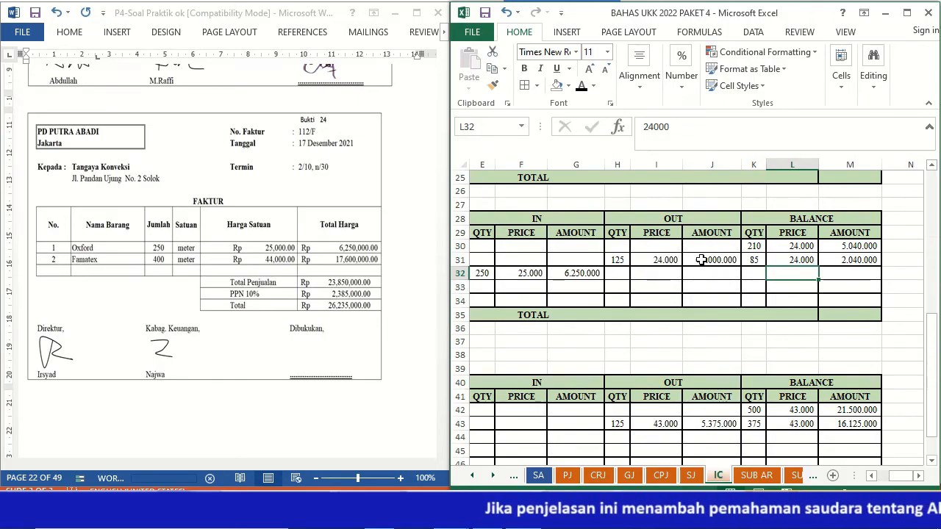
{"action": "left_click", "coordinate": [756, 272]}
{"action": "key", "text": "ctrl+v"}
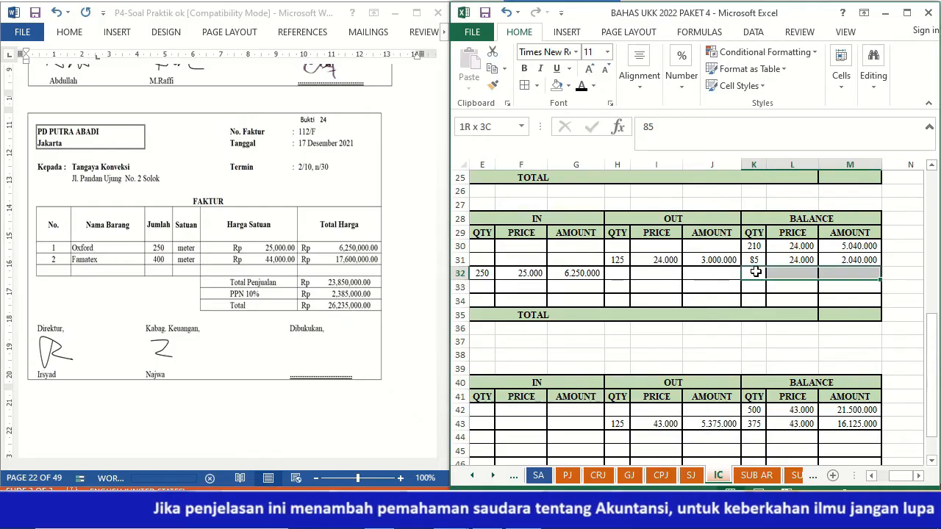
{"action": "left_click", "coordinate": [581, 87]}
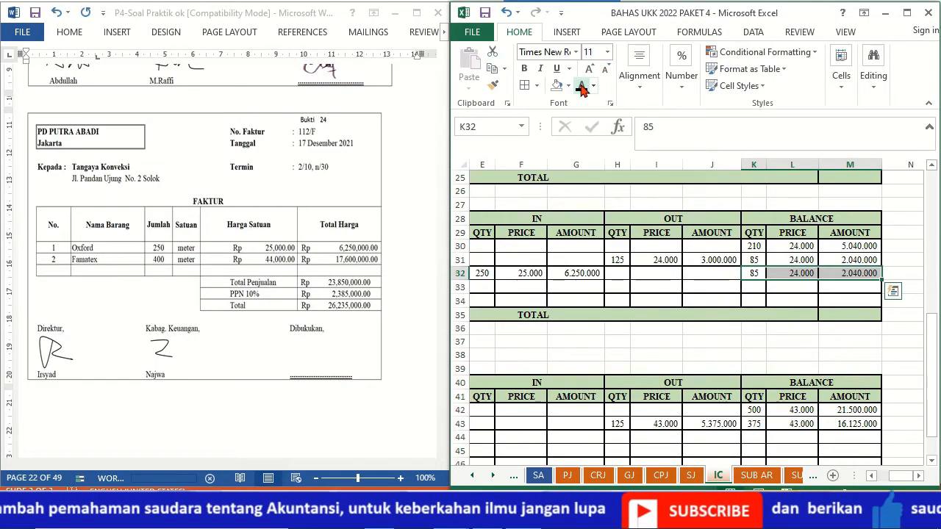
Apply black font to the balance quantity 250, price 25.000 and amount 6.250.000 in row 33 of the Oxford card.
{"action": "key", "text": "Down"}
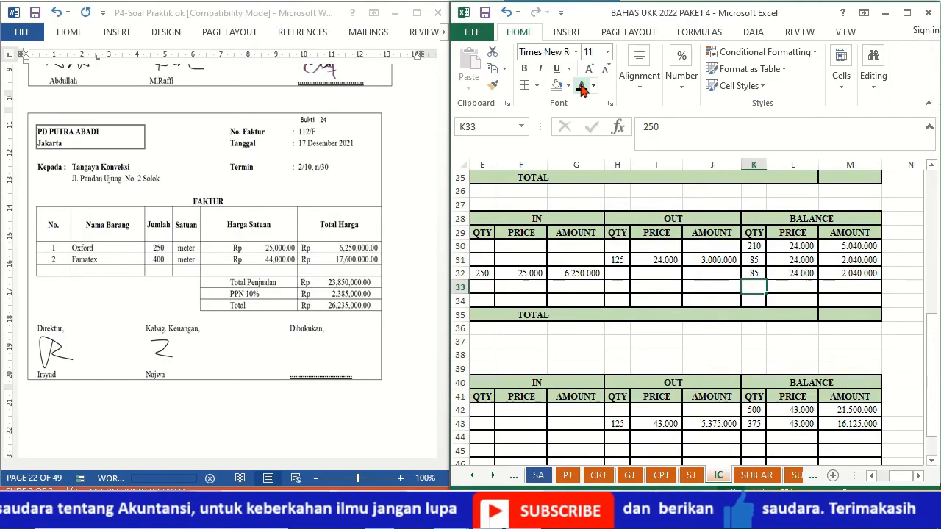
{"action": "key", "text": "shift+Right"}
{"action": "key", "text": "shift+Right"}
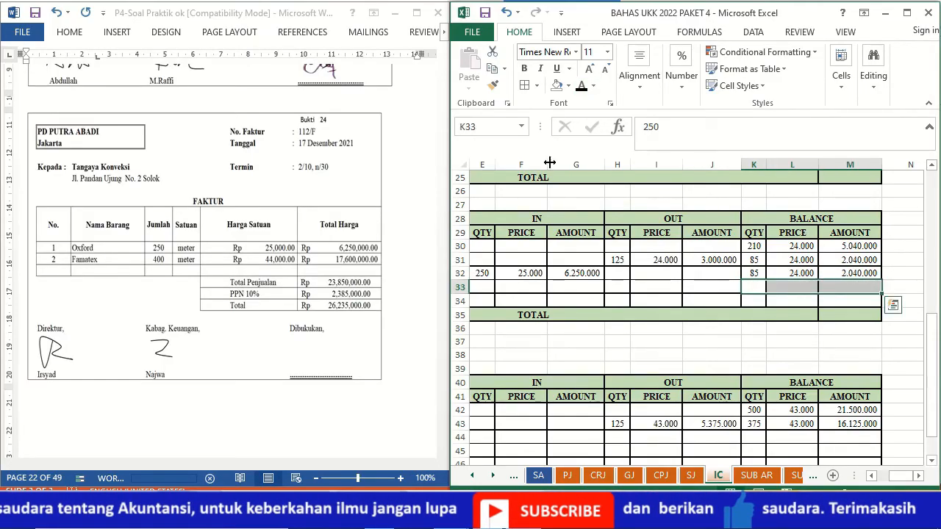
{"action": "left_click", "coordinate": [581, 87]}
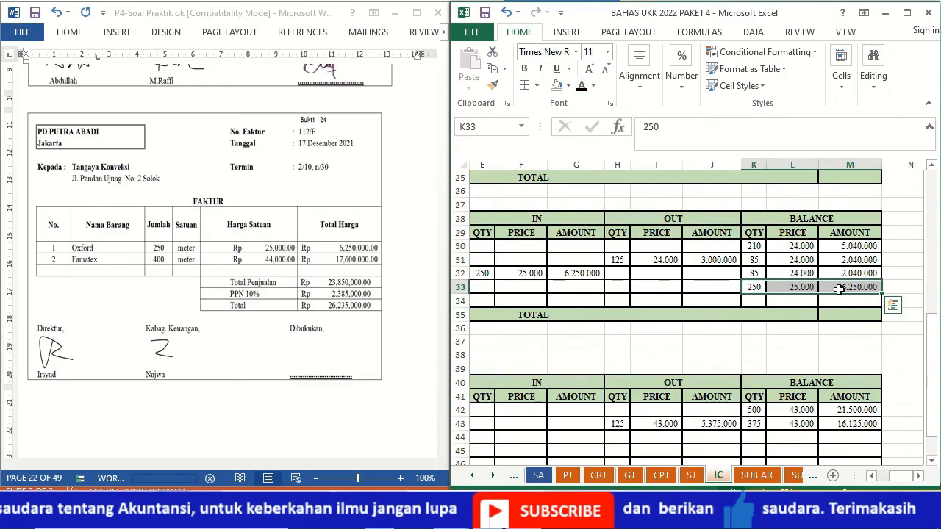
Apply black font to date 17, evidence 112/F and the description Purchase PD Putra Abadi in row 44 of the Famatex inventory card.
{"action": "left_click", "coordinate": [852, 301]}
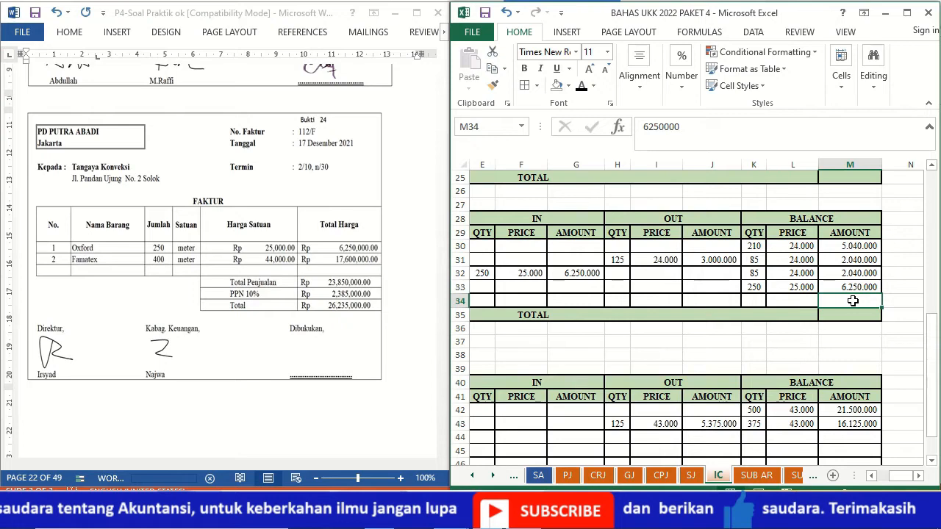
{"action": "key", "text": "Left"}
{"action": "key", "text": "Left"}
{"action": "key", "text": "Left"}
{"action": "key", "text": "Left"}
{"action": "key", "text": "Left"}
{"action": "key", "text": "Left"}
{"action": "key", "text": "Left"}
{"action": "key", "text": "Left"}
{"action": "key", "text": "Left"}
{"action": "key", "text": "Left"}
{"action": "key", "text": "Left"}
{"action": "key", "text": "Left"}
{"action": "key", "text": "Down"}
{"action": "key", "text": "Down"}
{"action": "key", "text": "Down"}
{"action": "key", "text": "Down"}
{"action": "key", "text": "Down"}
{"action": "key", "text": "Down"}
{"action": "key", "text": "Down"}
{"action": "key", "text": "Down"}
{"action": "key", "text": "Down"}
{"action": "key", "text": "Down"}
{"action": "key", "text": "Down"}
{"action": "key", "text": "Down"}
{"action": "key", "text": "Down"}
{"action": "key", "text": "Down"}
{"action": "key", "text": "Down"}
{"action": "key", "text": "Down"}
{"action": "key", "text": "Down"}
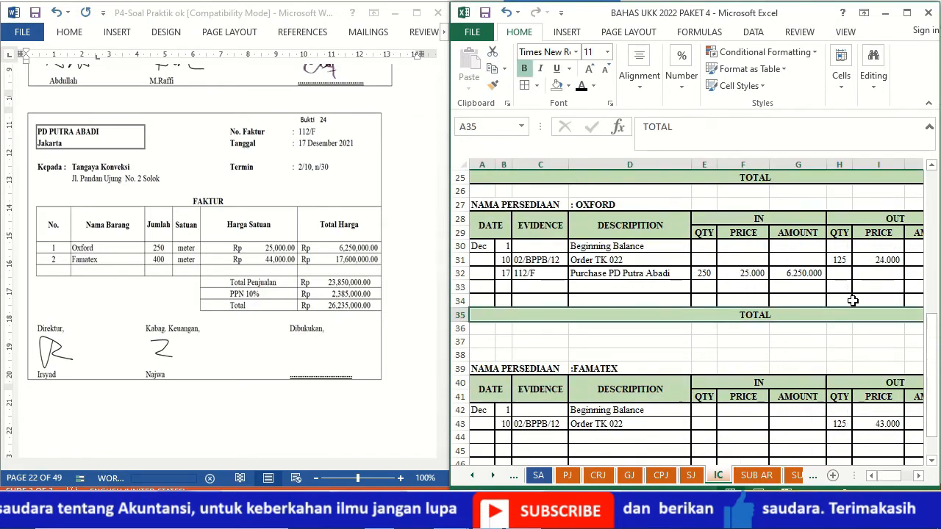
{"action": "key", "text": "Up"}
{"action": "key", "text": "Up"}
{"action": "key", "text": "Up"}
{"action": "key", "text": "Up"}
{"action": "key", "text": "Up"}
{"action": "key", "text": "Up"}
{"action": "key", "text": "Up"}
{"action": "key", "text": "Up"}
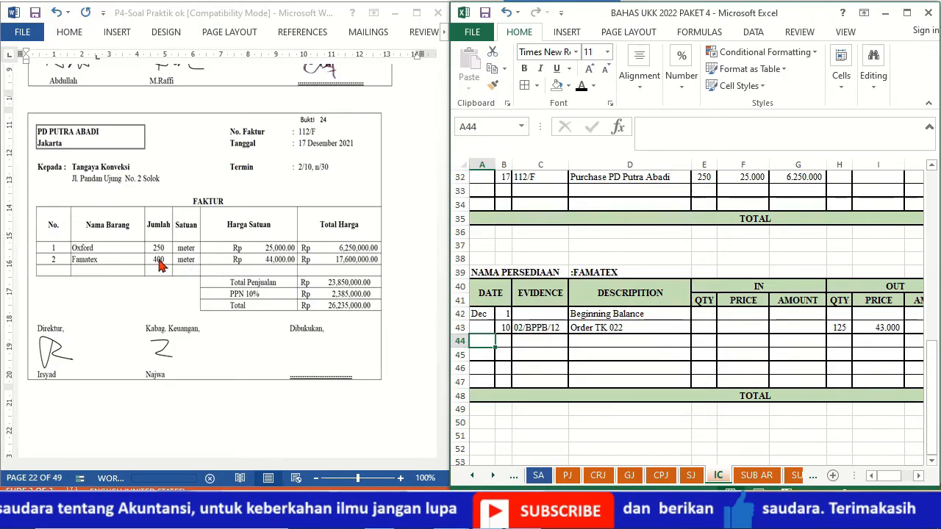
{"action": "key", "text": "shift+Right"}
{"action": "key", "text": "shift+Right"}
{"action": "key", "text": "shift+Right"}
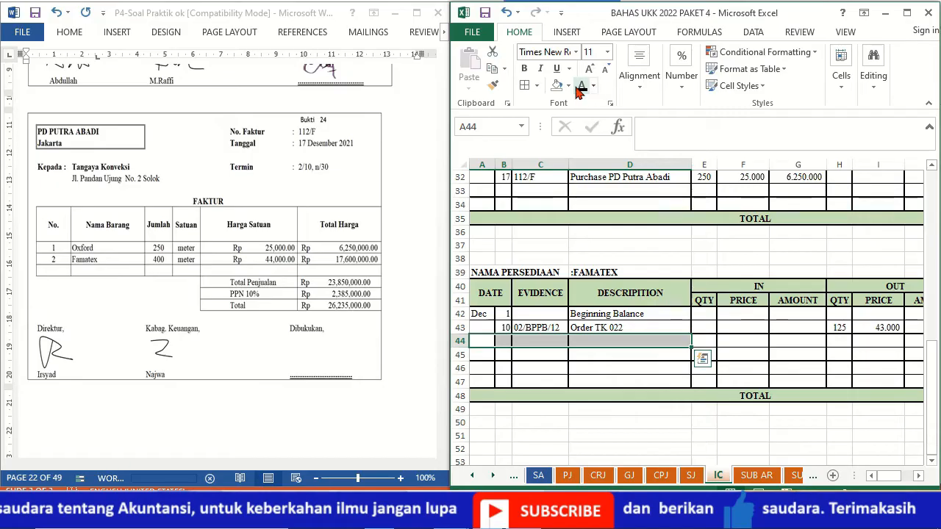
{"action": "type", "text": "17\t112/F\tPurchase PD Putra Abadi"}
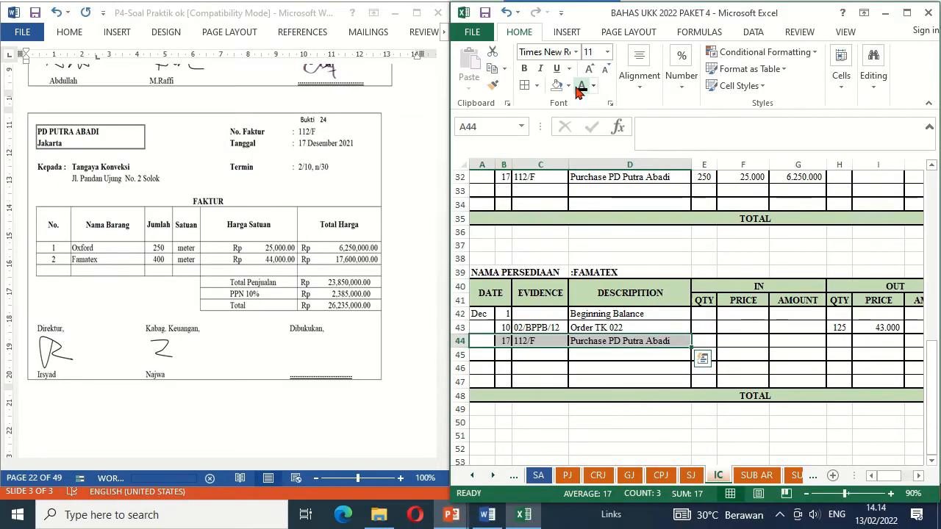
Apply black font to the incoming quantity 400, price 44.000 and amount 17.600.000 in row 44 of the Famatex card.
{"action": "left_click", "coordinate": [704, 343]}
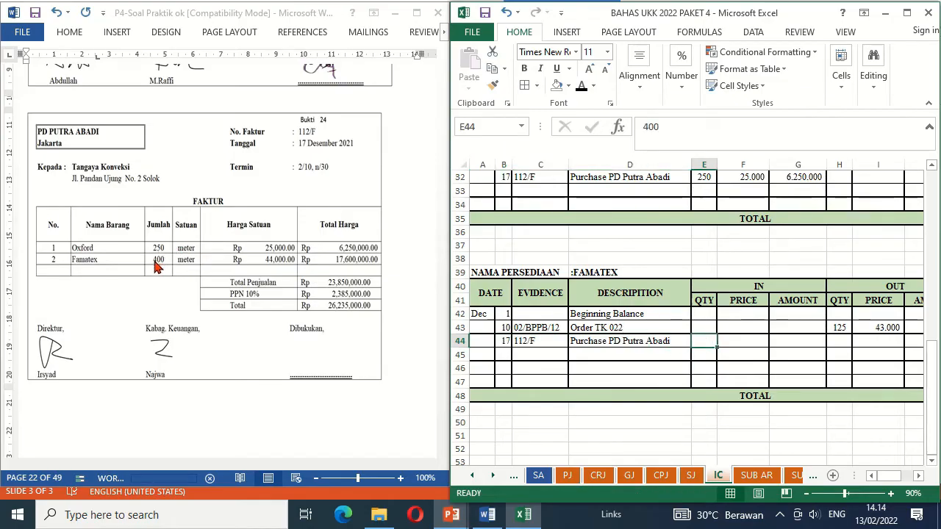
{"action": "left_click", "coordinate": [581, 87]}
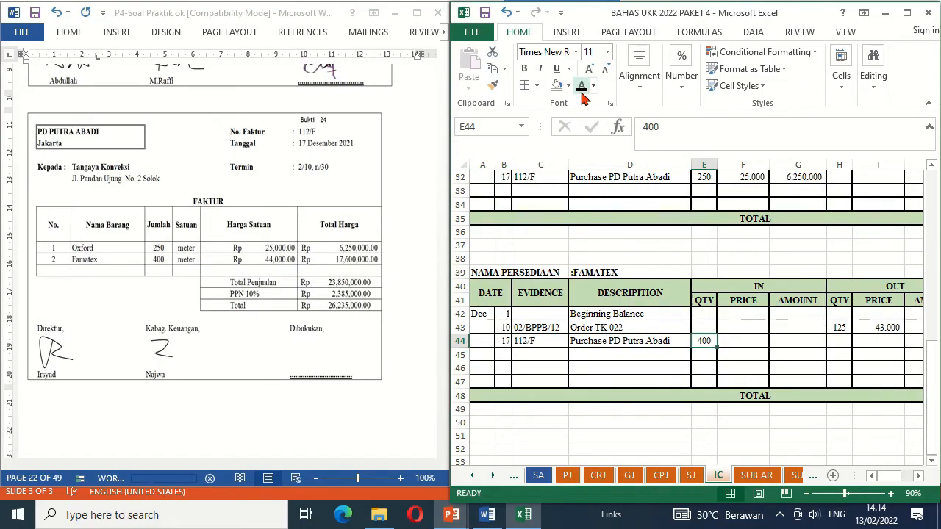
{"action": "key", "text": "Right"}
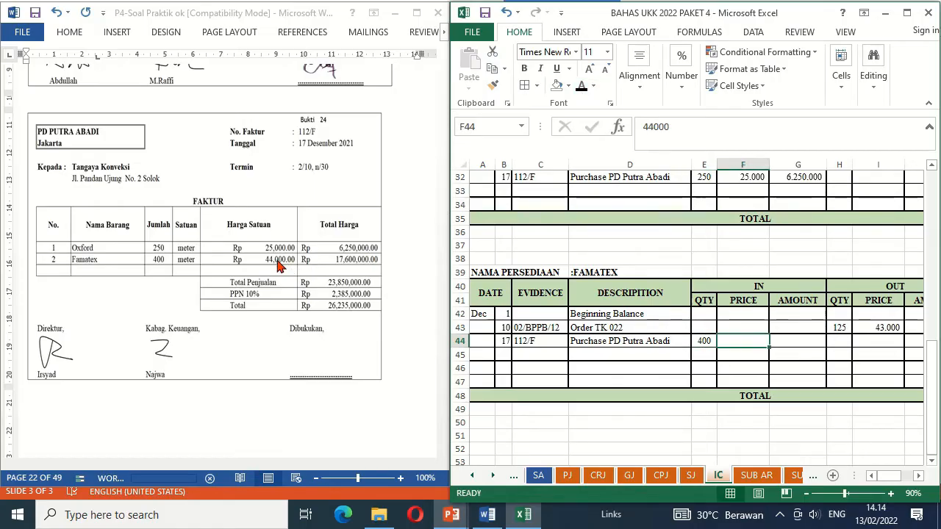
{"action": "left_click", "coordinate": [581, 87]}
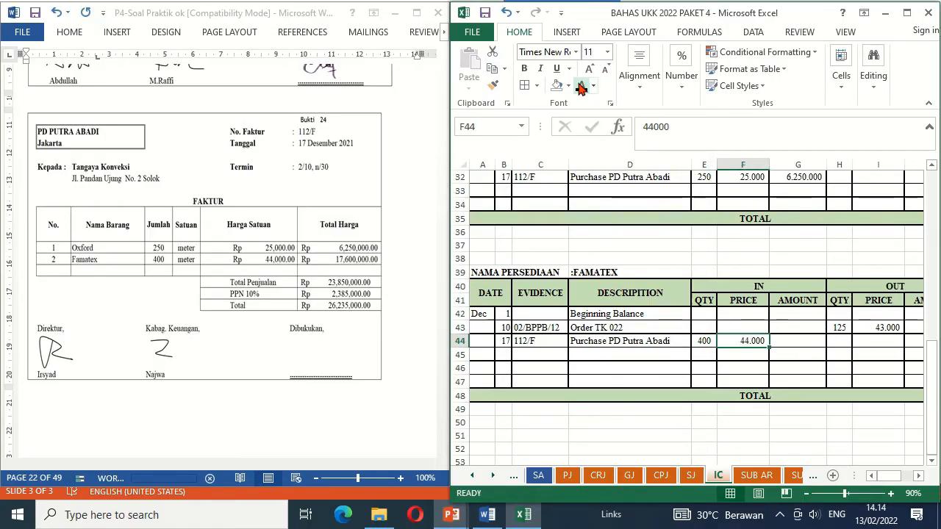
{"action": "key", "text": "Right"}
{"action": "left_click", "coordinate": [581, 86]}
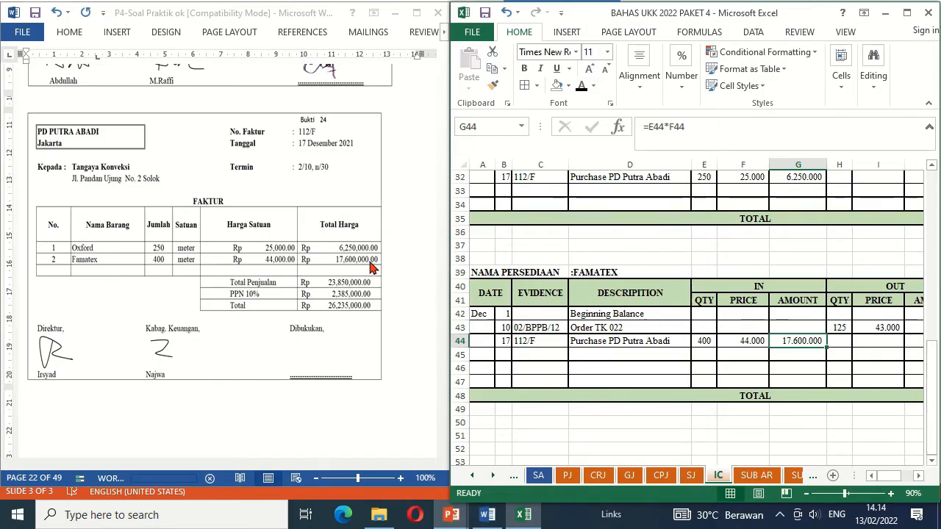
Apply black font to the balance quantity 375, price 43.000 and amount 16.125.000 in row 44 of the Famatex card.
{"action": "key", "text": "Right"}
{"action": "key", "text": "Right"}
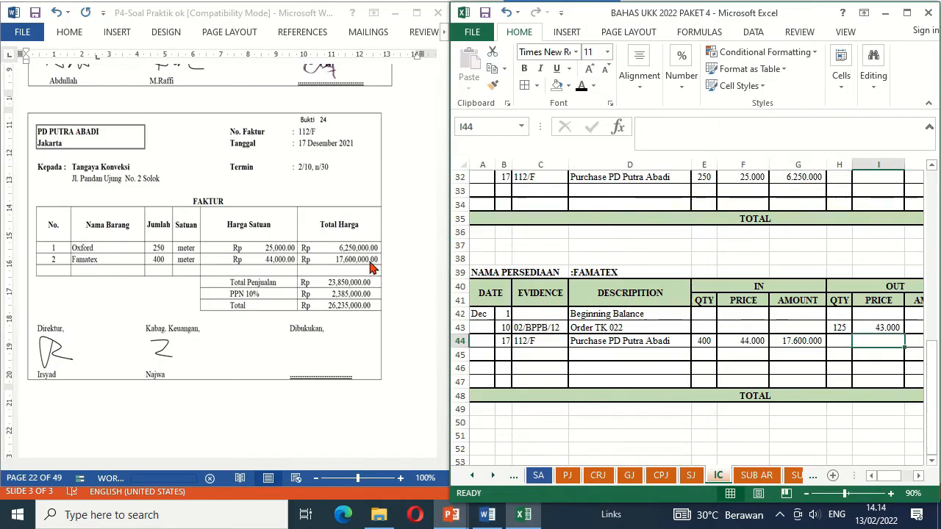
{"action": "key", "text": "Right"}
{"action": "key", "text": "Right"}
{"action": "key", "text": "Right"}
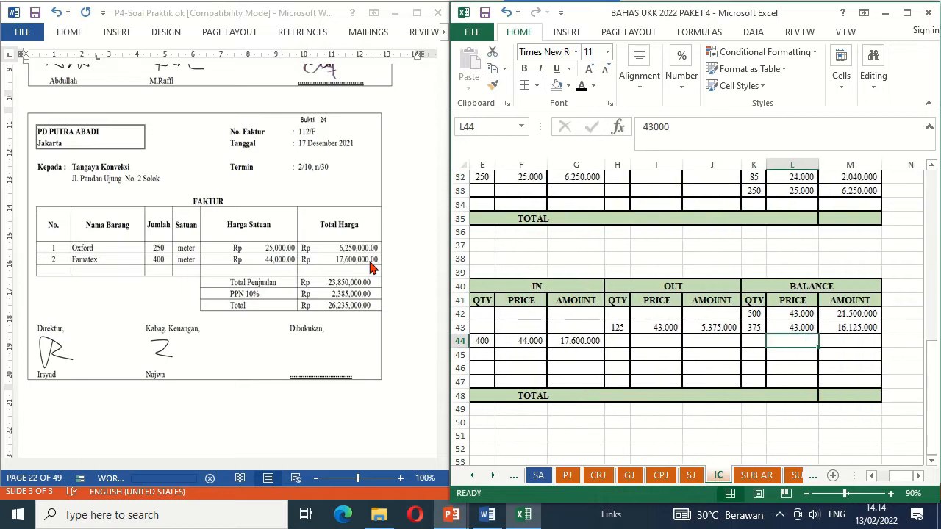
{"action": "key", "text": "Left"}
{"action": "key", "text": "Up"}
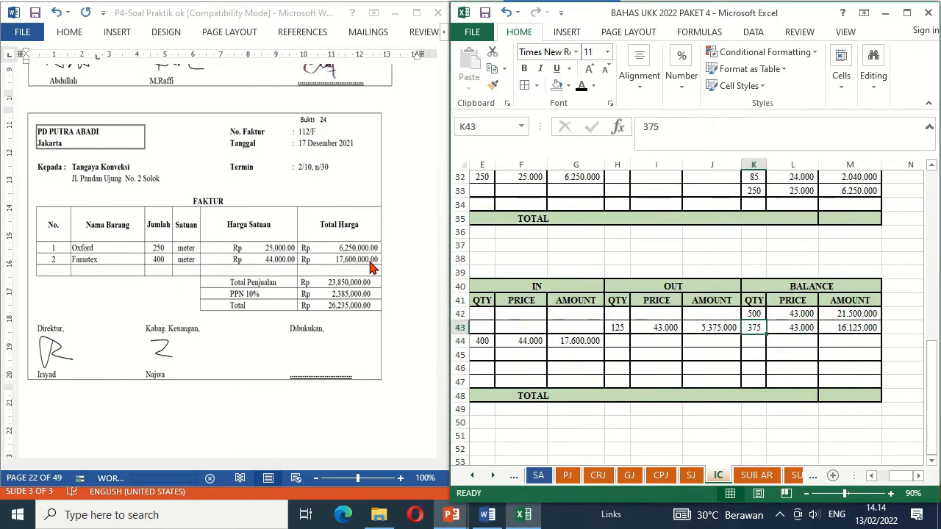
{"action": "key", "text": "Right"}
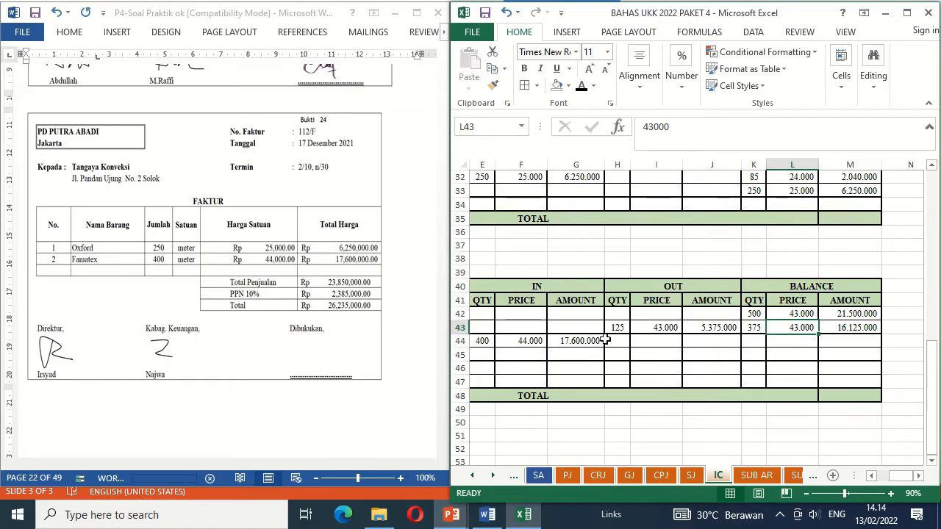
{"action": "left_click", "coordinate": [757, 341]}
{"action": "key", "text": "shift+Right"}
{"action": "key", "text": "shift+Right"}
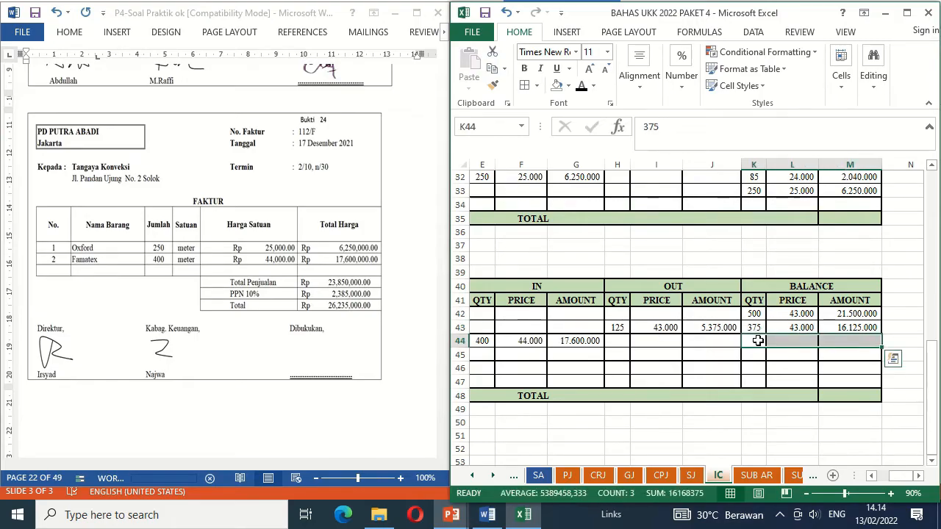
{"action": "left_click", "coordinate": [581, 86]}
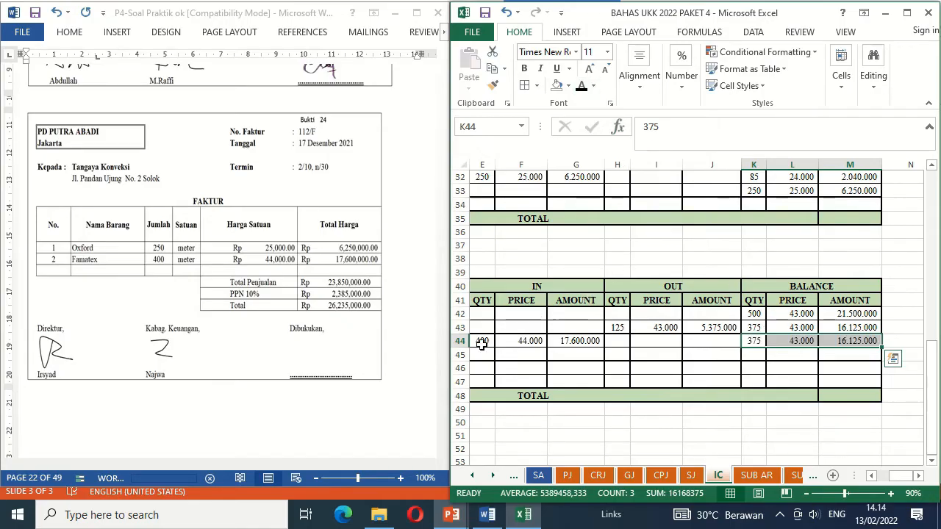
Apply black font to the balance quantity 400, price 44.000 and amount 17.600.000 in row 45 of the Famatex card.
{"action": "left_click", "coordinate": [753, 354]}
{"action": "key", "text": "shift+Right"}
{"action": "key", "text": "shift+Right"}
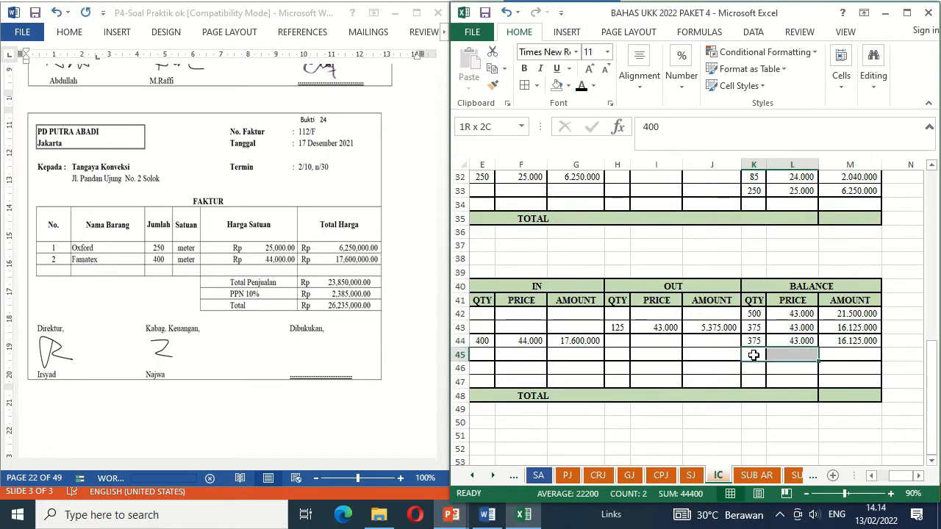
{"action": "left_click", "coordinate": [582, 85]}
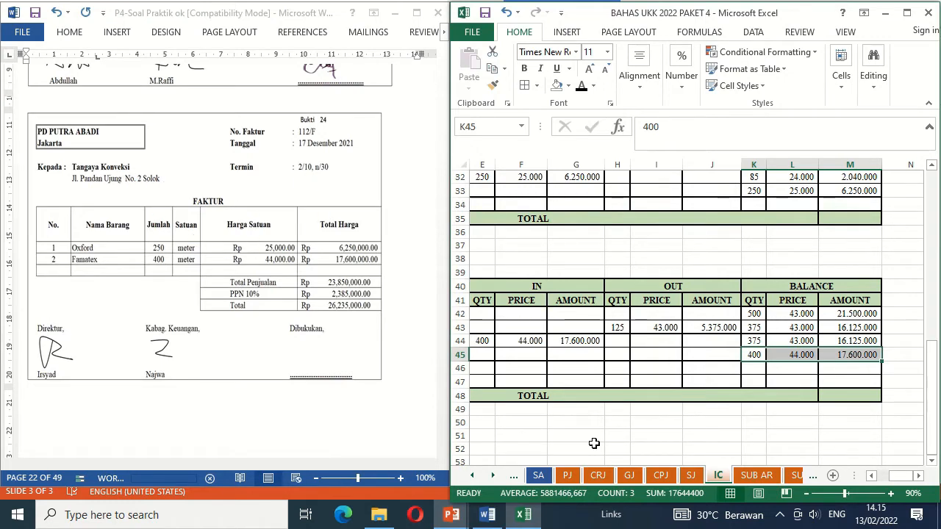
Apply black font to date 17 and the description Purchase in row 11 of PD Putra Abadi's accounts payable subsidiary ledger.
{"action": "left_click", "coordinate": [795, 476]}
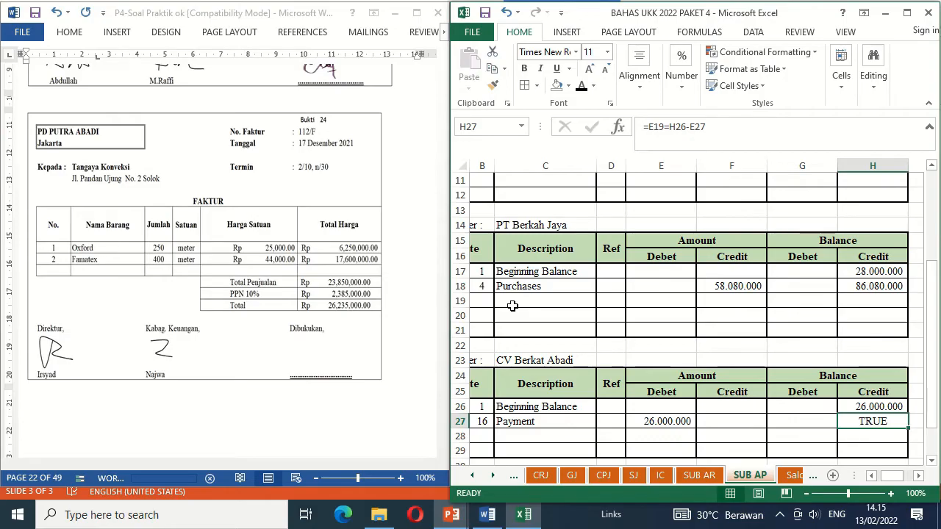
{"action": "key", "text": "Up"}
{"action": "key", "text": "Up"}
{"action": "key", "text": "Up"}
{"action": "key", "text": "Up"}
{"action": "key", "text": "Up"}
{"action": "key", "text": "Up"}
{"action": "key", "text": "Up"}
{"action": "key", "text": "Up"}
{"action": "key", "text": "Up"}
{"action": "key", "text": "Up"}
{"action": "key", "text": "Up"}
{"action": "key", "text": "Up"}
{"action": "key", "text": "Up"}
{"action": "key", "text": "Up"}
{"action": "key", "text": "Up"}
{"action": "key", "text": "Up"}
{"action": "key", "text": "Up"}
{"action": "key", "text": "Up"}
{"action": "key", "text": "Up"}
{"action": "key", "text": "Up"}
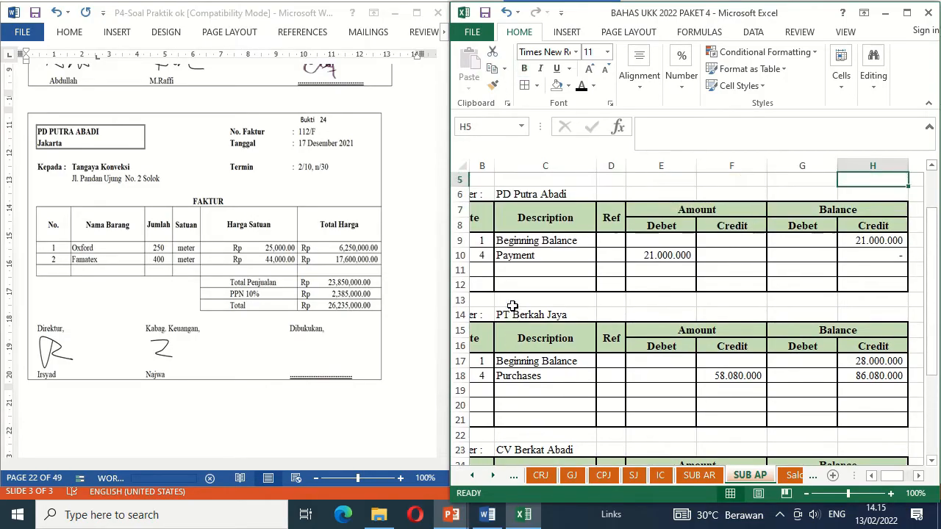
{"action": "key", "text": "Up"}
{"action": "left_click", "coordinate": [510, 285]}
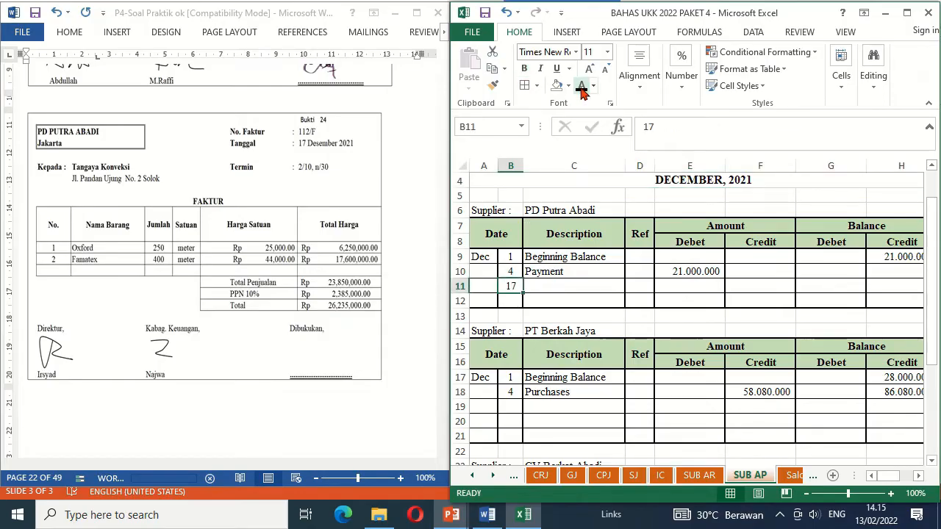
{"action": "key", "text": "Right"}
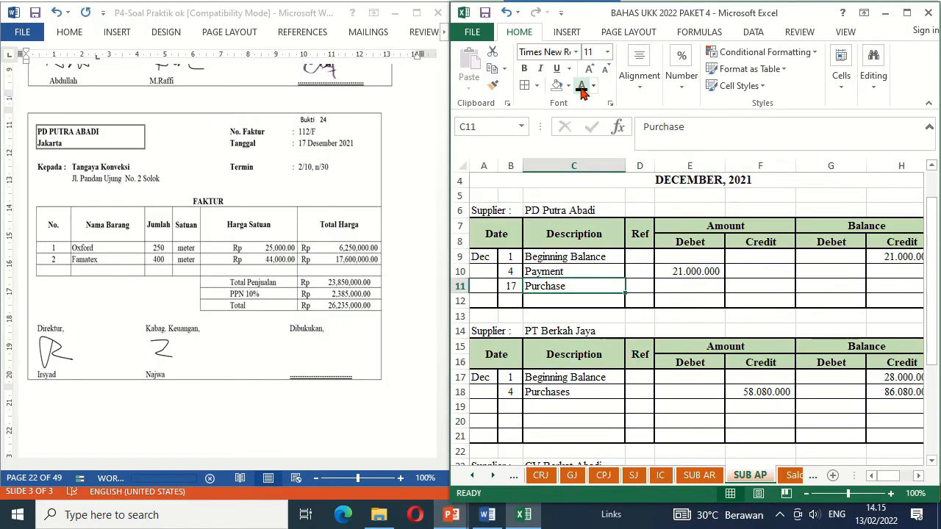
Check the purchase journal's payable for PD Putra Abadi and apply black font to the credit amount 26.235.000 in its ledger's row 11.
{"action": "key", "text": "Right"}
{"action": "key", "text": "Right"}
{"action": "key", "text": "Right"}
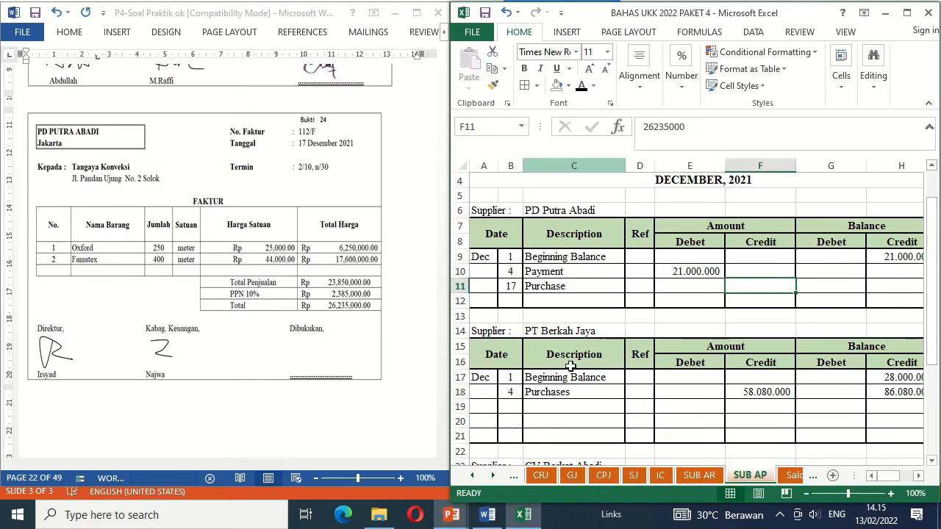
{"action": "left_click", "coordinate": [474, 476]}
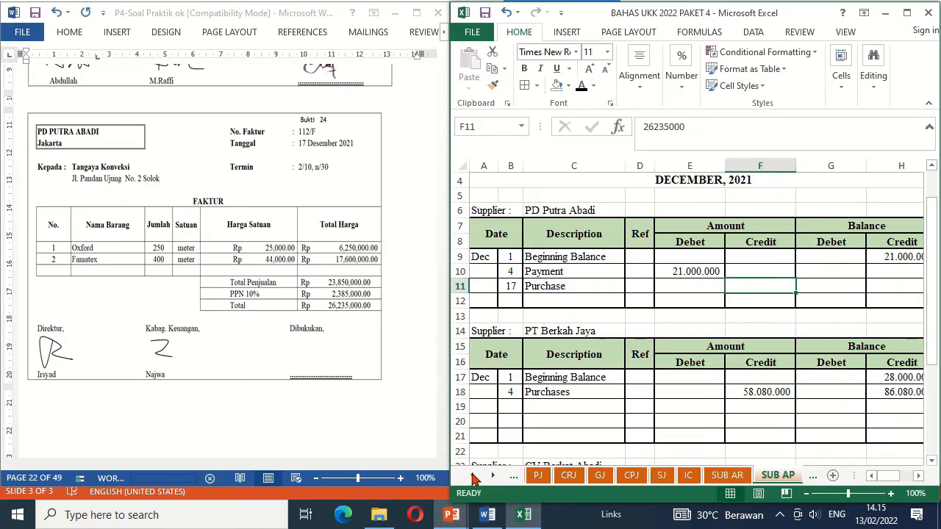
{"action": "left_click", "coordinate": [547, 475]}
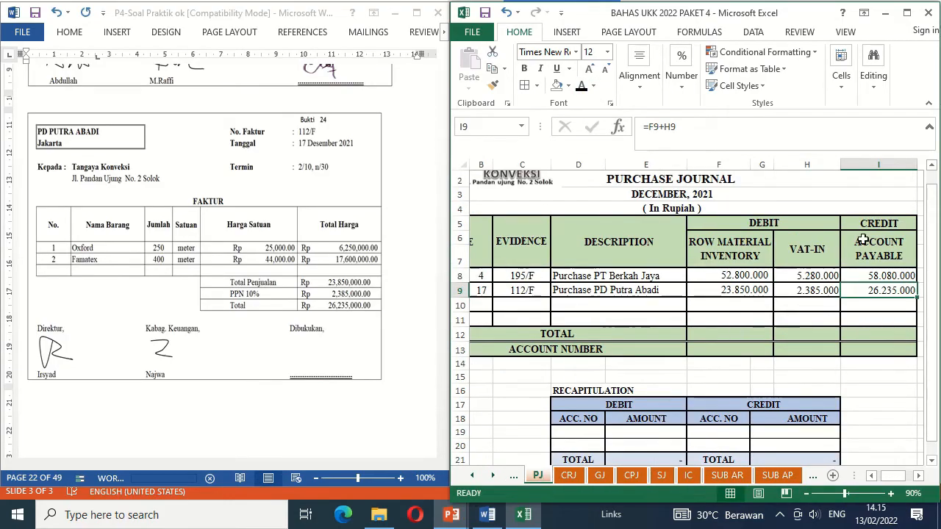
{"action": "left_click", "coordinate": [777, 474]}
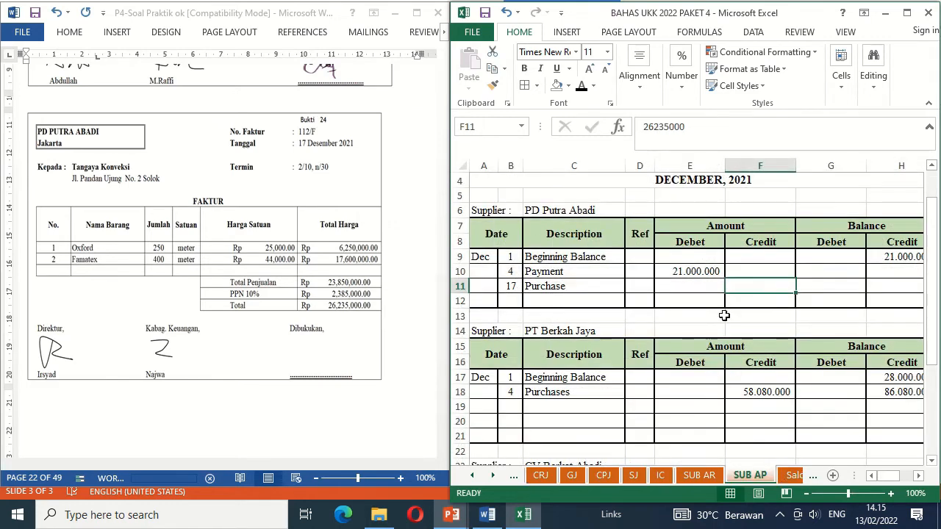
{"action": "left_click", "coordinate": [581, 86]}
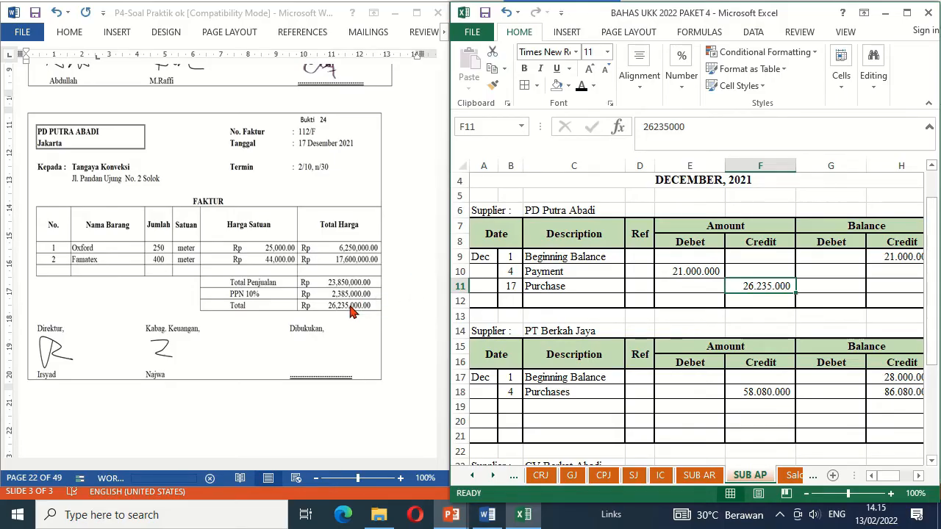
Apply black font to the credit balance 26.235.000 in row 11 of PD Putra Abadi's payable ledger.
{"action": "key", "text": "Right"}
{"action": "key", "text": "Right"}
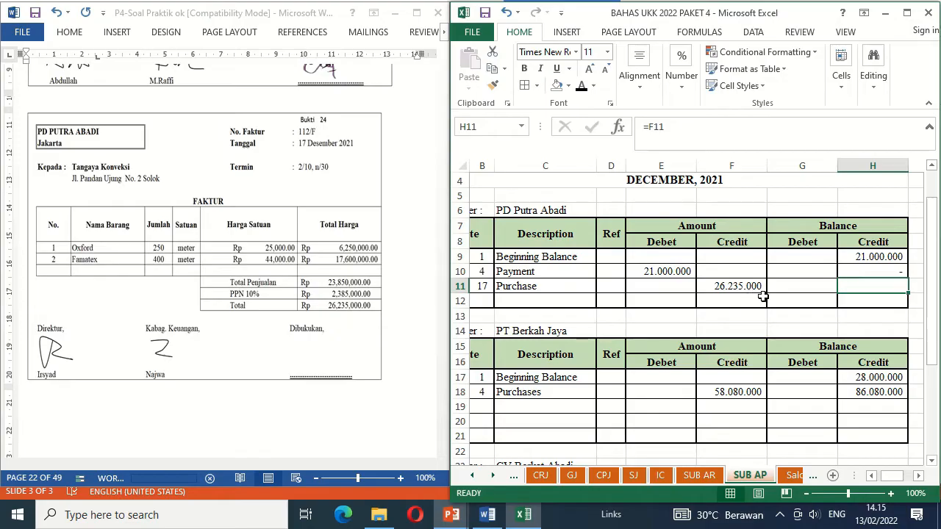
{"action": "left_click", "coordinate": [582, 87]}
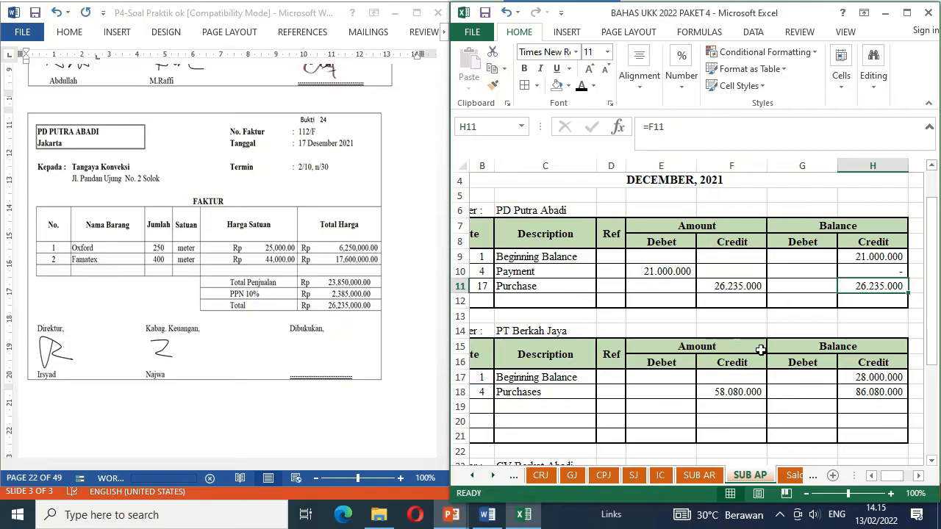
Mark invoice 112/F as booked with the signature under Dibukukan in the Word document.
{"action": "left_click", "coordinate": [630, 343]}
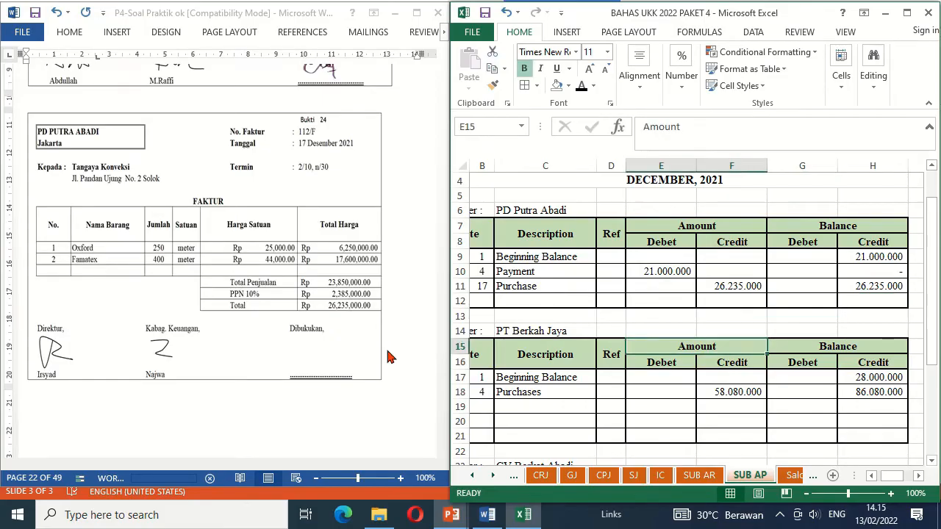
{"action": "left_click", "coordinate": [316, 358]}
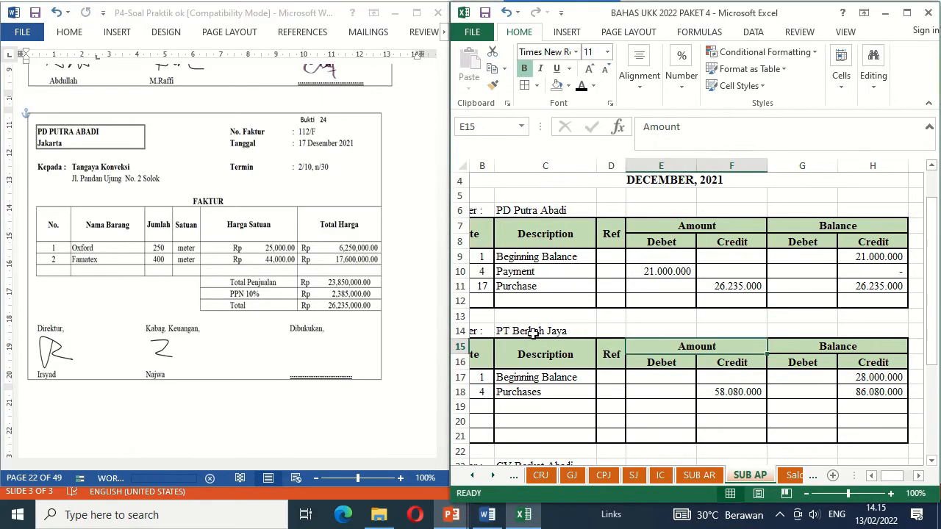
{"action": "left_click", "coordinate": [418, 423]}
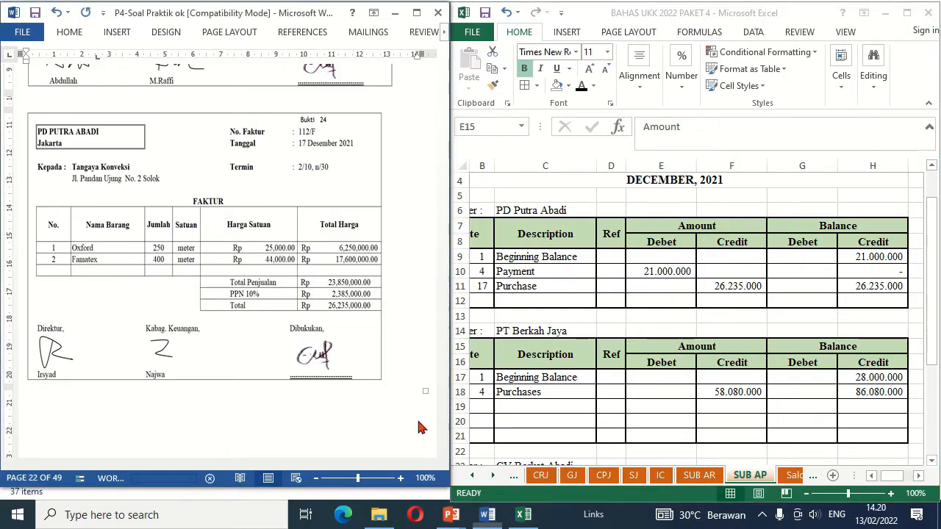
Examine cash receipt 04/BKM from PD Rizki and that customer's beginning balance in the accounts receivable subsidiary ledger.
{"action": "left_click_drag", "start_coordinate": [443, 456], "coordinate": [443, 456]}
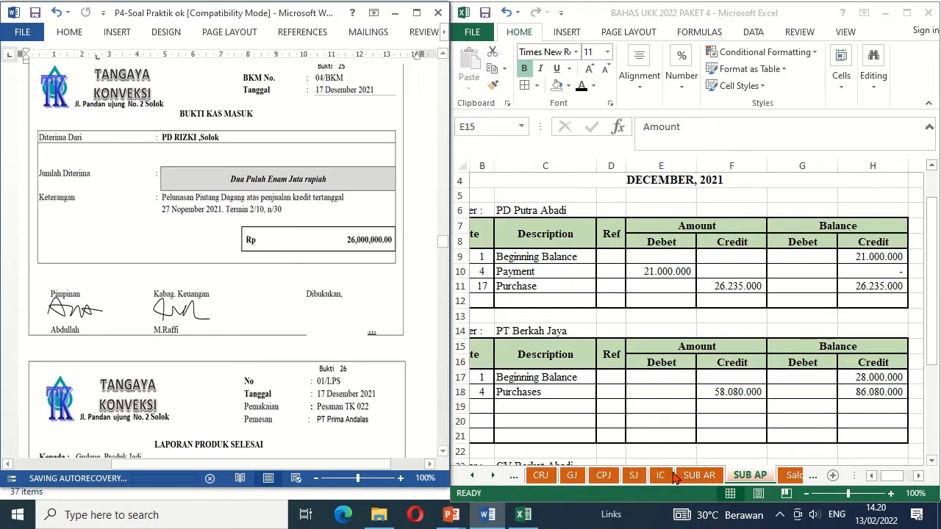
{"action": "left_click", "coordinate": [699, 475]}
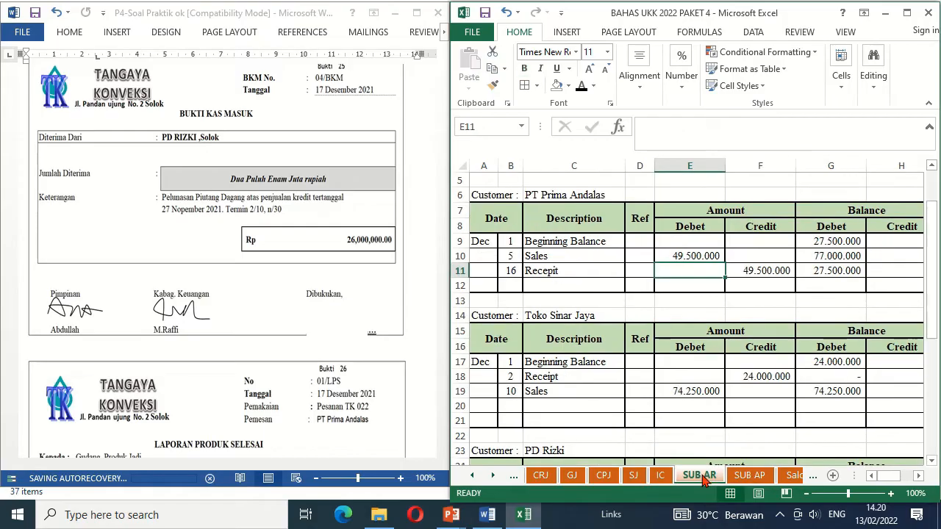
{"action": "left_click", "coordinate": [557, 422]}
{"action": "key", "text": "Down"}
{"action": "key", "text": "Down"}
{"action": "key", "text": "Down"}
{"action": "key", "text": "Down"}
{"action": "key", "text": "Down"}
{"action": "key", "text": "Down"}
{"action": "key", "text": "Down"}
{"action": "key", "text": "Down"}
{"action": "key", "text": "Down"}
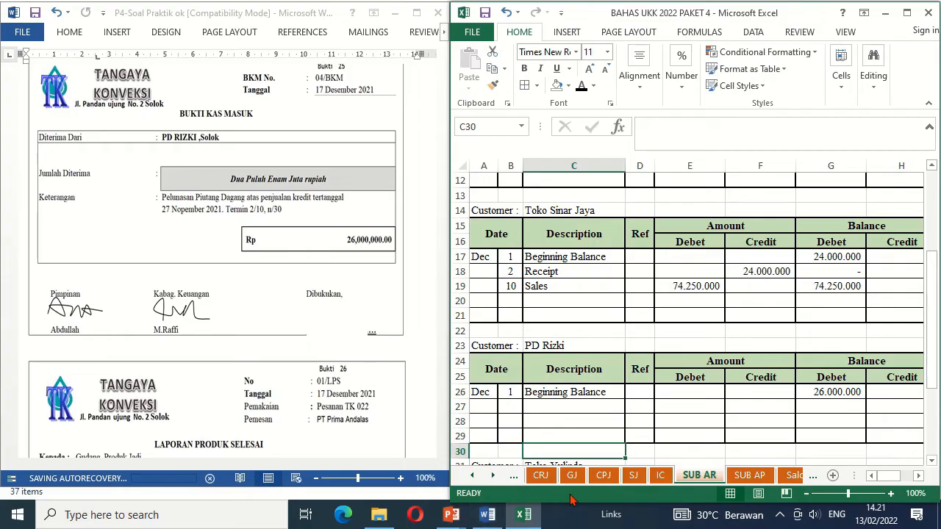
Apply black font to date 17, evidence 04/BKM and the description Receipt PD Rizki in row 12 of the cash receipt journal.
{"action": "left_click", "coordinate": [540, 476]}
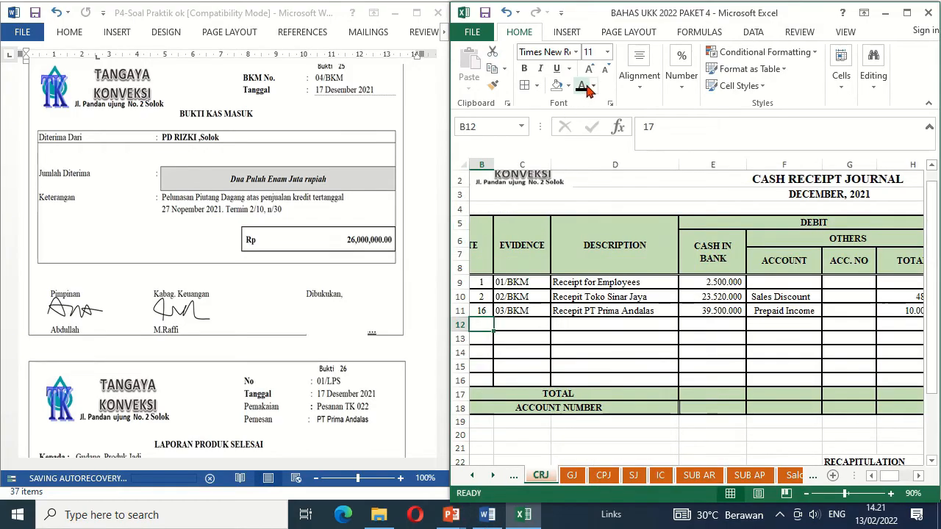
{"action": "key", "text": "Tab"}
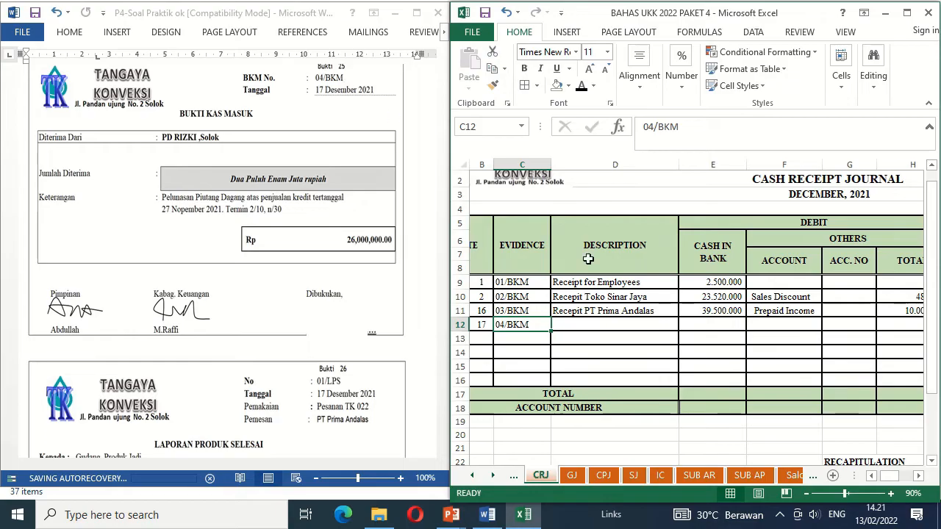
{"action": "key", "text": "Tab"}
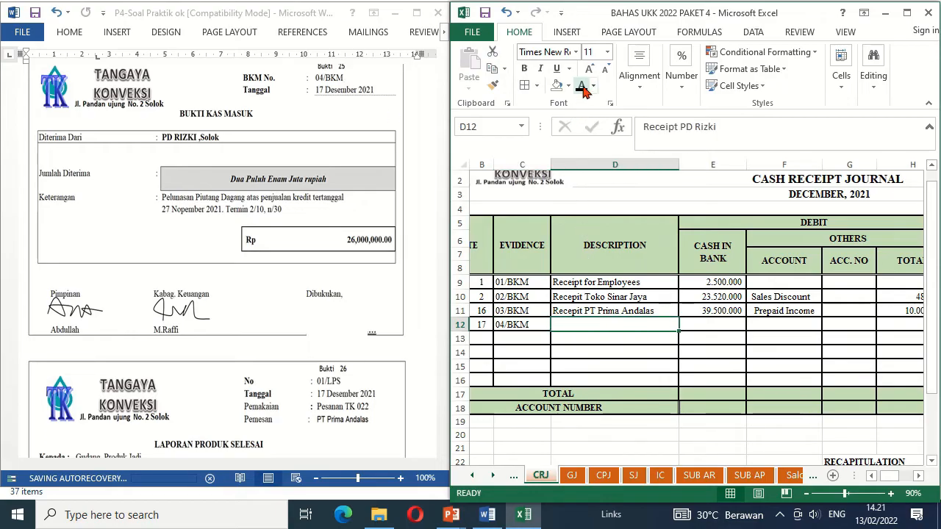
Apply black font to the cash in bank debit 26.000.000 and accounts receivable credit 26.000.000 in row 12 of the cash receipt journal.
{"action": "key", "text": "Tab"}
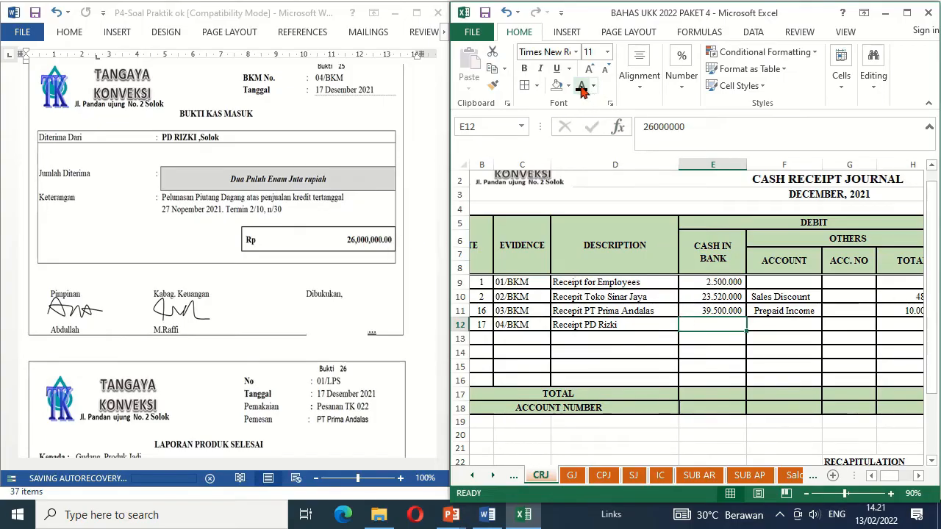
{"action": "key", "text": "Tab"}
{"action": "key", "text": "Tab"}
{"action": "key", "text": "Tab"}
{"action": "key", "text": "Tab"}
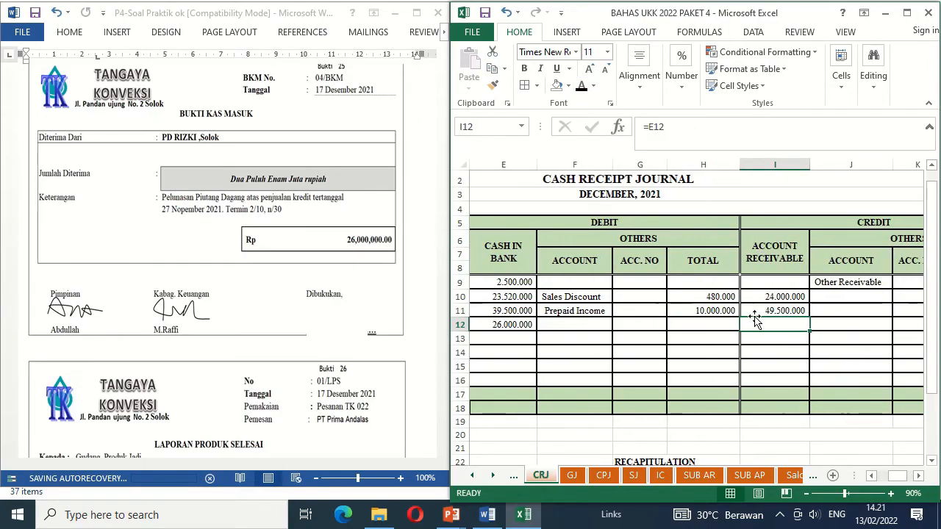
{"action": "left_click", "coordinate": [581, 87]}
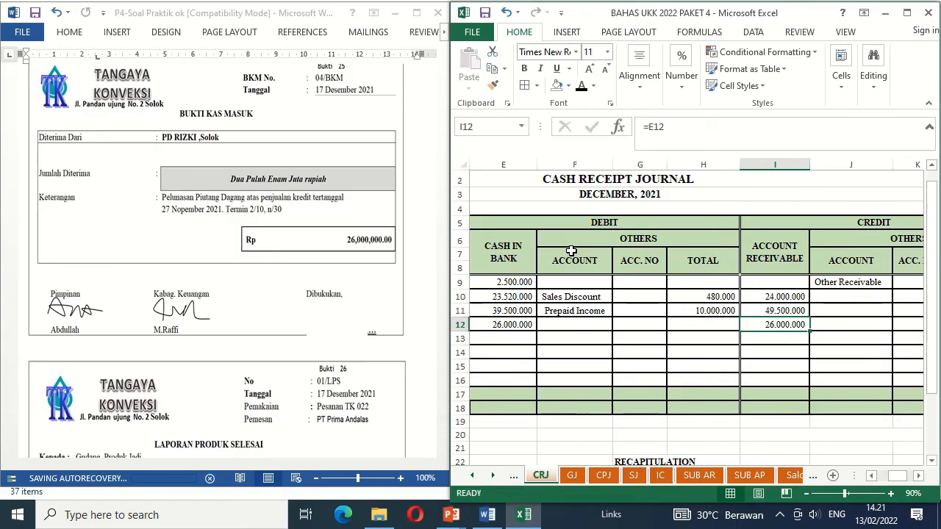
Apply black font to date 17 and the description Receipt in row 27 of PD Rizki's accounts receivable subsidiary ledger.
{"action": "left_click", "coordinate": [699, 476]}
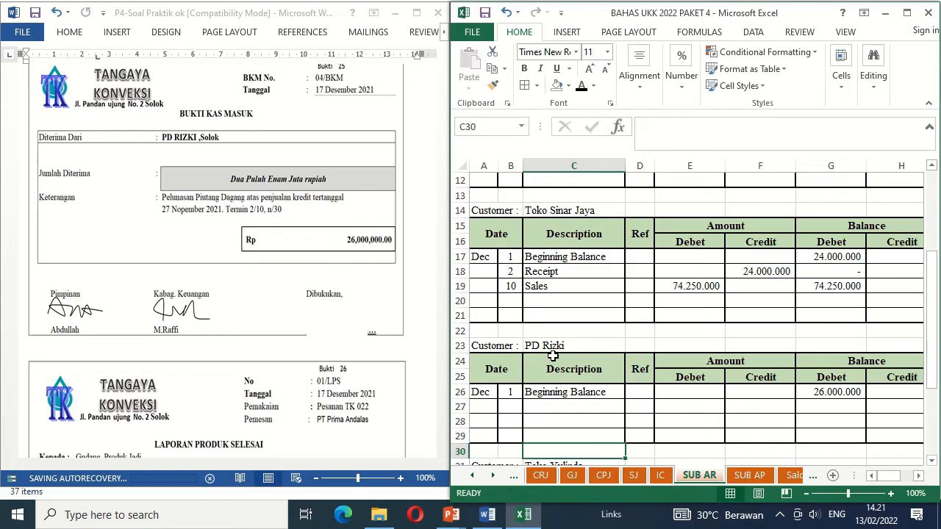
{"action": "left_click", "coordinate": [510, 406]}
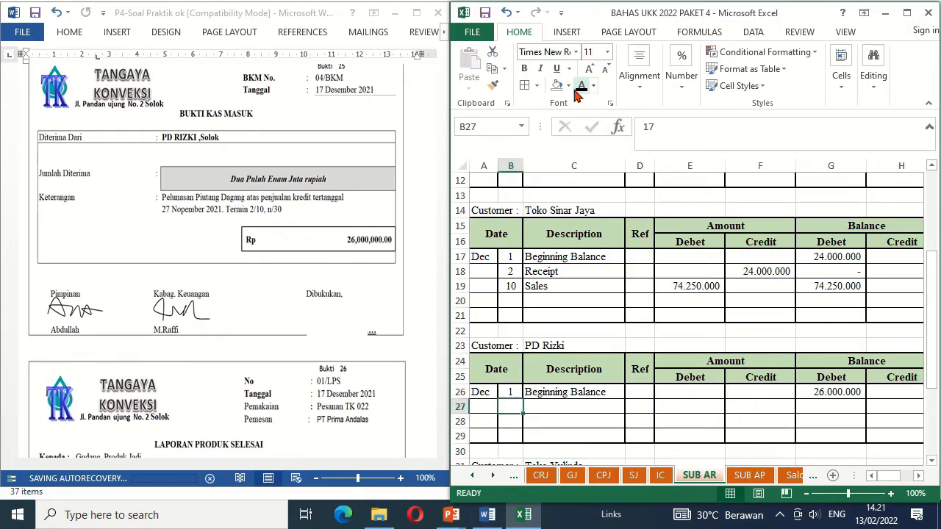
{"action": "key", "text": "Tab"}
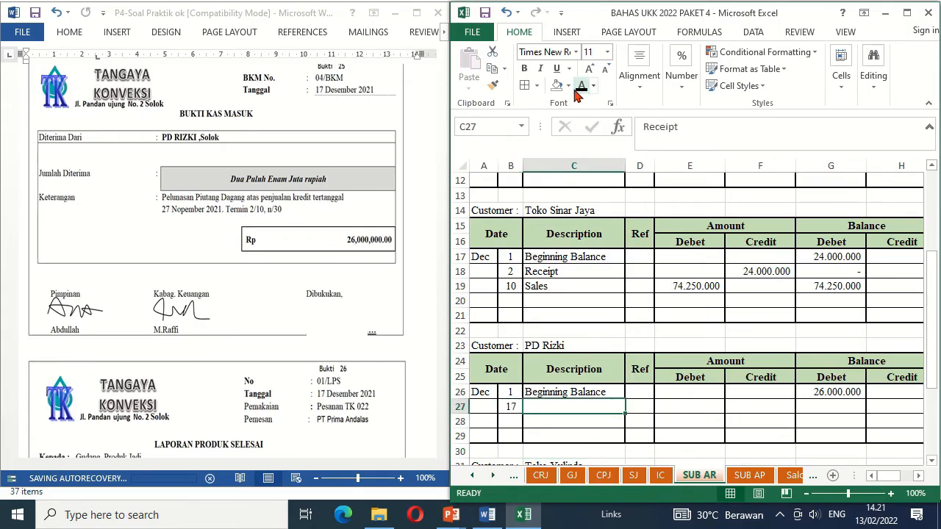
{"action": "left_click", "coordinate": [576, 92]}
Apply black font to the credit amount 26.000.000 and the debit balance 0 in row 27 of PD Rizki's accounts receivable subsidiary ledger.
{"action": "key", "text": "Tab"}
{"action": "key", "text": "Tab"}
{"action": "key", "text": "Tab"}
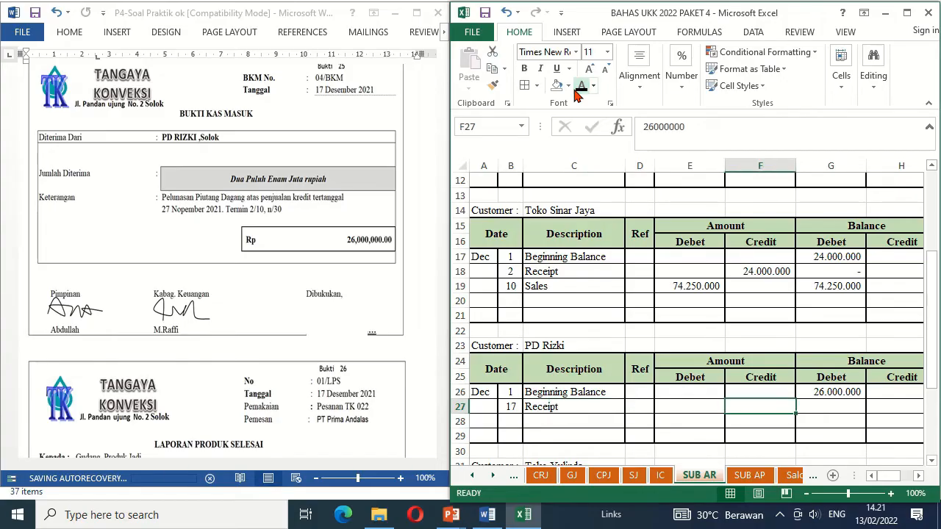
{"action": "left_click", "coordinate": [576, 92]}
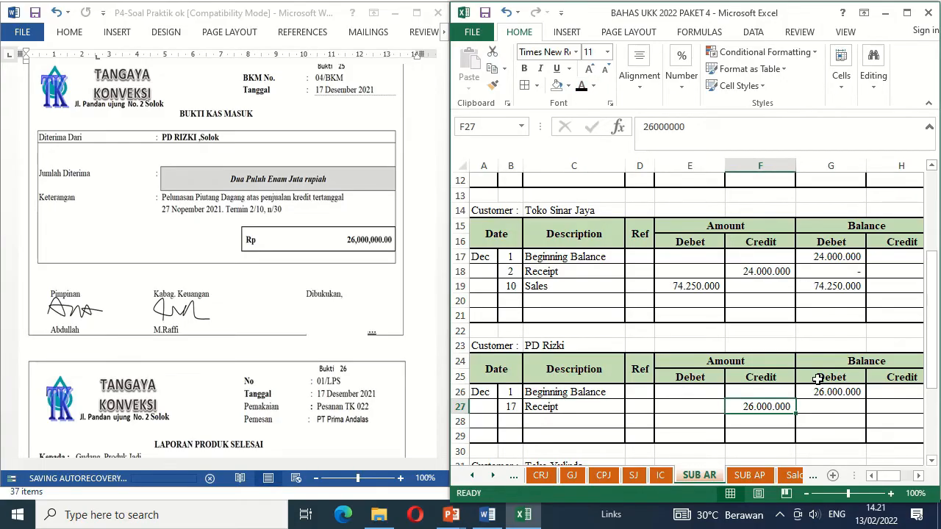
{"action": "left_click", "coordinate": [818, 407]}
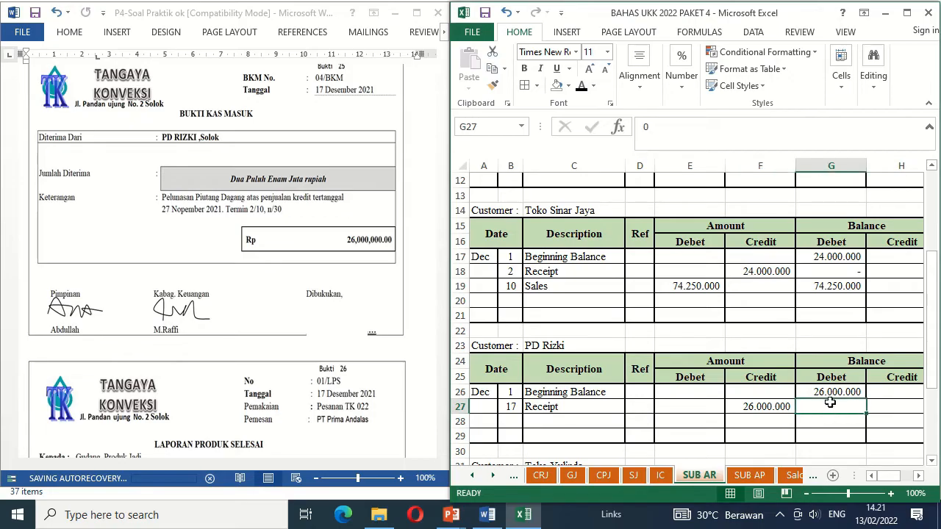
{"action": "left_click", "coordinate": [580, 84]}
Mark cash receipt 04/BKM as booked by placing the signature under Dibukukan in the Word document.
{"action": "left_click", "coordinate": [330, 321]}
{"action": "left_click", "coordinate": [592, 294]}
{"action": "key", "text": "F2"}
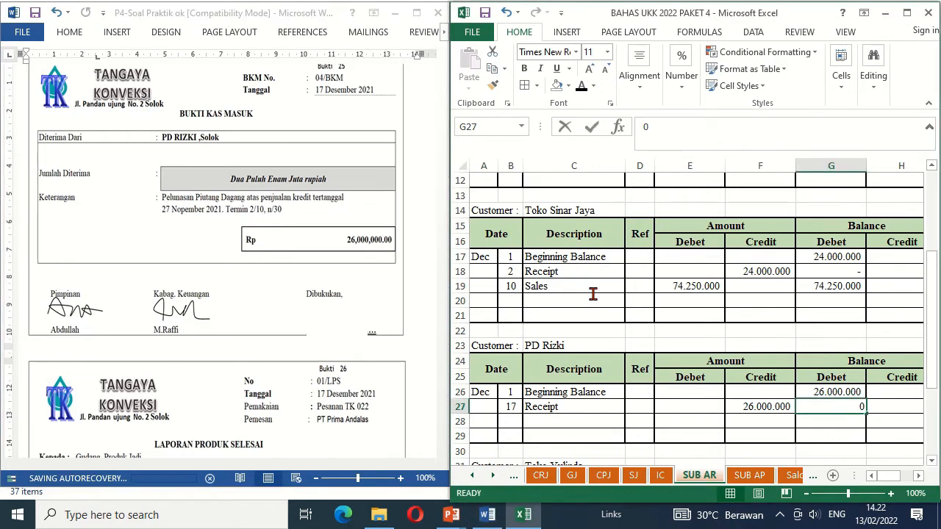
{"action": "left_click", "coordinate": [349, 314]}
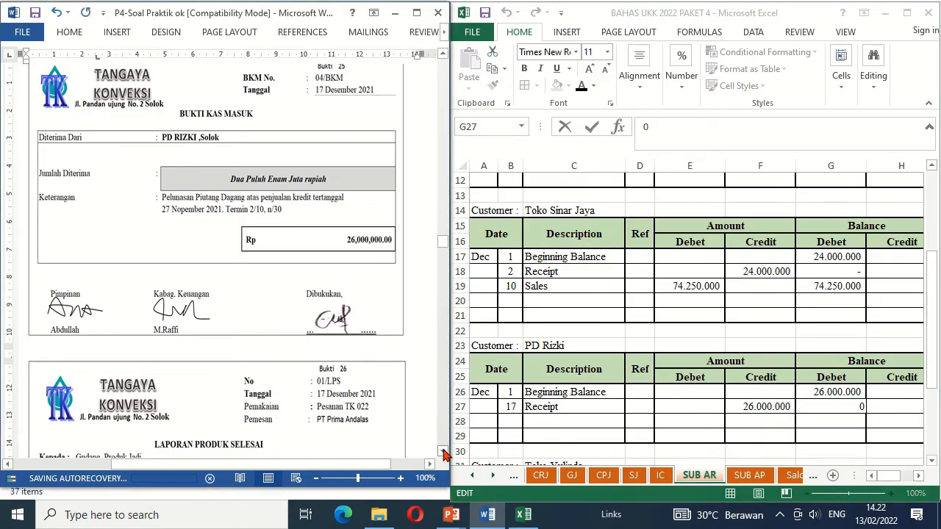
Mark the finished product report 01/LPS as booked by placing the signature under Dibukukan.
{"action": "scroll", "coordinate": [442, 455], "scroll_direction": "down", "scroll_amount": 5}
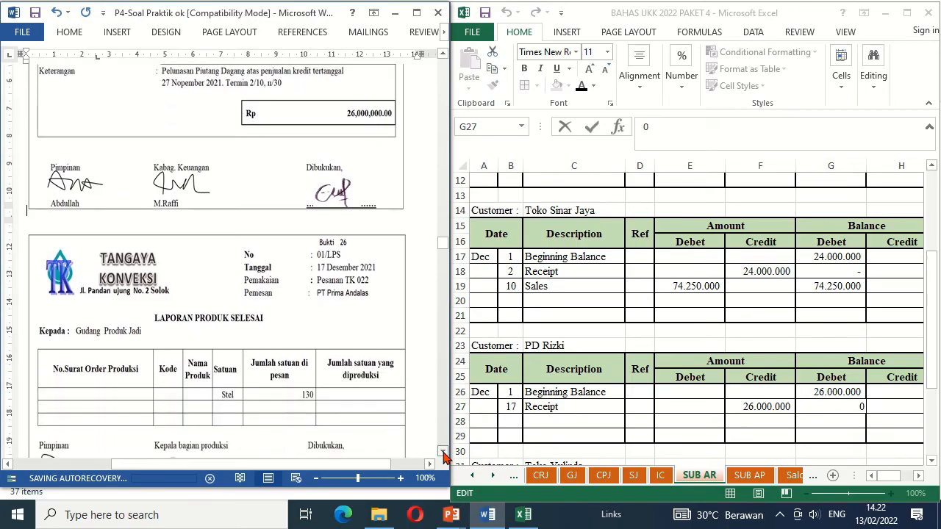
{"action": "scroll", "coordinate": [443, 454], "scroll_direction": "down", "scroll_amount": 2}
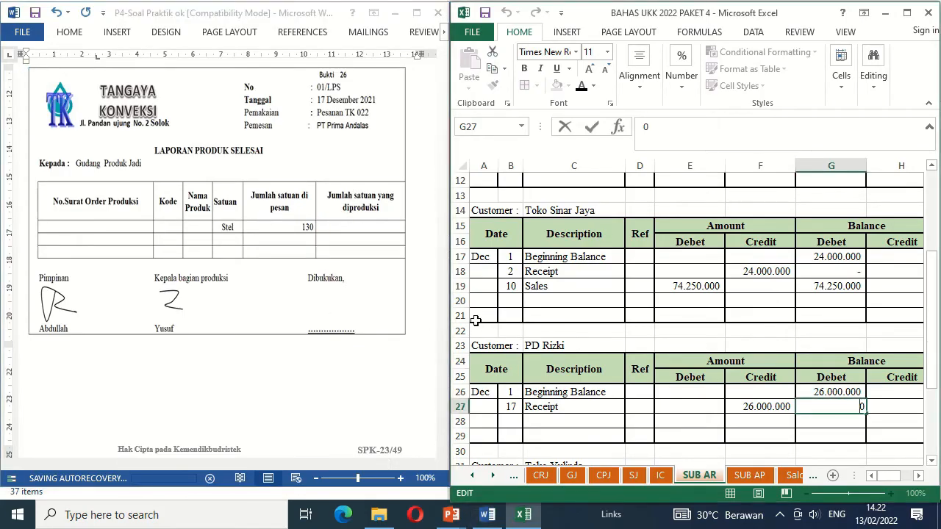
{"action": "left_click", "coordinate": [332, 300]}
{"action": "key", "text": "Delete"}
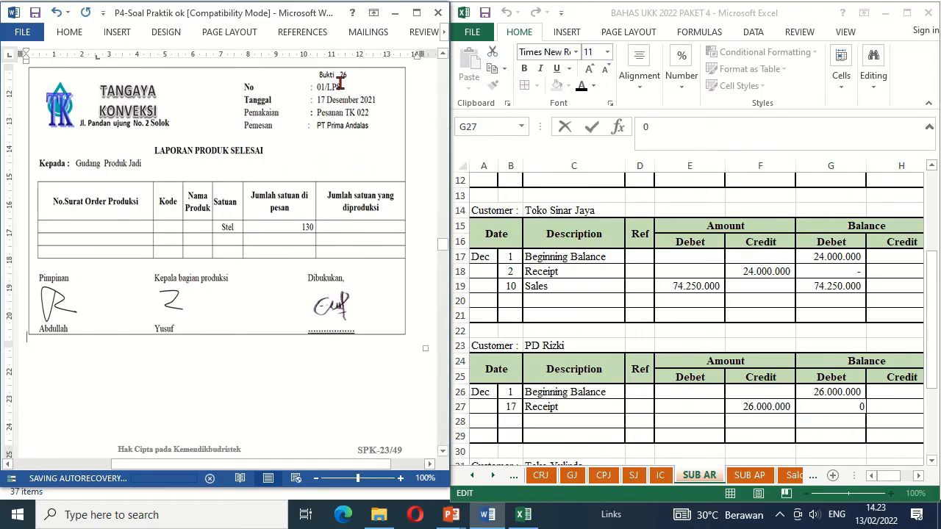
Bring order cost card TK-022 into view and apply black font to date 17 in row 40 of the Excel general journal.
{"action": "left_click", "coordinate": [443, 452]}
{"action": "left_click", "coordinate": [443, 452]}
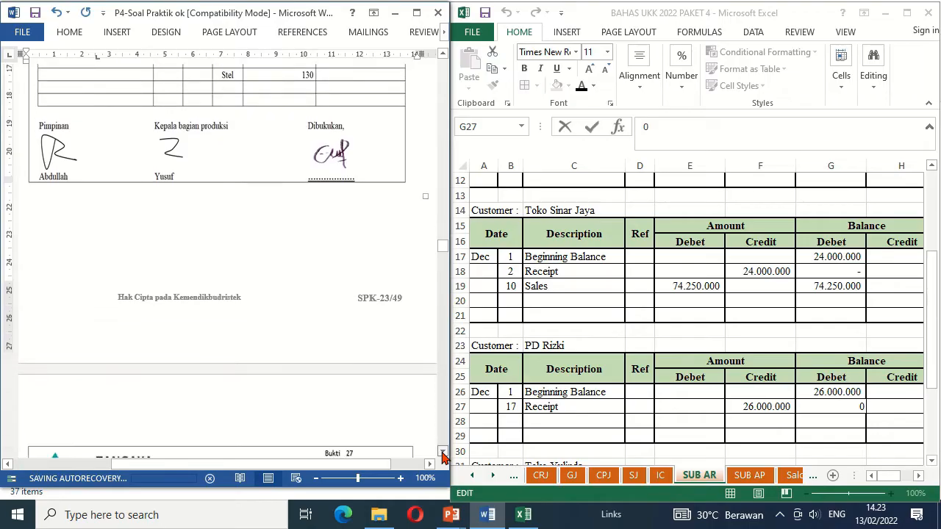
{"action": "scroll", "coordinate": [442, 455], "scroll_direction": "down", "scroll_amount": 2}
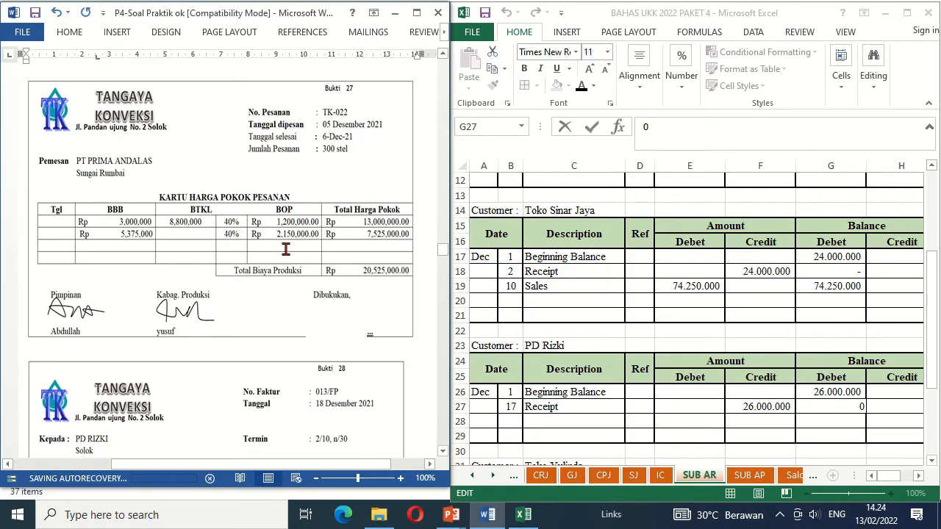
{"action": "left_click", "coordinate": [571, 476]}
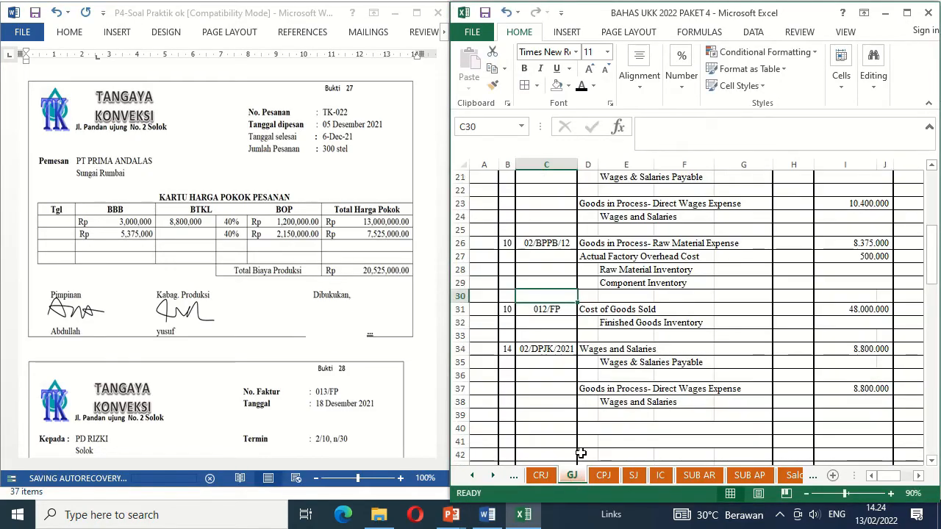
{"action": "left_click", "coordinate": [556, 443]}
{"action": "key", "text": "Down"}
{"action": "key", "text": "Down"}
{"action": "key", "text": "Down"}
{"action": "key", "text": "Down"}
{"action": "key", "text": "Down"}
{"action": "key", "text": "Down"}
{"action": "key", "text": "Down"}
{"action": "key", "text": "Down"}
{"action": "key", "text": "Down"}
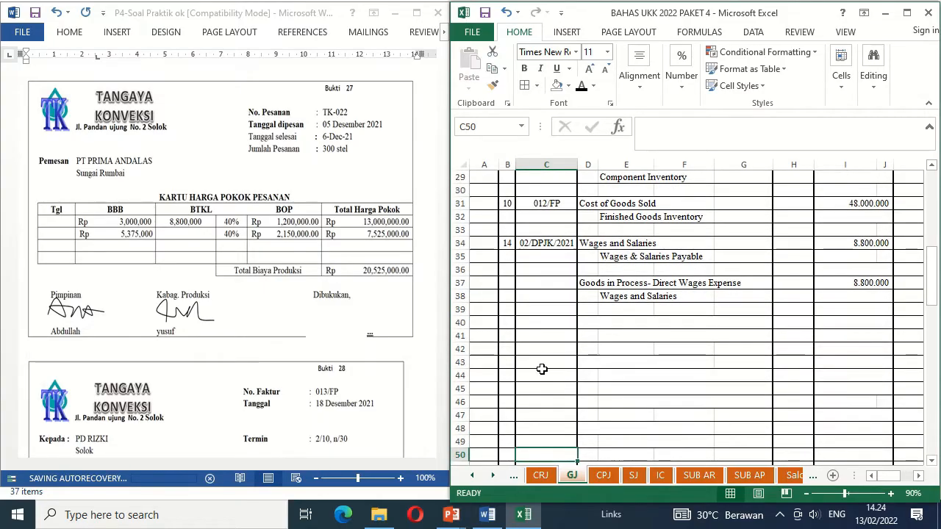
{"action": "left_click", "coordinate": [507, 322]}
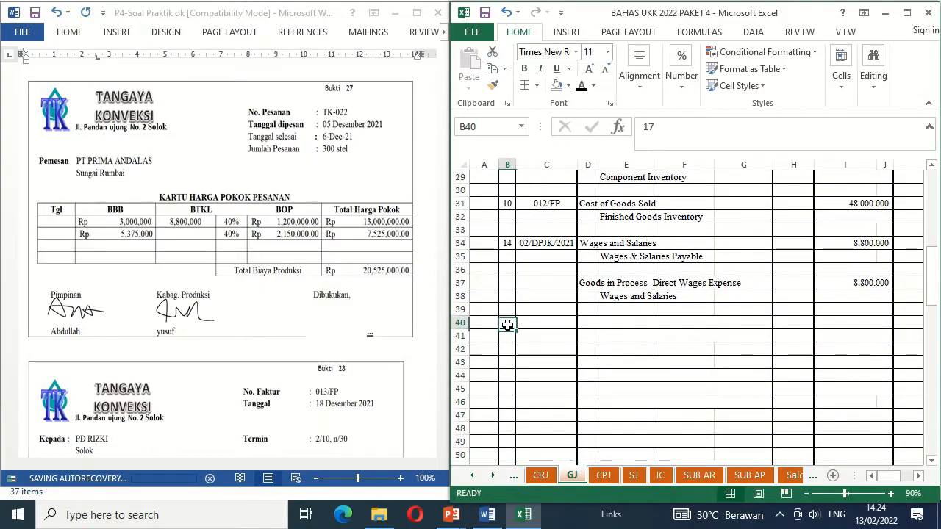
{"action": "left_click", "coordinate": [580, 86]}
Check the finished product report's number and apply black font to evidence 01/LPS in row 40 of the general journal.
{"action": "key", "text": "Tab"}
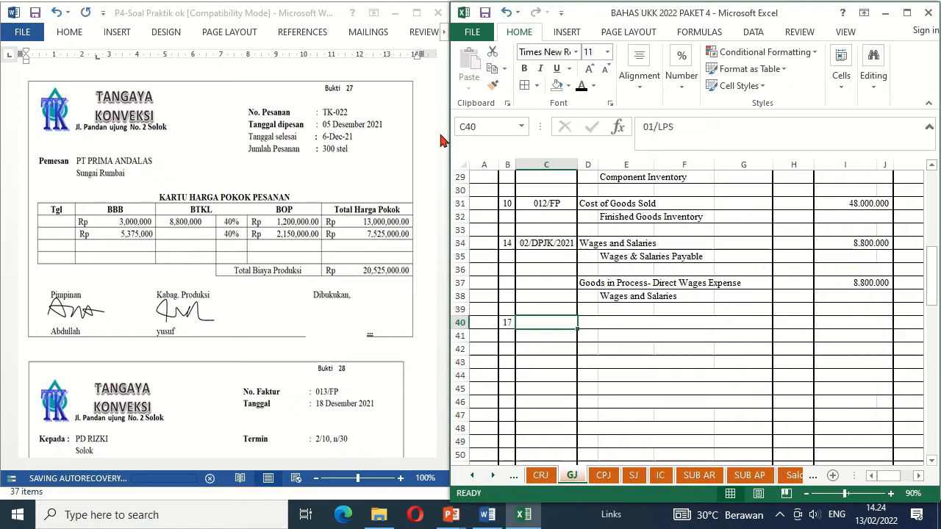
{"action": "left_click", "coordinate": [439, 132]}
{"action": "scroll", "coordinate": [441, 135], "scroll_direction": "down", "scroll_amount": 10}
{"action": "scroll", "coordinate": [441, 139], "scroll_direction": "up", "scroll_amount": 5}
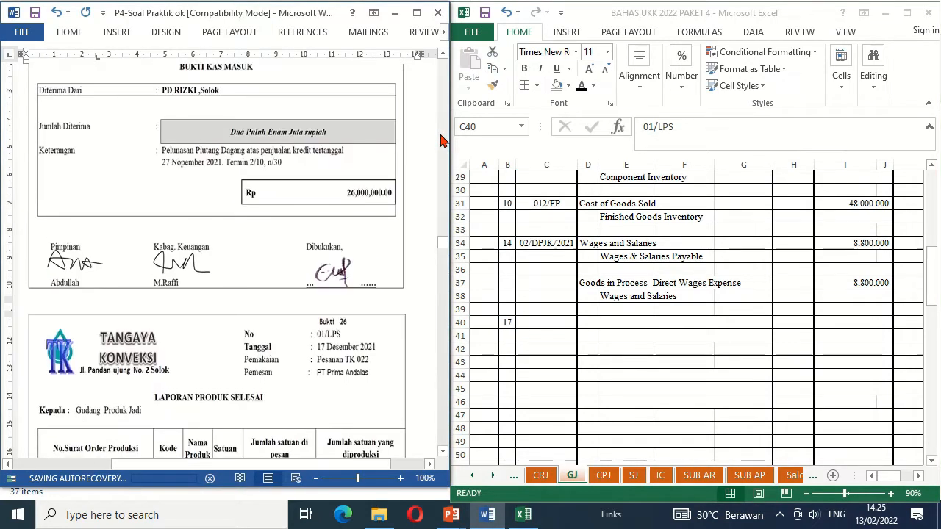
{"action": "scroll", "coordinate": [445, 380], "scroll_direction": "up", "scroll_amount": 7}
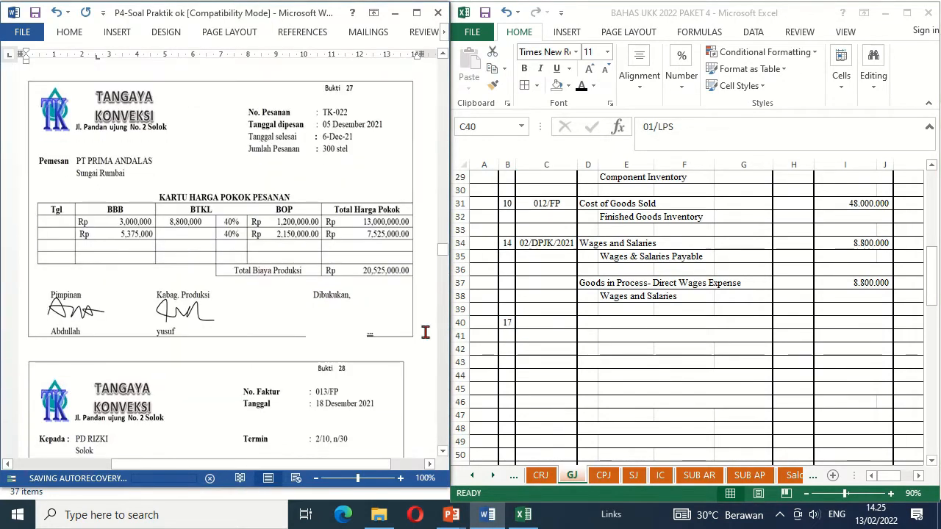
{"action": "left_click", "coordinate": [542, 323]}
{"action": "key", "text": "Down"}
{"action": "key", "text": "Down"}
{"action": "key", "text": "Down"}
{"action": "key", "text": "Down"}
{"action": "key", "text": "Down"}
{"action": "key", "text": "Down"}
{"action": "key", "text": "Down"}
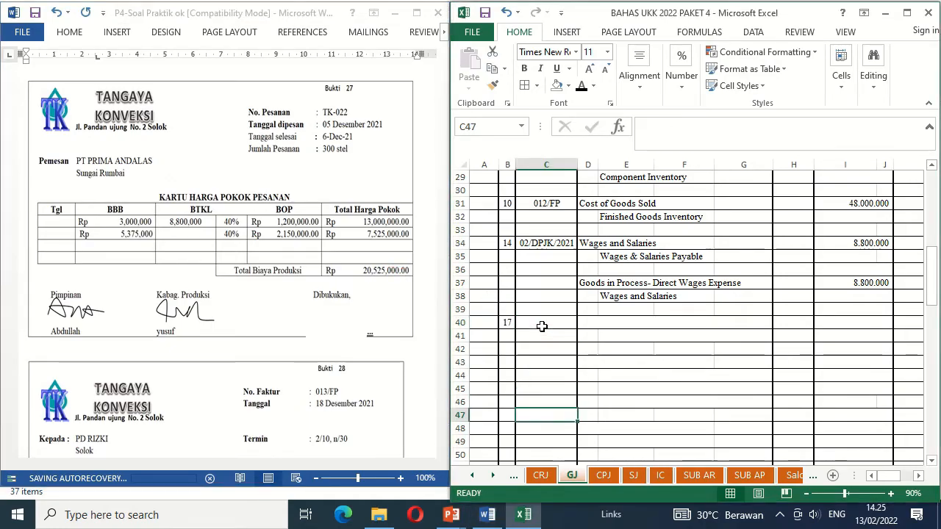
{"action": "left_click", "coordinate": [541, 325]}
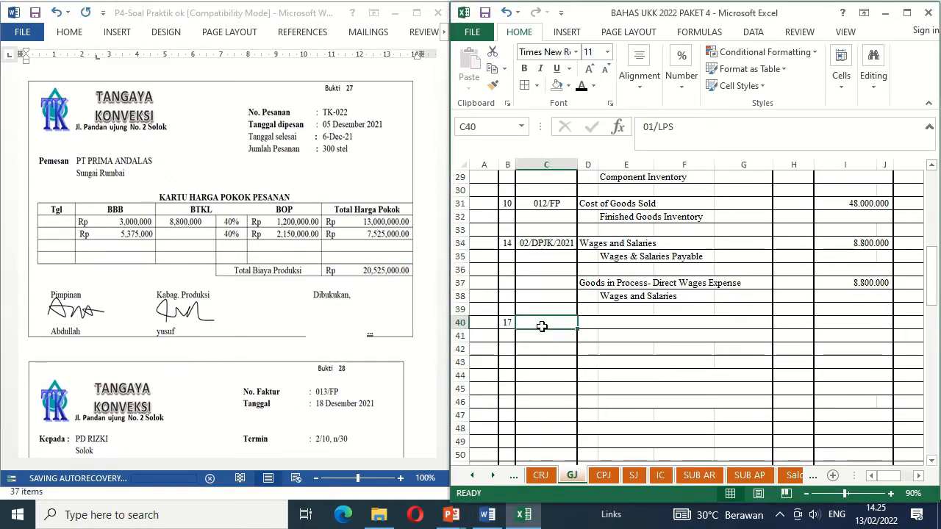
{"action": "left_click", "coordinate": [582, 88]}
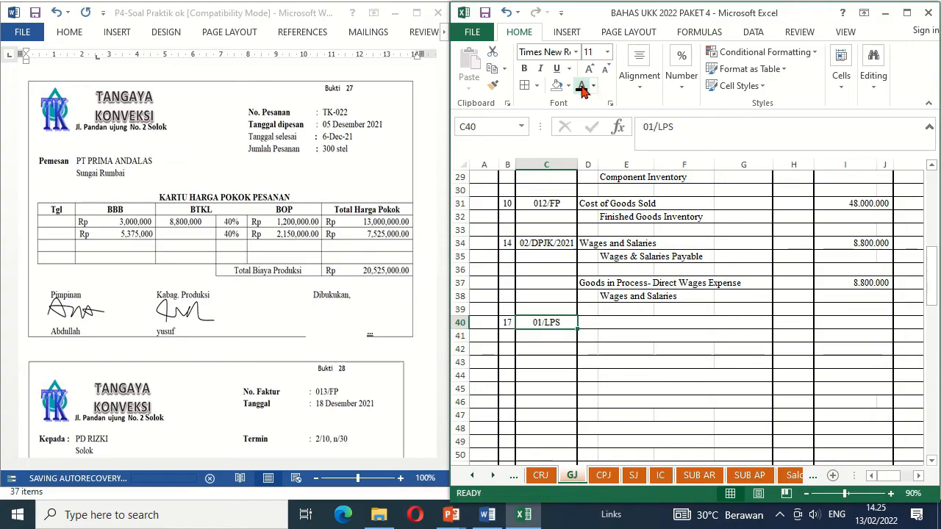
Apply black font to the descriptions Goods In process-Factory Overhead Cost and Applied Factory Overhead Cost in general journal rows 40 and 41.
{"action": "key", "text": "Right"}
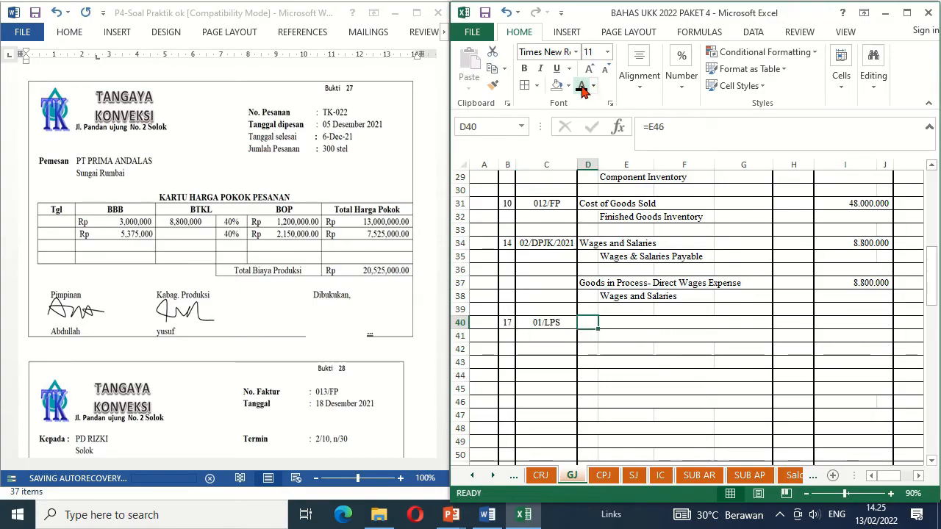
{"action": "key", "text": "shift+Down"}
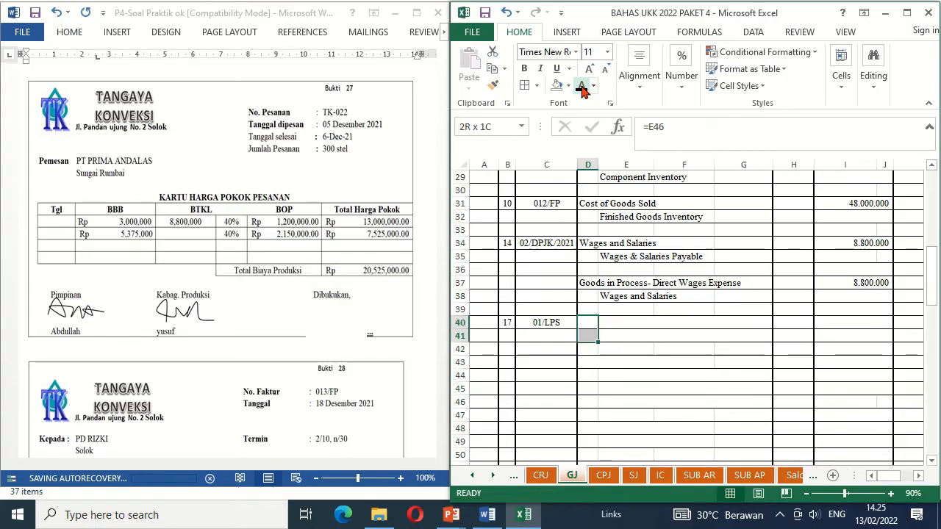
{"action": "key", "text": "ctrl+v"}
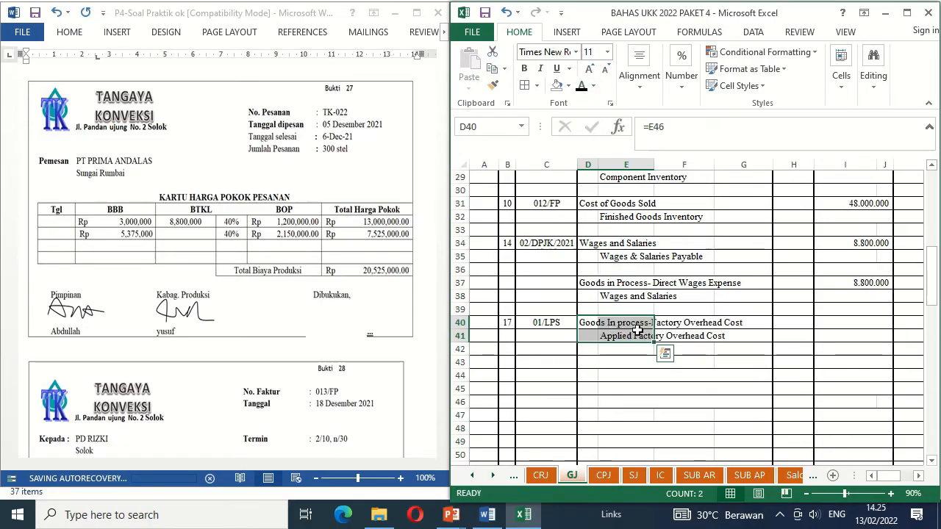
{"action": "left_click", "coordinate": [769, 324]}
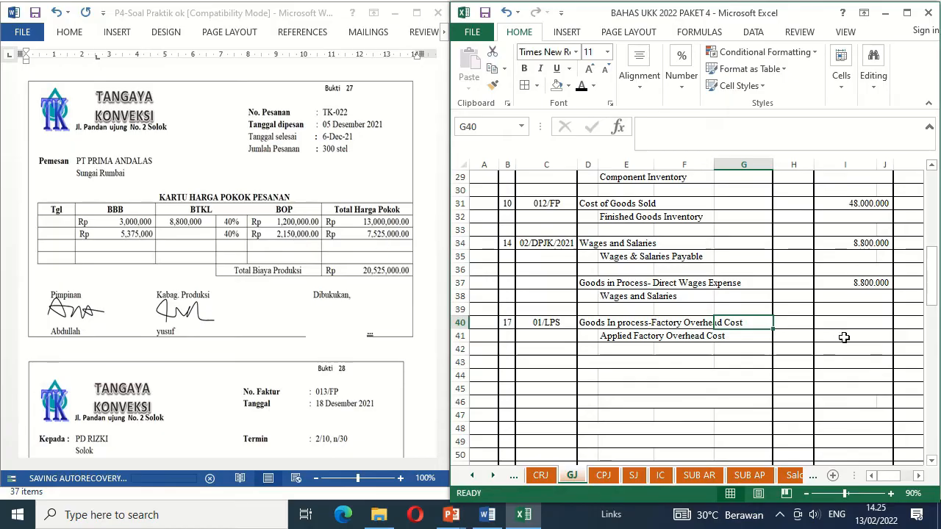
Apply black font to the 3.350.000 debit in row 40 and the 3.350.000 credit in row 41 of the general journal.
{"action": "left_click", "coordinate": [866, 326]}
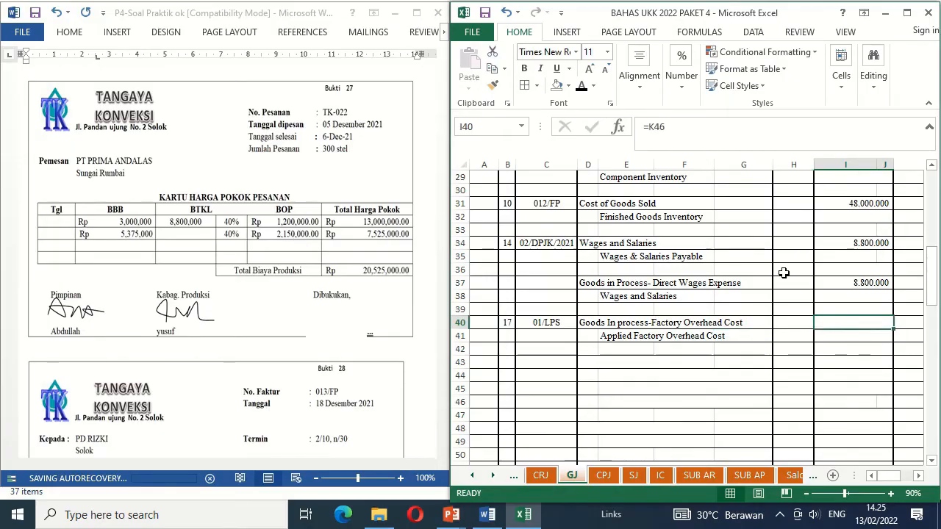
{"action": "left_click", "coordinate": [580, 86]}
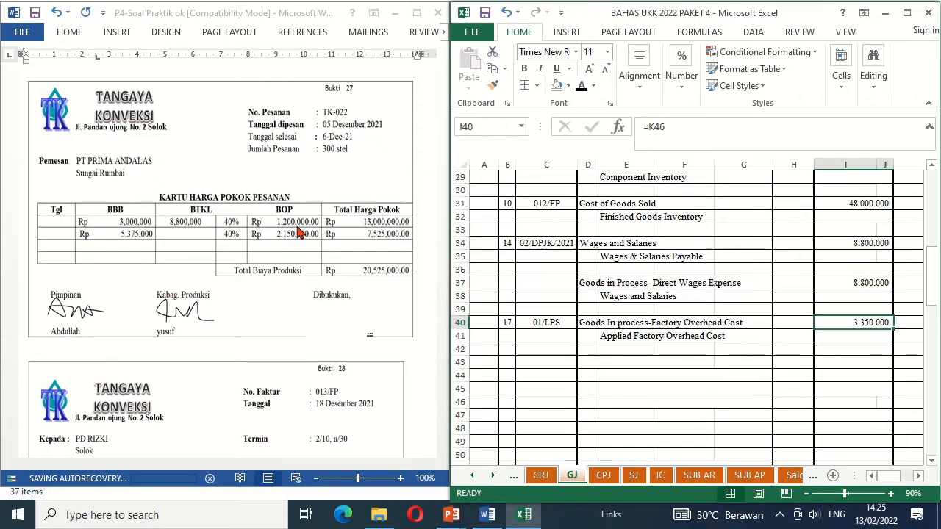
{"action": "key", "text": "Right"}
{"action": "key", "text": "Right"}
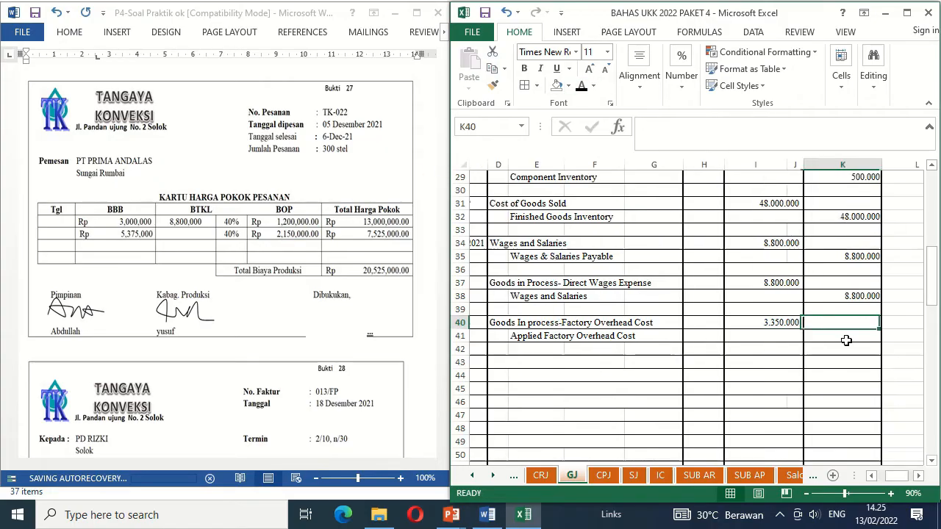
{"action": "left_click", "coordinate": [846, 340]}
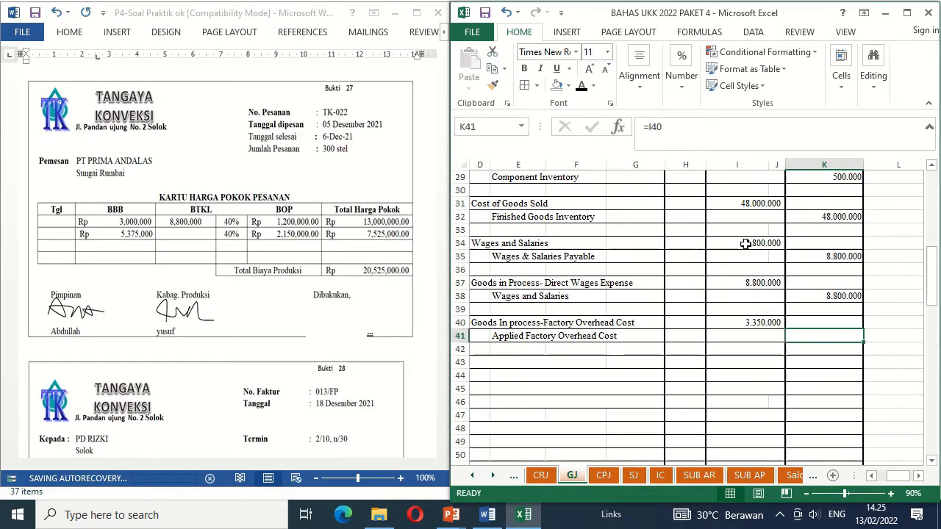
{"action": "left_click", "coordinate": [582, 87]}
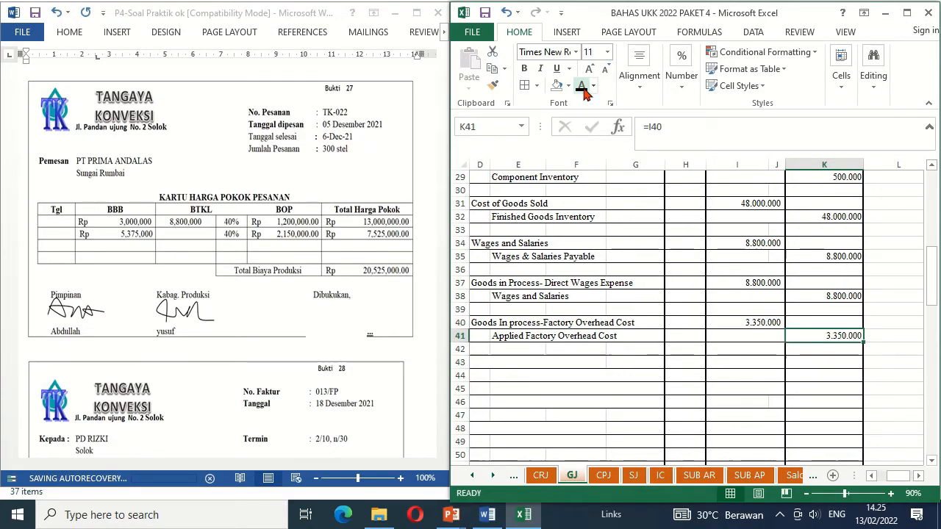
Apply black font to Finished Goods Inventory and the three Goods in Process accounts for raw material, direct wages and factory overhead in rows 43 to 46.
{"action": "left_click", "coordinate": [493, 336]}
{"action": "key", "text": "Home"}
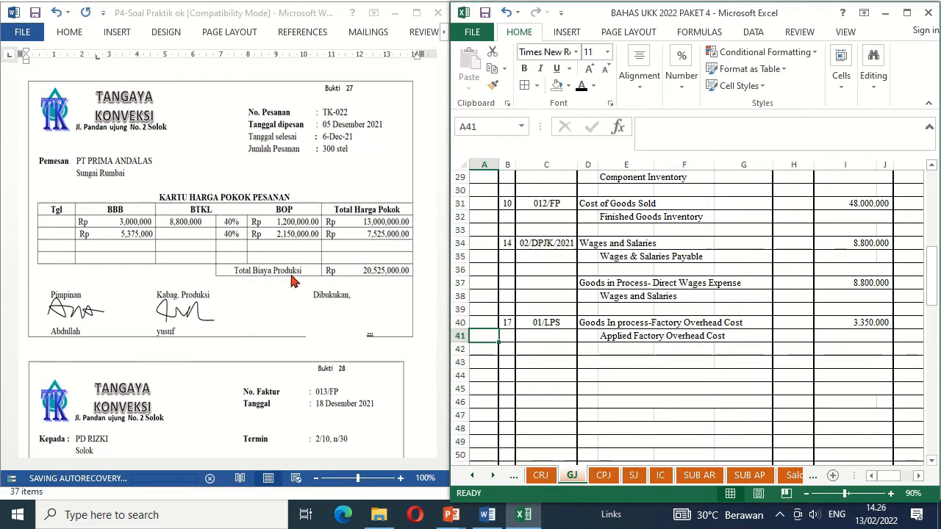
{"action": "left_click", "coordinate": [584, 363]}
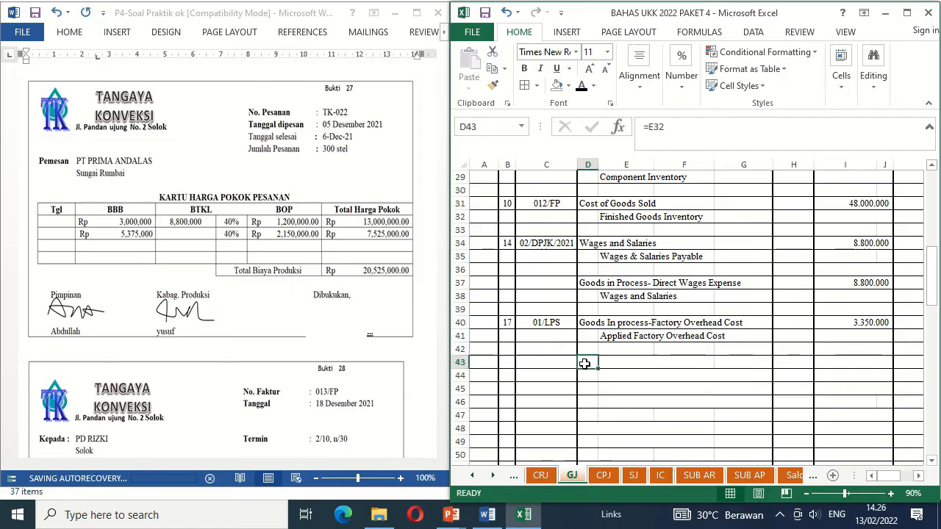
{"action": "key", "text": "shift+Down"}
{"action": "key", "text": "shift+Down"}
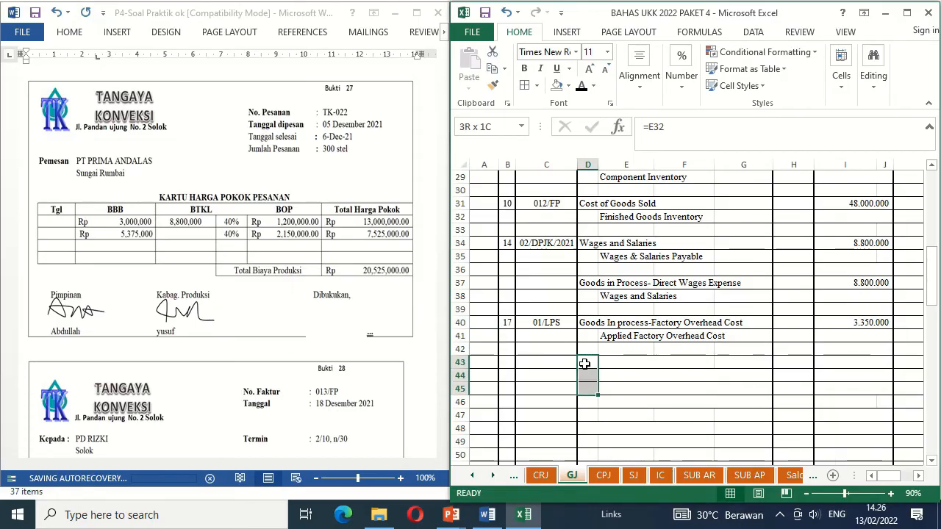
{"action": "key", "text": "ctrl+v"}
{"action": "key", "text": "shift+Down"}
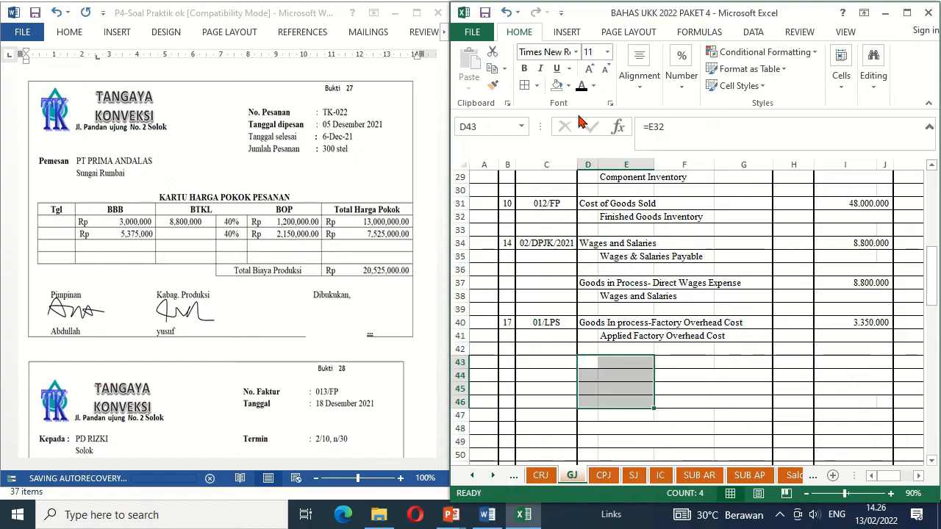
{"action": "left_click", "coordinate": [581, 86]}
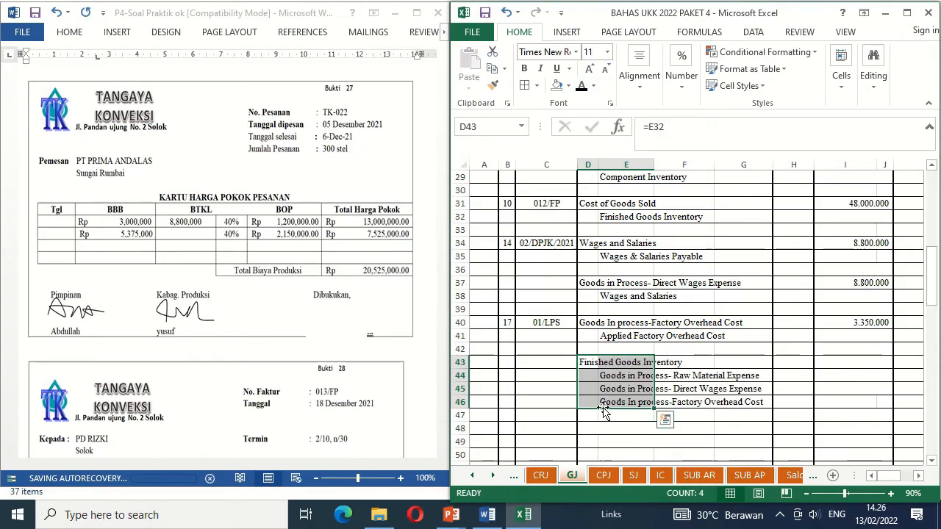
Apply black font to the 20.525.000 debit for Finished Goods Inventory in general journal row 43.
{"action": "left_click", "coordinate": [609, 415]}
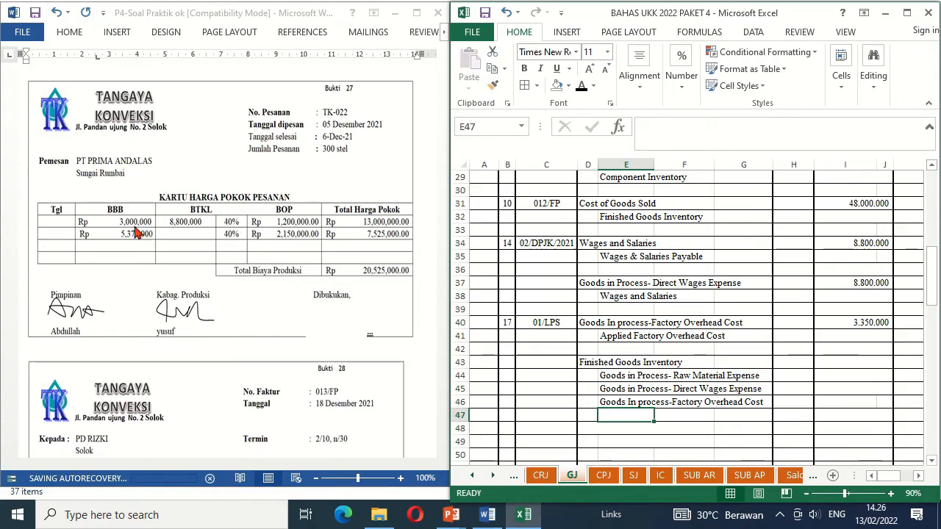
{"action": "left_click", "coordinate": [867, 384]}
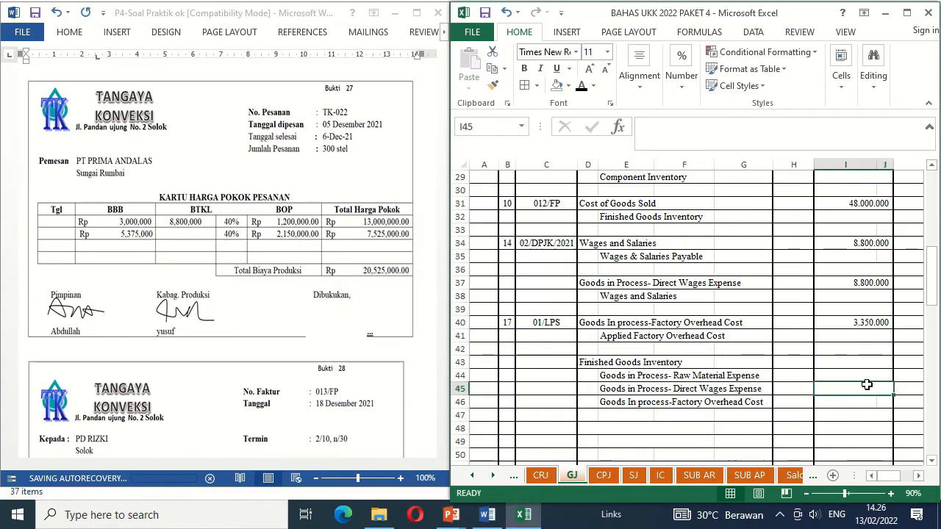
{"action": "key", "text": "Up"}
{"action": "key", "text": "Up"}
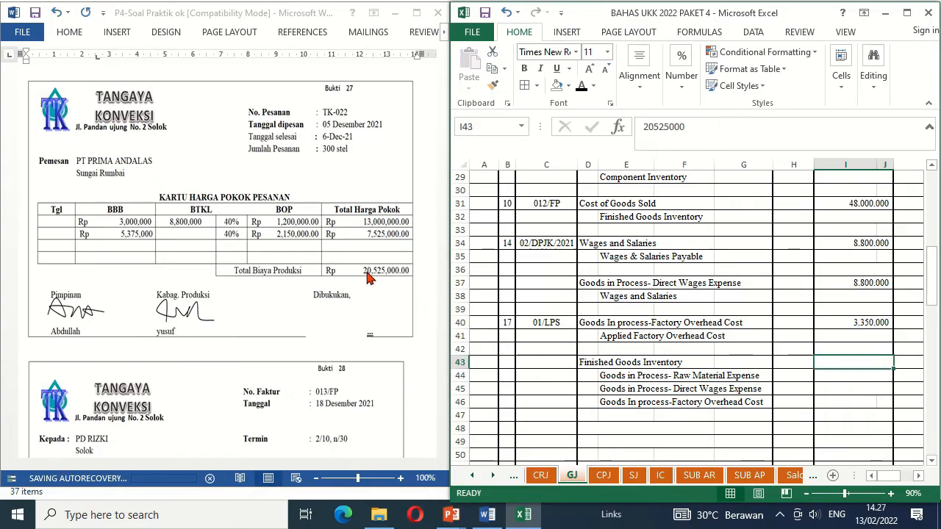
{"action": "left_click", "coordinate": [580, 87]}
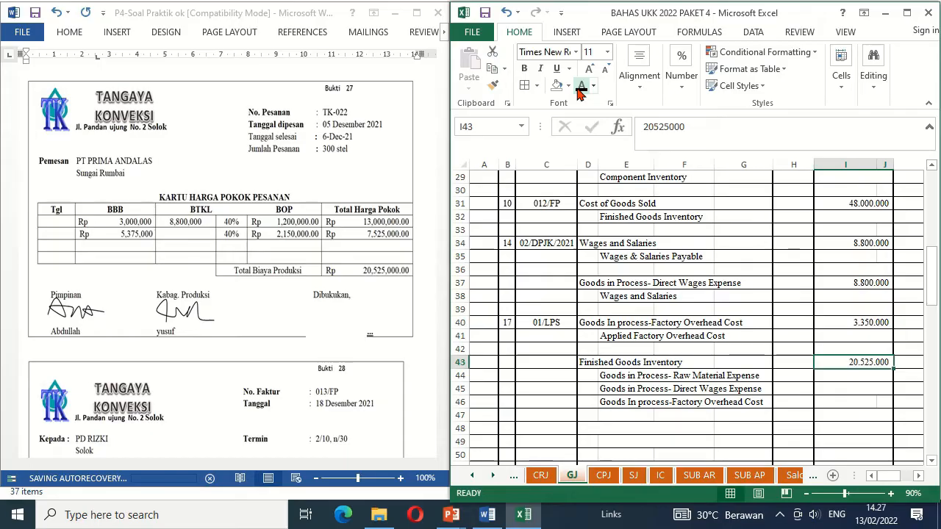
Apply black font to the Goods in Process credits 8.375.000, 8.800.000 and 3.350.000 in general journal rows 44 to 46.
{"action": "key", "text": "Right"}
{"action": "key", "text": "Right"}
{"action": "key", "text": "Down"}
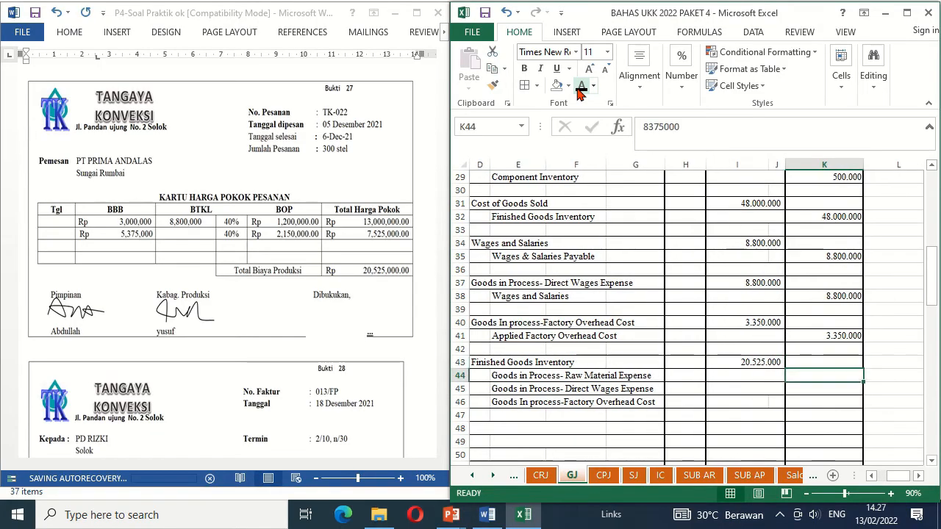
{"action": "key", "text": "shift+Down"}
{"action": "key", "text": "shift+Down"}
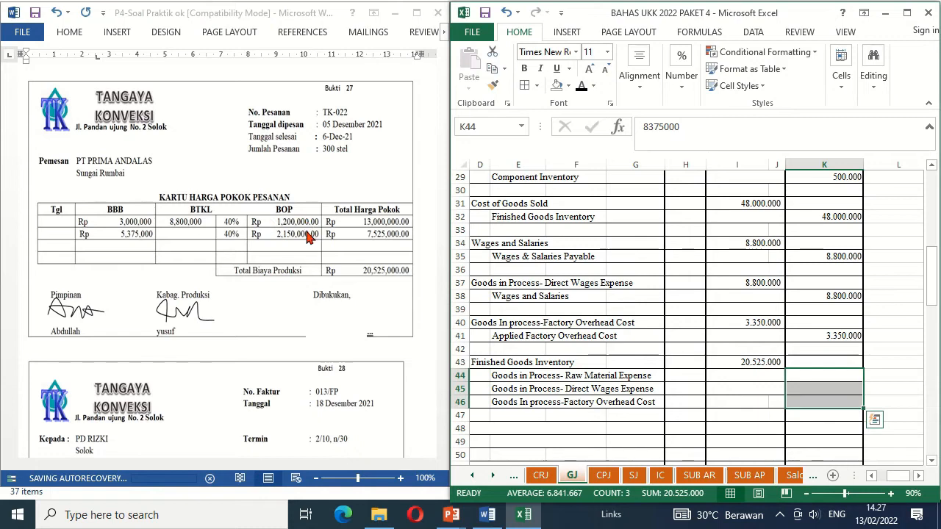
{"action": "left_click", "coordinate": [582, 87]}
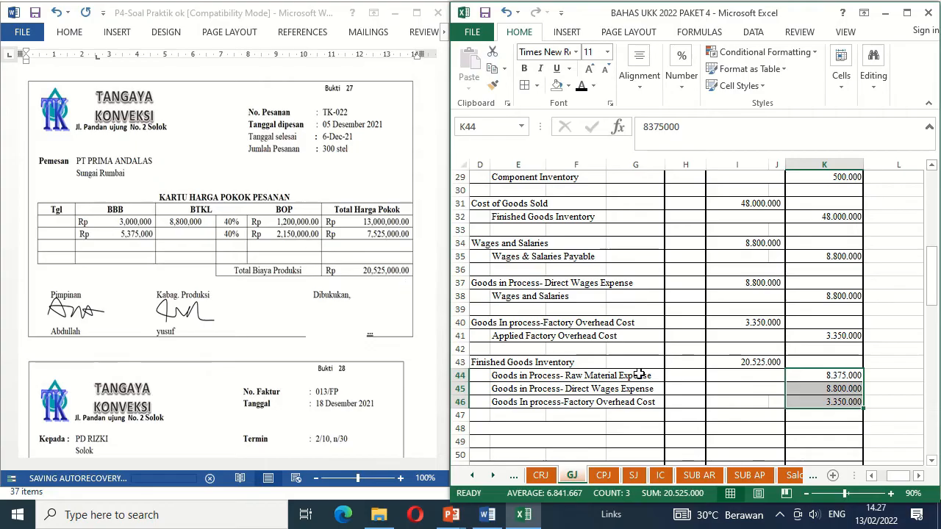
{"action": "left_click", "coordinate": [771, 428]}
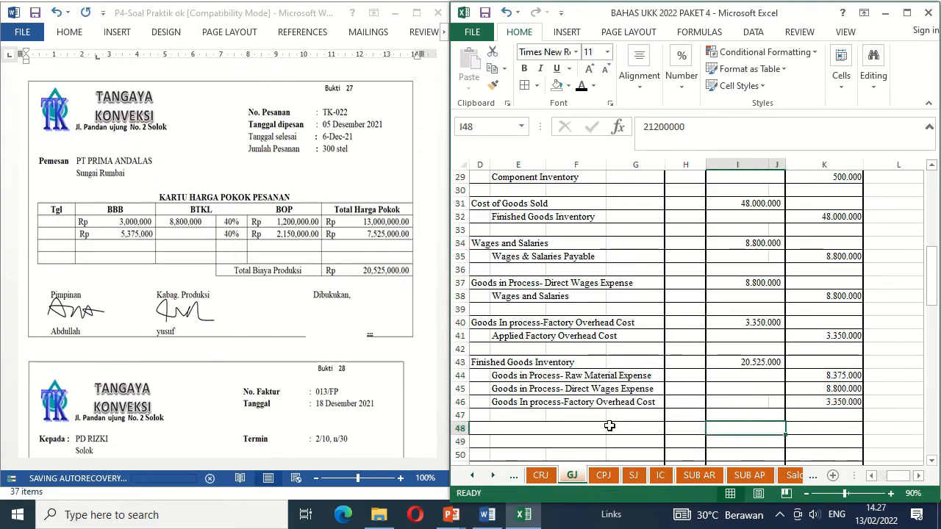
{"action": "key", "text": "Left"}
{"action": "key", "text": "Left"}
{"action": "key", "text": "Left"}
{"action": "key", "text": "Left"}
{"action": "key", "text": "Left"}
{"action": "key", "text": "Left"}
{"action": "key", "text": "Left"}
{"action": "key", "text": "Left"}
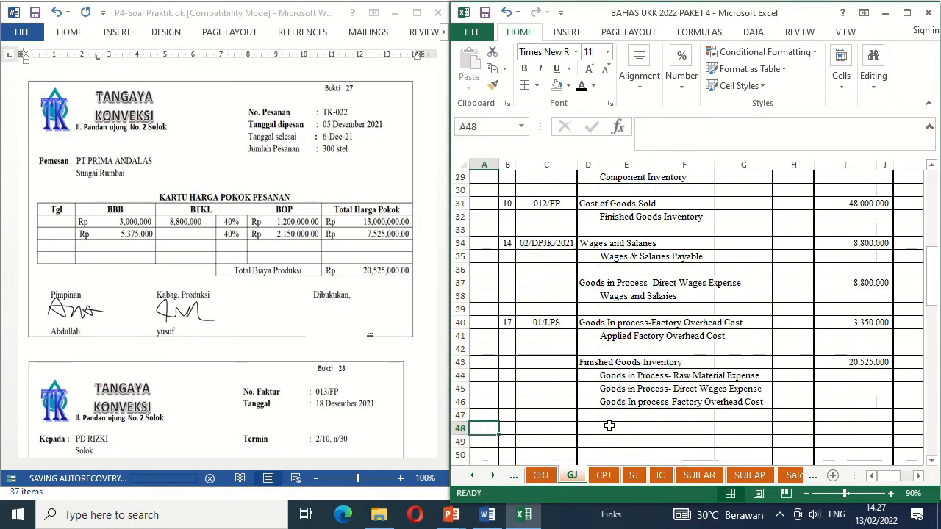
Mark the order cost card in evidence 27 as booked by placing the signature under Dibukukan in the Word document.
{"action": "left_click", "coordinate": [342, 311]}
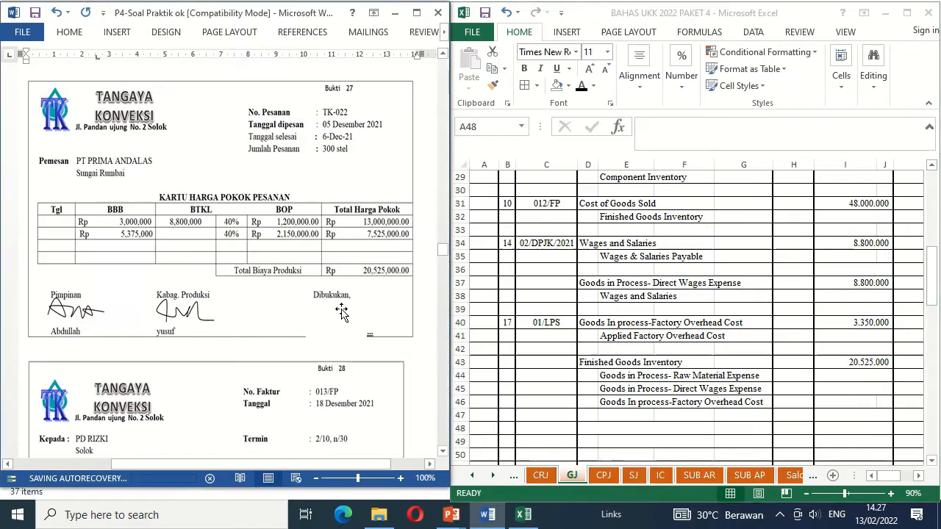
{"action": "scroll", "coordinate": [342, 312], "scroll_direction": "right", "scroll_amount": 2}
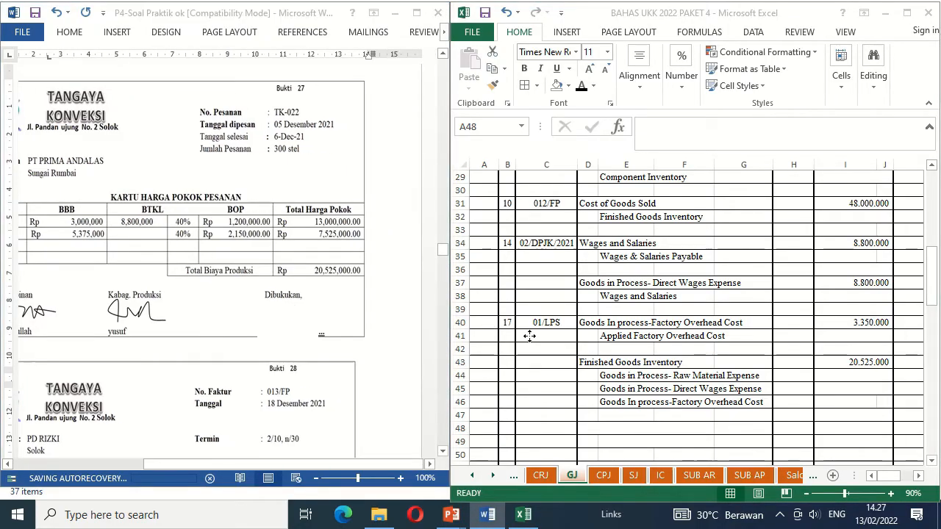
{"action": "left_click", "coordinate": [529, 336]}
{"action": "left_click", "coordinate": [630, 336]}
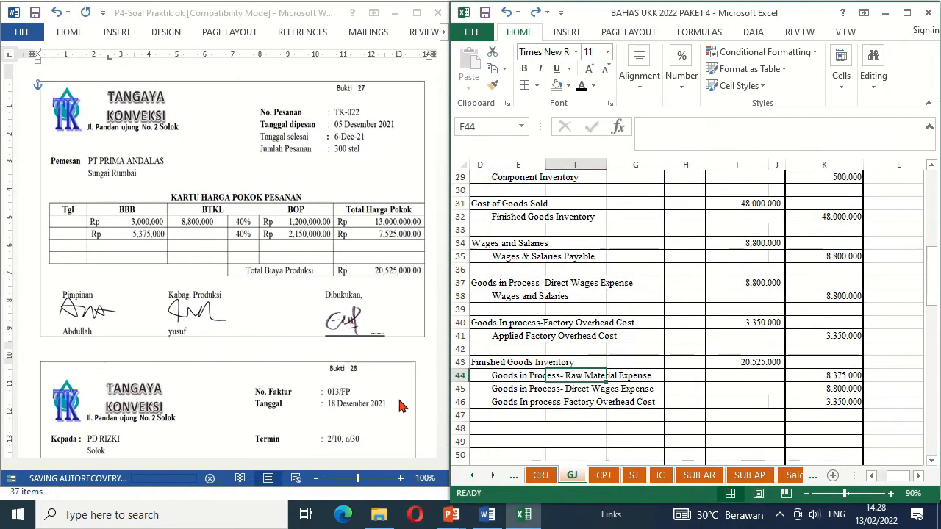
Check the sales invoice in evidence 28 and apply black font to its date, 18, in sales journal row 11.
{"action": "left_click", "coordinate": [402, 406]}
{"action": "left_click", "coordinate": [443, 451]}
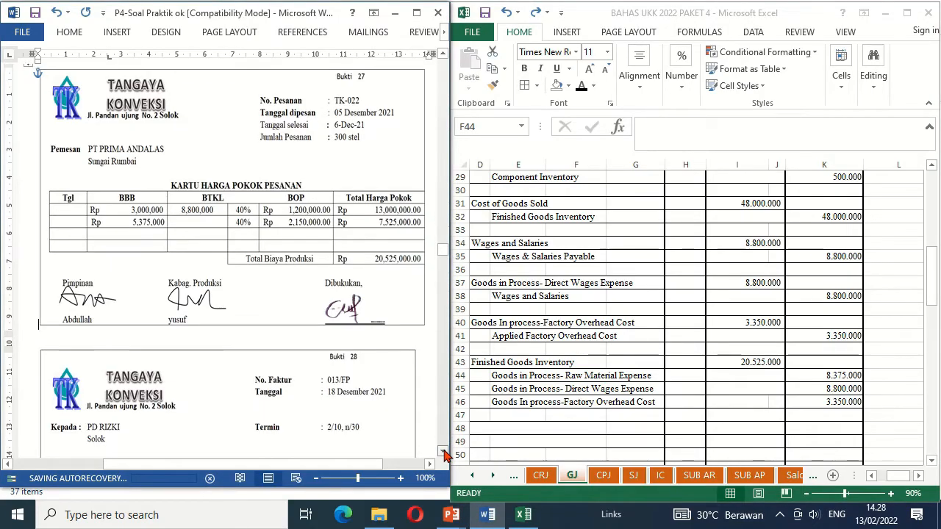
{"action": "left_click_drag", "start_coordinate": [443, 451], "coordinate": [443, 451]}
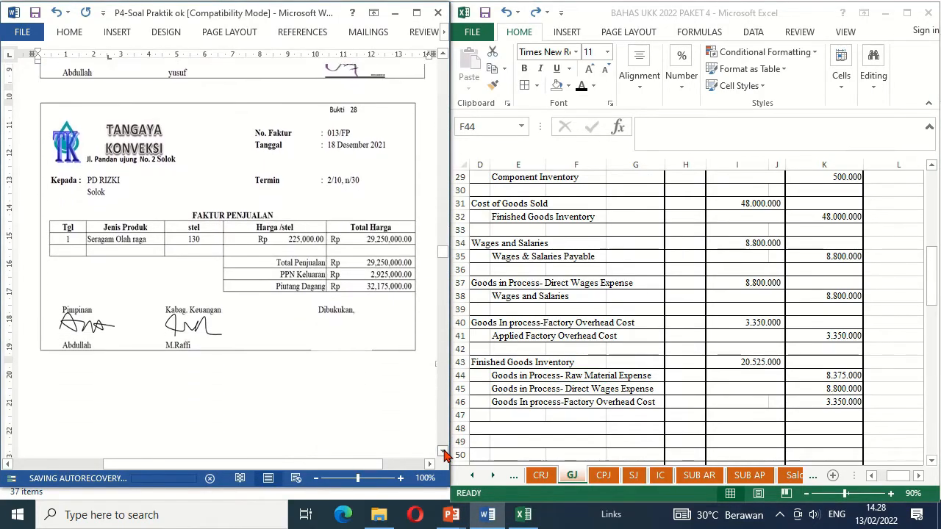
{"action": "left_click", "coordinate": [363, 159]}
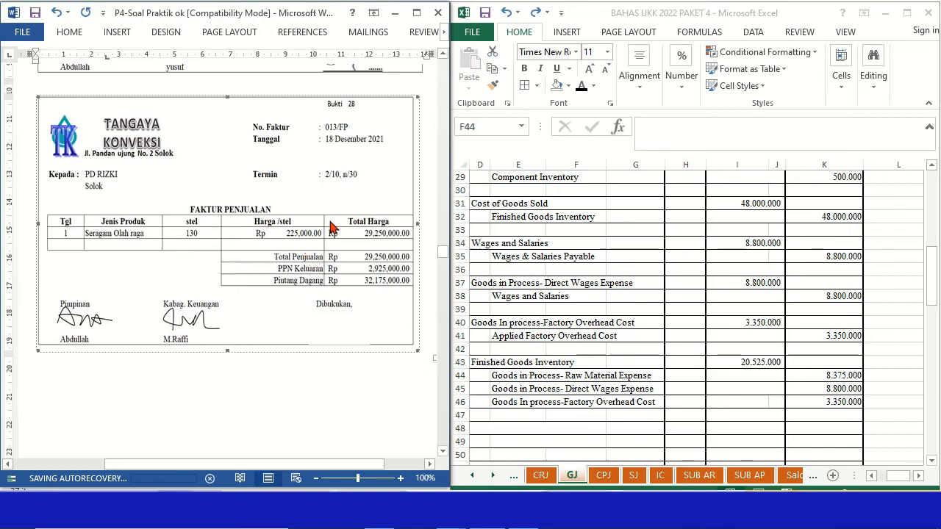
{"action": "double_click", "coordinate": [507, 419]}
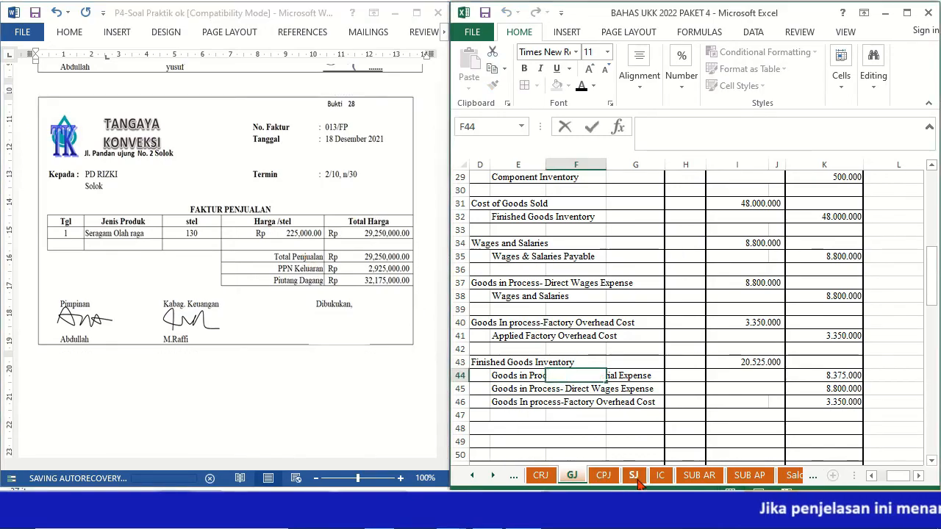
{"action": "left_click", "coordinate": [634, 477]}
{"action": "left_click", "coordinate": [487, 344]}
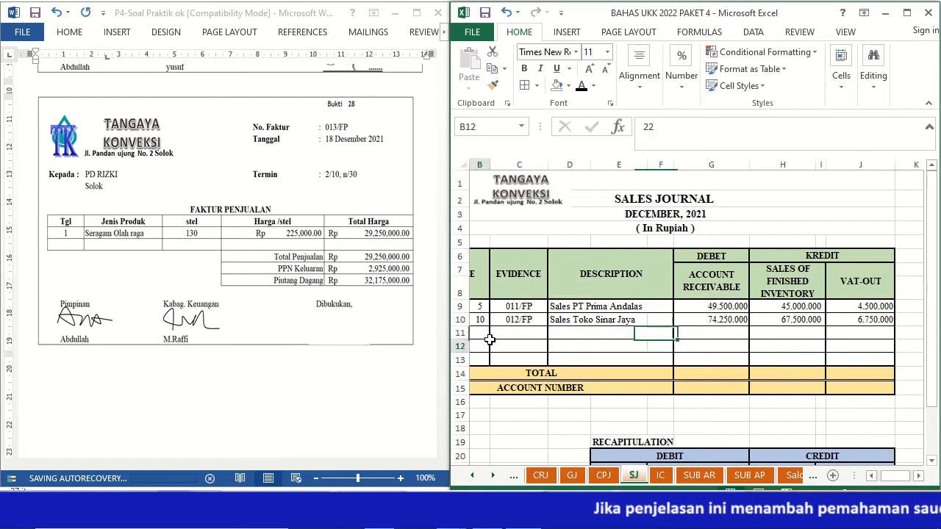
{"action": "left_click", "coordinate": [483, 332]}
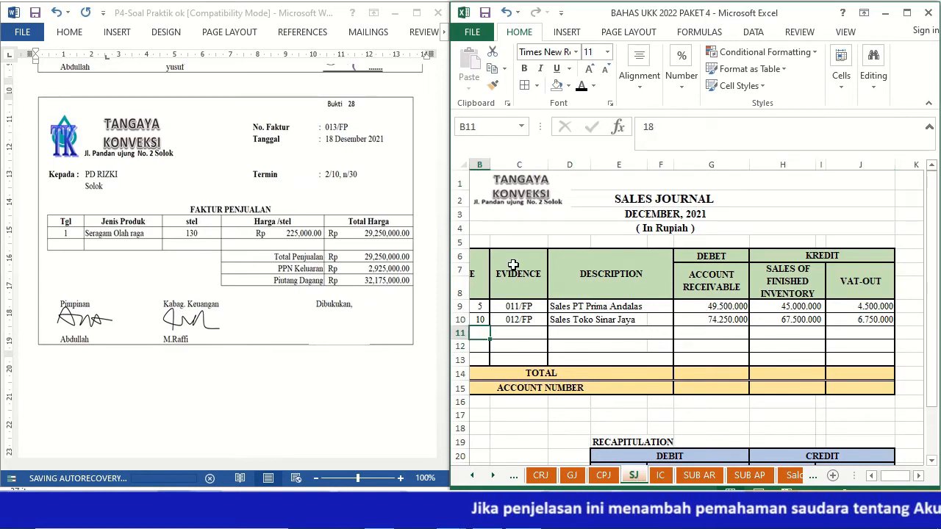
{"action": "left_click", "coordinate": [580, 87]}
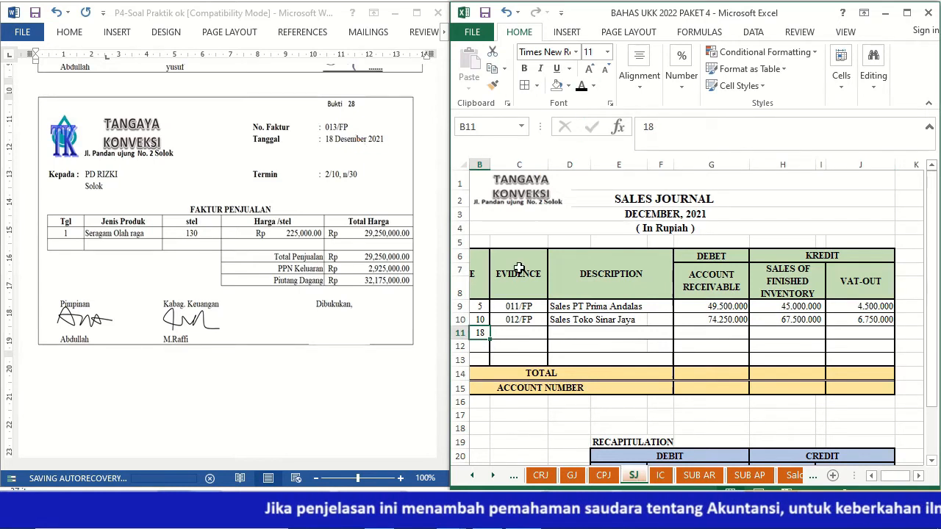
Apply black font to evidence 013/FP and the description Sales PD Rizki in sales journal row 11.
{"action": "left_click", "coordinate": [518, 333]}
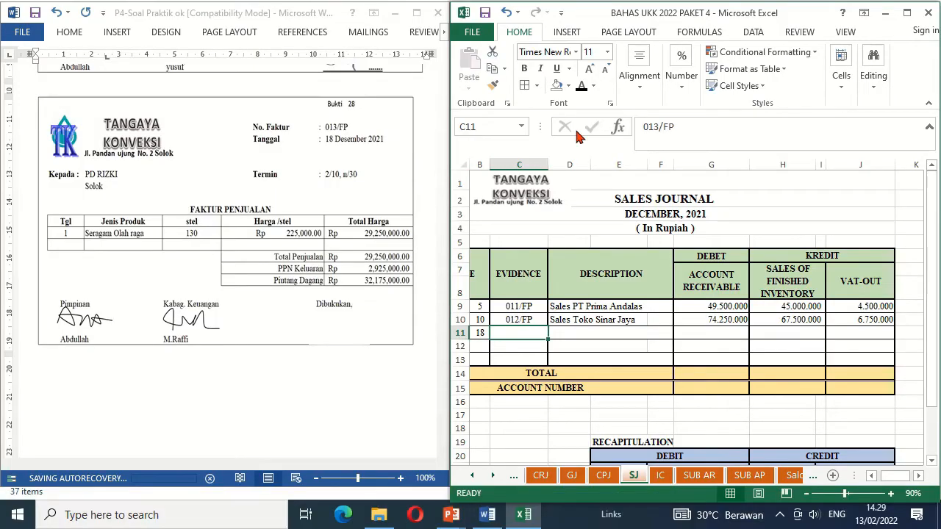
{"action": "left_click", "coordinate": [586, 90]}
{"action": "key", "text": "Right"}
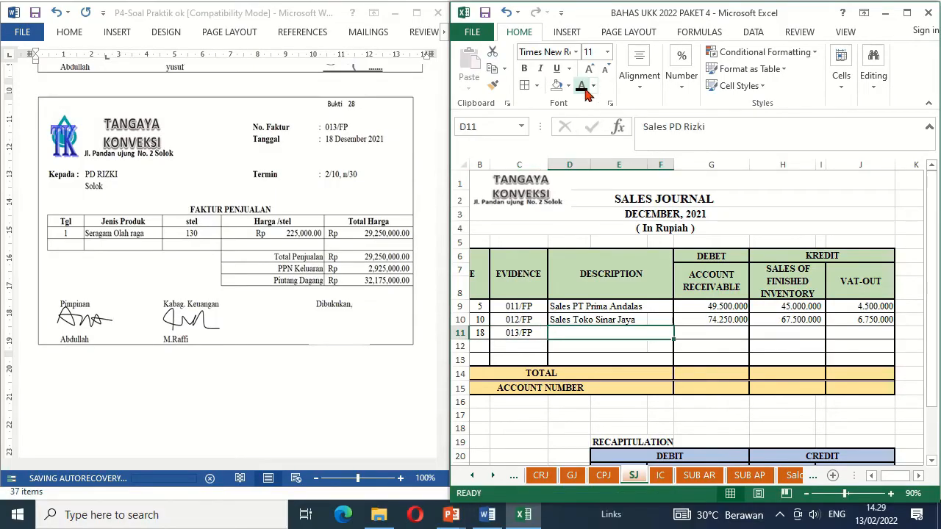
{"action": "left_click", "coordinate": [585, 90]}
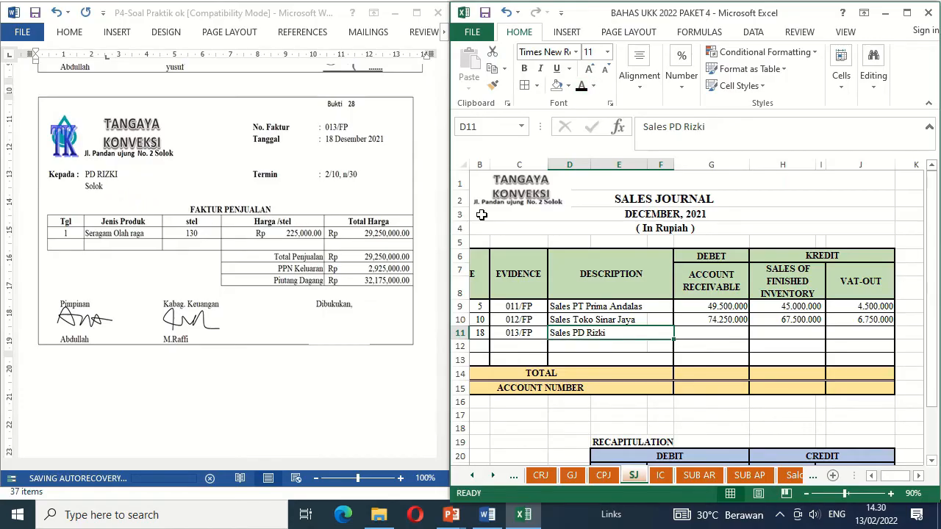
Apply black font to the 32.175.000 receivable, 29.250.000 sales and 2.925.000 VAT-Out amounts in sales journal row 11.
{"action": "key", "text": "Right"}
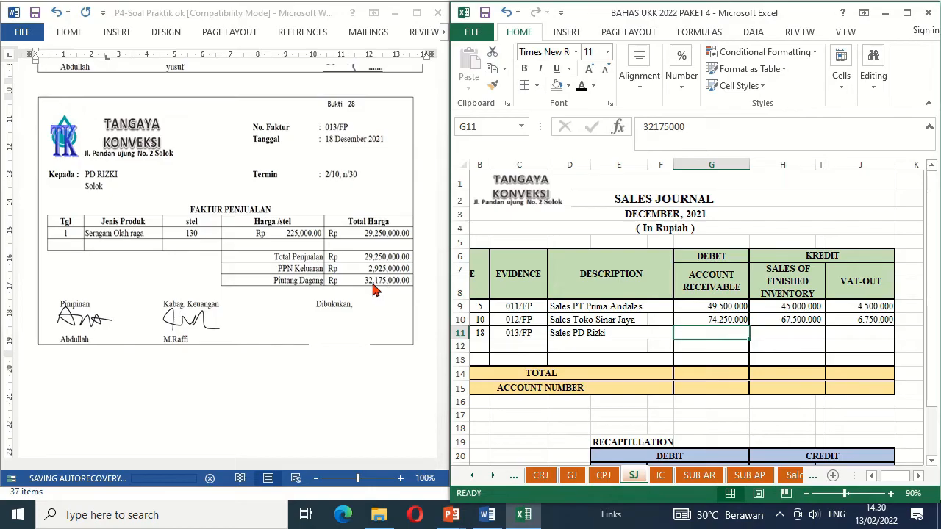
{"action": "left_click", "coordinate": [582, 86]}
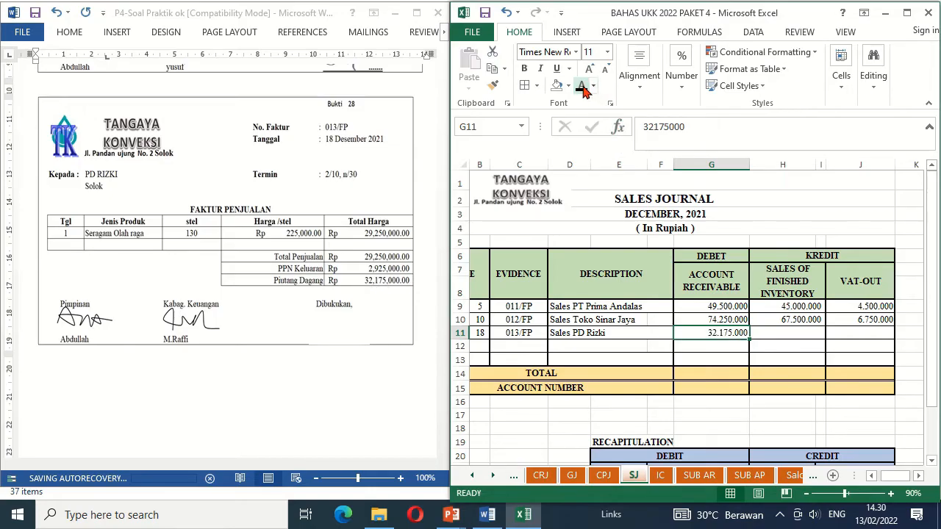
{"action": "key", "text": "Right"}
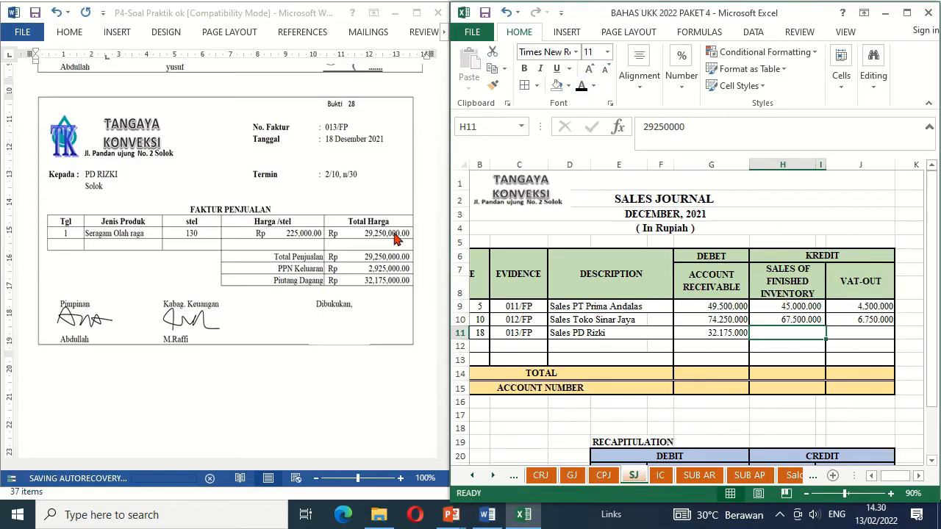
{"action": "left_click", "coordinate": [582, 86]}
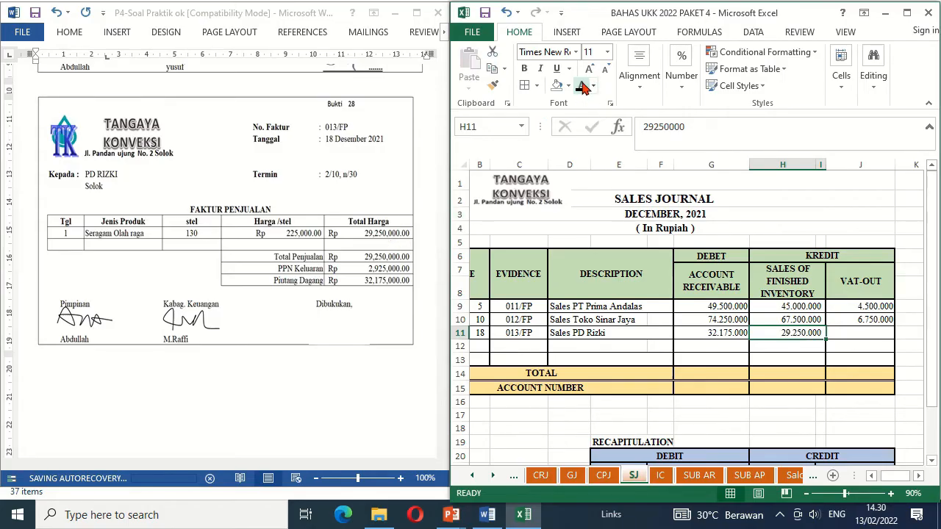
{"action": "key", "text": "Right"}
{"action": "left_click", "coordinate": [582, 86]}
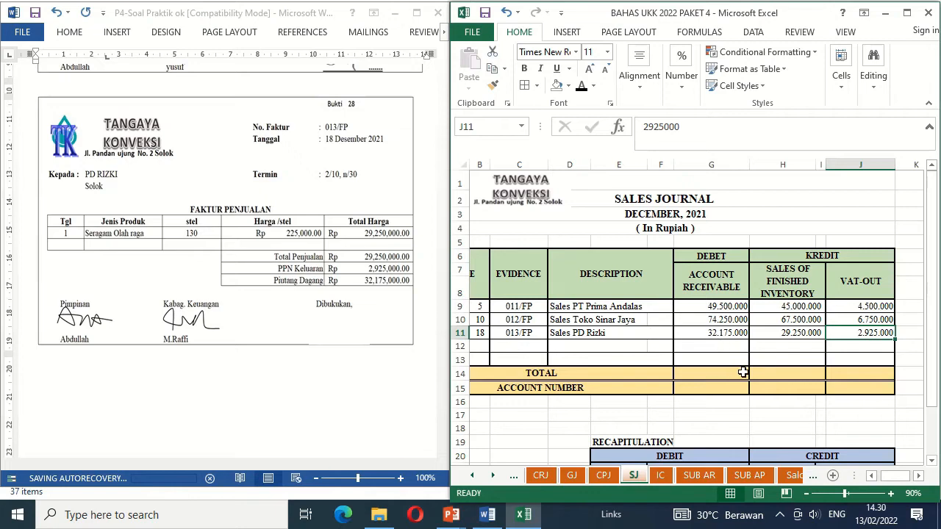
Apply black font to date 18 and the description Sales in row 28 of PD Rizki's accounts receivable ledger.
{"action": "left_click", "coordinate": [698, 478]}
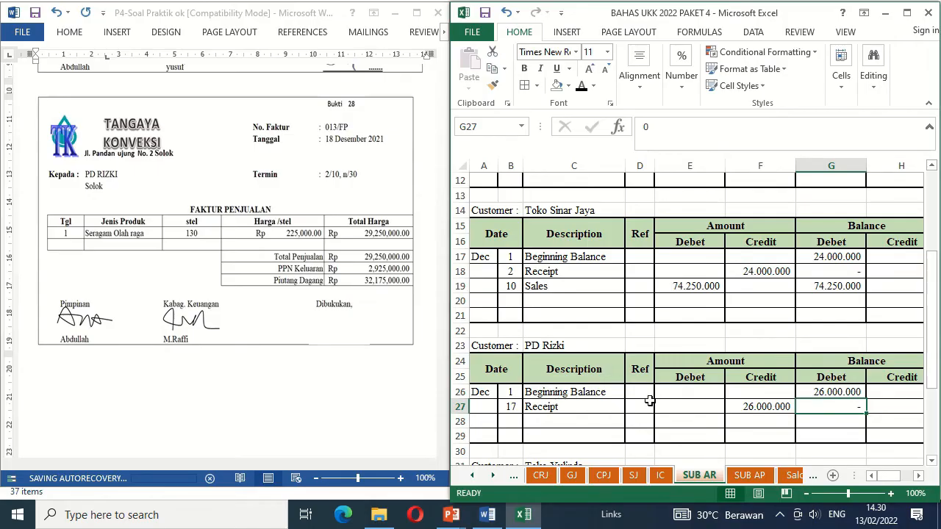
{"action": "left_click", "coordinate": [516, 420]}
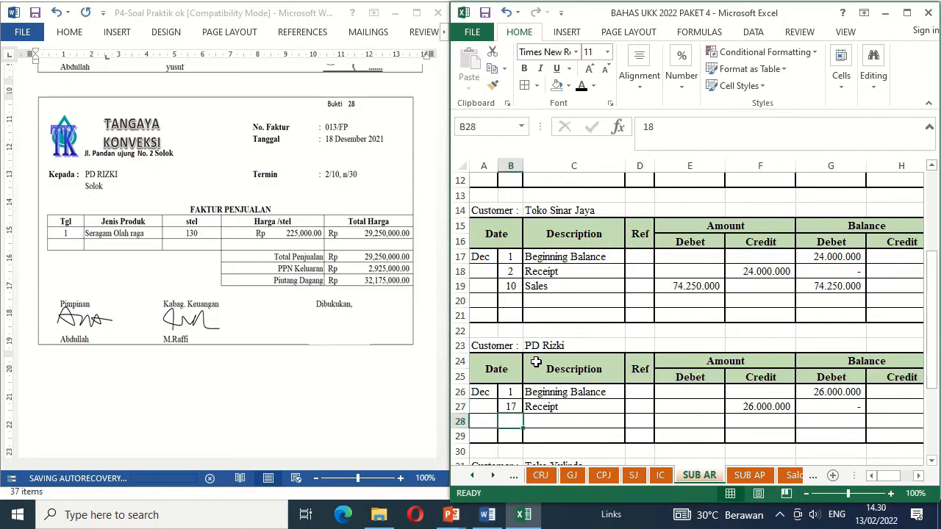
{"action": "left_click", "coordinate": [581, 86]}
{"action": "key", "text": "Right"}
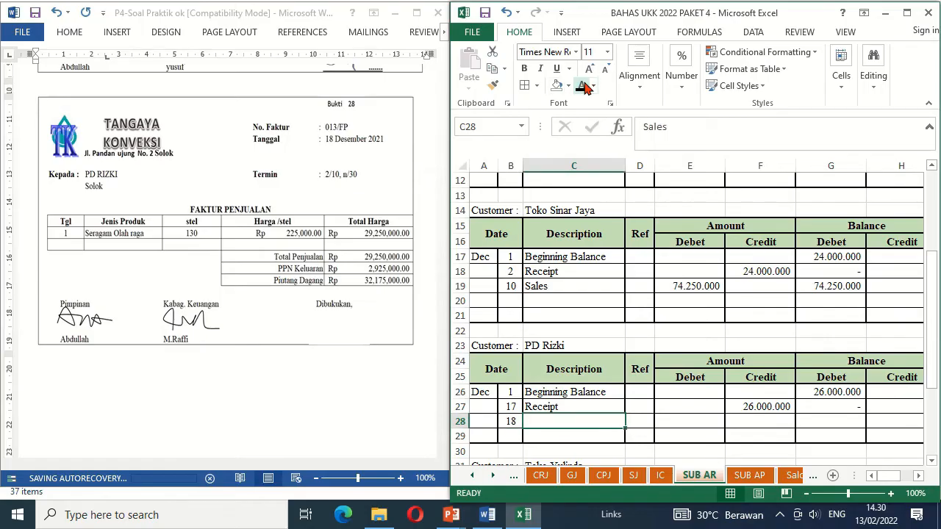
{"action": "left_click", "coordinate": [582, 86]}
Check the receivable in the sales journal and apply black font to PD Rizki's 32.175.000 debit amount and debit balance in row 28.
{"action": "key", "text": "Right"}
{"action": "key", "text": "Right"}
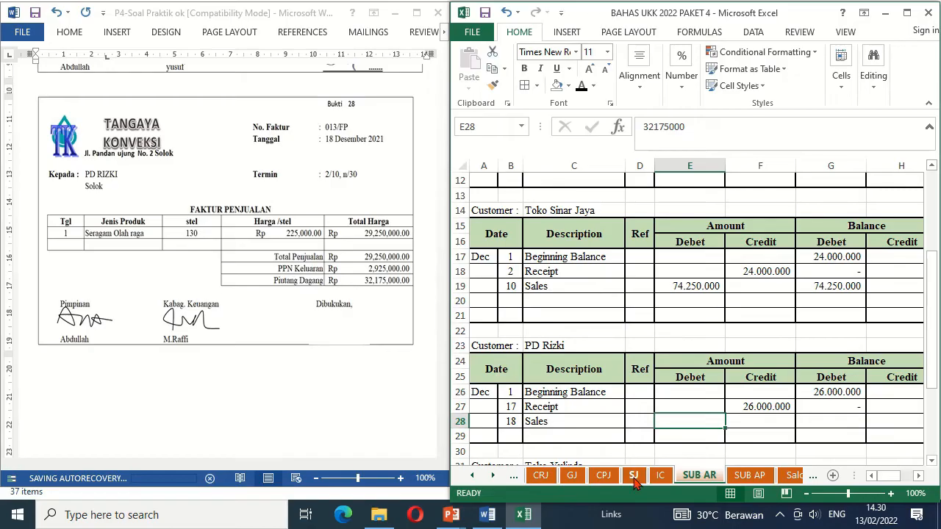
{"action": "left_click", "coordinate": [633, 475]}
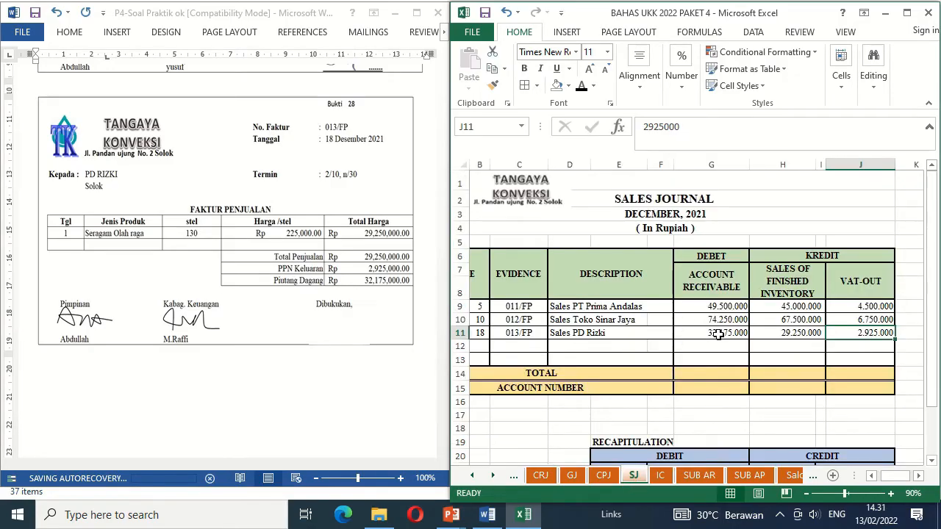
{"action": "left_click", "coordinate": [699, 476]}
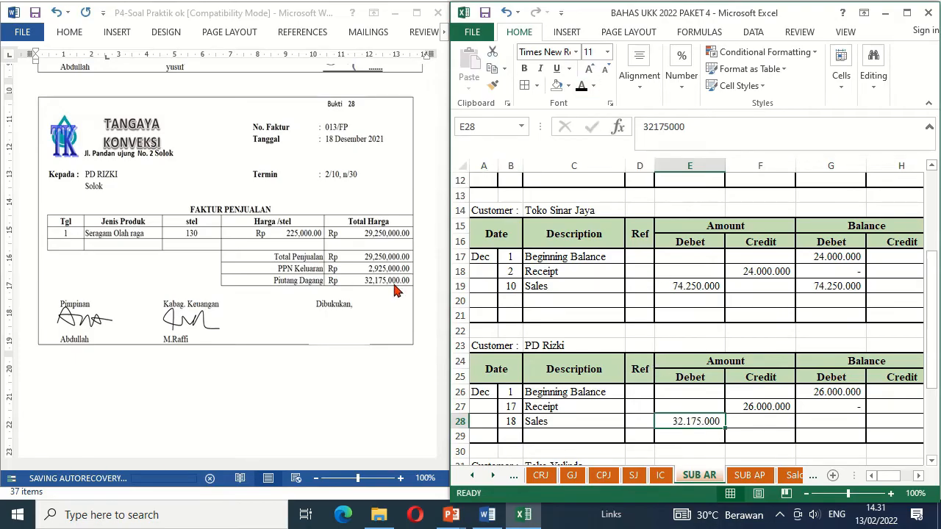
{"action": "left_click", "coordinate": [840, 423]}
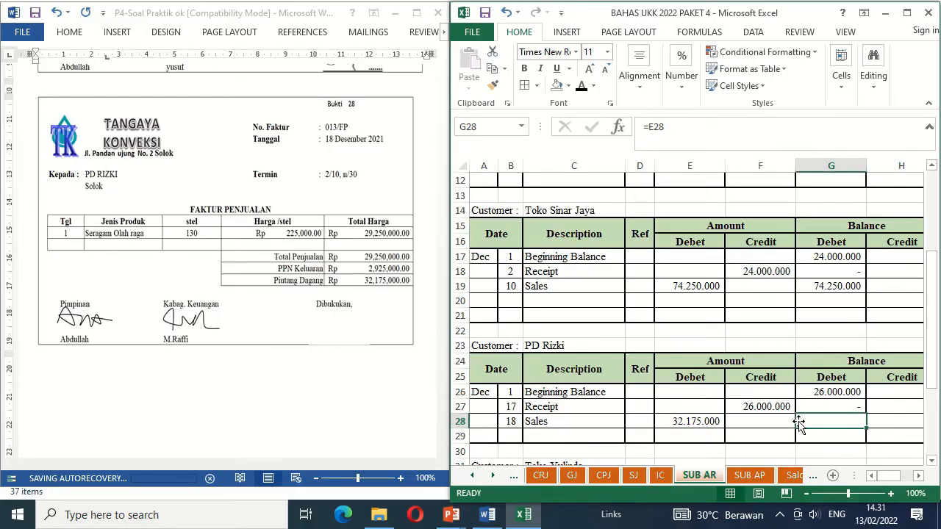
{"action": "left_click", "coordinate": [581, 85]}
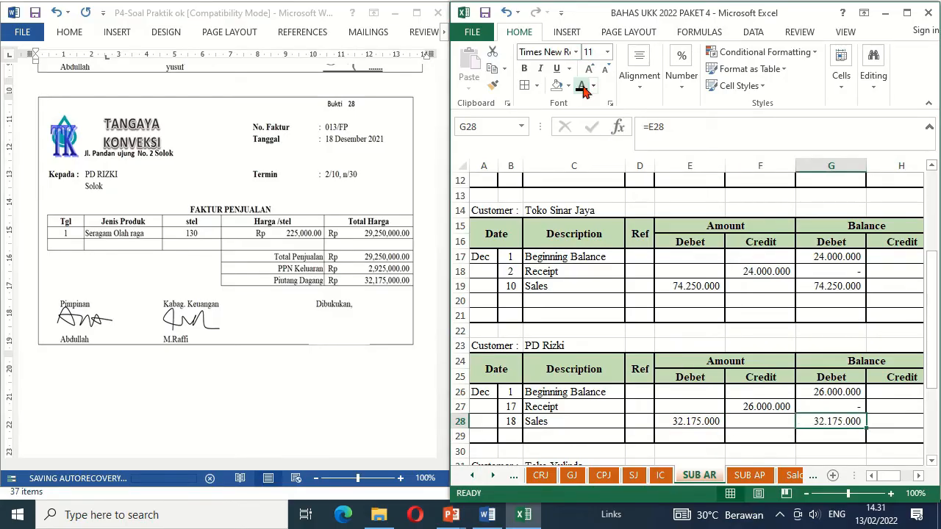
Remove the blank cover shape from the Dibukukan signature on sales invoice 013/FP (evidence 28) to mark it as booked.
{"action": "left_click", "coordinate": [826, 404]}
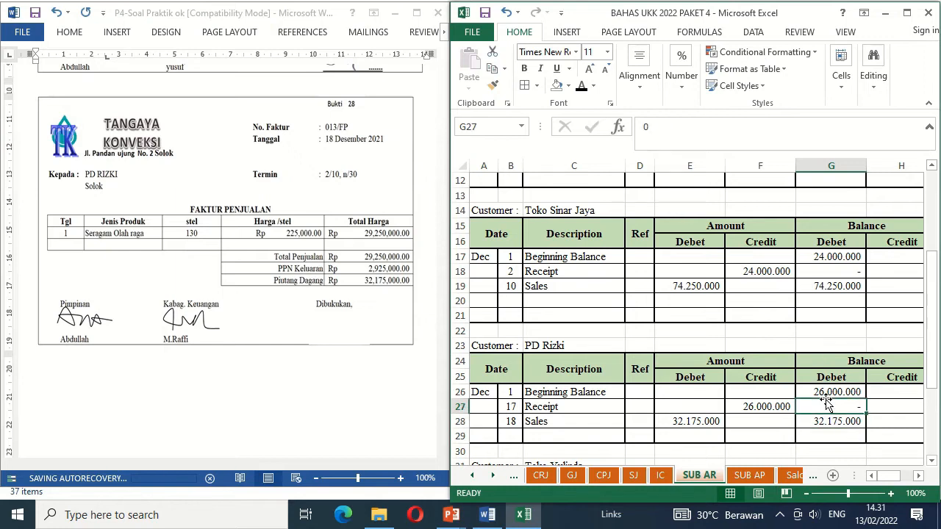
{"action": "left_click", "coordinate": [338, 332]}
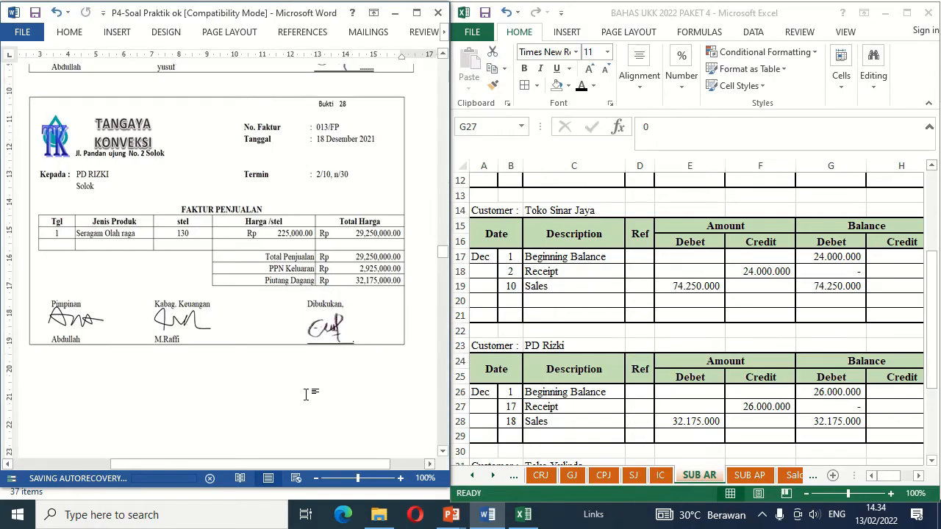
Check order cost card TK-019 against invoice 013/FP and apply black font to date 18 in general journal row 48.
{"action": "scroll", "coordinate": [444, 455], "scroll_direction": "down", "scroll_amount": 4}
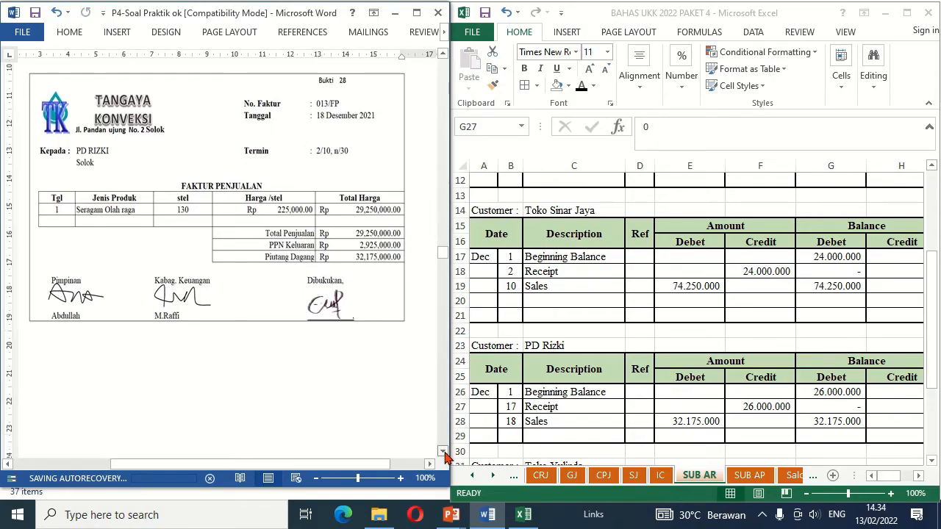
{"action": "scroll", "coordinate": [444, 454], "scroll_direction": "down", "scroll_amount": 10}
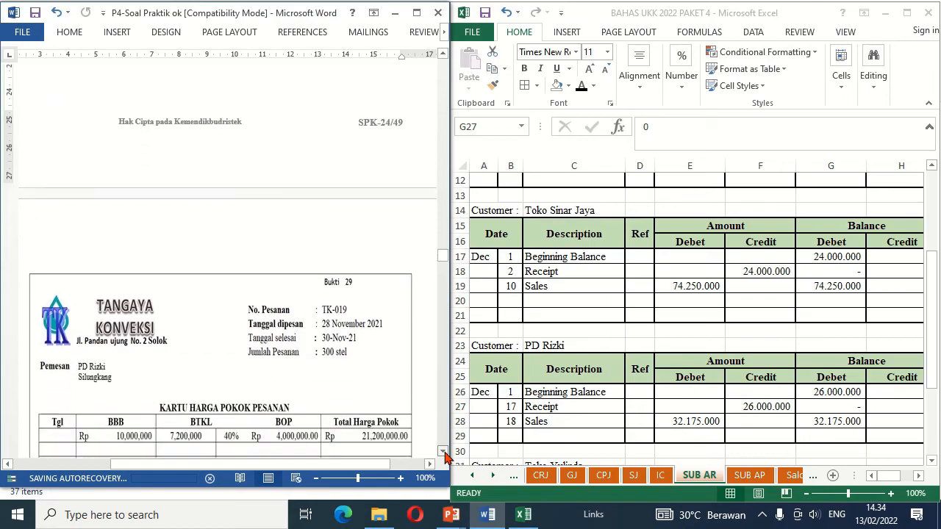
{"action": "scroll", "coordinate": [444, 454], "scroll_direction": "down", "scroll_amount": 1}
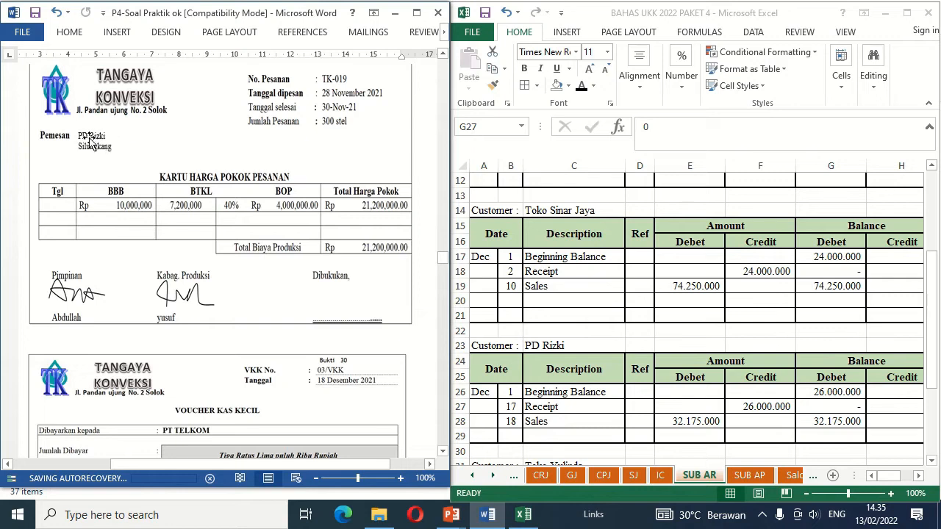
{"action": "left_click", "coordinate": [442, 56]}
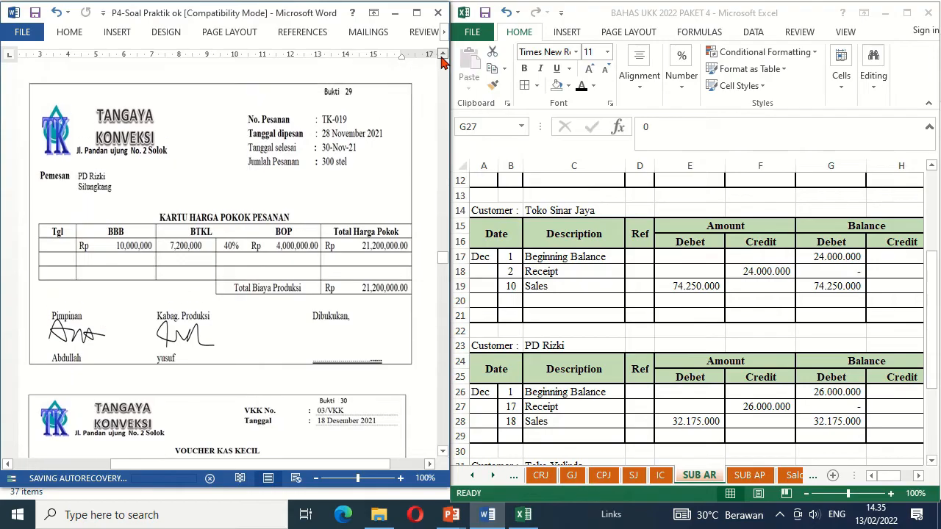
{"action": "left_click_drag", "start_coordinate": [443, 56], "coordinate": [443, 62]}
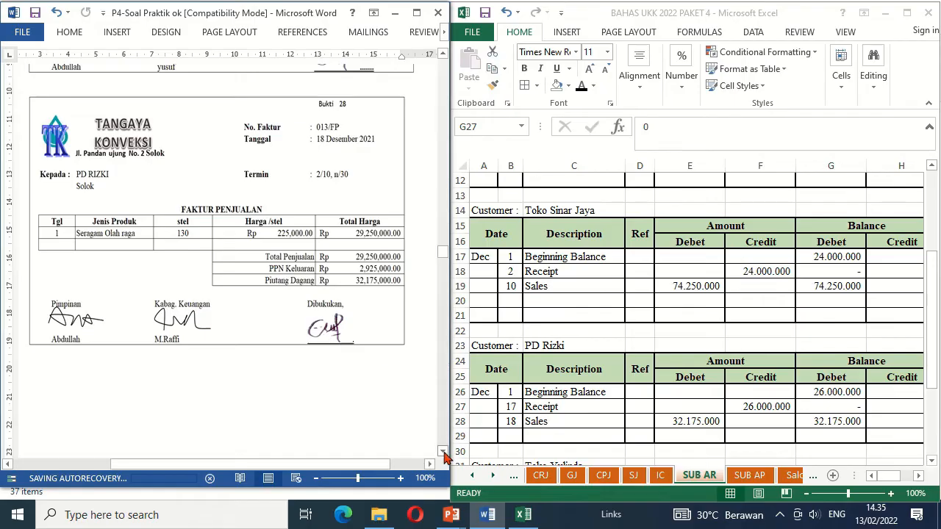
{"action": "left_click_drag", "start_coordinate": [441, 454], "coordinate": [441, 454]}
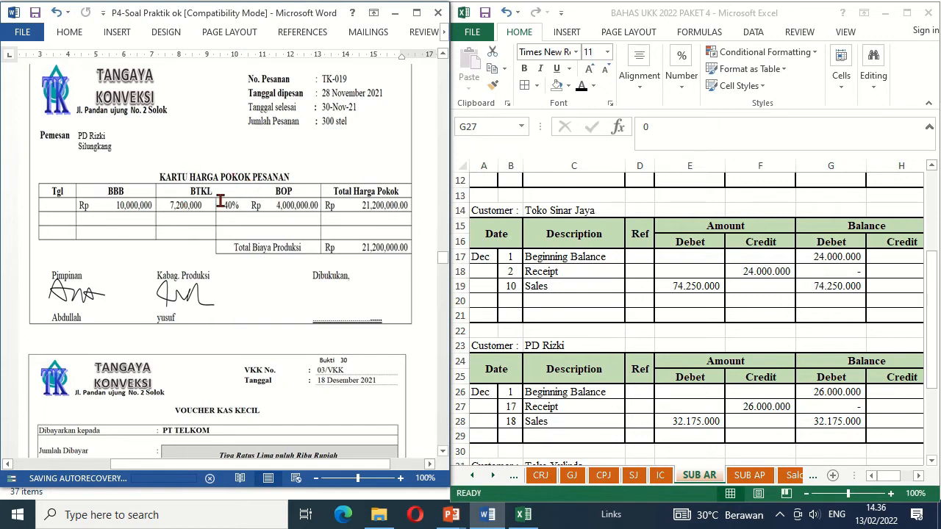
{"action": "left_click", "coordinate": [583, 479]}
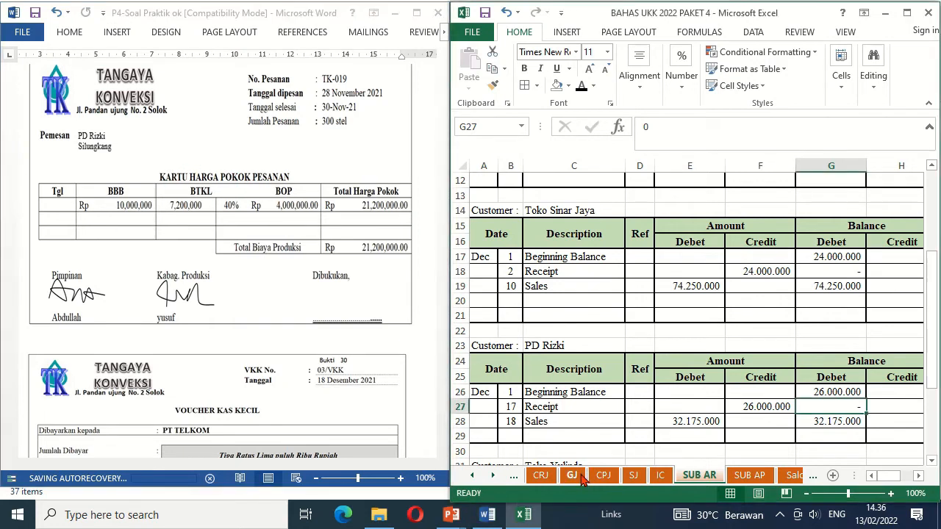
{"action": "left_click", "coordinate": [577, 477]}
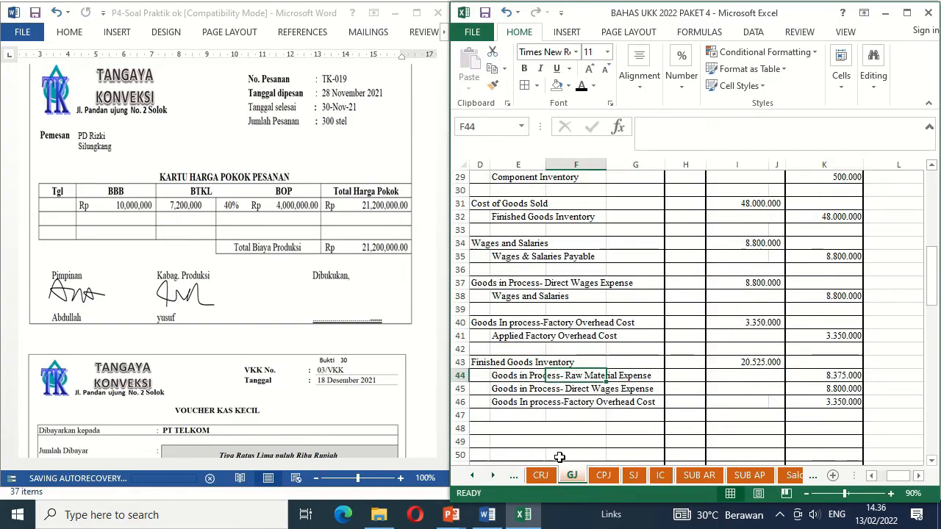
{"action": "left_click", "coordinate": [499, 410]}
{"action": "key", "text": "Left"}
{"action": "key", "text": "Left"}
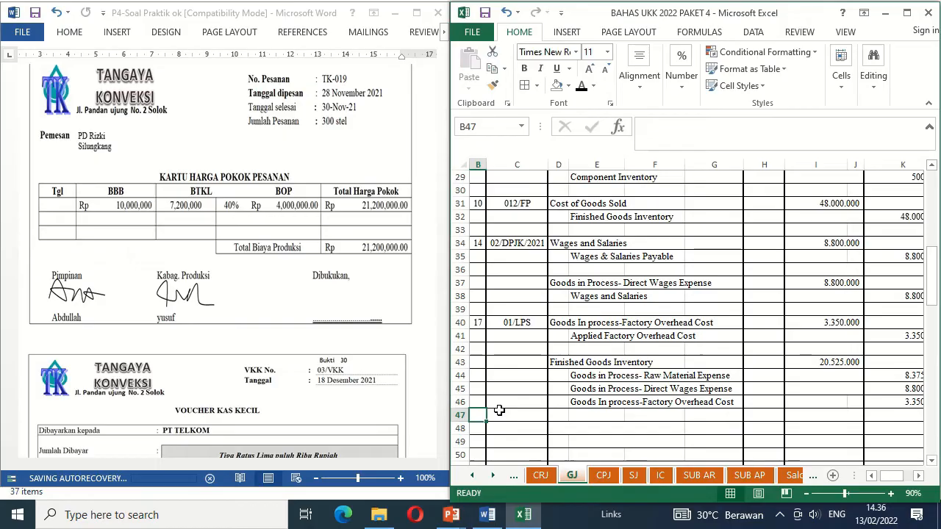
{"action": "key", "text": "Down"}
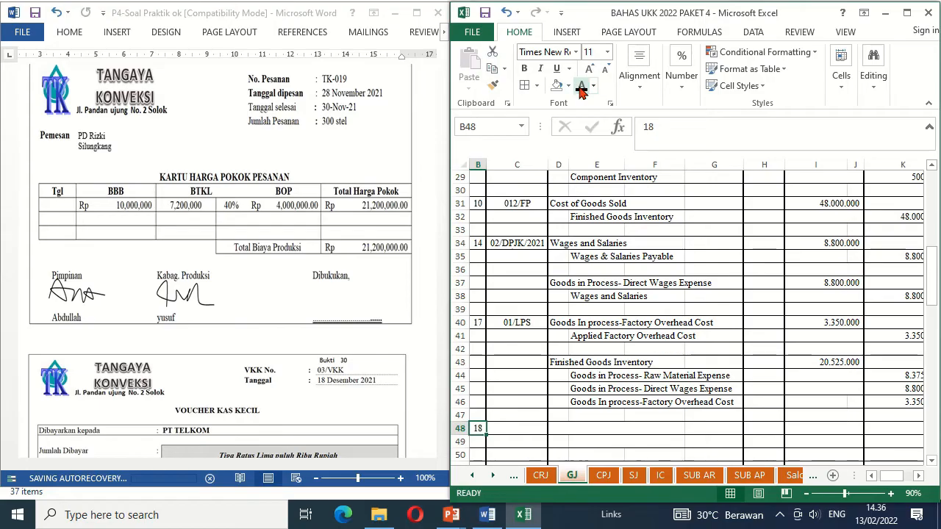
Apply black font to evidence 013/FP and the accounts Cost of Goods Sold and Finished Goods Inventory in general journal rows 48 and 49.
{"action": "key", "text": "Right"}
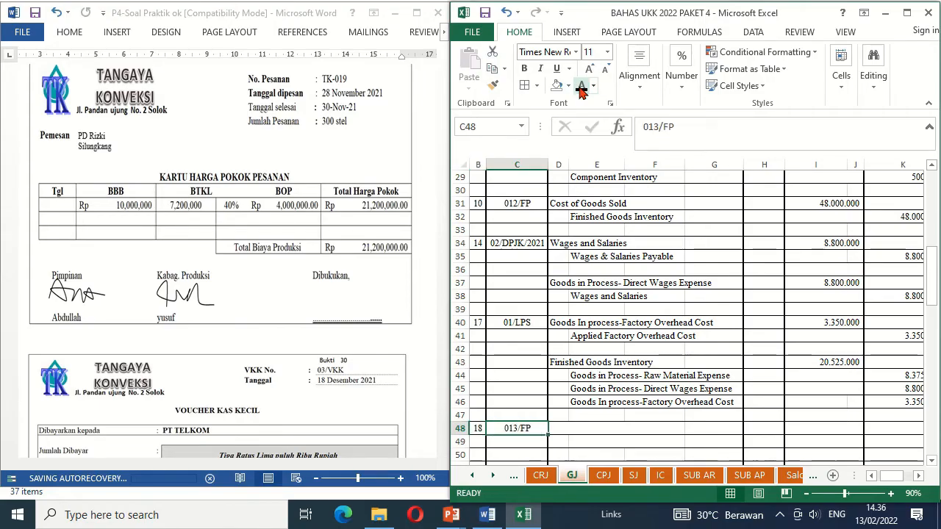
{"action": "key", "text": "Right"}
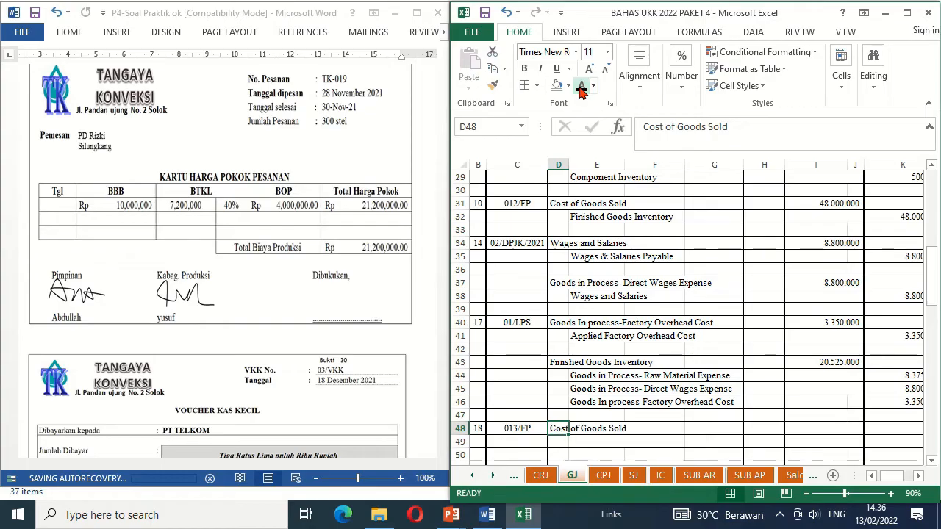
{"action": "key", "text": "Down"}
{"action": "key", "text": "Right"}
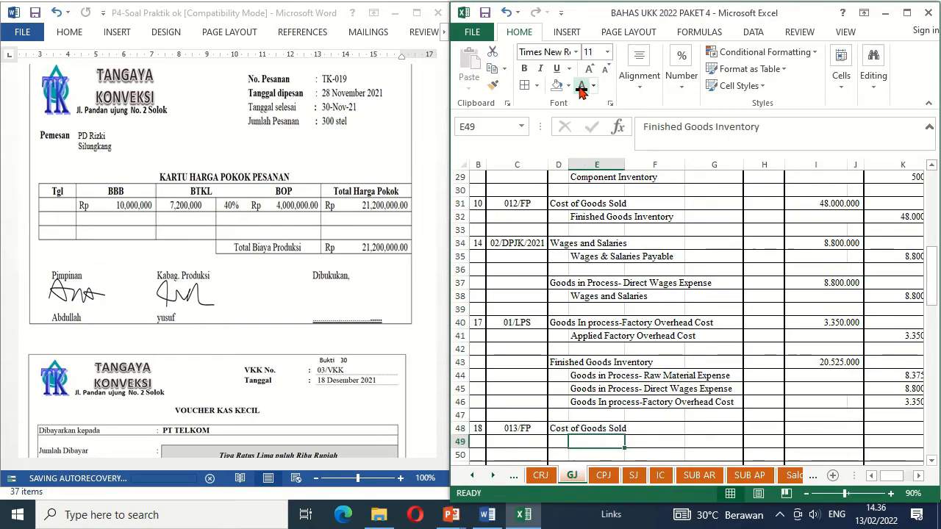
{"action": "left_click", "coordinate": [582, 86]}
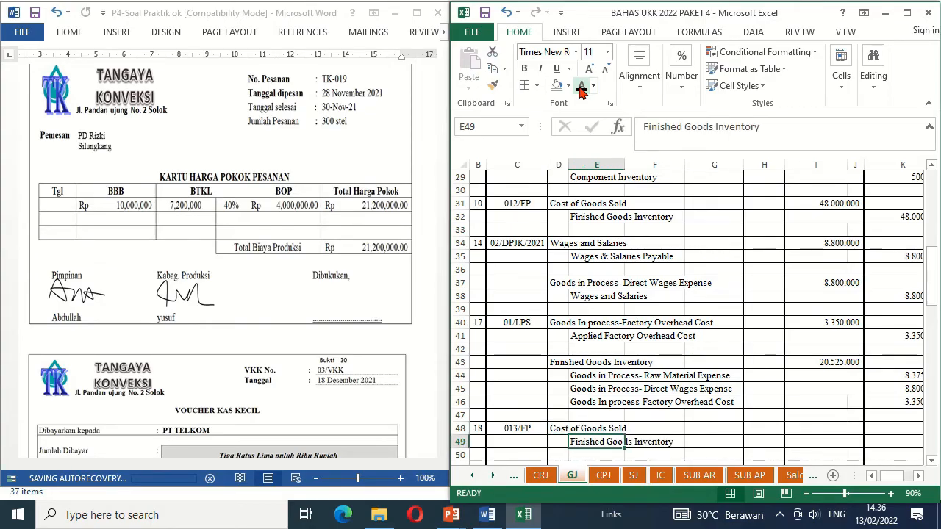
Apply black font to the 21.200.000 debit of Cost of Goods Sold in general journal row 48.
{"action": "key", "text": "Right"}
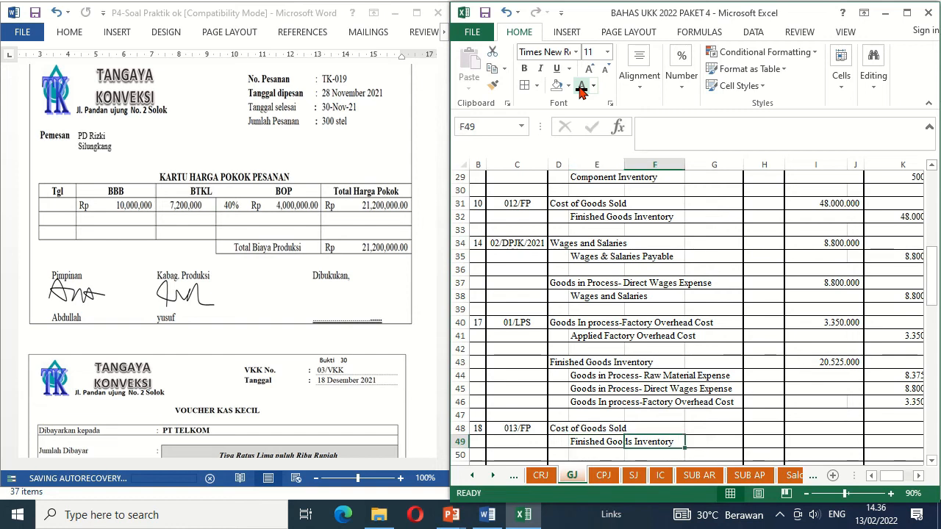
{"action": "key", "text": "Right"}
{"action": "key", "text": "Right"}
{"action": "key", "text": "Right"}
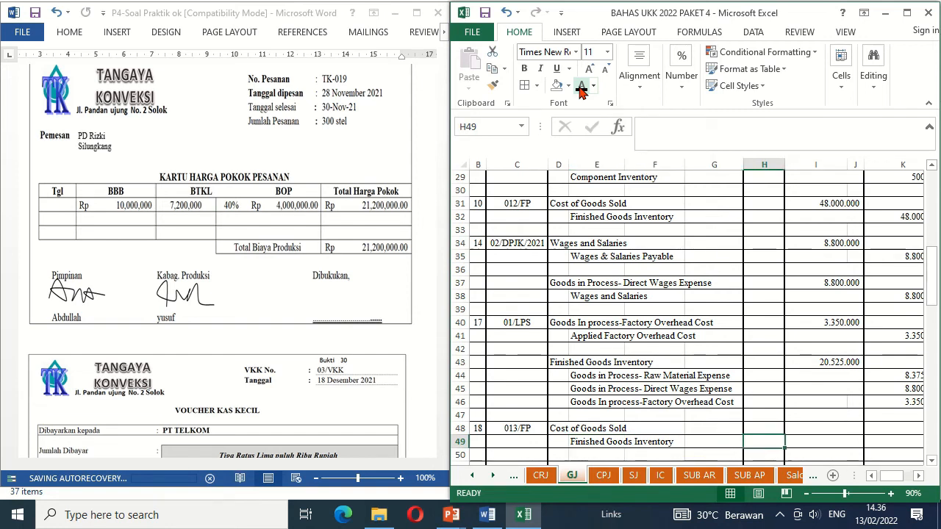
{"action": "right_click", "coordinate": [581, 88]}
{"action": "left_click", "coordinate": [799, 429]}
{"action": "left_click", "coordinate": [799, 434]}
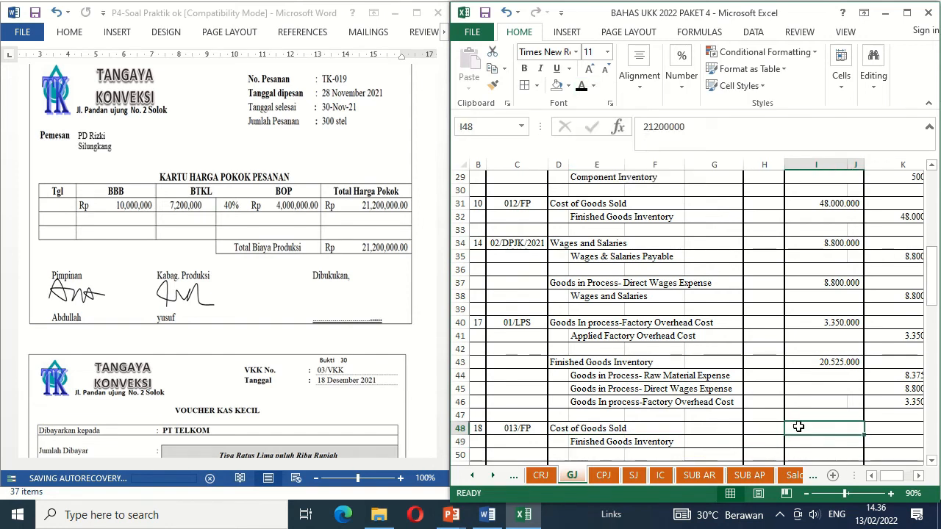
{"action": "left_click", "coordinate": [580, 87]}
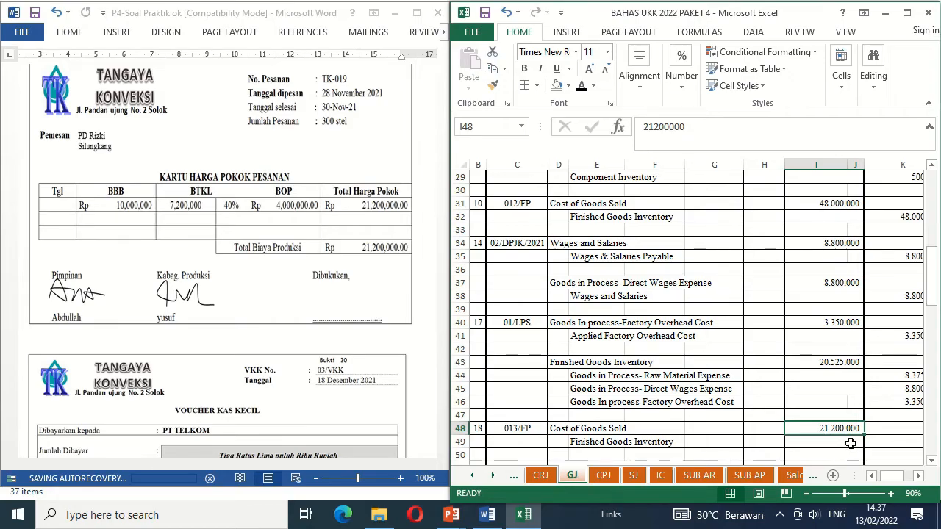
{"action": "key", "text": "Home"}
{"action": "key", "text": "Down"}
{"action": "key", "text": "Down"}
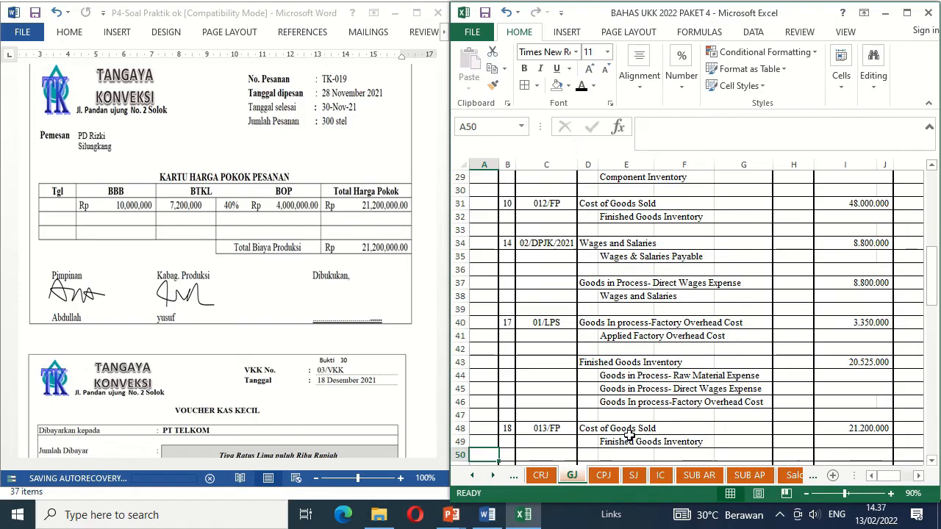
Mark order cost card TK-019 (evidence 29) as booked by removing the blank cover shape over its Dibukukan signature.
{"action": "left_click", "coordinate": [339, 296]}
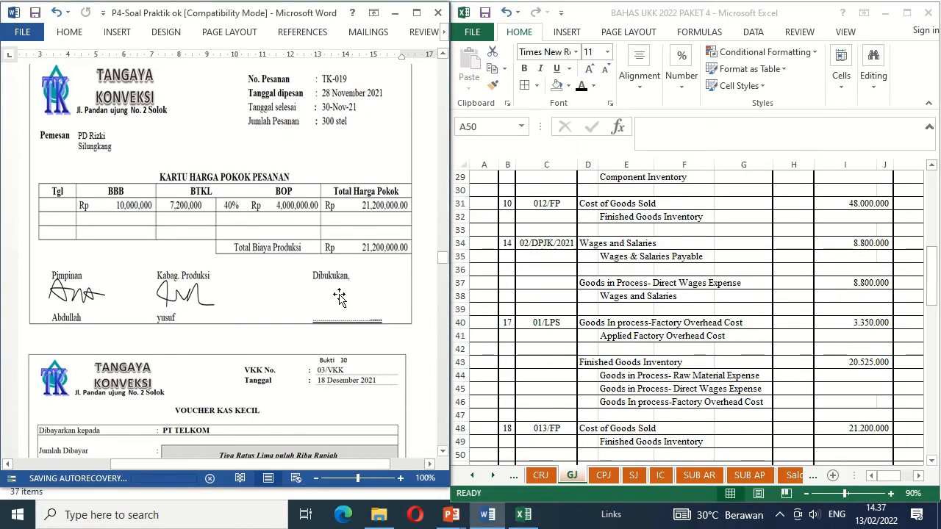
{"action": "left_click", "coordinate": [474, 297]}
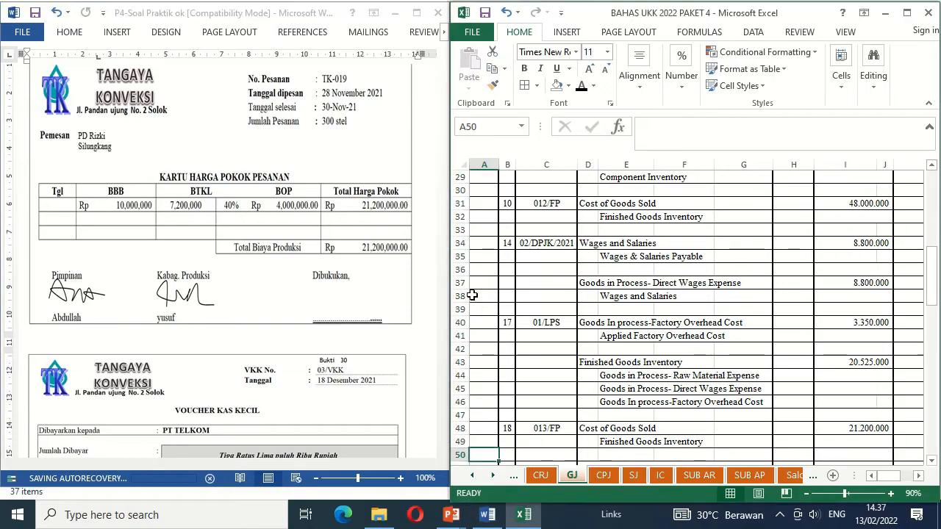
{"action": "left_click", "coordinate": [323, 298]}
{"action": "key", "text": "ctrl+z"}
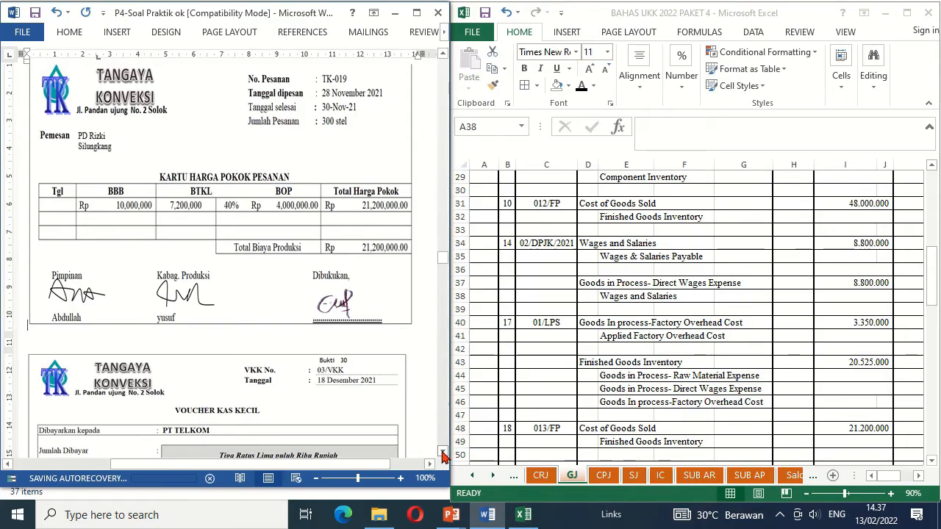
Mark petty cash voucher 03/VKK (evidence 30) as booked by removing the blank cover shape over its Dibukukan signature.
{"action": "left_click_drag", "start_coordinate": [442, 455], "coordinate": [442, 454]}
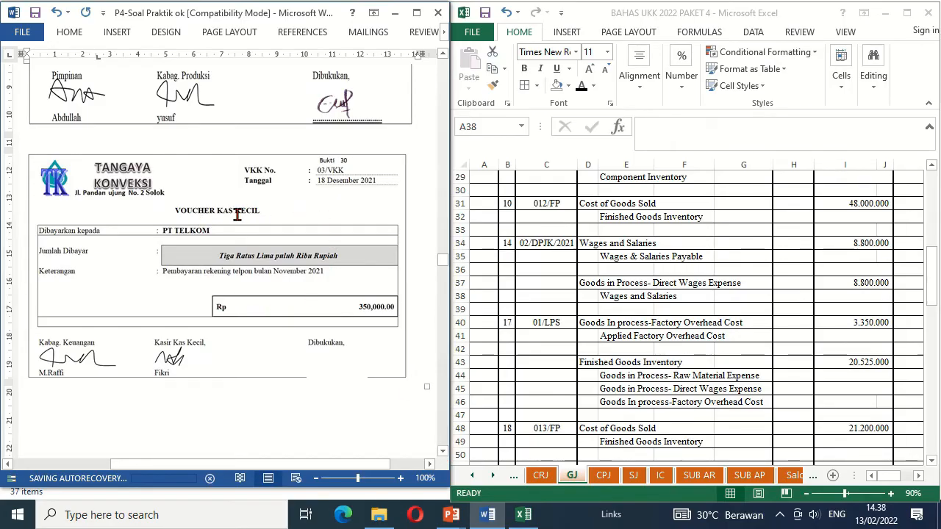
{"action": "left_click", "coordinate": [335, 372]}
{"action": "left_click", "coordinate": [334, 363]}
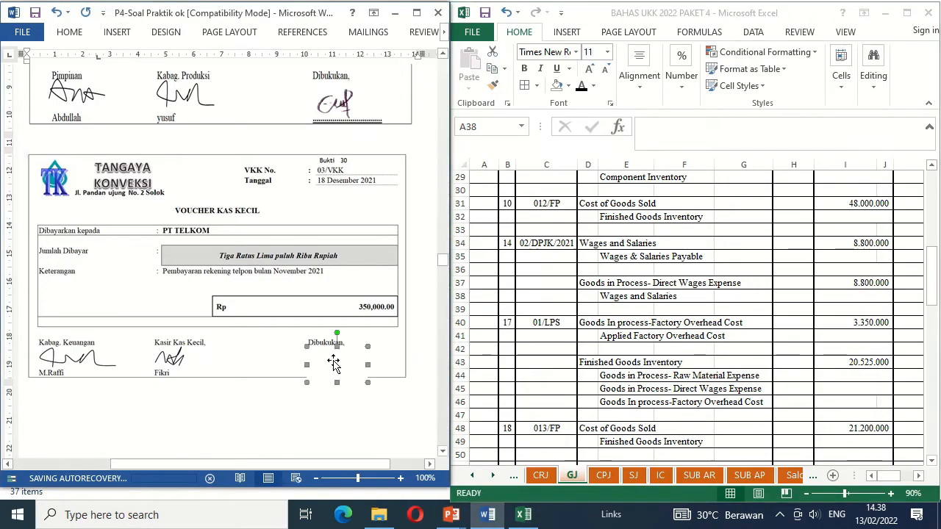
{"action": "key", "text": "ctrl+v"}
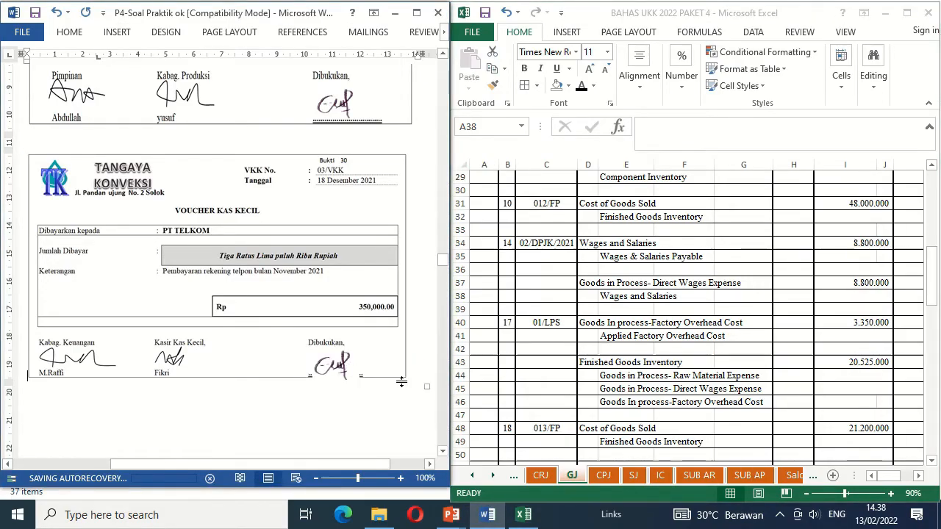
Mark finished product report 02/LPS (evidence 31) as booked by deleting the blank cover shape over its Dibukukan signature.
{"action": "scroll", "coordinate": [440, 451], "scroll_direction": "down", "scroll_amount": 10}
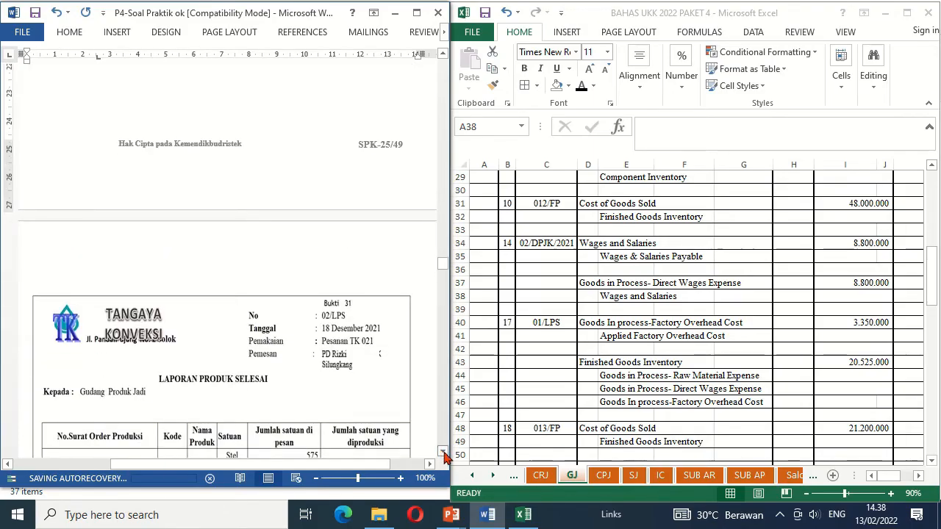
{"action": "scroll", "coordinate": [442, 453], "scroll_direction": "down", "scroll_amount": 2}
{"action": "scroll", "coordinate": [442, 454], "scroll_direction": "down", "scroll_amount": 3}
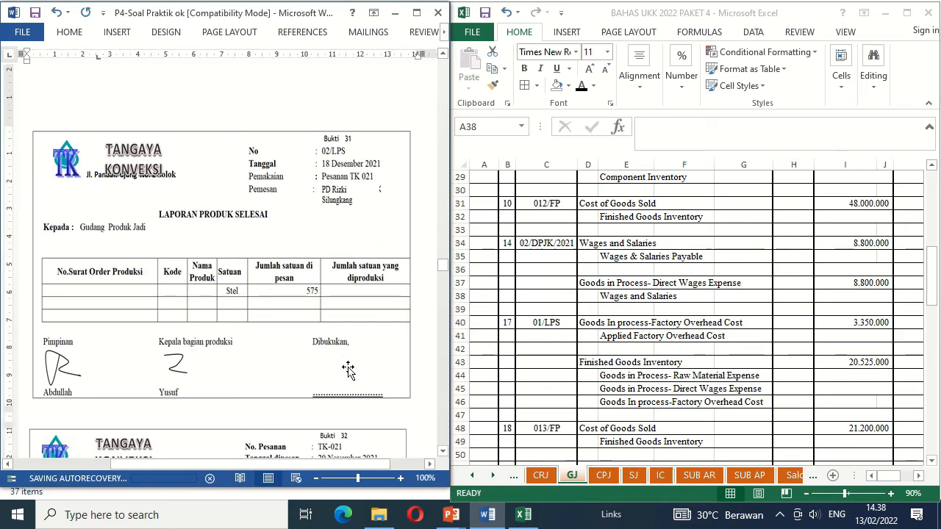
{"action": "left_click", "coordinate": [514, 353]}
{"action": "left_click", "coordinate": [342, 372]}
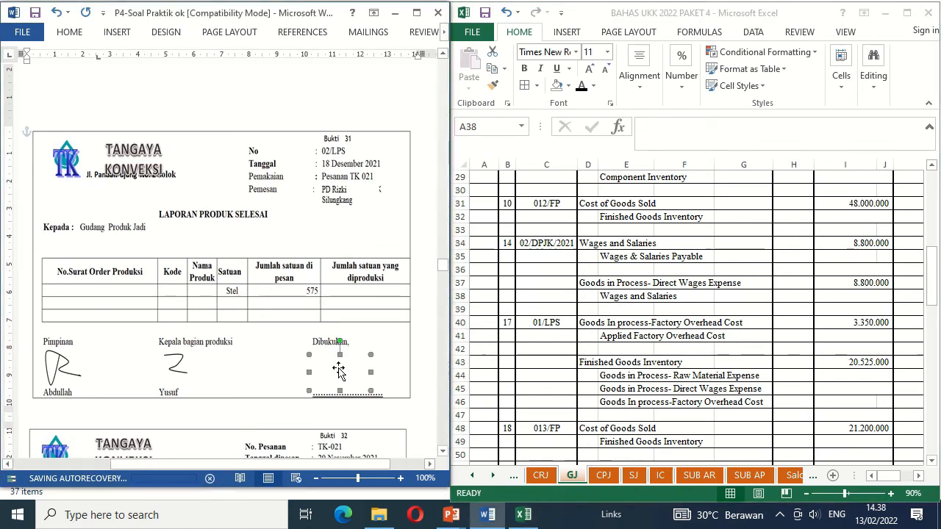
{"action": "key", "text": "Delete"}
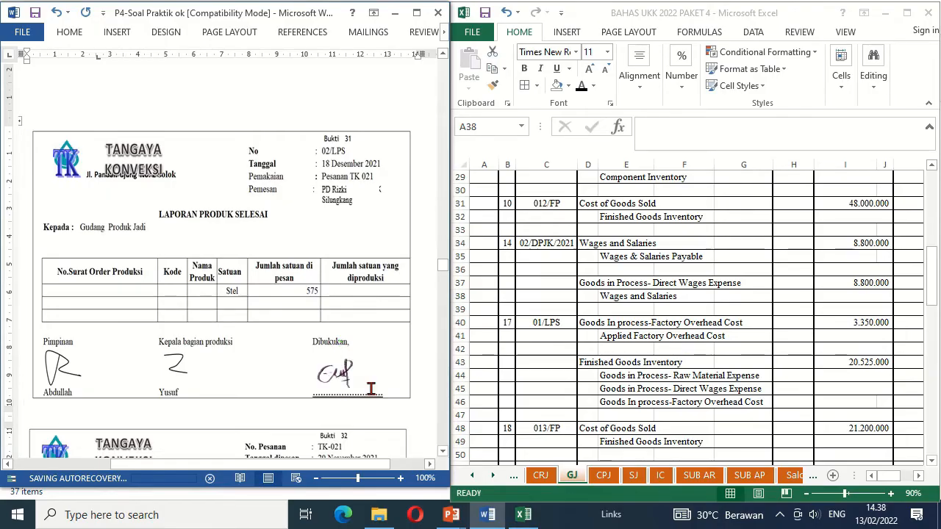
Examine order cost card TK-021 (evidence 32) against the first December entries in the general journal.
{"action": "left_click", "coordinate": [441, 451]}
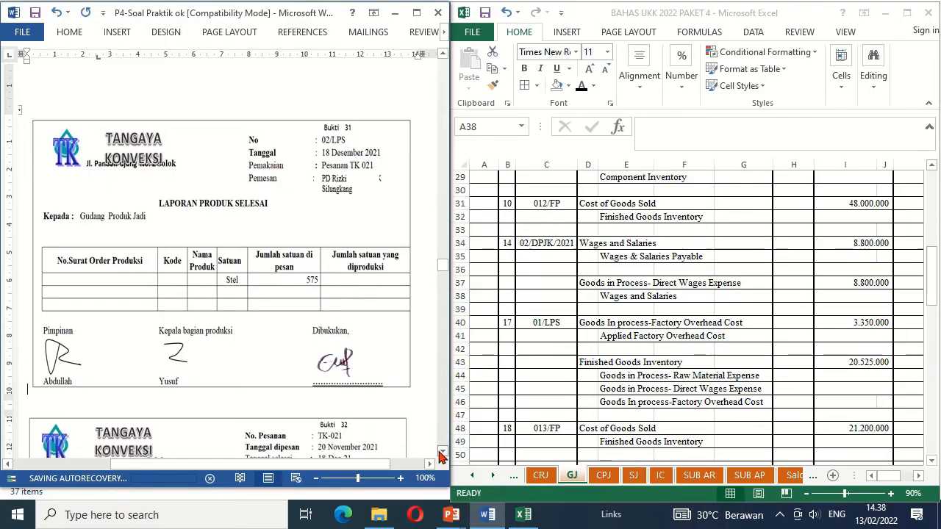
{"action": "left_click", "coordinate": [440, 452]}
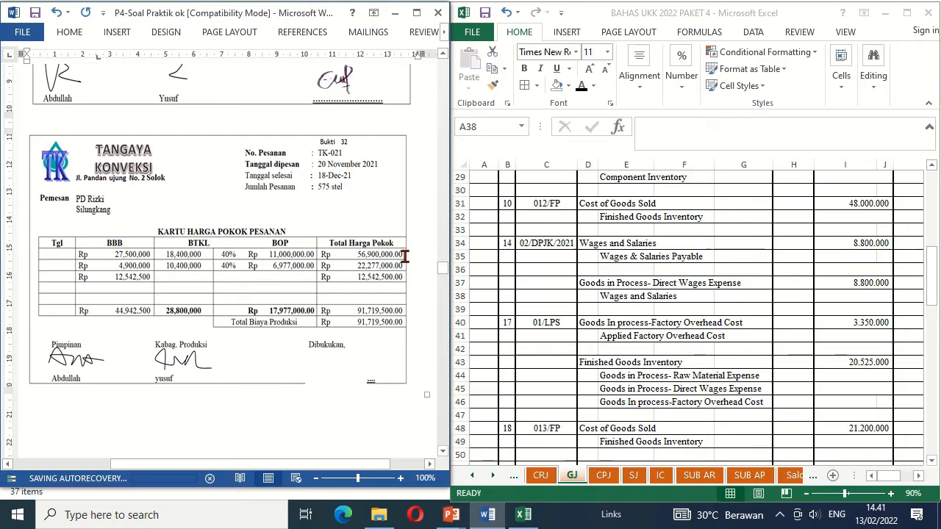
{"action": "left_click", "coordinate": [930, 267]}
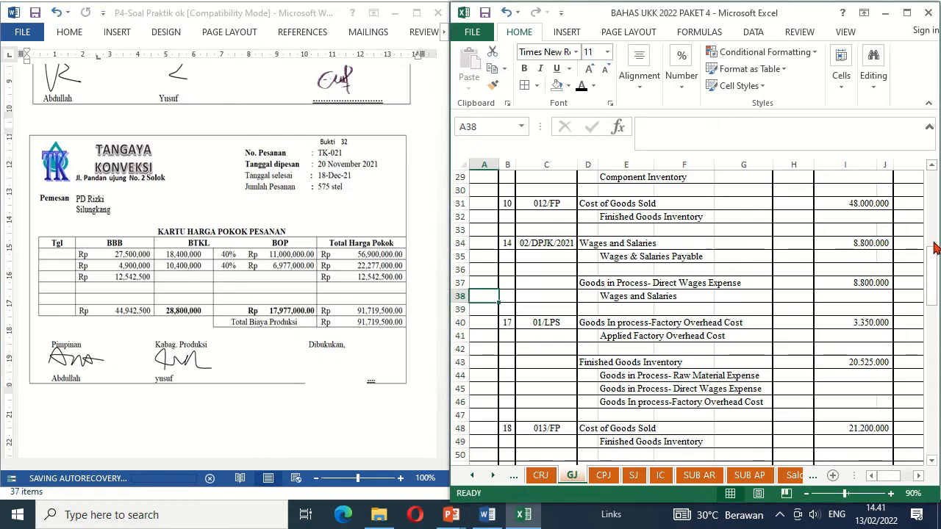
{"action": "left_click_drag", "start_coordinate": [932, 260], "coordinate": [931, 168]}
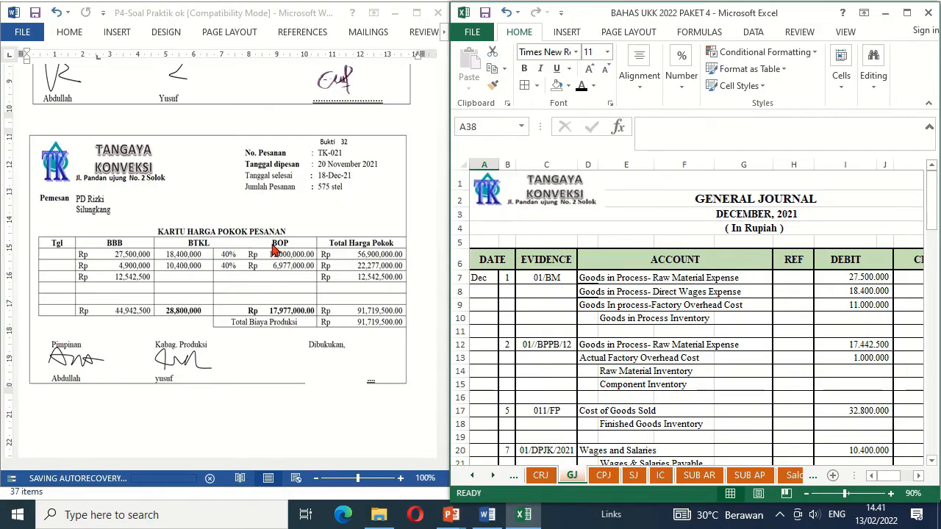
{"action": "left_click", "coordinate": [868, 320]}
{"action": "key", "text": "Right"}
{"action": "key", "text": "Right"}
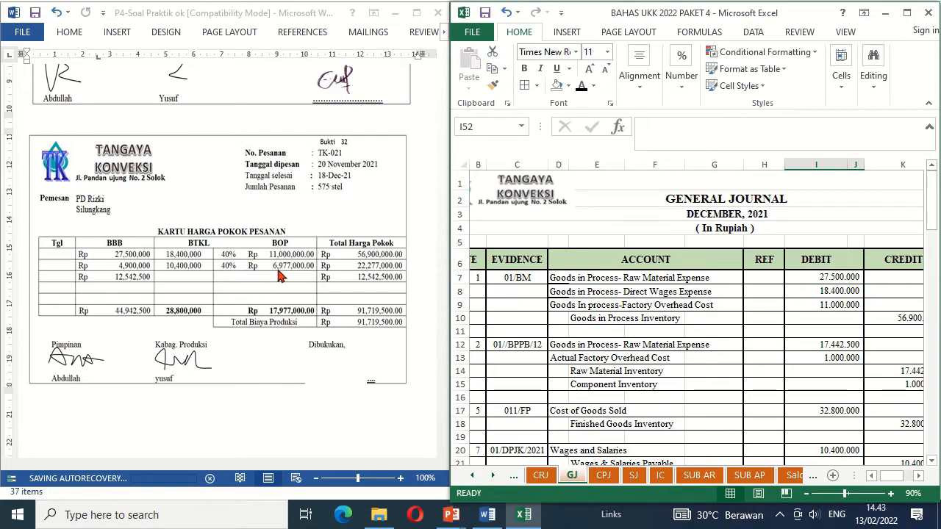
Apply black font to date 18, evidence 02/LPS, Goods In process-Factory Overhead Cost and Applied Factory Overhead Cost in general journal rows 51-52.
{"action": "left_click", "coordinate": [513, 393]}
{"action": "key", "text": "Down"}
{"action": "key", "text": "Down"}
{"action": "key", "text": "Down"}
{"action": "key", "text": "Down"}
{"action": "key", "text": "Down"}
{"action": "key", "text": "Down"}
{"action": "key", "text": "Down"}
{"action": "key", "text": "Down"}
{"action": "key", "text": "Down"}
{"action": "key", "text": "Down"}
{"action": "key", "text": "Down"}
{"action": "key", "text": "Down"}
{"action": "key", "text": "Down"}
{"action": "key", "text": "Down"}
{"action": "key", "text": "Down"}
{"action": "key", "text": "Down"}
{"action": "key", "text": "Down"}
{"action": "key", "text": "Down"}
{"action": "key", "text": "Down"}
{"action": "key", "text": "Down"}
{"action": "key", "text": "Down"}
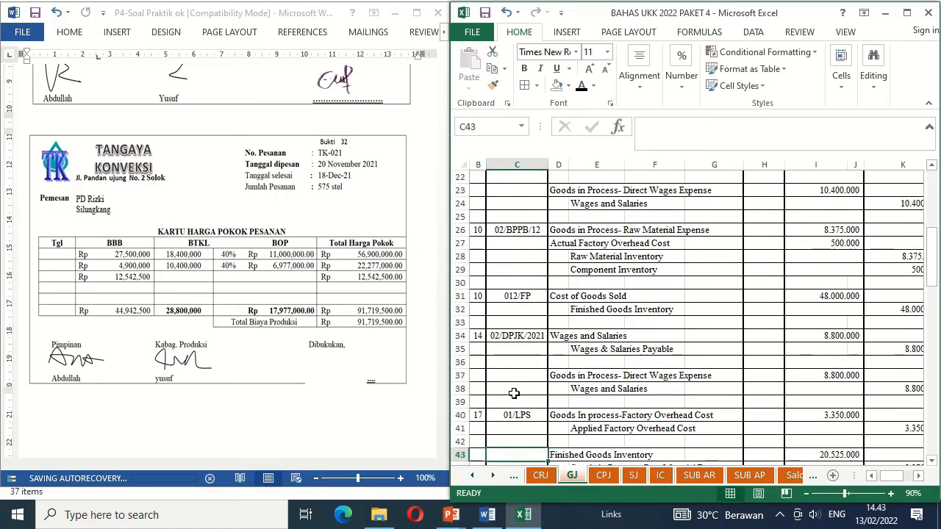
{"action": "key", "text": "Down"}
{"action": "key", "text": "Down"}
{"action": "key", "text": "Down"}
{"action": "key", "text": "Down"}
{"action": "key", "text": "Down"}
{"action": "key", "text": "Down"}
{"action": "key", "text": "Down"}
{"action": "key", "text": "Down"}
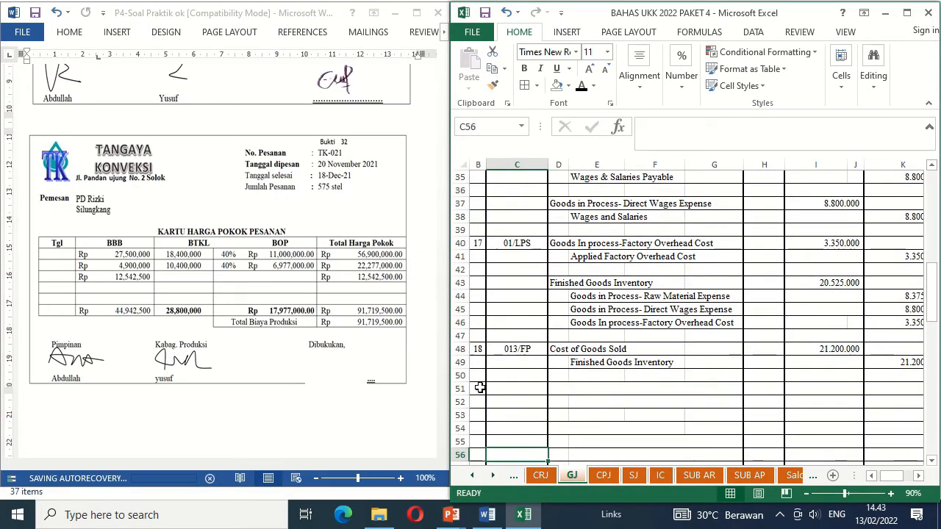
{"action": "left_click", "coordinate": [479, 388]}
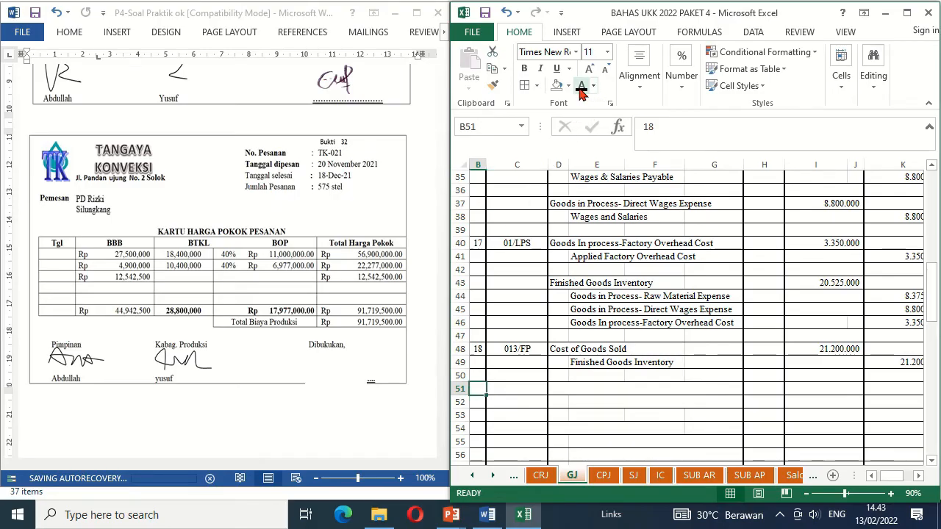
{"action": "key", "text": "Right"}
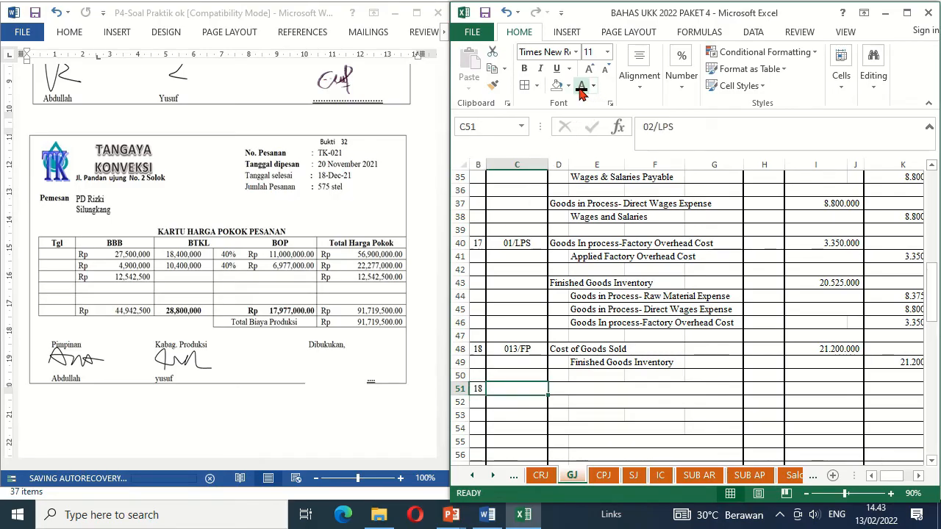
{"action": "left_click", "coordinate": [580, 88]}
{"action": "key", "text": "Right"}
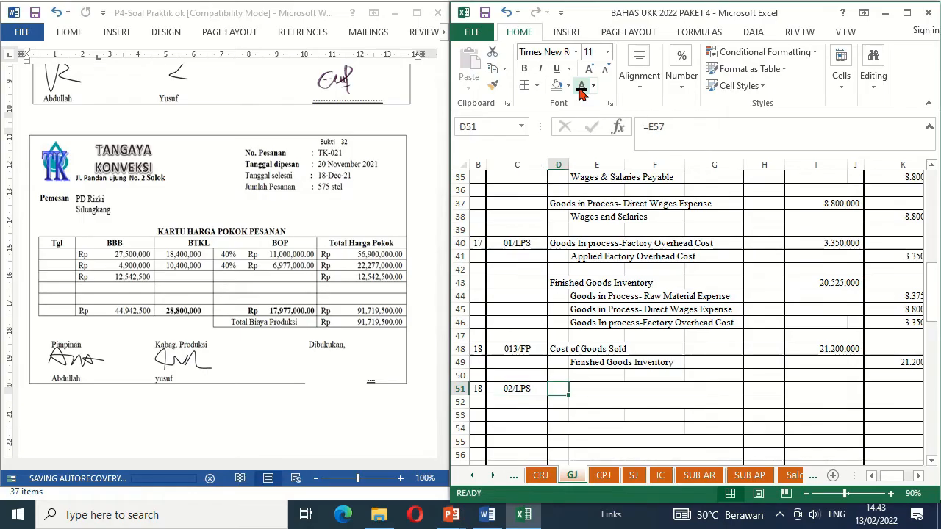
{"action": "left_click", "coordinate": [580, 89]}
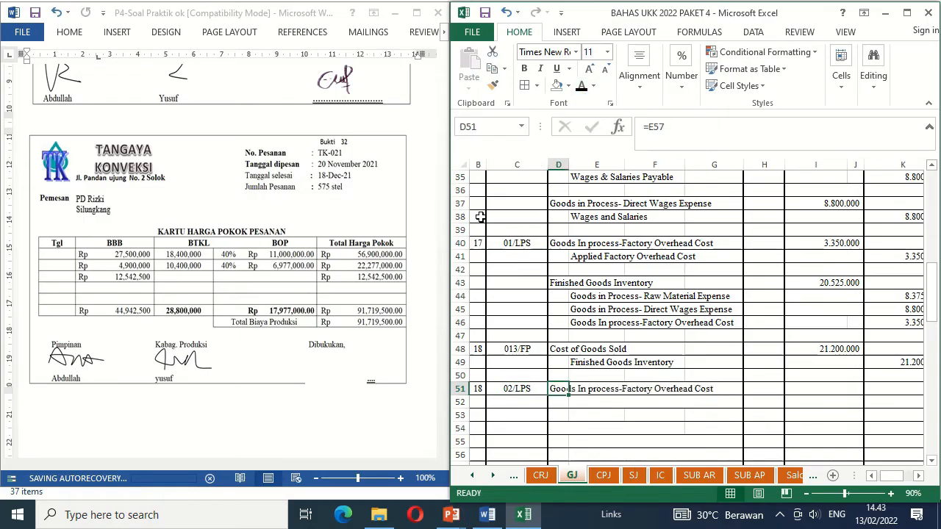
{"action": "left_click", "coordinate": [598, 400]}
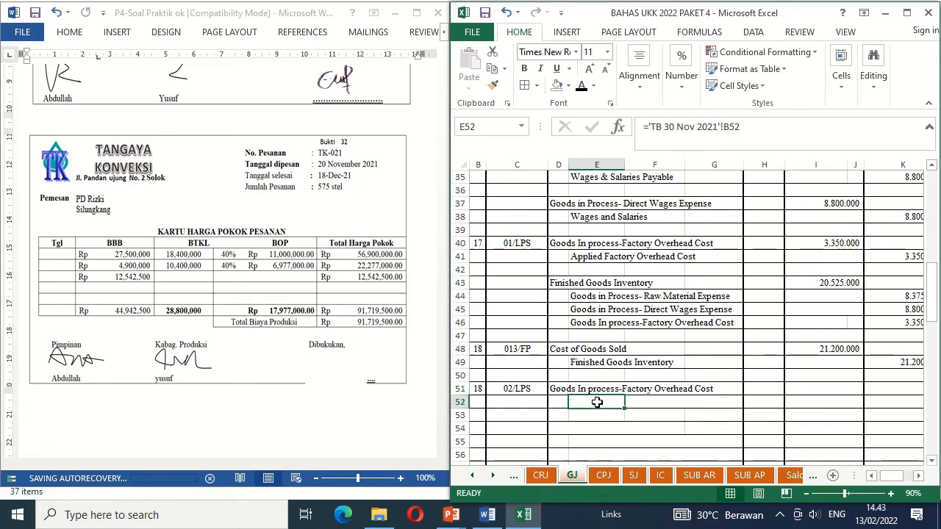
{"action": "left_click", "coordinate": [581, 87]}
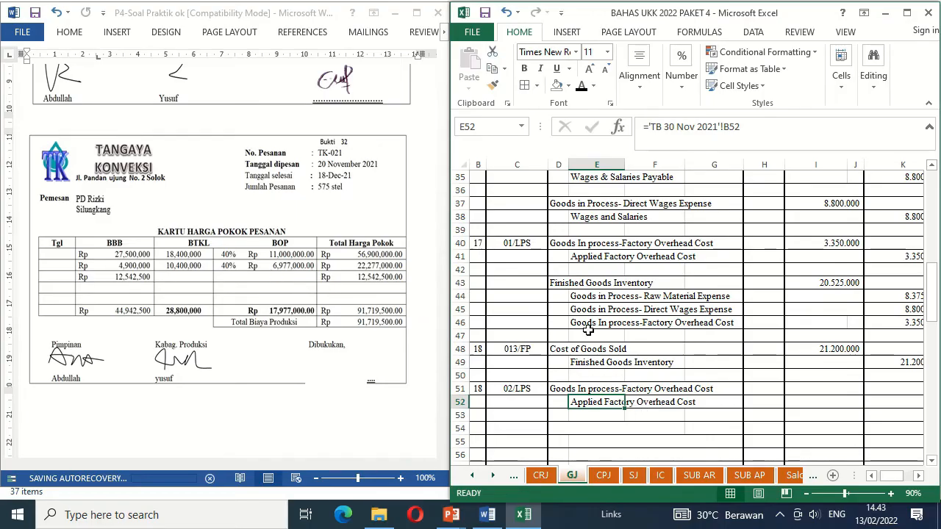
Apply black font to the 6.977.000 debit in general journal row 51 and the matching 6.977.000 credit in row 52.
{"action": "left_click", "coordinate": [840, 389]}
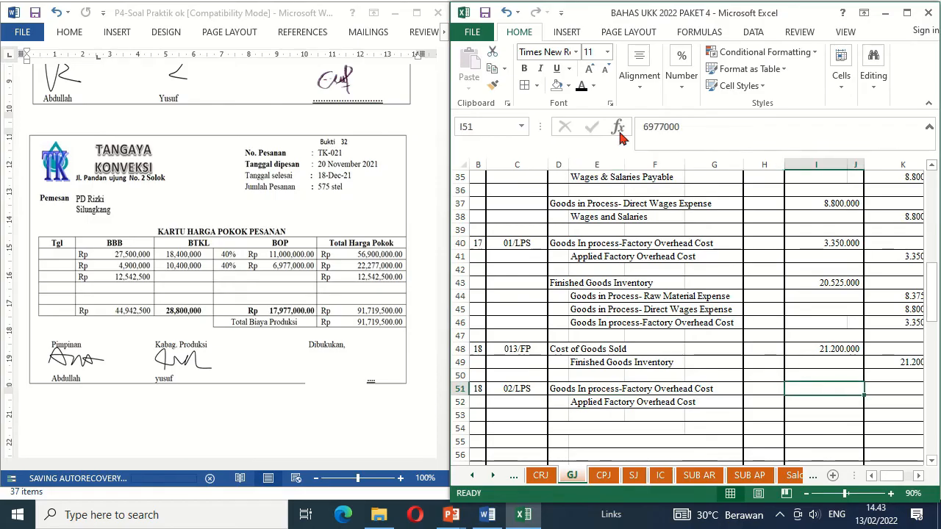
{"action": "left_click", "coordinate": [580, 86]}
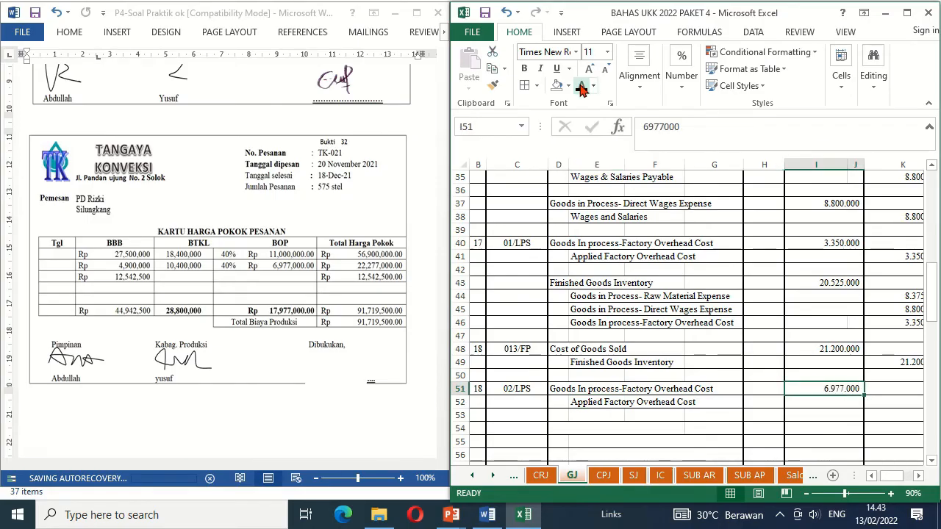
{"action": "key", "text": "Down"}
{"action": "key", "text": "Right"}
{"action": "key", "text": "Right"}
{"action": "left_click", "coordinate": [580, 85]}
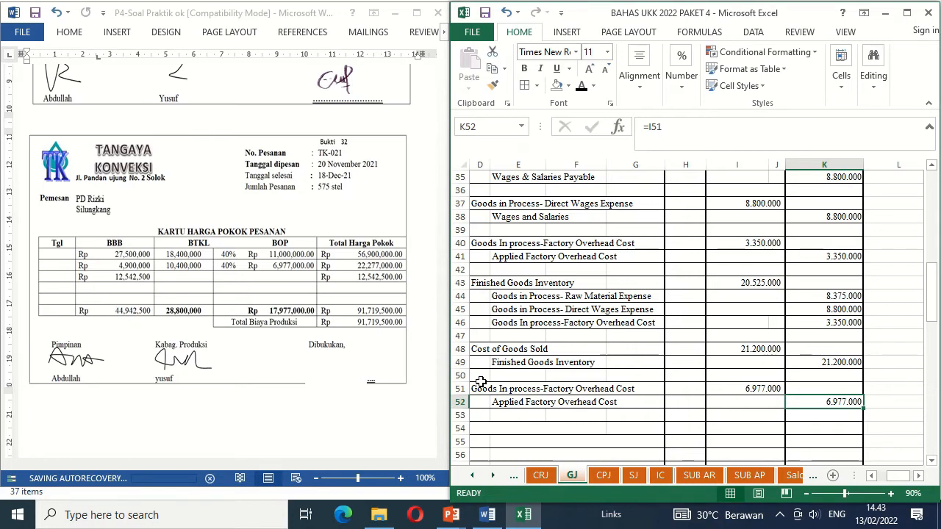
Apply black font to Finished Goods Inventory in row 54 and the three Goods in Process credit accounts in rows 55-57.
{"action": "key", "text": "Left"}
{"action": "key", "text": "Left"}
{"action": "key", "text": "Left"}
{"action": "key", "text": "Left"}
{"action": "key", "text": "Left"}
{"action": "key", "text": "Left"}
{"action": "key", "text": "Left"}
{"action": "key", "text": "Left"}
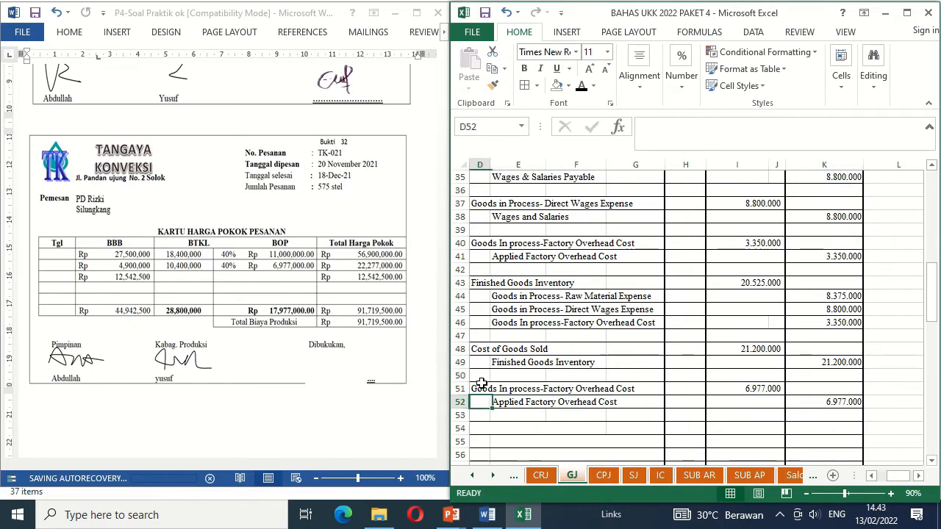
{"action": "key", "text": "Down"}
{"action": "key", "text": "Down"}
{"action": "key", "text": "Right"}
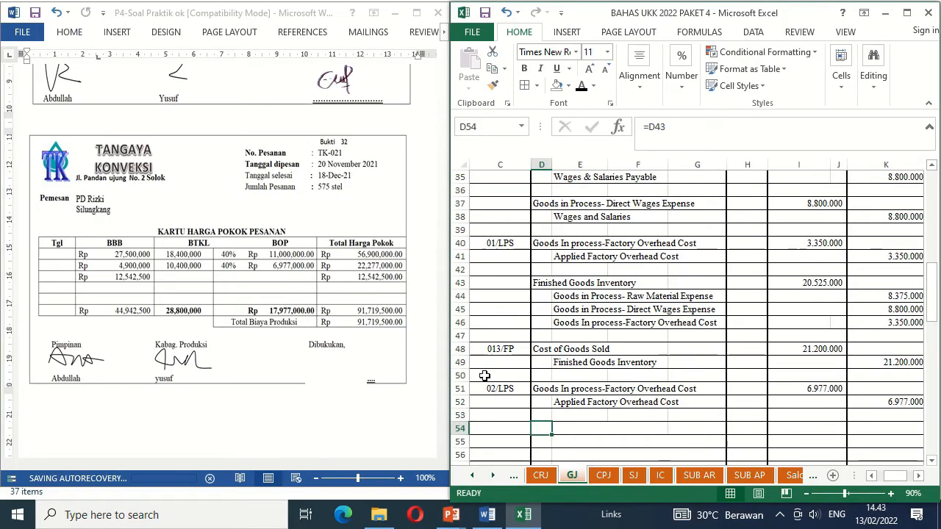
{"action": "left_click", "coordinate": [580, 86]}
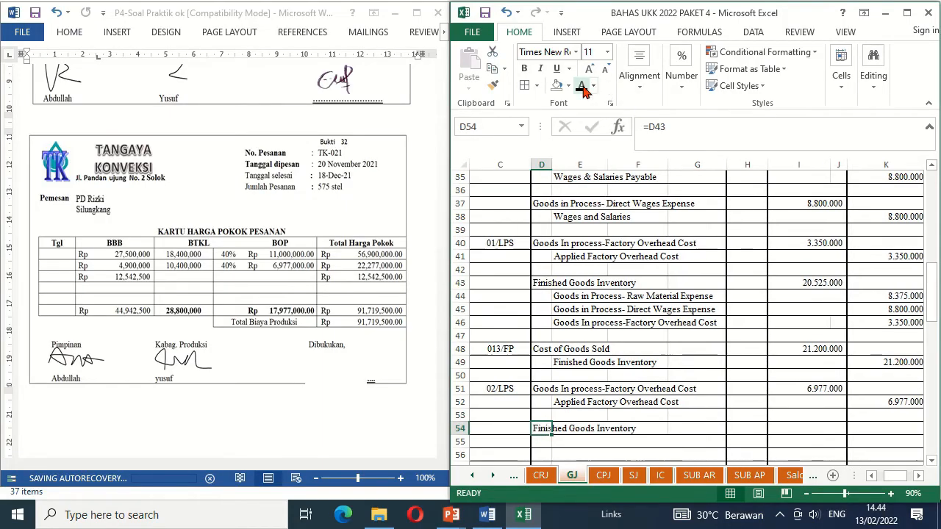
{"action": "key", "text": "Down"}
{"action": "key", "text": "Right"}
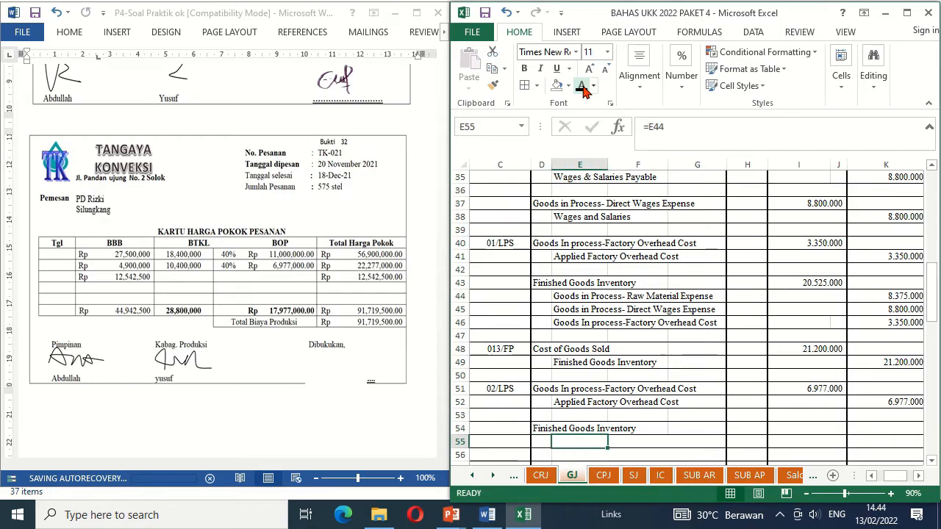
{"action": "key", "text": "shift+Down"}
{"action": "key", "text": "shift+Down"}
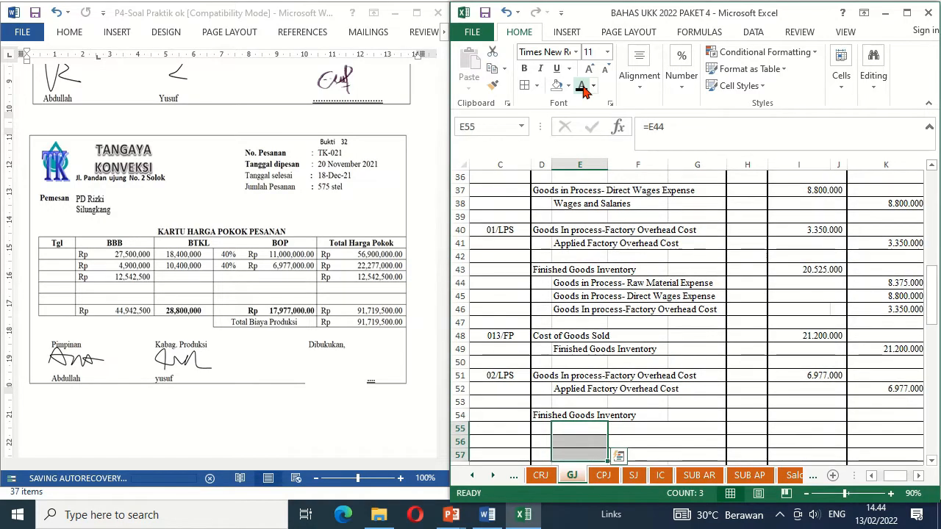
{"action": "left_click", "coordinate": [581, 87]}
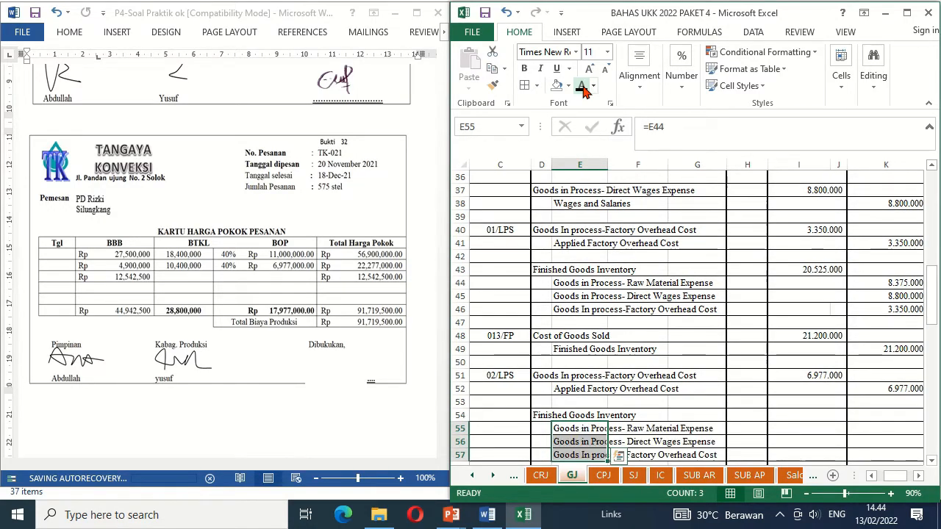
{"action": "left_click", "coordinate": [685, 456]}
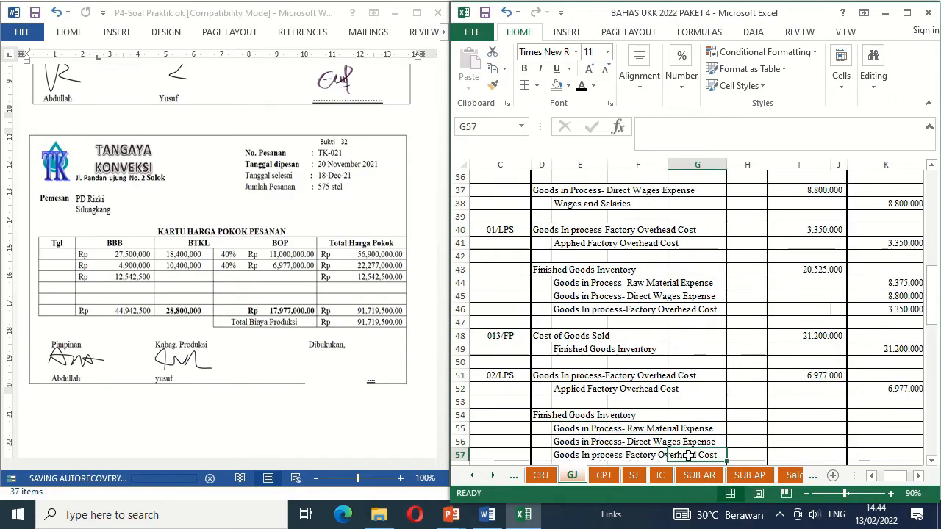
Apply black font to the 91.719.500 debit in row 54 and the 44.942.500, 28.800.000 and 17.977.000 credits in rows 55-57.
{"action": "left_click", "coordinate": [808, 413]}
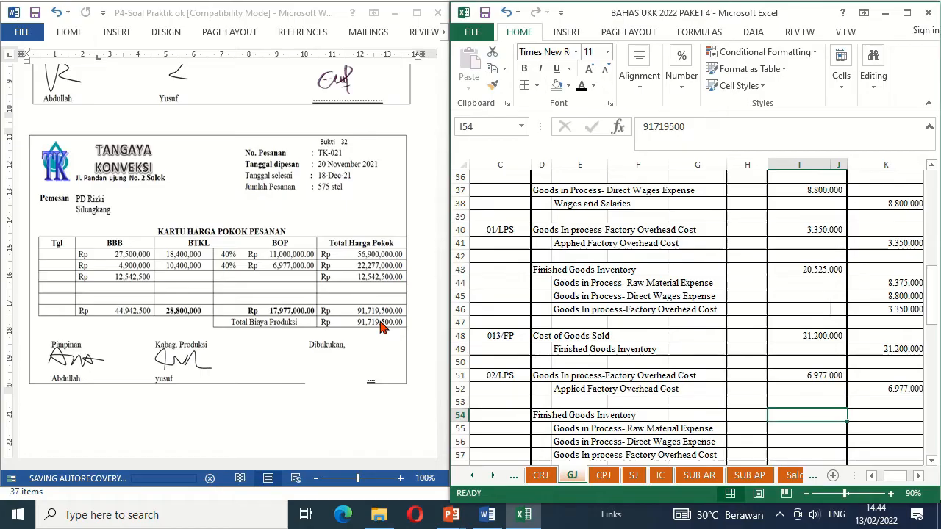
{"action": "left_click", "coordinate": [580, 87]}
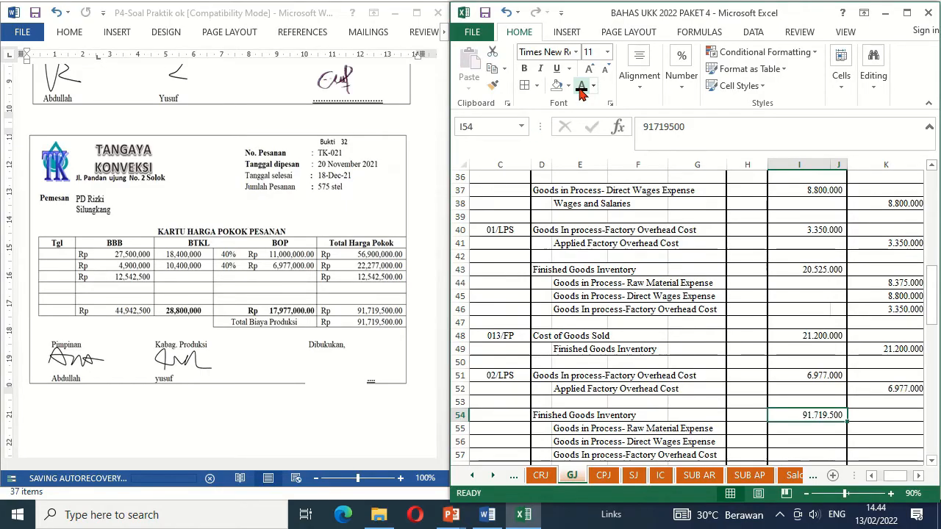
{"action": "key", "text": "Right"}
{"action": "key", "text": "Down"}
{"action": "key", "text": "shift+Down"}
{"action": "key", "text": "shift+Down"}
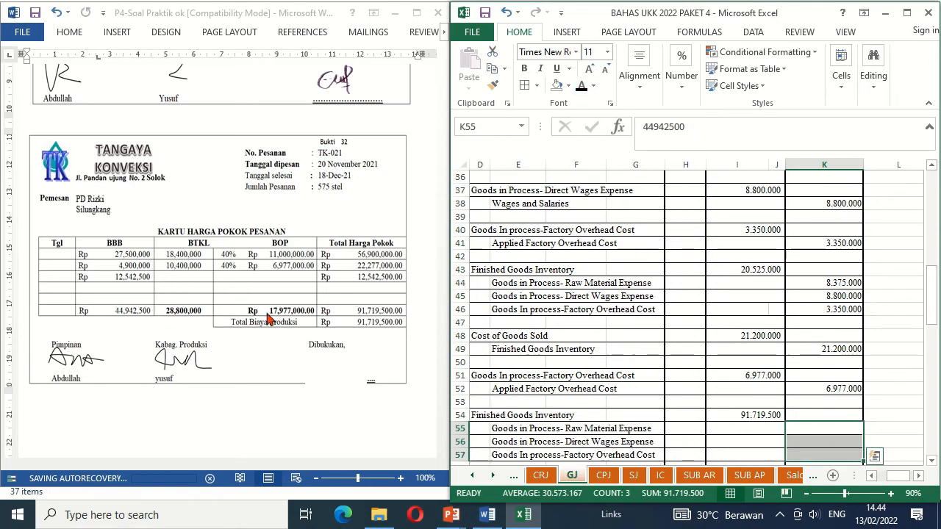
{"action": "left_click", "coordinate": [581, 86]}
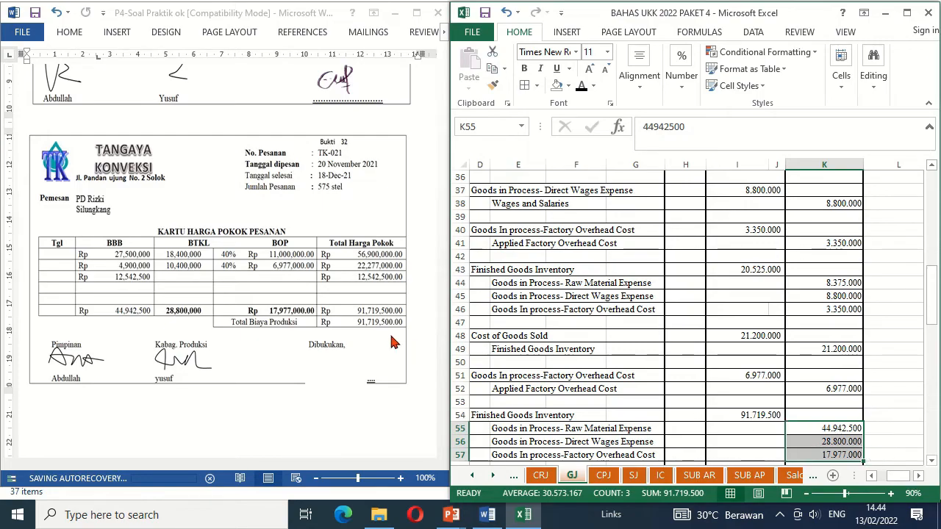
{"action": "left_click", "coordinate": [607, 429]}
{"action": "key", "text": "Down"}
{"action": "key", "text": "Down"}
{"action": "key", "text": "Down"}
{"action": "key", "text": "Down"}
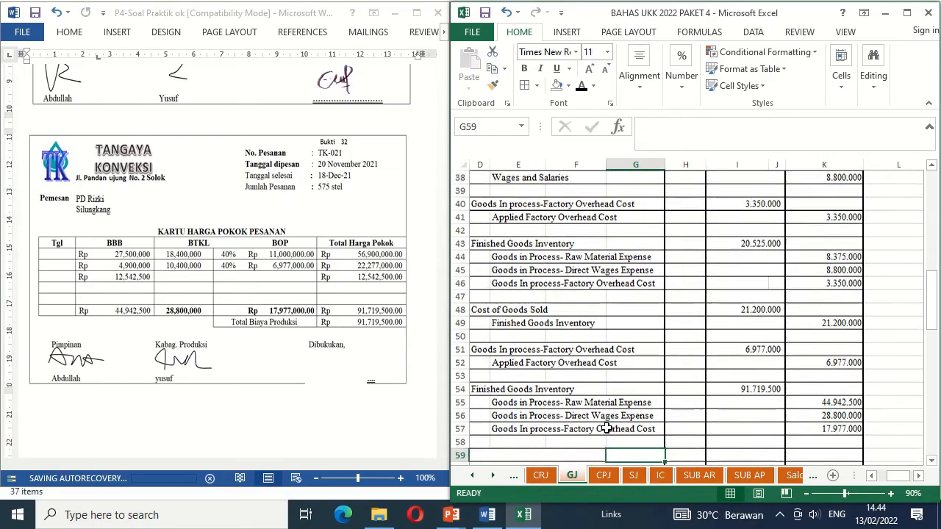
{"action": "key", "text": "Up"}
{"action": "key", "text": "Up"}
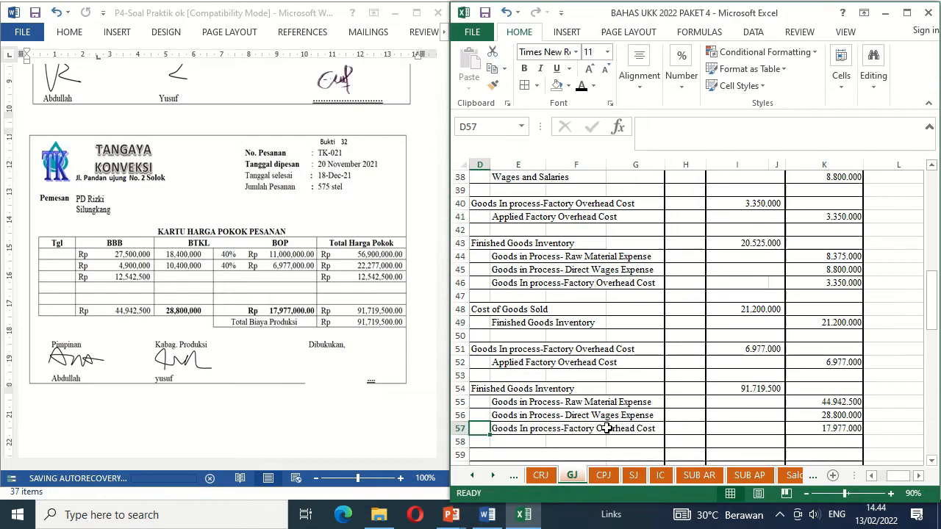
{"action": "left_click", "coordinate": [609, 428]}
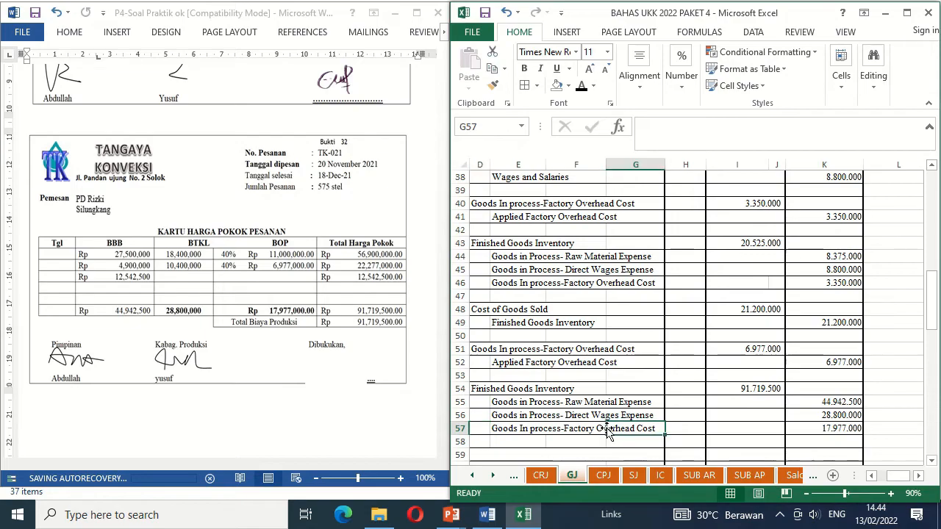
Switch to the Word document and delete the blank shape covering the Dibukukan signature on Bukti 32.
{"action": "left_click", "coordinate": [372, 393]}
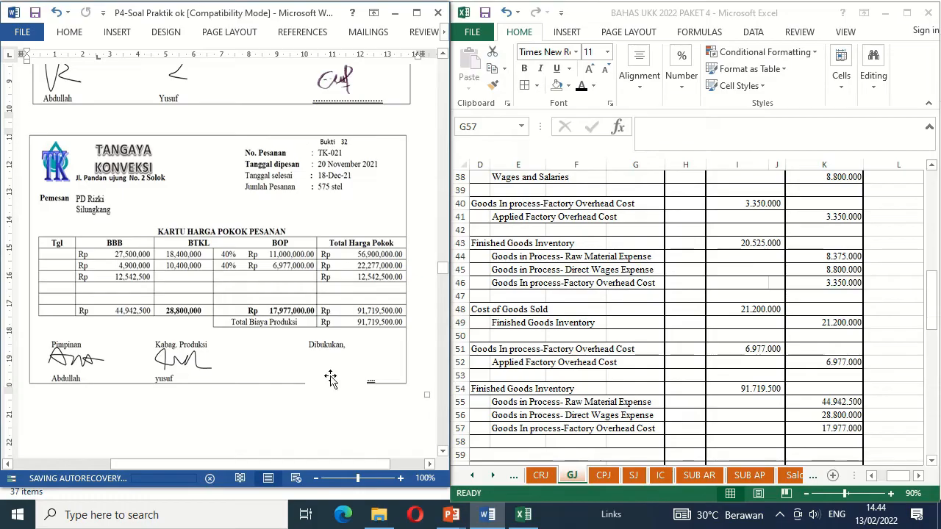
{"action": "double_click", "coordinate": [494, 376]}
{"action": "left_click", "coordinate": [339, 362]}
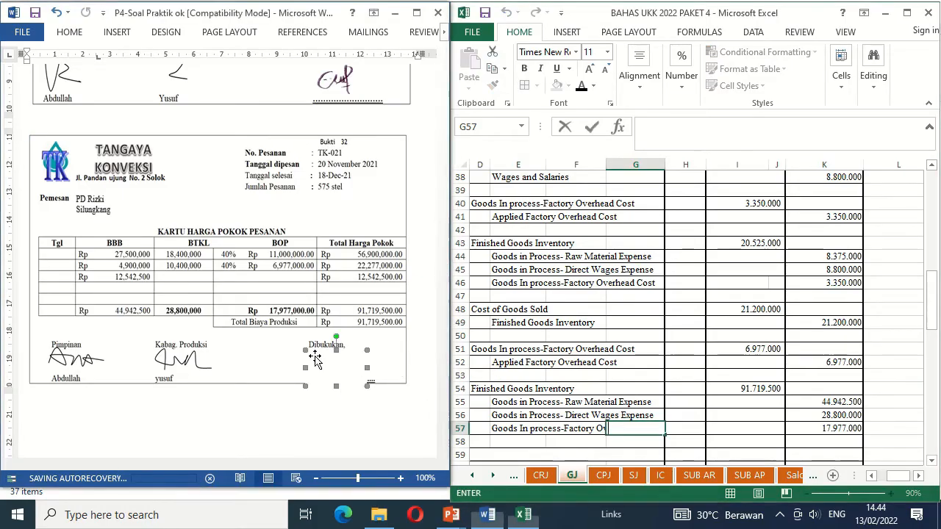
{"action": "key", "text": "ctrl+v"}
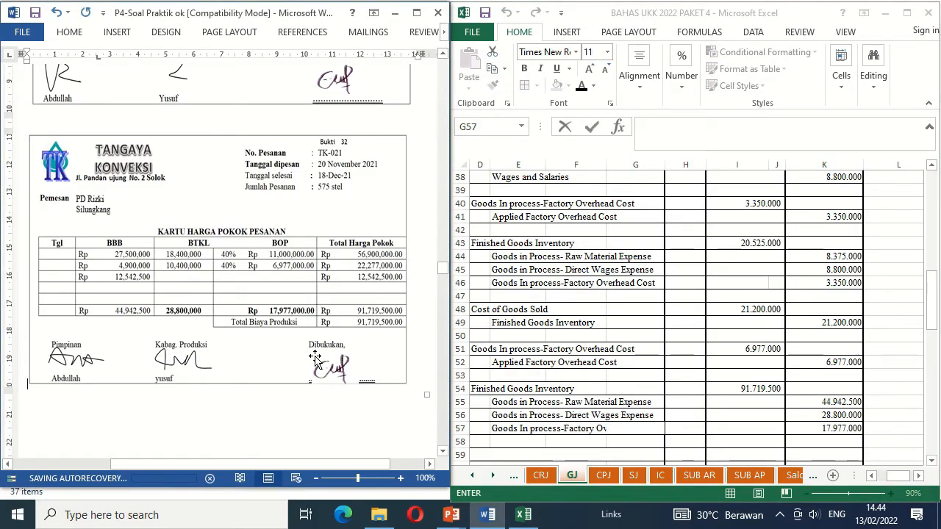
Delete the blank shape covering the Bag. Produksi signature on the Bukti 33 production order.
{"action": "left_click", "coordinate": [443, 453]}
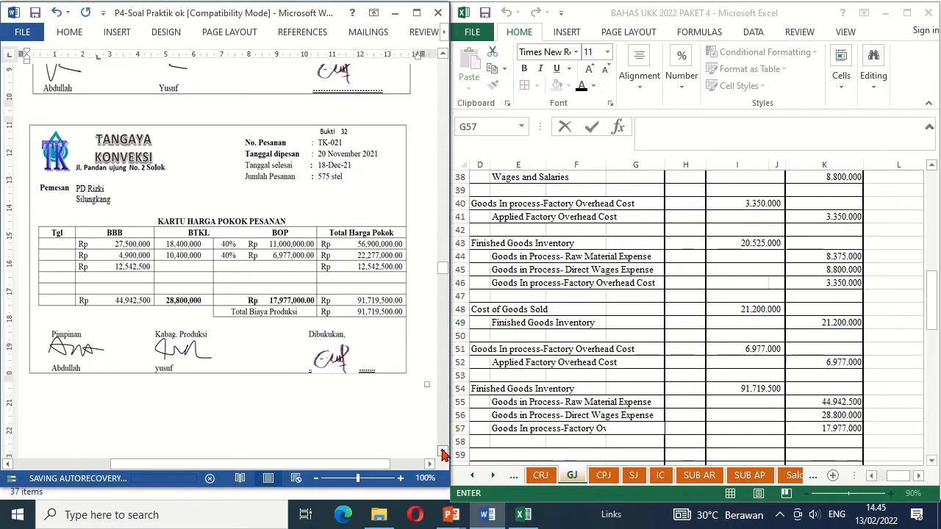
{"action": "scroll", "coordinate": [443, 453], "scroll_direction": "down", "scroll_amount": 10}
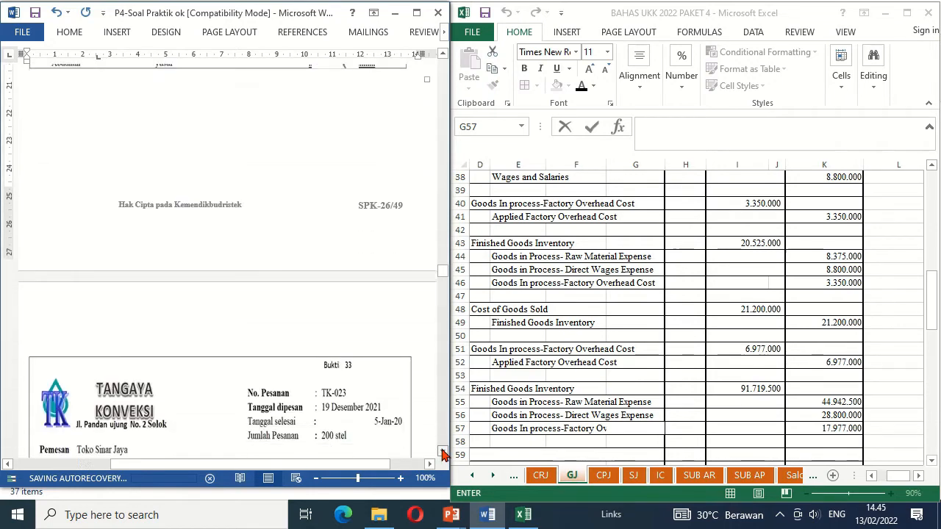
{"action": "scroll", "coordinate": [444, 452], "scroll_direction": "down", "scroll_amount": 5}
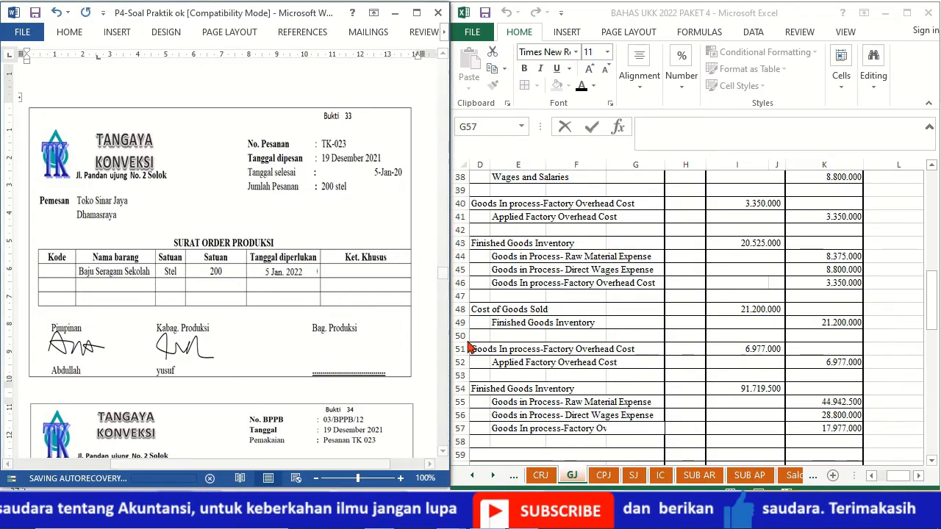
{"action": "left_click", "coordinate": [354, 357]}
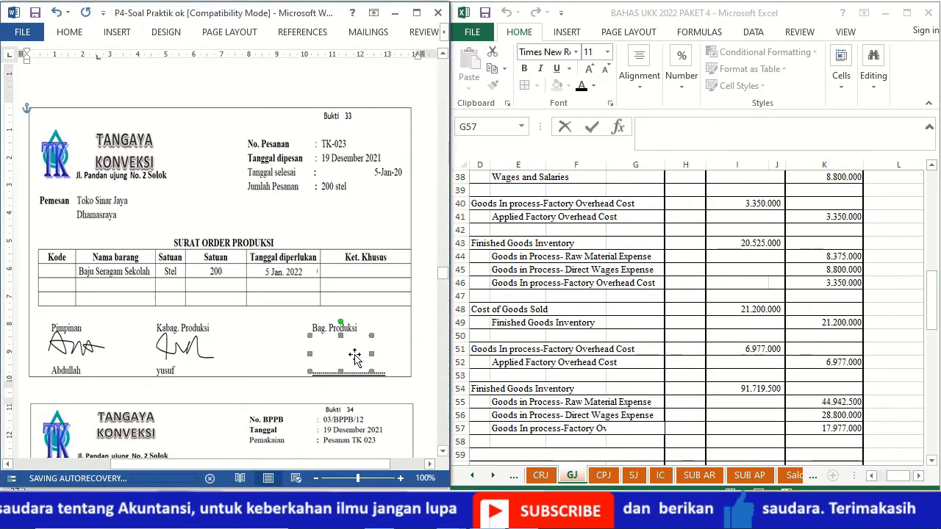
{"action": "key", "text": "Delete"}
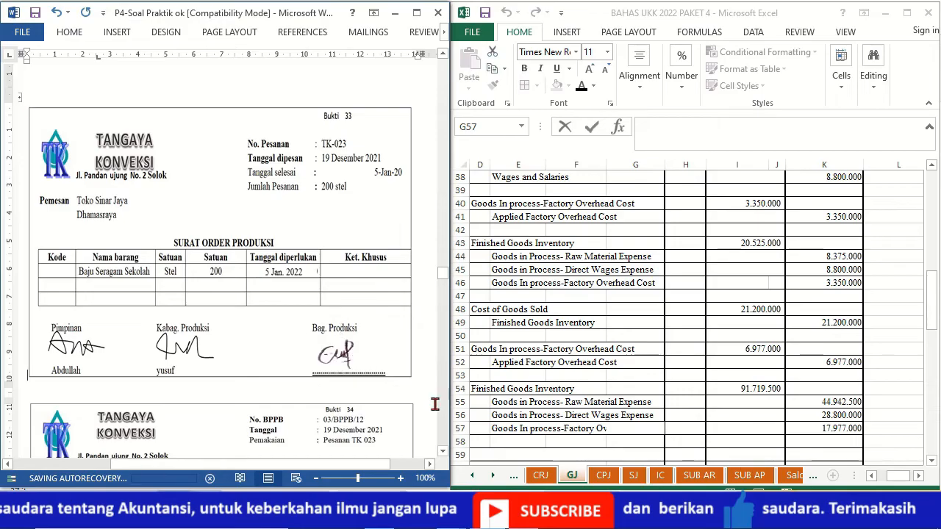
With Bukti 34 in view, enter day 19 in row 59 of the Excel general journal and make evidence number 03/BPPB/12 visible beside it.
{"action": "left_click", "coordinate": [443, 452]}
{"action": "scroll", "coordinate": [446, 455], "scroll_direction": "down", "scroll_amount": 8}
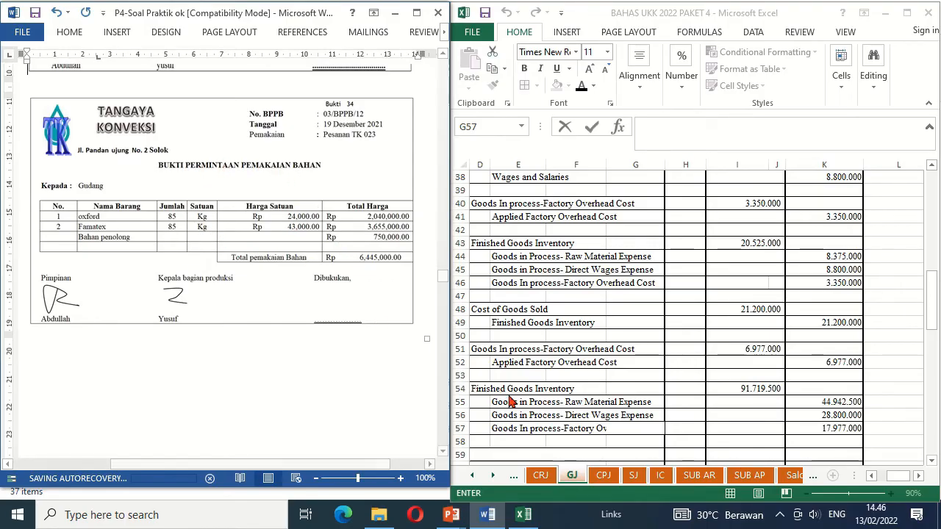
{"action": "left_click", "coordinate": [485, 401]}
{"action": "left_click", "coordinate": [512, 400]}
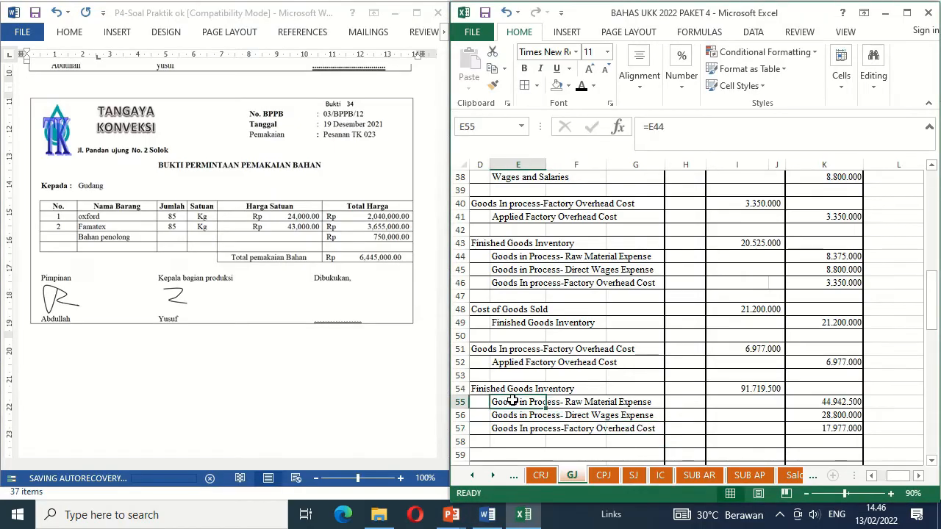
{"action": "key", "text": "Down"}
{"action": "key", "text": "Down"}
{"action": "key", "text": "Down"}
{"action": "key", "text": "Down"}
{"action": "key", "text": "Down"}
{"action": "key", "text": "Down"}
{"action": "key", "text": "Left"}
{"action": "key", "text": "Left"}
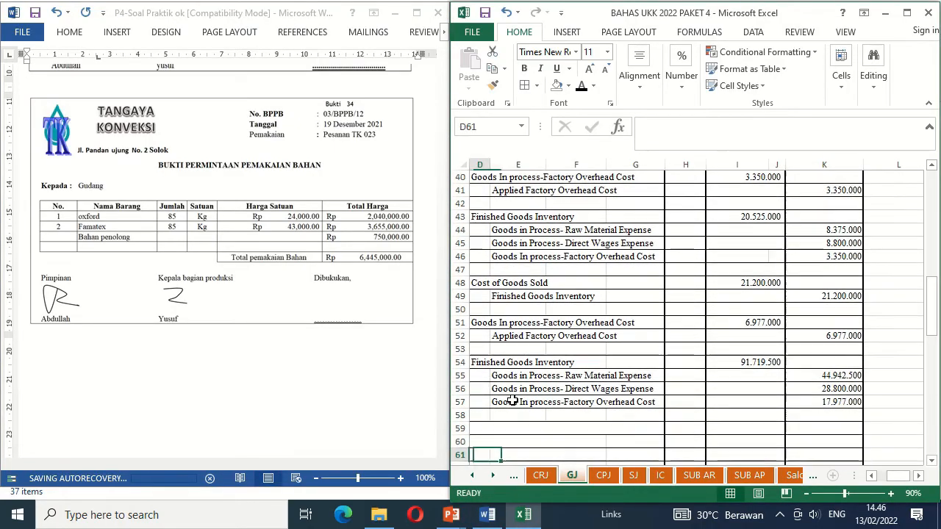
{"action": "scroll", "coordinate": [513, 400], "scroll_direction": "down", "scroll_amount": 1}
{"action": "key", "text": "Up"}
{"action": "key", "text": "Up"}
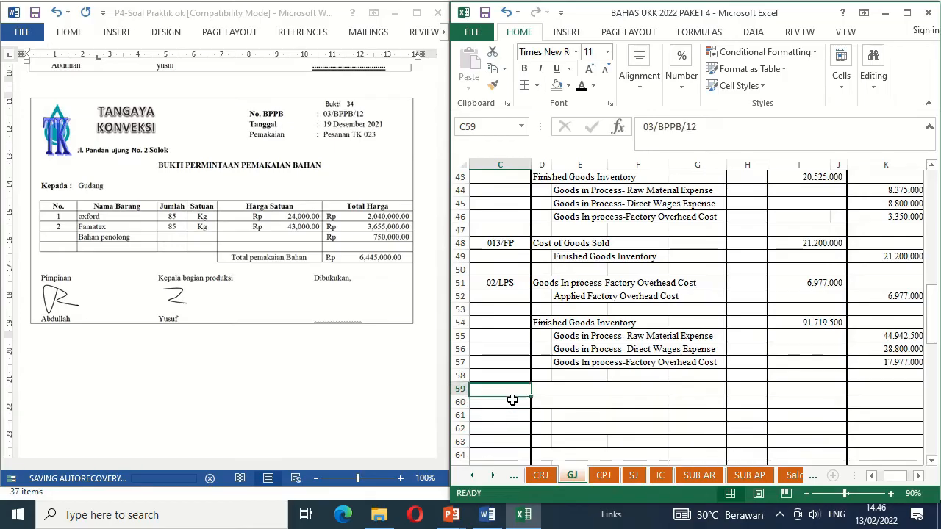
{"action": "key", "text": "Left"}
{"action": "type", "text": "19"}
{"action": "key", "text": "ctrl+Return"}
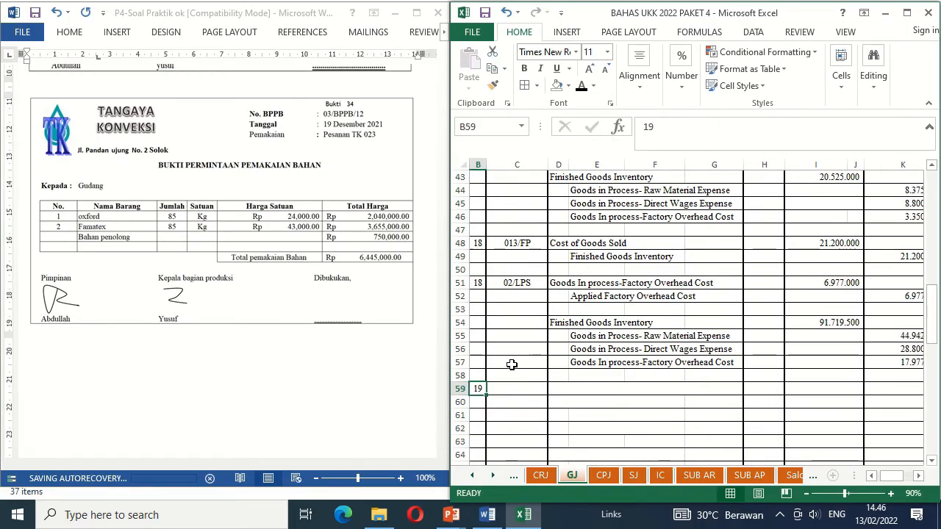
{"action": "left_click", "coordinate": [492, 388]}
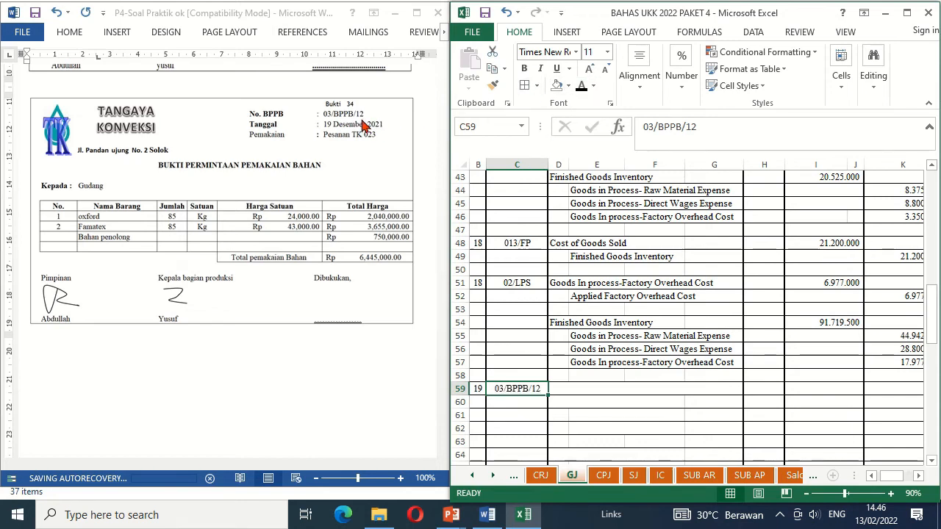
Reveal the debit accounts Goods in Process- Raw Material Expense and Actual Factory Overhead Cost in D59:D60 by applying the black font colour.
{"action": "key", "text": "Right"}
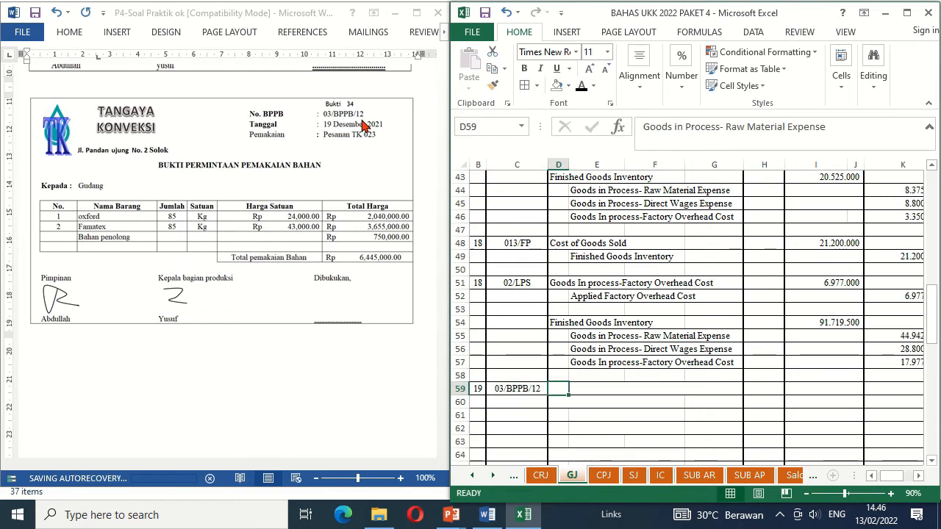
{"action": "key", "text": "shift+Down"}
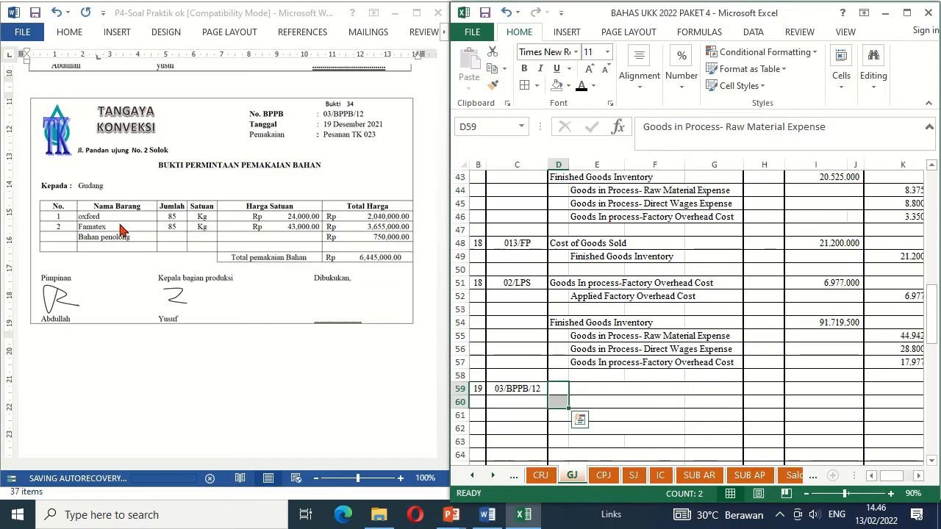
{"action": "left_click", "coordinate": [582, 86]}
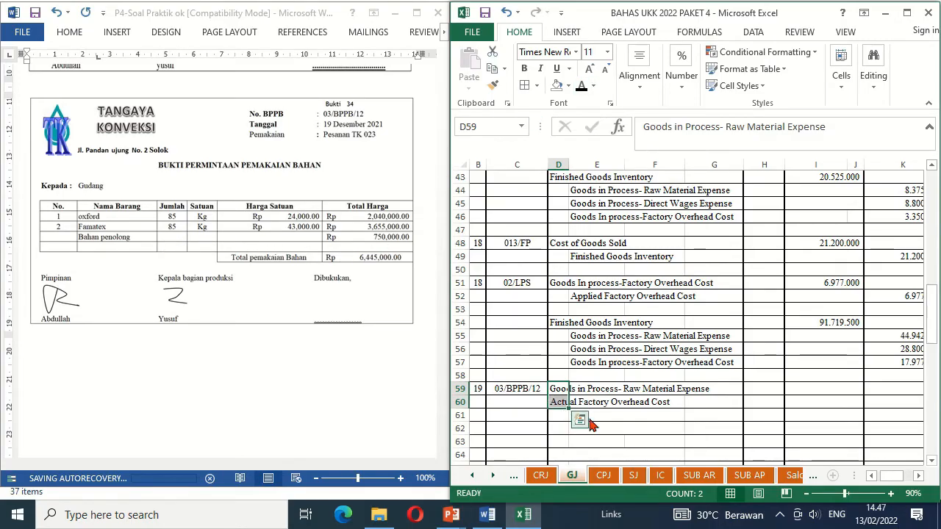
{"action": "left_click", "coordinate": [627, 422]}
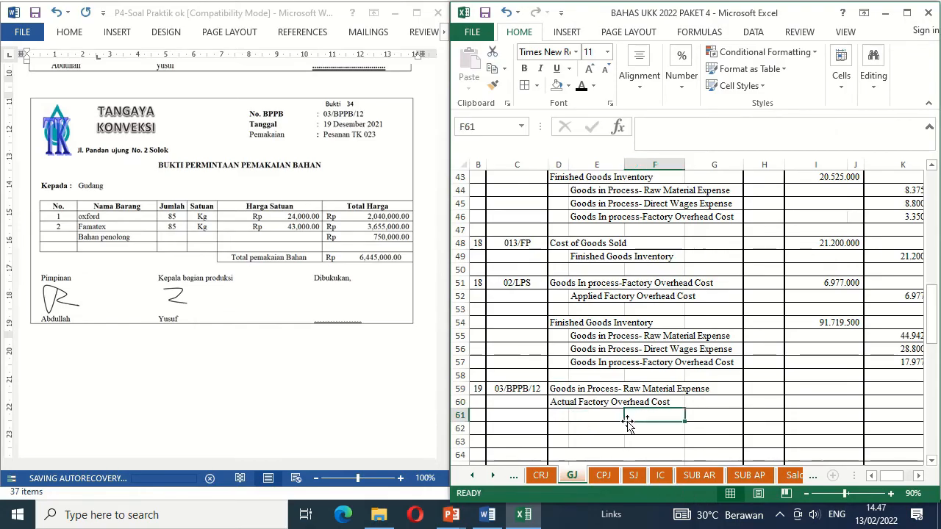
Reveal the credit accounts Raw Material Inventory and Component Inventory in E61:E62 by applying the black font colour.
{"action": "left_click", "coordinate": [584, 415]}
{"action": "key", "text": "shift+Down"}
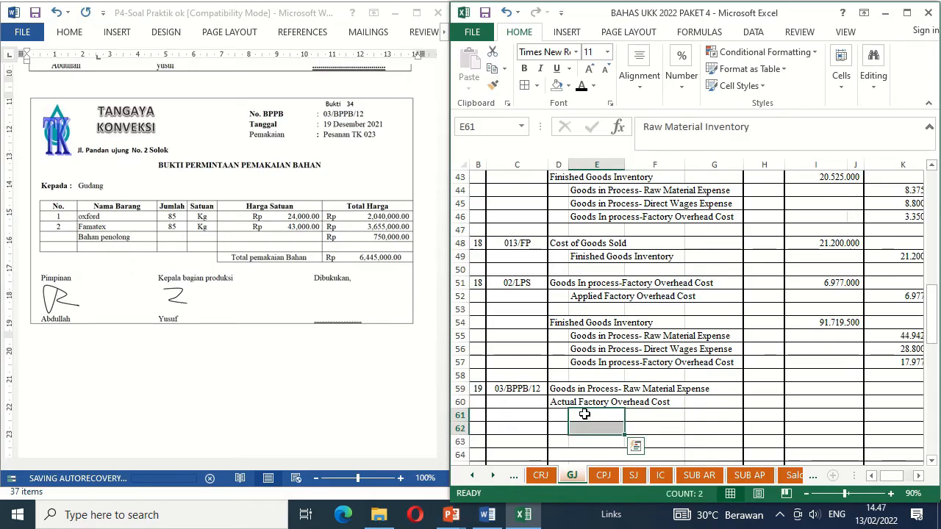
{"action": "left_click", "coordinate": [581, 88]}
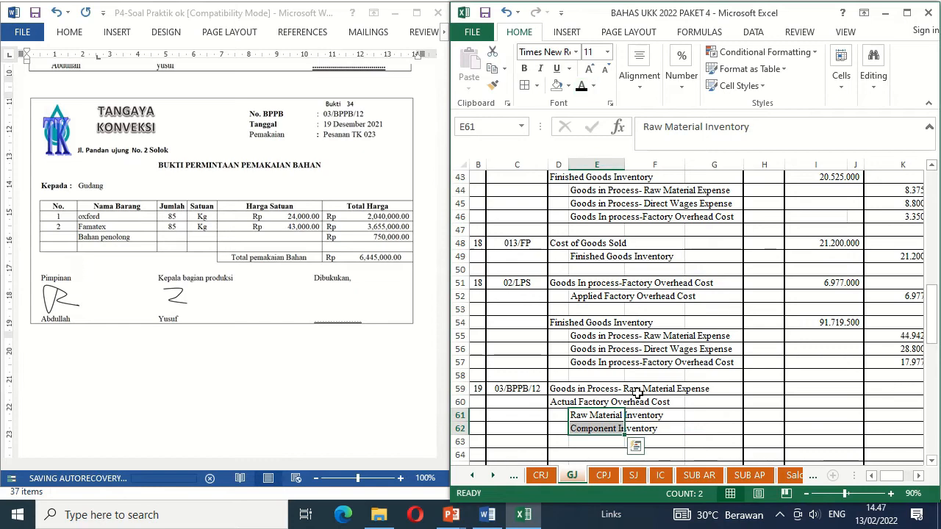
{"action": "left_click", "coordinate": [671, 427]}
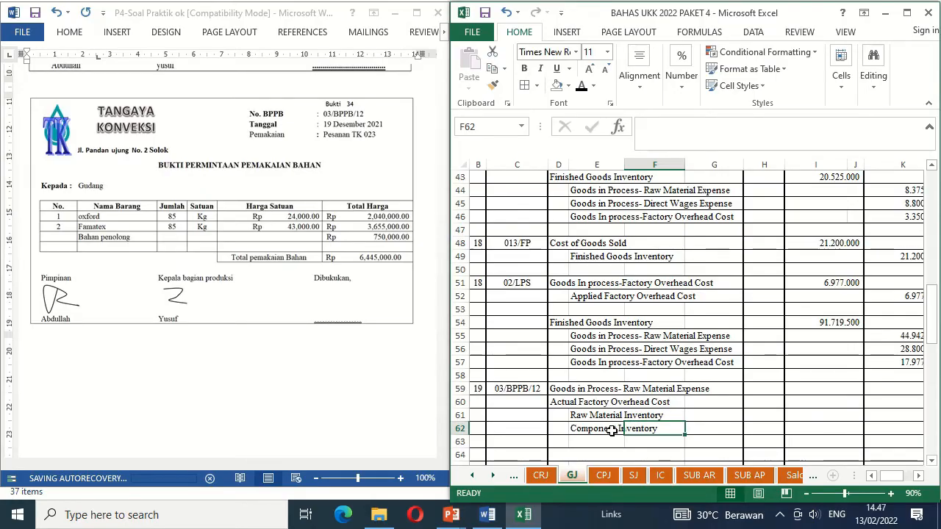
Reveal the debit amounts 5.695.000 in I59 and 750.000 in I60 by applying the black font colour.
{"action": "left_click", "coordinate": [808, 396]}
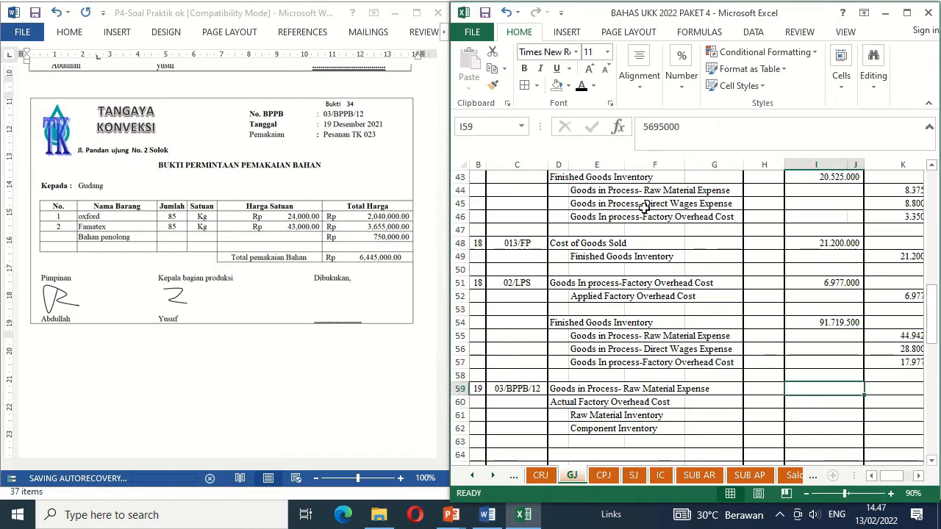
{"action": "left_click", "coordinate": [581, 87]}
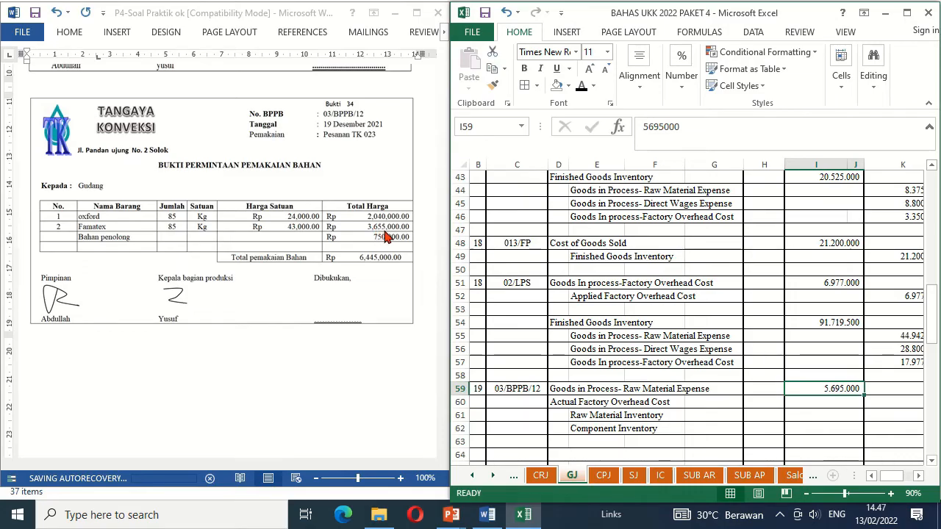
{"action": "left_click", "coordinate": [799, 401]}
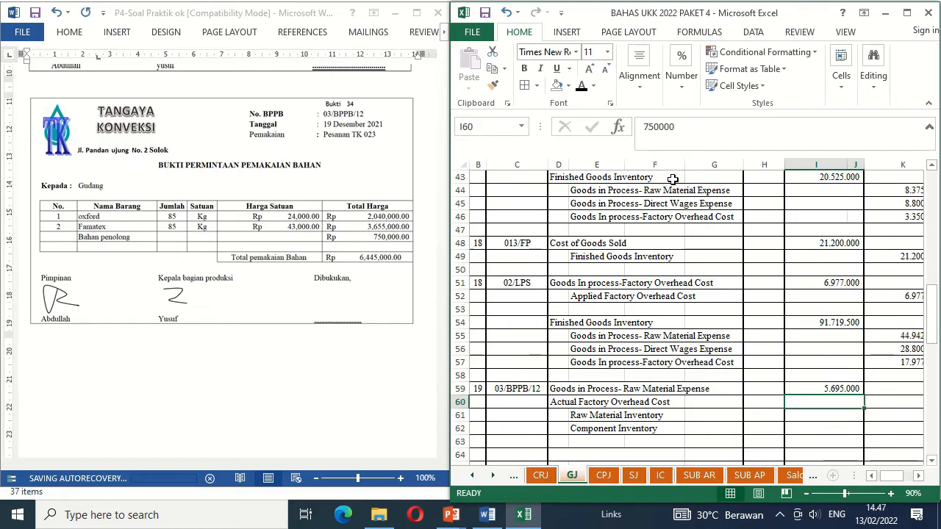
{"action": "left_click", "coordinate": [583, 87]}
Reveal the credit amounts 5.695.000 and 750.000 in K61:K62 by applying the black font colour.
{"action": "key", "text": "Right"}
{"action": "key", "text": "Down"}
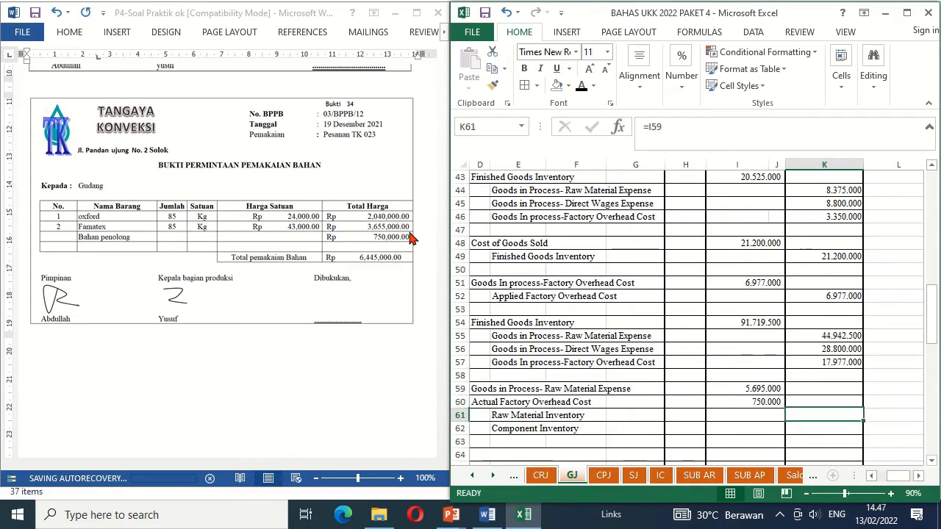
{"action": "key", "text": "shift+Down"}
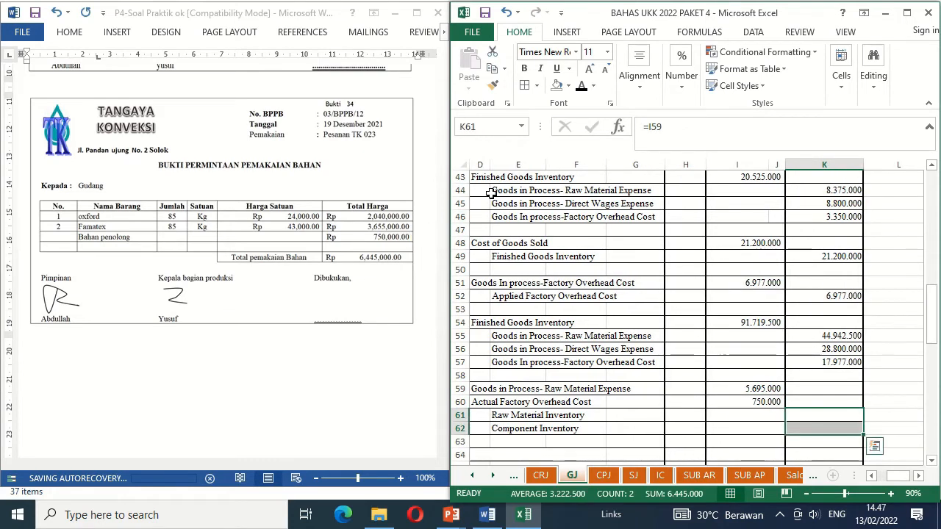
{"action": "left_click", "coordinate": [580, 89]}
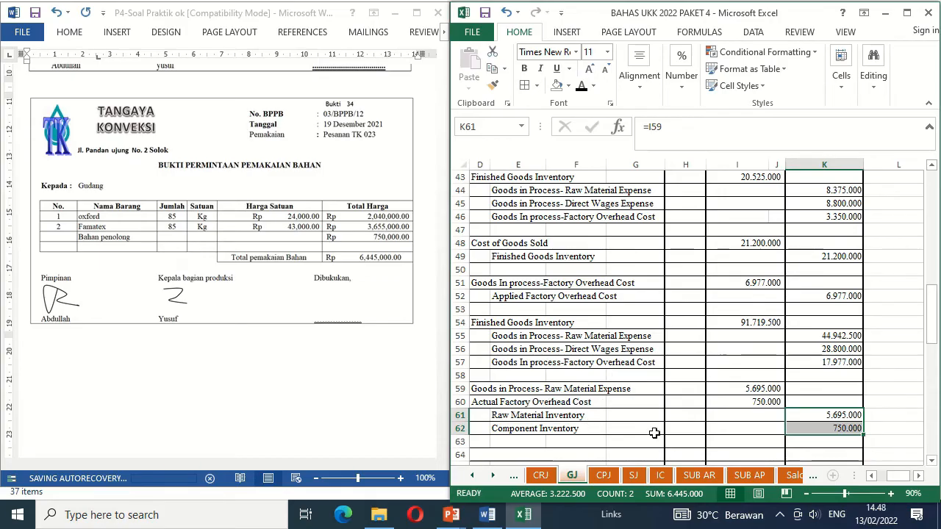
{"action": "left_click", "coordinate": [715, 441]}
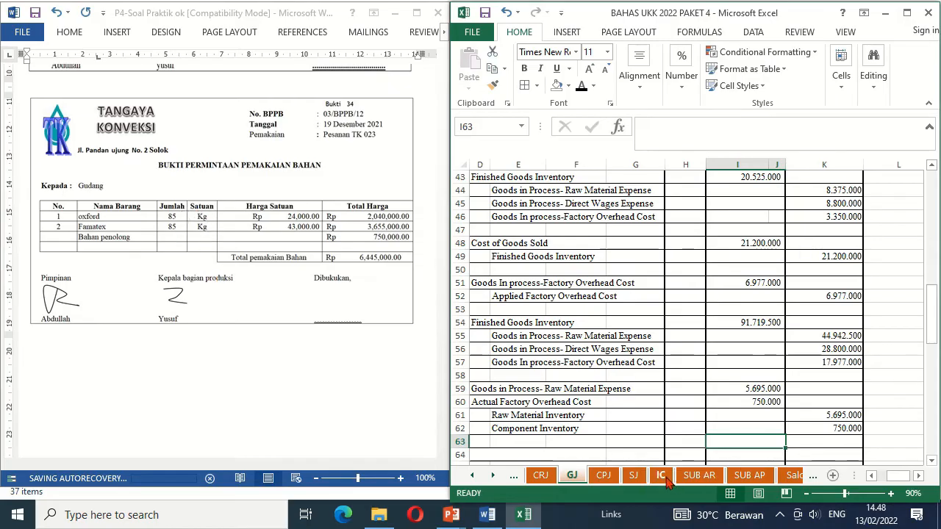
On the IC sheet, reveal day 19 and evidence 03/BPPB/12 in row 34 of the OXFORD inventory card with the black font colour.
{"action": "left_click", "coordinate": [662, 476]}
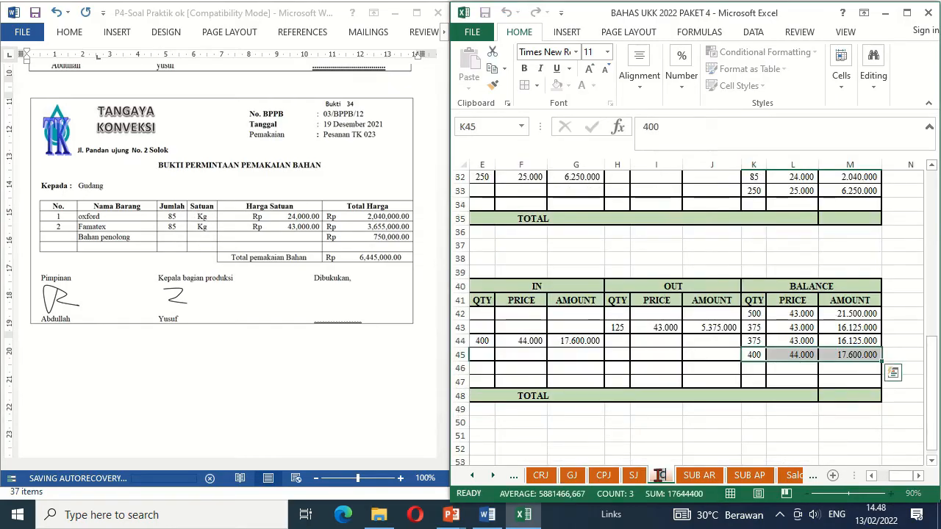
{"action": "left_click", "coordinate": [566, 381]}
{"action": "key", "text": "Left"}
{"action": "key", "text": "Left"}
{"action": "key", "text": "Left"}
{"action": "key", "text": "Left"}
{"action": "key", "text": "Left"}
{"action": "key", "text": "Left"}
{"action": "key", "text": "Up"}
{"action": "key", "text": "Up"}
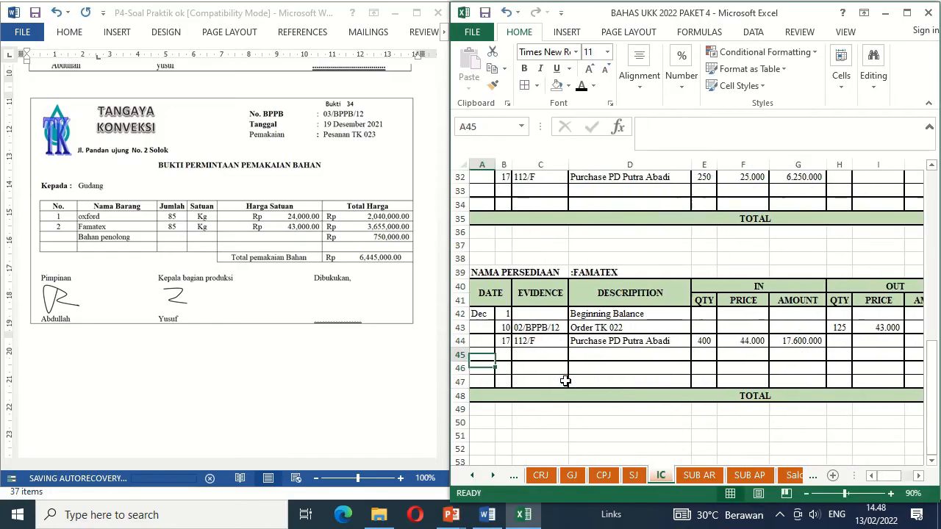
{"action": "key", "text": "Up"}
{"action": "key", "text": "Up"}
{"action": "key", "text": "Up"}
{"action": "key", "text": "Up"}
{"action": "key", "text": "Up"}
{"action": "key", "text": "Up"}
{"action": "key", "text": "Up"}
{"action": "key", "text": "Up"}
{"action": "key", "text": "Up"}
{"action": "key", "text": "Up"}
{"action": "key", "text": "Up"}
{"action": "key", "text": "Up"}
{"action": "key", "text": "Up"}
{"action": "key", "text": "Up"}
{"action": "key", "text": "Up"}
{"action": "key", "text": "Up"}
{"action": "key", "text": "Up"}
{"action": "key", "text": "Up"}
{"action": "key", "text": "Down"}
{"action": "key", "text": "Down"}
{"action": "key", "text": "Down"}
{"action": "key", "text": "Down"}
{"action": "key", "text": "Down"}
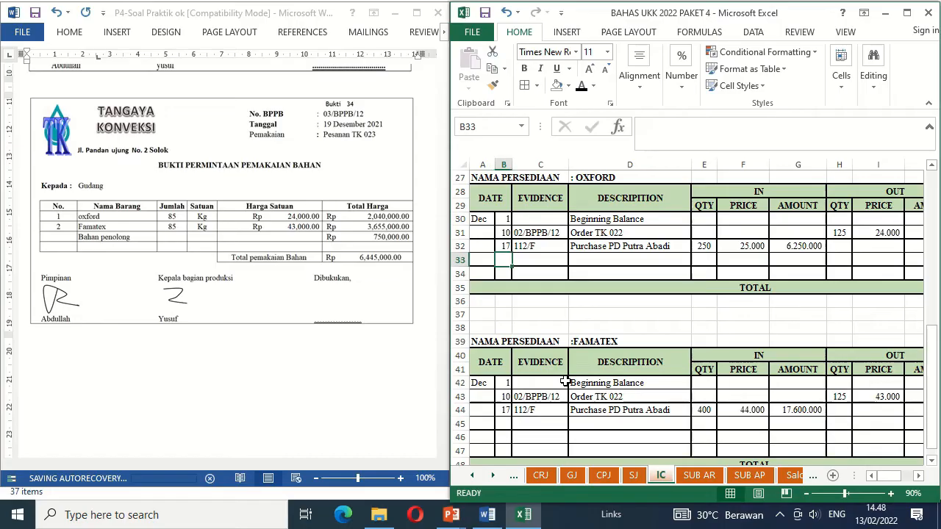
{"action": "key", "text": "Down"}
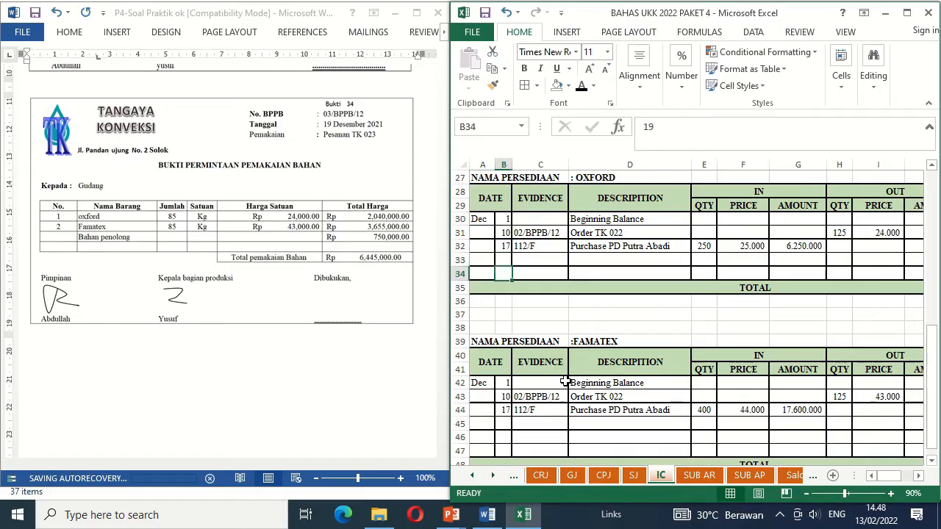
{"action": "left_click", "coordinate": [582, 93]}
{"action": "key", "text": "Right"}
{"action": "left_click", "coordinate": [581, 93]}
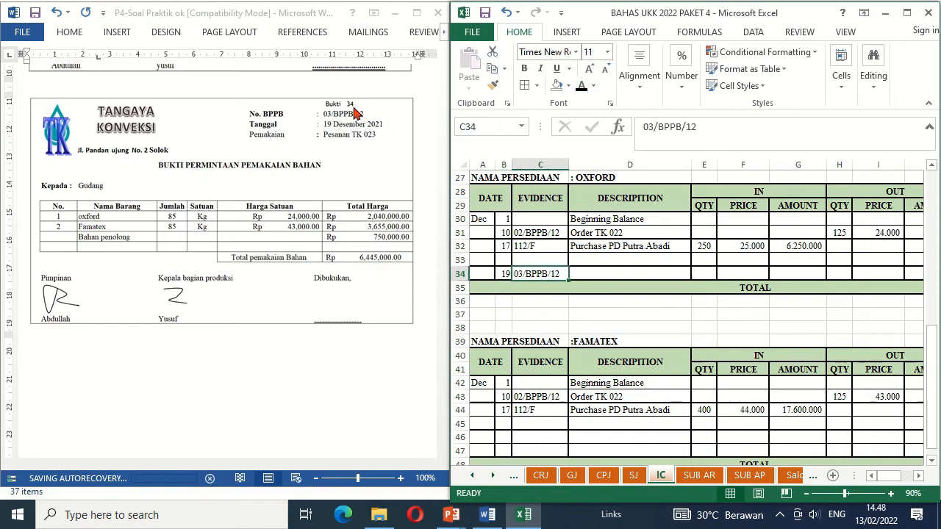
Reveal the order description in D34 and the OUT quantity 85 in H34 of the OXFORD card with the black font colour.
{"action": "key", "text": "Right"}
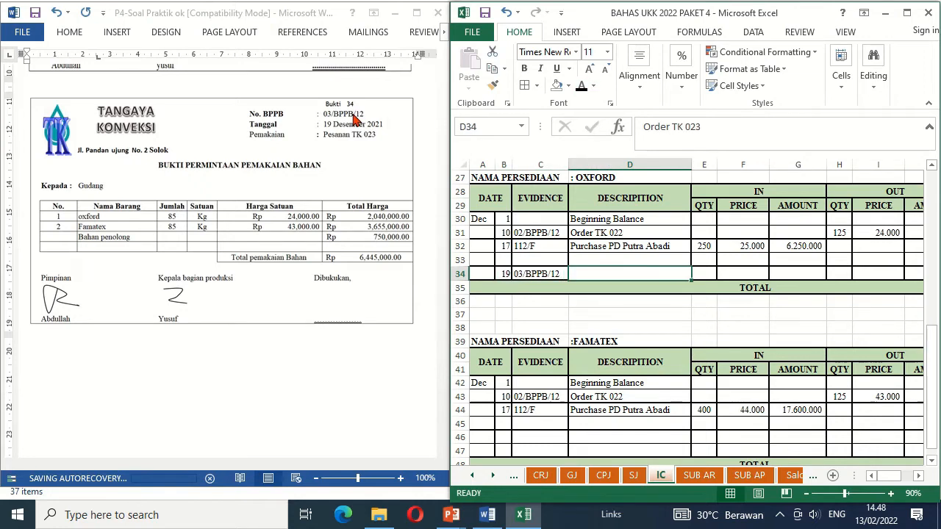
{"action": "left_click", "coordinate": [581, 86]}
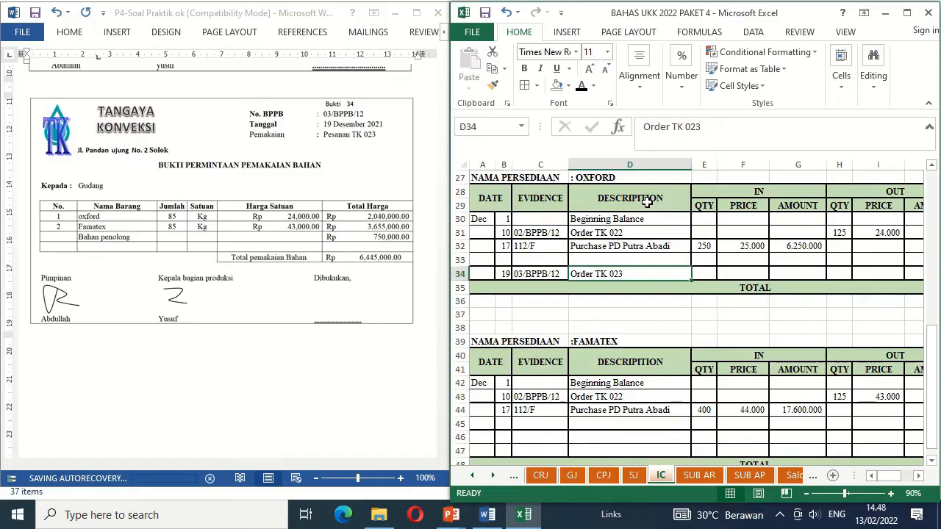
{"action": "key", "text": "Right"}
{"action": "key", "text": "Right"}
{"action": "key", "text": "Right"}
{"action": "key", "text": "Right"}
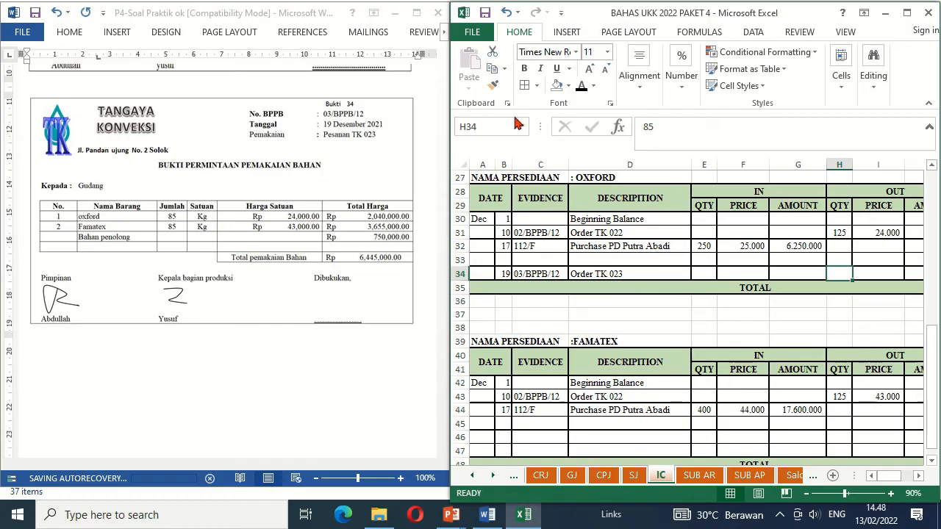
{"action": "left_click", "coordinate": [580, 85]}
Reveal the OUT price 24.000 in I34 and amount 2.040.000 in J34 of the OXFORD card with the black font colour.
{"action": "key", "text": "Right"}
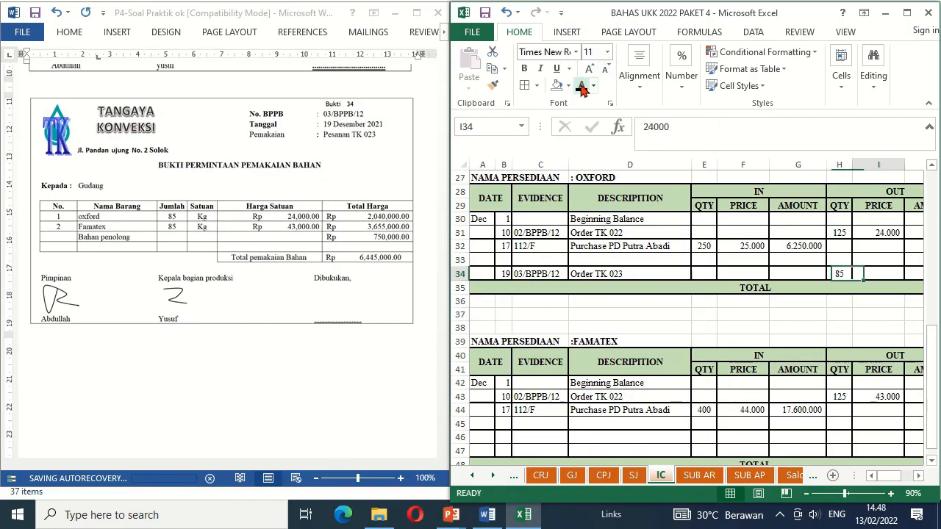
{"action": "key", "text": "Right"}
{"action": "key", "text": "Right"}
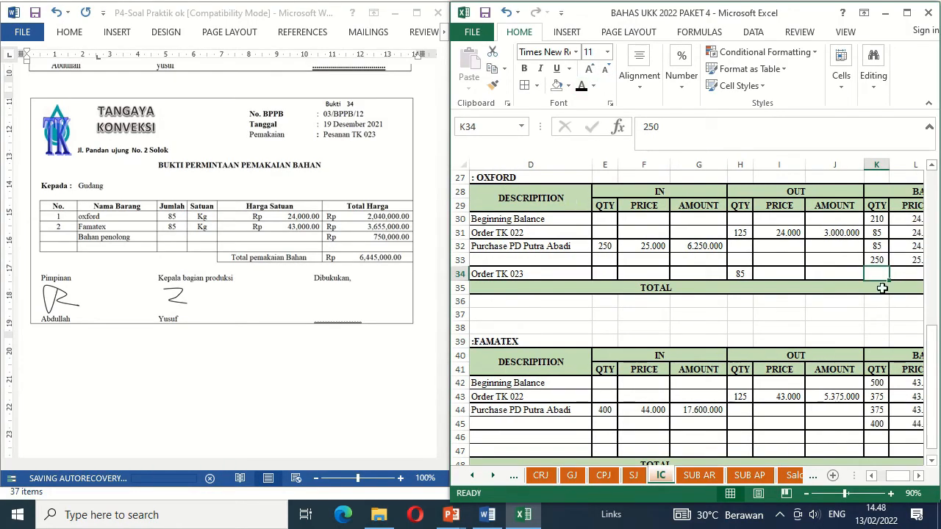
{"action": "left_click", "coordinate": [885, 244]}
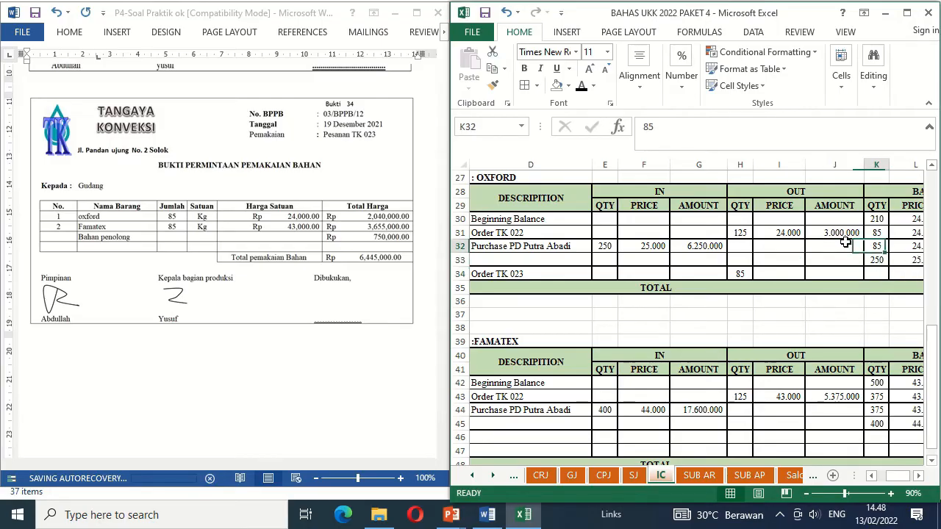
{"action": "key", "text": "Right"}
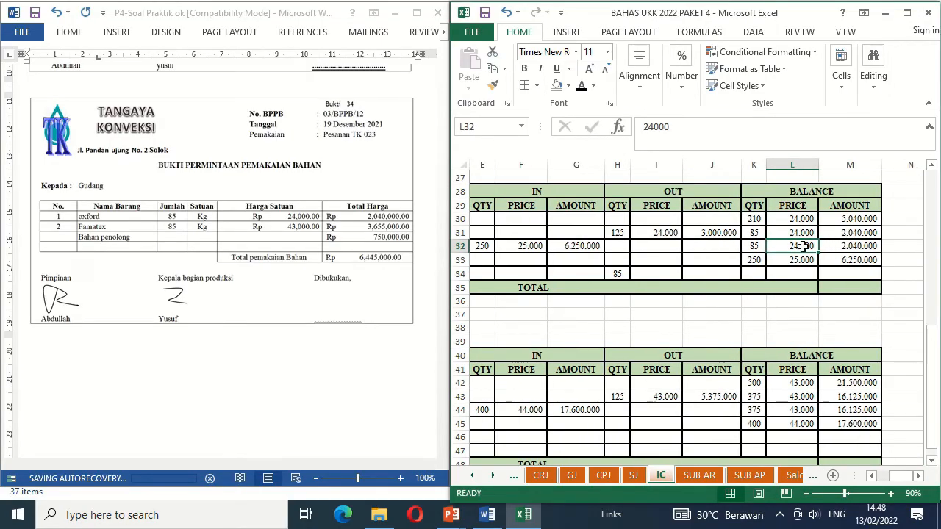
{"action": "left_click_drag", "start_coordinate": [802, 245], "coordinate": [656, 272]}
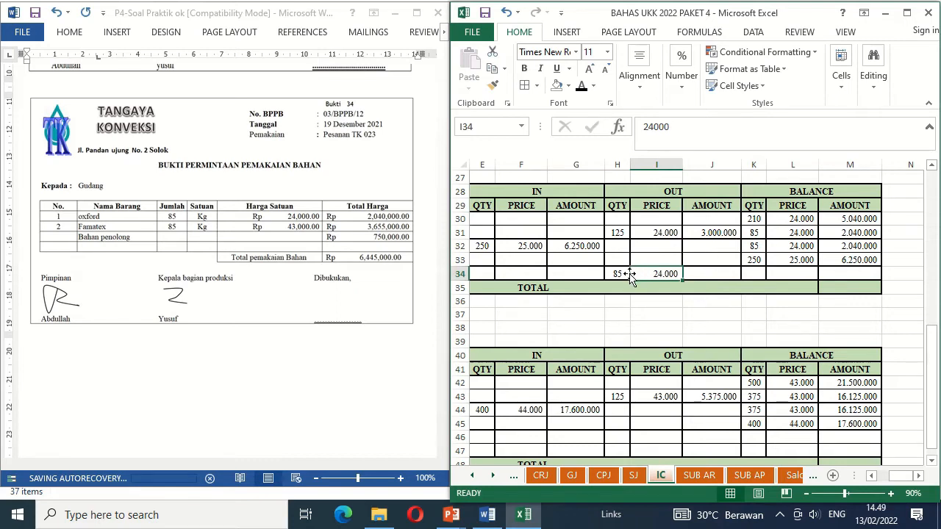
{"action": "left_click", "coordinate": [717, 269]}
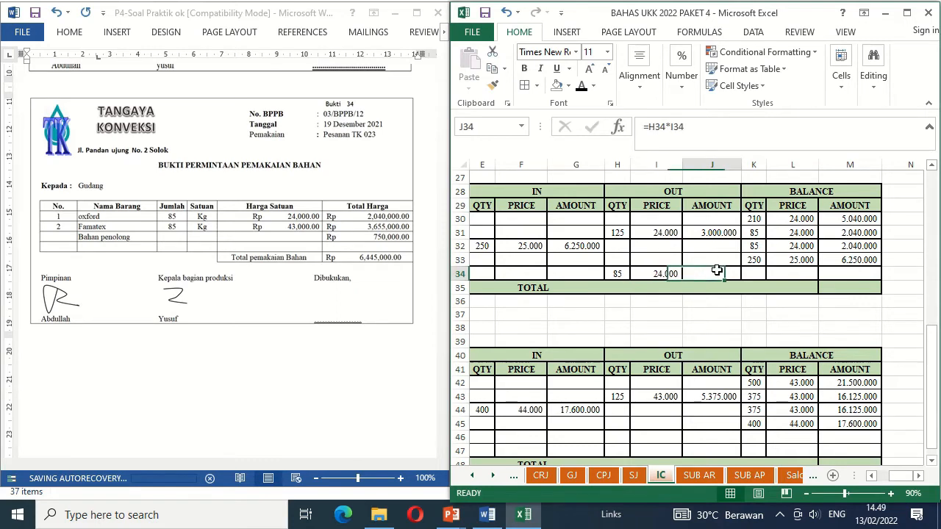
{"action": "left_click", "coordinate": [582, 87]}
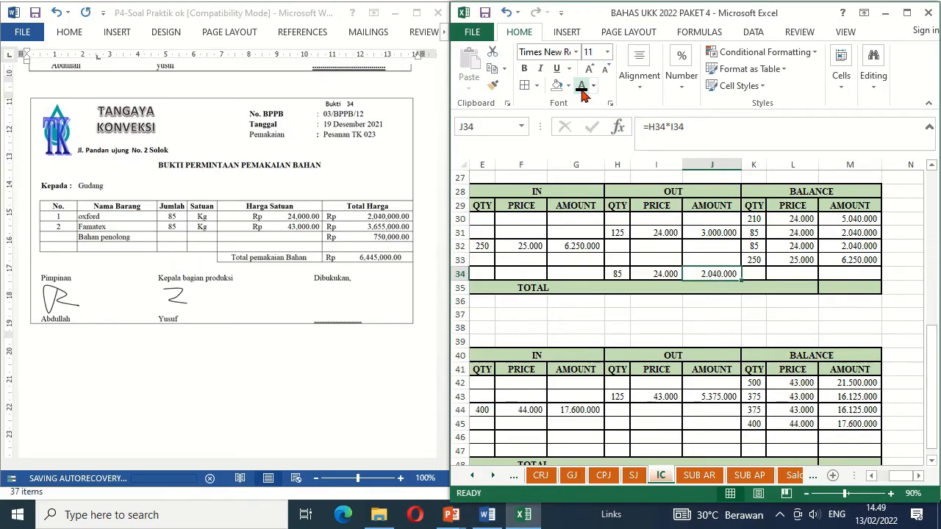
Reveal the OXFORD balance of 250 at 25.000, amount 6.250.000, in K34:M34 with the black font colour.
{"action": "left_click", "coordinate": [758, 274]}
{"action": "key", "text": "shift+Right"}
{"action": "key", "text": "shift+Right"}
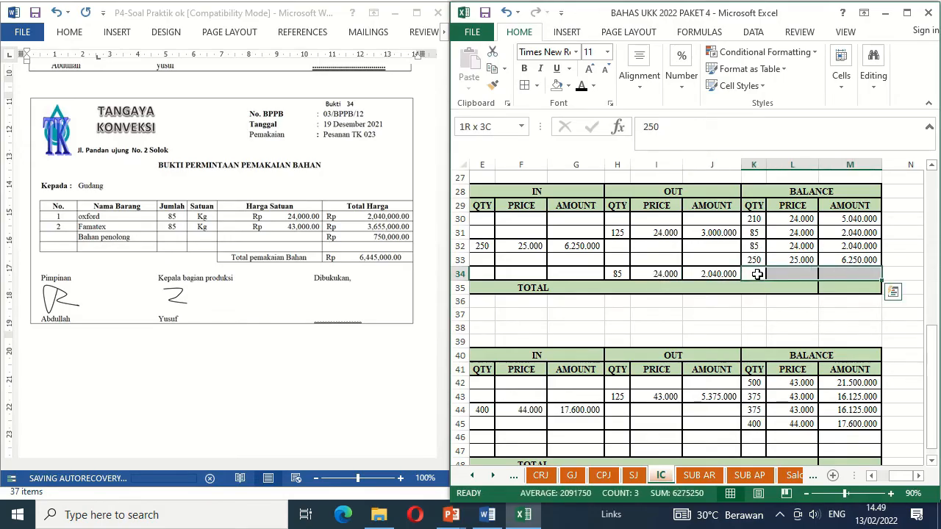
{"action": "left_click", "coordinate": [583, 86]}
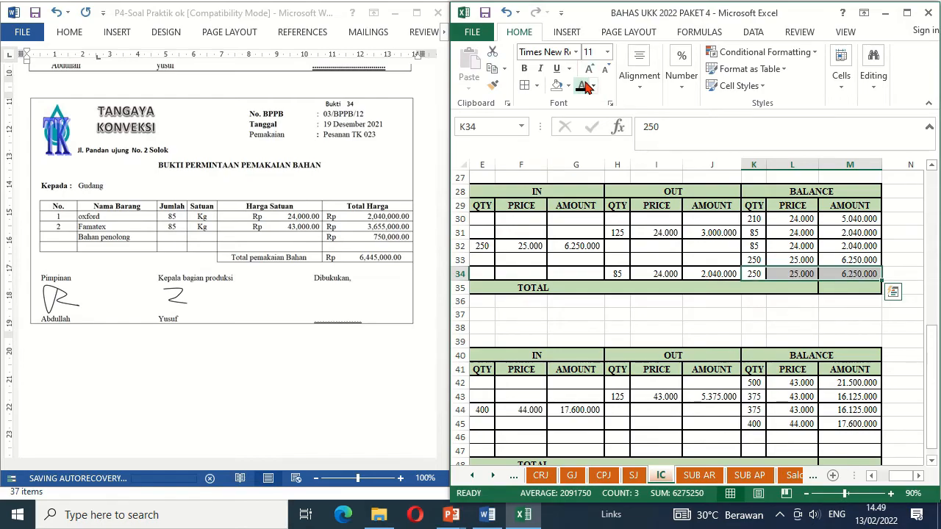
Reveal day 19, evidence 03/BPPB/12 and the order description in B46:D46 of the FAMATEX card with the black font colour.
{"action": "key", "text": "Left"}
{"action": "key", "text": "Left"}
{"action": "key", "text": "Left"}
{"action": "key", "text": "Left"}
{"action": "key", "text": "Left"}
{"action": "key", "text": "Left"}
{"action": "key", "text": "Left"}
{"action": "key", "text": "Left"}
{"action": "key", "text": "Left"}
{"action": "key", "text": "Left"}
{"action": "key", "text": "Down"}
{"action": "key", "text": "Down"}
{"action": "key", "text": "Down"}
{"action": "key", "text": "Down"}
{"action": "key", "text": "Down"}
{"action": "key", "text": "Down"}
{"action": "key", "text": "Down"}
{"action": "key", "text": "Down"}
{"action": "key", "text": "Down"}
{"action": "key", "text": "Down"}
{"action": "key", "text": "Down"}
{"action": "key", "text": "Down"}
{"action": "key", "text": "Down"}
{"action": "key", "text": "Down"}
{"action": "key", "text": "Down"}
{"action": "key", "text": "Down"}
{"action": "key", "text": "Down"}
{"action": "key", "text": "Up"}
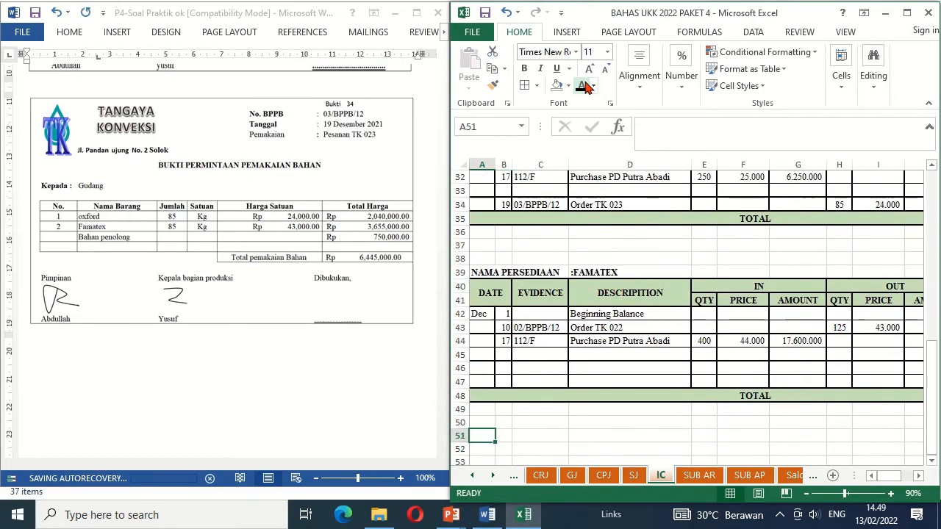
{"action": "key", "text": "Up"}
{"action": "key", "text": "Up"}
{"action": "key", "text": "Up"}
{"action": "key", "text": "Up"}
{"action": "key", "text": "Right"}
{"action": "key", "text": "Up"}
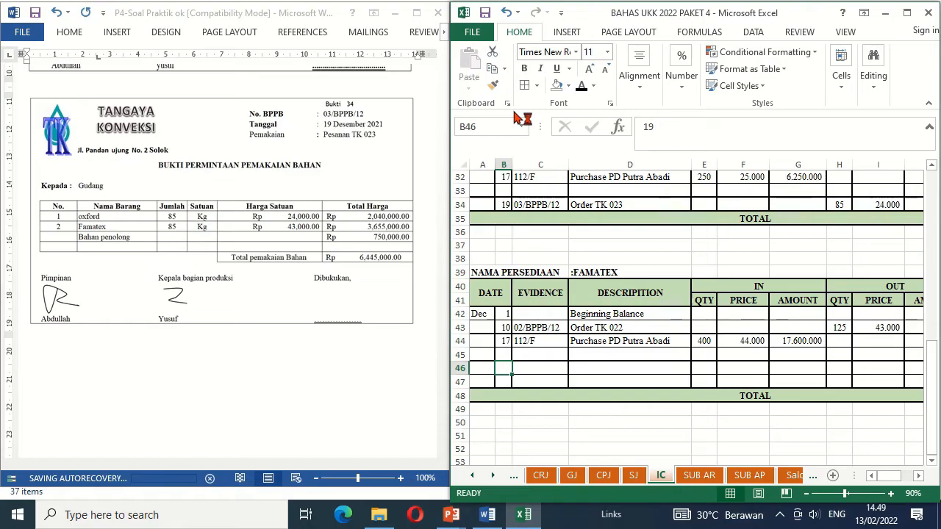
{"action": "key", "text": "shift+Right"}
{"action": "key", "text": "shift+Right"}
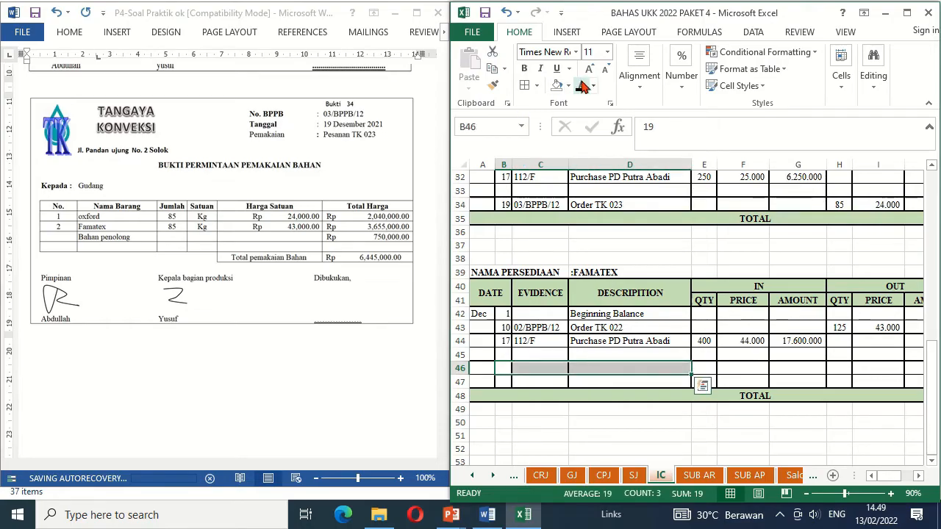
{"action": "left_click", "coordinate": [580, 86]}
Reveal the OUT quantity 85 in H46 and price 43.000 in I46 of the FAMATEX card with the black font colour.
{"action": "key", "text": "Right"}
{"action": "key", "text": "Right"}
{"action": "key", "text": "Right"}
{"action": "key", "text": "Right"}
{"action": "key", "text": "Right"}
{"action": "key", "text": "Right"}
{"action": "key", "text": "Right"}
{"action": "key", "text": "Right"}
{"action": "key", "text": "Right"}
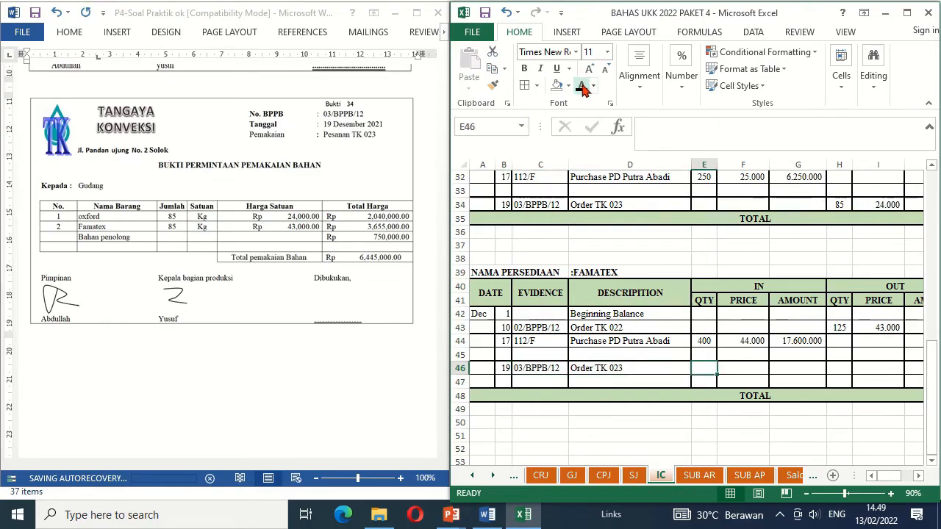
{"action": "key", "text": "Left"}
{"action": "key", "text": "Left"}
{"action": "key", "text": "Left"}
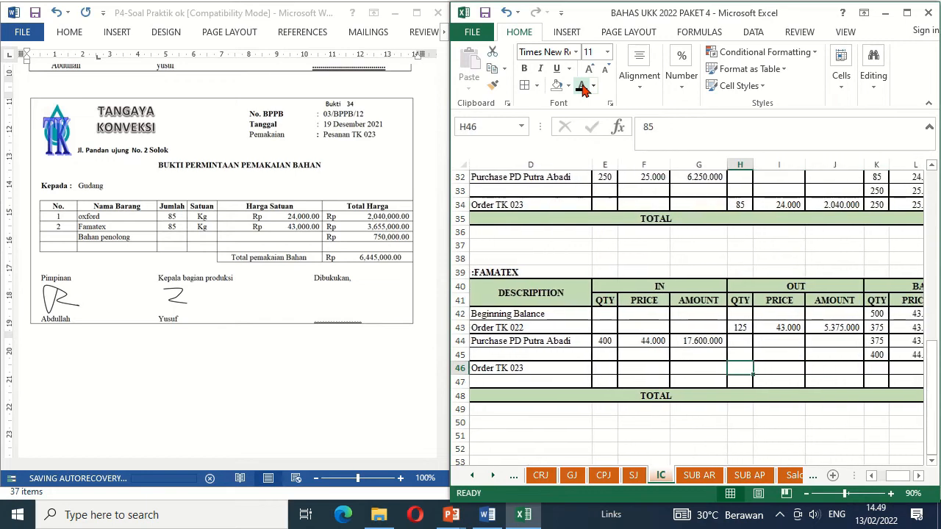
{"action": "left_click", "coordinate": [580, 86]}
{"action": "key", "text": "Right"}
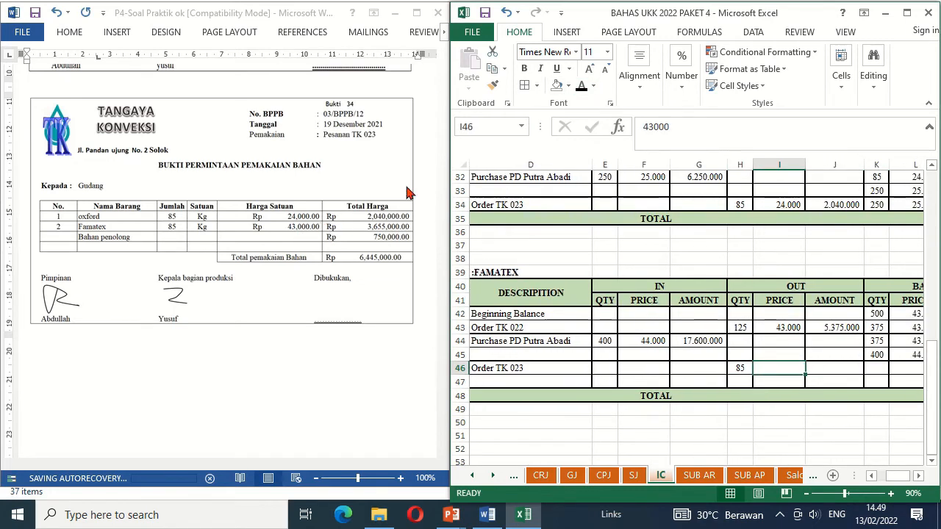
{"action": "left_click", "coordinate": [583, 86]}
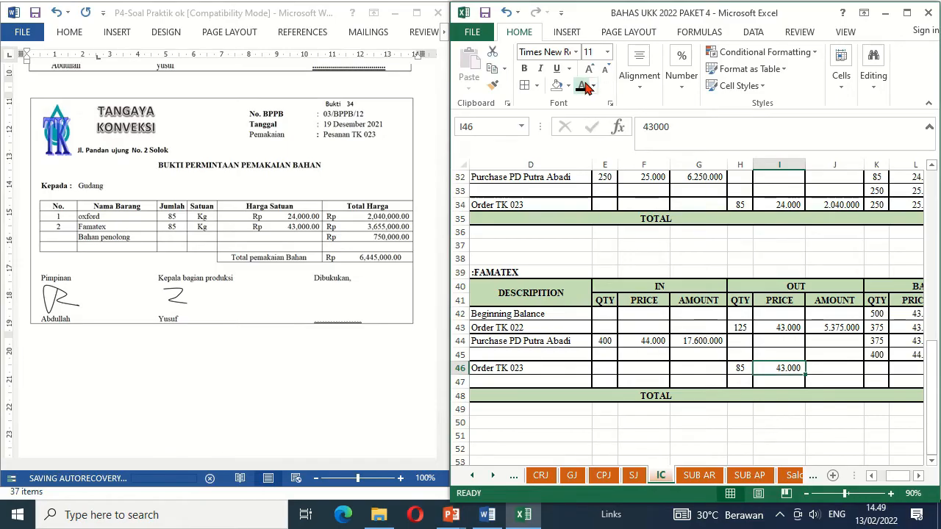
Reveal the OUT amount 3.655.000 in J46 of the FAMATEX card with the black font colour.
{"action": "key", "text": "Right"}
{"action": "key", "text": "Right"}
{"action": "key", "text": "Right"}
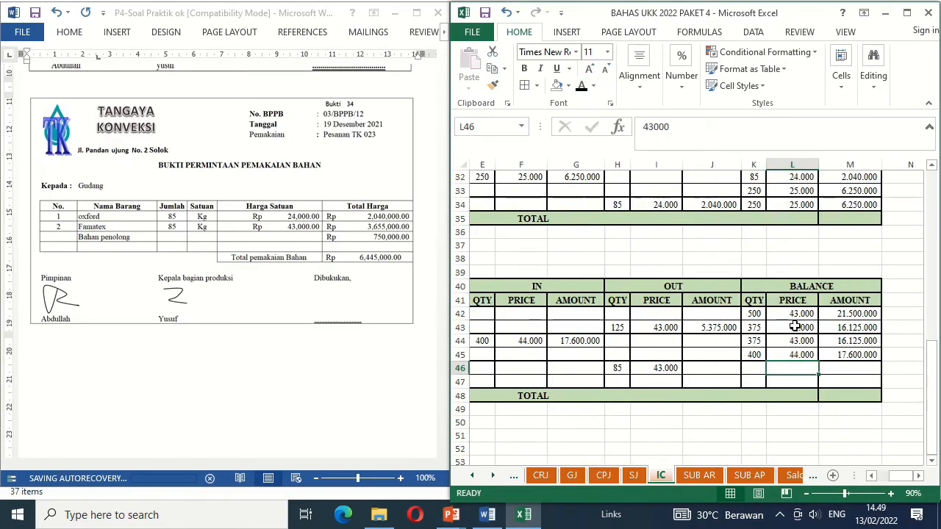
{"action": "left_click", "coordinate": [718, 368]}
{"action": "left_click", "coordinate": [581, 86]}
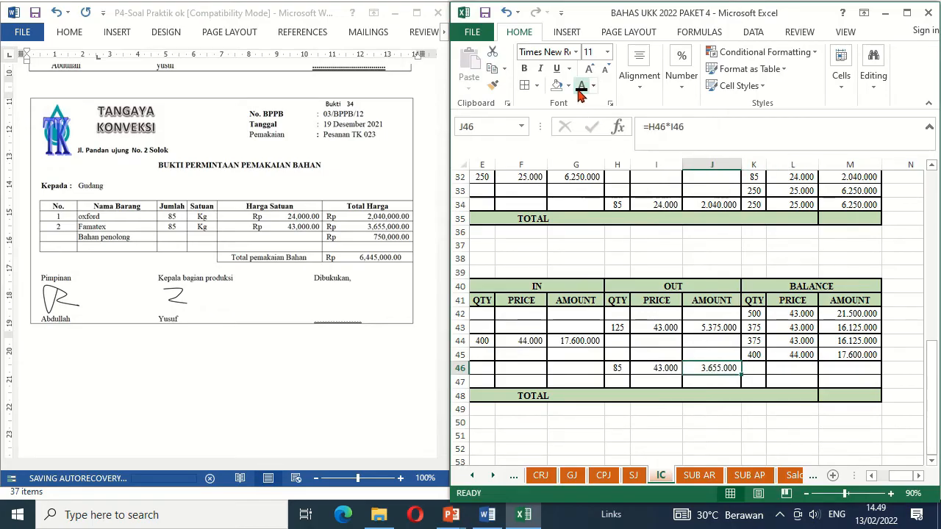
Reveal the FAMATEX balance of 290 at 43.000, amount 12.470.000, in K46:M46 with the black font colour.
{"action": "left_click", "coordinate": [753, 367]}
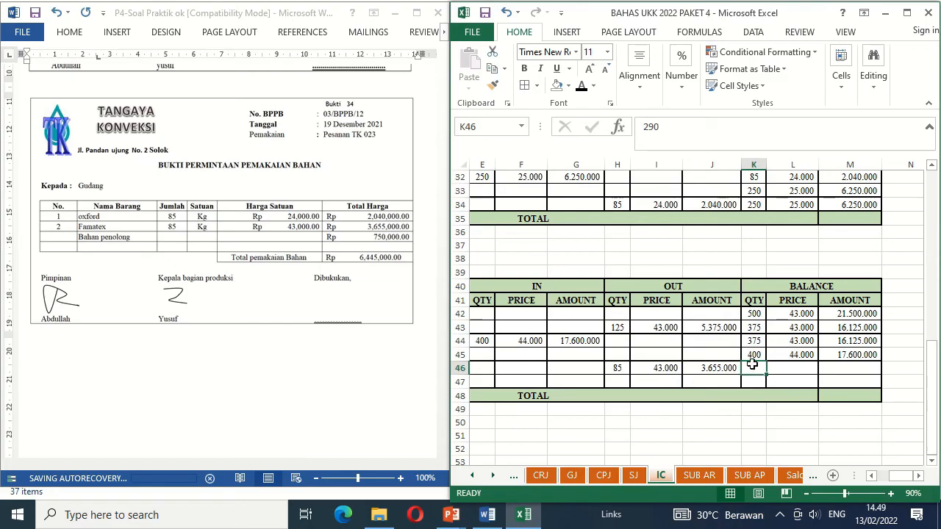
{"action": "left_click", "coordinate": [582, 87]}
{"action": "key", "text": "shift+Right"}
{"action": "key", "text": "shift+Right"}
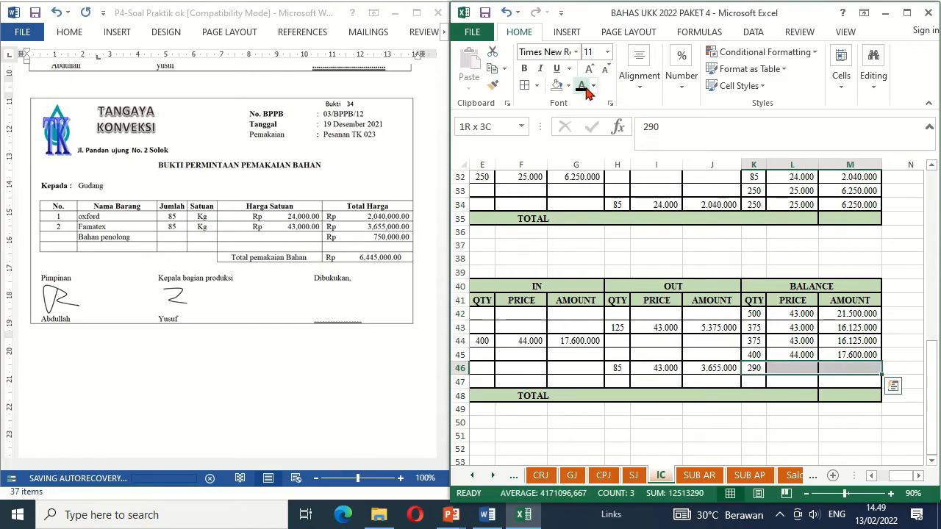
{"action": "left_click", "coordinate": [584, 88]}
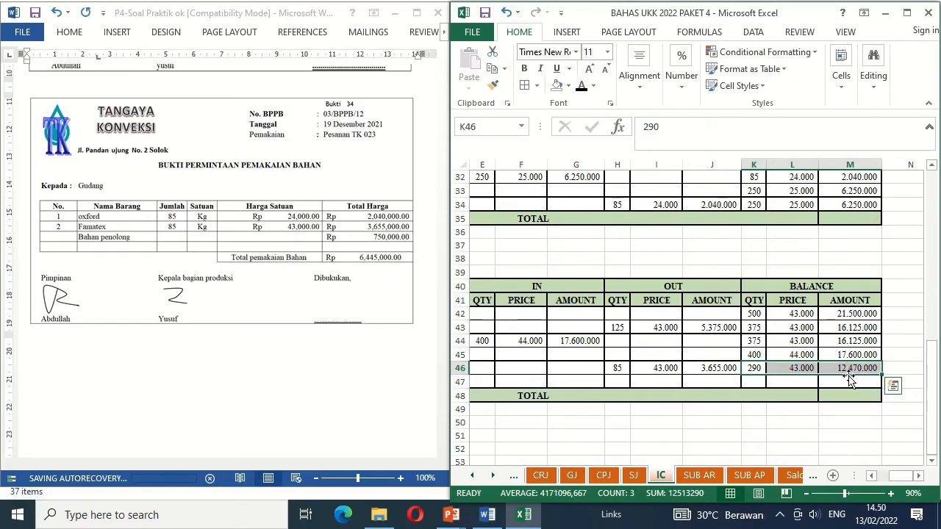
Reveal the second FAMATEX balance line of 400 at 44.000, amount 17.600.000, in K47:M47 with the black font colour.
{"action": "left_click", "coordinate": [758, 387]}
{"action": "key", "text": "shift+Right"}
{"action": "key", "text": "shift+Right"}
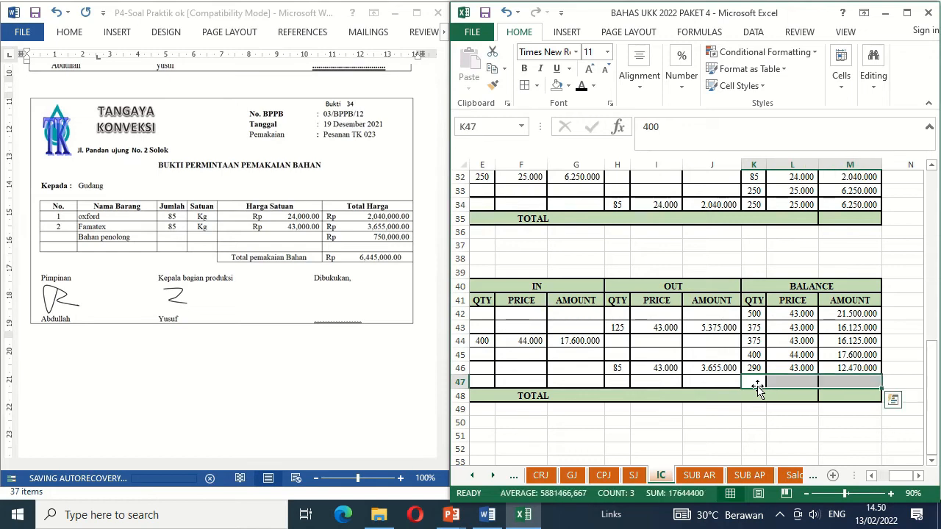
{"action": "left_click", "coordinate": [582, 85]}
{"action": "left_click", "coordinate": [656, 422]}
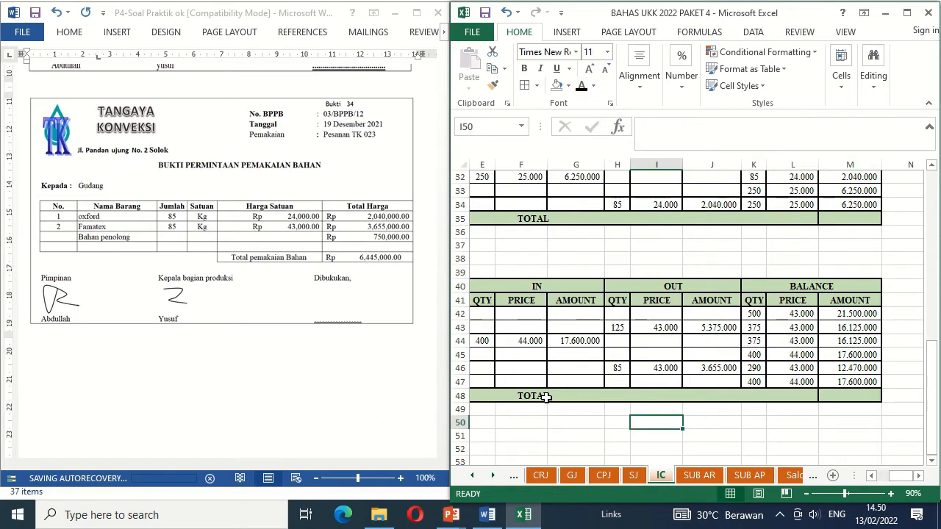
In the Word document, move the rectangle off the Dibukukan signature of Bukti 34 and undo its drop onto the Excel sheet.
{"action": "left_click", "coordinate": [334, 314]}
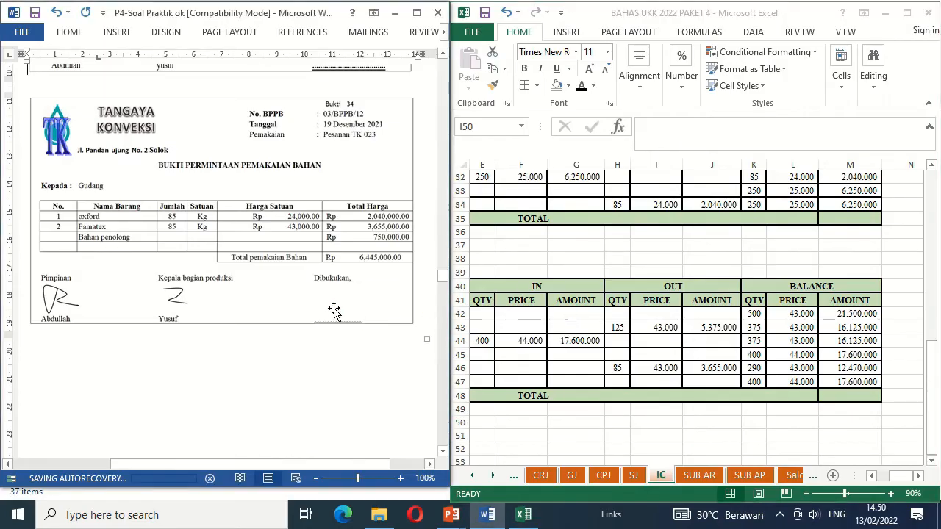
{"action": "left_click_drag", "start_coordinate": [335, 307], "coordinate": [475, 300]}
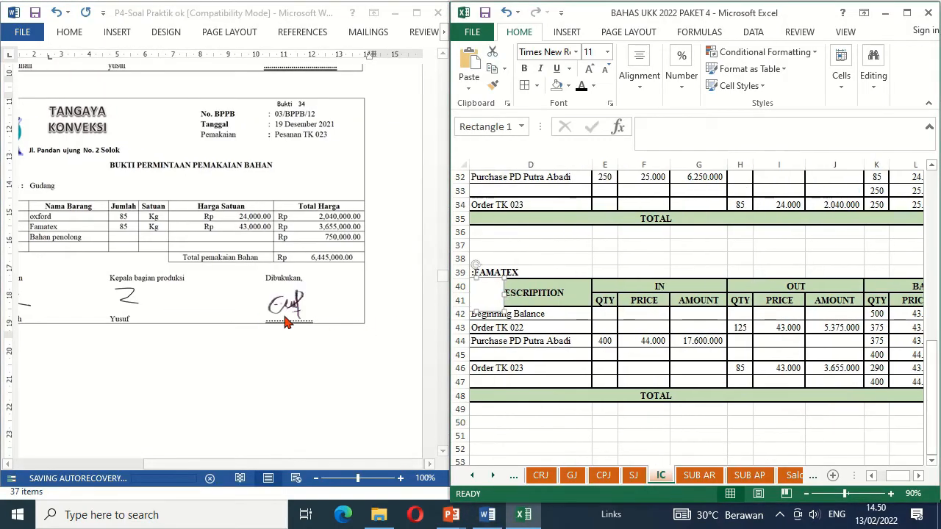
{"action": "key", "text": "ctrl+z"}
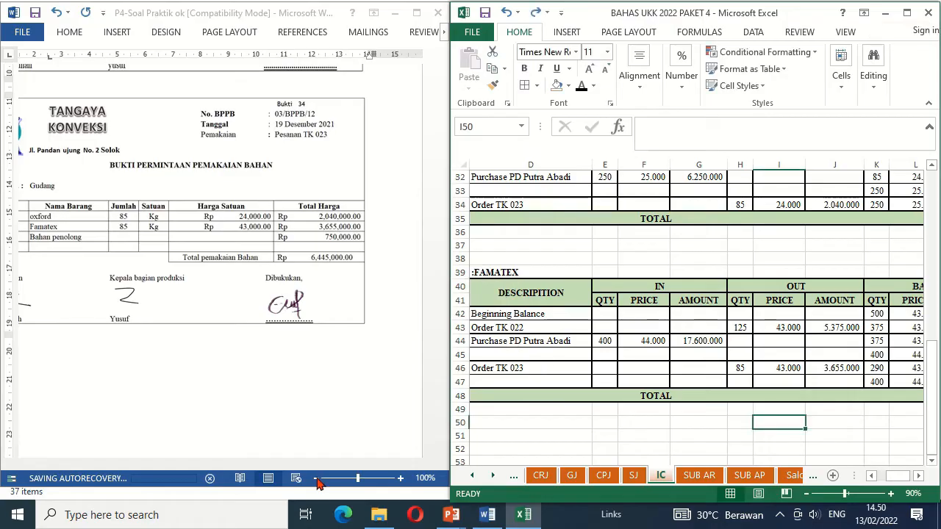
{"action": "left_click", "coordinate": [317, 478]}
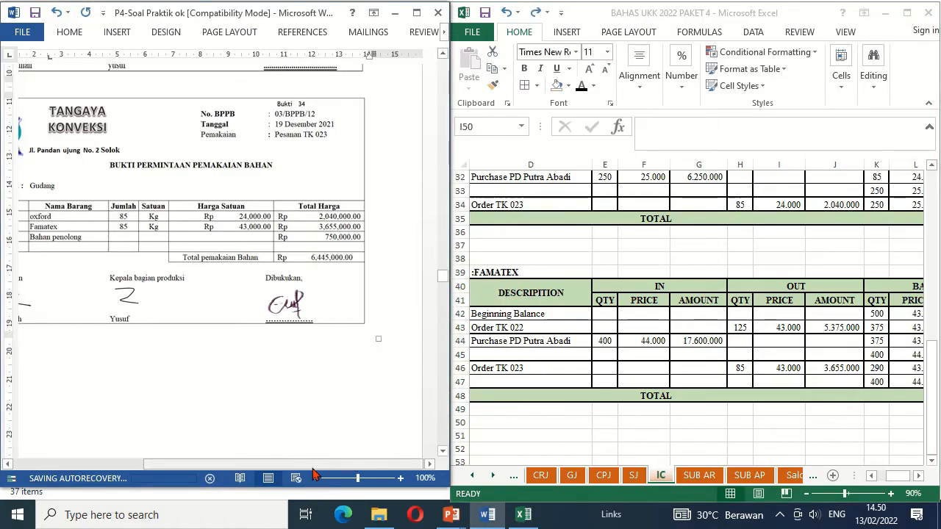
{"action": "left_click_drag", "start_coordinate": [322, 466], "coordinate": [282, 466]}
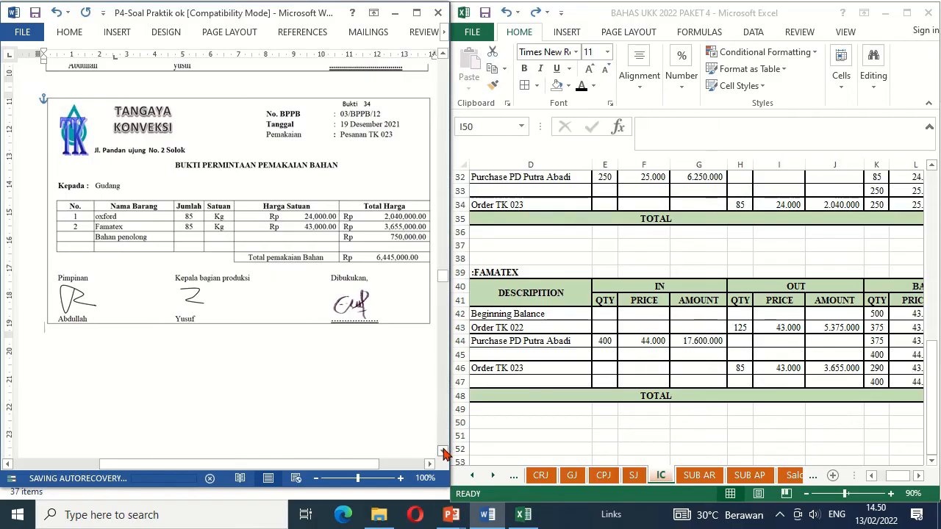
Delete the cover shape over the Dibukukan signature on petty cash voucher 05/VKK, Bukti 35.
{"action": "scroll", "coordinate": [443, 453], "scroll_direction": "down", "scroll_amount": 5}
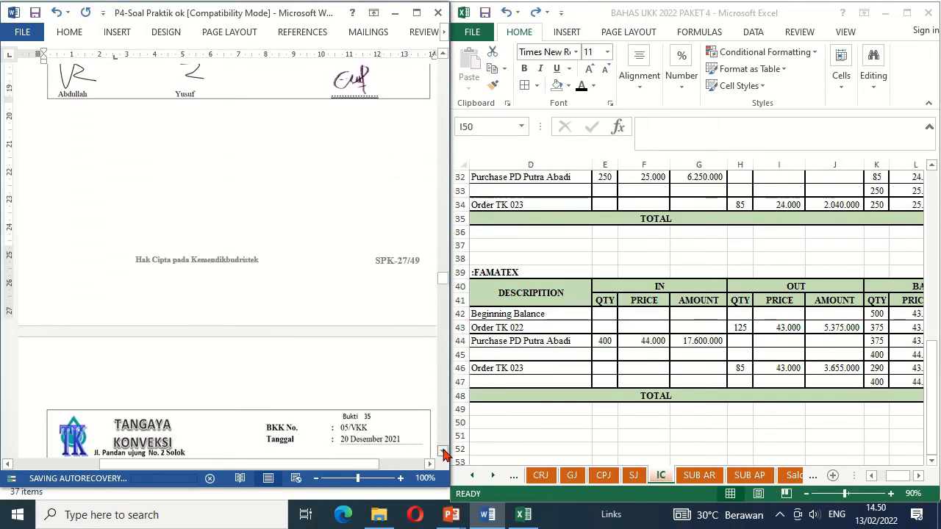
{"action": "scroll", "coordinate": [443, 453], "scroll_direction": "down", "scroll_amount": 10}
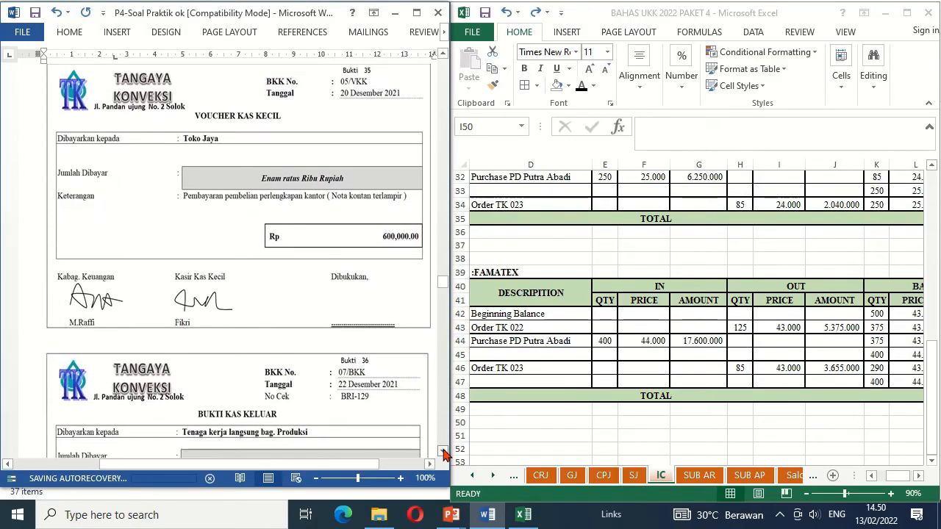
{"action": "scroll", "coordinate": [443, 453], "scroll_direction": "down", "scroll_amount": 1}
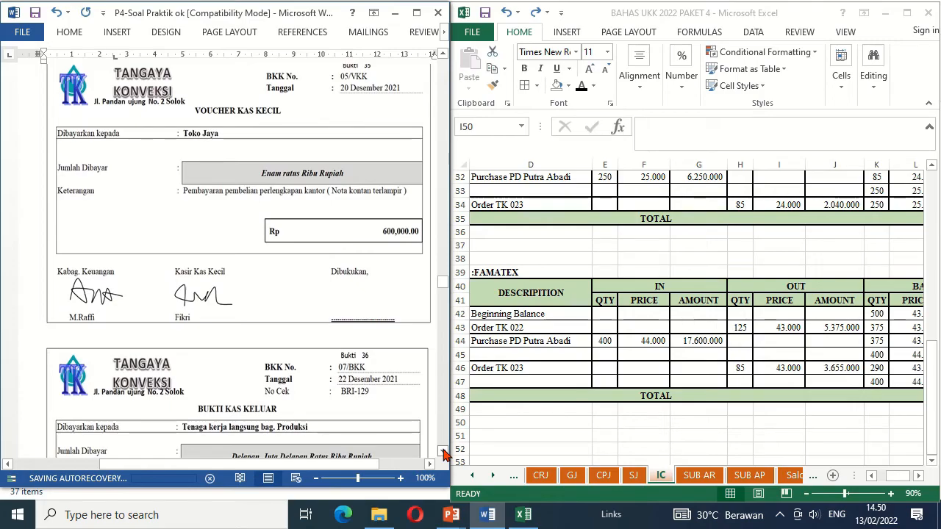
{"action": "left_click", "coordinate": [361, 293]}
{"action": "key", "text": "Delete"}
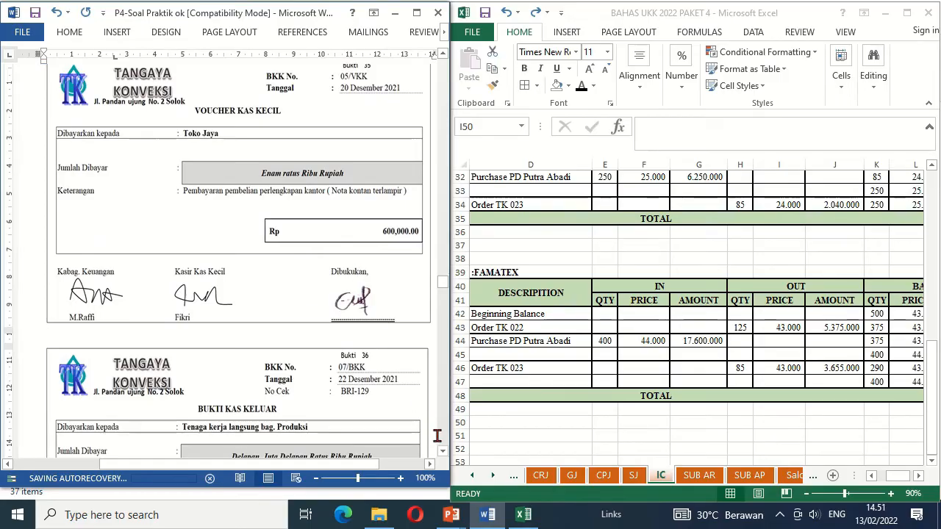
For Bukti 36, reveal date 22 and evidence 07/BKK in B64:C64 of the GJ sheet with the black font colour.
{"action": "scroll", "coordinate": [442, 455], "scroll_direction": "down", "scroll_amount": 5}
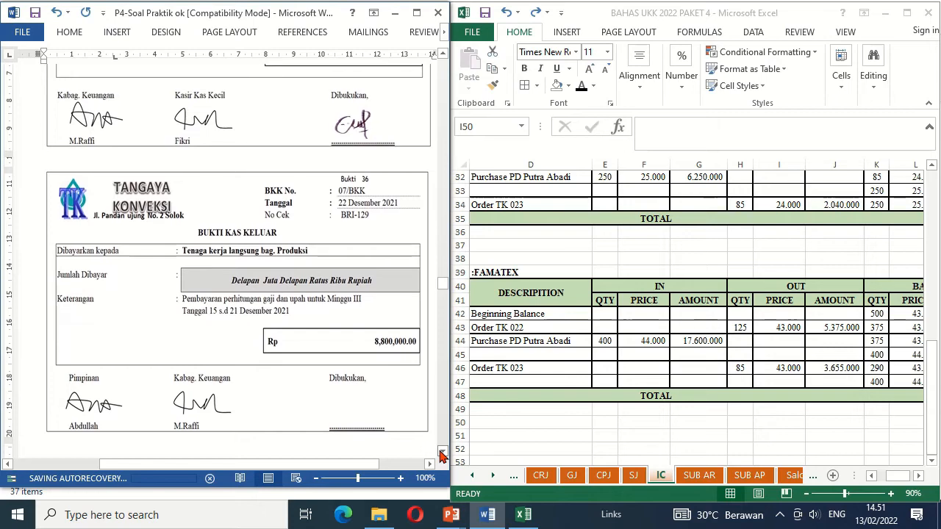
{"action": "left_click", "coordinate": [442, 453]}
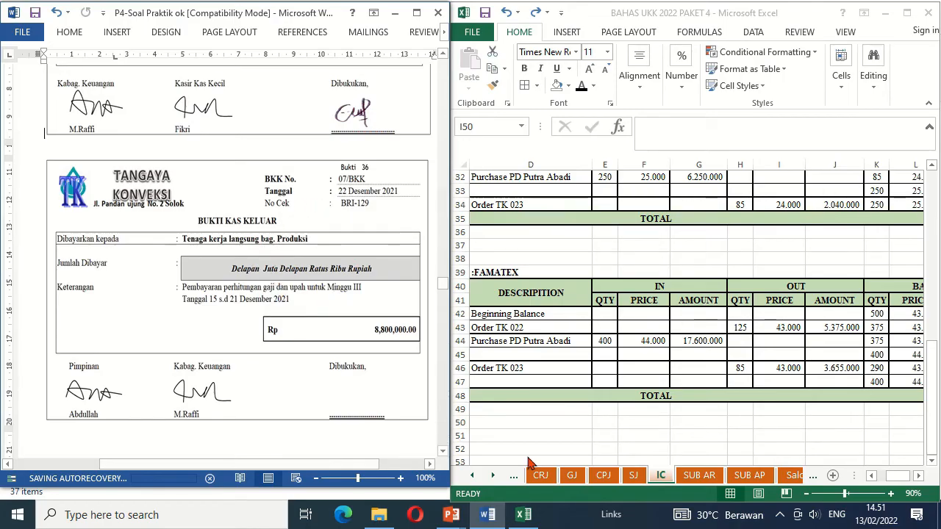
{"action": "left_click", "coordinate": [574, 477]}
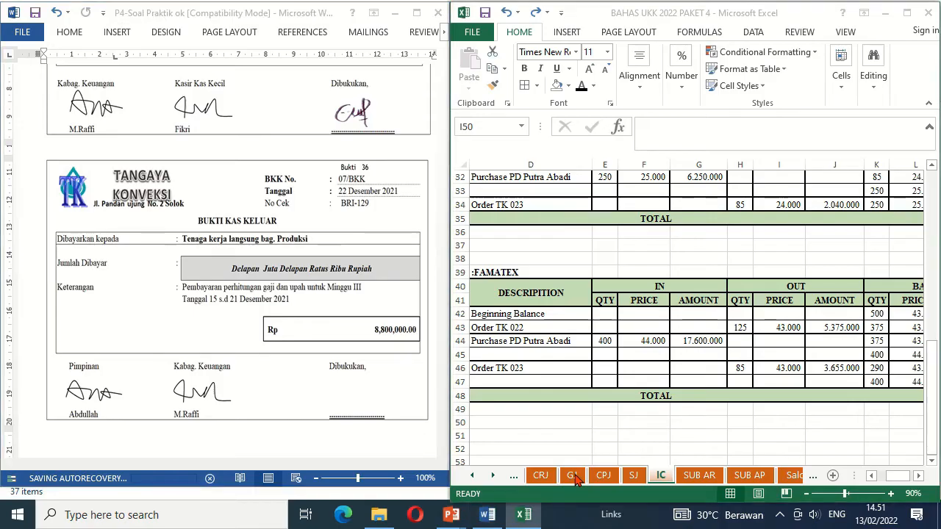
{"action": "left_click", "coordinate": [508, 430]}
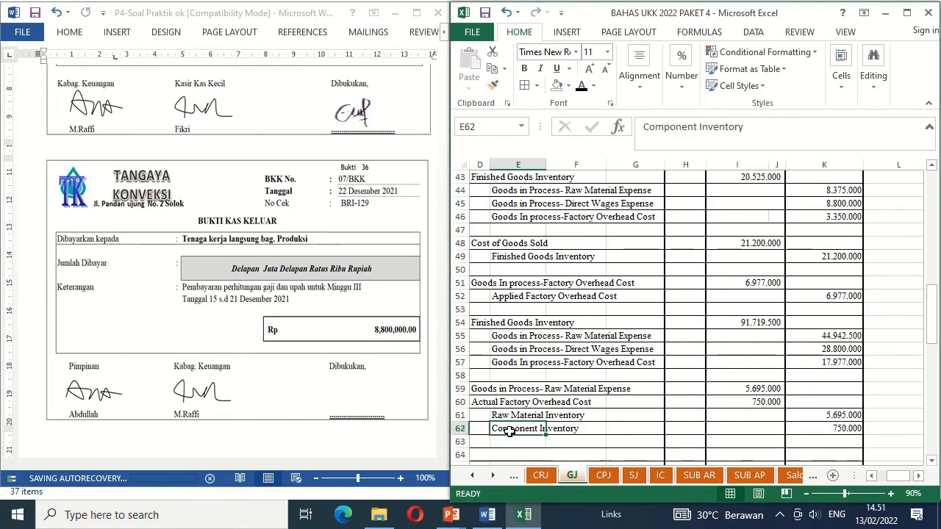
{"action": "key", "text": "Left"}
{"action": "key", "text": "Left"}
{"action": "key", "text": "Down"}
{"action": "key", "text": "Down"}
{"action": "key", "text": "Down"}
{"action": "key", "text": "Down"}
{"action": "key", "text": "Down"}
{"action": "key", "text": "Down"}
{"action": "key", "text": "Down"}
{"action": "key", "text": "Down"}
{"action": "key", "text": "Down"}
{"action": "key", "text": "Down"}
{"action": "key", "text": "Down"}
{"action": "key", "text": "Down"}
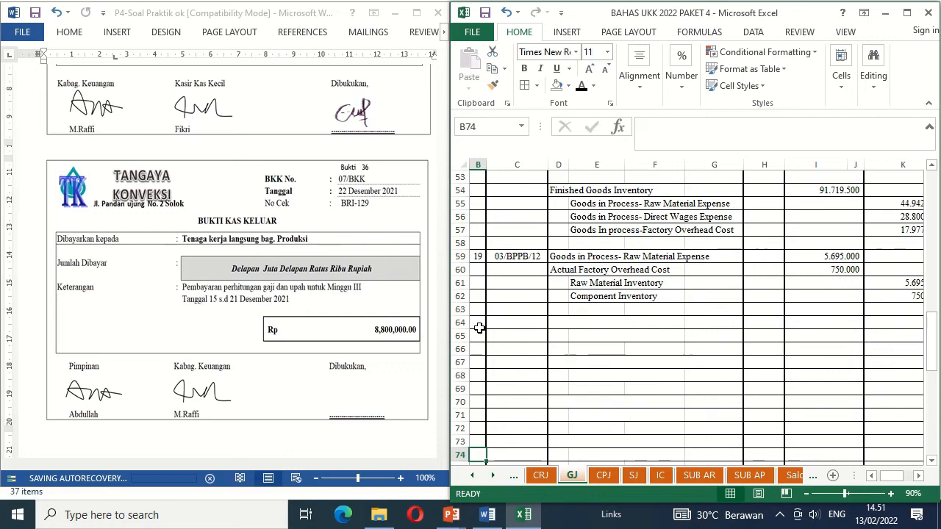
{"action": "left_click", "coordinate": [476, 321]}
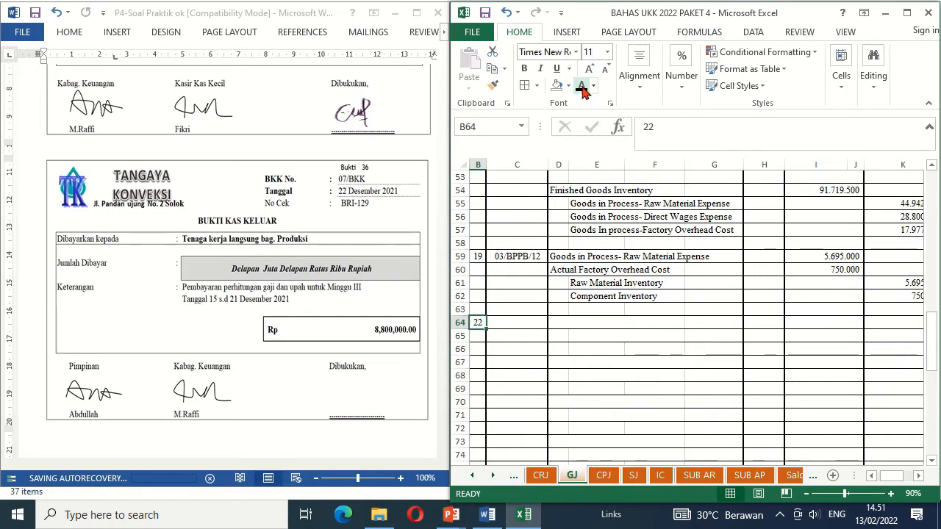
{"action": "key", "text": "Right"}
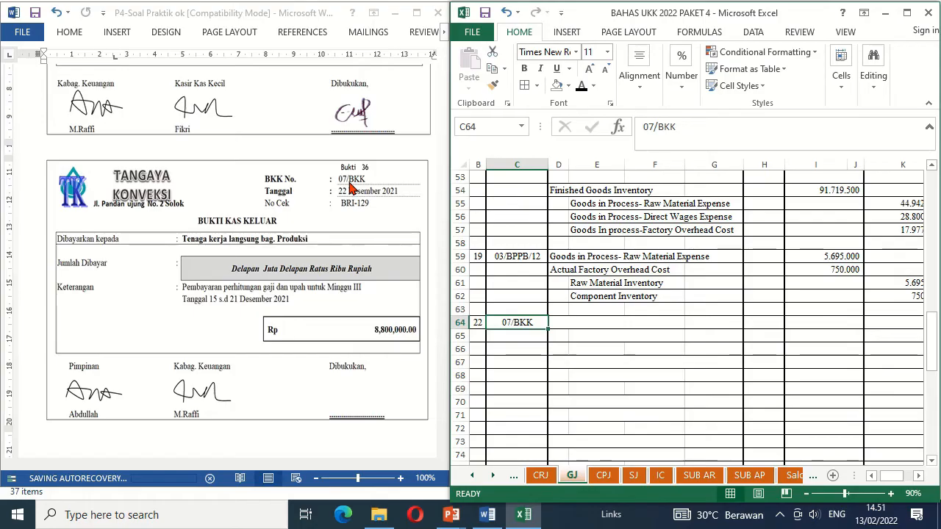
Reveal the accounts Wages and Salaries and Wages & Salaries Payable in D64:E65 with the black font colour.
{"action": "key", "text": "Right"}
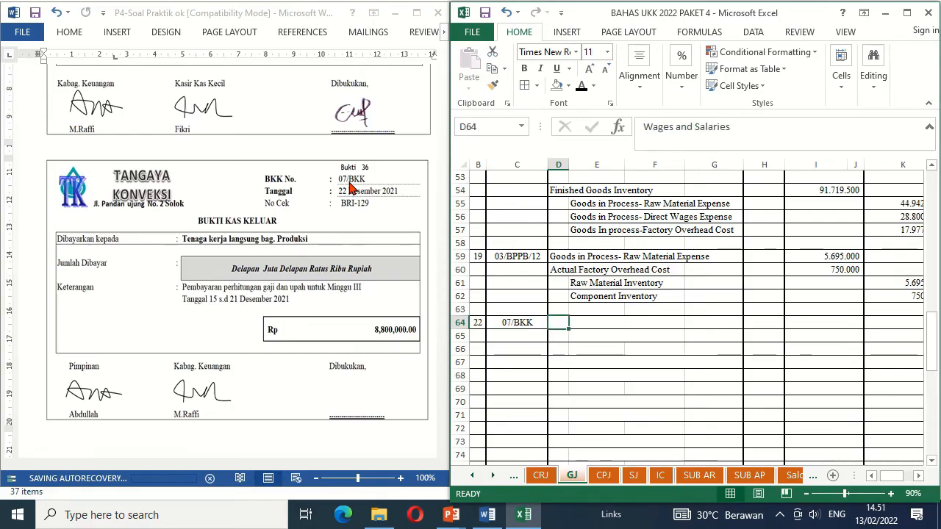
{"action": "key", "text": "shift+Down"}
{"action": "key", "text": "shift+Right"}
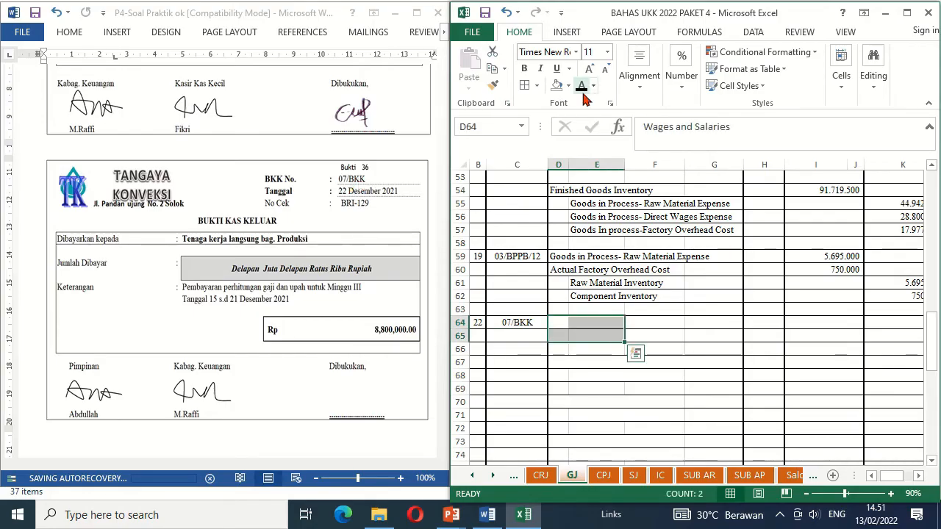
{"action": "left_click", "coordinate": [582, 86]}
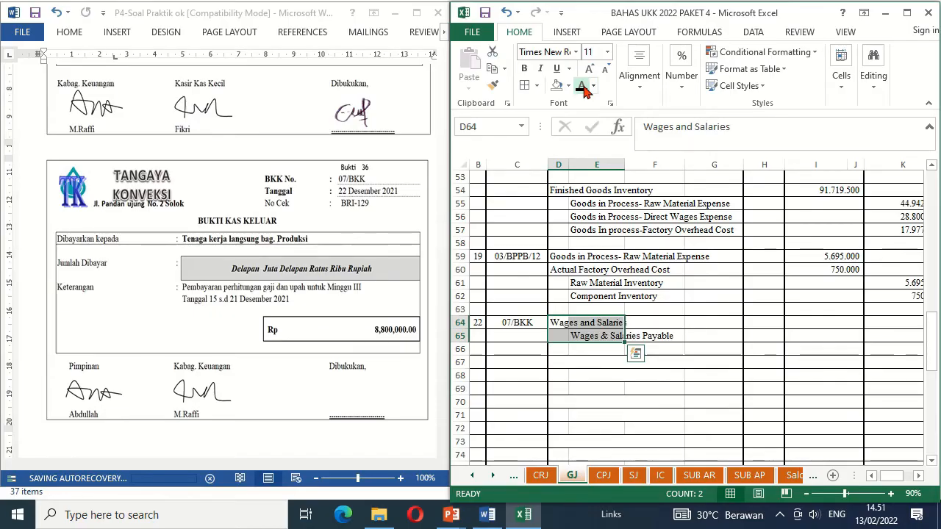
Reveal the Wages and Salaries debit of 8.800.000 in I64 in black and copy it to credit cell K65.
{"action": "key", "text": "Right"}
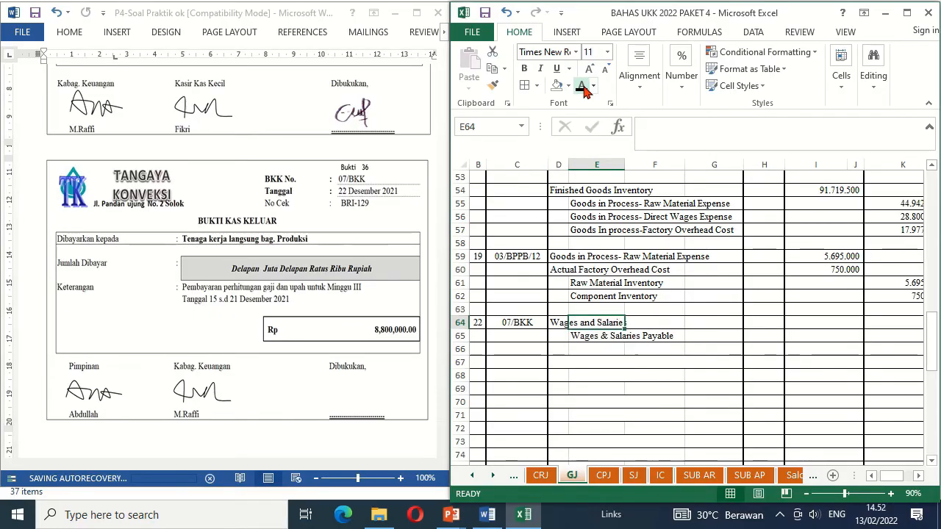
{"action": "key", "text": "Down"}
{"action": "key", "text": "Right"}
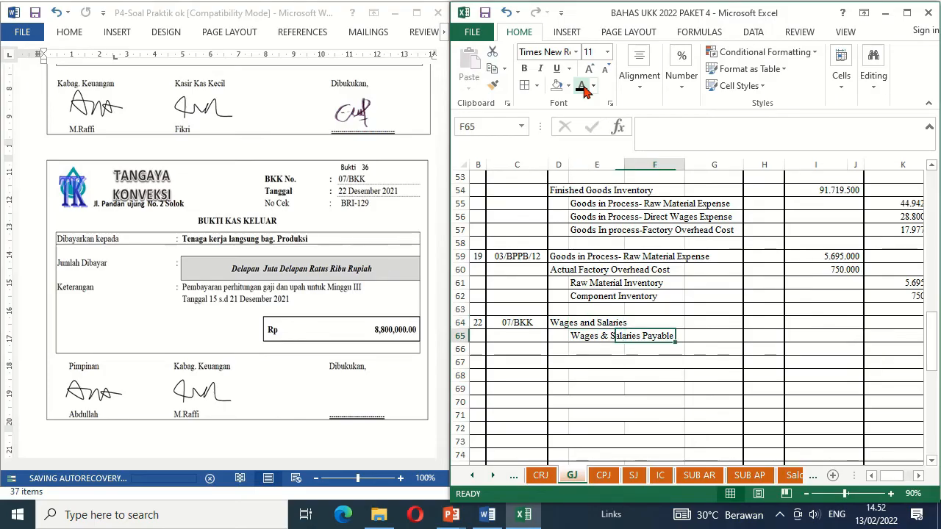
{"action": "key", "text": "Right"}
{"action": "key", "text": "Right"}
{"action": "key", "text": "Right"}
{"action": "key", "text": "Up"}
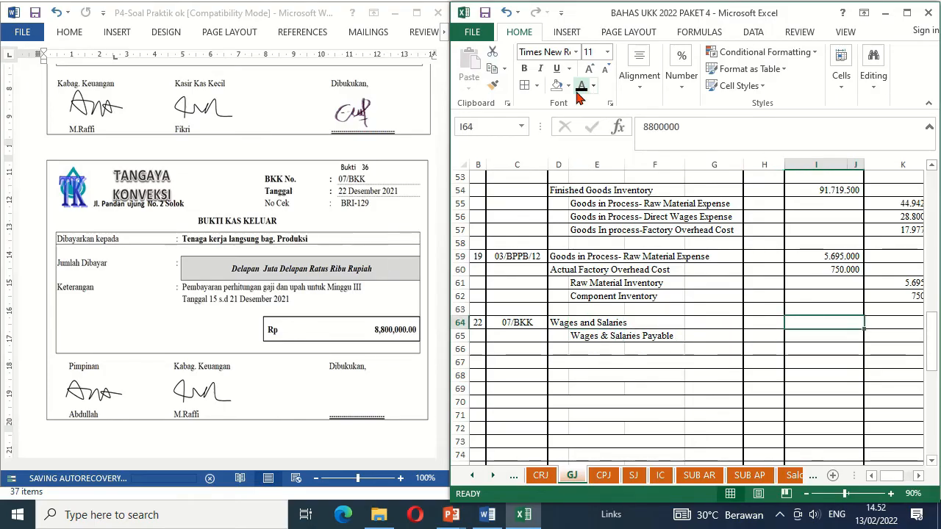
{"action": "left_click", "coordinate": [583, 89]}
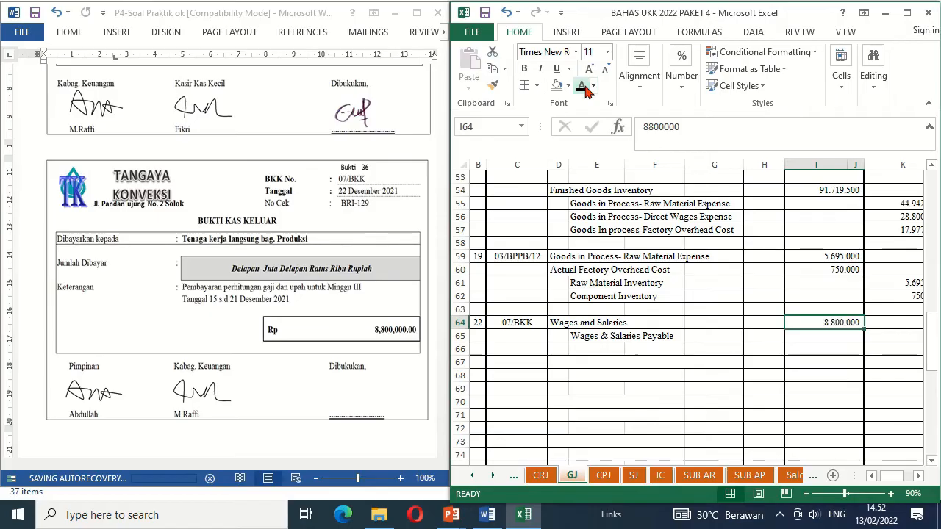
{"action": "key", "text": "ctrl+c"}
{"action": "key", "text": "Down"}
{"action": "key", "text": "Right"}
{"action": "key", "text": "Right"}
{"action": "key", "text": "ctrl+v"}
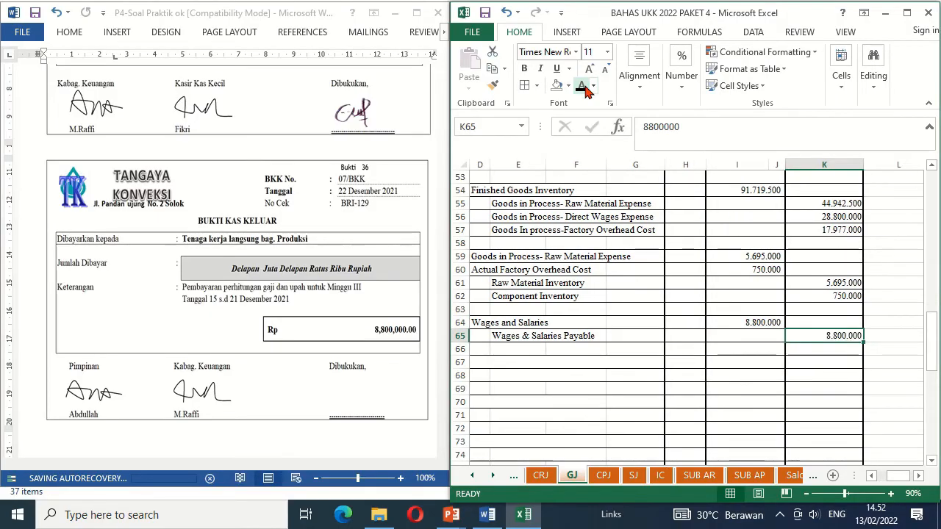
Reveal the accounts Goods in Process- Direct Wages Expense and Wages and Salaries in D67:E68 with the black font colour.
{"action": "key", "text": "Left"}
{"action": "key", "text": "Left"}
{"action": "key", "text": "Left"}
{"action": "key", "text": "Left"}
{"action": "key", "text": "Left"}
{"action": "key", "text": "Left"}
{"action": "key", "text": "Left"}
{"action": "key", "text": "Left"}
{"action": "key", "text": "Left"}
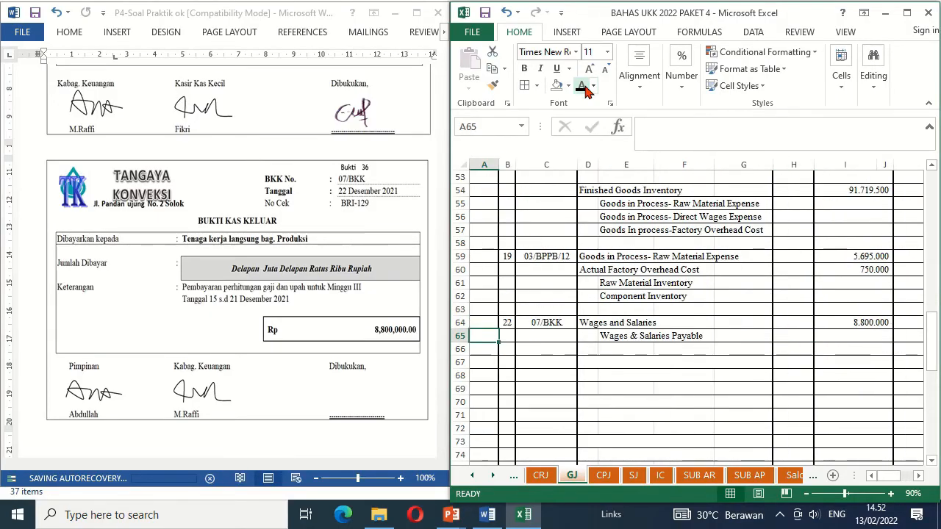
{"action": "key", "text": "Right"}
{"action": "key", "text": "Right"}
{"action": "key", "text": "Right"}
{"action": "key", "text": "Down"}
{"action": "key", "text": "Down"}
{"action": "key", "text": "shift+Down"}
{"action": "key", "text": "shift+Right"}
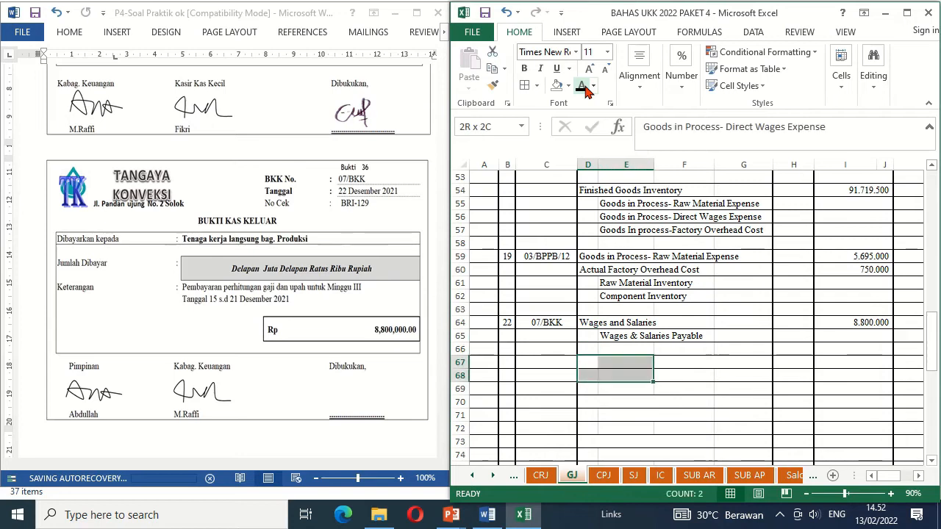
{"action": "key", "text": "ctrl+v"}
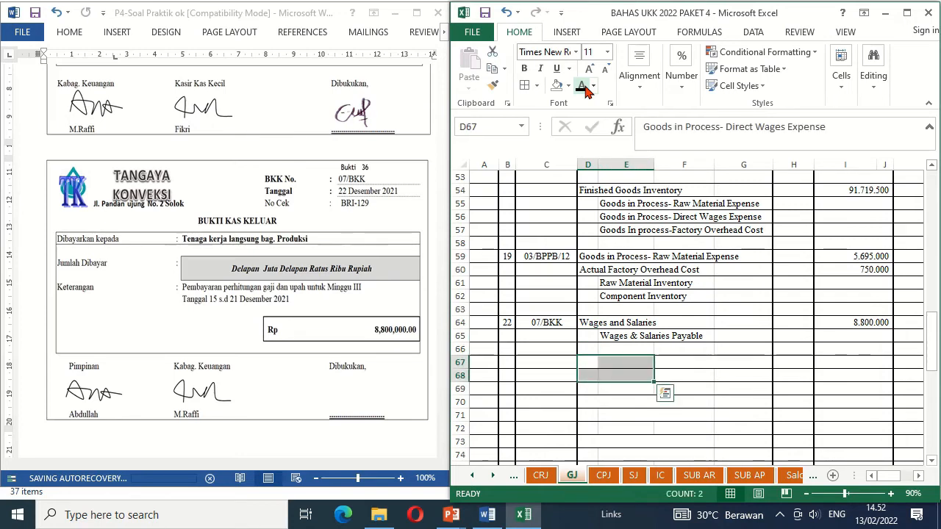
{"action": "left_click", "coordinate": [581, 86]}
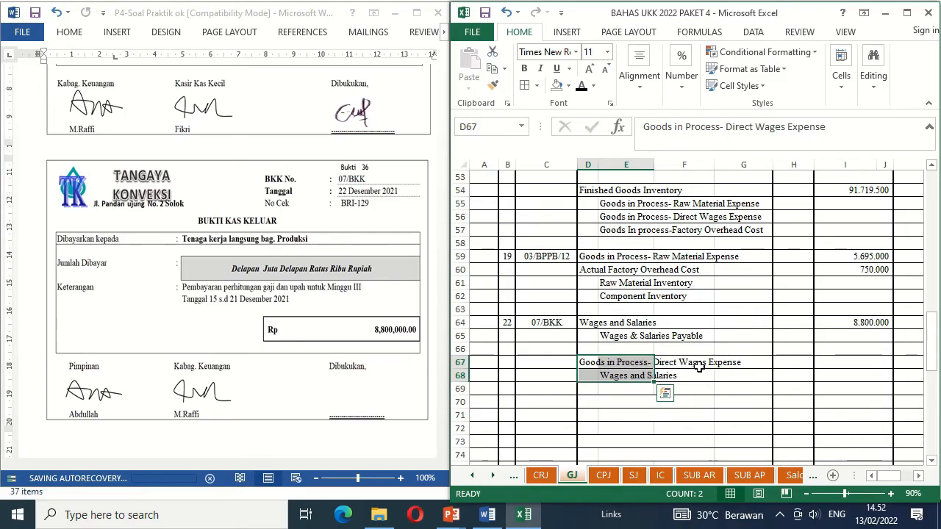
Reveal the 8.800.000 debit in I67 and the 8.800.000 credit in K68 with the black font colour.
{"action": "left_click", "coordinate": [827, 360]}
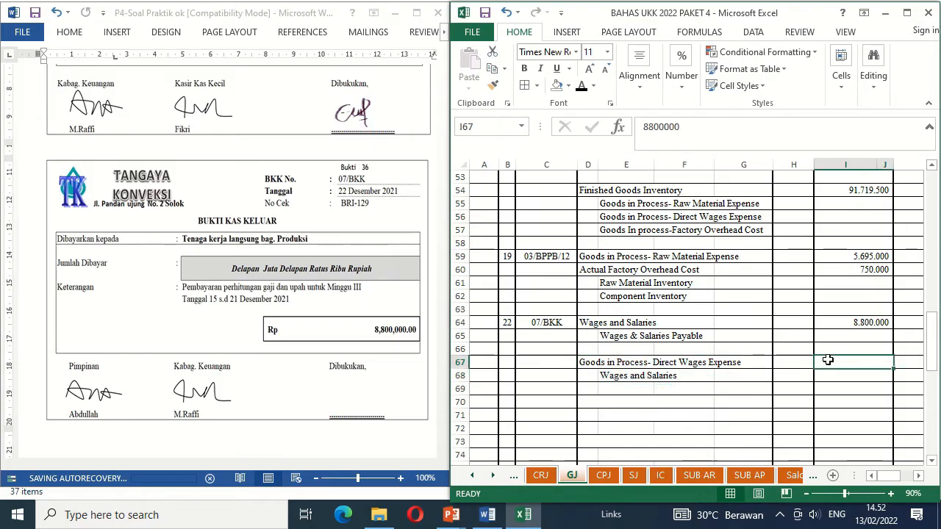
{"action": "left_click", "coordinate": [581, 86]}
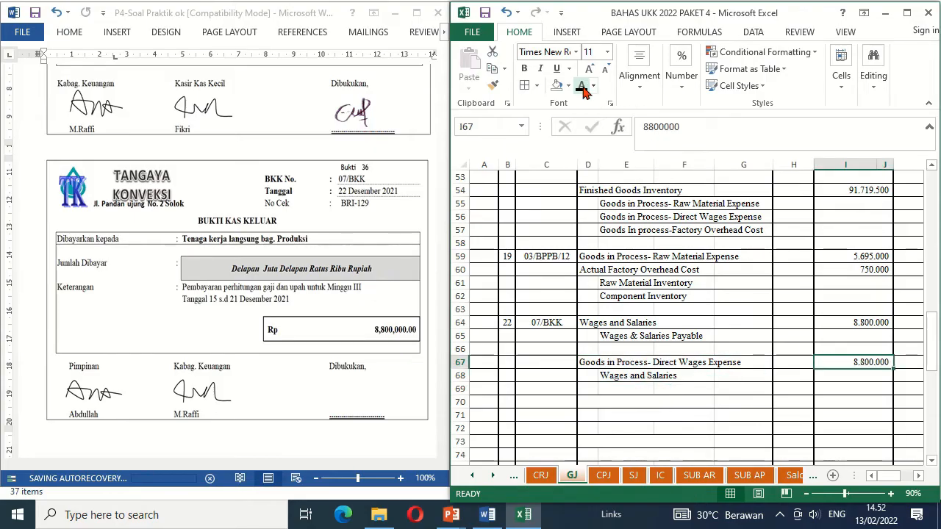
{"action": "key", "text": "Right"}
{"action": "key", "text": "Down"}
{"action": "left_click", "coordinate": [582, 87]}
{"action": "left_click", "coordinate": [536, 394]}
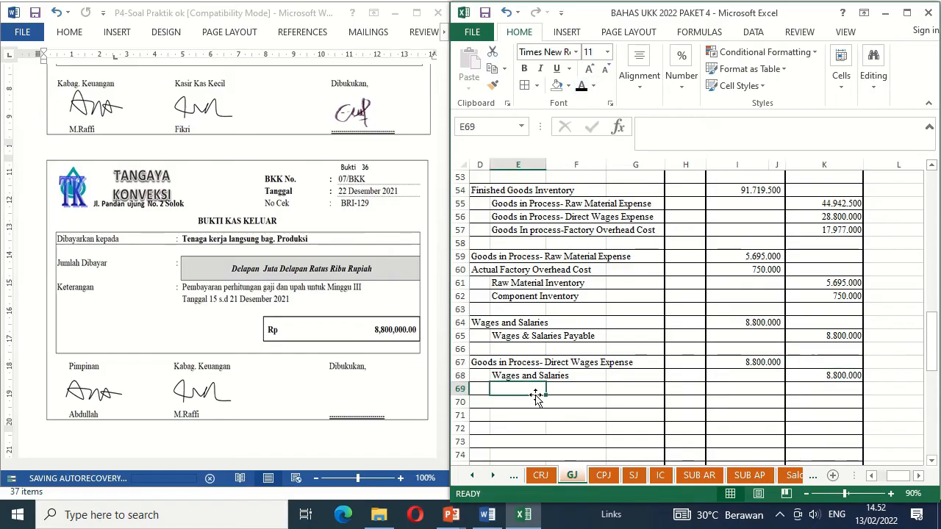
{"action": "key", "text": "Home"}
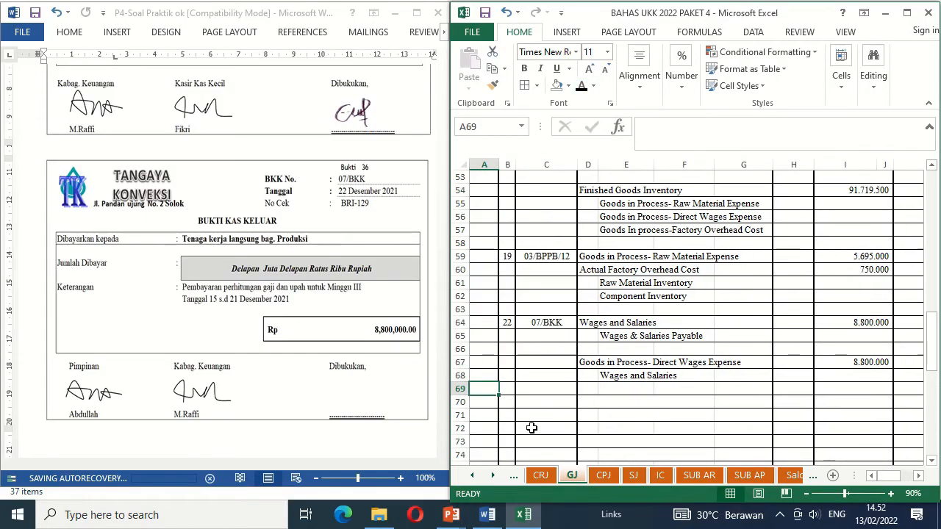
In the CPJ sheet, reveal date 22 and evidence 07/BKK in B16:C16 with the black font colour.
{"action": "left_click", "coordinate": [601, 476]}
{"action": "left_click", "coordinate": [500, 357]}
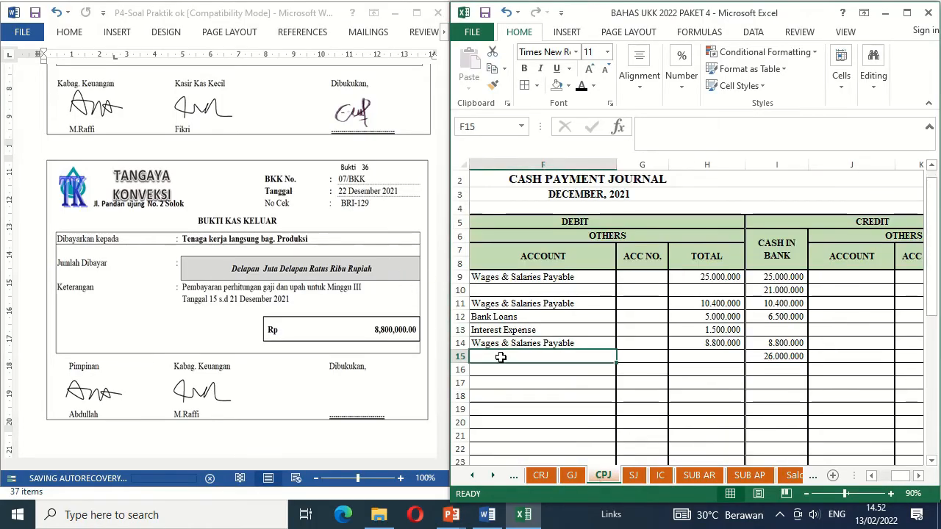
{"action": "key", "text": "Left"}
{"action": "key", "text": "Left"}
{"action": "key", "text": "Left"}
{"action": "key", "text": "Left"}
{"action": "key", "text": "Left"}
{"action": "key", "text": "Down"}
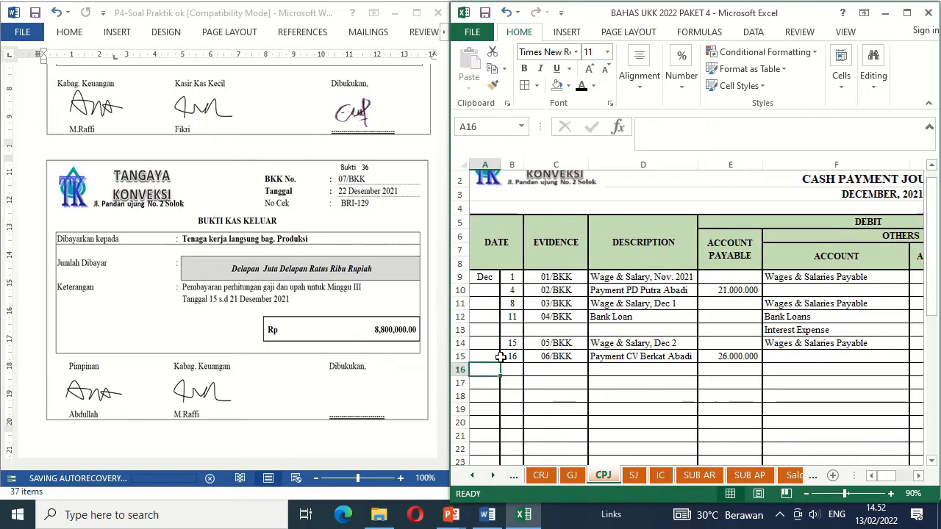
{"action": "key", "text": "Right"}
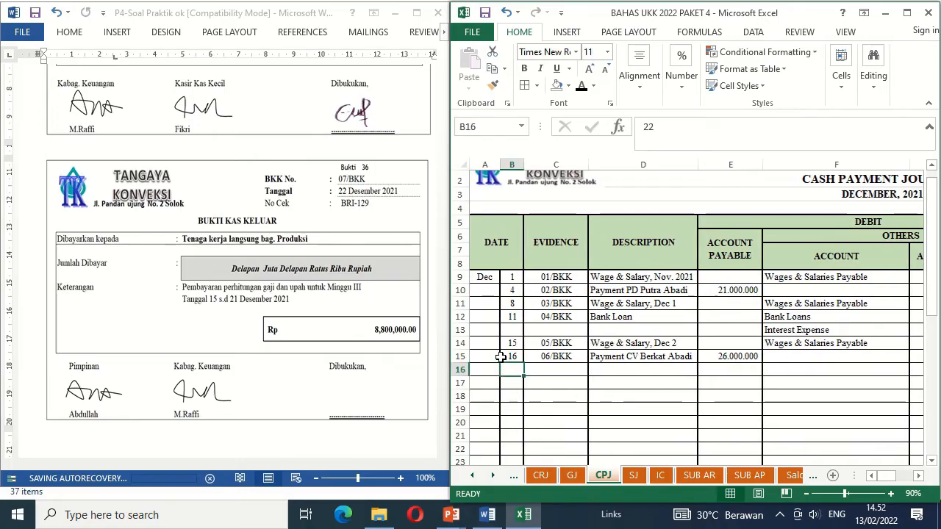
{"action": "left_click", "coordinate": [579, 92]}
{"action": "key", "text": "Right"}
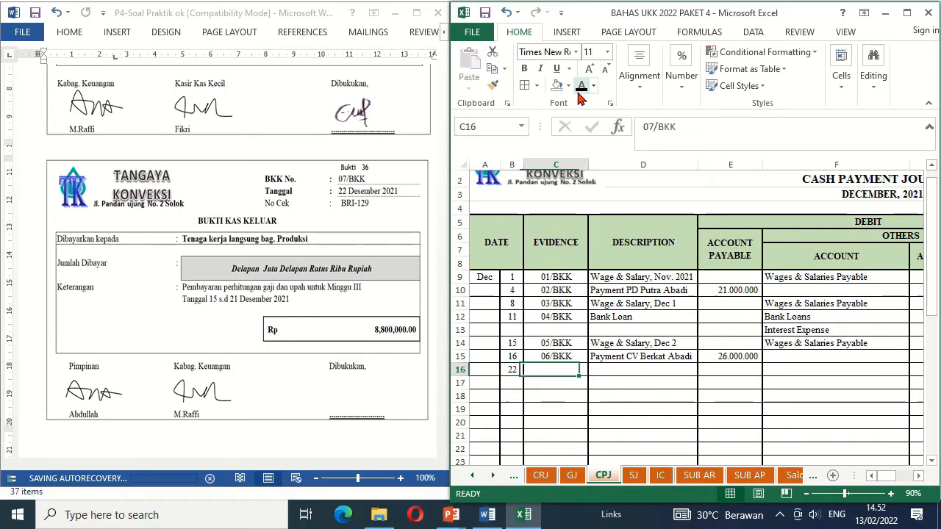
{"action": "left_click", "coordinate": [578, 92]}
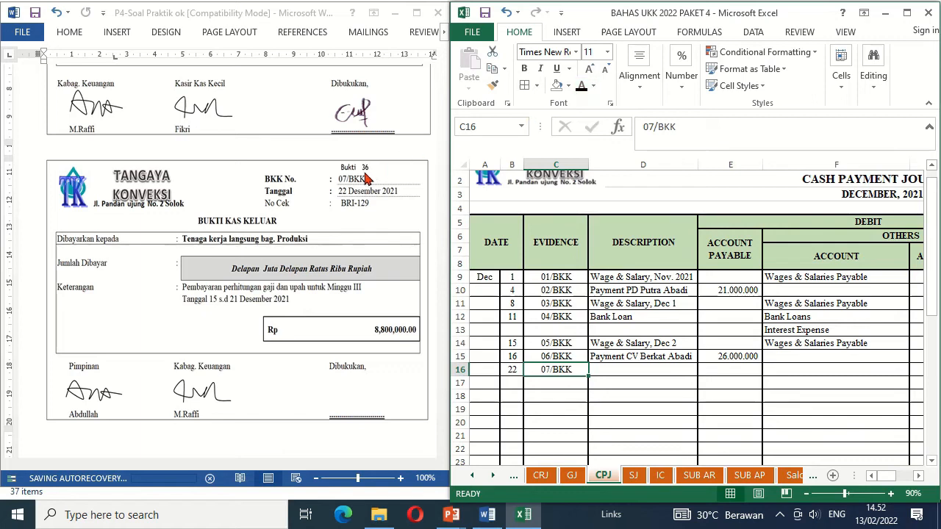
Reveal the description Wage & Salary, Dec 3 in D16 and the account Wages & Salaries Payable in F16 in black.
{"action": "key", "text": "Right"}
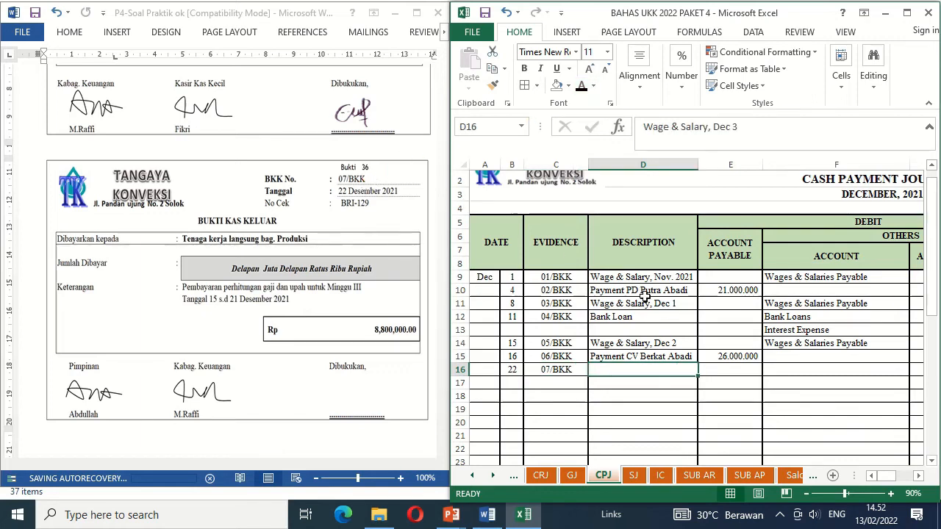
{"action": "left_click", "coordinate": [584, 91]}
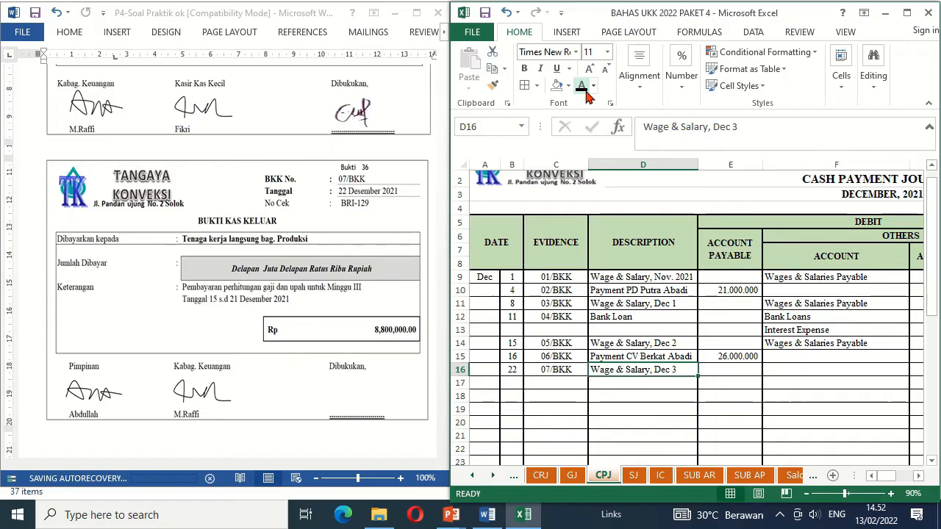
{"action": "key", "text": "Right"}
{"action": "key", "text": "Right"}
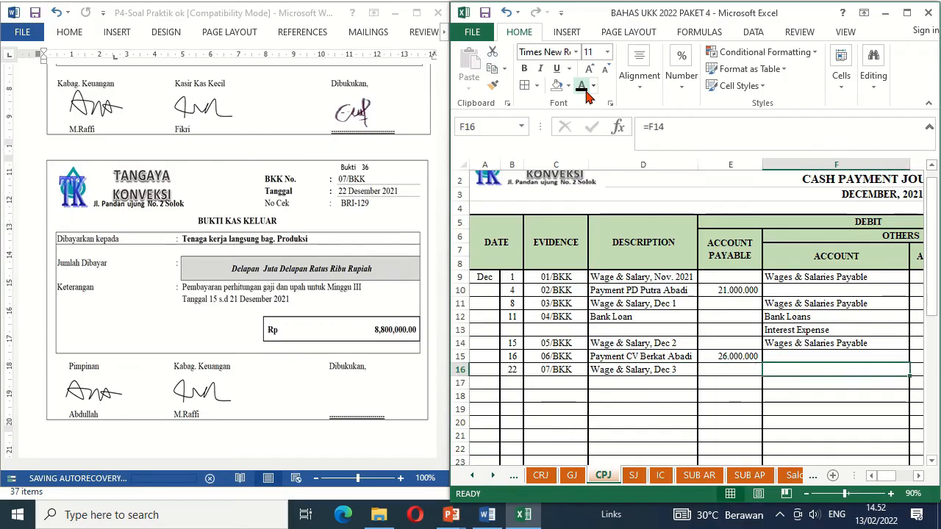
{"action": "key", "text": "Right"}
{"action": "key", "text": "Left"}
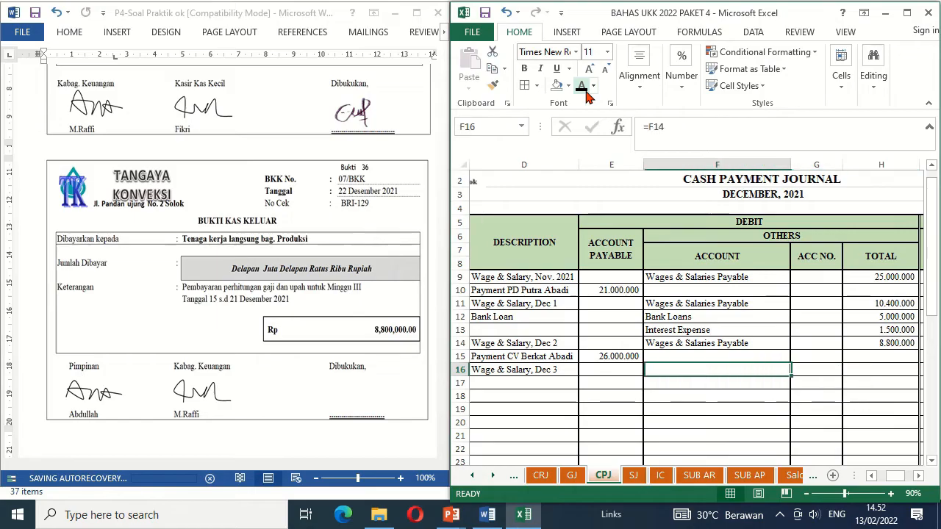
{"action": "left_click", "coordinate": [580, 86]}
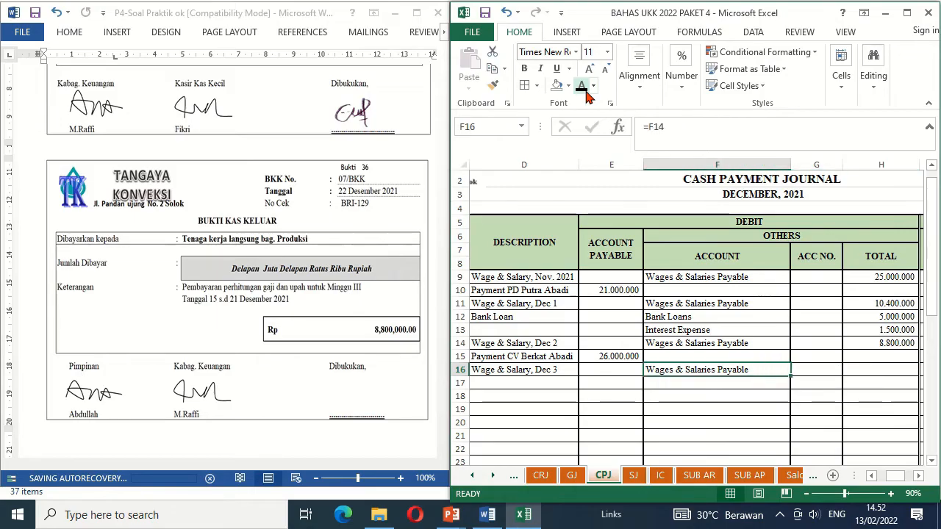
In the CPJ sheet, reveal the 8.800.000 debit total in H16 and the 8.800.000 Cash in Bank credit in I16 in black.
{"action": "key", "text": "Right"}
{"action": "key", "text": "Right"}
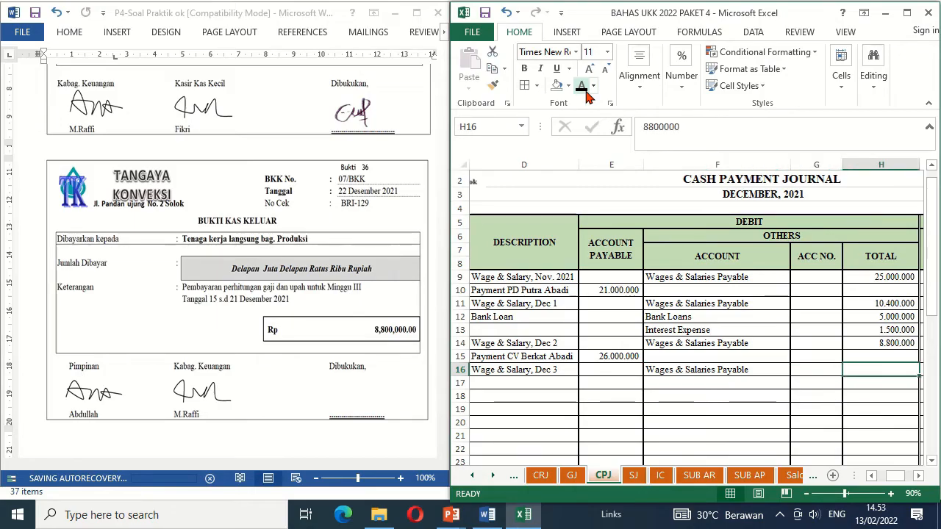
{"action": "left_click", "coordinate": [585, 91]}
{"action": "key", "text": "Right"}
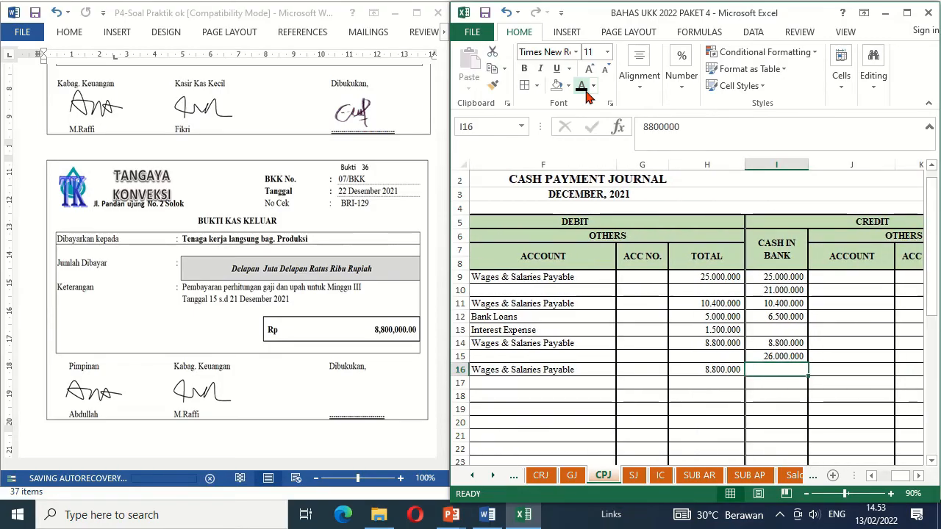
{"action": "left_click", "coordinate": [585, 91]}
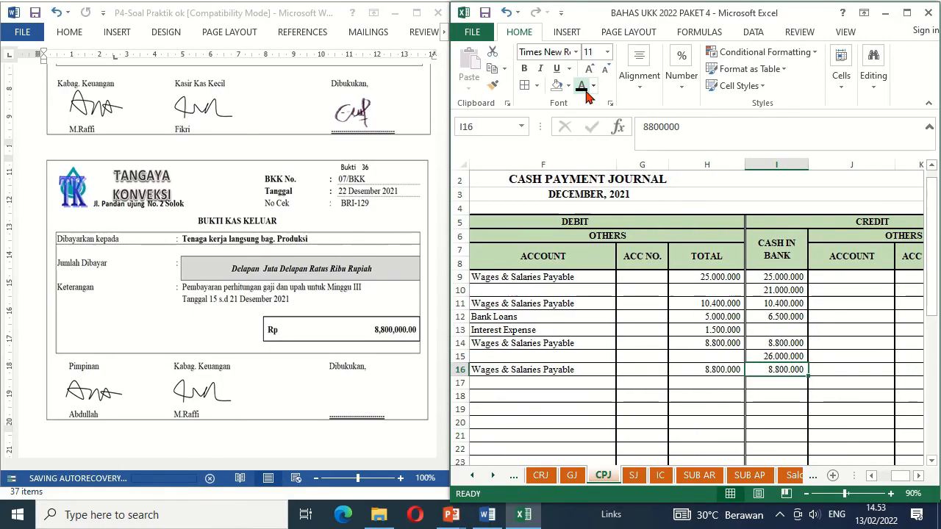
{"action": "left_click", "coordinate": [609, 383]}
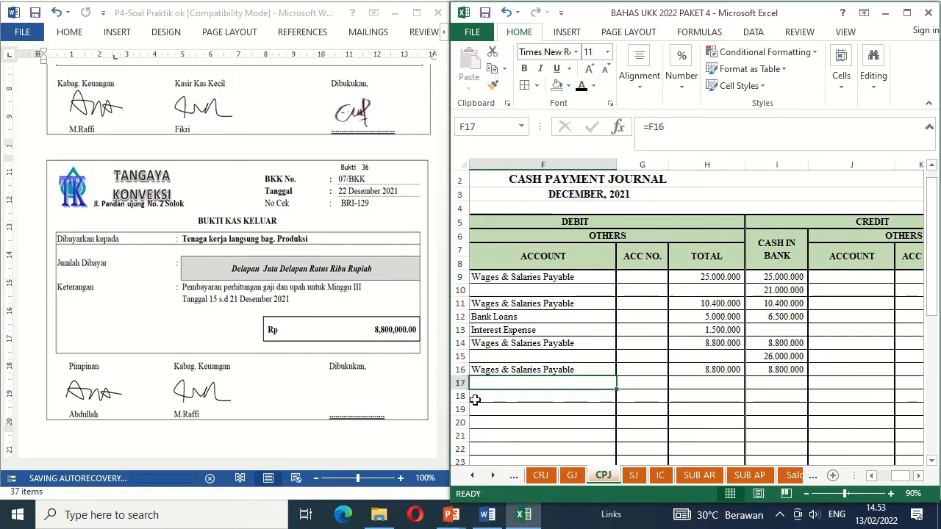
Mark voucher Bukti 36 in the Word document as booked by deleting the blank shape covering its Dibukukan signature.
{"action": "left_click", "coordinate": [354, 394]}
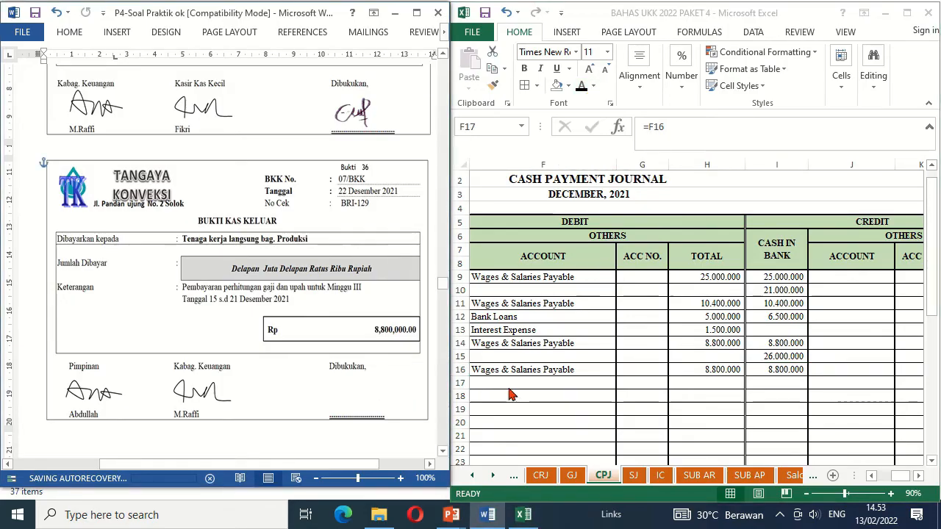
{"action": "left_click", "coordinate": [540, 383]}
{"action": "left_click", "coordinate": [363, 399]}
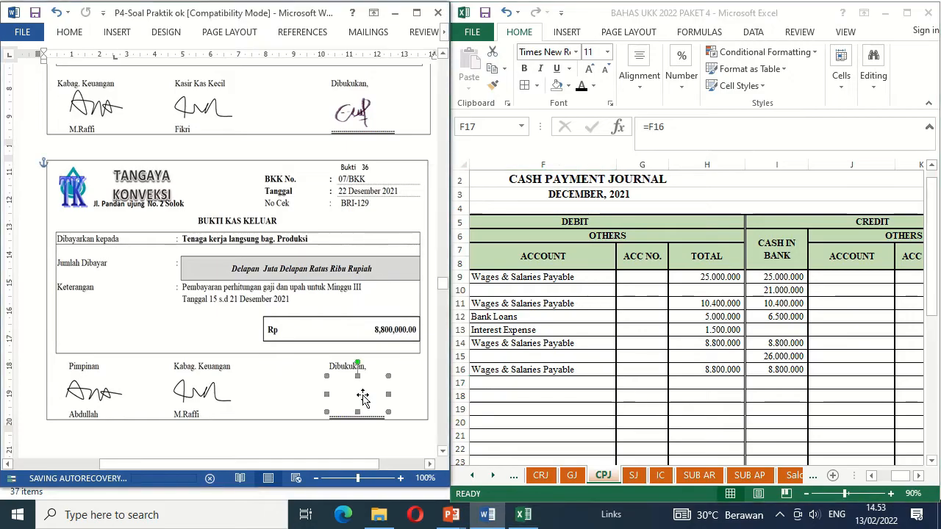
{"action": "key", "text": "Delete"}
{"action": "left_click_drag", "start_coordinate": [351, 466], "coordinate": [358, 467]}
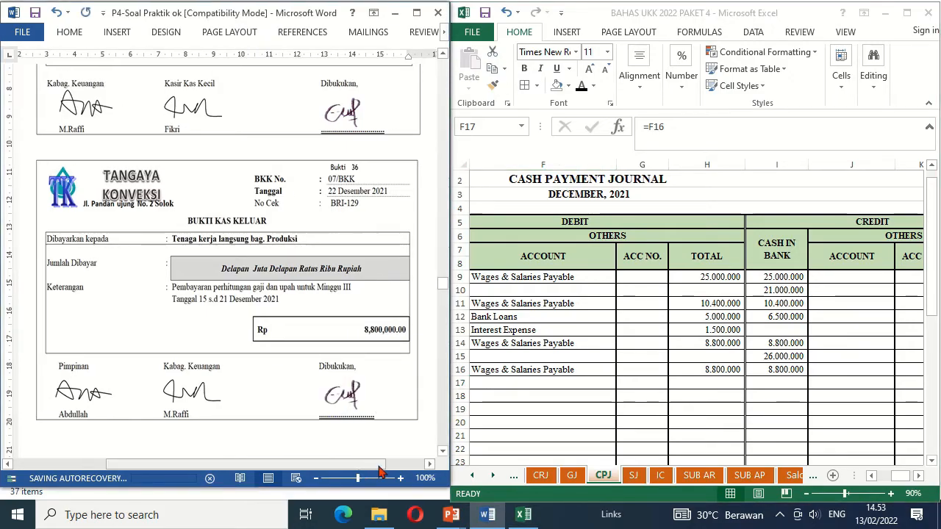
Examine cash receipt voucher Bukti 37 and check the Toko Sinar Jaya card in the SUB AR sheet.
{"action": "left_click", "coordinate": [442, 451]}
{"action": "left_click", "coordinate": [442, 453]}
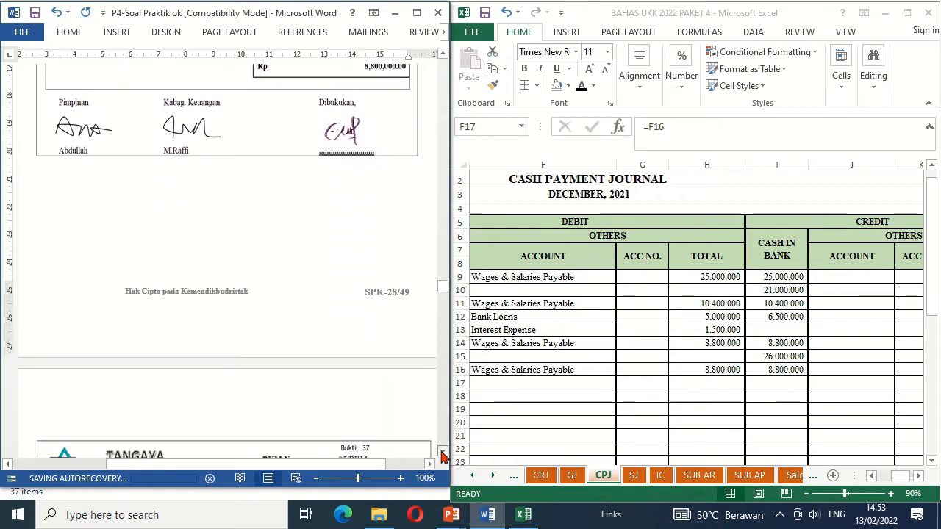
{"action": "left_click", "coordinate": [441, 454]}
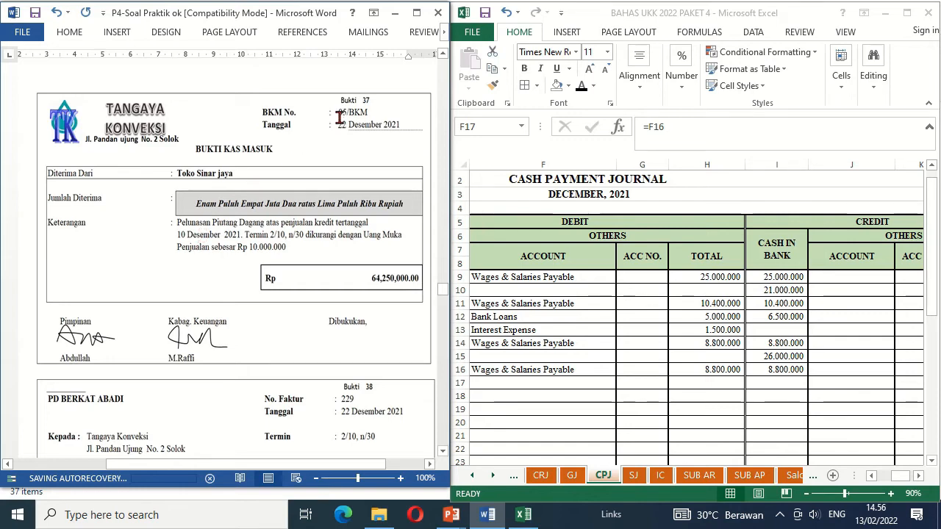
{"action": "left_click", "coordinate": [694, 475]}
{"action": "left_click", "coordinate": [695, 475]}
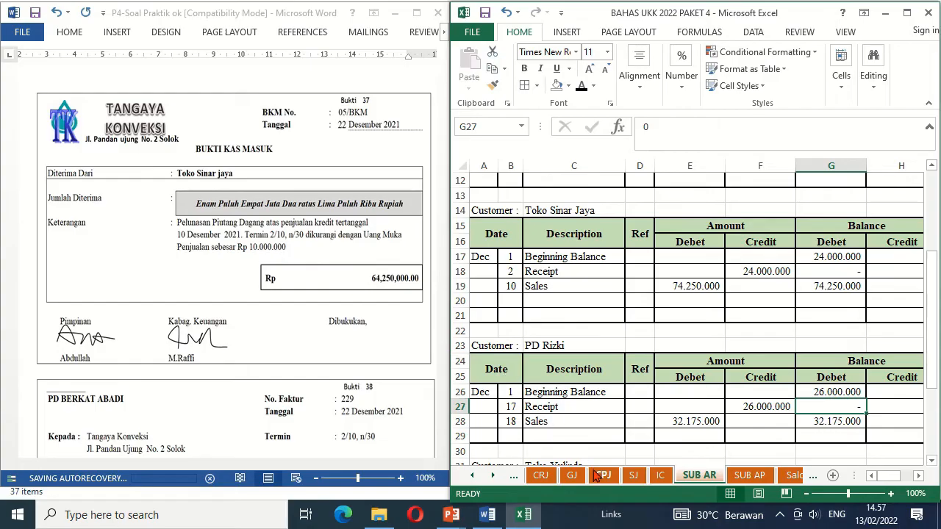
In row 13 of the CRJ sheet, reveal date 22 in B13 and evidence 05/BKM in C13 with the black font colour.
{"action": "left_click", "coordinate": [541, 475]}
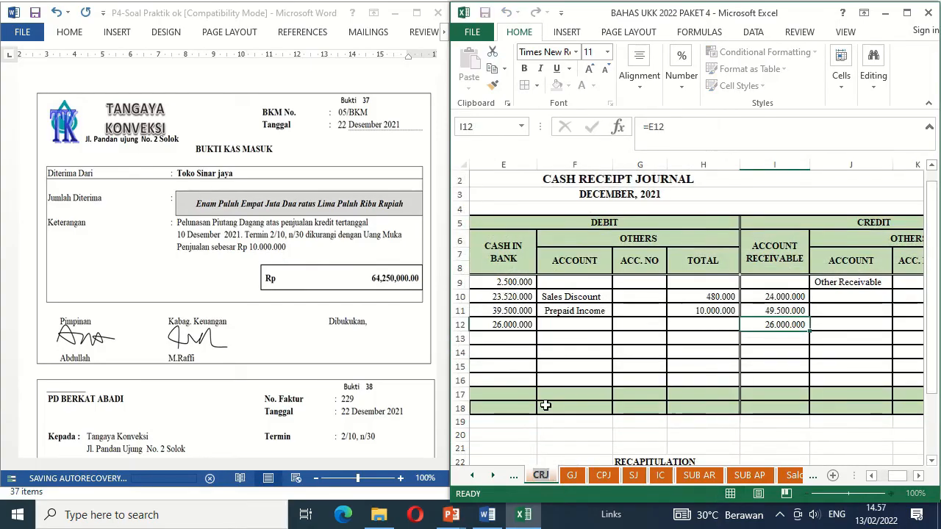
{"action": "left_click", "coordinate": [492, 335]}
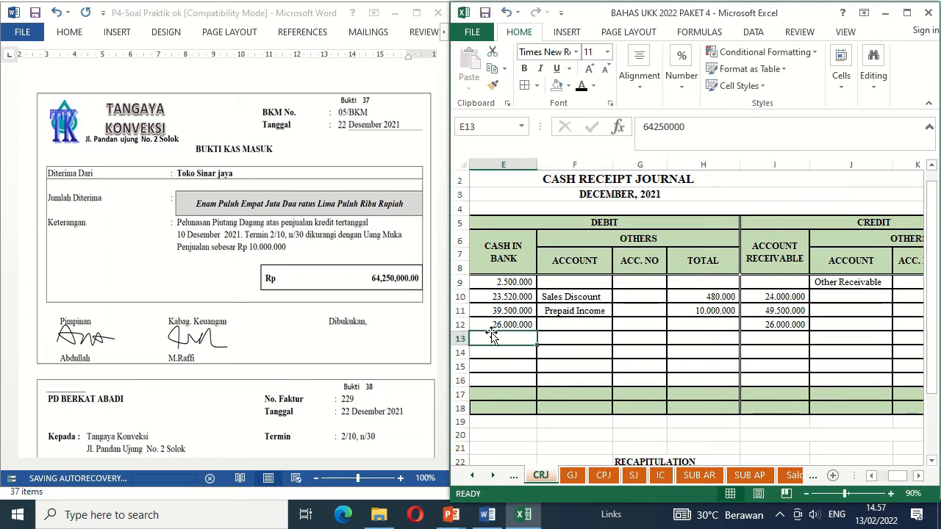
{"action": "key", "text": "Left"}
{"action": "key", "text": "Left"}
{"action": "key", "text": "Left"}
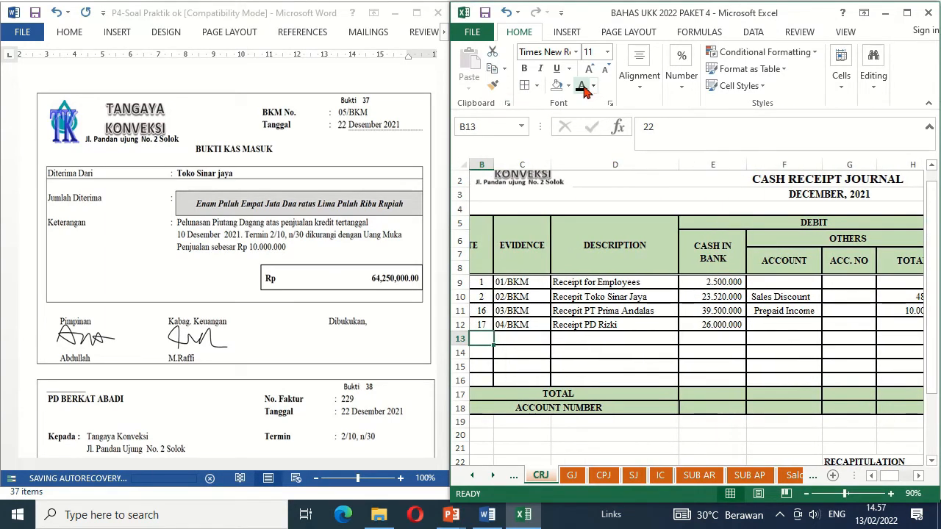
{"action": "key", "text": "Right"}
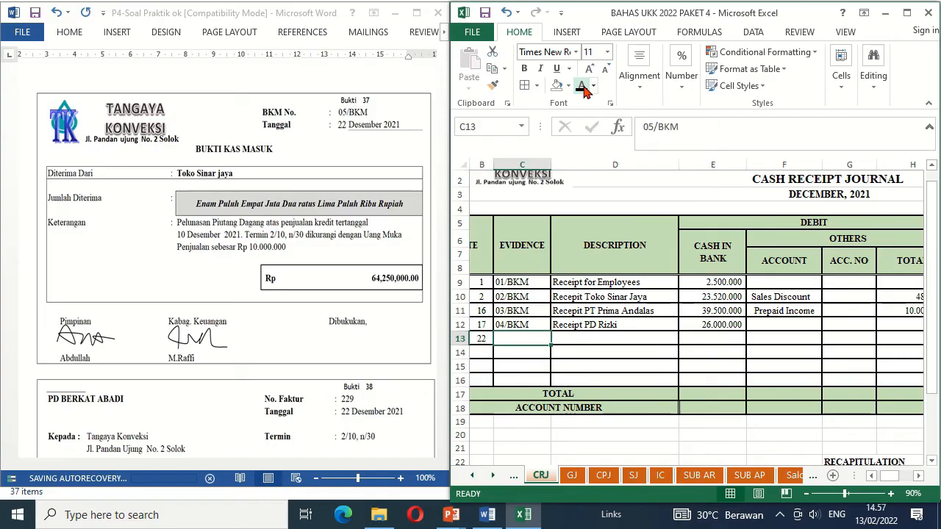
{"action": "type", "text": "05/BKM"}
Reveal the description Recepit Toko Sinar Jaya in D13 and the 64.250.000 Cash in Bank debit in E13 in black.
{"action": "key", "text": "Right"}
{"action": "type", "text": "Recepit Toko Sinar Jaya"}
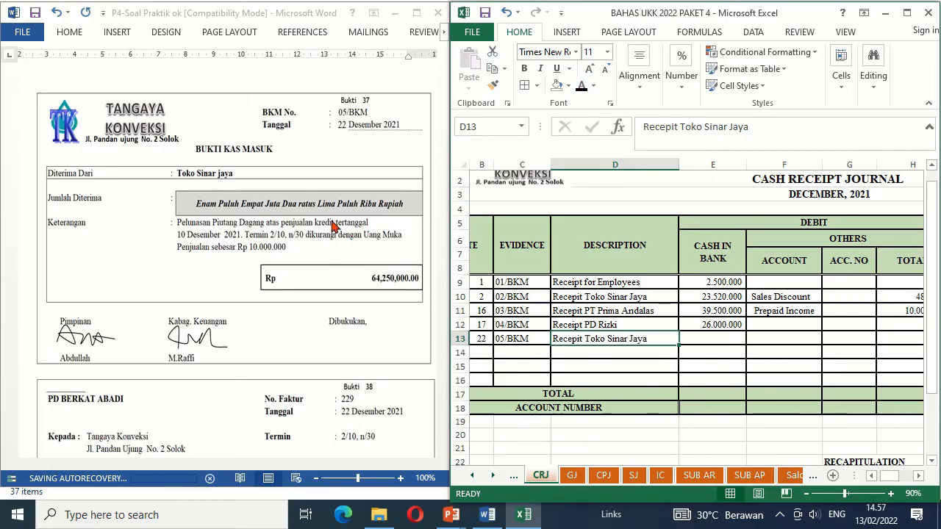
{"action": "key", "text": "Right"}
{"action": "type", "text": "64250000"}
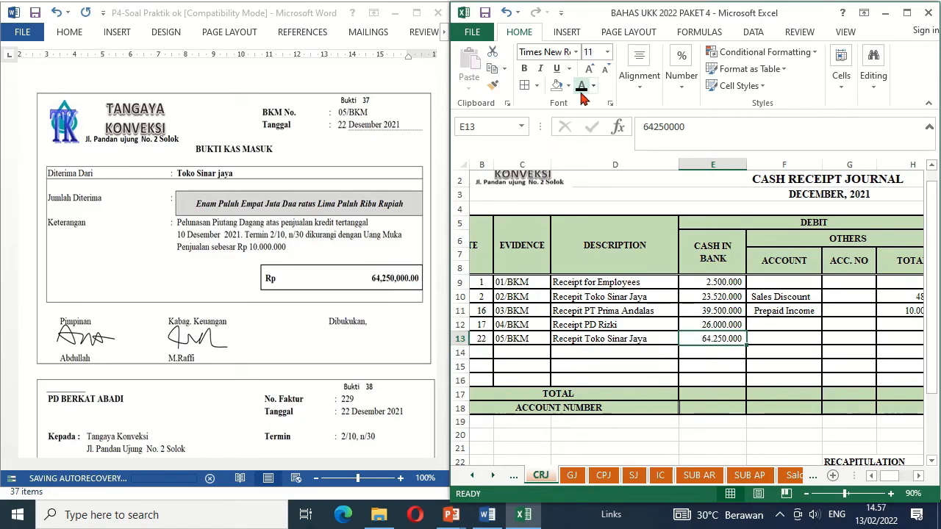
Check Toko Sinar Jaya's receivable in SUB AR and reveal the 74.250.000 Account Receivable credit in CRJ cell I13 in black.
{"action": "key", "text": "Right"}
{"action": "key", "text": "Right"}
{"action": "key", "text": "Right"}
{"action": "key", "text": "Right"}
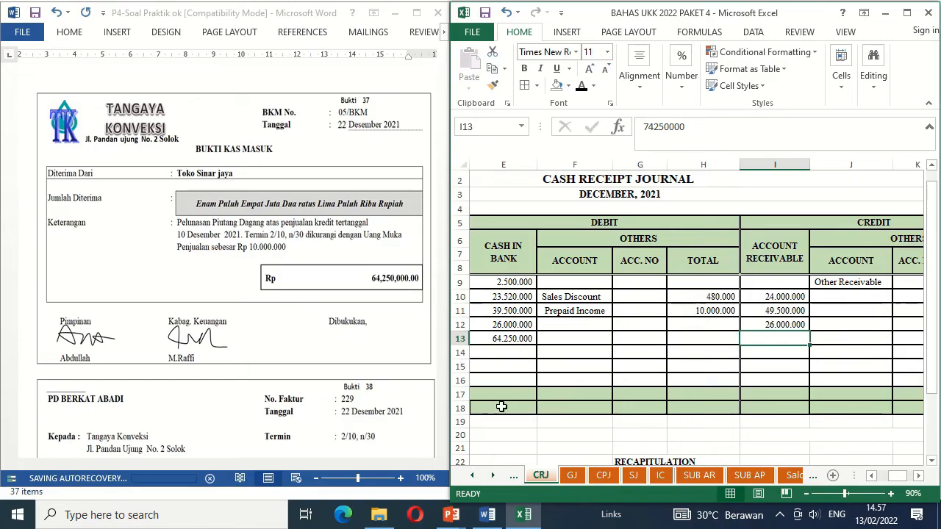
{"action": "left_click", "coordinate": [699, 476]}
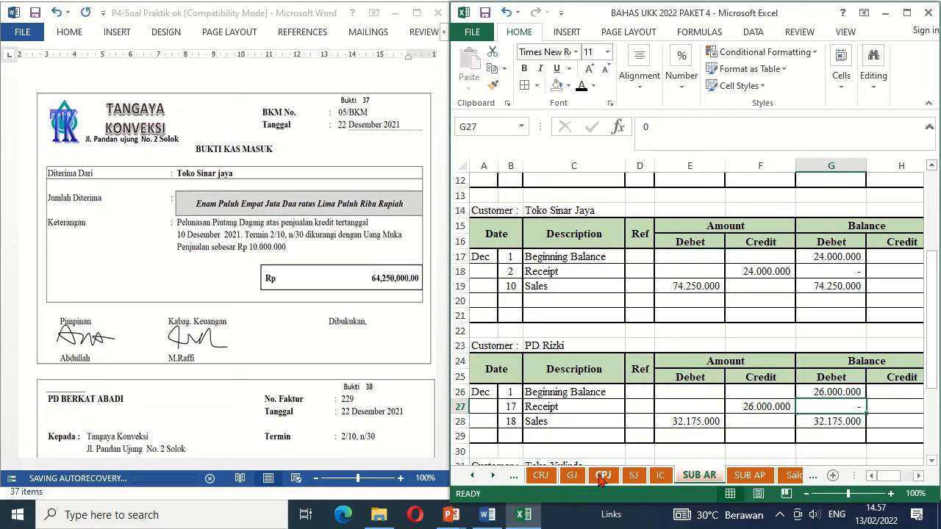
{"action": "left_click", "coordinate": [540, 476]}
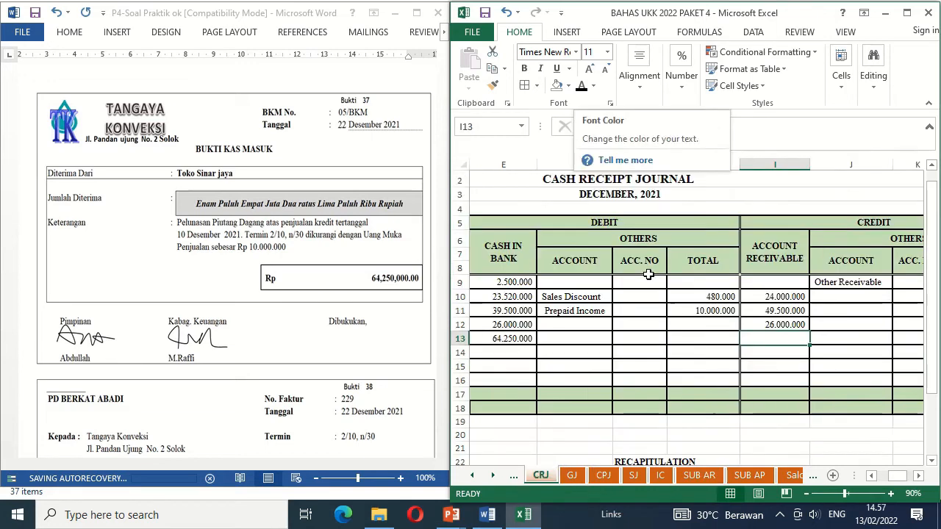
{"action": "left_click", "coordinate": [580, 85]}
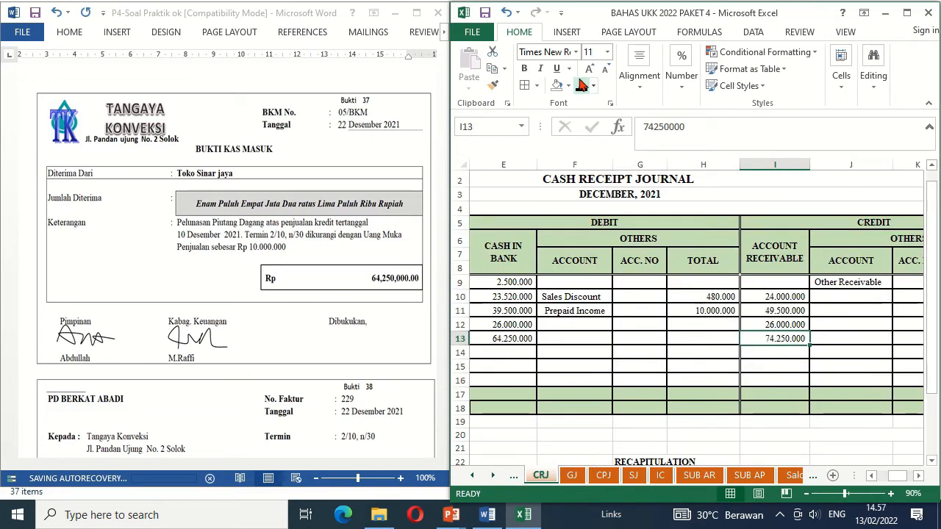
Reveal the debit account Prepaid Income in F13 and its 10.000.000 total in H13 with the black font colour.
{"action": "key", "text": "Left"}
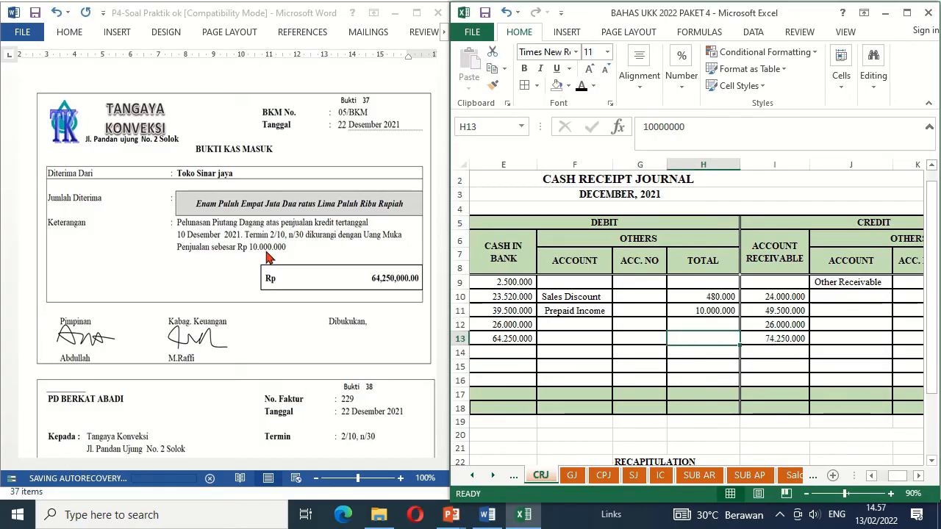
{"action": "key", "text": "Left"}
{"action": "key", "text": "Left"}
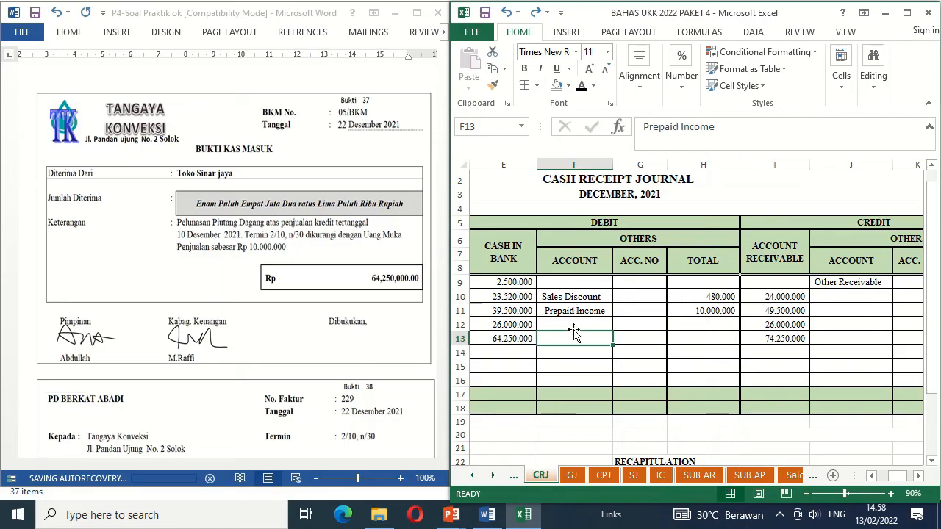
{"action": "left_click", "coordinate": [582, 87]}
{"action": "key", "text": "Right"}
{"action": "key", "text": "Right"}
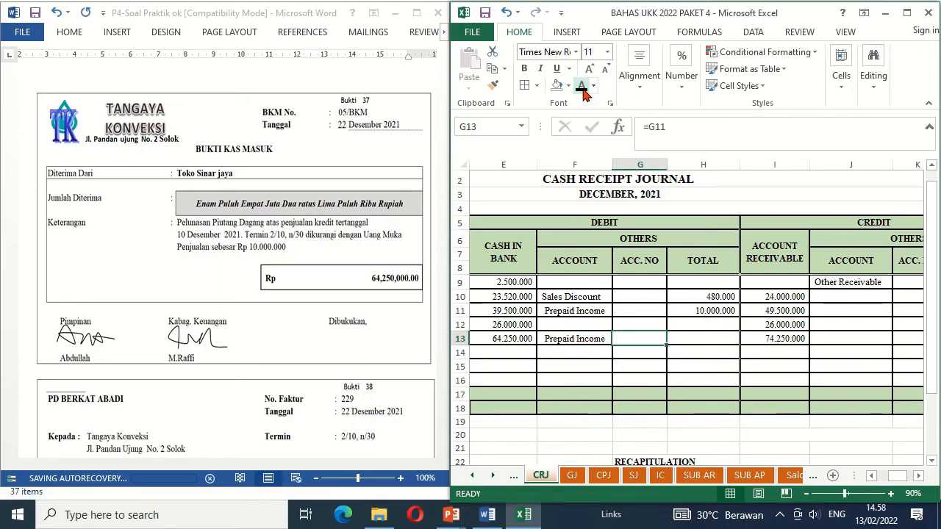
{"action": "left_click", "coordinate": [582, 87]}
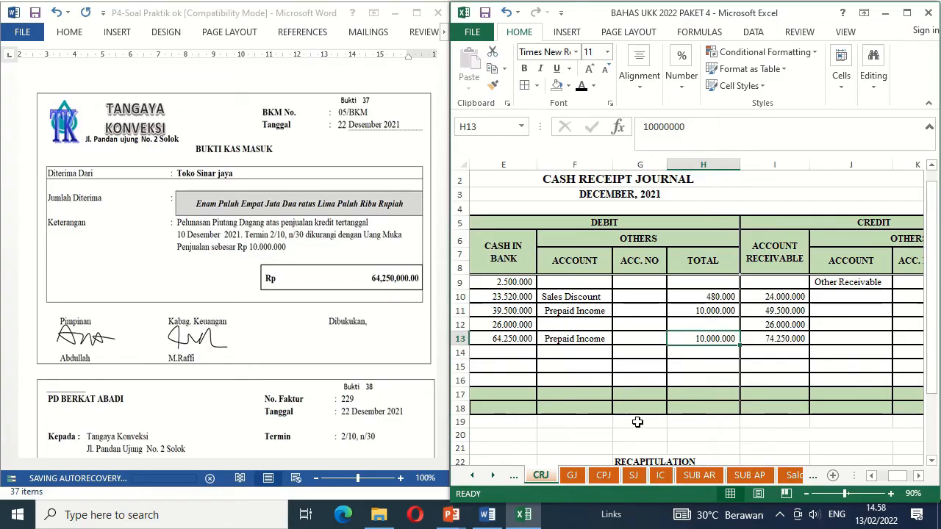
On the Toko Sinar Jaya card in SUB AR, reveal date 22 in B20 and the description Receipt in C20 in black.
{"action": "left_click", "coordinate": [701, 476]}
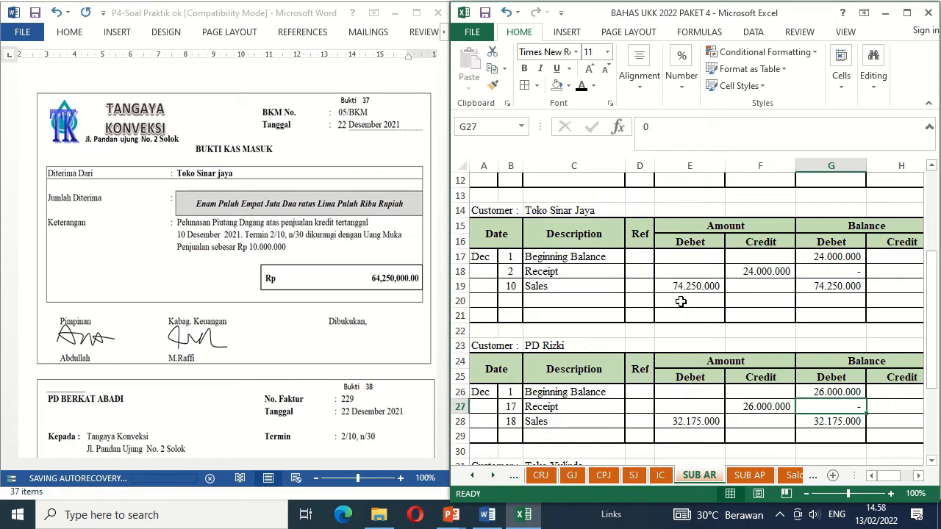
{"action": "left_click", "coordinate": [513, 299]}
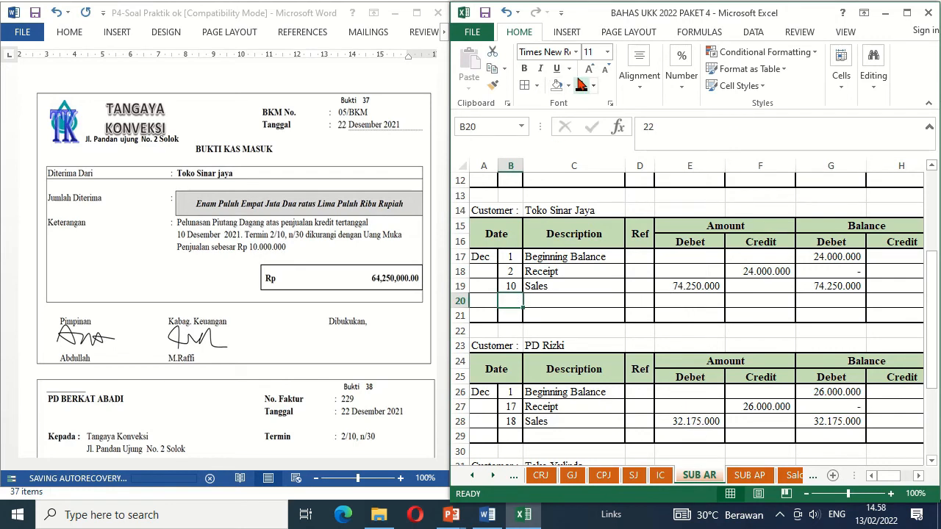
{"action": "key", "text": "Tab"}
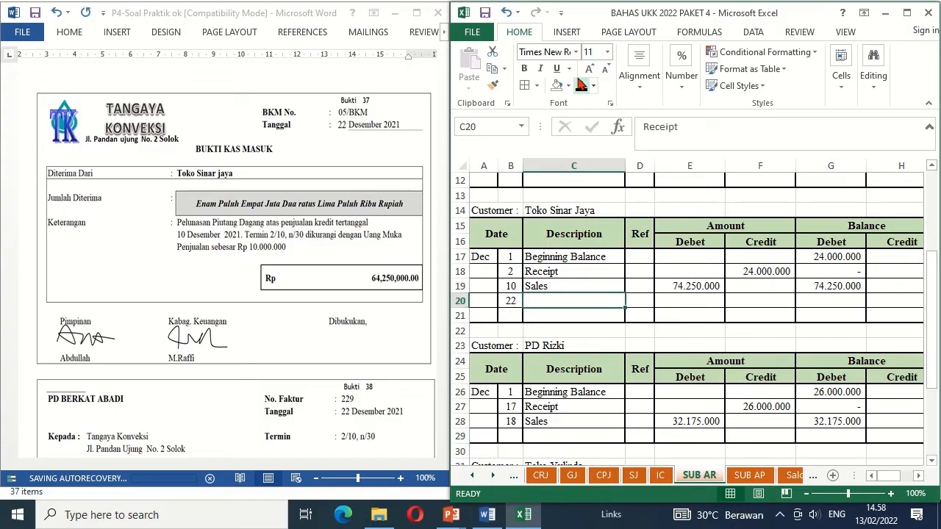
{"action": "left_click", "coordinate": [581, 83]}
Reveal the 74.250.000 credit in F20 and the zero debit balance in G20 with the black font colour.
{"action": "key", "text": "Tab"}
{"action": "key", "text": "Tab"}
{"action": "key", "text": "Tab"}
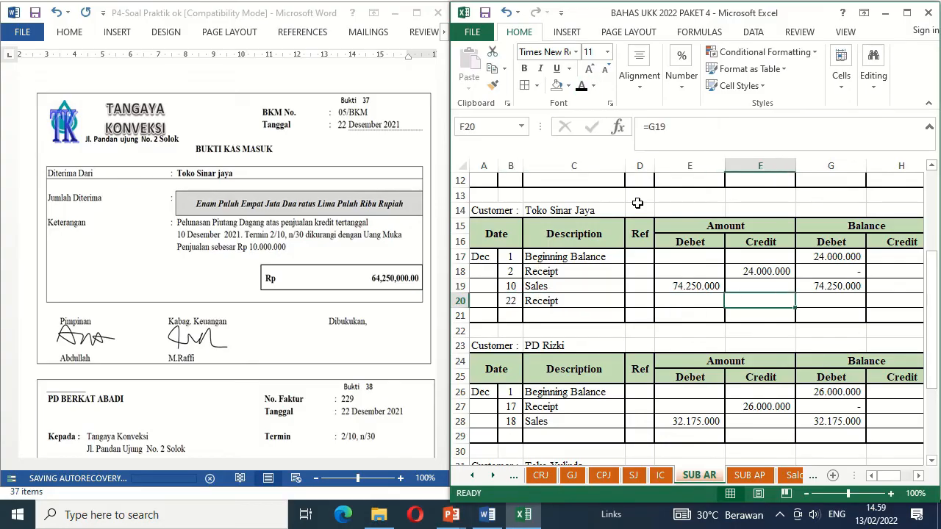
{"action": "left_click", "coordinate": [586, 88]}
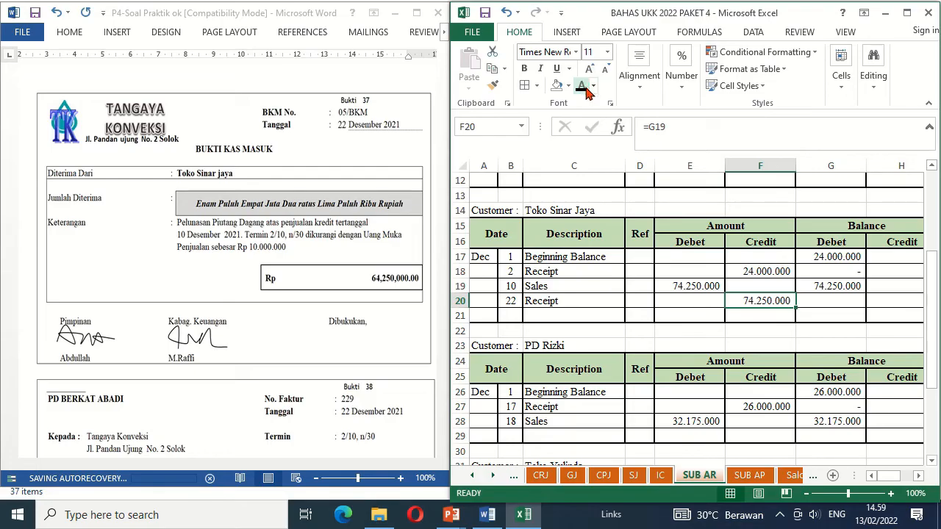
{"action": "key", "text": "Right"}
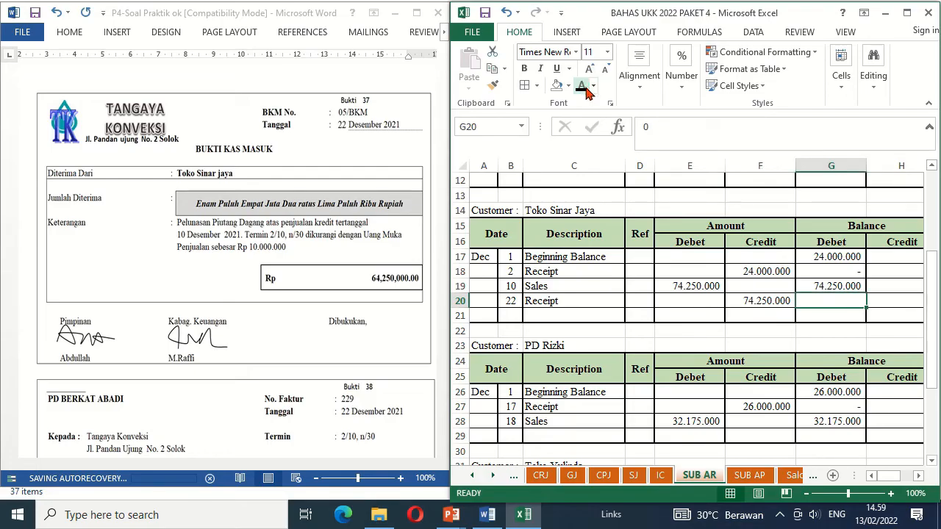
{"action": "left_click", "coordinate": [586, 88]}
{"action": "left_click", "coordinate": [784, 305]}
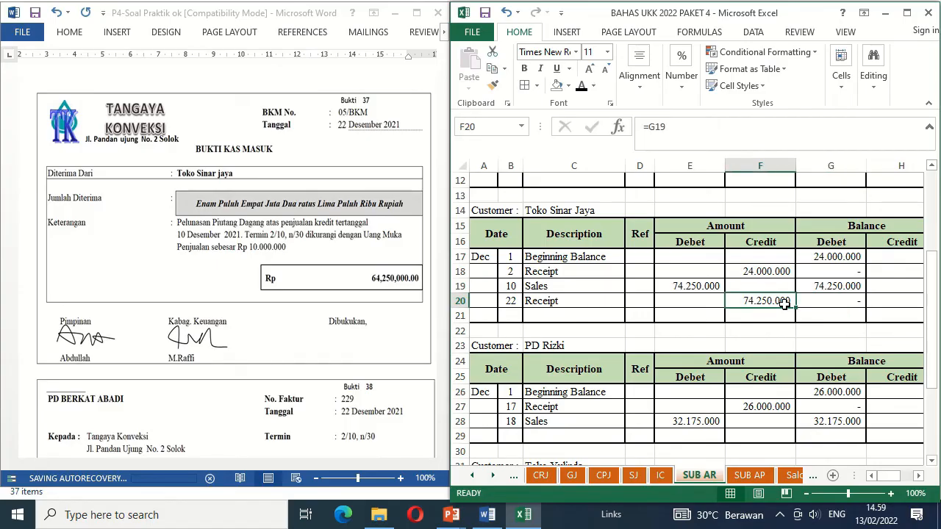
Mark voucher Bukti 37 in the Word document as booked by removing the blank shape over its Dibukukan signature, and bring up Bukti 38.
{"action": "left_click", "coordinate": [352, 336]}
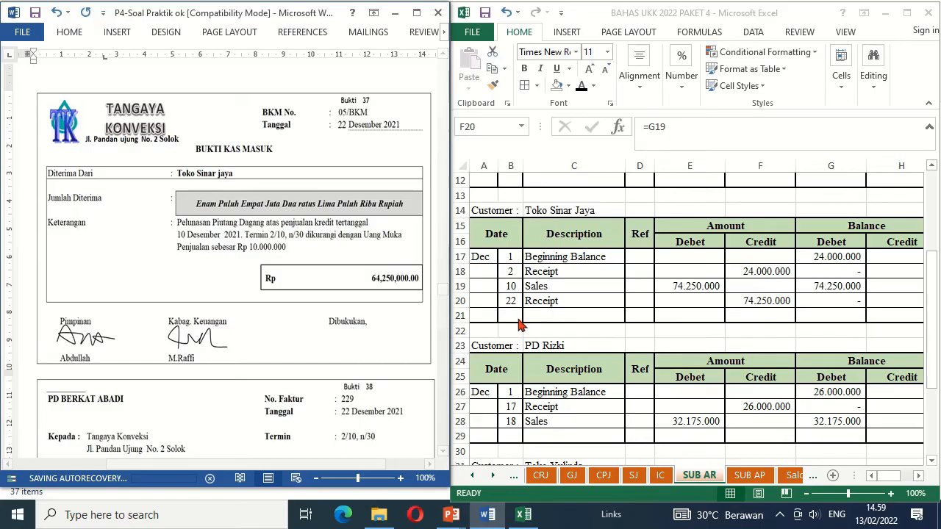
{"action": "left_click", "coordinate": [335, 344]}
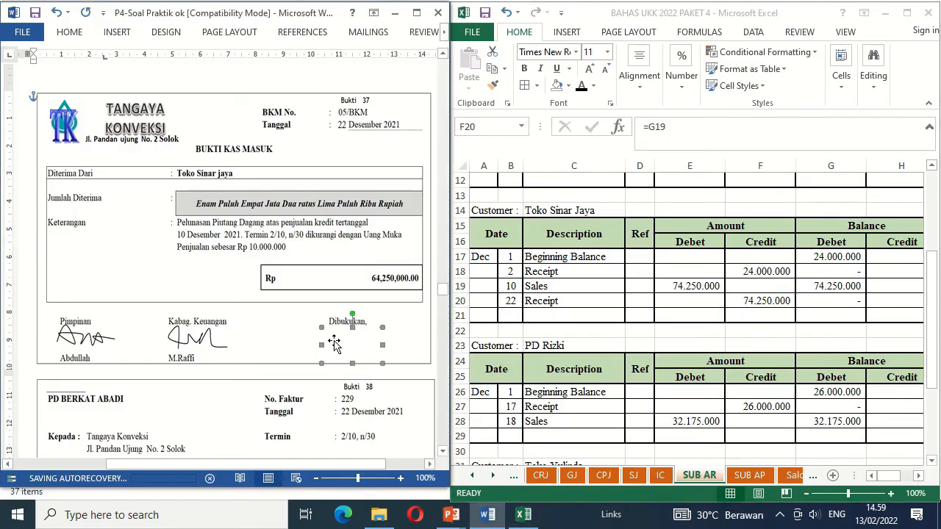
{"action": "key", "text": "Escape"}
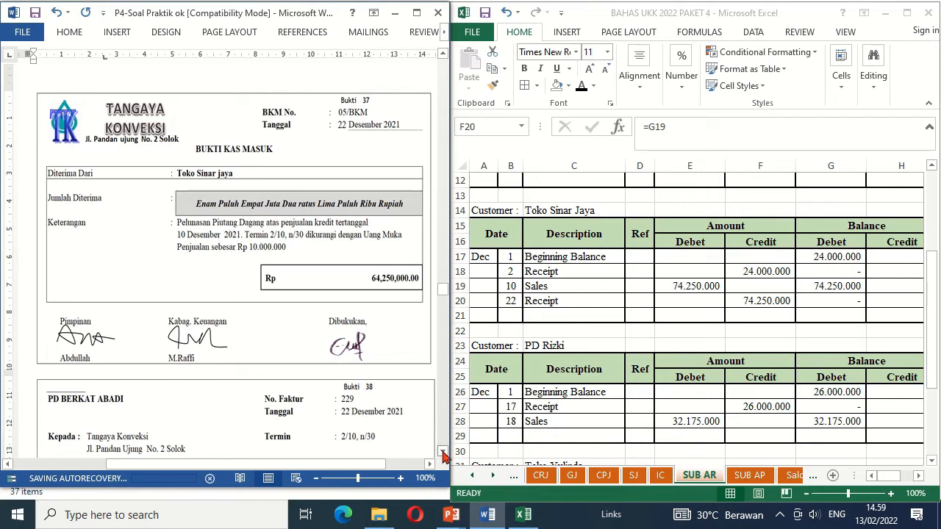
{"action": "left_click_drag", "start_coordinate": [444, 455], "coordinate": [443, 456]}
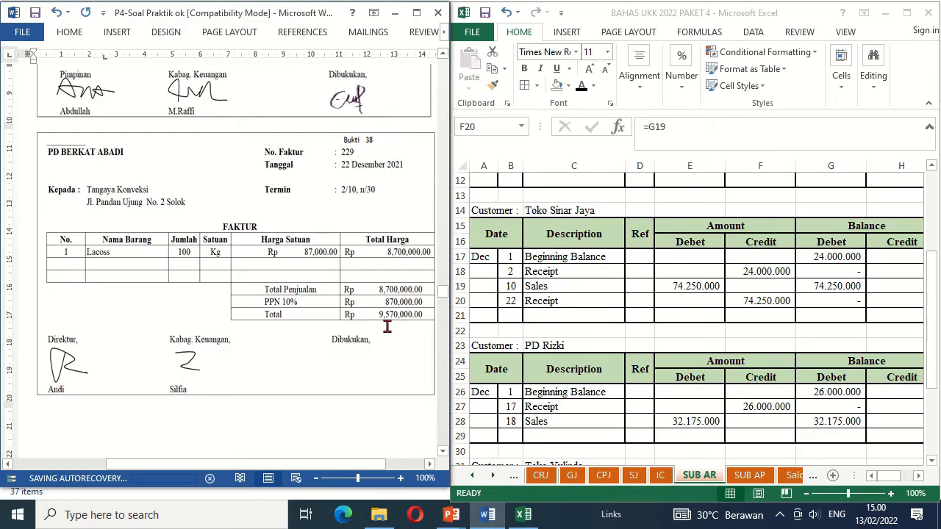
In row 10 of the PJ sheet, reveal date 22, evidence 229 and the description Purchases PD Berkat Abadi in black.
{"action": "left_click", "coordinate": [474, 477]}
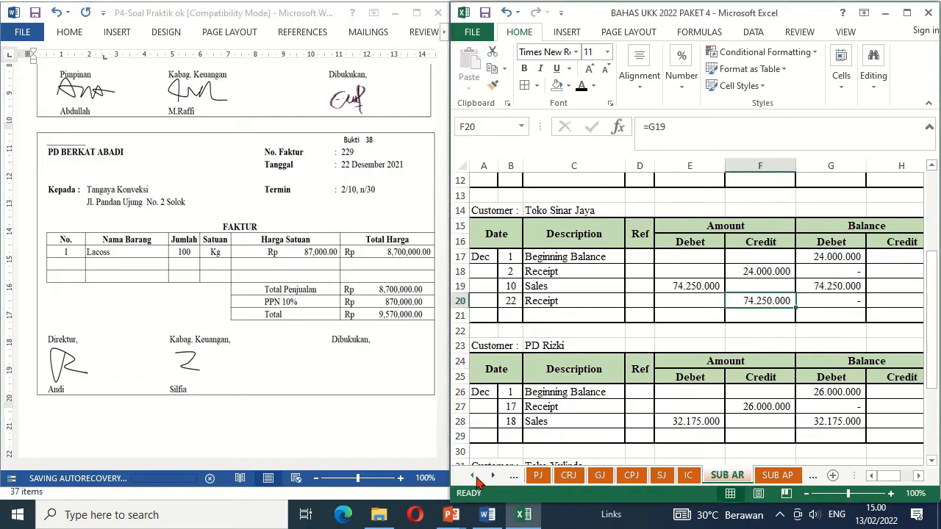
{"action": "left_click", "coordinate": [538, 475]}
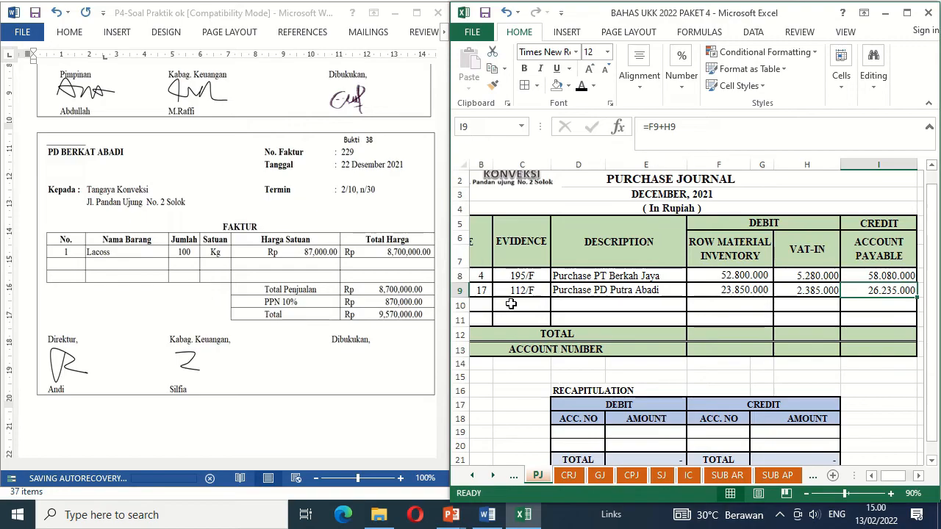
{"action": "left_click", "coordinate": [484, 305]}
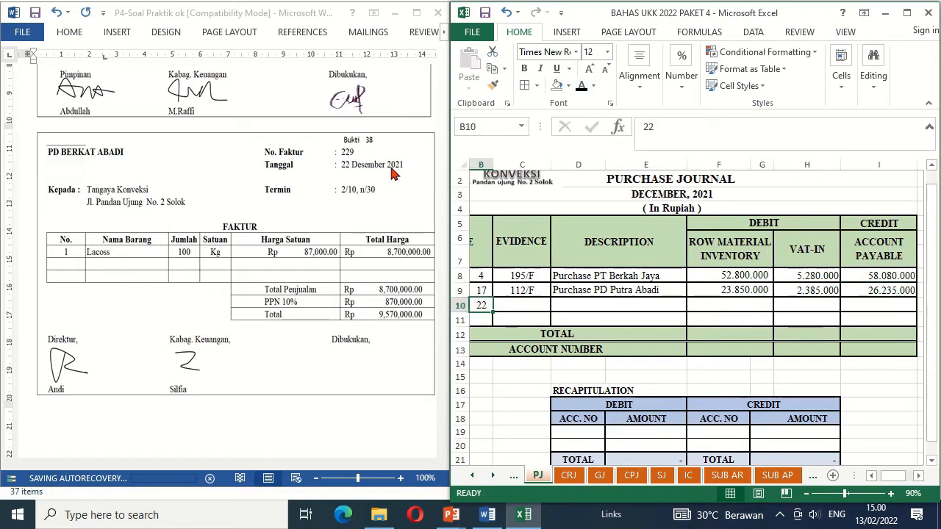
{"action": "key", "text": "Right"}
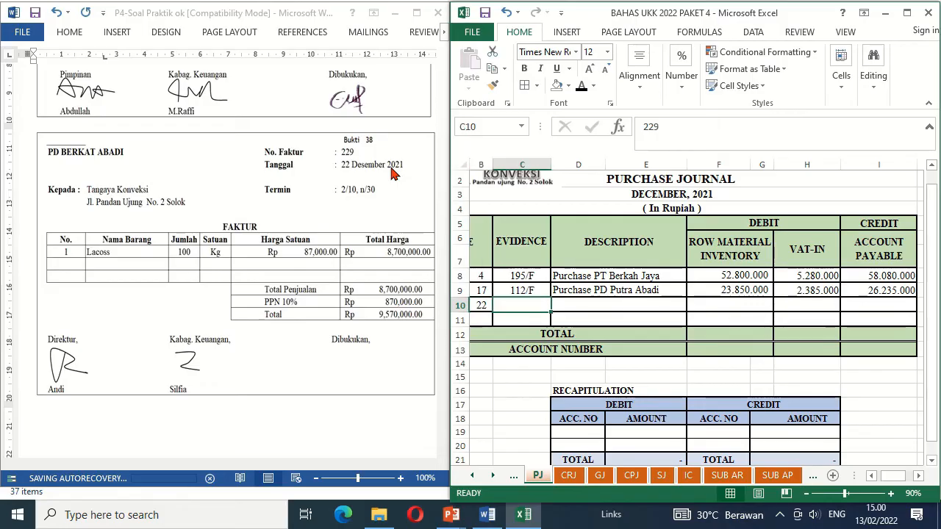
{"action": "left_click", "coordinate": [581, 88]}
{"action": "key", "text": "Right"}
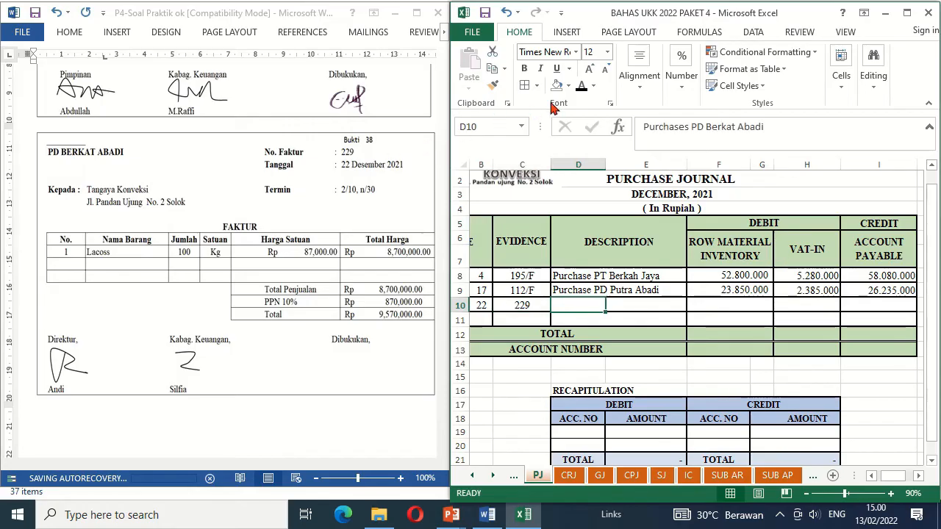
{"action": "left_click", "coordinate": [580, 88]}
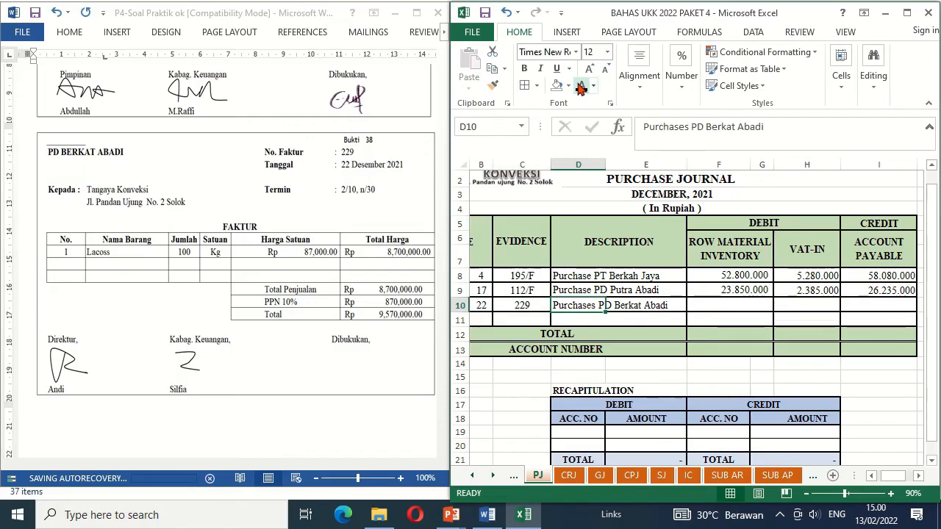
Reveal the 8.700.000 raw material debit in F10, the 870.000 VAT-In in H10 and the 9.570.000 account payable in I10 in black.
{"action": "key", "text": "Right"}
{"action": "key", "text": "Right"}
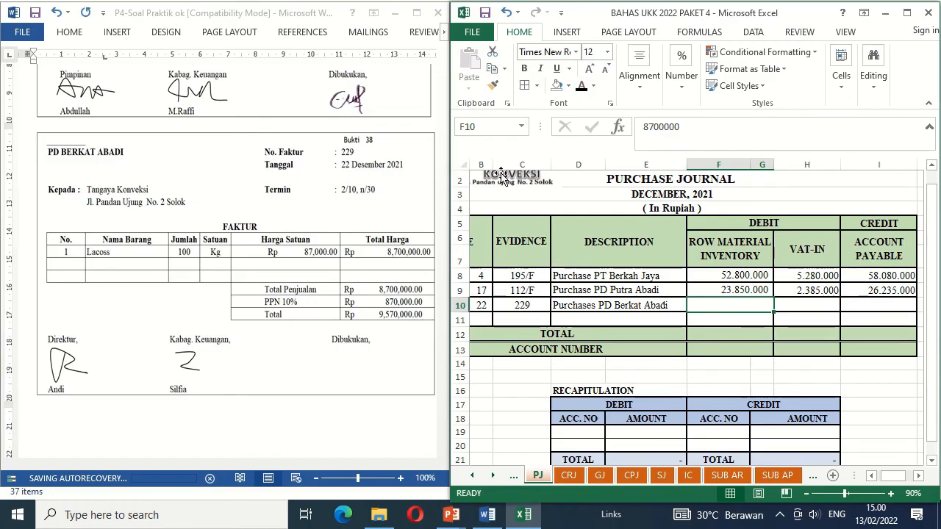
{"action": "left_click", "coordinate": [582, 84]}
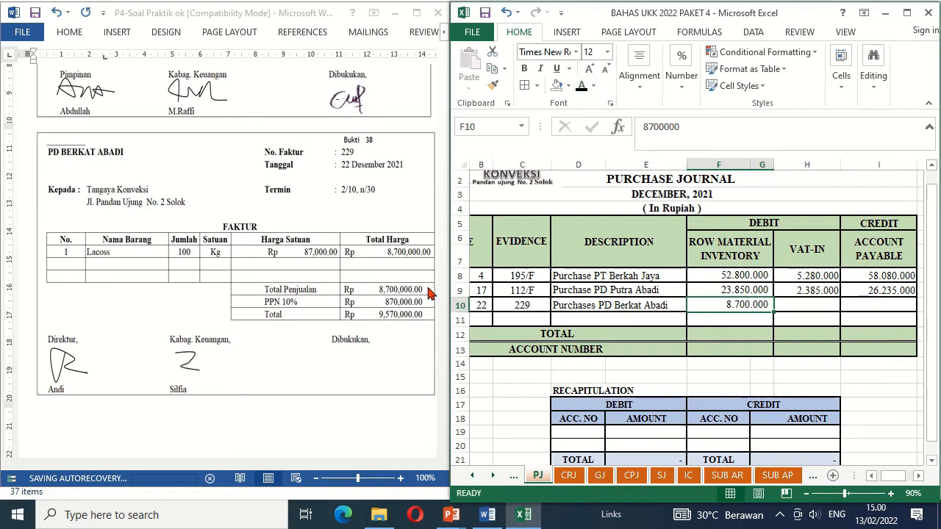
{"action": "key", "text": "Right"}
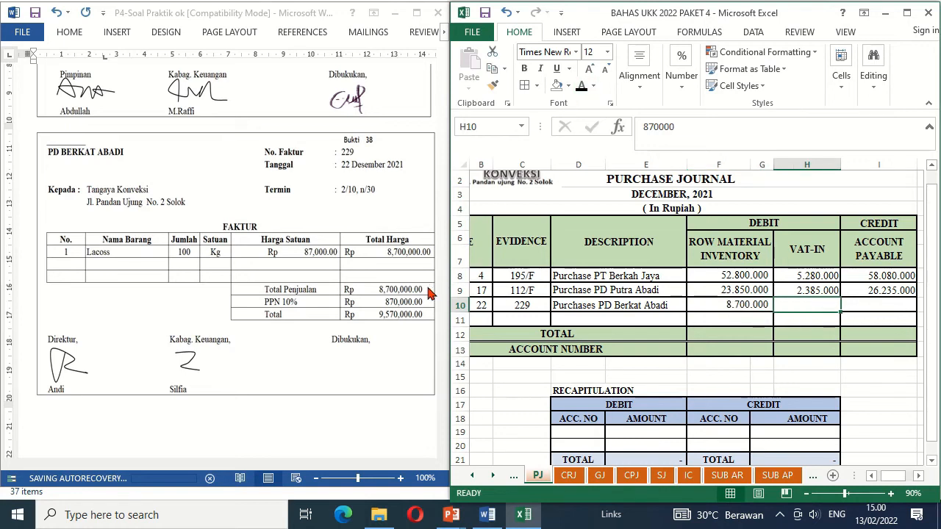
{"action": "left_click", "coordinate": [584, 88]}
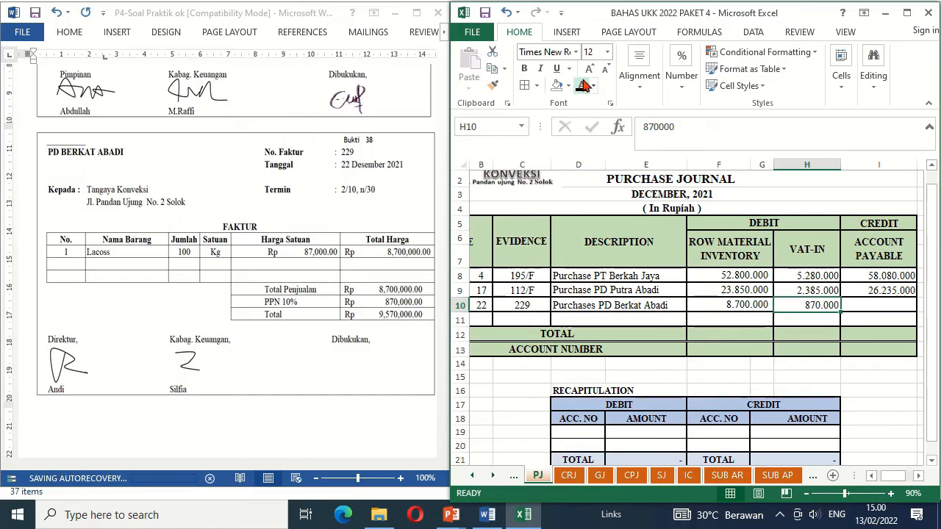
{"action": "key", "text": "Right"}
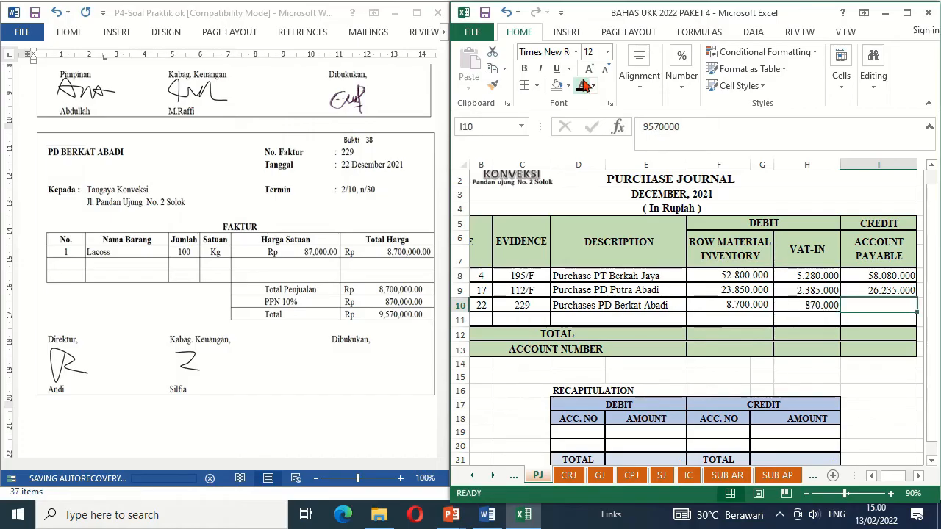
{"action": "left_click", "coordinate": [584, 87]}
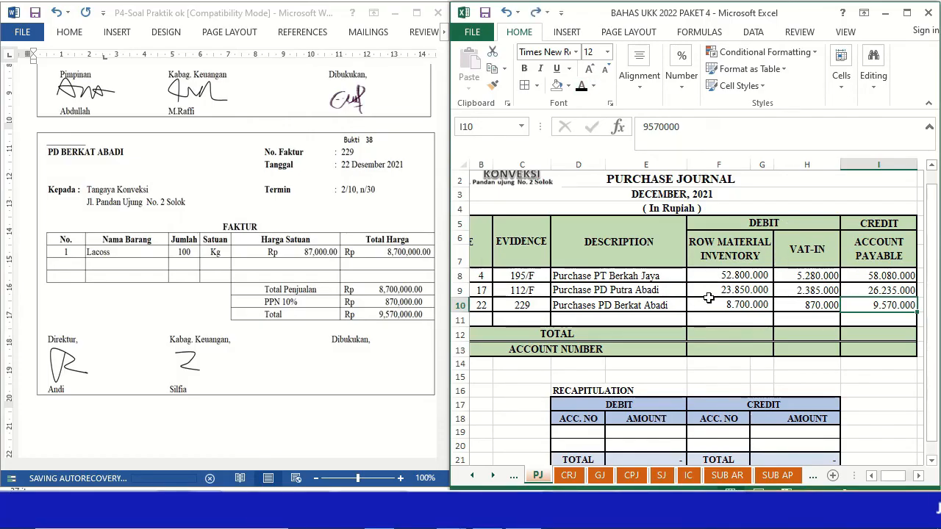
On the Lacoss card in the IC sheet, reveal date 22, evidence 229 and the description Purchase PD Berkat Abadi in B23:D23 in black.
{"action": "left_click", "coordinate": [690, 476]}
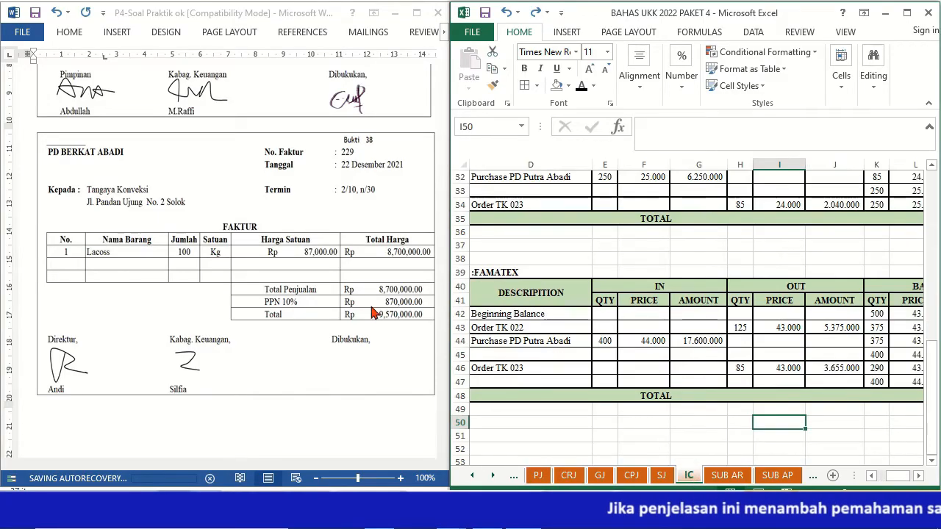
{"action": "left_click", "coordinate": [569, 260]}
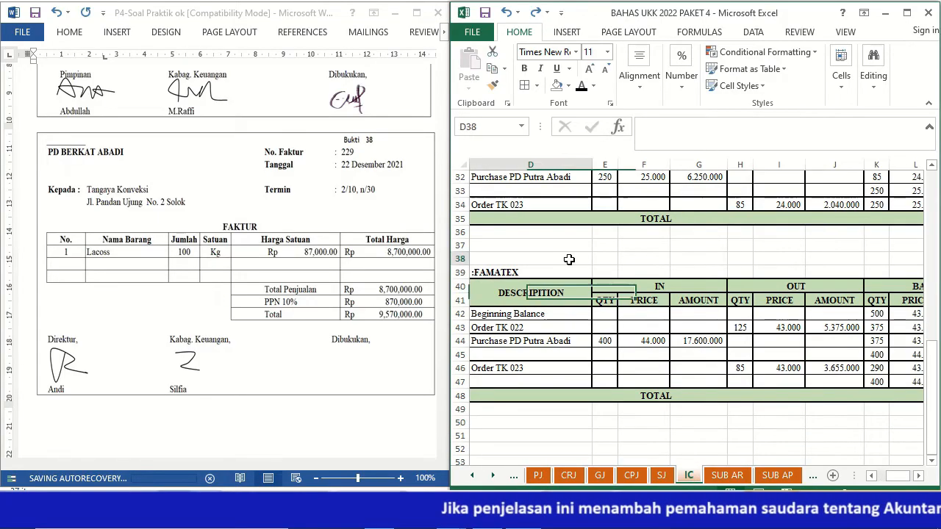
{"action": "key", "text": "Up"}
{"action": "key", "text": "Up"}
{"action": "key", "text": "Up"}
{"action": "key", "text": "Up"}
{"action": "key", "text": "Up"}
{"action": "key", "text": "Up"}
{"action": "key", "text": "Up"}
{"action": "key", "text": "Up"}
{"action": "key", "text": "Up"}
{"action": "key", "text": "Up"}
{"action": "key", "text": "Up"}
{"action": "key", "text": "Up"}
{"action": "key", "text": "Up"}
{"action": "key", "text": "Up"}
{"action": "key", "text": "Up"}
{"action": "key", "text": "Up"}
{"action": "key", "text": "Up"}
{"action": "key", "text": "Up"}
{"action": "key", "text": "Up"}
{"action": "key", "text": "Up"}
{"action": "key", "text": "Up"}
{"action": "key", "text": "Up"}
{"action": "key", "text": "Up"}
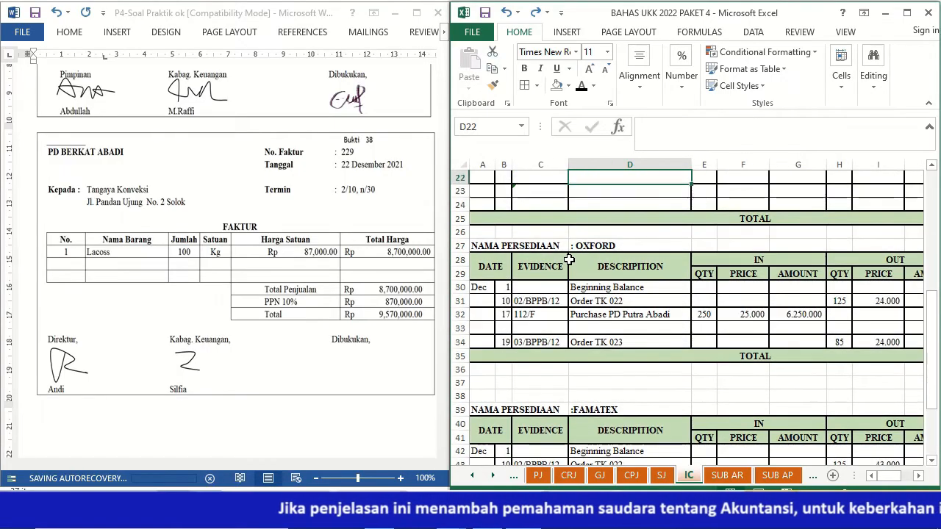
{"action": "key", "text": "Down"}
{"action": "key", "text": "Down"}
{"action": "key", "text": "Down"}
{"action": "key", "text": "Down"}
{"action": "key", "text": "Down"}
{"action": "key", "text": "Down"}
{"action": "key", "text": "Down"}
{"action": "key", "text": "Down"}
{"action": "key", "text": "Down"}
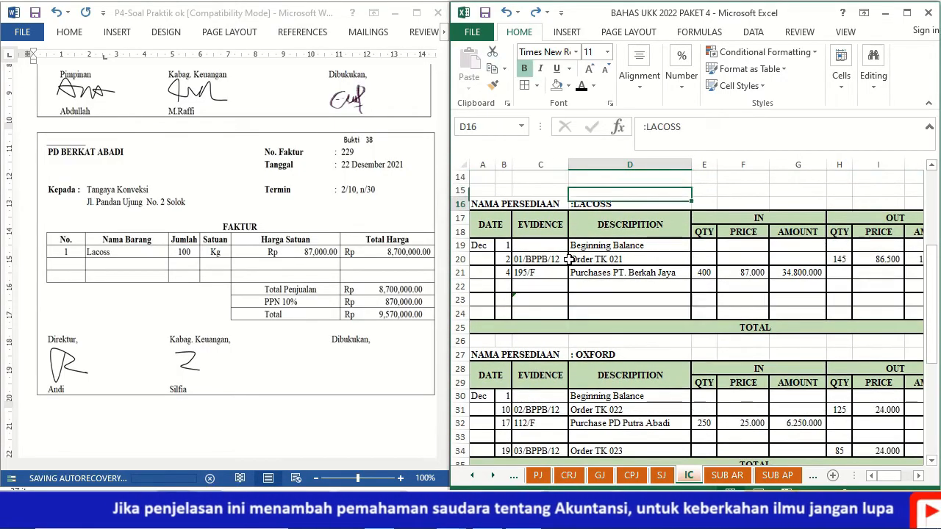
{"action": "key", "text": "Left"}
{"action": "key", "text": "Left"}
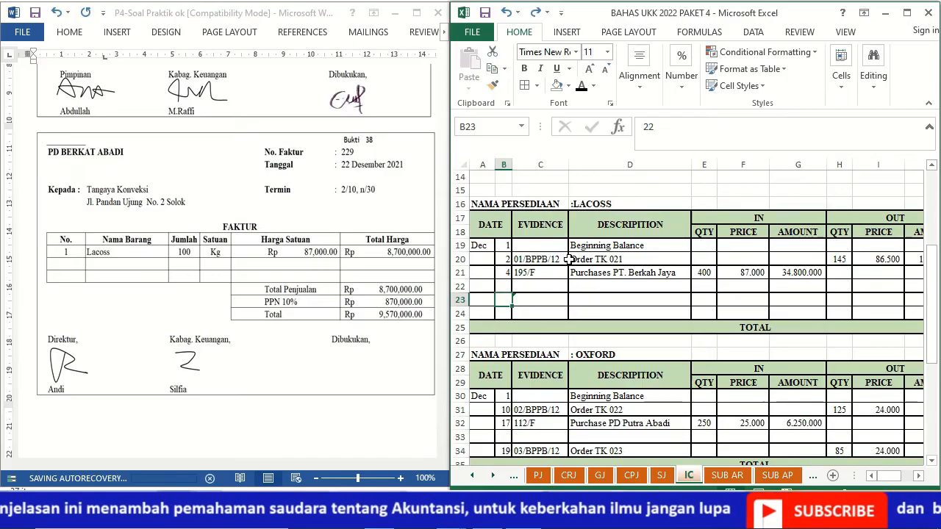
{"action": "left_click", "coordinate": [580, 86]}
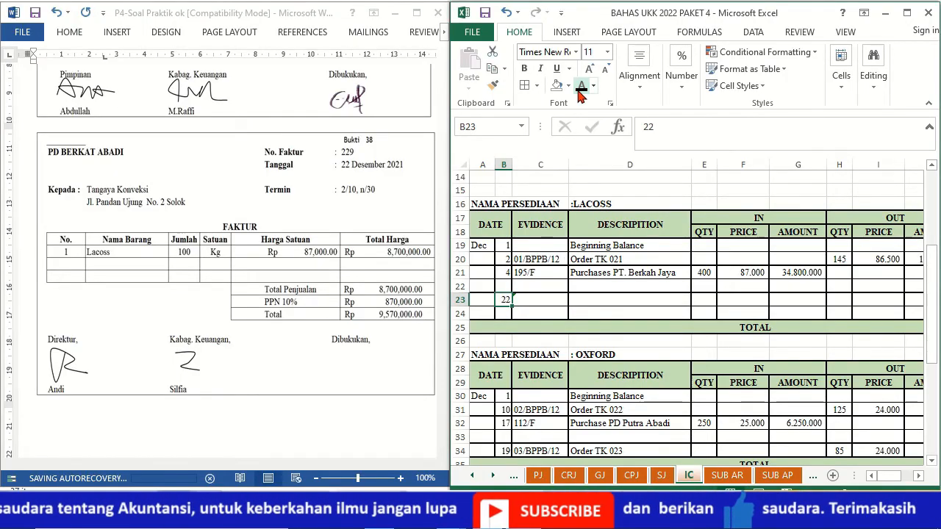
{"action": "key", "text": "Right"}
{"action": "right_click", "coordinate": [579, 93]}
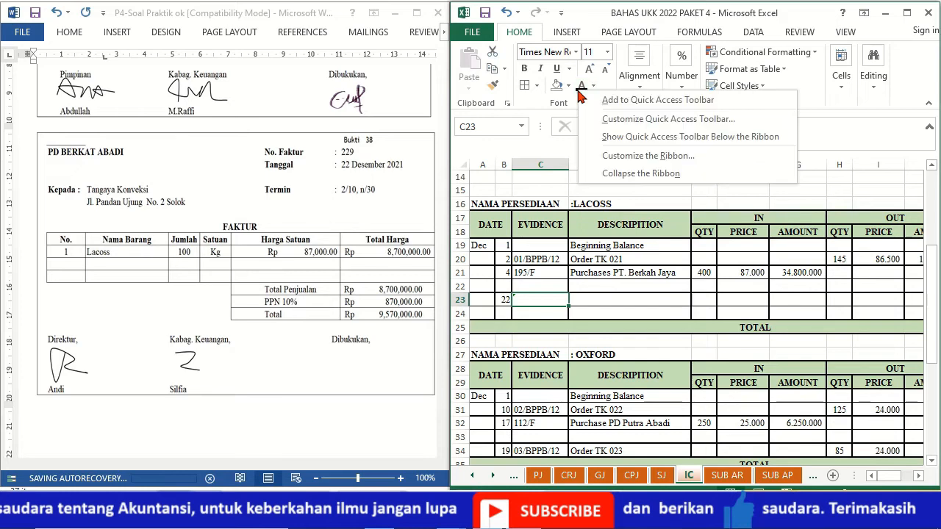
{"action": "left_click", "coordinate": [581, 88]}
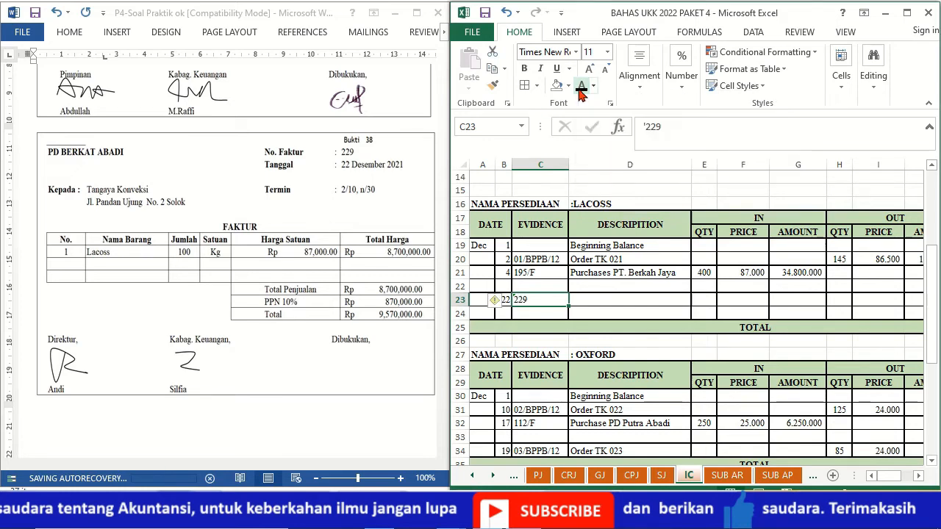
{"action": "key", "text": "Right"}
{"action": "left_click", "coordinate": [581, 88]}
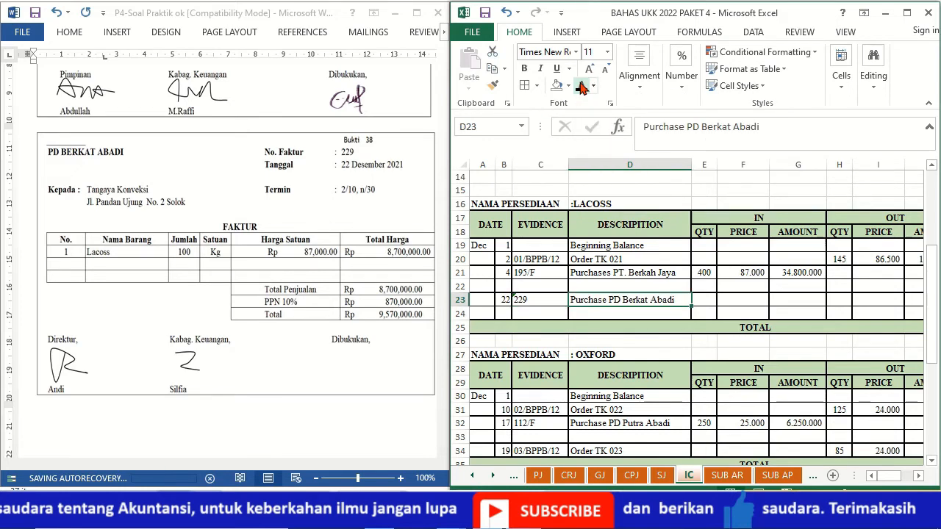
Reveal the incoming quantity 100 in E23, price 87.000 in F23 and amount 8.700.000 in G23 with the black font colour.
{"action": "key", "text": "Right"}
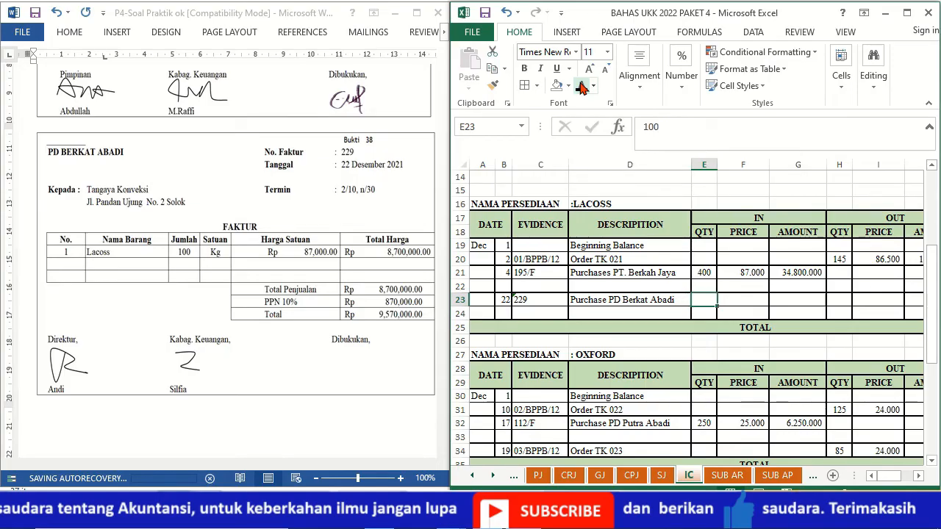
{"action": "left_click", "coordinate": [580, 88]}
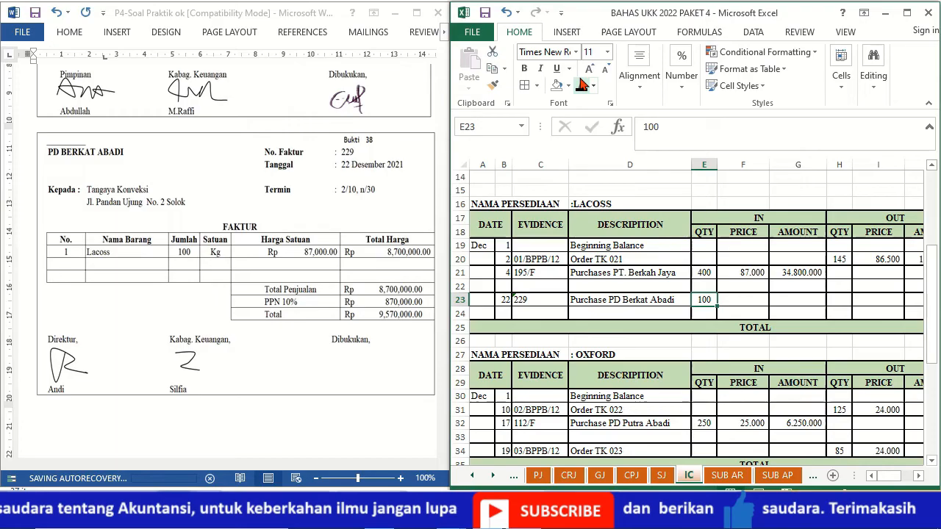
{"action": "key", "text": "Right"}
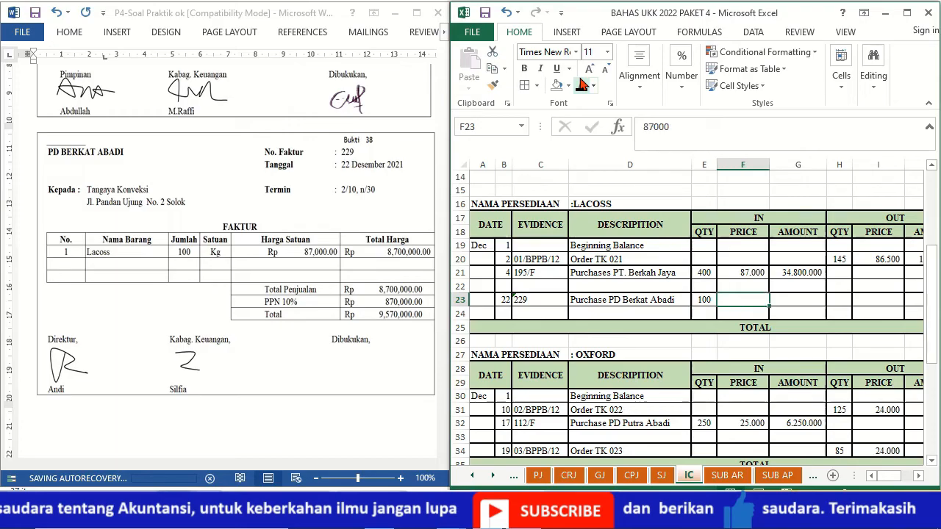
{"action": "left_click", "coordinate": [581, 83]}
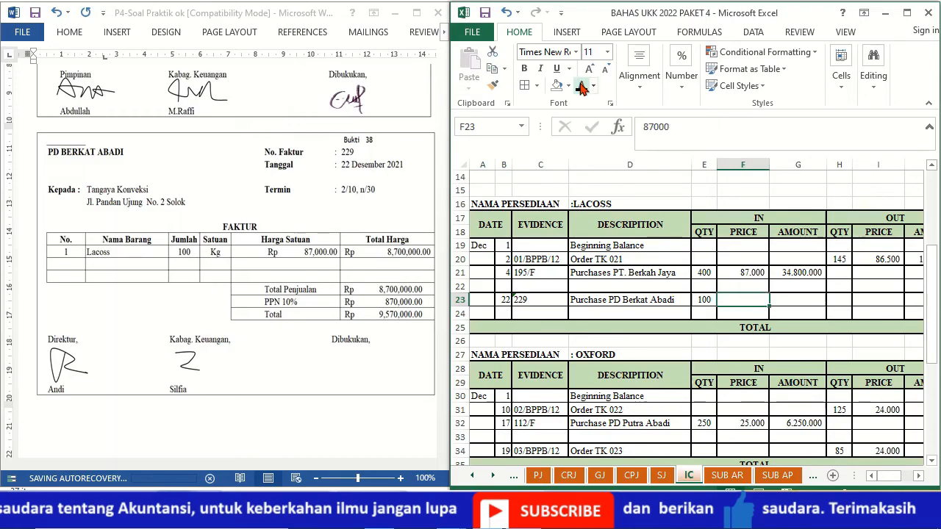
{"action": "key", "text": "Right"}
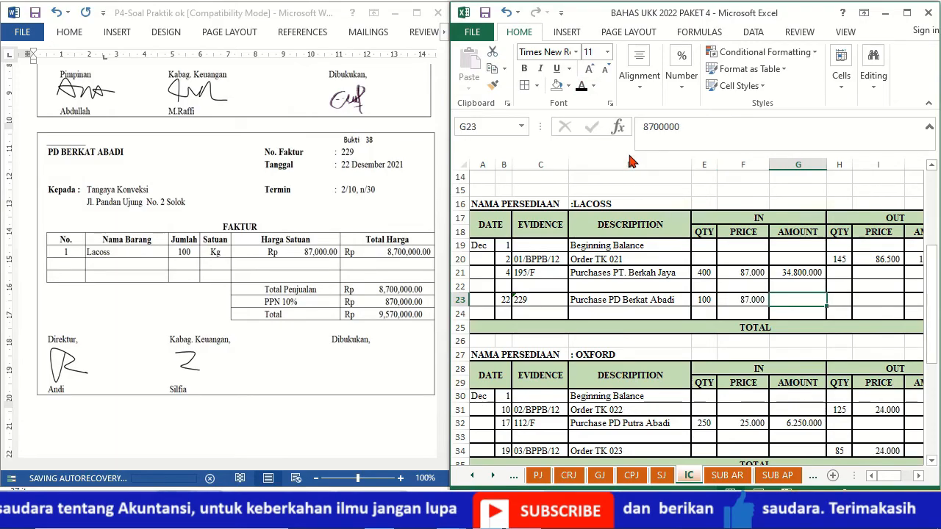
{"action": "left_click", "coordinate": [581, 87]}
Apply the comma number style to the incoming amount in G23 of the Lacoss card.
{"action": "key", "text": "Right"}
{"action": "key", "text": "Left"}
{"action": "left_click", "coordinate": [681, 76]}
{"action": "left_click", "coordinate": [715, 147]}
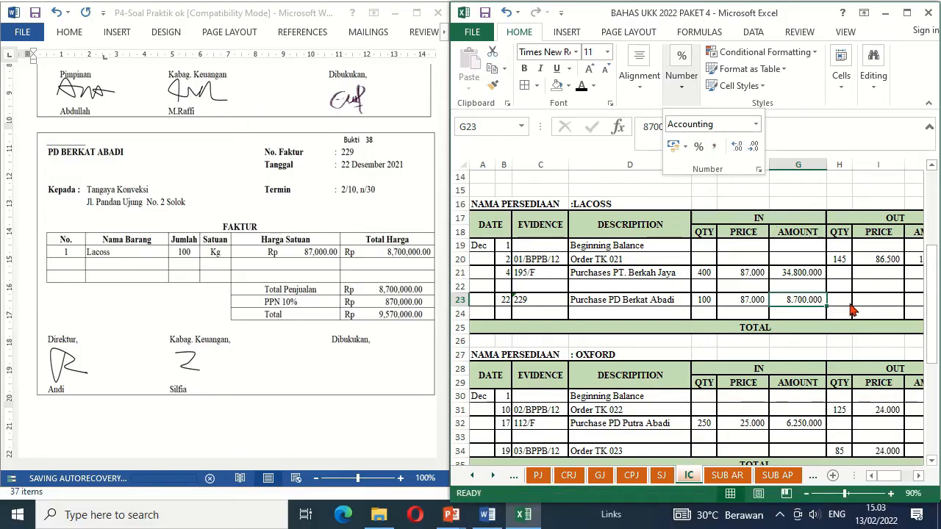
Examine the quantities and unit prices of the Lacoss card's existing balance layers in K21:L22.
{"action": "left_click", "coordinate": [849, 303]}
{"action": "key", "text": "Right"}
{"action": "key", "text": "Right"}
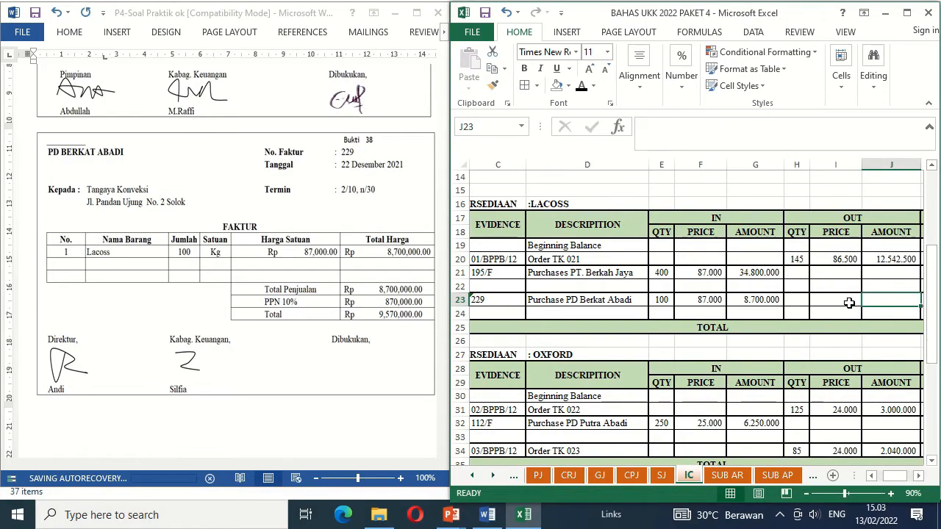
{"action": "key", "text": "Right"}
{"action": "key", "text": "Right"}
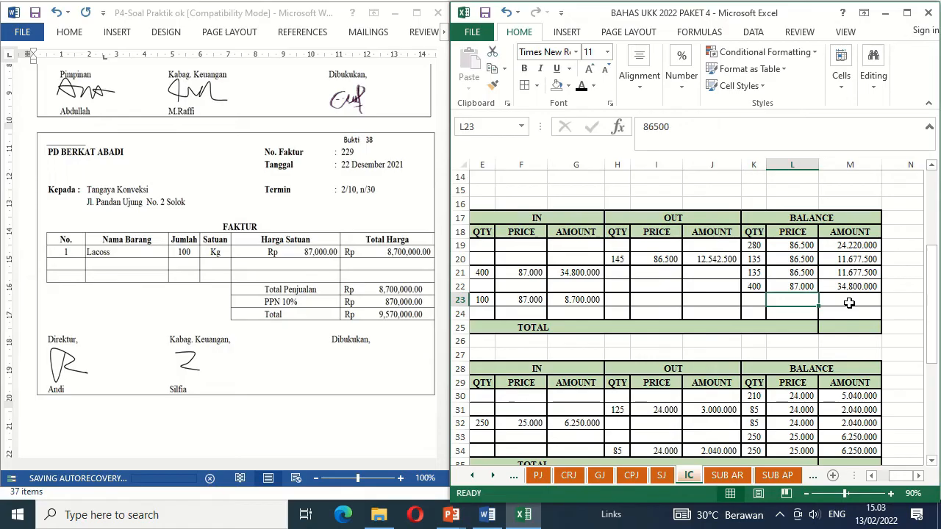
{"action": "key", "text": "Up"}
{"action": "key", "text": "Up"}
{"action": "key", "text": "Left"}
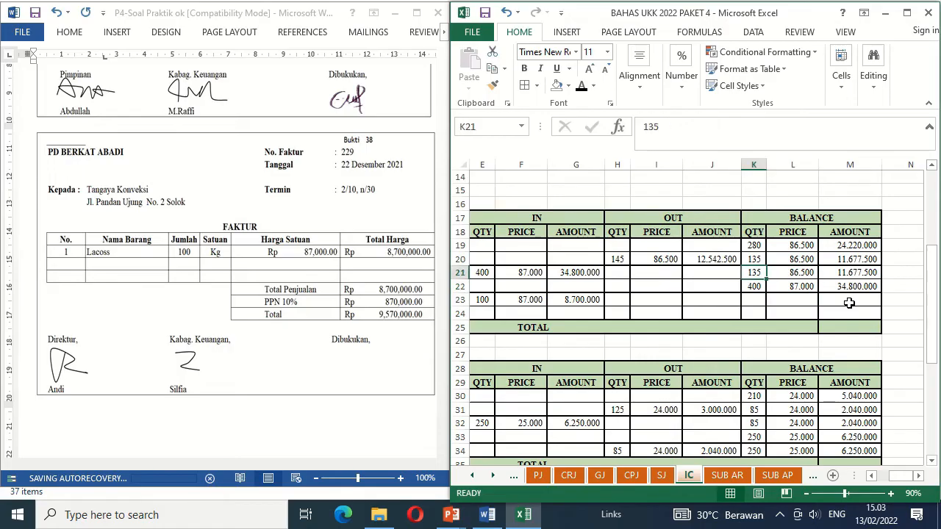
{"action": "key", "text": "Right"}
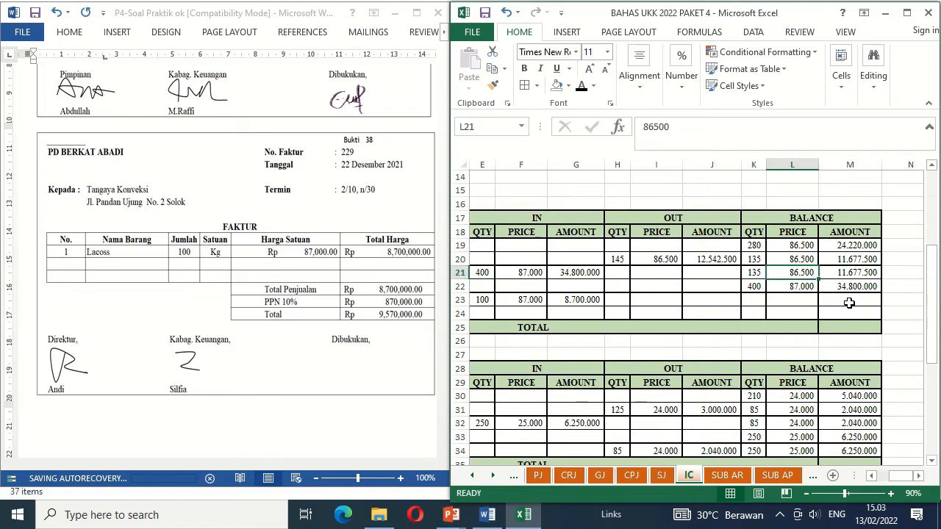
{"action": "key", "text": "Left"}
{"action": "key", "text": "Down"}
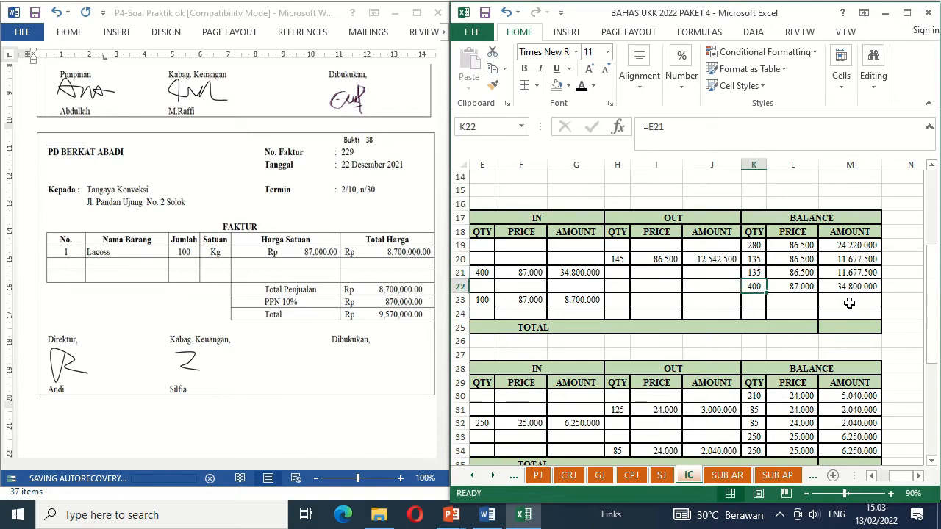
{"action": "key", "text": "Right"}
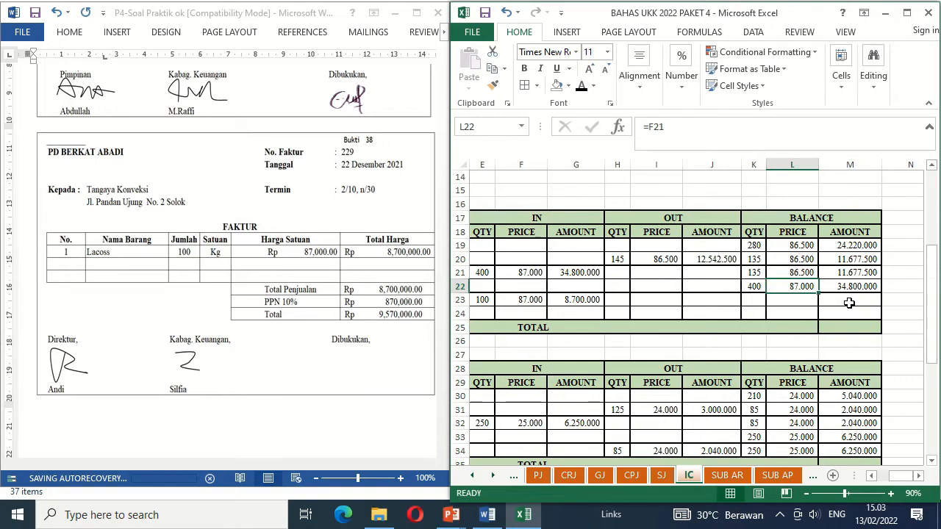
On the Lacoss card, reveal the first balance layer of 135 at 86.500, amount 11.677.500, in K23:M23 in black.
{"action": "left_click", "coordinate": [765, 272]}
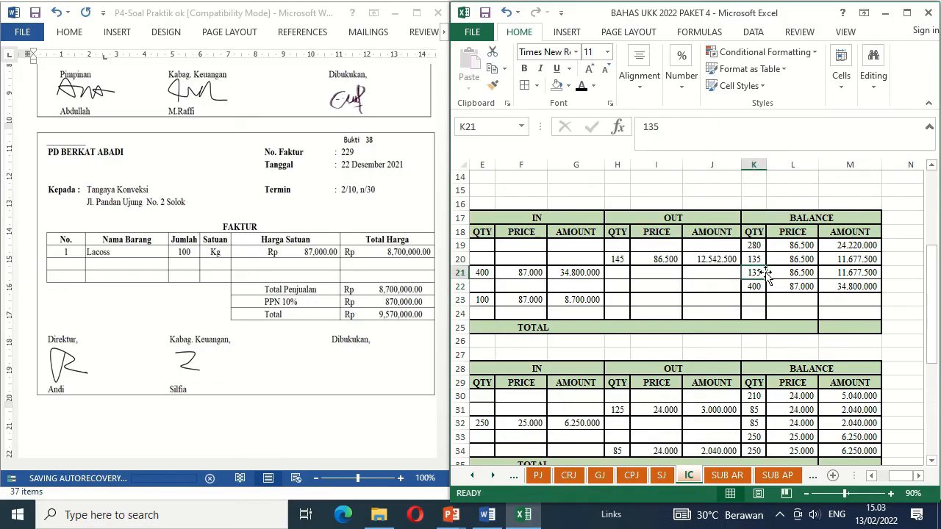
{"action": "key", "text": "Down"}
{"action": "key", "text": "Down"}
{"action": "key", "text": "shift+Right"}
{"action": "key", "text": "shift+Right"}
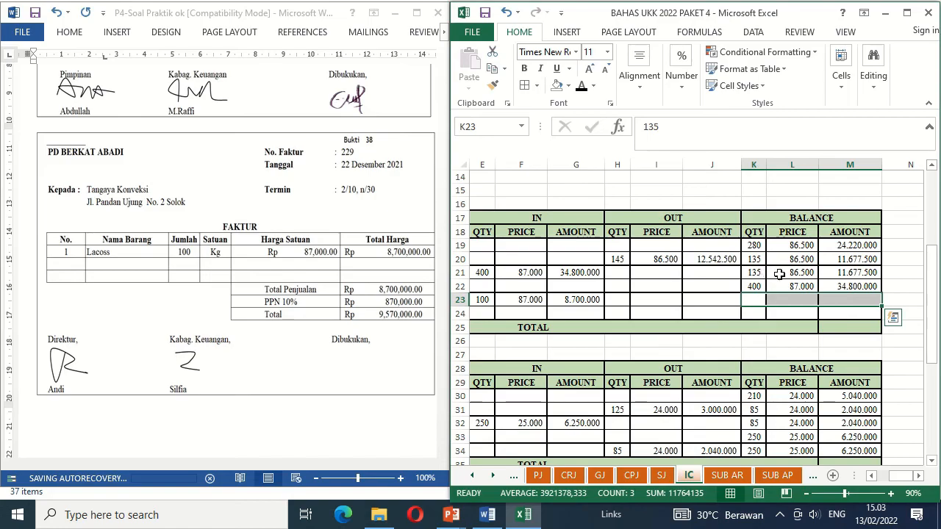
{"action": "left_click", "coordinate": [582, 88]}
Reveal the second Lacoss balance layer of 500 at 87.000, amount 43.500.000, in K24:M24 in black.
{"action": "key", "text": "Down"}
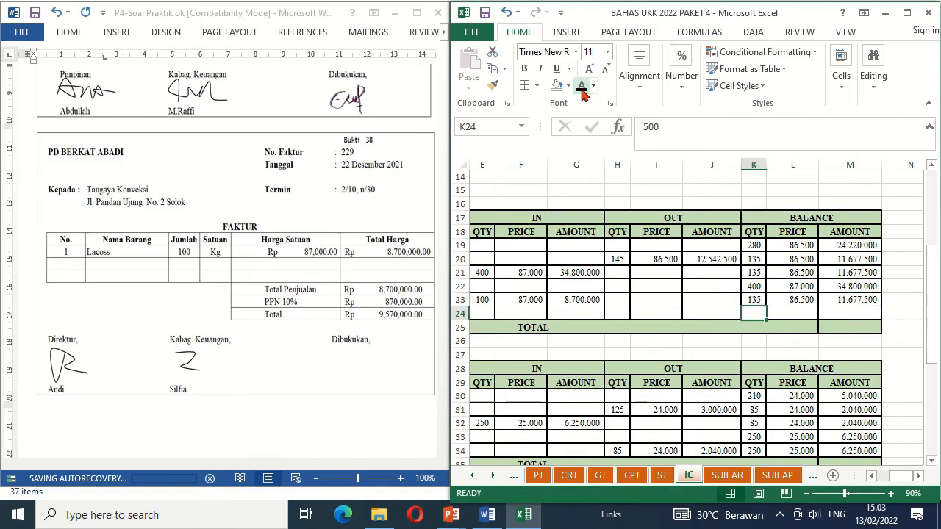
{"action": "key", "text": "shift+Right"}
{"action": "key", "text": "shift+Right"}
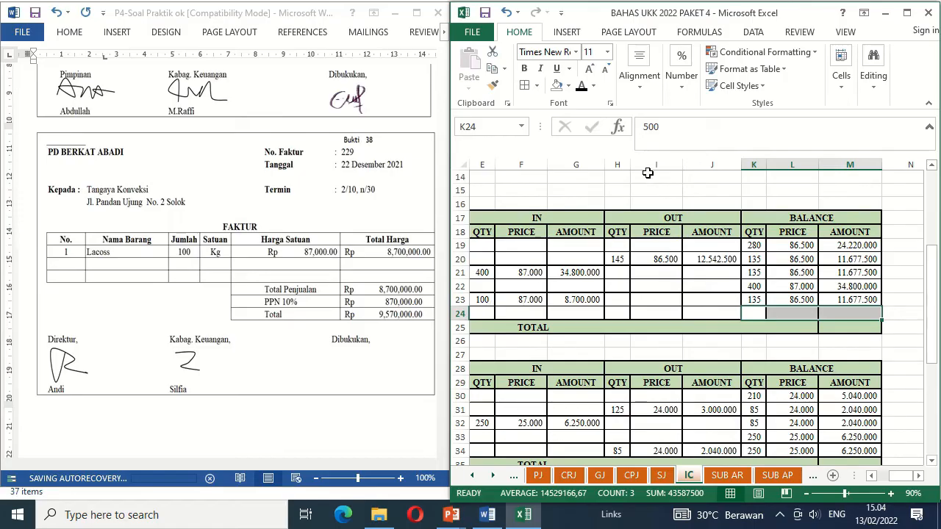
{"action": "left_click", "coordinate": [582, 86]}
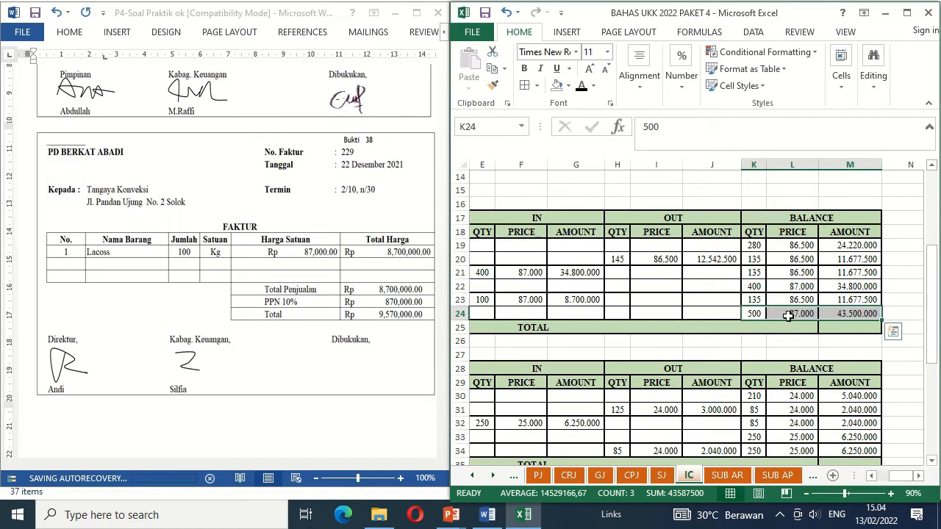
{"action": "left_click", "coordinate": [847, 323]}
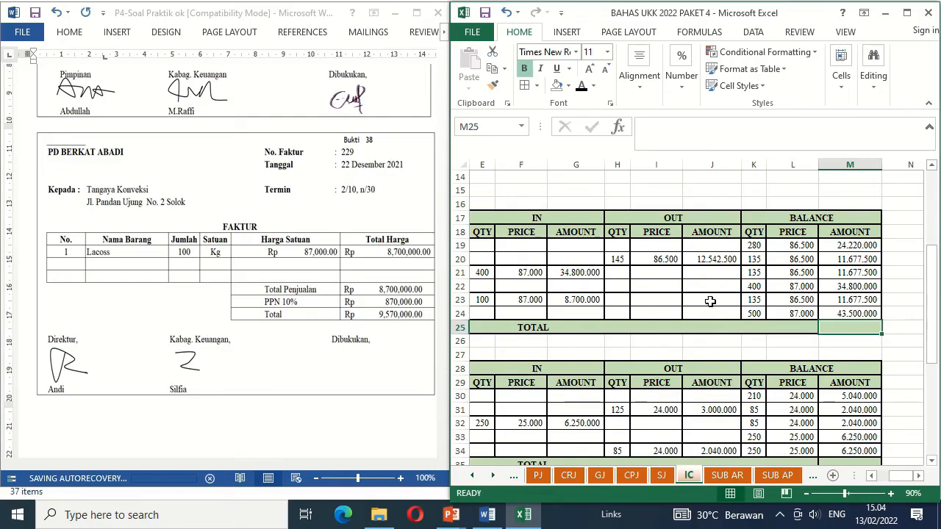
In the SUB AP sheet, reveal date 22, description Purchase and credit amount 9.570.000 in row 28 of CV Berkat Abadi's ledger.
{"action": "left_click", "coordinate": [789, 480]}
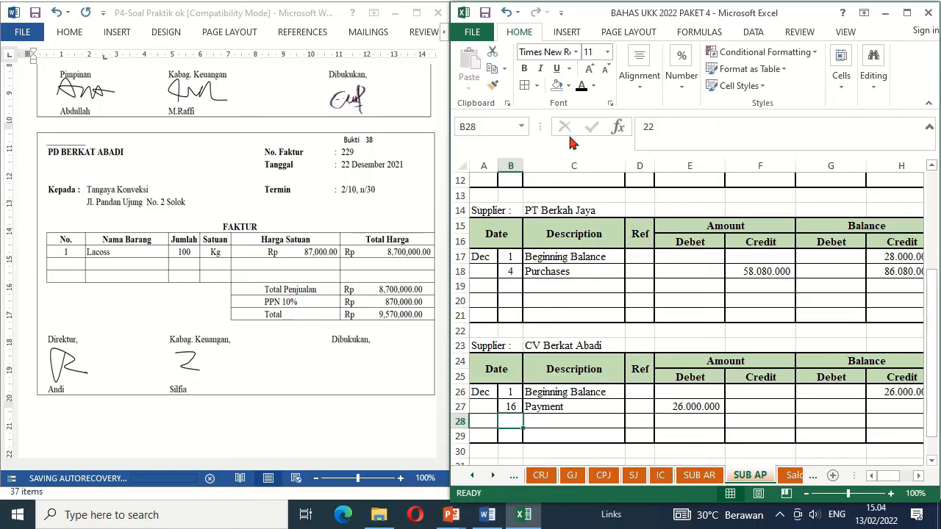
{"action": "key", "text": "Right"}
{"action": "type", "text": "Purchase"}
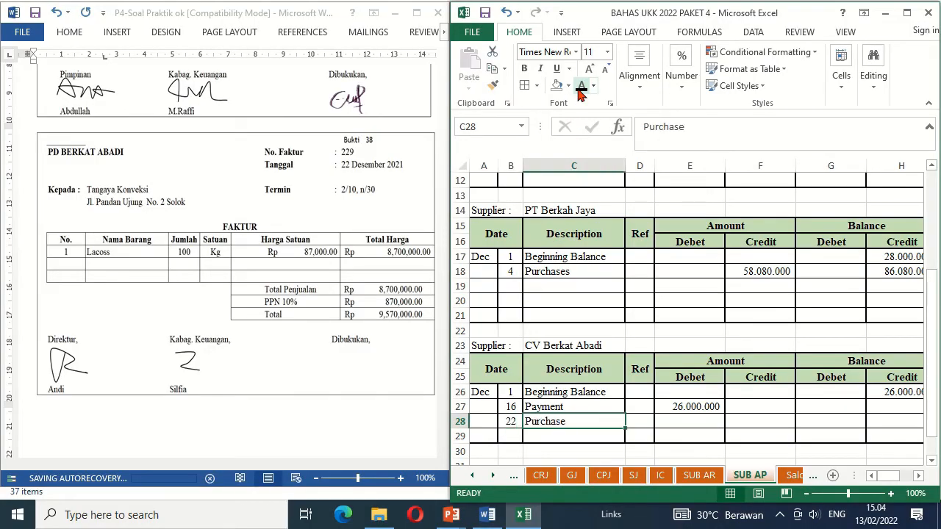
{"action": "key", "text": "Right"}
{"action": "key", "text": "Right"}
{"action": "key", "text": "Right"}
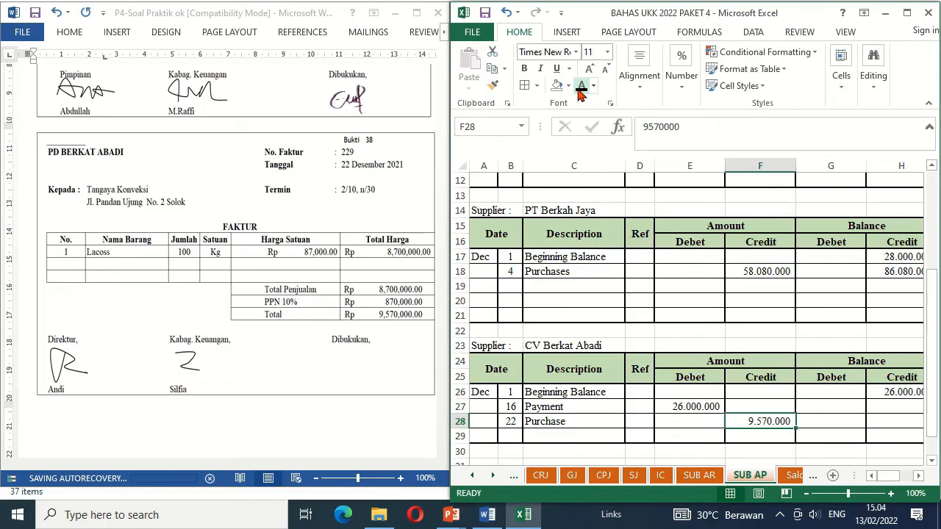
Reveal the credit balance of 9.570.000 in H28 of CV Berkat Abadi's ledger with the black font colour.
{"action": "key", "text": "Right"}
{"action": "key", "text": "Right"}
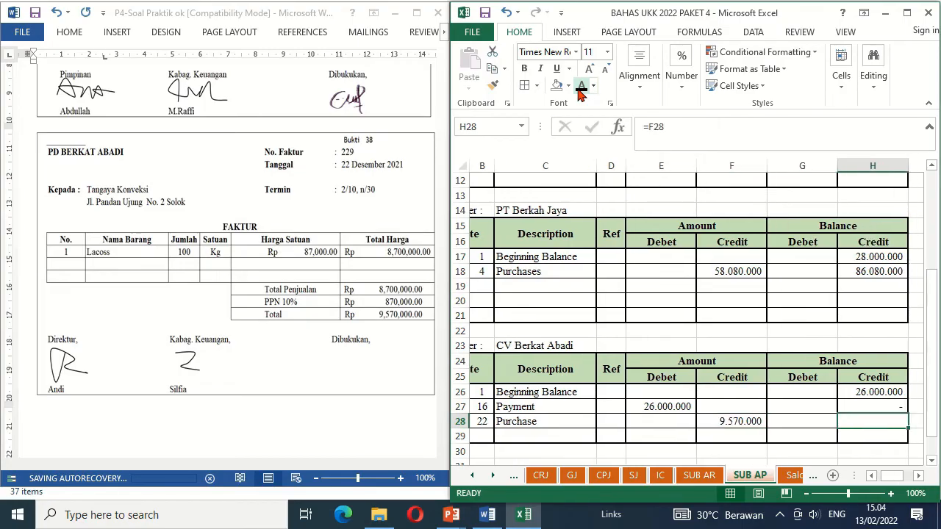
{"action": "left_click", "coordinate": [579, 89]}
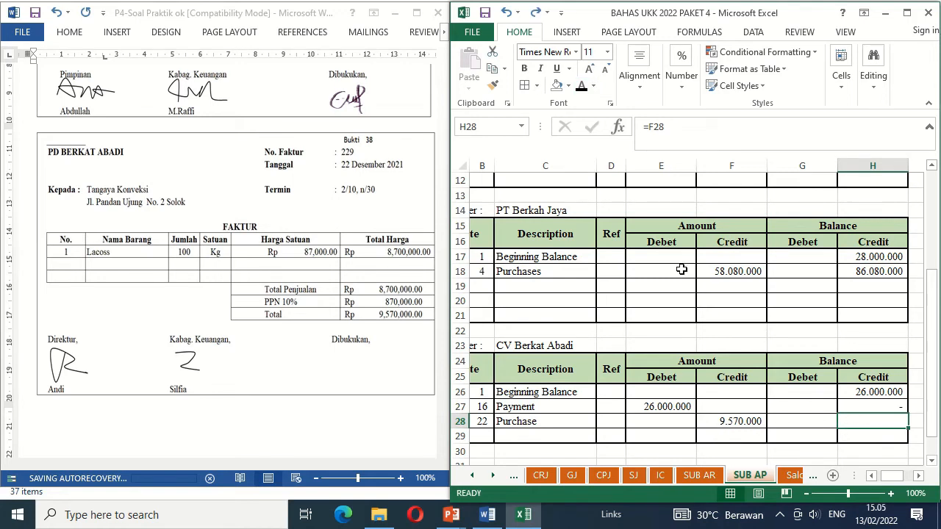
{"action": "left_click", "coordinate": [581, 87]}
In the Word document, mark invoice 229 as booked by deleting the blank shape covering the Dibukukan signature.
{"action": "left_click", "coordinate": [360, 371]}
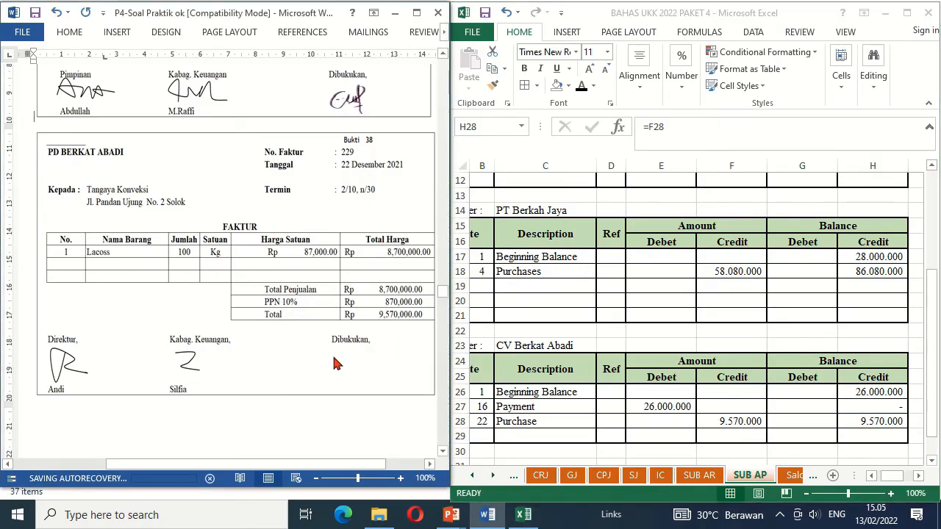
{"action": "left_click", "coordinate": [356, 361]}
{"action": "left_click", "coordinate": [561, 355]}
{"action": "left_click", "coordinate": [359, 370]}
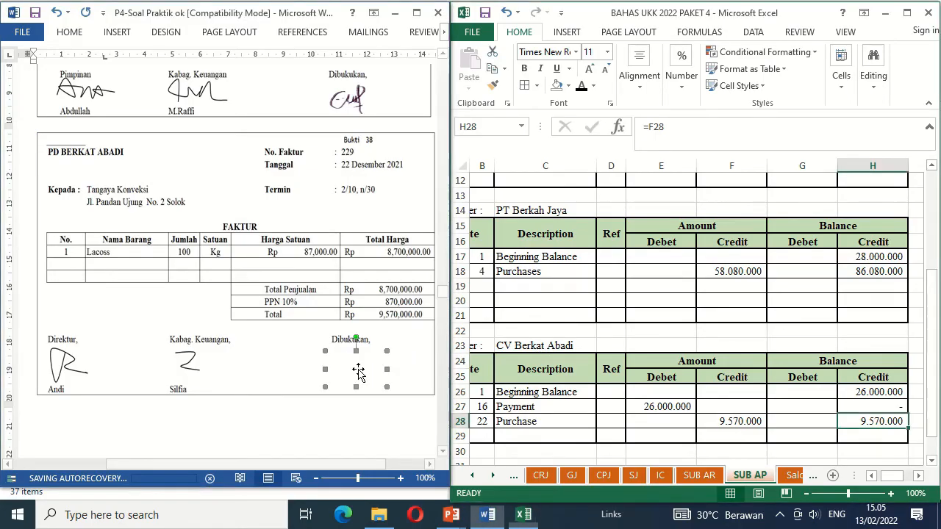
{"action": "key", "text": "Delete"}
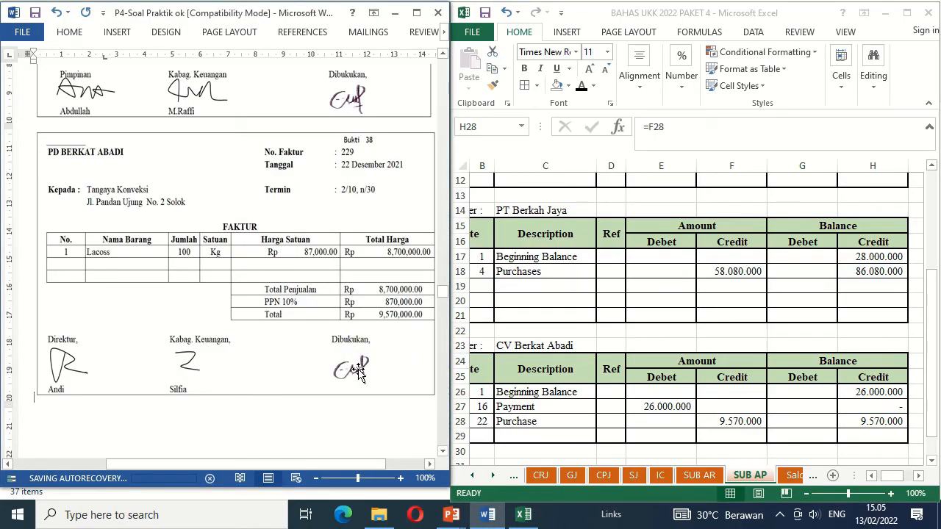
For Bukti 39, reveal date 22, evidence 014/FP and description Sales Toko Yulinda in B12:D12 of the SJ sheet in black.
{"action": "left_click", "coordinate": [444, 451]}
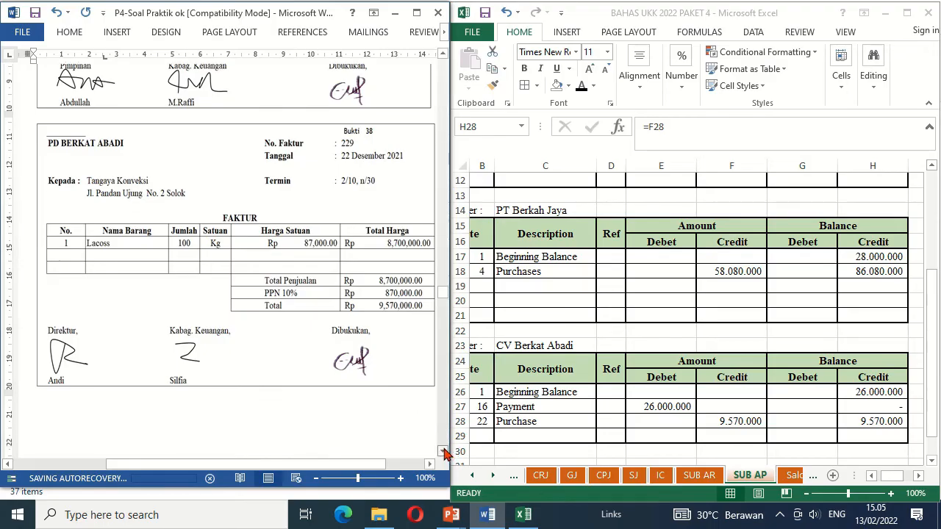
{"action": "scroll", "coordinate": [444, 451], "scroll_direction": "down", "scroll_amount": 8}
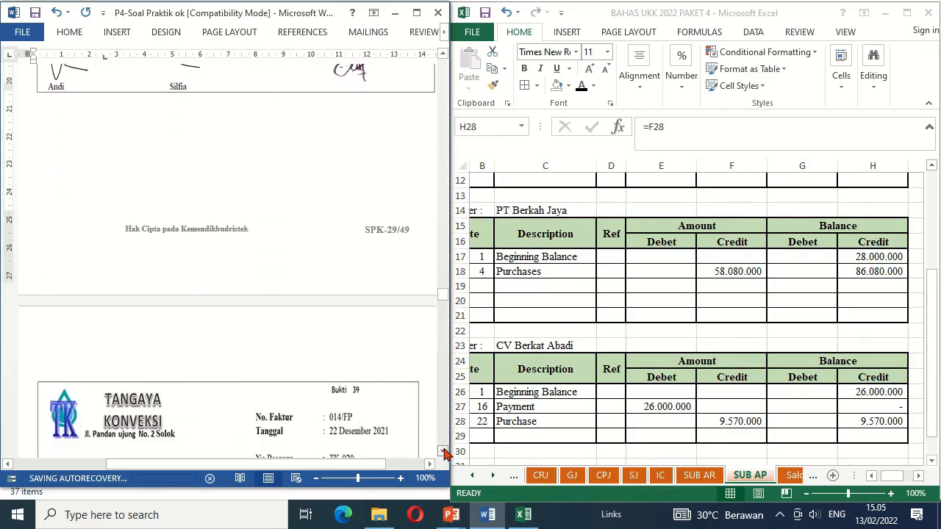
{"action": "scroll", "coordinate": [444, 451], "scroll_direction": "down", "scroll_amount": 8}
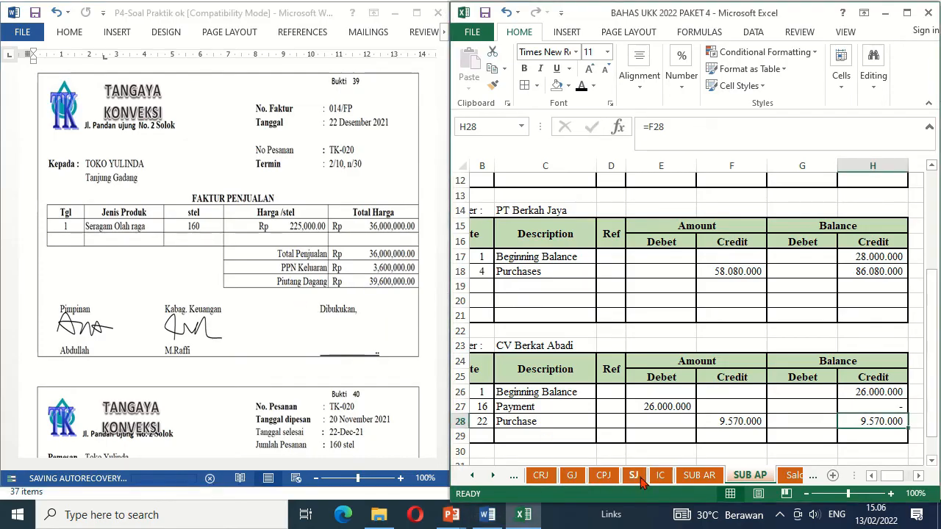
{"action": "left_click", "coordinate": [637, 476]}
{"action": "left_click", "coordinate": [475, 345]}
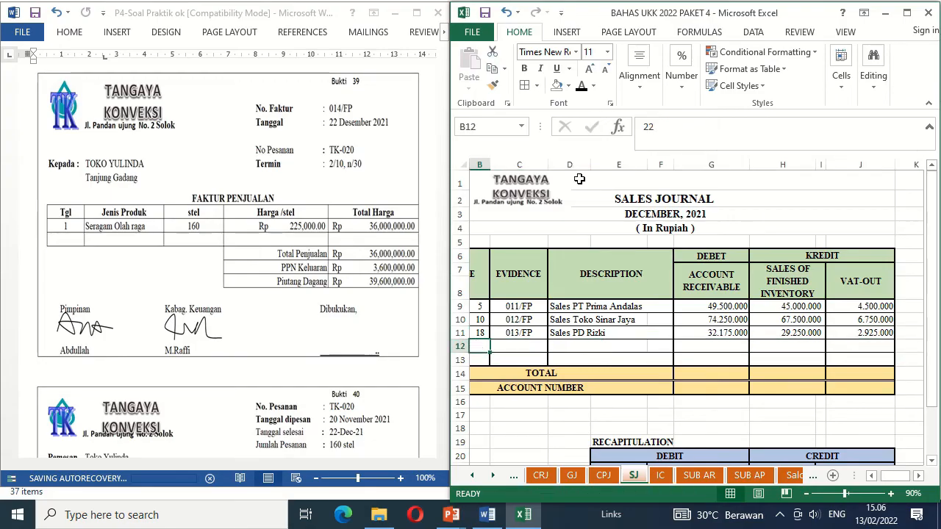
{"action": "left_click", "coordinate": [580, 86]}
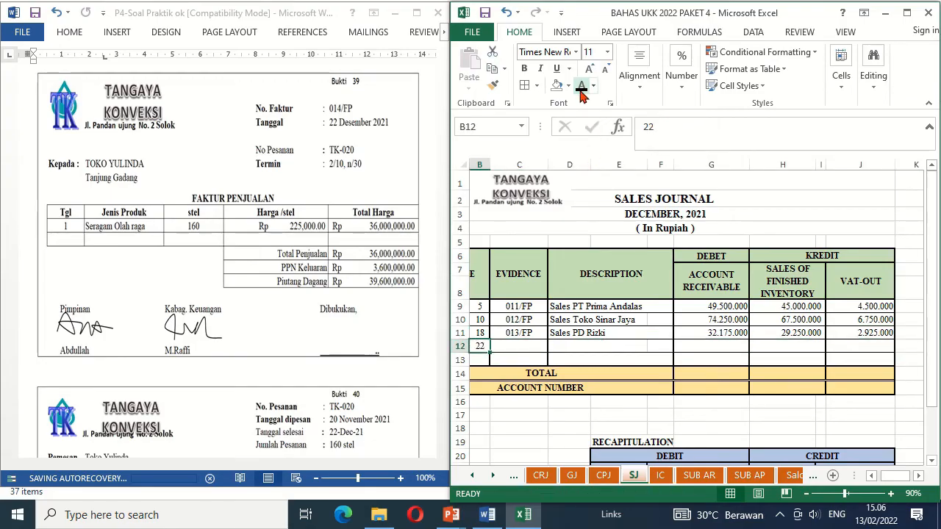
{"action": "key", "text": "Right"}
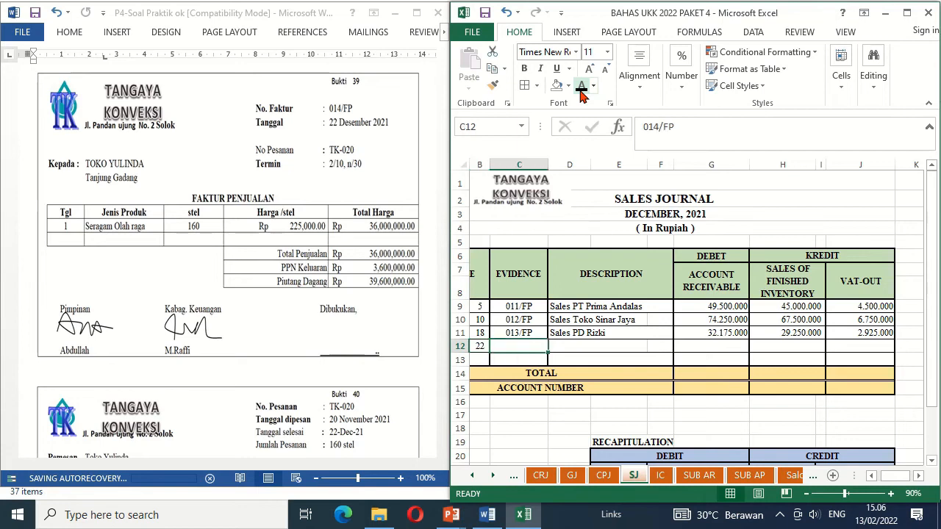
{"action": "left_click", "coordinate": [581, 87]}
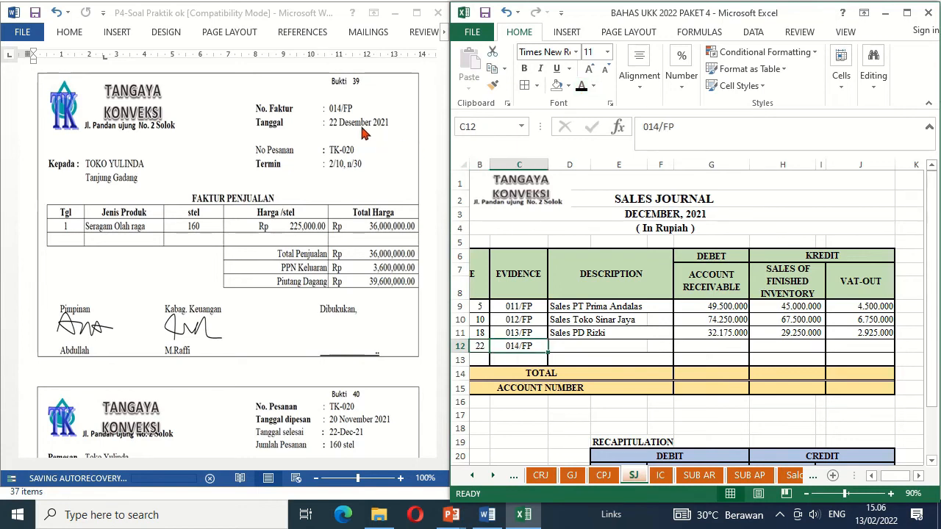
{"action": "key", "text": "Right"}
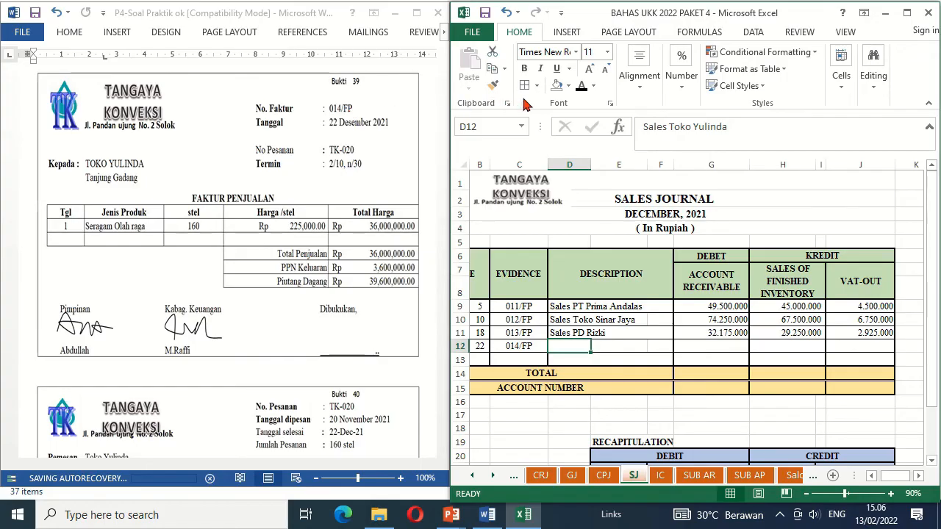
{"action": "left_click", "coordinate": [579, 91]}
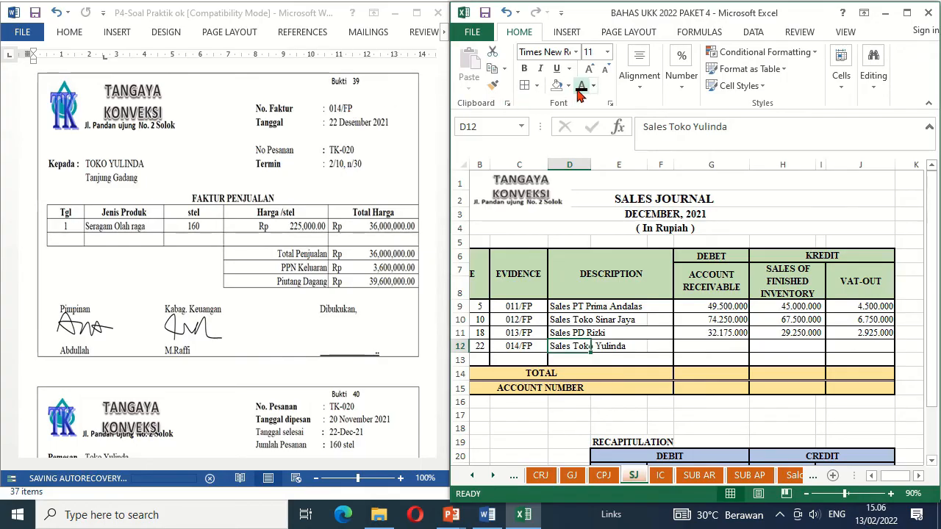
Reveal account receivable 39.600.000, sales of finished inventory 36.000.000 and VAT-out 3.600.000 in row 12 of the sales journal.
{"action": "key", "text": "Right"}
{"action": "key", "text": "Right"}
{"action": "key", "text": "Right"}
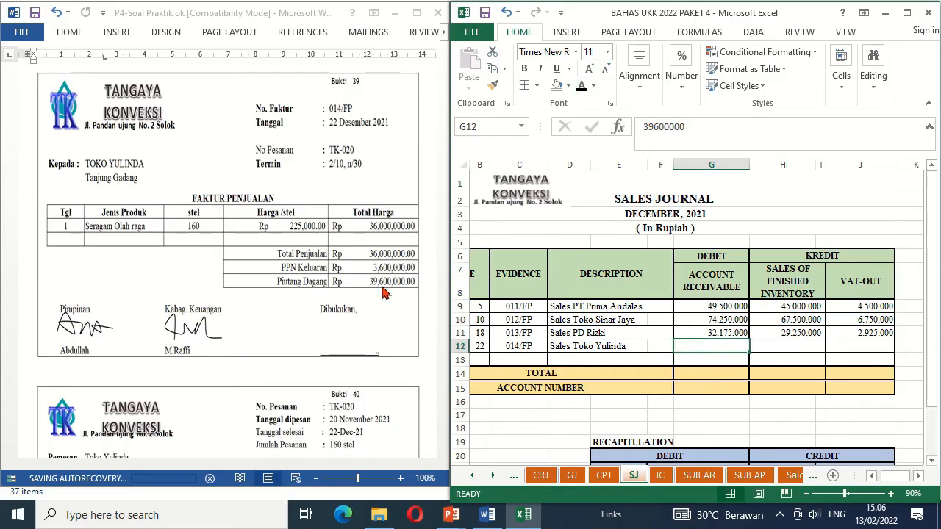
{"action": "left_click", "coordinate": [581, 88]}
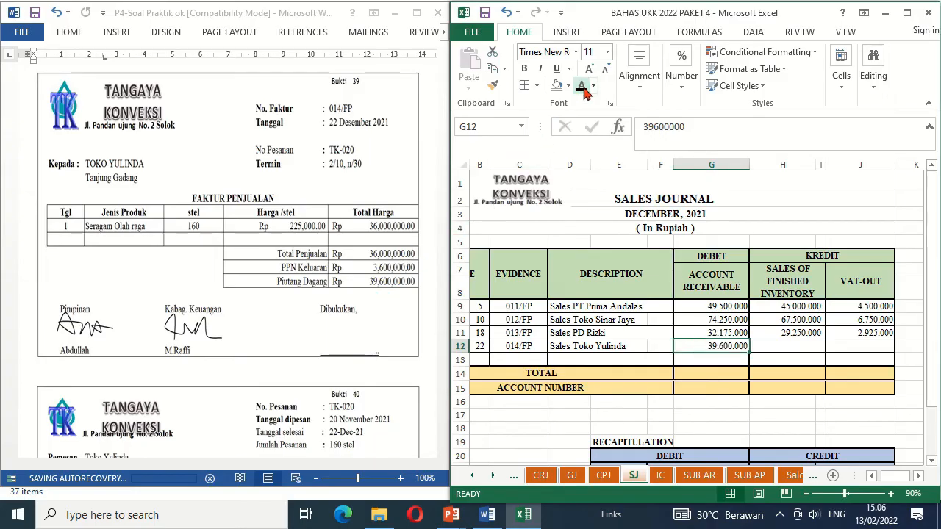
{"action": "key", "text": "Right"}
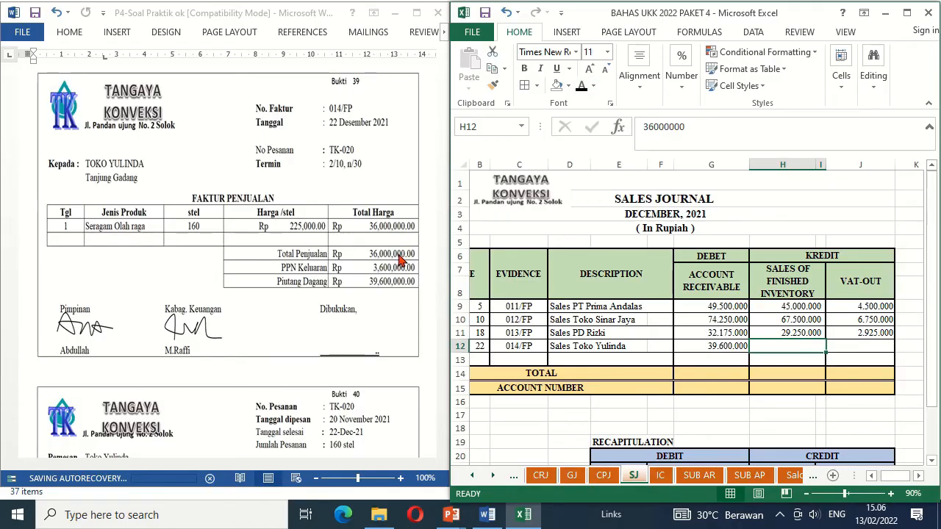
{"action": "left_click", "coordinate": [582, 87]}
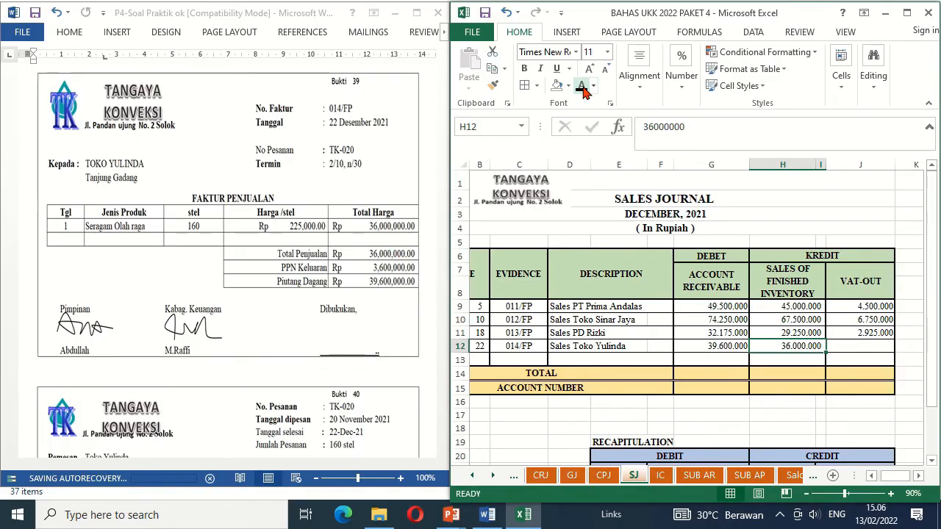
{"action": "key", "text": "Right"}
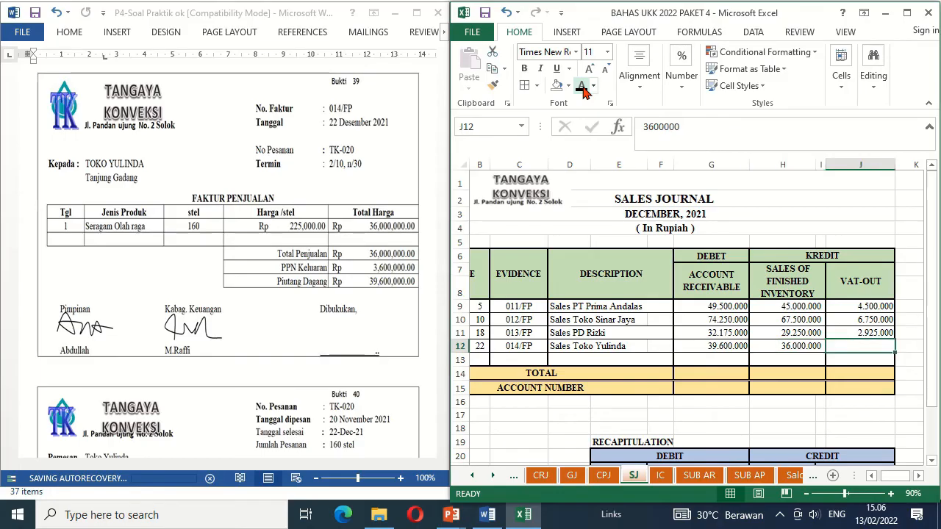
{"action": "left_click", "coordinate": [582, 88]}
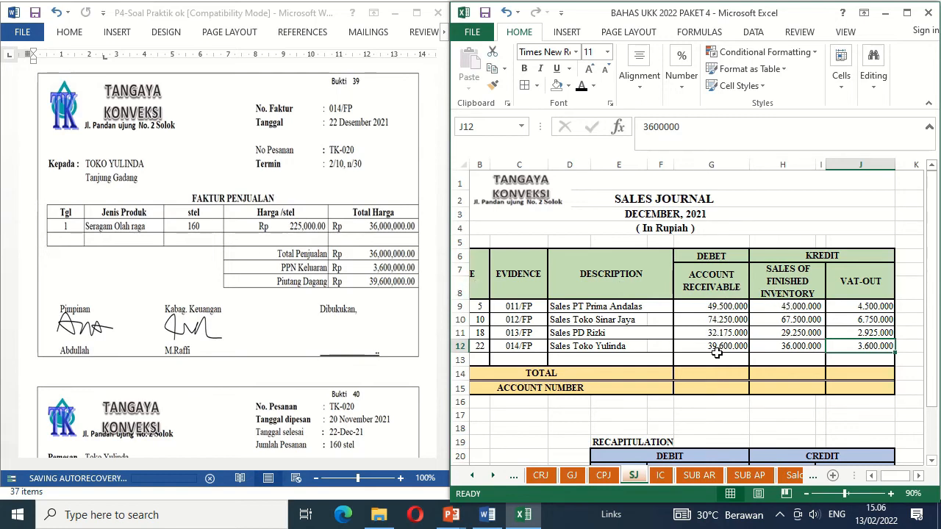
In the SUB AR sheet, find Toko Yulinda's ledger and reveal date 22 in B34 with the black font colour.
{"action": "left_click", "coordinate": [702, 476]}
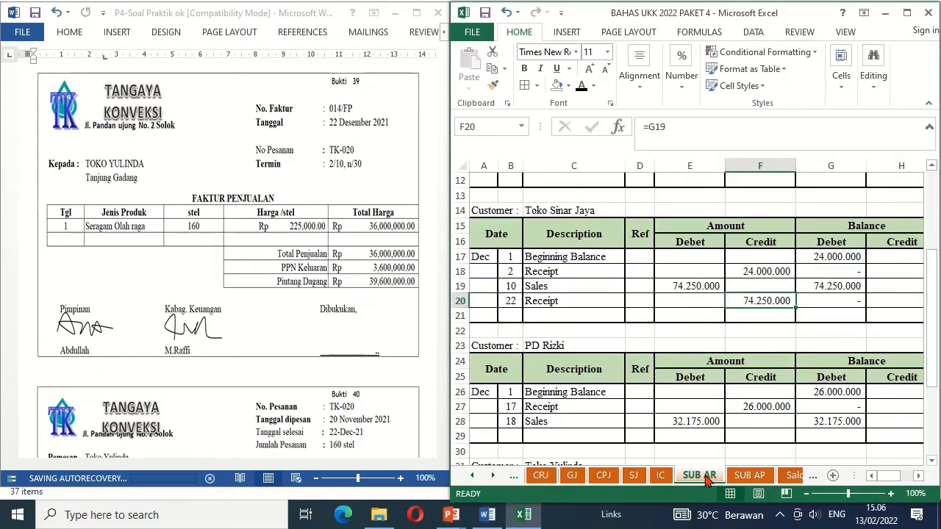
{"action": "left_click", "coordinate": [537, 421]}
{"action": "key", "text": "Up"}
{"action": "key", "text": "Up"}
{"action": "key", "text": "Up"}
{"action": "key", "text": "Up"}
{"action": "key", "text": "Up"}
{"action": "key", "text": "Up"}
{"action": "key", "text": "Up"}
{"action": "key", "text": "Up"}
{"action": "key", "text": "Up"}
{"action": "key", "text": "Up"}
{"action": "key", "text": "Up"}
{"action": "key", "text": "Up"}
{"action": "key", "text": "Up"}
{"action": "key", "text": "Up"}
{"action": "key", "text": "Up"}
{"action": "key", "text": "Up"}
{"action": "key", "text": "Up"}
{"action": "key", "text": "Up"}
{"action": "key", "text": "Up"}
{"action": "key", "text": "Up"}
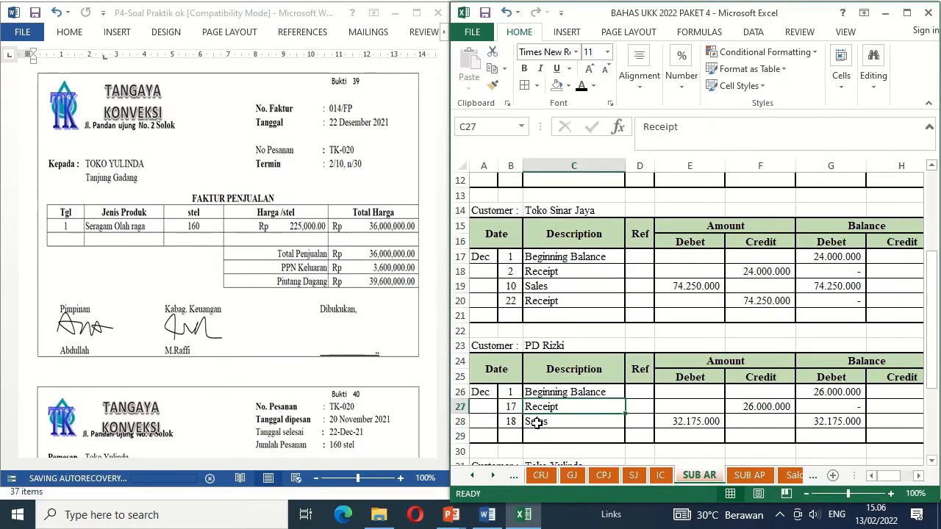
{"action": "key", "text": "Down"}
{"action": "key", "text": "Down"}
{"action": "key", "text": "Down"}
{"action": "key", "text": "Down"}
{"action": "key", "text": "Down"}
{"action": "key", "text": "Down"}
{"action": "key", "text": "Down"}
{"action": "key", "text": "Down"}
{"action": "key", "text": "Down"}
{"action": "key", "text": "Down"}
{"action": "key", "text": "Down"}
{"action": "key", "text": "Down"}
{"action": "key", "text": "Down"}
{"action": "key", "text": "Down"}
{"action": "key", "text": "Down"}
{"action": "key", "text": "Down"}
{"action": "key", "text": "Down"}
{"action": "key", "text": "Down"}
{"action": "key", "text": "Down"}
{"action": "key", "text": "Down"}
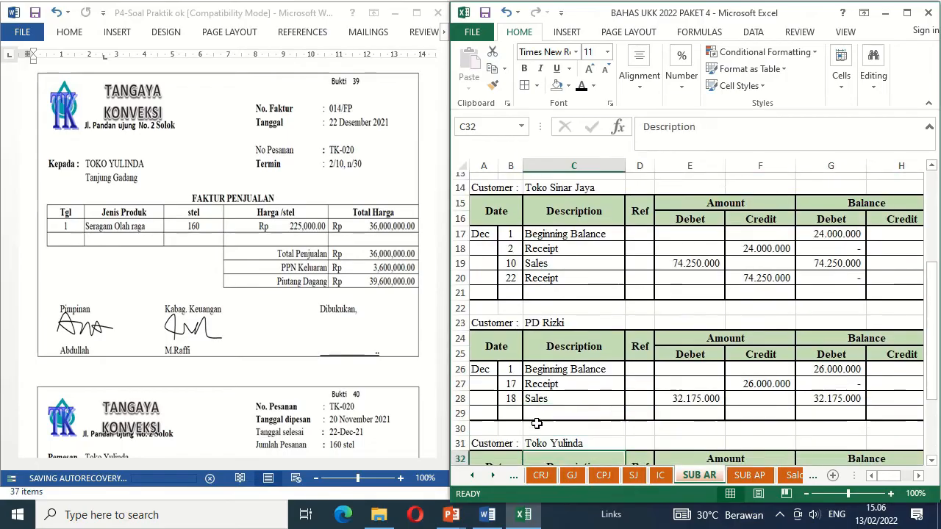
{"action": "key", "text": "Up"}
{"action": "key", "text": "Up"}
{"action": "key", "text": "Up"}
{"action": "key", "text": "Up"}
{"action": "key", "text": "Up"}
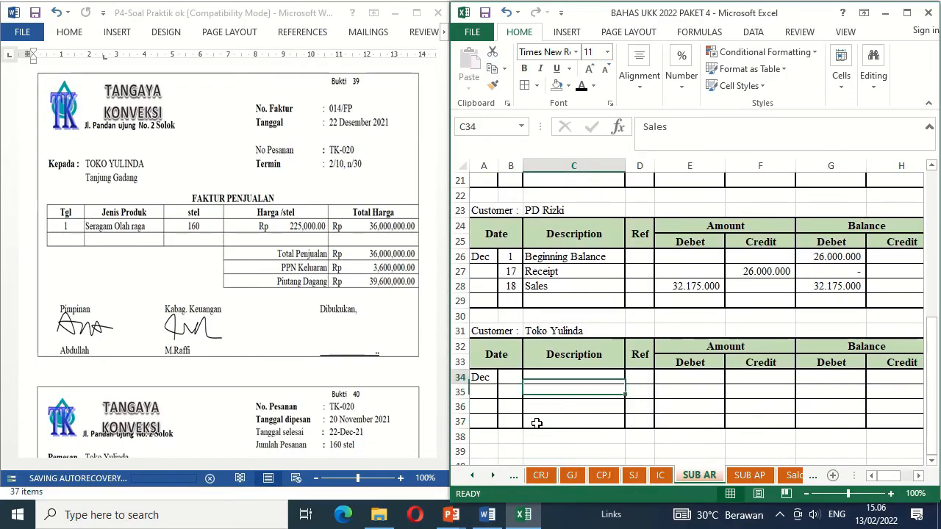
{"action": "key", "text": "Left"}
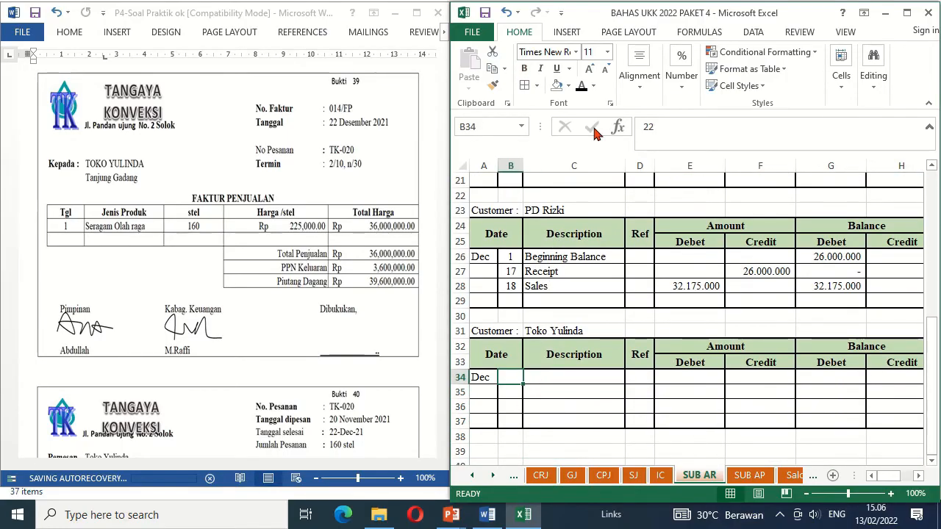
{"action": "key", "text": "Right"}
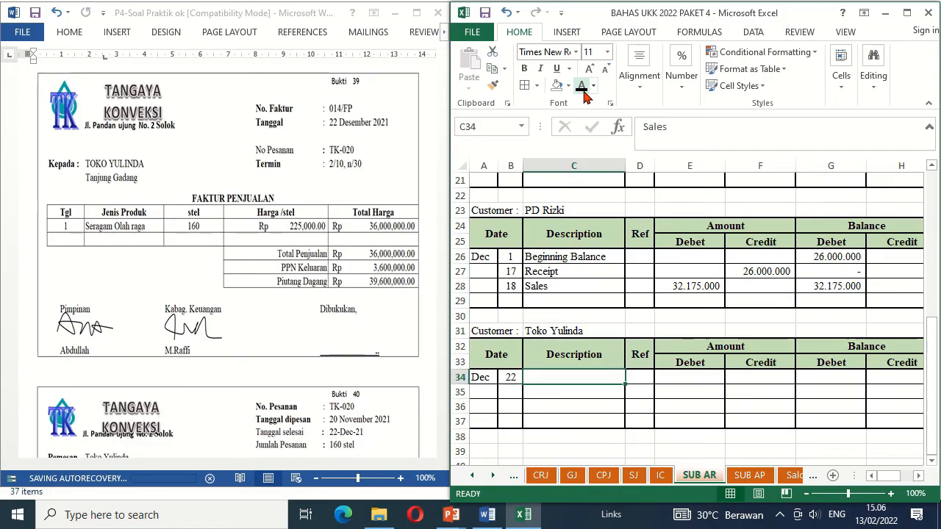
Reveal the description Sales, the debit amount 39.600.000 and the debit balance 39.600.000 in row 34 of Toko Yulinda's ledger in black.
{"action": "key", "text": "Right"}
{"action": "key", "text": "Right"}
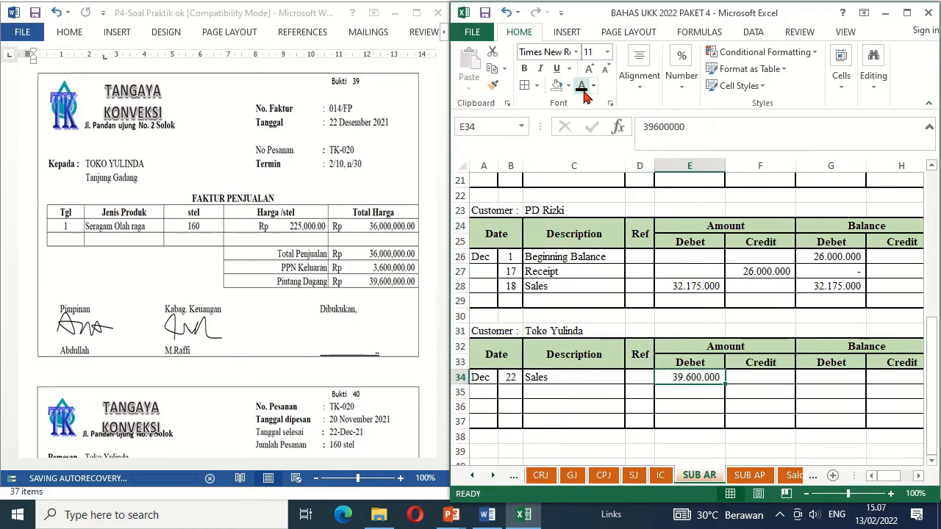
{"action": "key", "text": "Right"}
{"action": "key", "text": "Right"}
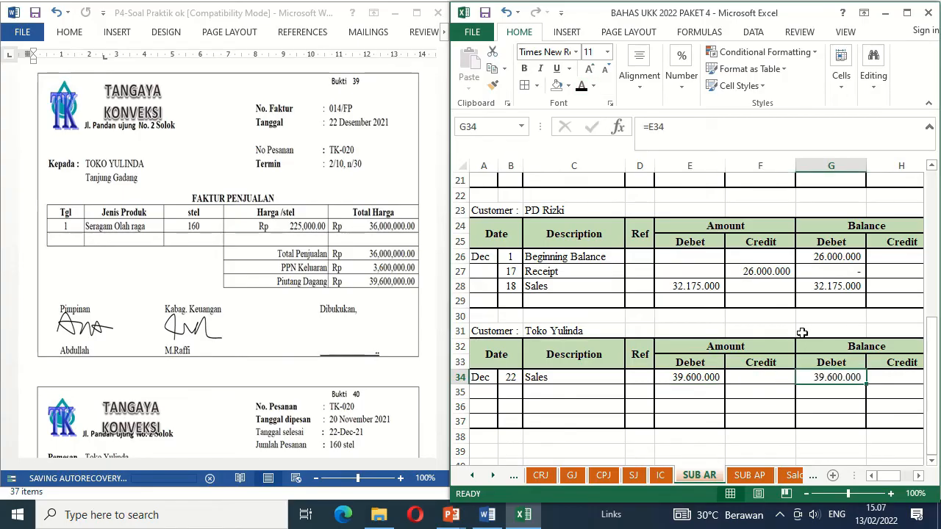
In the Word document, mark Bukti 39 as booked by deleting the blank shape covering the Dibukukan signature.
{"action": "left_click", "coordinate": [718, 379]}
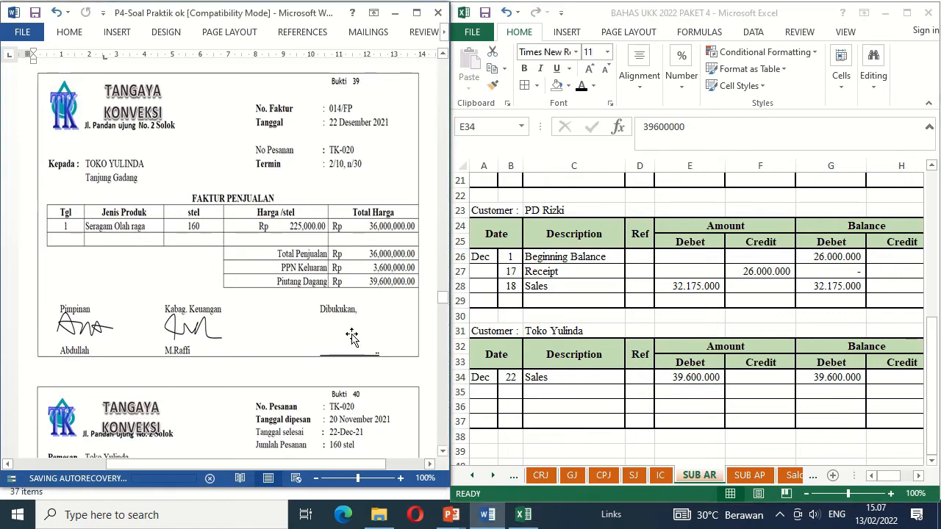
{"action": "key", "text": "F2"}
{"action": "left_click", "coordinate": [636, 330]}
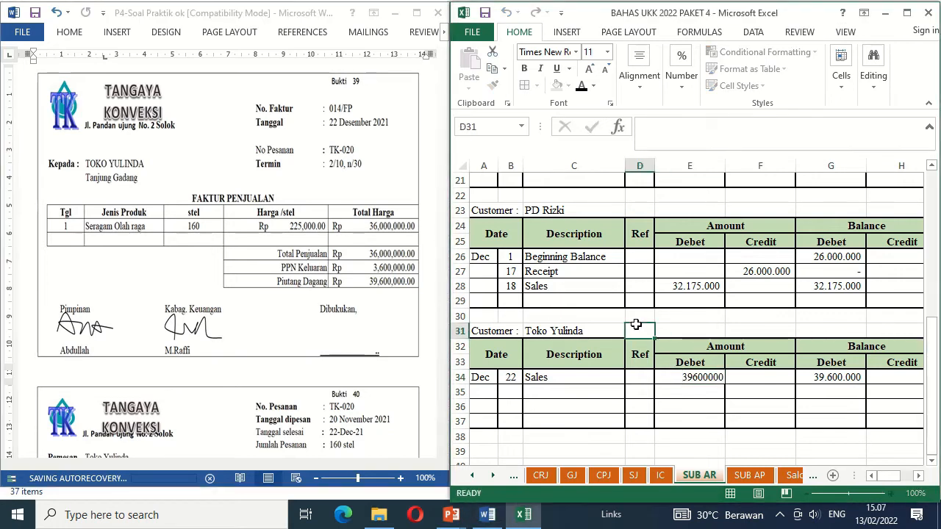
{"action": "left_click", "coordinate": [343, 337]}
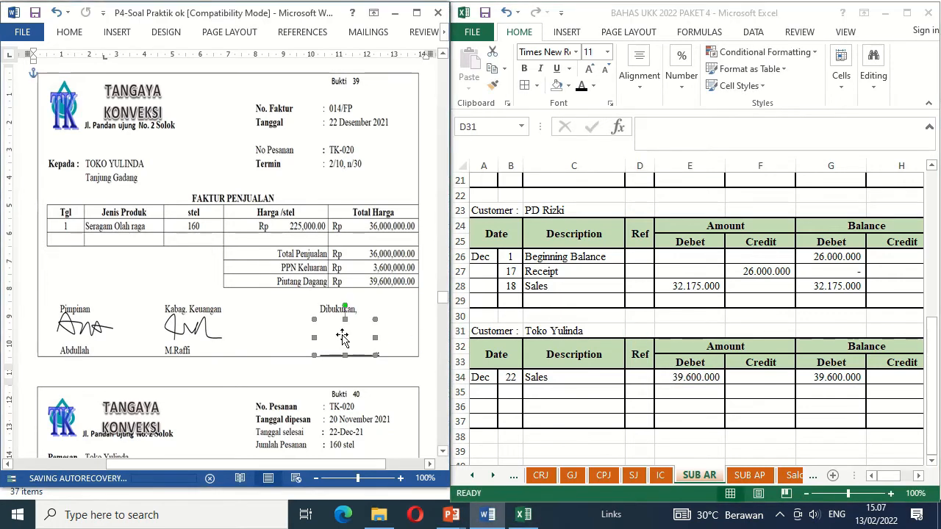
{"action": "key", "text": "ctrl+z"}
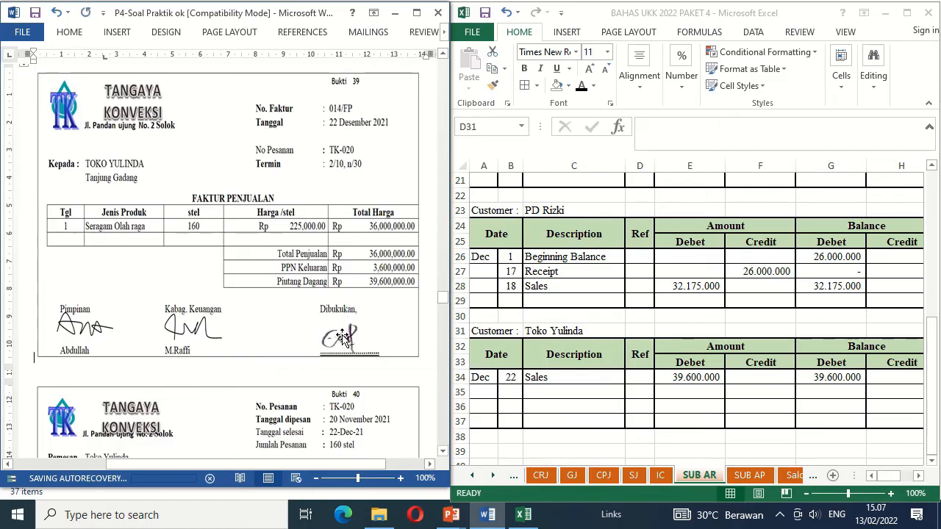
For Bukti 40, reveal date 22 in B70 and evidence 014/FP in C70 of the GJ sheet in black.
{"action": "left_click", "coordinate": [443, 453]}
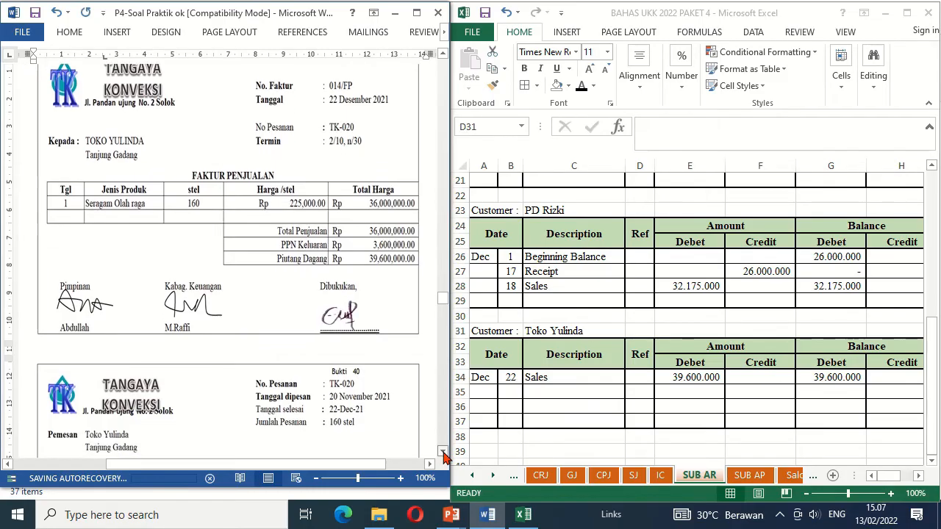
{"action": "left_click", "coordinate": [443, 452]}
{"action": "left_click", "coordinate": [443, 453]}
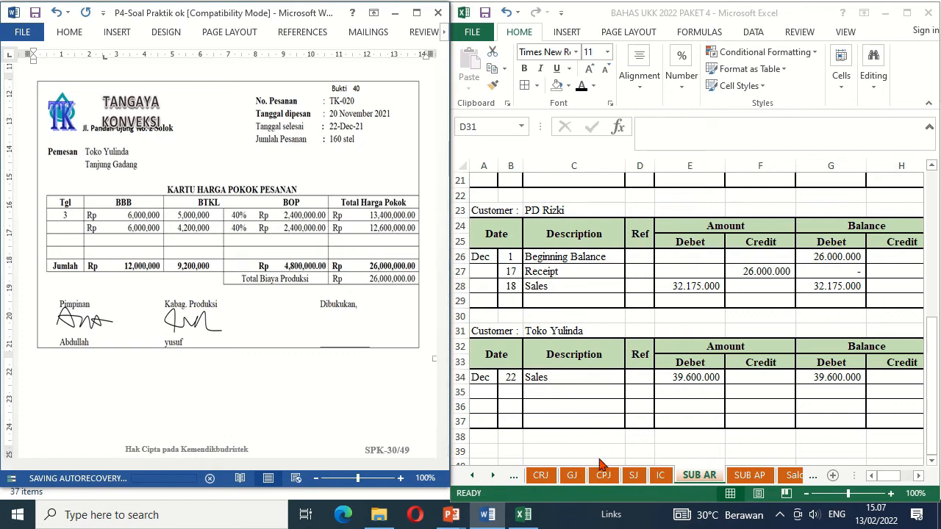
{"action": "left_click", "coordinate": [579, 477]}
{"action": "left_click", "coordinate": [578, 477]}
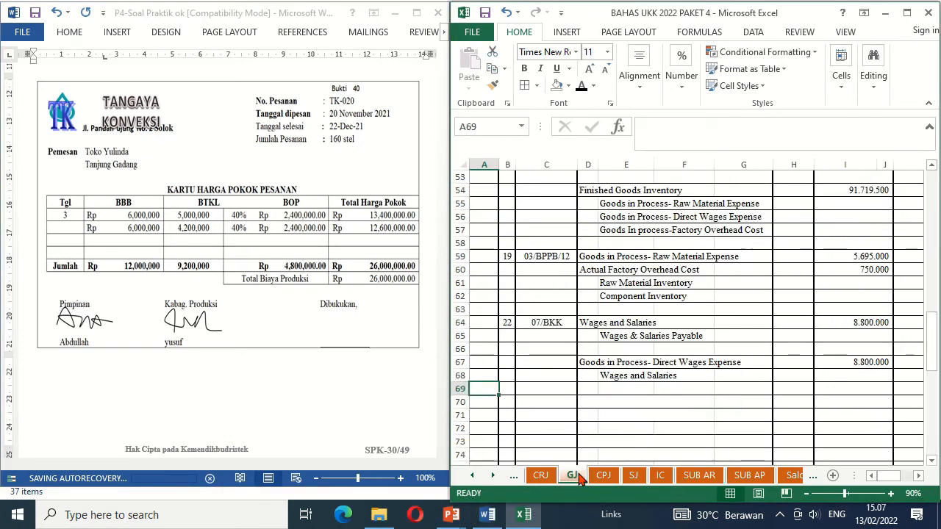
{"action": "left_click", "coordinate": [504, 401]}
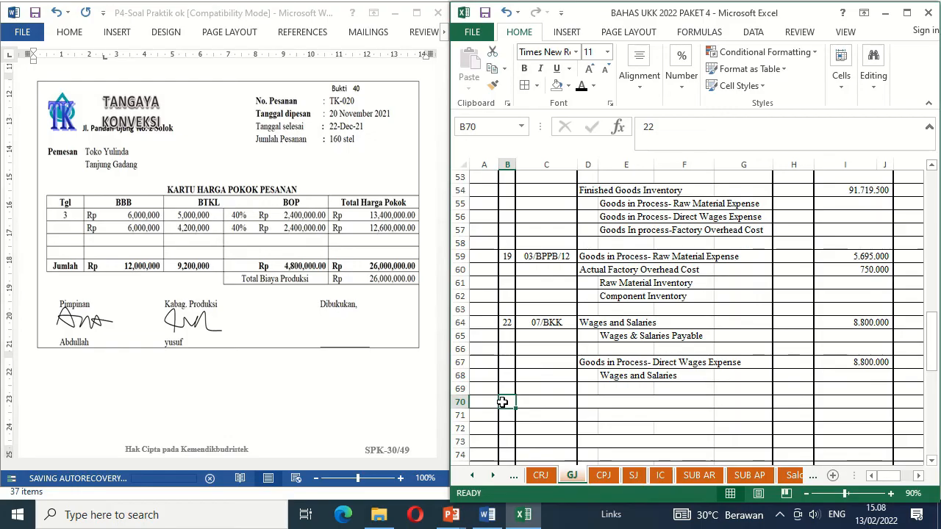
{"action": "left_click", "coordinate": [577, 93]}
{"action": "key", "text": "Right"}
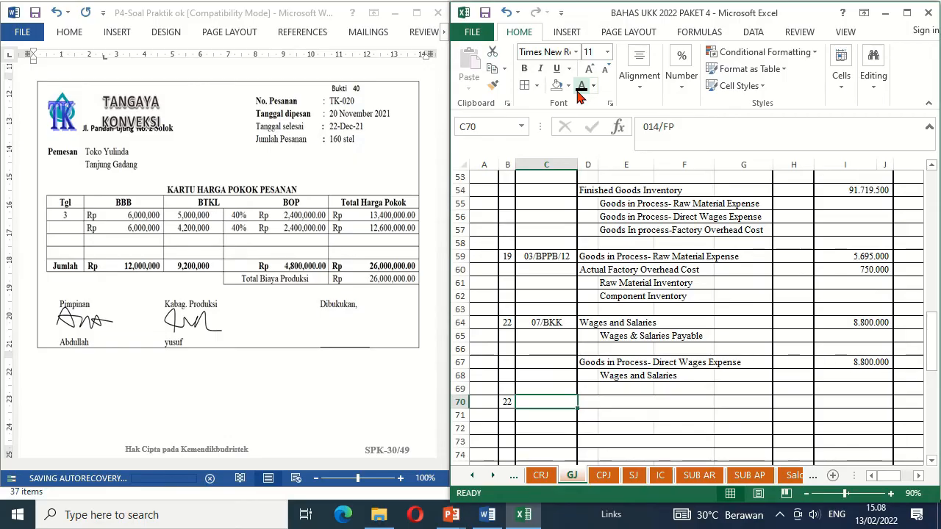
{"action": "left_click", "coordinate": [577, 94]}
Reveal the accounts Cost of Goods Sold and Finished Goods Inventory in rows 70 and 71 of the general journal in black.
{"action": "key", "text": "Right"}
{"action": "key", "text": "shift+Down"}
{"action": "key", "text": "shift+Right"}
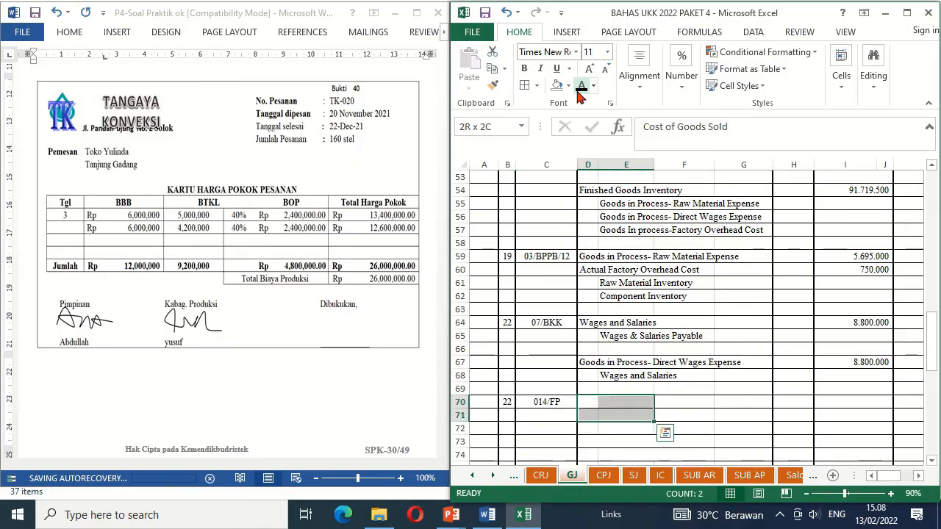
{"action": "left_click", "coordinate": [579, 94]}
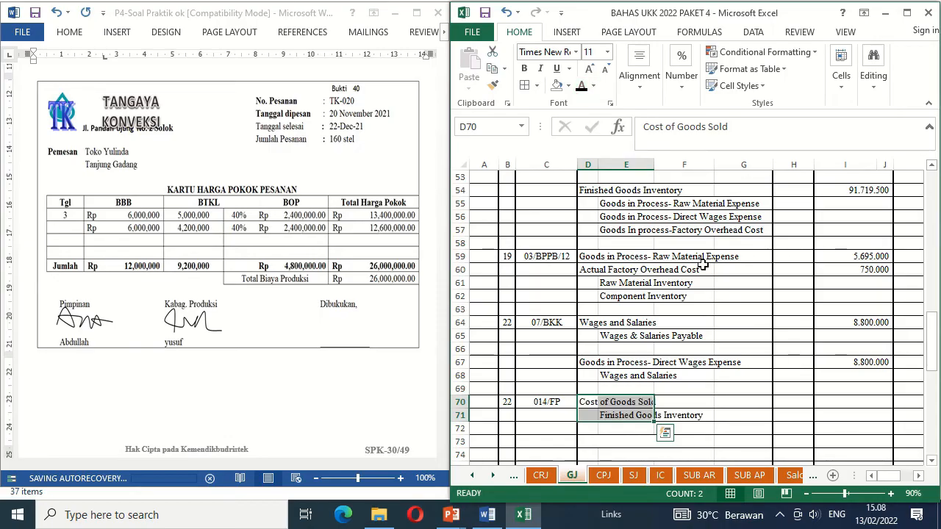
{"action": "left_click", "coordinate": [732, 416]}
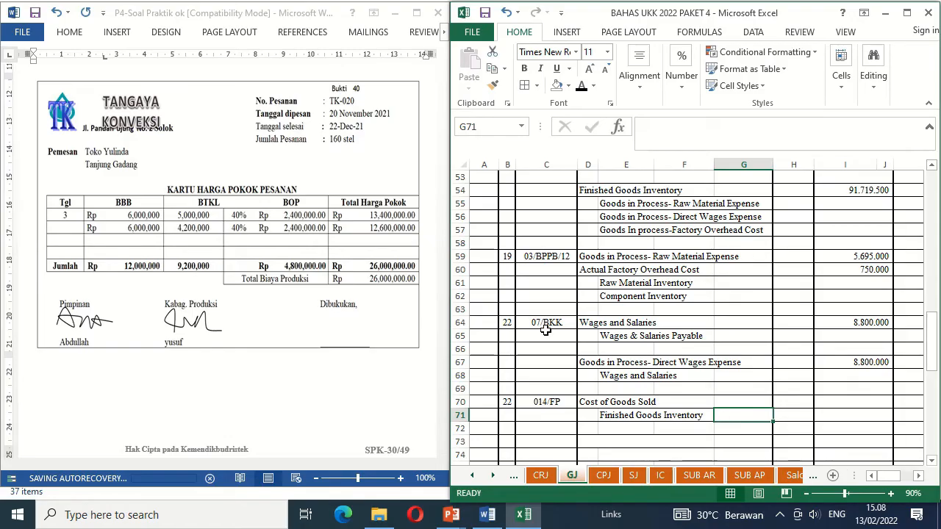
Reveal the 26.000.000 debit in I70 and the 26.000.000 credit in K71 of the general journal in black.
{"action": "left_click", "coordinate": [841, 402]}
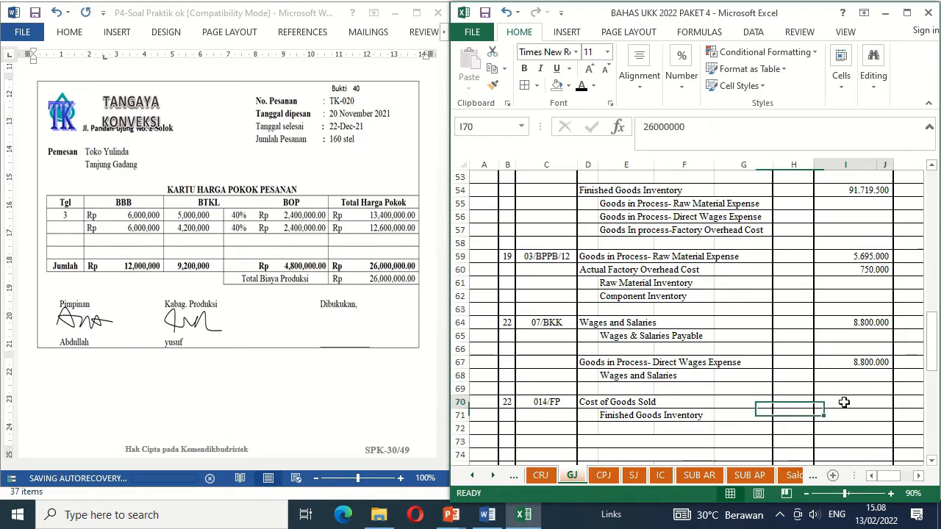
{"action": "left_click", "coordinate": [581, 87]}
{"action": "key", "text": "Down"}
{"action": "key", "text": "Right"}
{"action": "key", "text": "Right"}
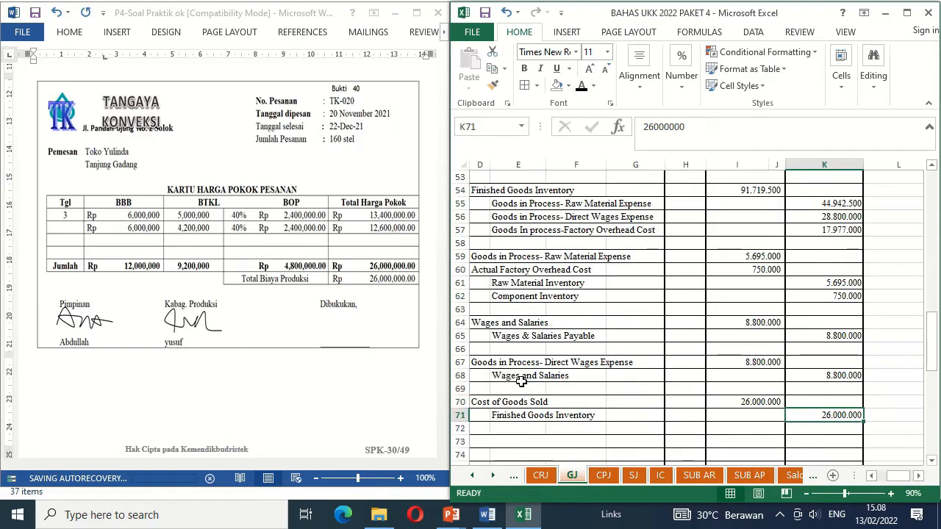
{"action": "left_click", "coordinate": [517, 418]}
{"action": "key", "text": "Home"}
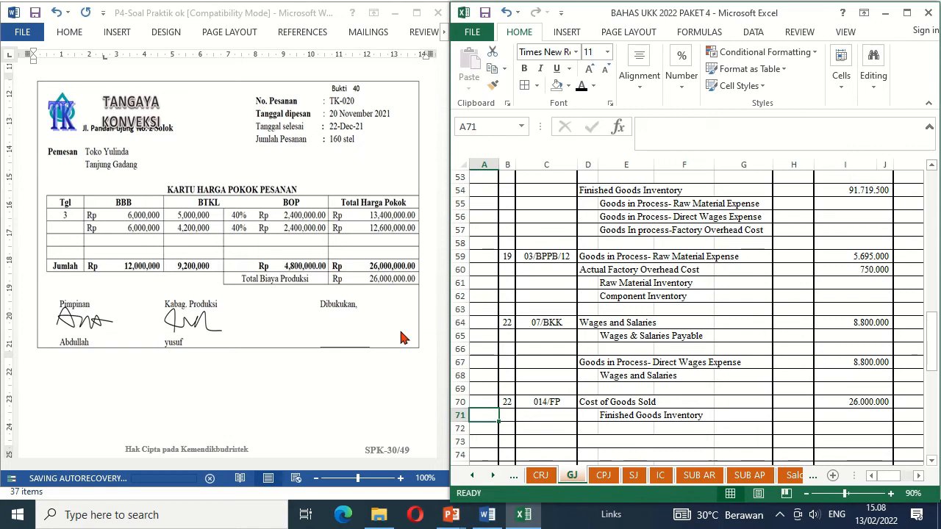
In the Word document, delete the blank shape covering Bukti 40's Dibukukan signature to mark it as booked, and continue to Bukti 41.
{"action": "left_click", "coordinate": [360, 326]}
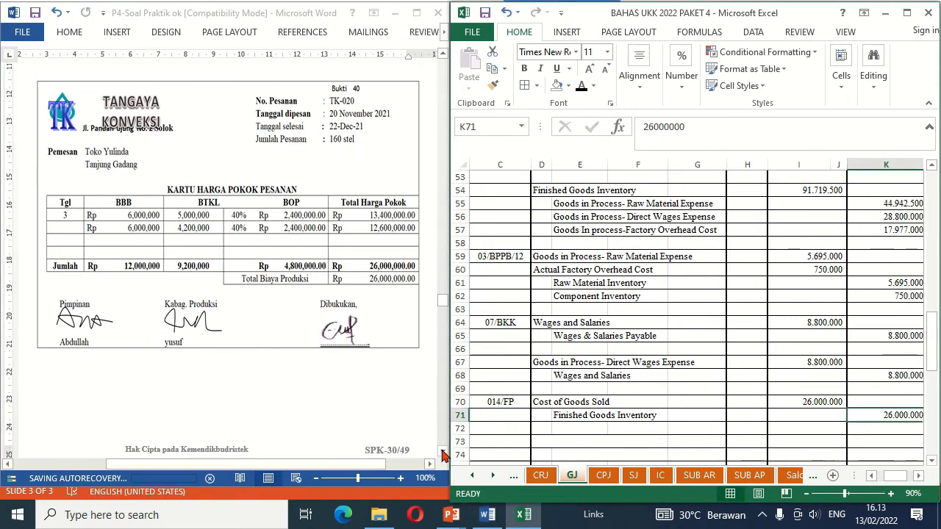
{"action": "left_click", "coordinate": [443, 451]}
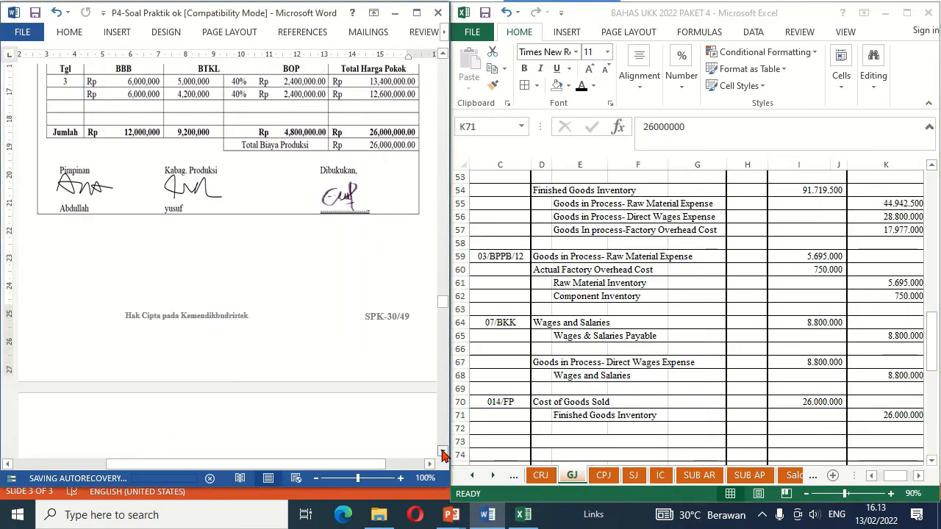
{"action": "left_click_drag", "start_coordinate": [442, 452], "coordinate": [443, 451]}
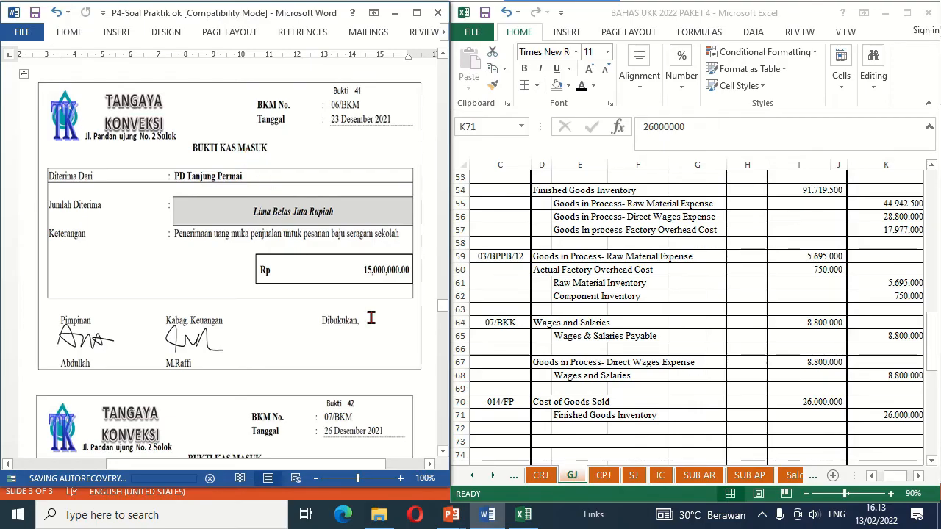
For Bukti 41, reveal date 23 in B14 of the CRJ sheet with the black font colour.
{"action": "left_click", "coordinate": [542, 476]}
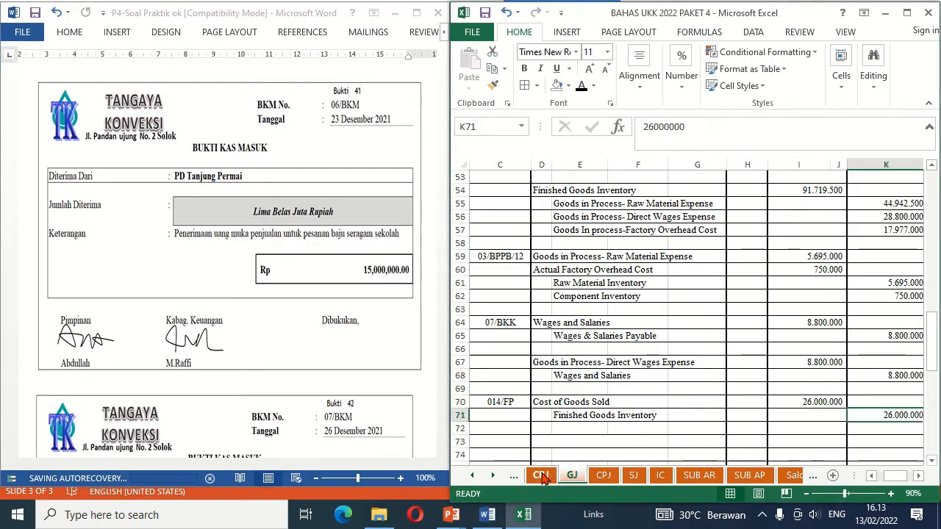
{"action": "left_click", "coordinate": [543, 476]}
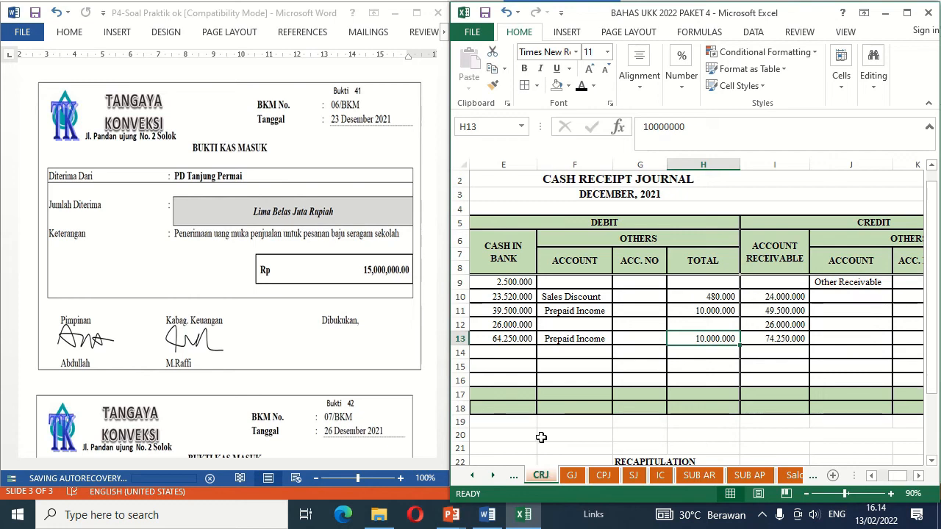
{"action": "left_click", "coordinate": [503, 348]}
{"action": "key", "text": "Left"}
{"action": "key", "text": "Left"}
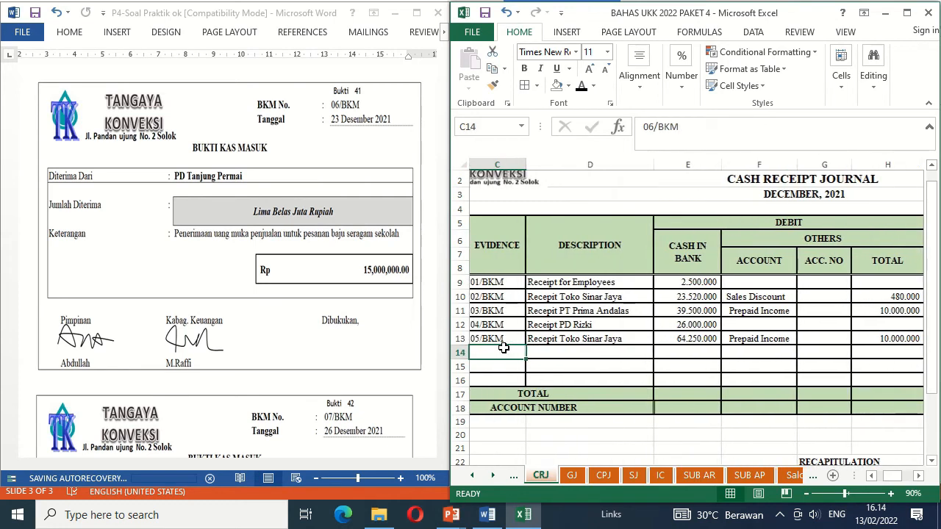
{"action": "key", "text": "Left"}
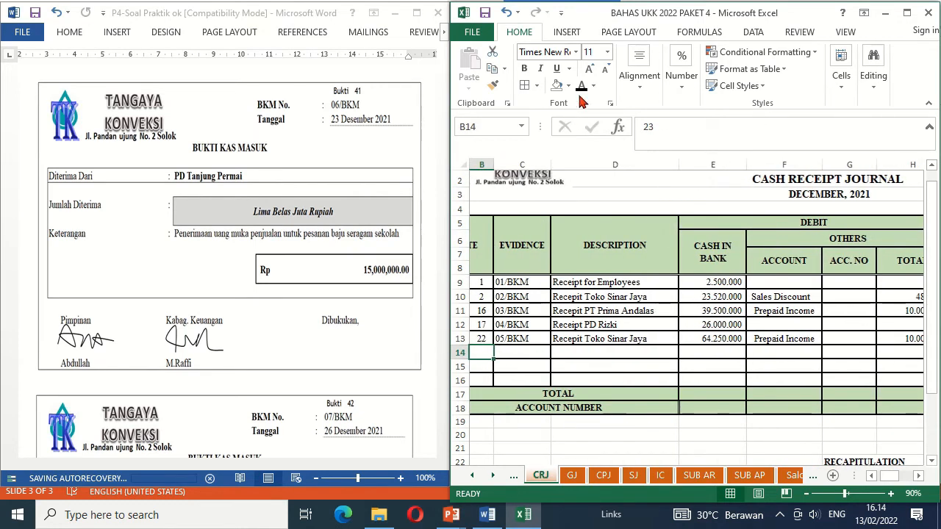
{"action": "left_click", "coordinate": [581, 86]}
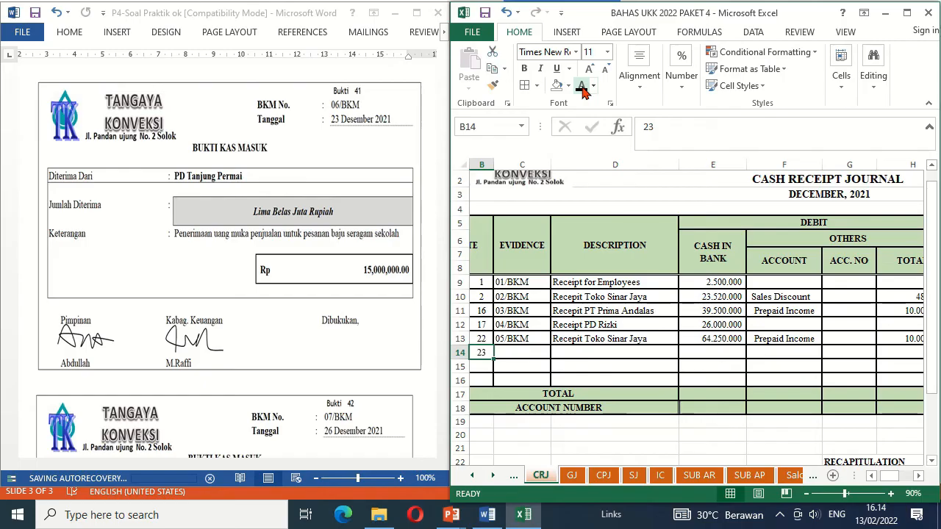
Reveal evidence number 06/BKM in C14 of the cash receipt journal with the black font colour.
{"action": "key", "text": "Right"}
{"action": "left_click", "coordinate": [375, 120]}
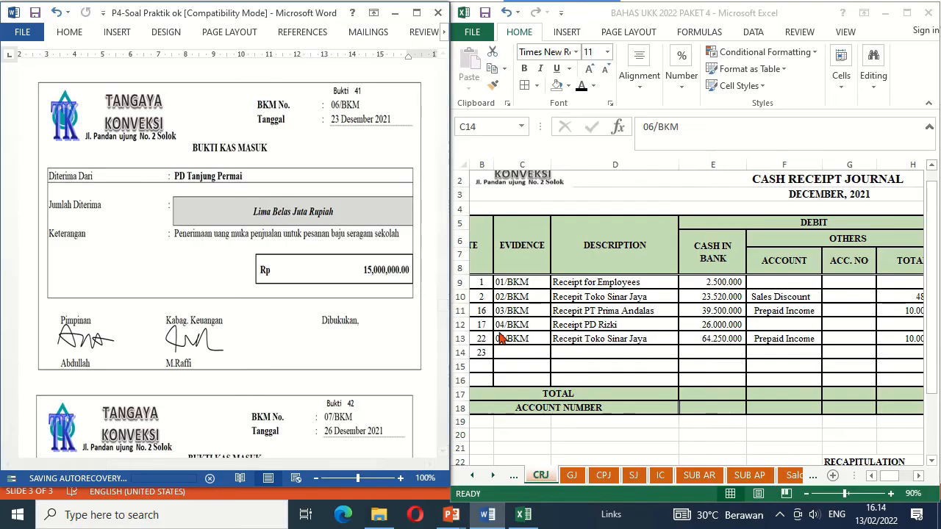
{"action": "left_click", "coordinate": [514, 353]}
{"action": "double_click", "coordinate": [514, 353]}
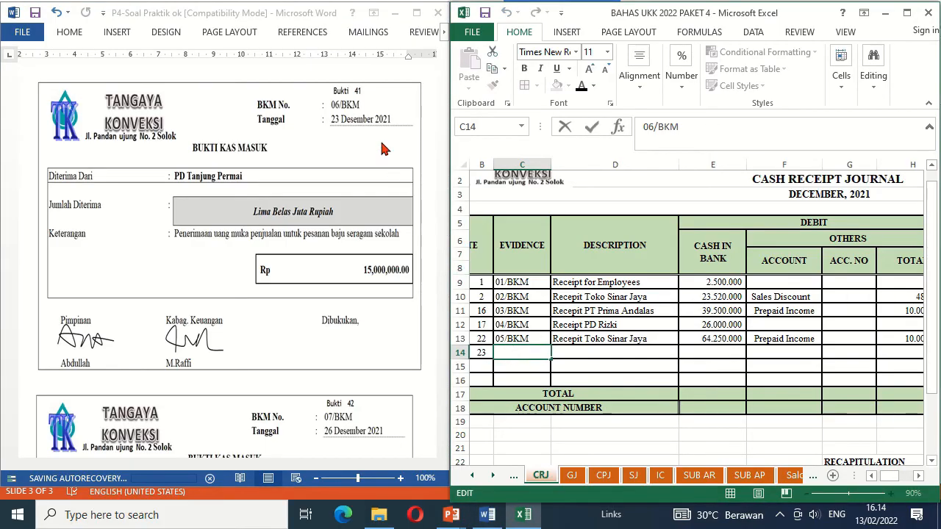
{"action": "left_click", "coordinate": [574, 351]}
{"action": "left_click", "coordinate": [542, 354]}
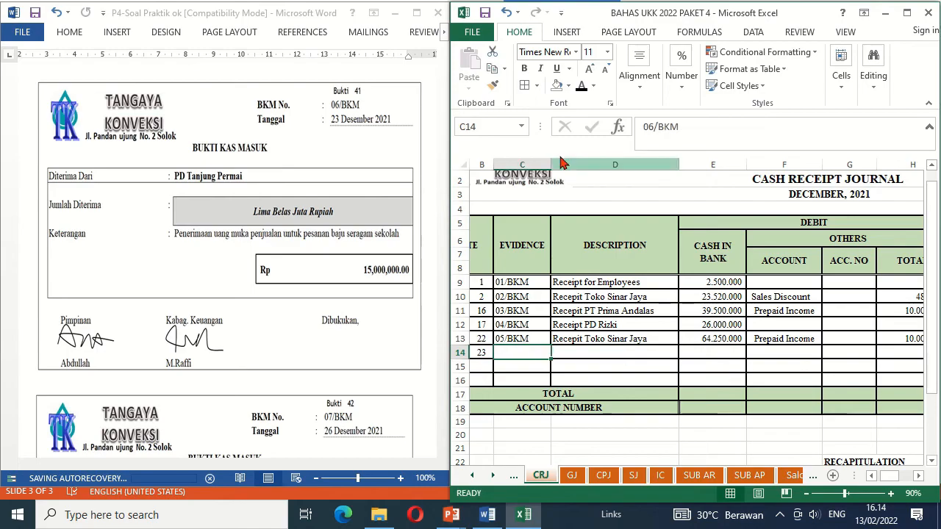
{"action": "left_click", "coordinate": [581, 89]}
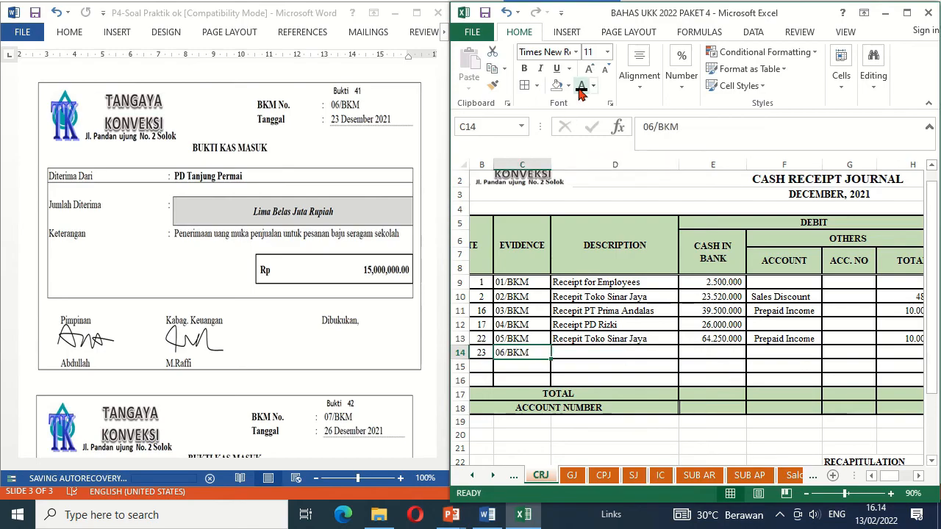
Reveal the description Receipt PD Tanjung Permai in D14 and the 15.000.000 cash in bank debit in E14 in black.
{"action": "key", "text": "Right"}
{"action": "left_click", "coordinate": [581, 88]}
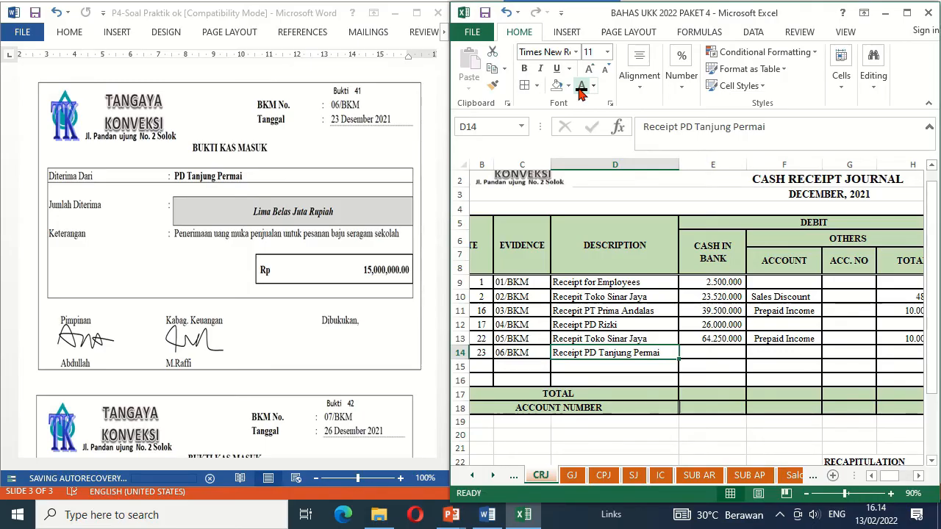
{"action": "key", "text": "Right"}
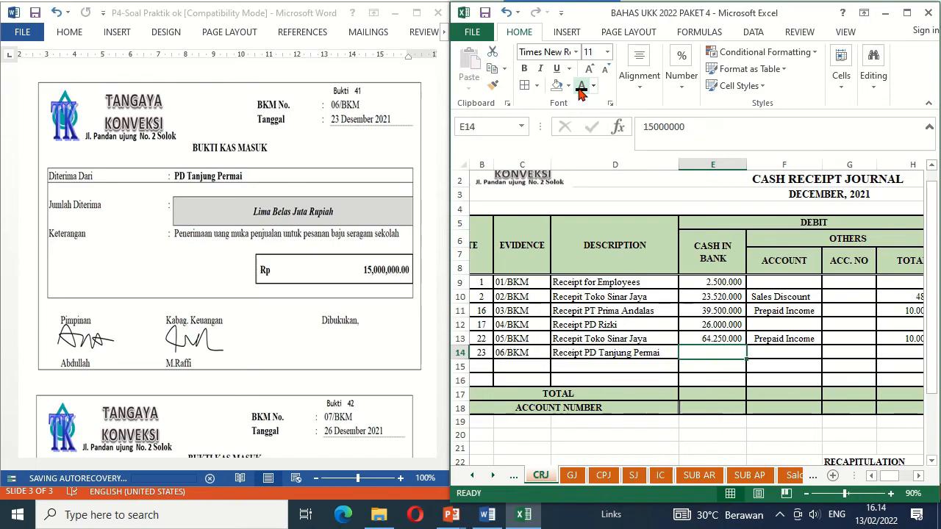
{"action": "left_click", "coordinate": [581, 88]}
Reveal the Prepaid Income account in J14 and its 15.000.000 credit total in L14 of the cash receipt journal in black.
{"action": "key", "text": "Right"}
{"action": "key", "text": "Right"}
{"action": "key", "text": "Right"}
{"action": "key", "text": "Right"}
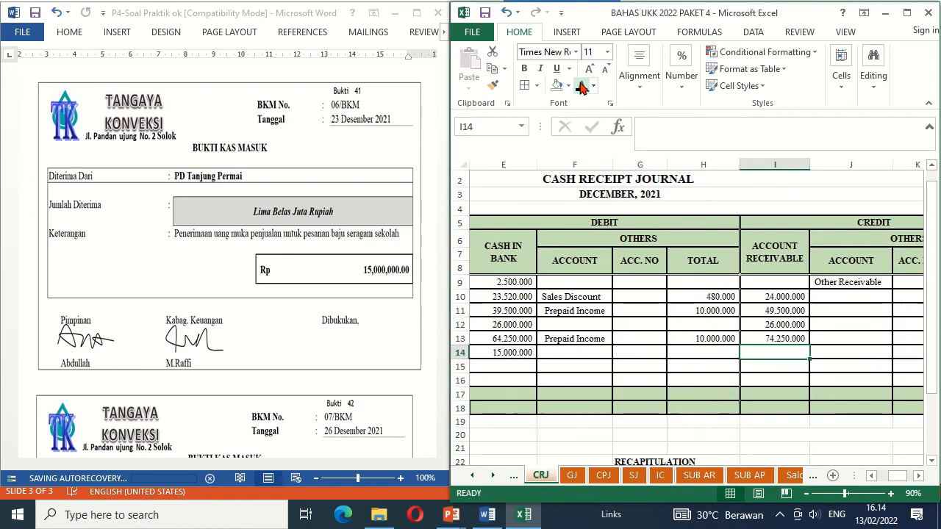
{"action": "key", "text": "Right"}
{"action": "key", "text": "Right"}
{"action": "key", "text": "Right"}
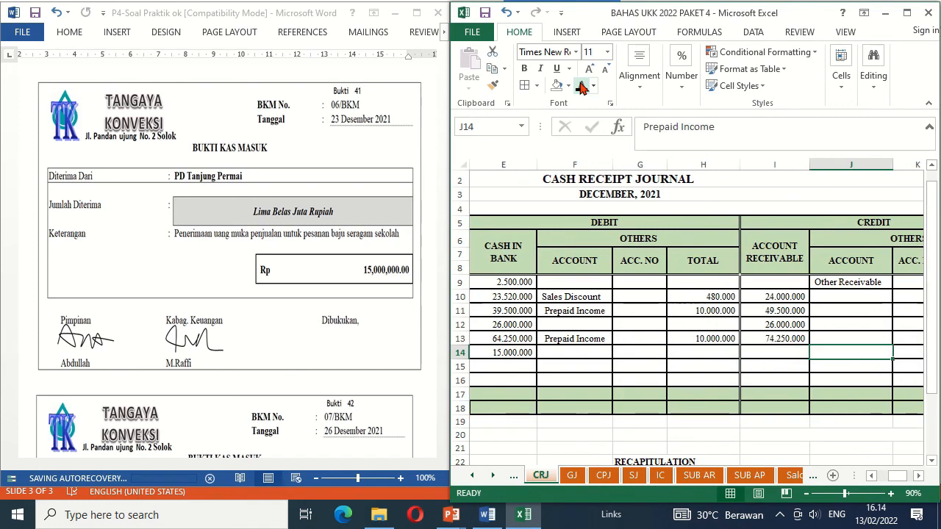
{"action": "key", "text": "Left"}
{"action": "key", "text": "Left"}
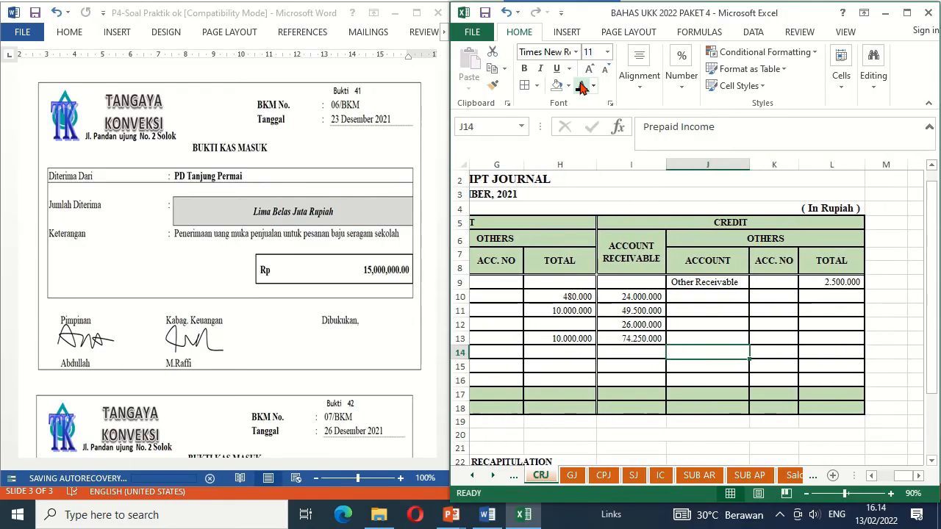
{"action": "left_click", "coordinate": [580, 86]}
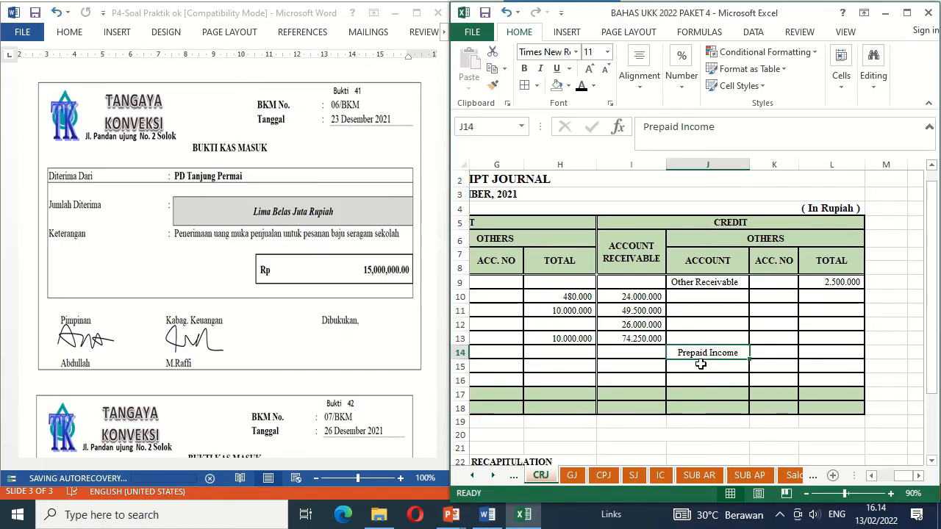
{"action": "left_click", "coordinate": [838, 354]}
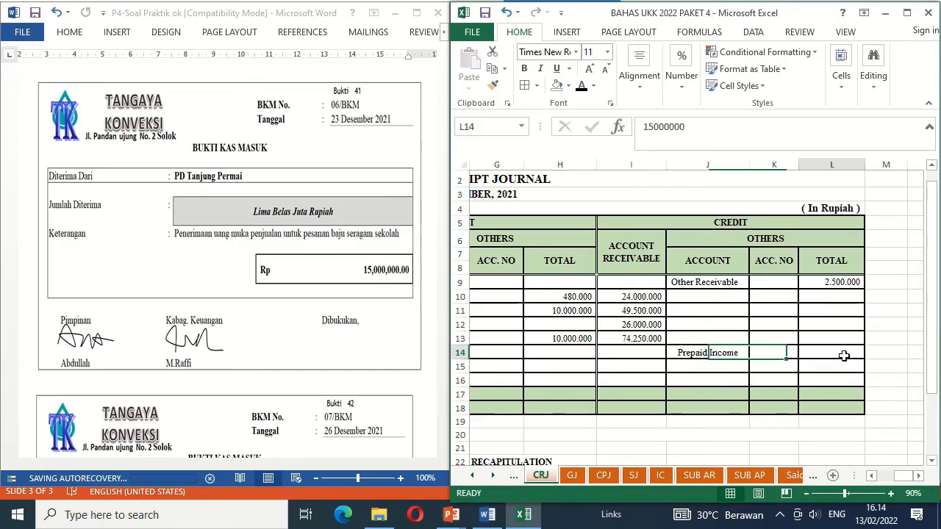
{"action": "left_click", "coordinate": [581, 86]}
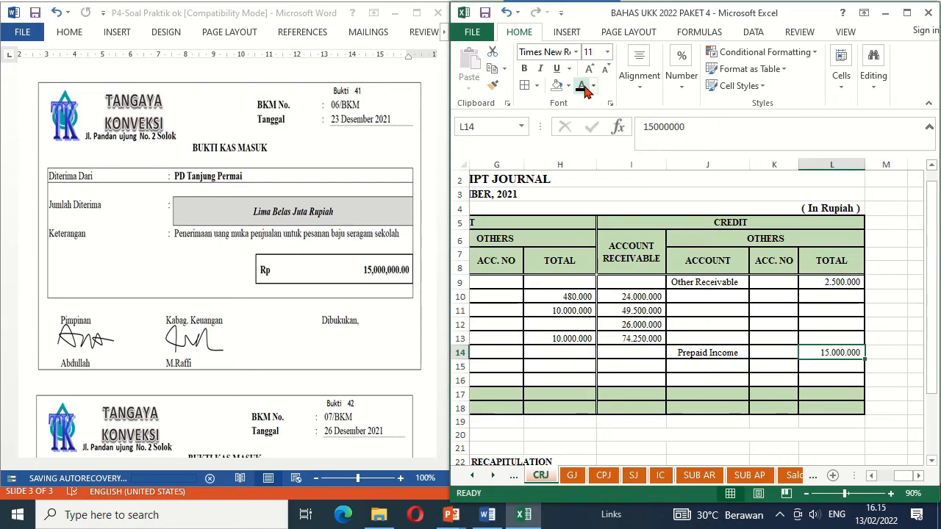
{"action": "left_click", "coordinate": [732, 388]}
In the Word document, delete the blank shape covering Bukti 41's Dibukukan signature to mark it as booked, and continue to Bukti 42.
{"action": "left_click", "coordinate": [349, 342]}
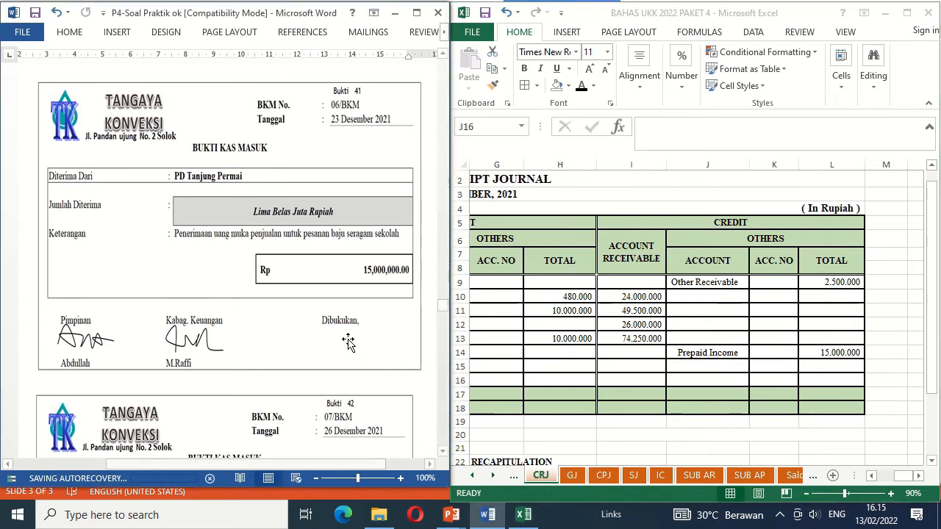
{"action": "left_click", "coordinate": [523, 338]}
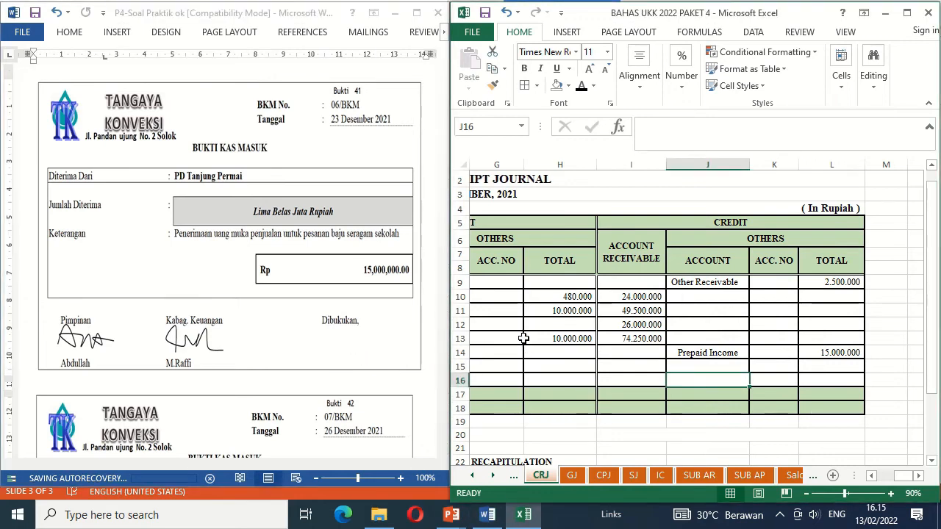
{"action": "left_click", "coordinate": [322, 344]}
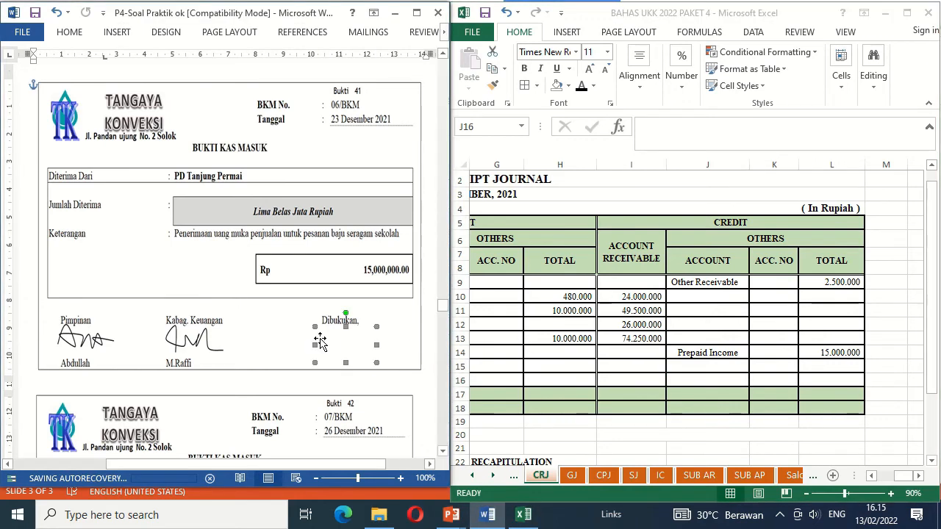
{"action": "key", "text": "Delete"}
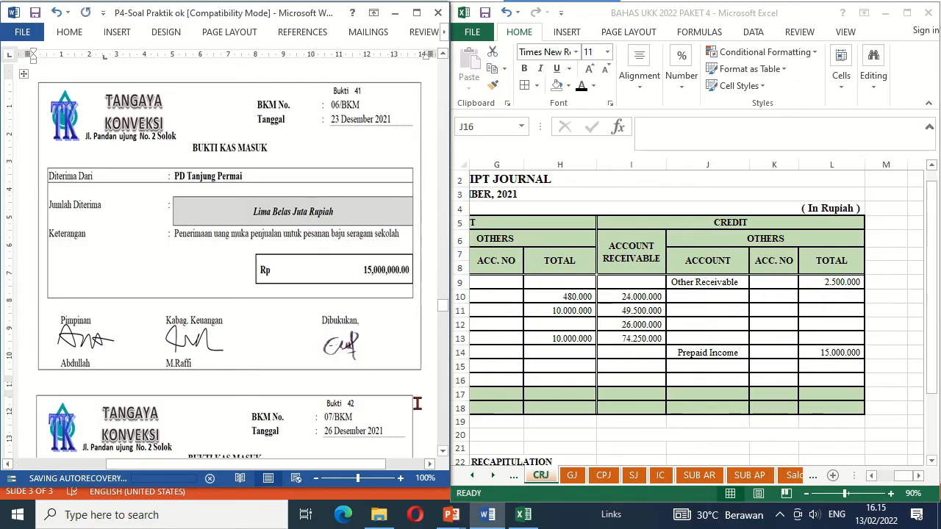
{"action": "left_click", "coordinate": [442, 450]}
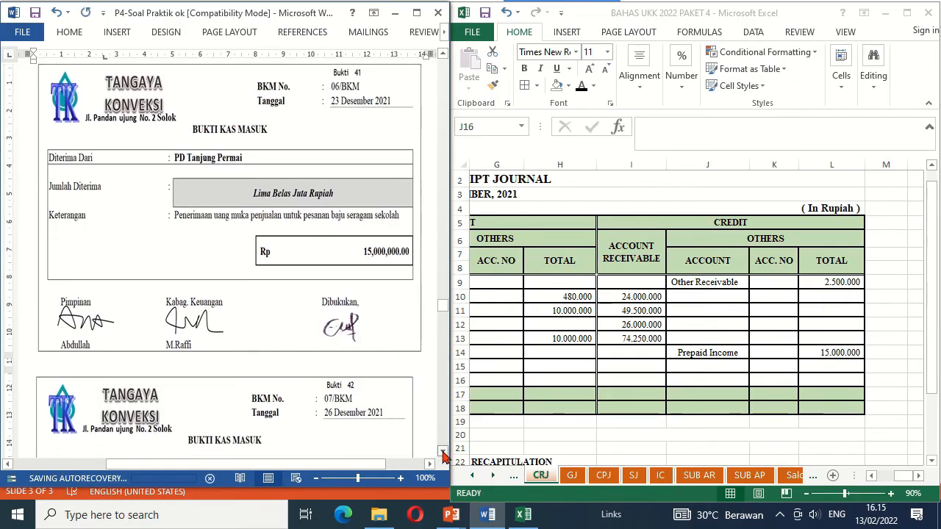
{"action": "scroll", "coordinate": [443, 456], "scroll_direction": "down", "scroll_amount": 9}
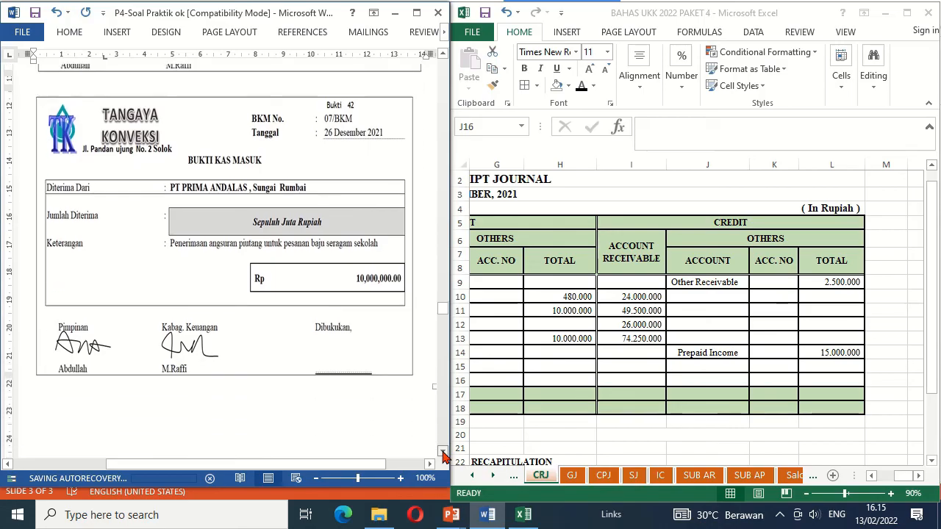
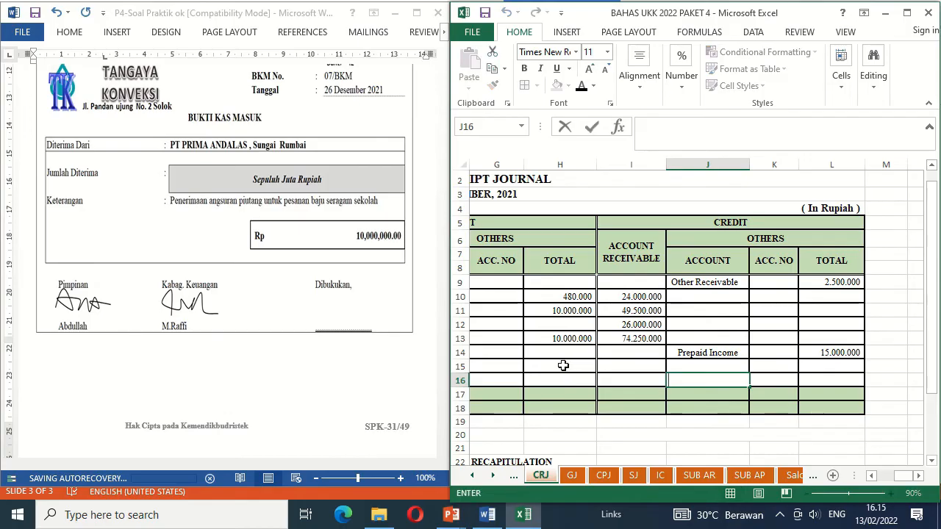
For Bukti 42, reveal date 26 in B15 and evidence number 07/BKM in C15 of the Excel cash receipt journal in black.
{"action": "left_click", "coordinate": [563, 365]}
{"action": "key", "text": "Left"}
{"action": "key", "text": "Left"}
{"action": "key", "text": "Left"}
{"action": "key", "text": "Left"}
{"action": "key", "text": "Left"}
{"action": "key", "text": "Left"}
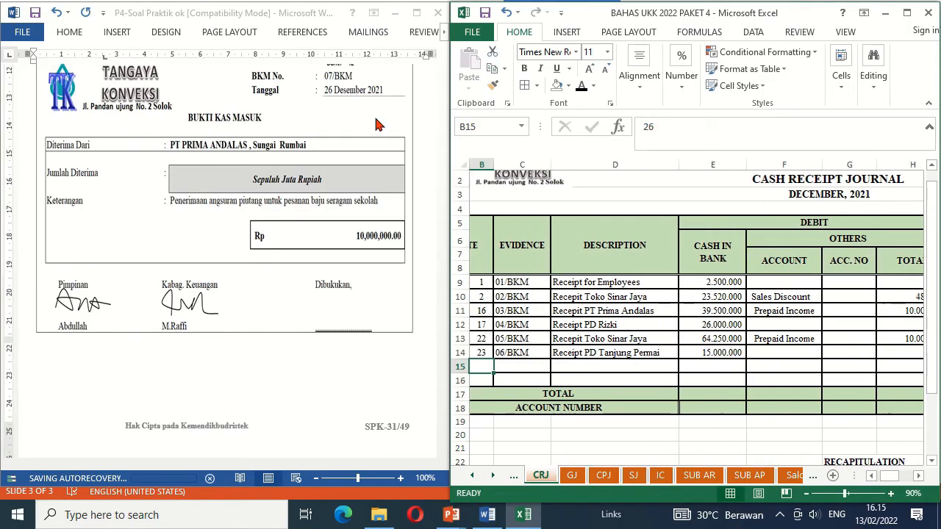
{"action": "key", "text": "Right"}
{"action": "left_click", "coordinate": [576, 90]}
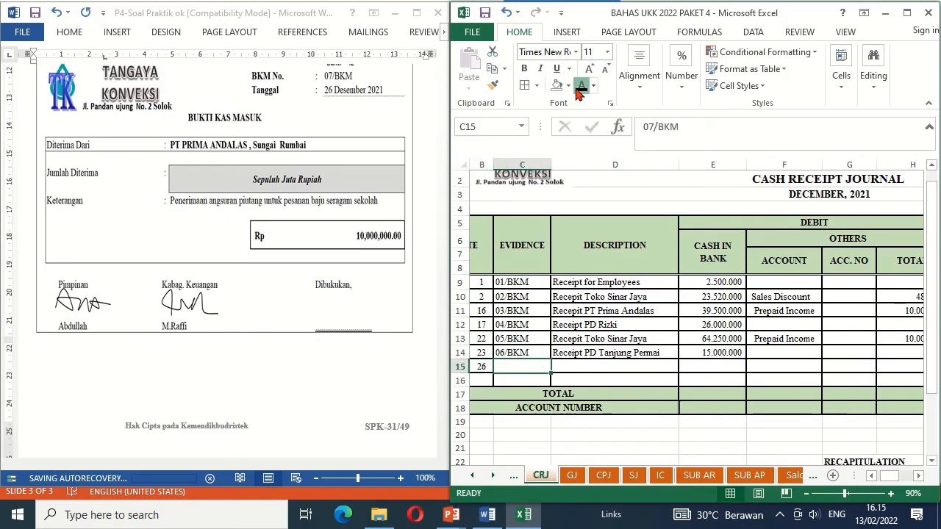
Reveal the description Receipt PT Prima Andalas in D15 and the 10.000.000 cash in bank debit in E15 in black.
{"action": "key", "text": "Right"}
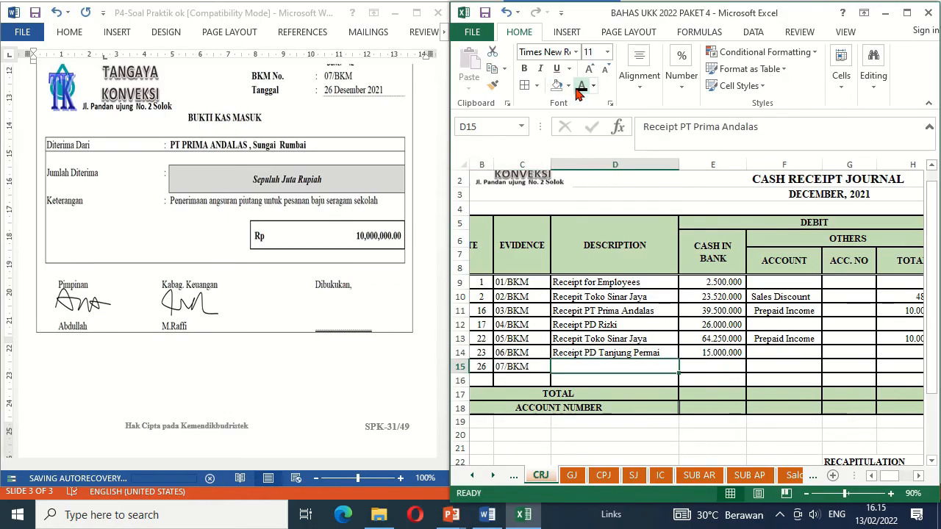
{"action": "left_click", "coordinate": [577, 89]}
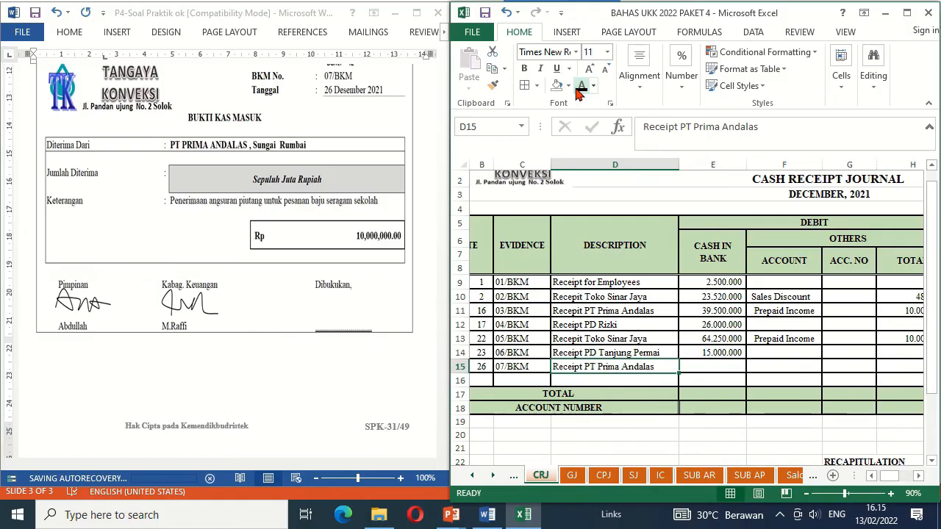
{"action": "key", "text": "Right"}
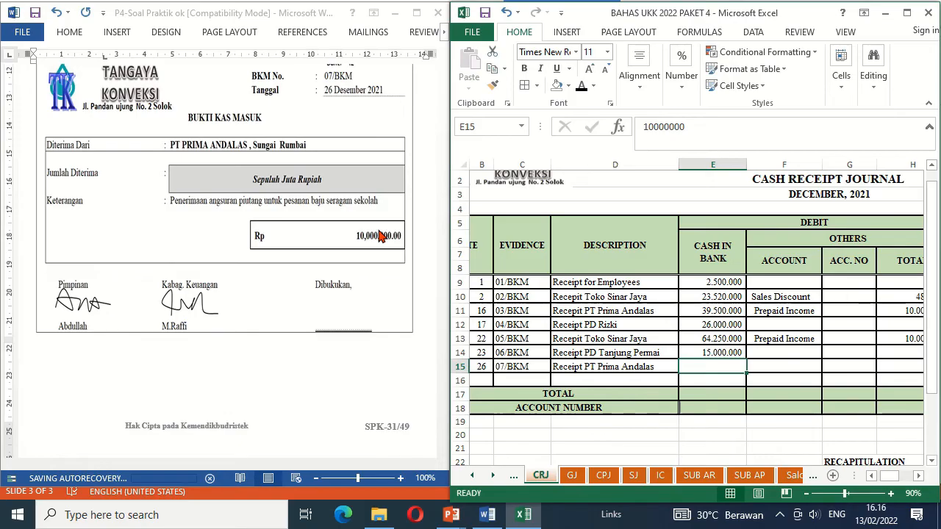
{"action": "left_click", "coordinate": [581, 87]}
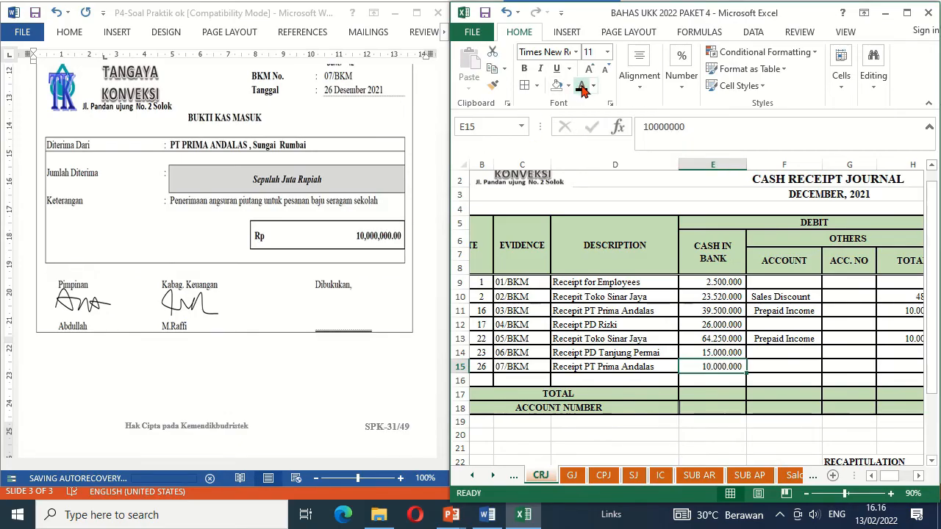
Reveal the 10.000.000 account receivable credit in I15 of the cash receipt journal with the black font colour.
{"action": "key", "text": "Right"}
{"action": "key", "text": "Right"}
{"action": "key", "text": "Right"}
{"action": "key", "text": "Right"}
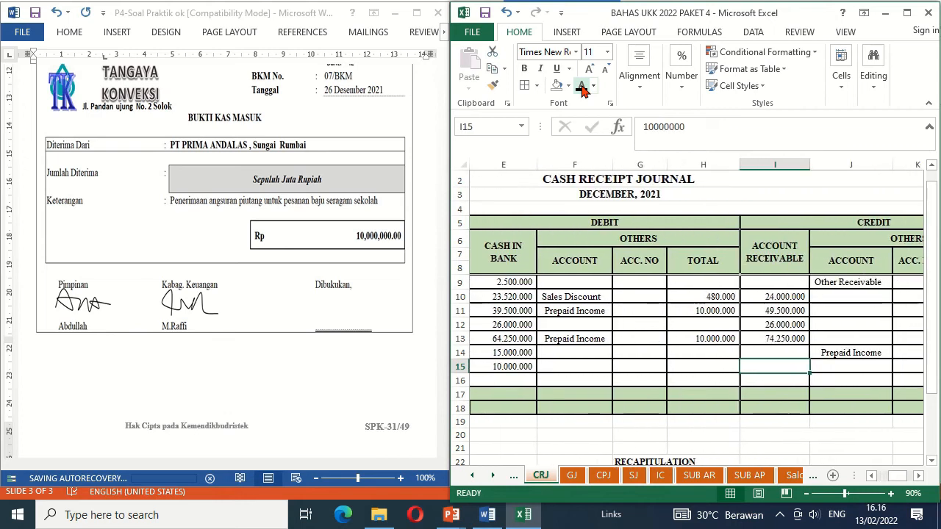
{"action": "key", "text": "Left"}
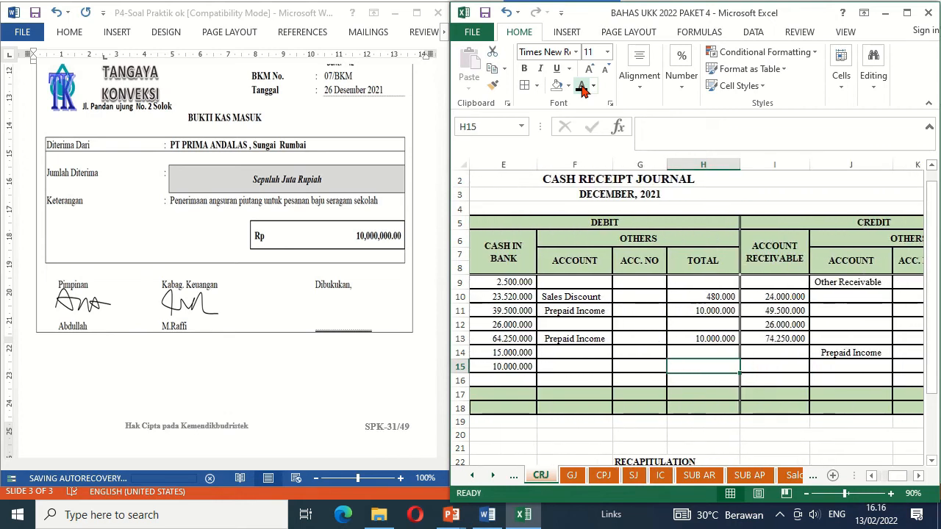
{"action": "key", "text": "Right"}
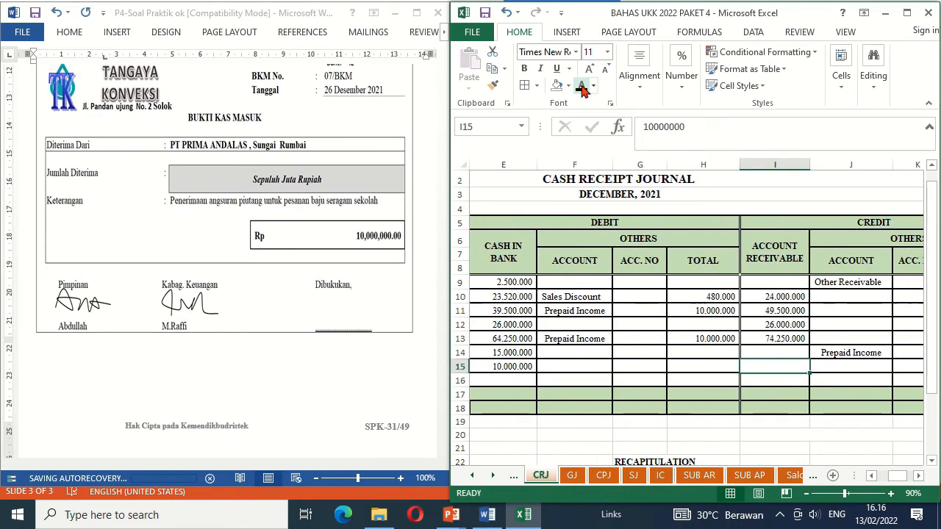
{"action": "left_click", "coordinate": [580, 87]}
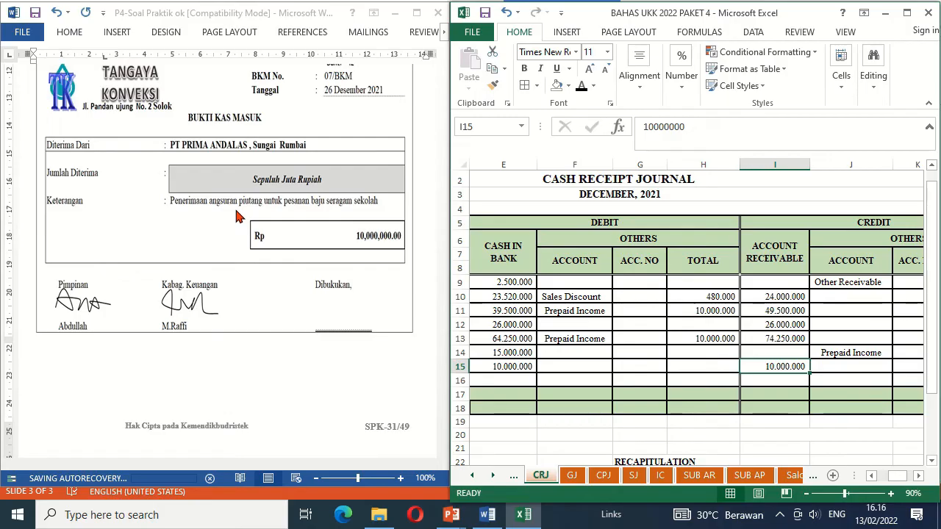
On the SUB AR sheet, reveal date 26 in B12 and the Receipt description in C12 of PT Prima Andalas's ledger in black.
{"action": "left_click", "coordinate": [698, 476]}
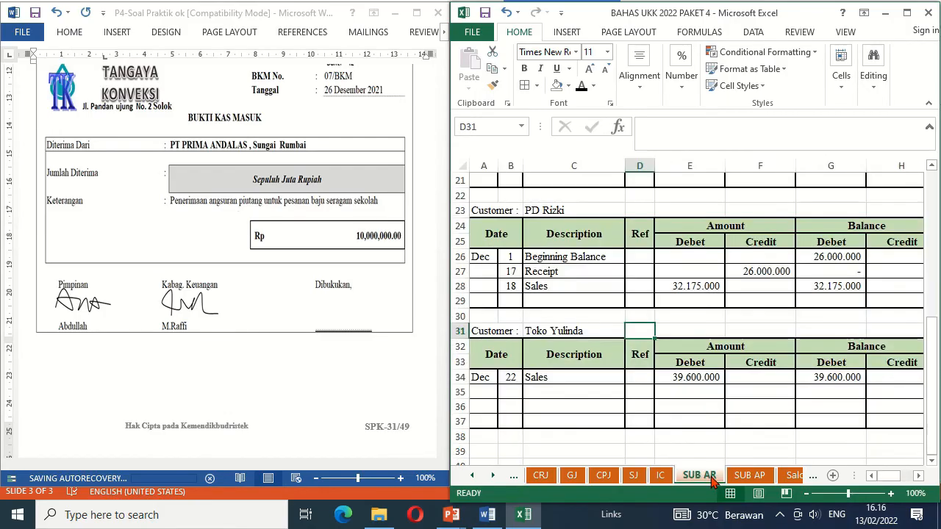
{"action": "left_click", "coordinate": [560, 273]}
{"action": "key", "text": "Up"}
{"action": "key", "text": "Up"}
{"action": "key", "text": "Up"}
{"action": "key", "text": "Up"}
{"action": "key", "text": "Up"}
{"action": "key", "text": "Up"}
{"action": "key", "text": "Up"}
{"action": "key", "text": "Up"}
{"action": "key", "text": "Up"}
{"action": "key", "text": "Up"}
{"action": "key", "text": "Up"}
{"action": "key", "text": "Up"}
{"action": "key", "text": "Up"}
{"action": "key", "text": "Up"}
{"action": "key", "text": "Up"}
{"action": "key", "text": "Up"}
{"action": "key", "text": "Up"}
{"action": "key", "text": "Up"}
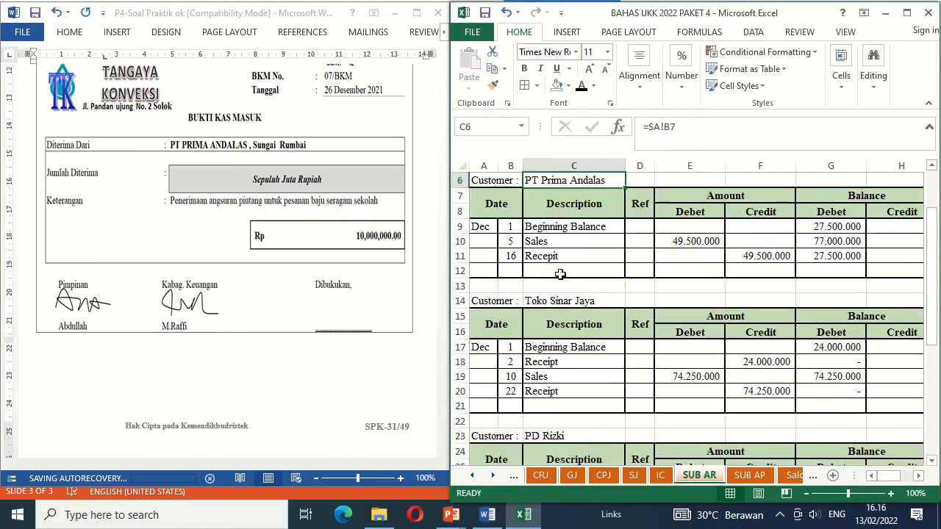
{"action": "key", "text": "Down"}
{"action": "key", "text": "Down"}
{"action": "key", "text": "Down"}
{"action": "key", "text": "Down"}
{"action": "key", "text": "Down"}
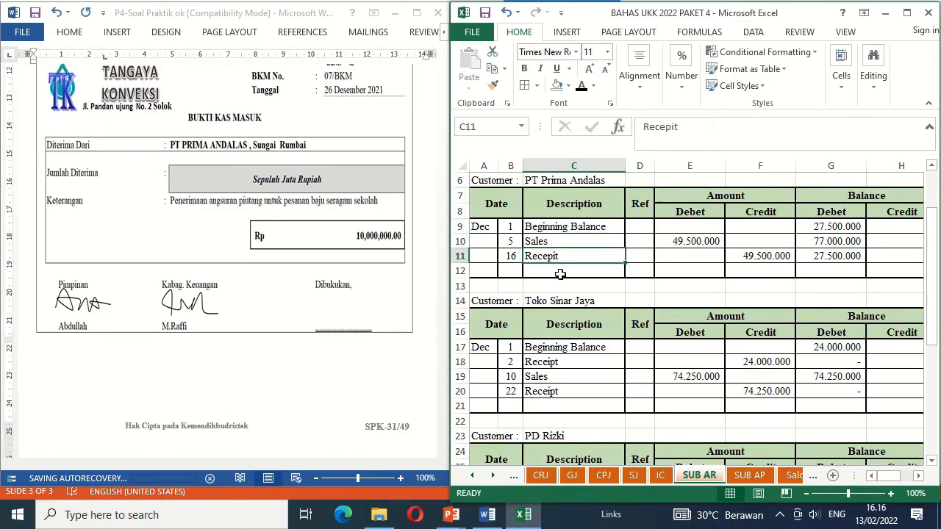
{"action": "key", "text": "Left"}
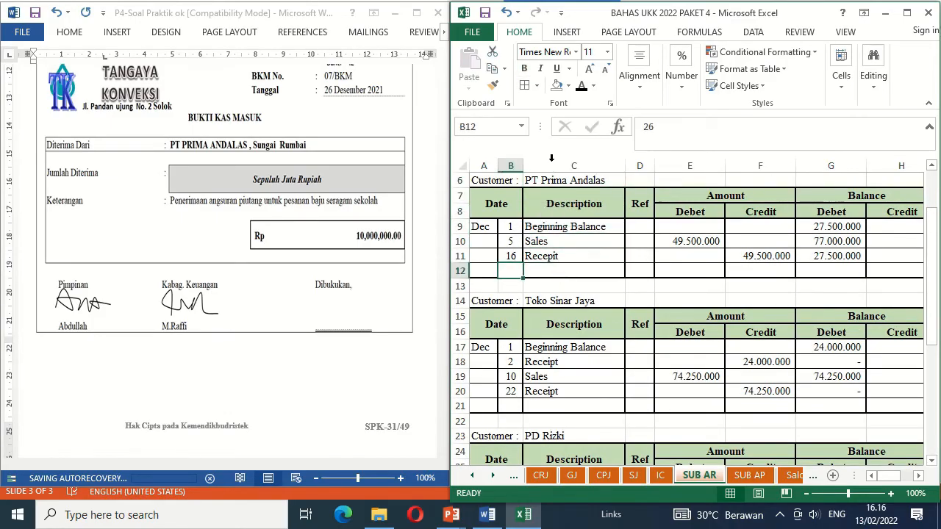
{"action": "left_click", "coordinate": [581, 86]}
{"action": "key", "text": "Right"}
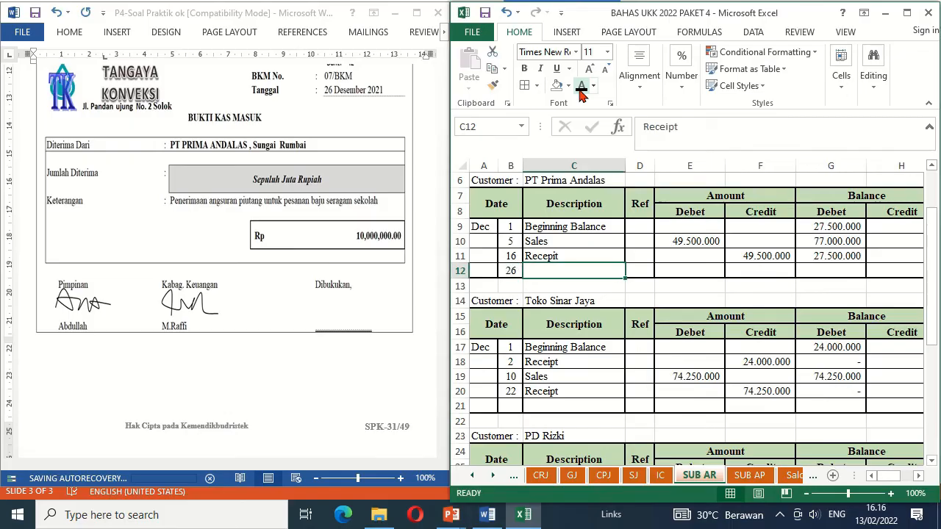
{"action": "left_click", "coordinate": [580, 87]}
Reveal the 10.000.000 credit in F12 and the 17.500.000 debit balance in G12 of PT Prima Andalas's ledger in black.
{"action": "key", "text": "Right"}
{"action": "key", "text": "Right"}
{"action": "key", "text": "Right"}
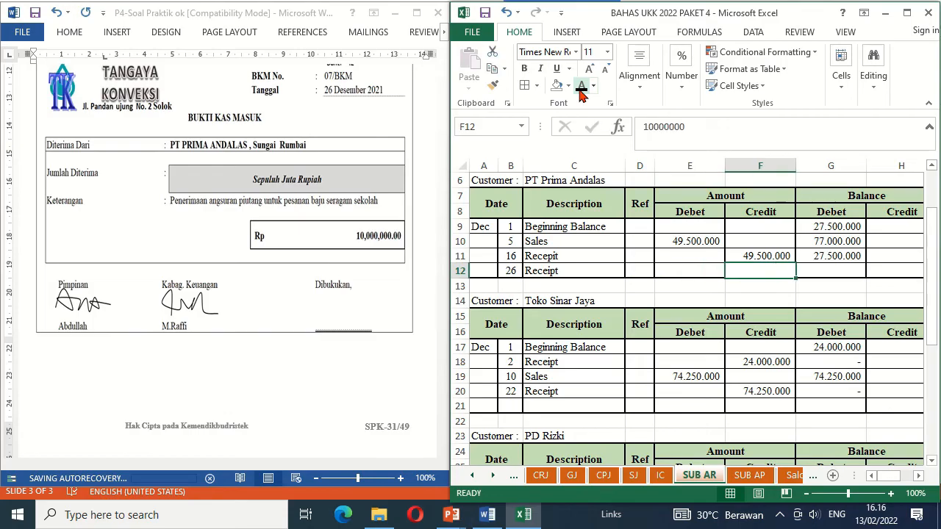
{"action": "left_click", "coordinate": [581, 86]}
{"action": "key", "text": "Right"}
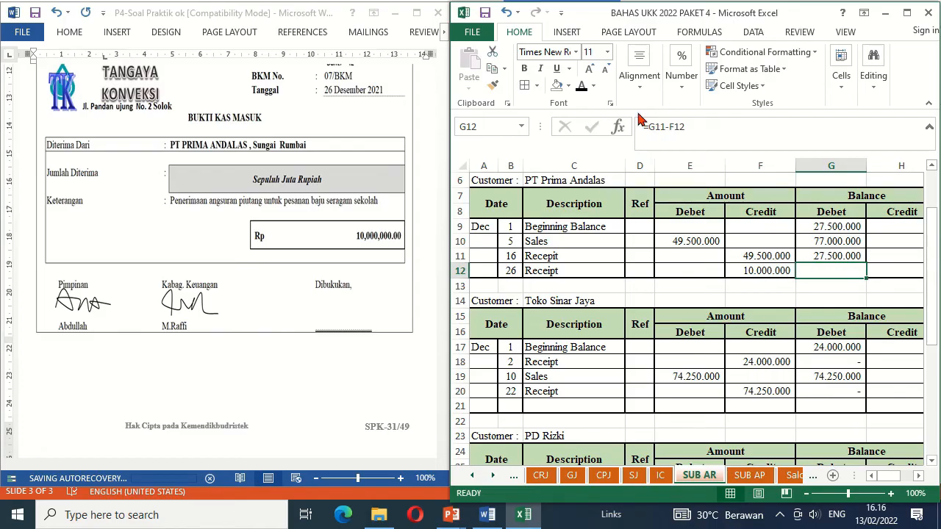
{"action": "left_click", "coordinate": [584, 86]}
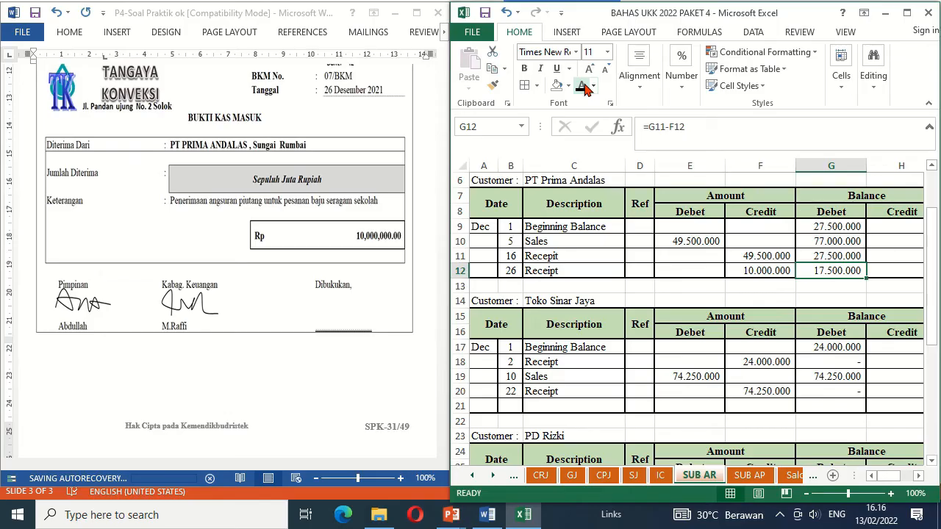
{"action": "left_click", "coordinate": [601, 274]}
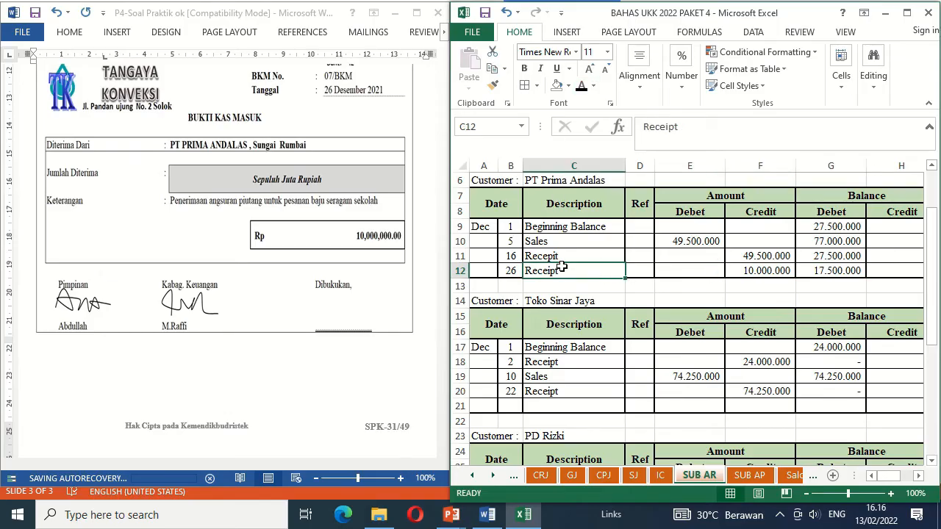
In the Word document, mark voucher 07/BKM as booked by deleting the blank shape that covers the signature under Dibukukan.
{"action": "left_click", "coordinate": [358, 311]}
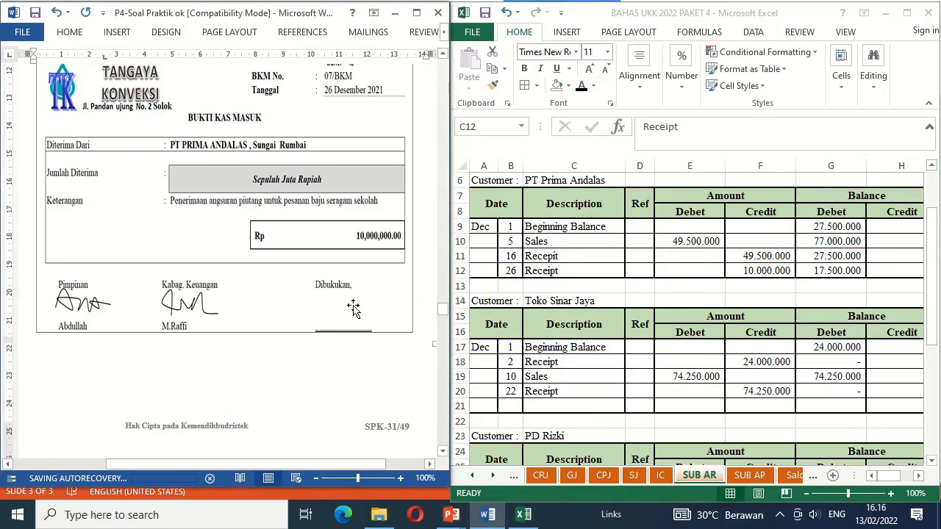
{"action": "left_click", "coordinate": [539, 295]}
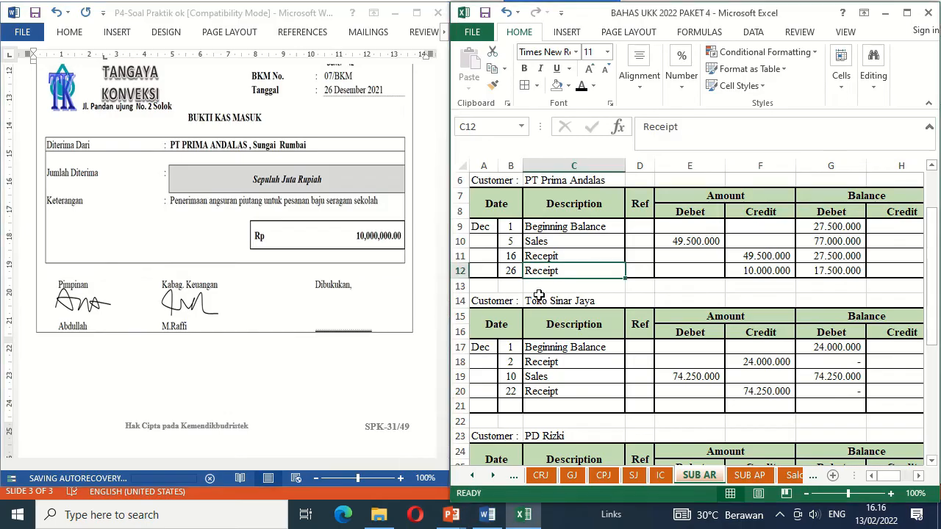
{"action": "left_click", "coordinate": [347, 314]}
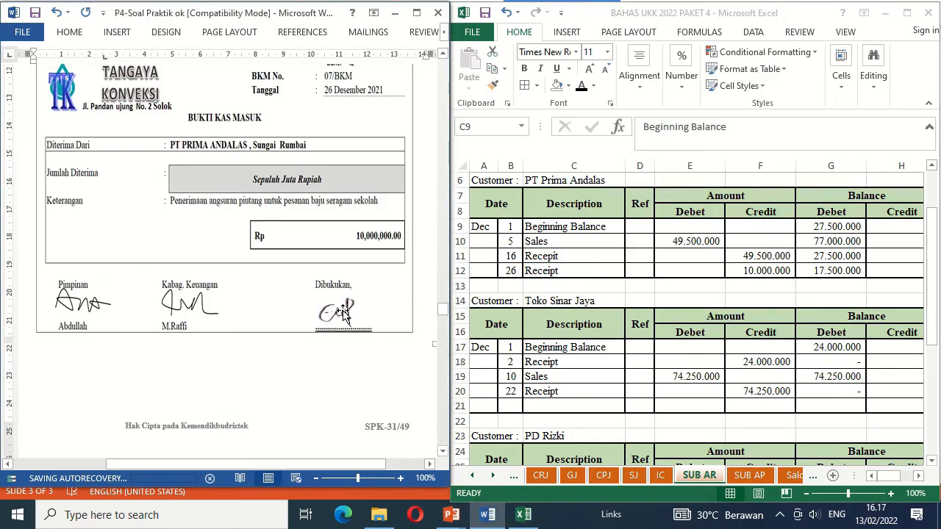
For voucher 04/DPJK/19, reveal date 28 in B73 and evidence number 04/DPJK/2021 in C73 of the GJ sheet in black.
{"action": "left_click", "coordinate": [443, 451]}
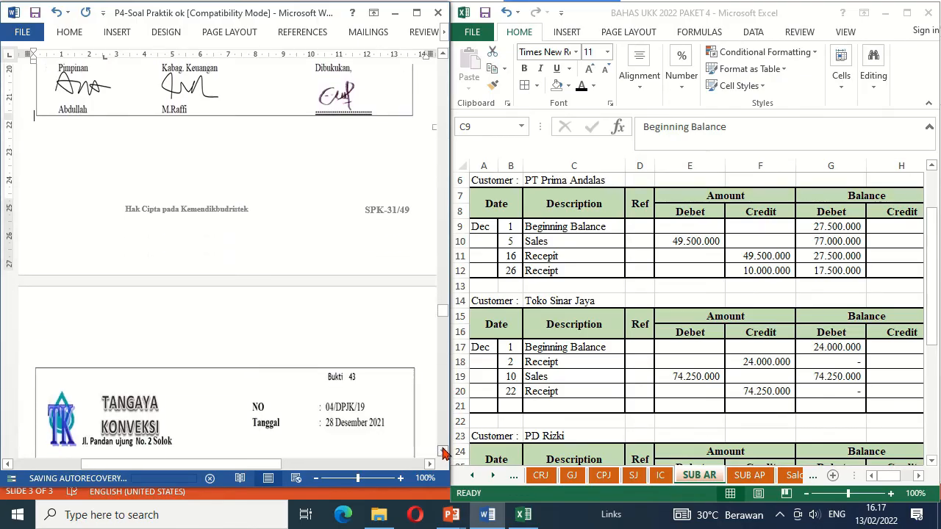
{"action": "left_click", "coordinate": [443, 452]}
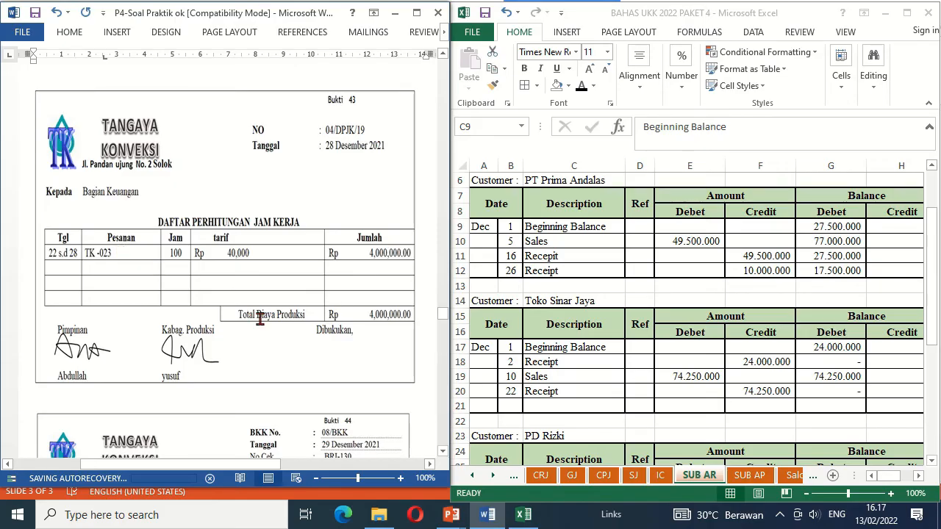
{"action": "left_click", "coordinate": [572, 475]}
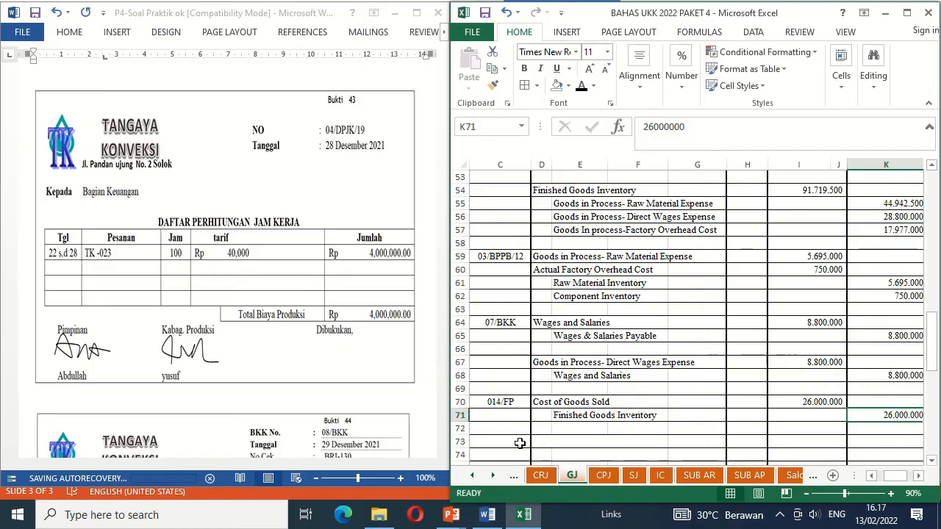
{"action": "left_click", "coordinate": [520, 443]}
{"action": "key", "text": "Down"}
{"action": "key", "text": "Down"}
{"action": "key", "text": "Down"}
{"action": "key", "text": "Left"}
{"action": "key", "text": "Left"}
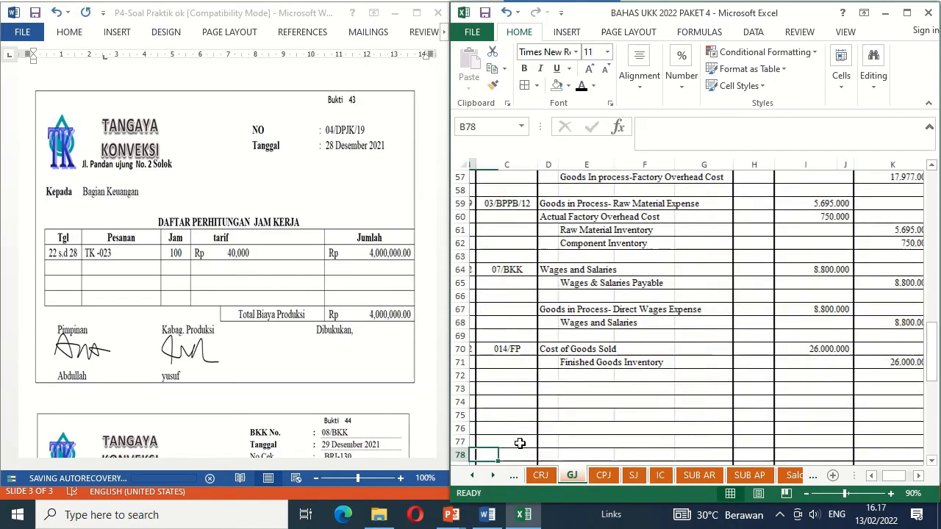
{"action": "key", "text": "Up"}
{"action": "key", "text": "Up"}
{"action": "key", "text": "Up"}
{"action": "key", "text": "Right"}
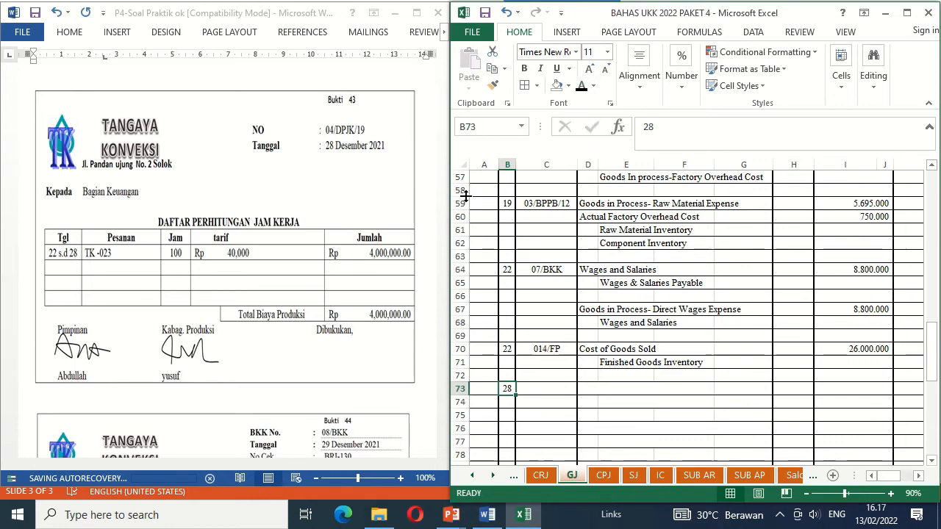
{"action": "key", "text": "Right"}
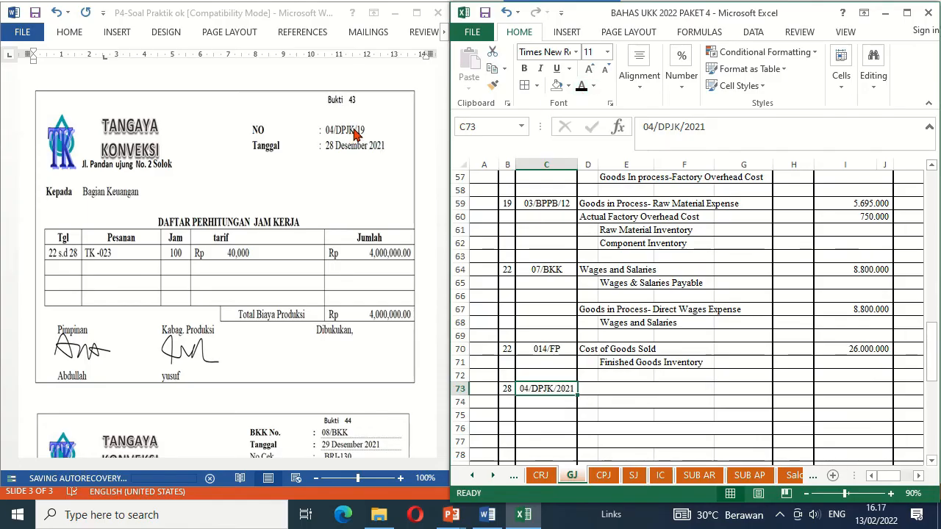
Reveal the accounts Wages and Salaries in D73 and Wages & Salaries Payable in E74 with the black font colour.
{"action": "key", "text": "Right"}
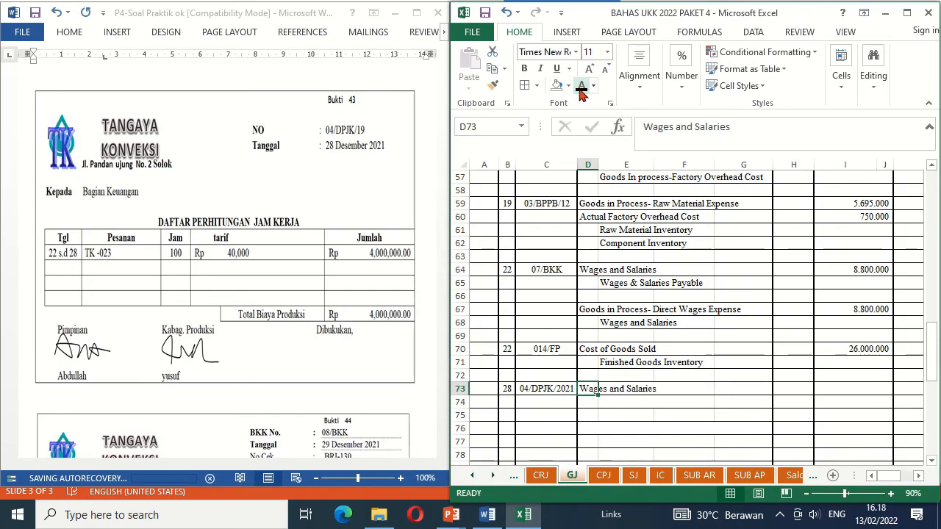
{"action": "key", "text": "Down"}
{"action": "key", "text": "Right"}
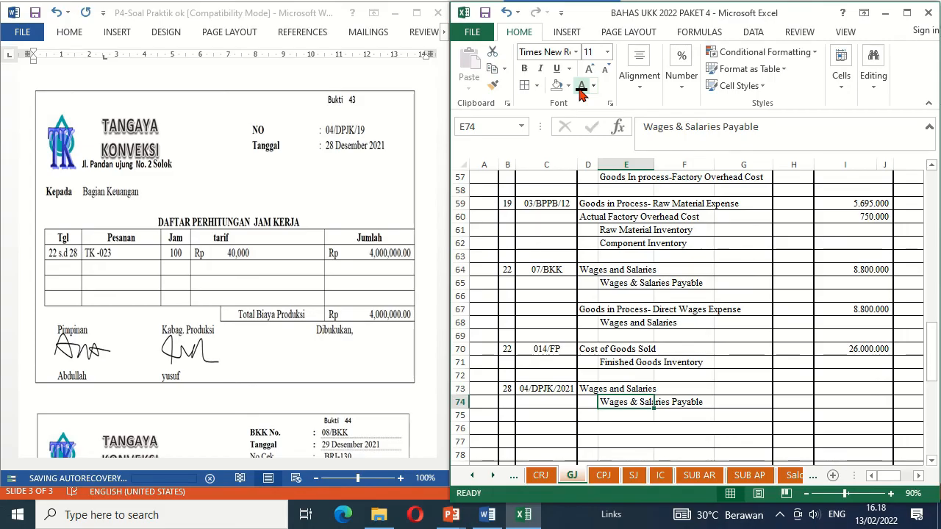
Reveal the 4.000.000 debit in I73 and the matching 4.000.000 credit in K74 of the general journal in black.
{"action": "key", "text": "Right"}
{"action": "key", "text": "Right"}
{"action": "key", "text": "Right"}
{"action": "key", "text": "Right"}
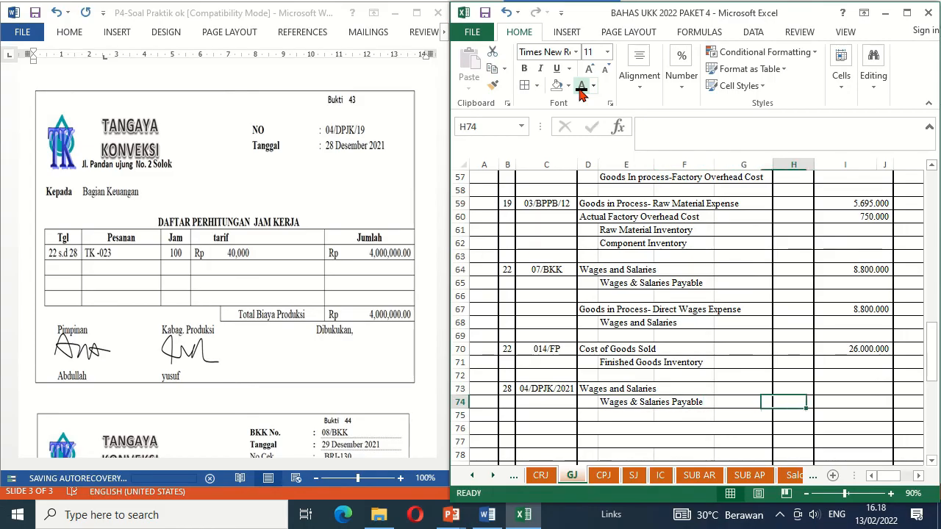
{"action": "key", "text": "Up"}
{"action": "left_click", "coordinate": [581, 87]}
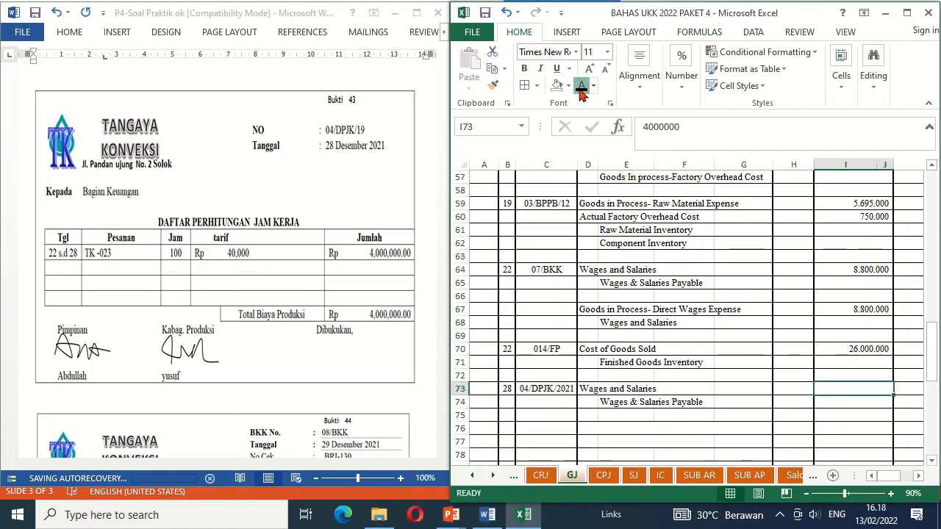
{"action": "key", "text": "Down"}
{"action": "key", "text": "Right"}
{"action": "key", "text": "Right"}
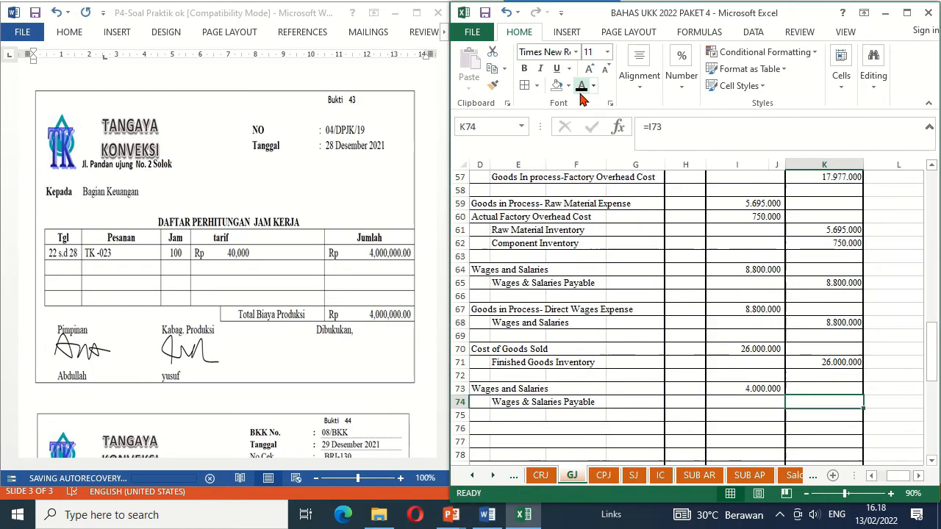
{"action": "left_click", "coordinate": [580, 92]}
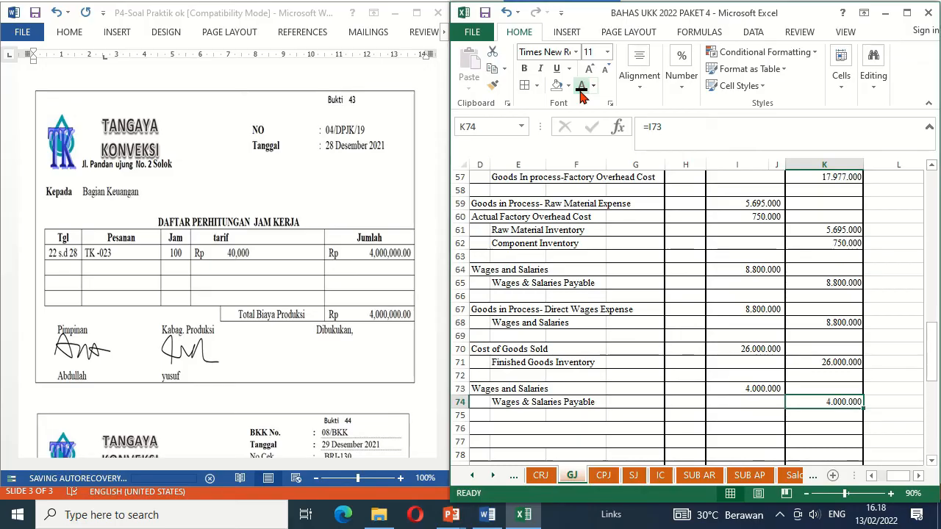
Reveal the accounts Goods in Process- Direct Wages Expense in D76 and Wages and Salaries in E77 in black.
{"action": "key", "text": "Left"}
{"action": "key", "text": "Left"}
{"action": "key", "text": "Left"}
{"action": "key", "text": "Left"}
{"action": "key", "text": "Left"}
{"action": "key", "text": "Left"}
{"action": "key", "text": "Left"}
{"action": "key", "text": "Left"}
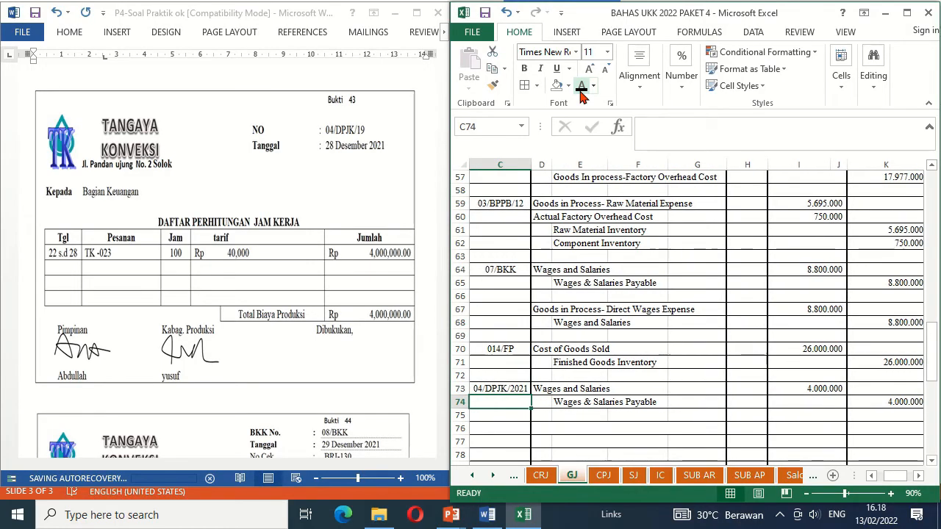
{"action": "key", "text": "Down"}
{"action": "key", "text": "Down"}
{"action": "key", "text": "Down"}
{"action": "key", "text": "Down"}
{"action": "key", "text": "Up"}
{"action": "key", "text": "Up"}
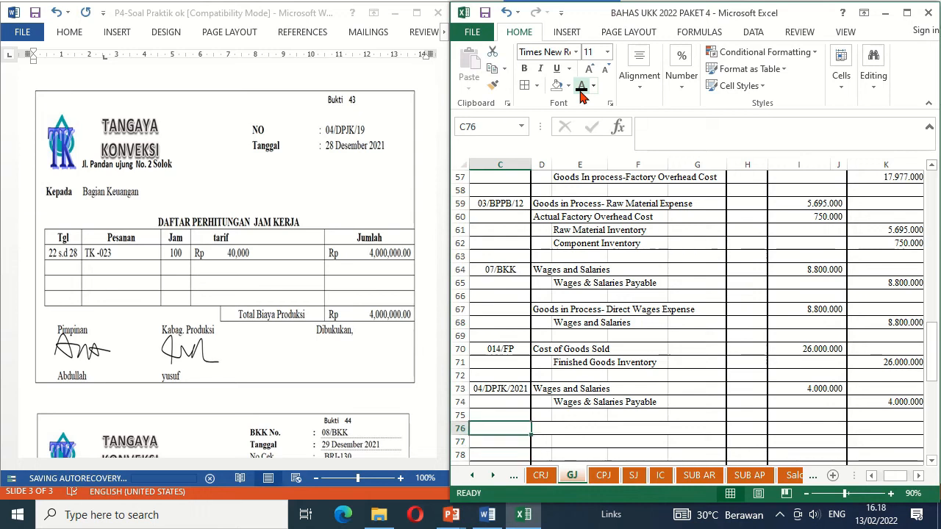
{"action": "key", "text": "Right"}
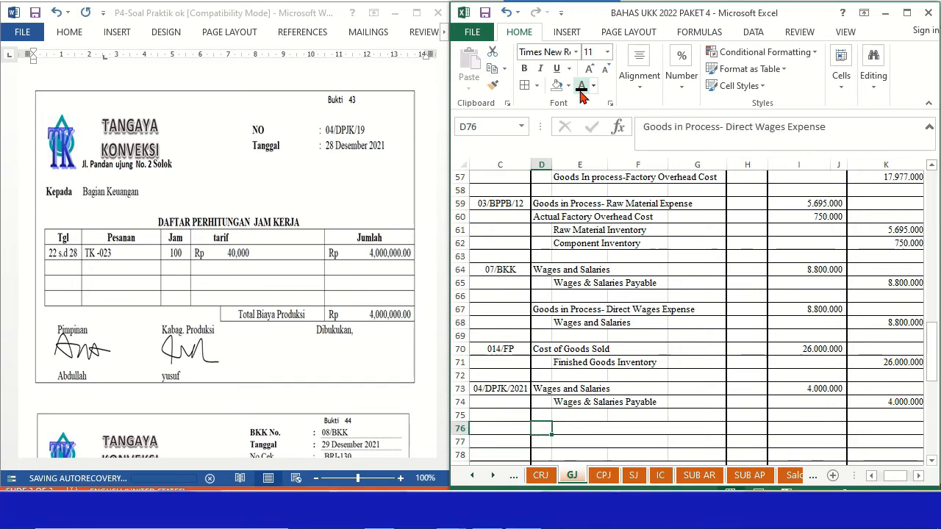
{"action": "left_click", "coordinate": [581, 86]}
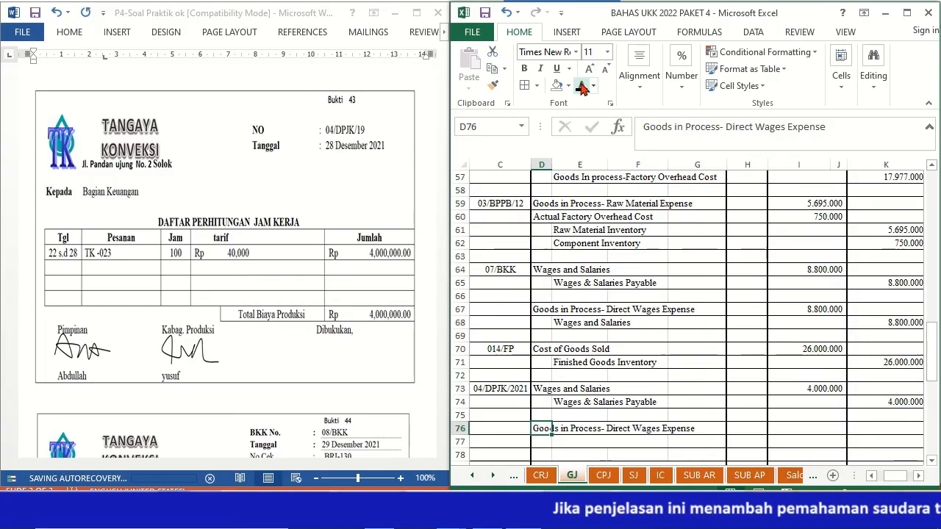
{"action": "key", "text": "Down"}
{"action": "key", "text": "Right"}
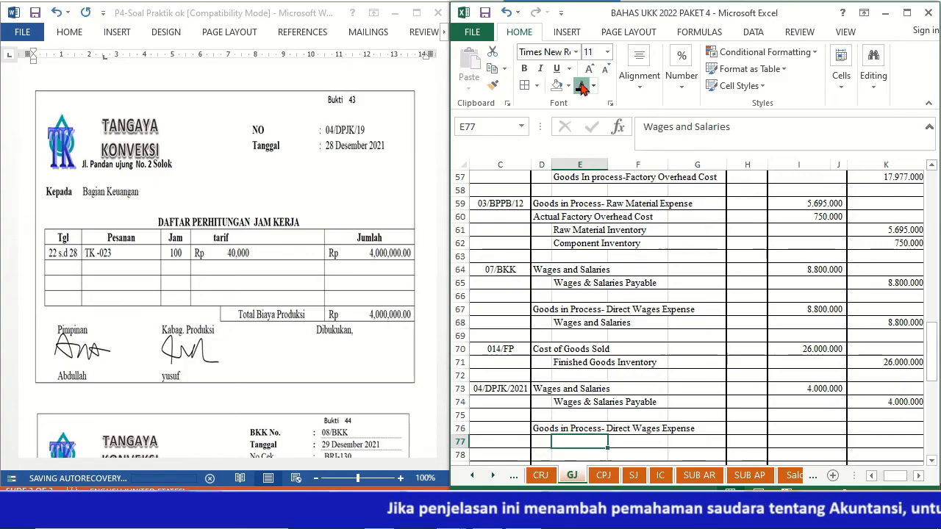
{"action": "left_click", "coordinate": [581, 87]}
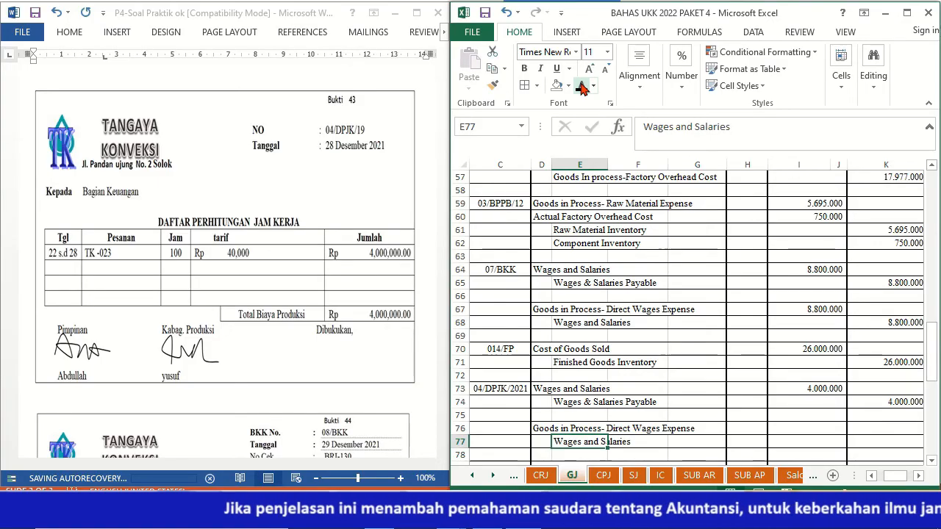
Reveal the 4.000.000 debit in I76 and the 4.000.000 credit in K77 for the direct wages entry in black.
{"action": "key", "text": "Right"}
{"action": "key", "text": "Right"}
{"action": "key", "text": "Right"}
{"action": "key", "text": "Right"}
{"action": "key", "text": "Up"}
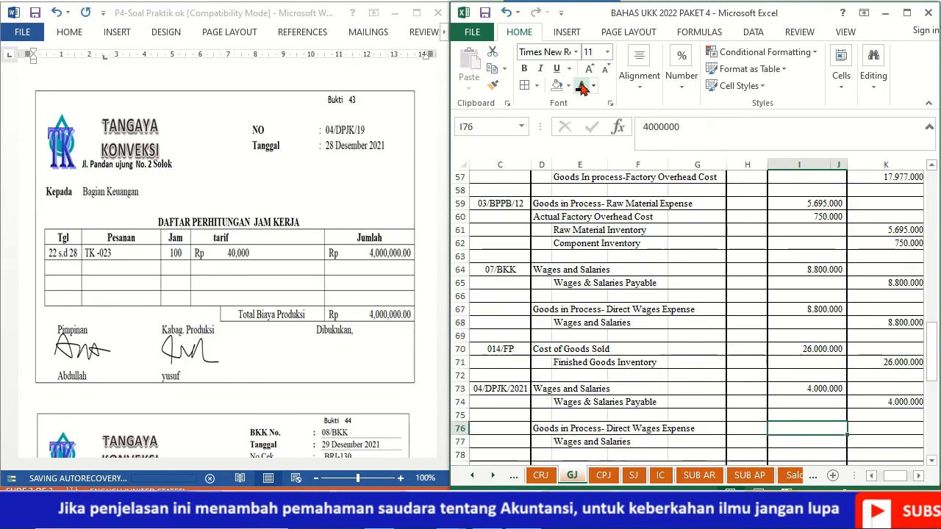
{"action": "left_click", "coordinate": [581, 87]}
{"action": "key", "text": "Down"}
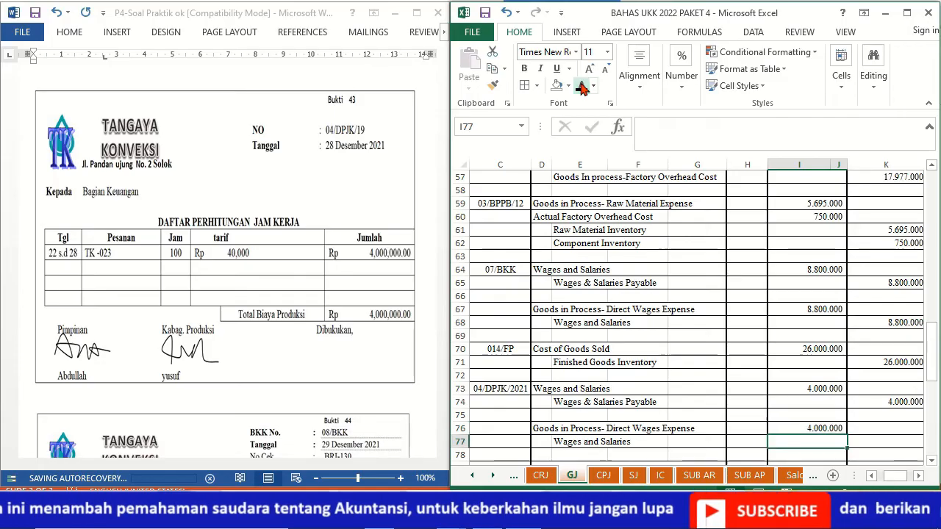
{"action": "key", "text": "Right"}
{"action": "key", "text": "Right"}
{"action": "left_click", "coordinate": [581, 87]}
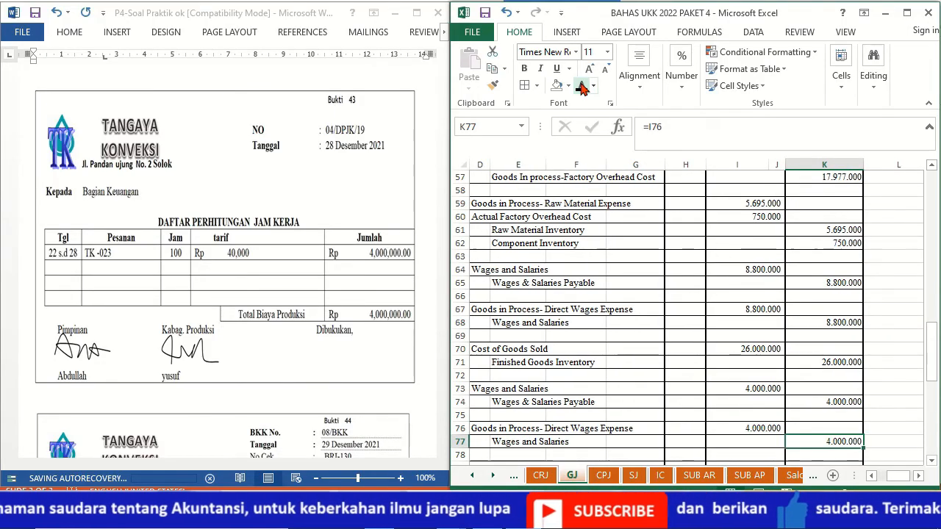
{"action": "key", "text": "Home"}
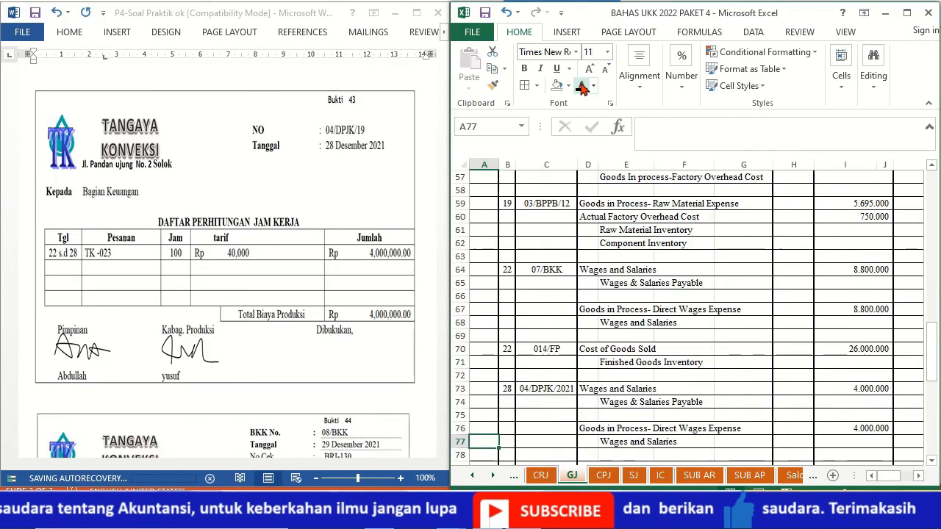
In the Word document, mark voucher 04/DPJK/19 as booked by deleting the blank shape over the signature under Dibukukan.
{"action": "left_click", "coordinate": [345, 358]}
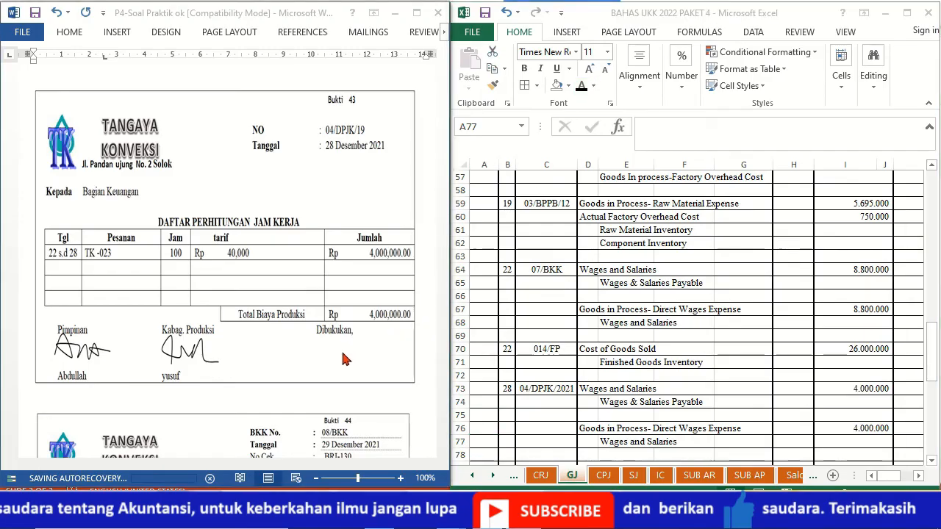
{"action": "double_click", "coordinate": [506, 336]}
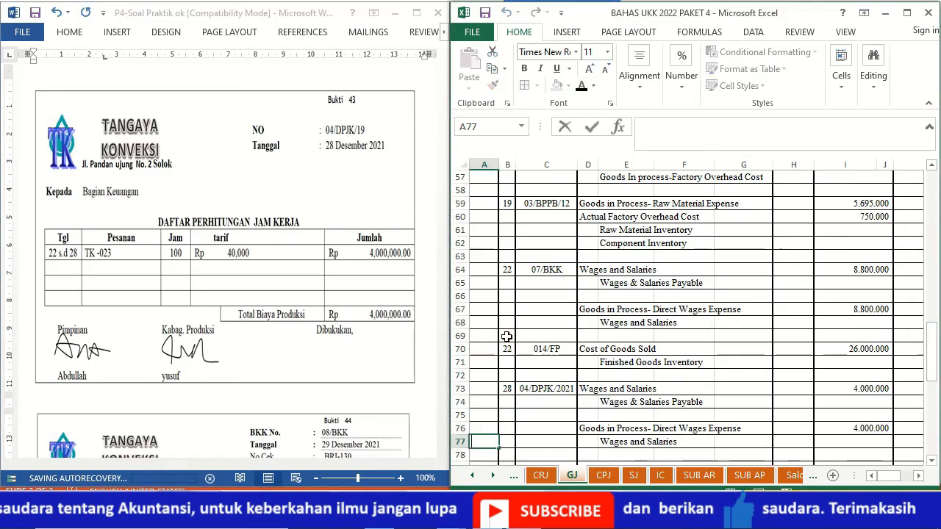
{"action": "left_click", "coordinate": [506, 335]}
{"action": "left_click", "coordinate": [341, 360]}
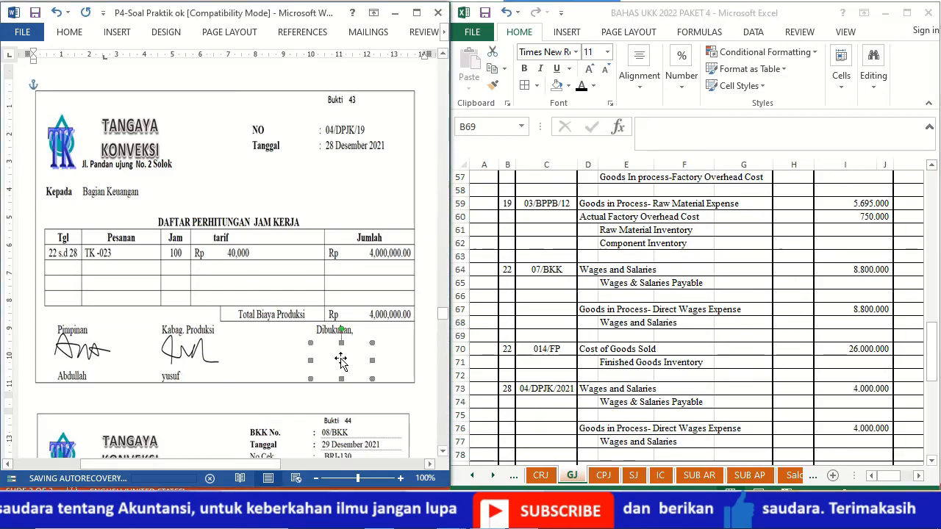
{"action": "key", "text": "Delete"}
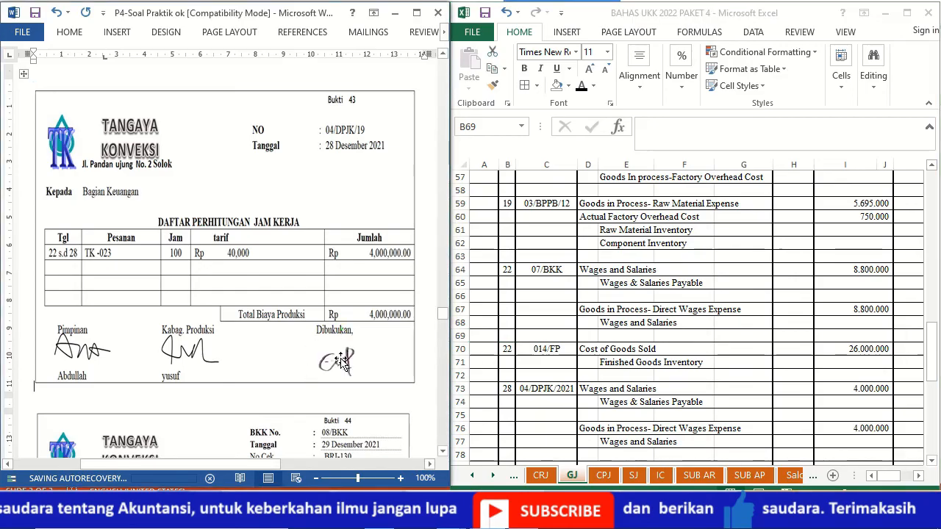
For the 29 December payment voucher, reveal date 29 in B17 and evidence 08/BKK in C17 of the CPJ sheet in black.
{"action": "left_click", "coordinate": [442, 451]}
{"action": "left_click_drag", "start_coordinate": [442, 454], "coordinate": [443, 454]}
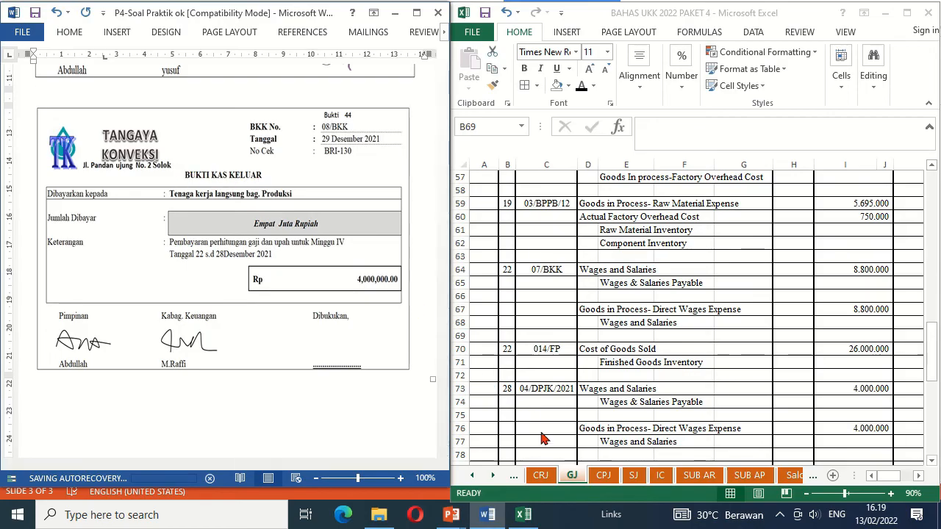
{"action": "left_click", "coordinate": [610, 476]}
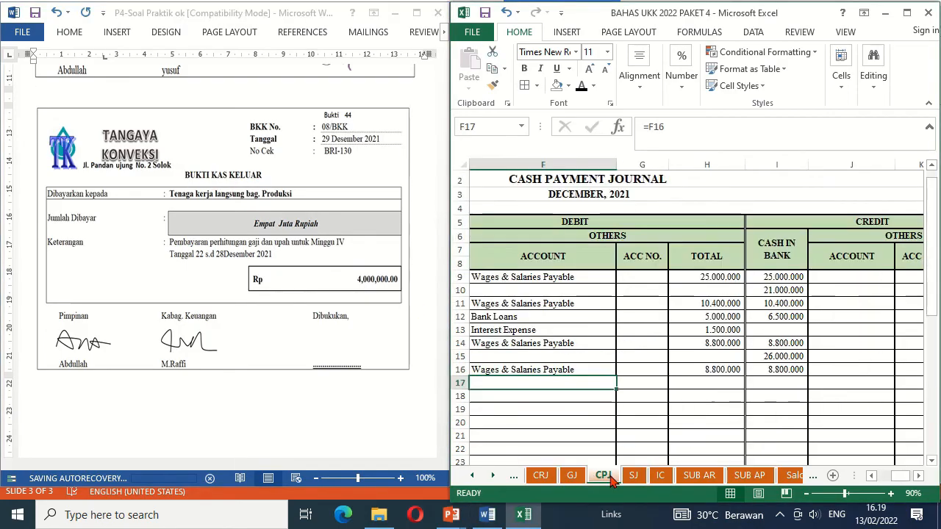
{"action": "key", "text": "Left"}
{"action": "key", "text": "Left"}
{"action": "key", "text": "Left"}
{"action": "key", "text": "Left"}
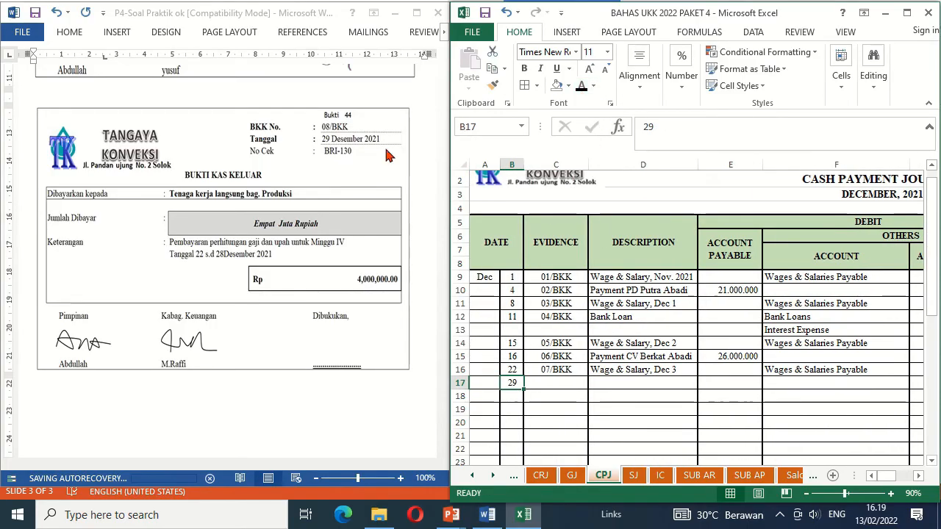
{"action": "key", "text": "Tab"}
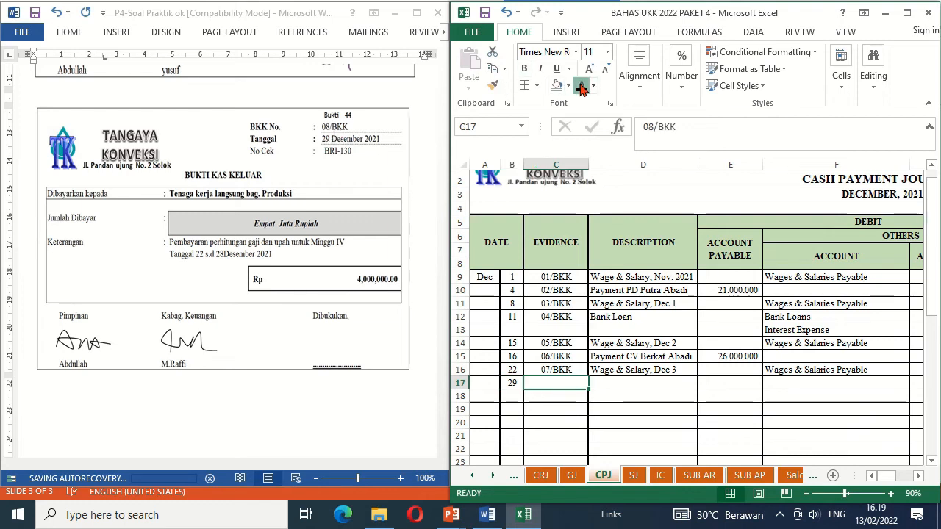
Reveal the description Wage & Salary, Dec 4 in D17 and the debit account Wages & Salaries Payable in F17 in black.
{"action": "key", "text": "Tab"}
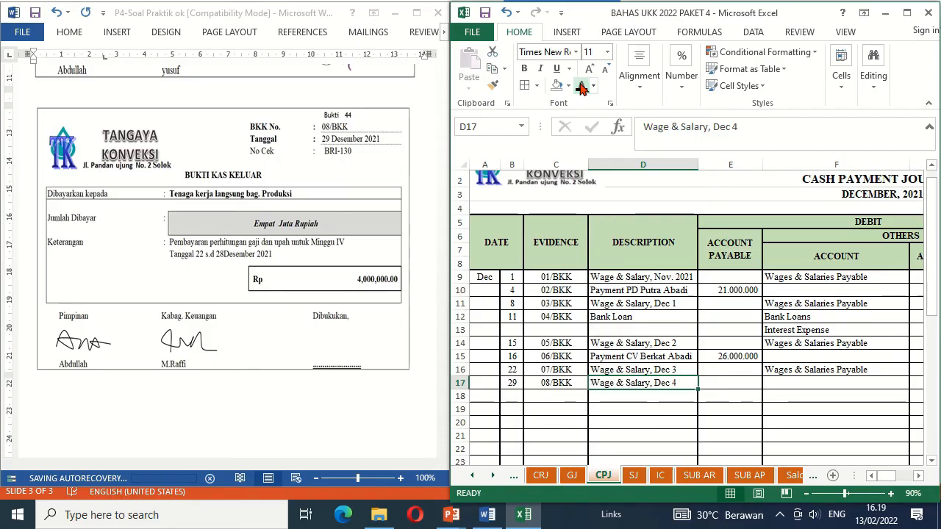
{"action": "key", "text": "Right"}
{"action": "key", "text": "Right"}
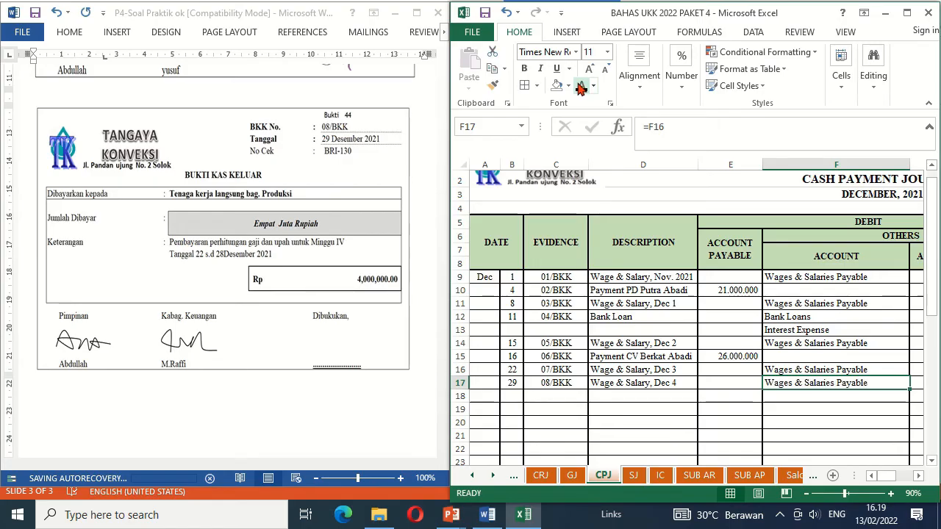
Reveal the 4.000.000 debit total in H17 and the 4.000.000 Cash in Bank credit in I17 of the CPJ sheet in black.
{"action": "key", "text": "Right"}
{"action": "key", "text": "Right"}
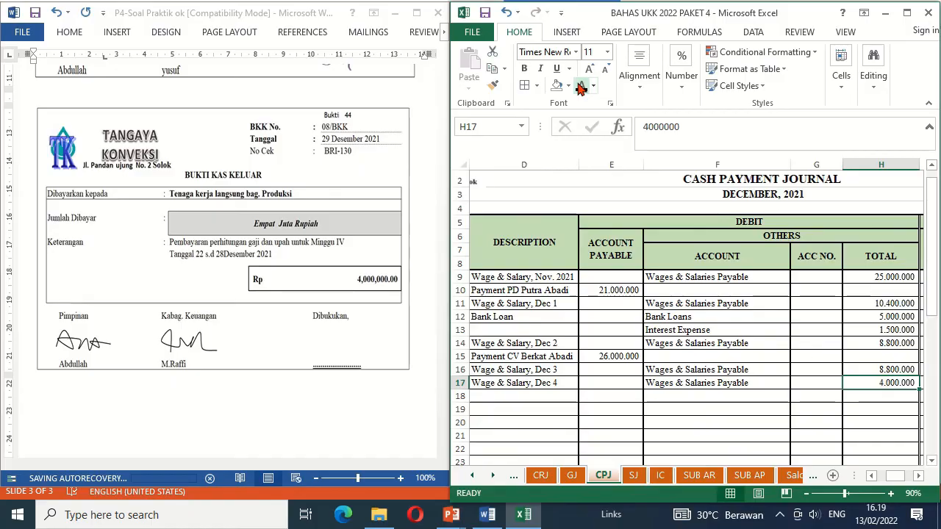
{"action": "key", "text": "Right"}
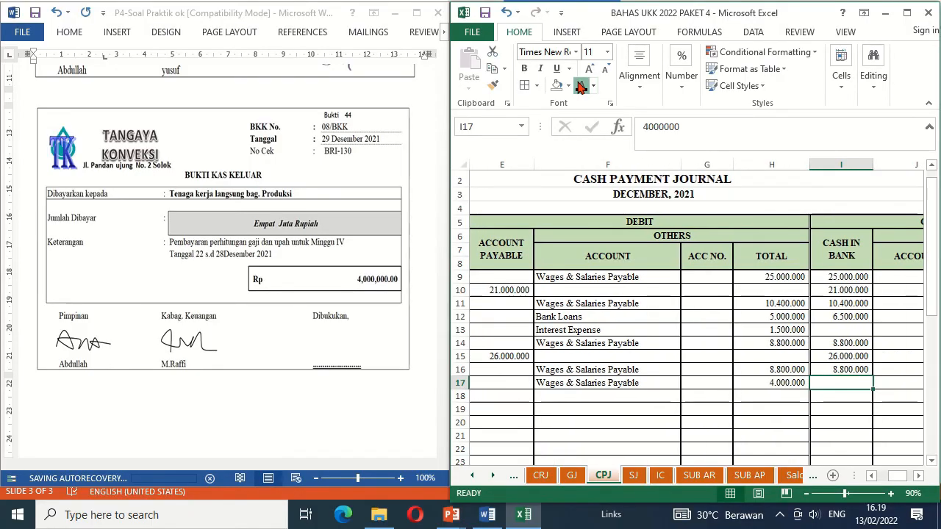
{"action": "left_click", "coordinate": [581, 86]}
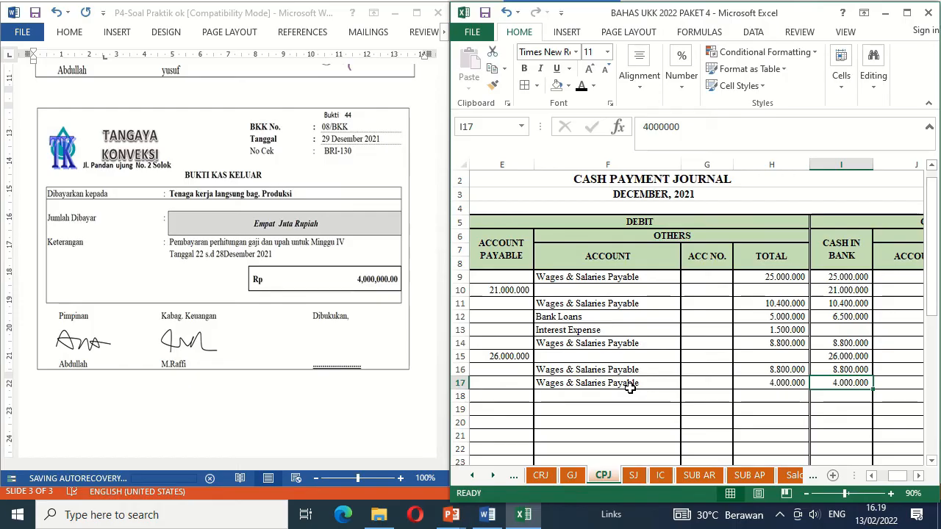
In the Word document, mark voucher 08/BKK as booked by deleting the blank shape over the signature under Dibukukan.
{"action": "left_click", "coordinate": [572, 475]}
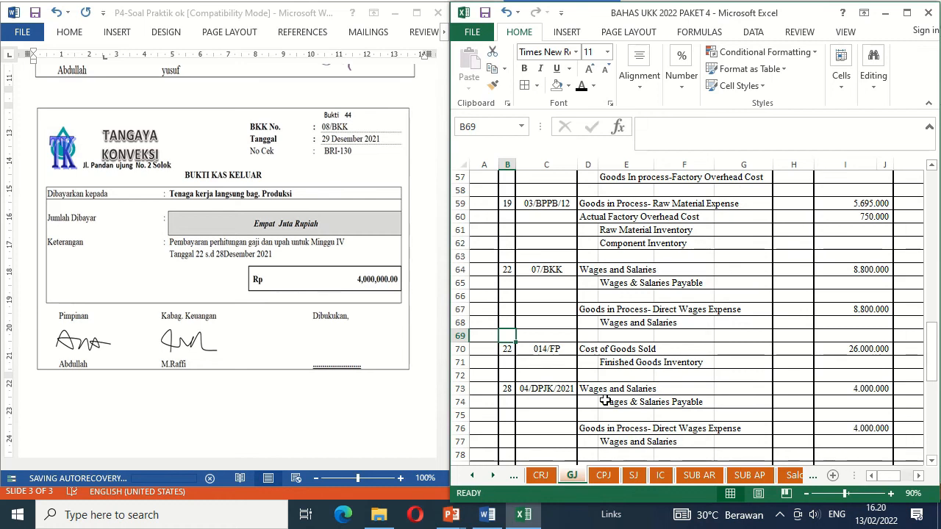
{"action": "left_click", "coordinate": [354, 340]}
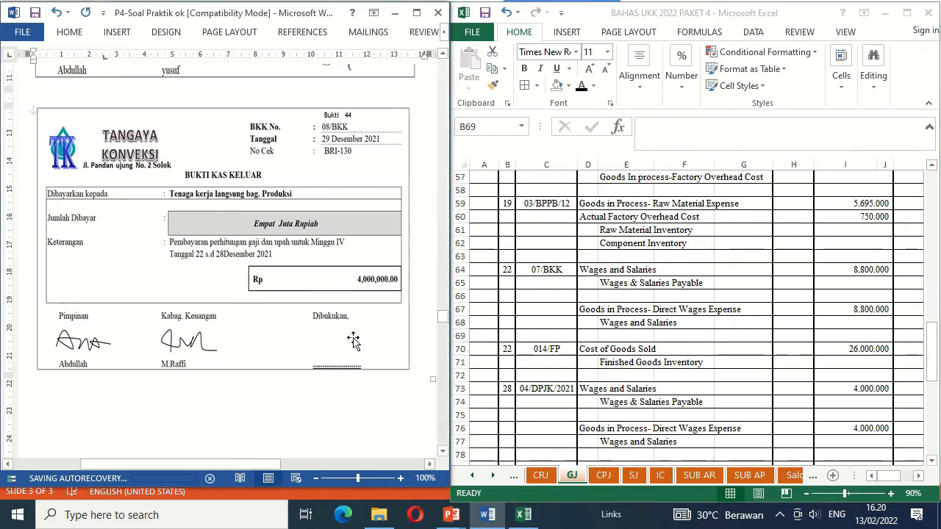
{"action": "left_click", "coordinate": [564, 327]}
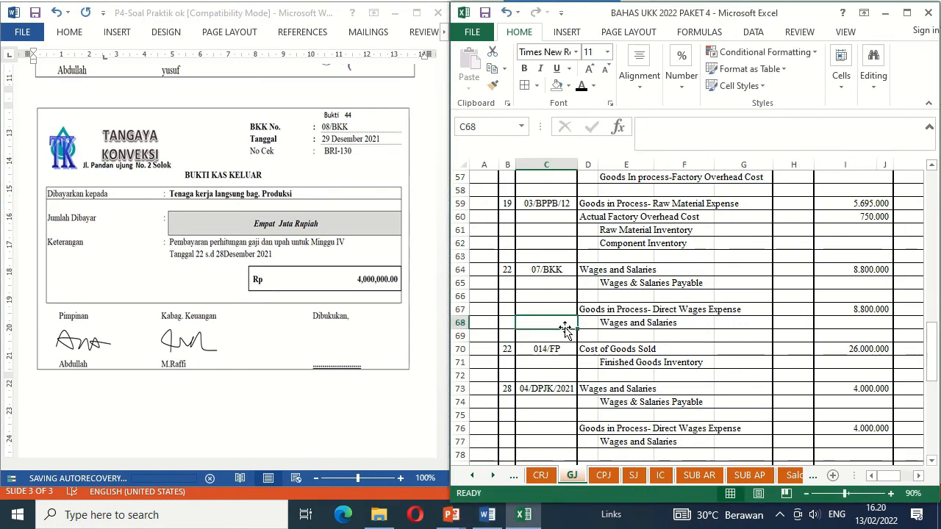
{"action": "left_click", "coordinate": [348, 346]}
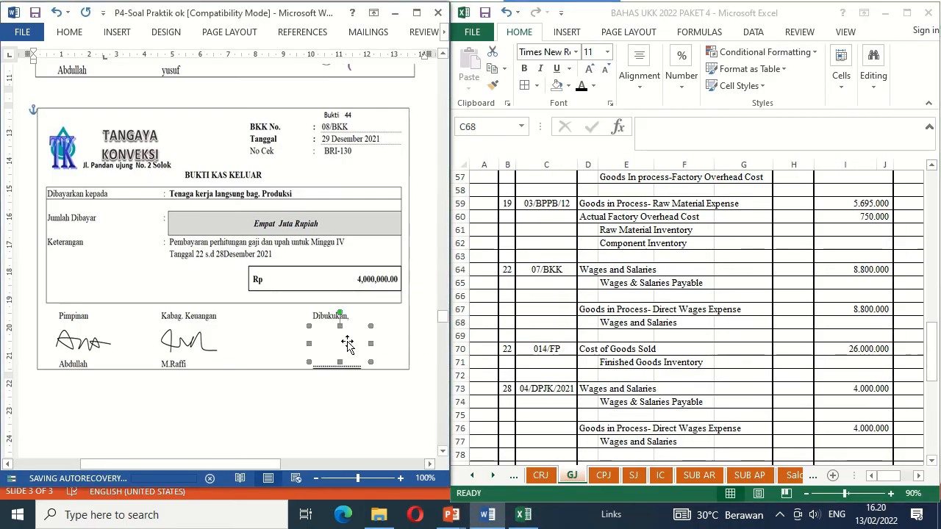
{"action": "key", "text": "ctrl+v"}
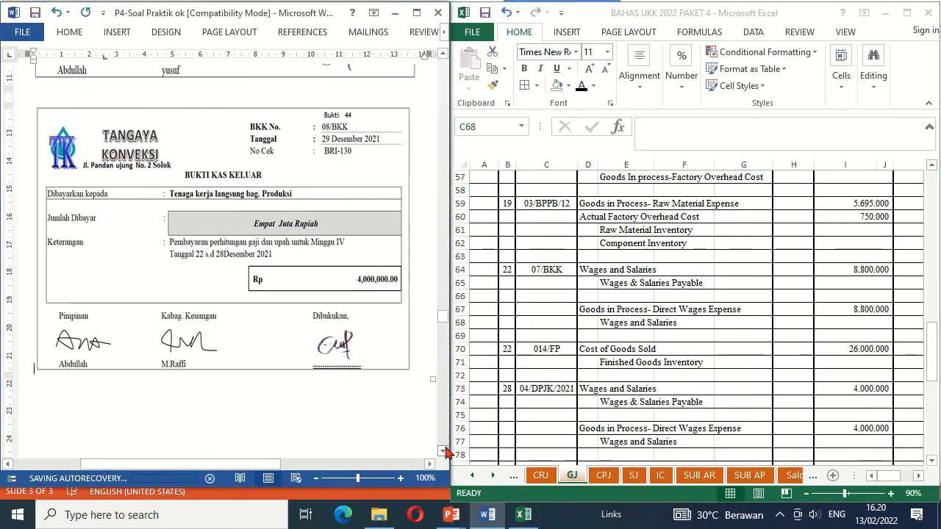
For the 30 December petty cash voucher, reveal date 30, evidence 09/BKK and description Top up Petty Cash in B18:D18 of the CPJ sheet in black.
{"action": "scroll", "coordinate": [444, 454], "scroll_direction": "down", "scroll_amount": 8}
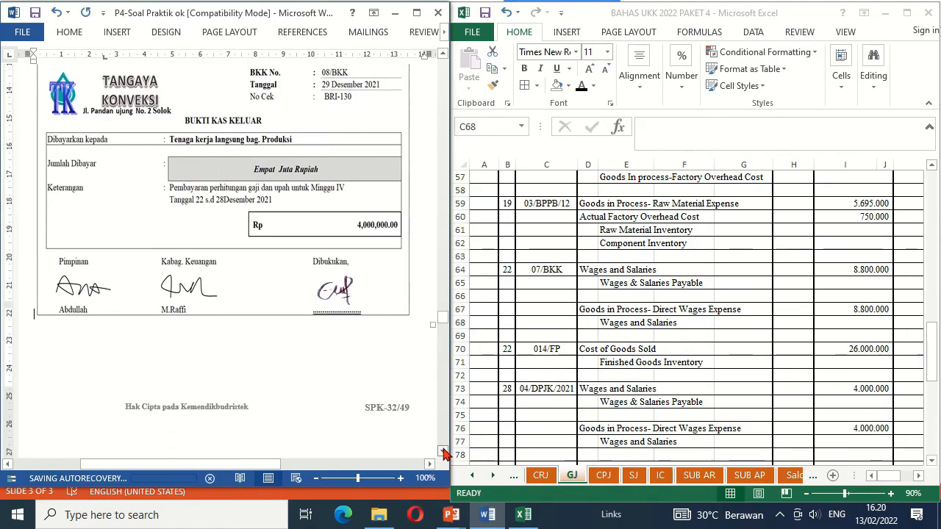
{"action": "scroll", "coordinate": [443, 454], "scroll_direction": "down", "scroll_amount": 4}
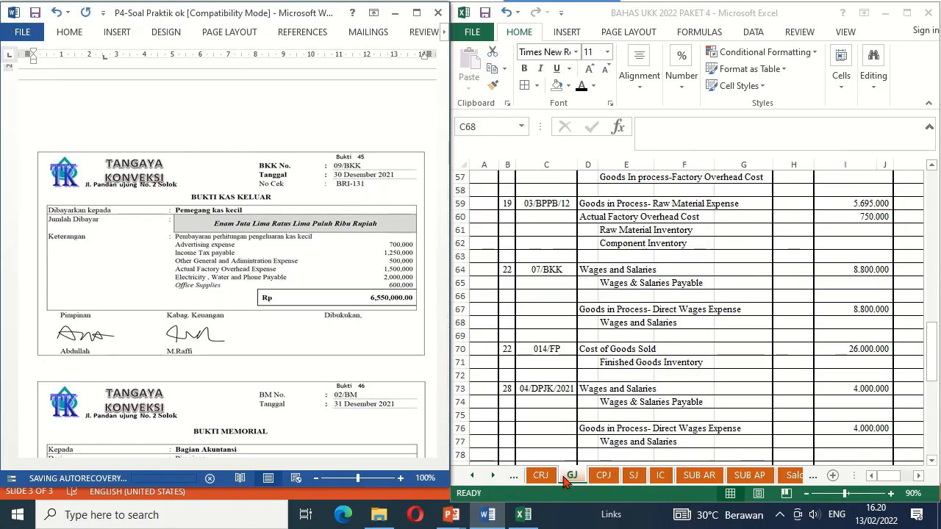
{"action": "left_click", "coordinate": [599, 477]}
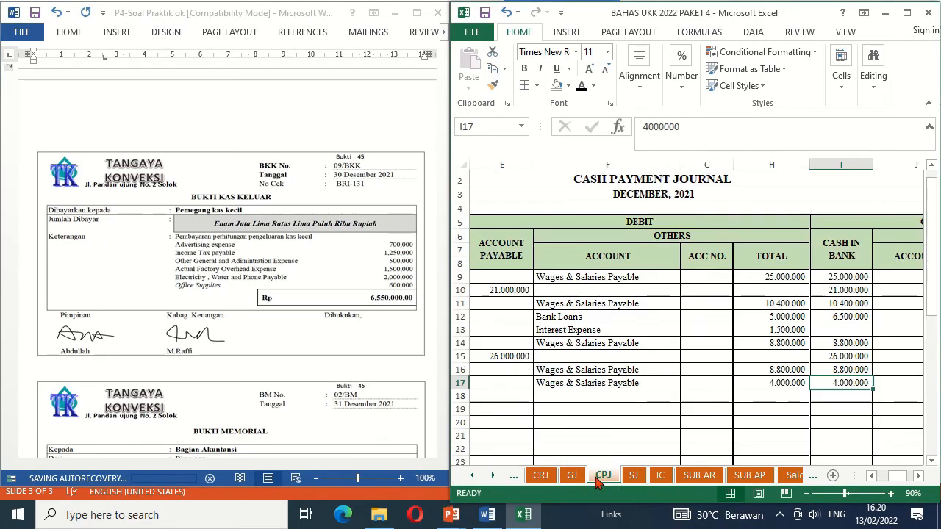
{"action": "left_click", "coordinate": [492, 403]}
{"action": "key", "text": "Left"}
{"action": "key", "text": "Left"}
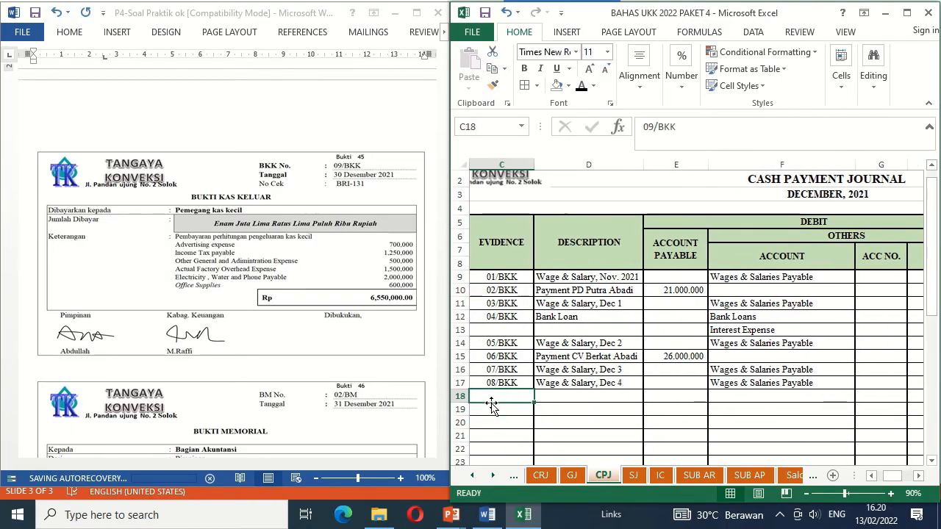
{"action": "key", "text": "Left"}
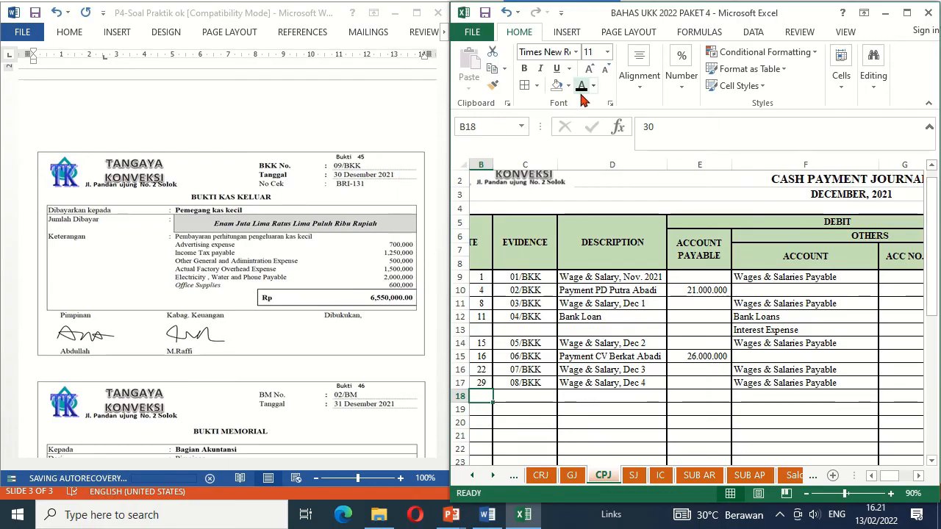
{"action": "key", "text": "Right"}
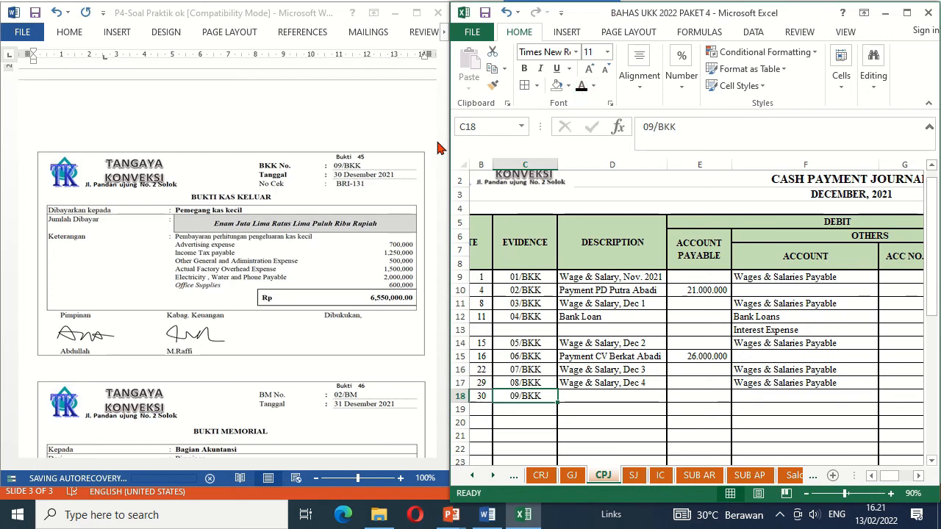
{"action": "key", "text": "Right"}
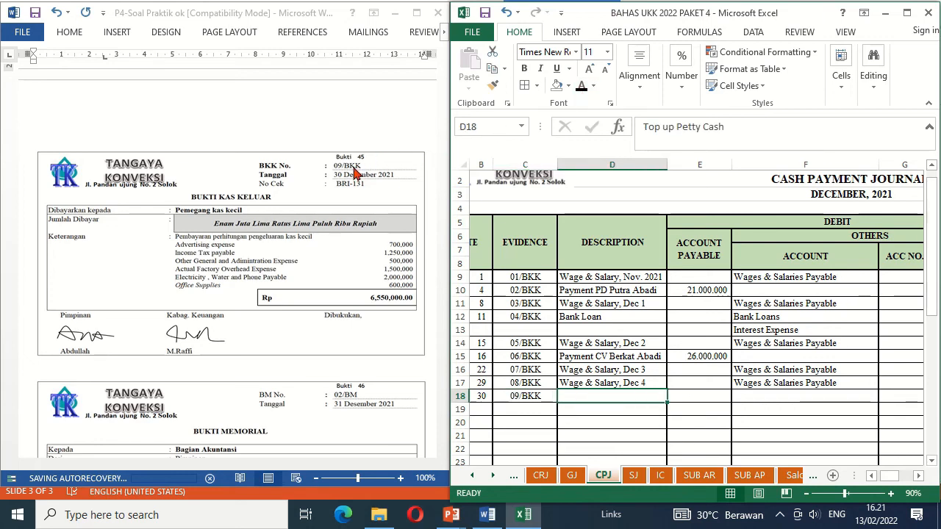
{"action": "left_click", "coordinate": [583, 88]}
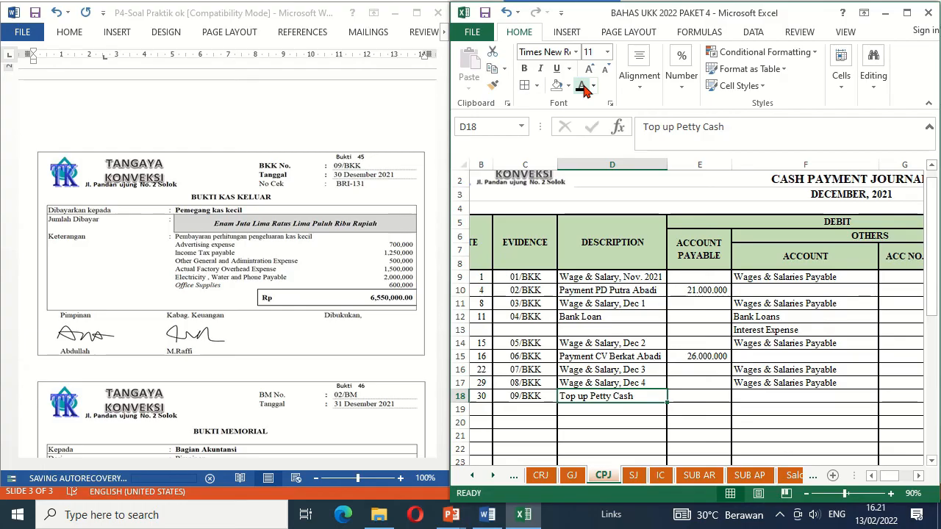
Reveal the debit account Advertising Expense in F18 and its amount 700.000 in H18 in black.
{"action": "key", "text": "Right"}
{"action": "key", "text": "Right"}
{"action": "key", "text": "Right"}
{"action": "key", "text": "Right"}
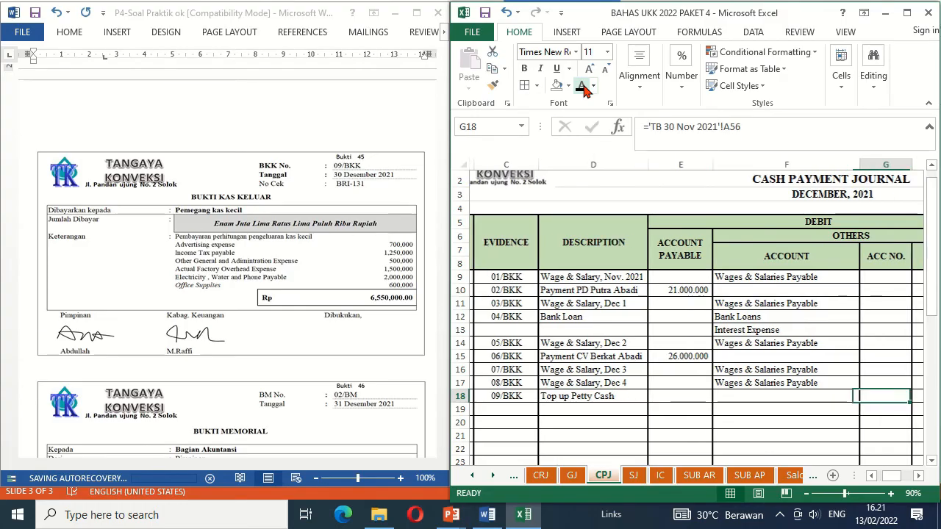
{"action": "key", "text": "Left"}
{"action": "key", "text": "Left"}
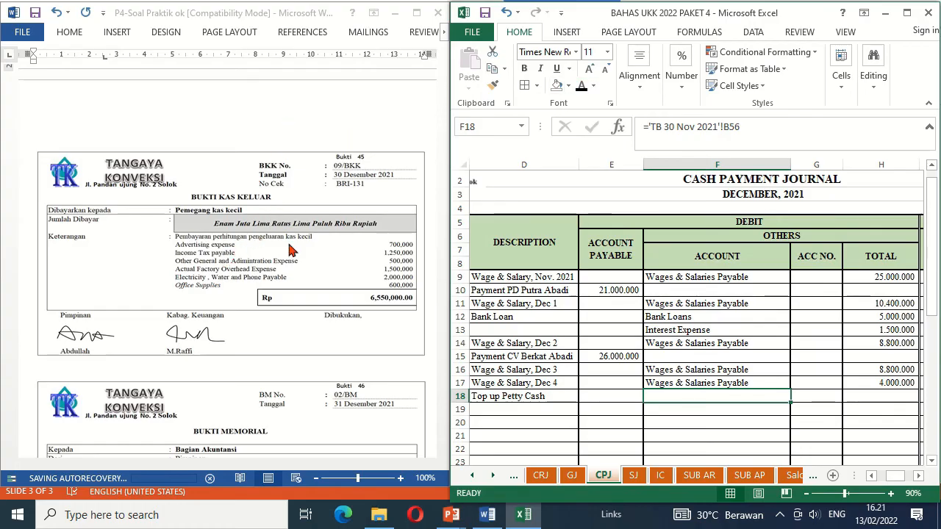
{"action": "left_click", "coordinate": [581, 86]}
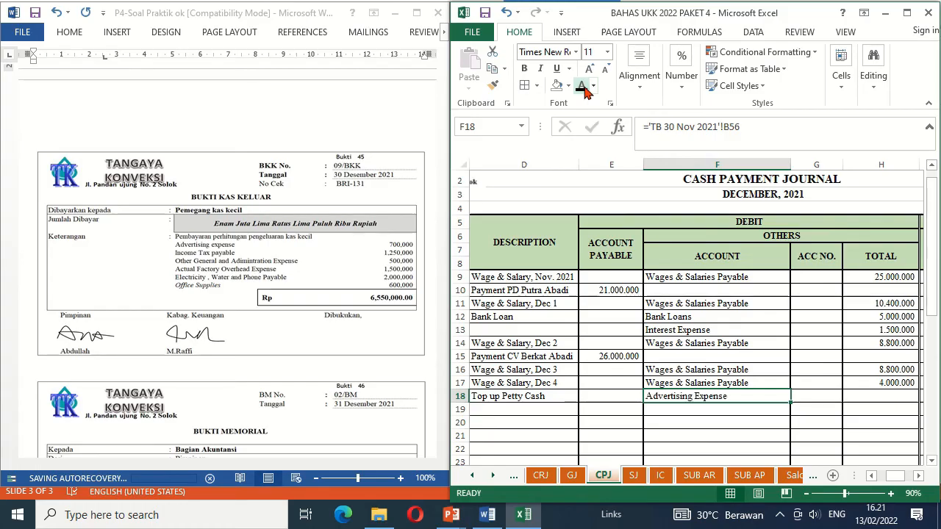
{"action": "key", "text": "Right"}
{"action": "key", "text": "Right"}
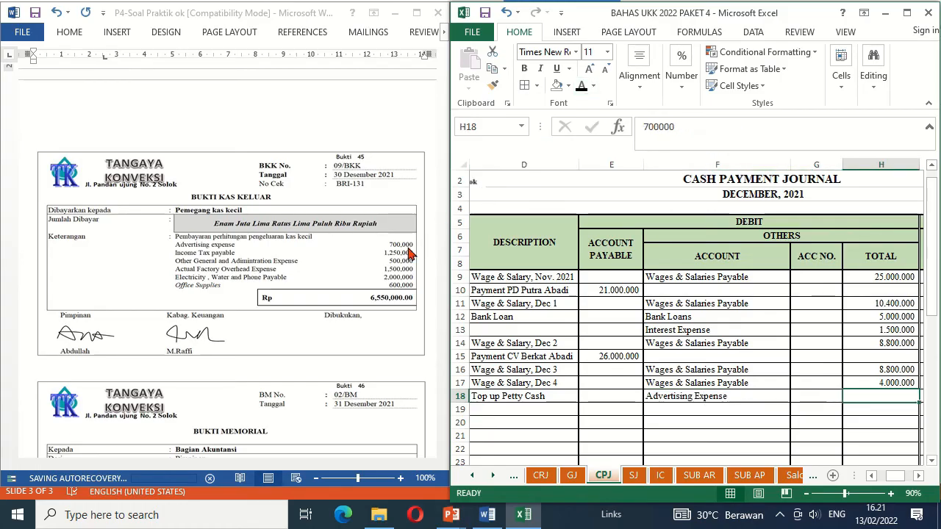
{"action": "left_click", "coordinate": [580, 88]}
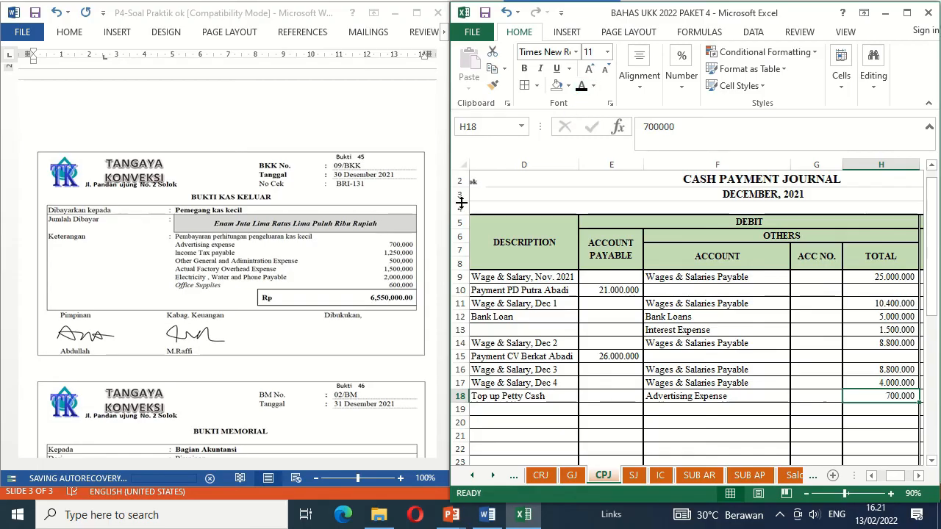
Reveal the debit account Income Tax Payable in F19 and its amount 1.250.000 in H19 in black.
{"action": "key", "text": "Left"}
{"action": "key", "text": "Left"}
{"action": "key", "text": "Down"}
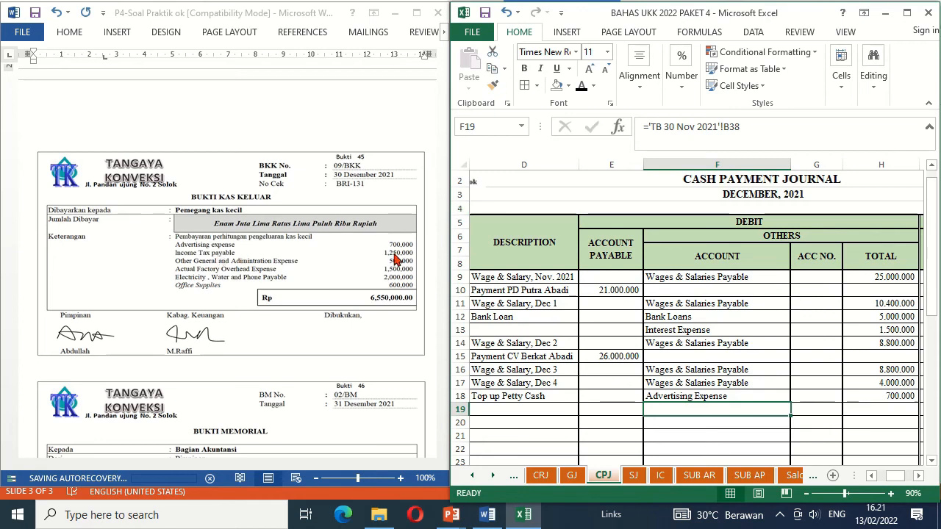
{"action": "left_click", "coordinate": [580, 90]}
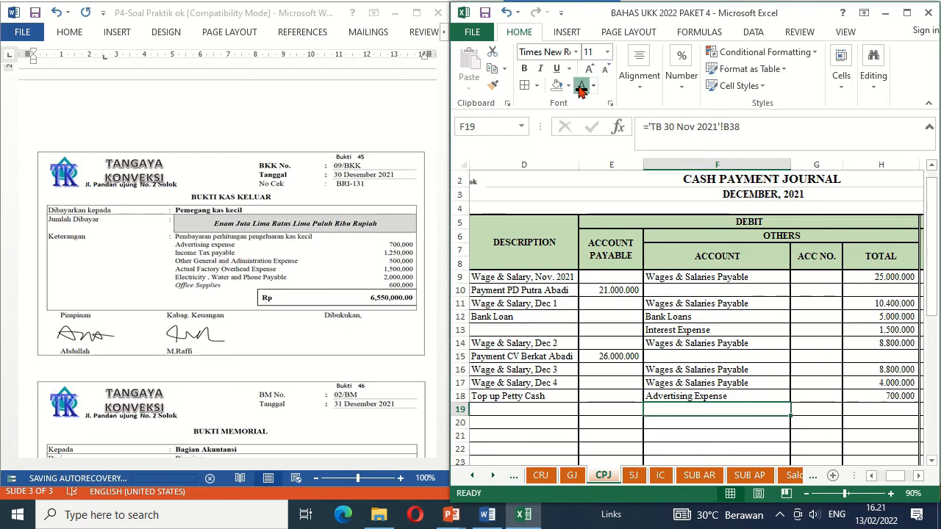
{"action": "key", "text": "Right"}
{"action": "key", "text": "Right"}
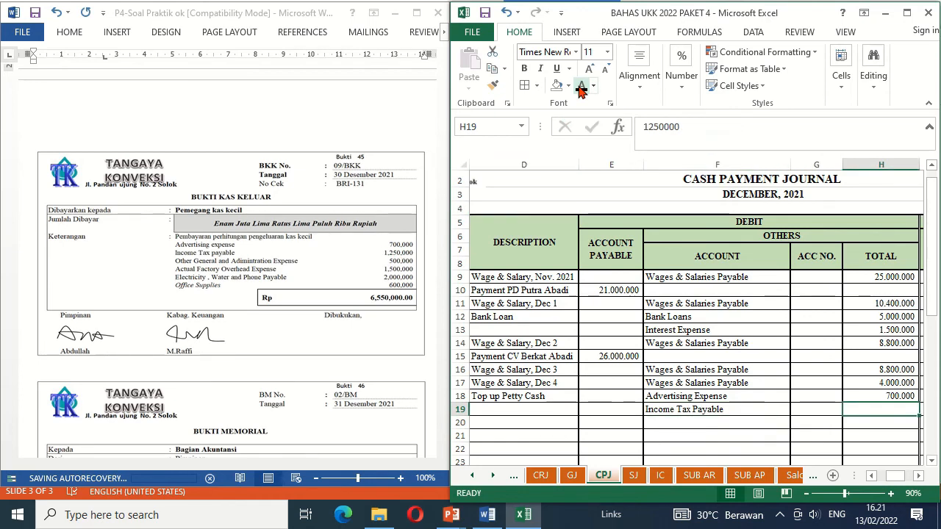
{"action": "left_click", "coordinate": [581, 91]}
Reveal the debit account Other General & Adm Expense in F20 and its amount 500.000 in H20 in black.
{"action": "key", "text": "Left"}
{"action": "key", "text": "Left"}
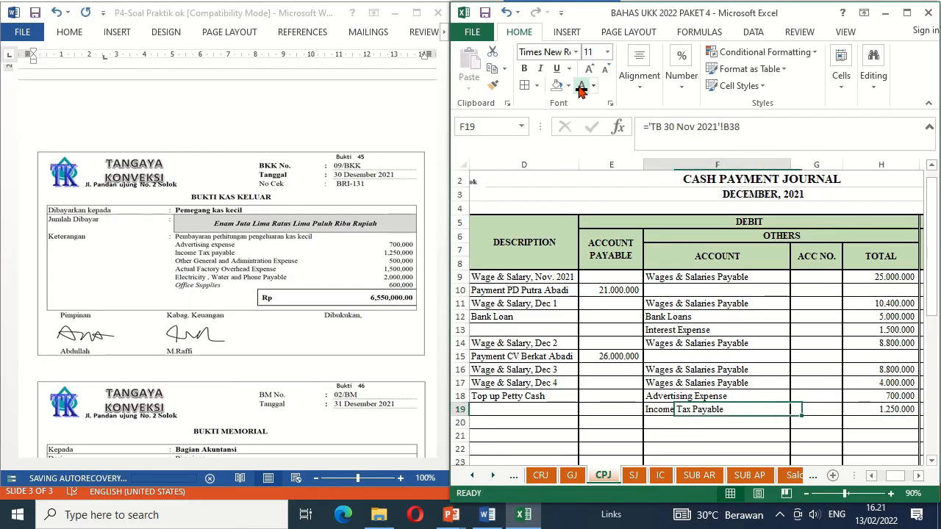
{"action": "key", "text": "Down"}
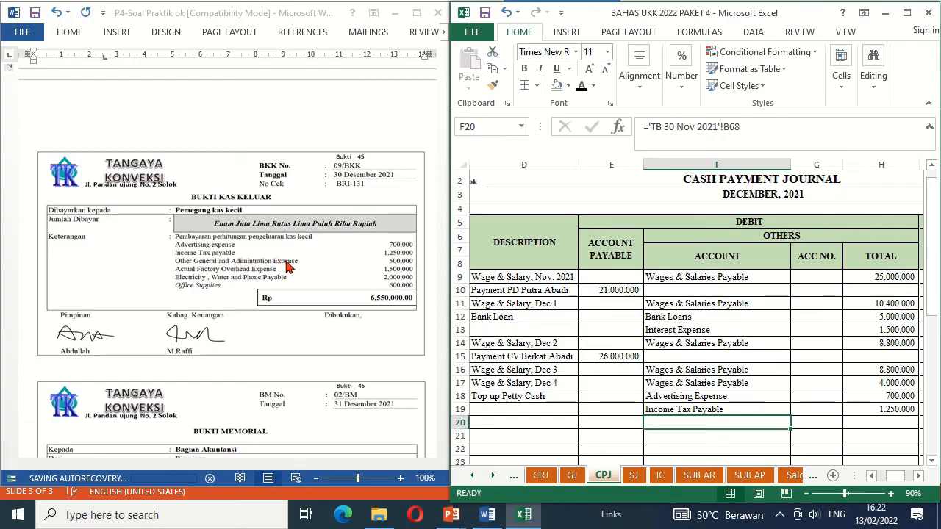
{"action": "left_click", "coordinate": [583, 89]}
{"action": "key", "text": "Right"}
{"action": "key", "text": "Right"}
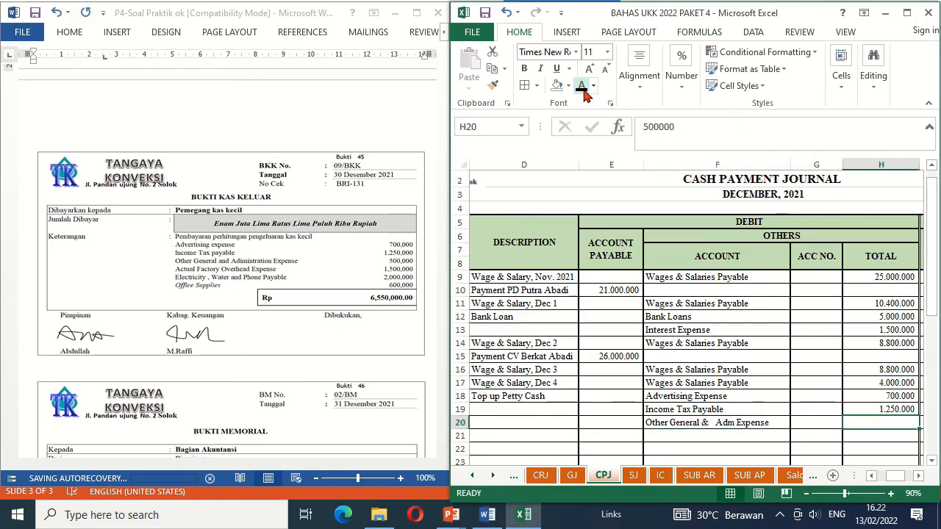
{"action": "left_click", "coordinate": [583, 89]}
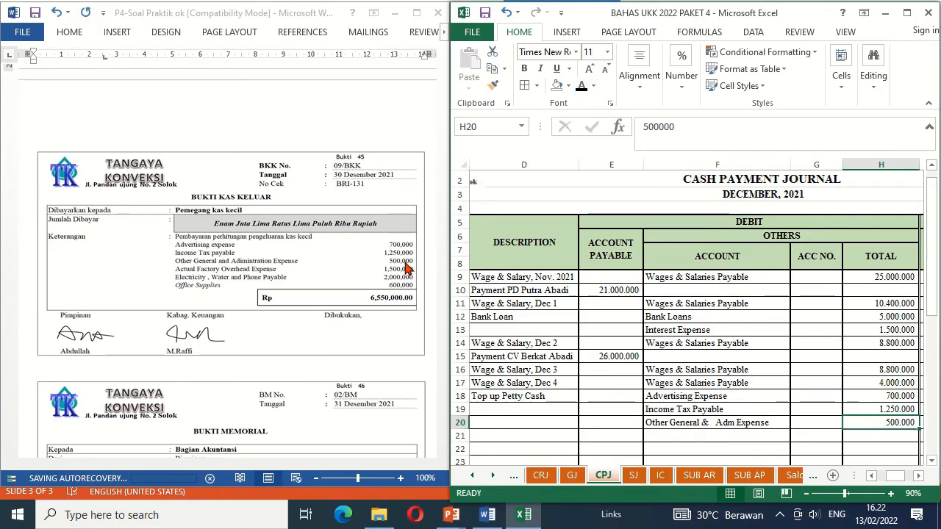
Reveal the debit account Actual Factory Overhead Cost in F21 and its amount 1.500.000 in H21 in black.
{"action": "key", "text": "Down"}
{"action": "key", "text": "Left"}
{"action": "key", "text": "Left"}
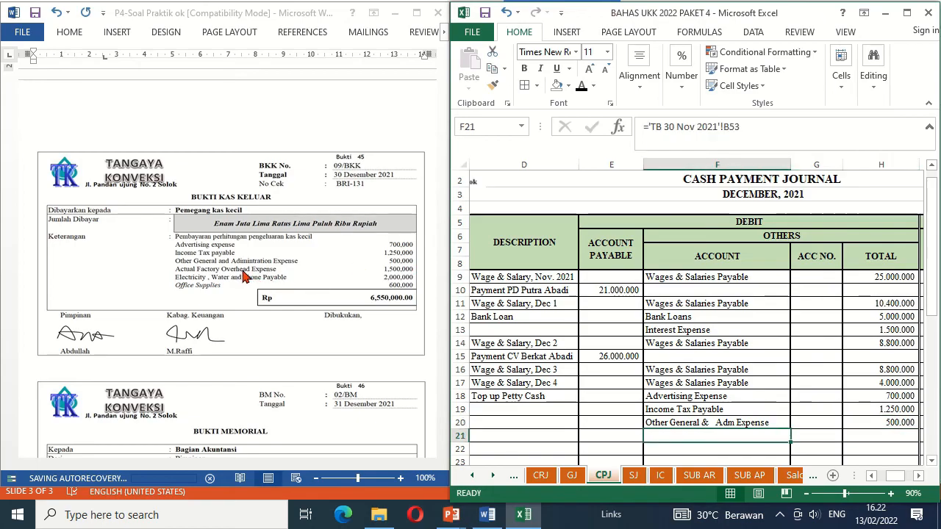
{"action": "left_click", "coordinate": [581, 87]}
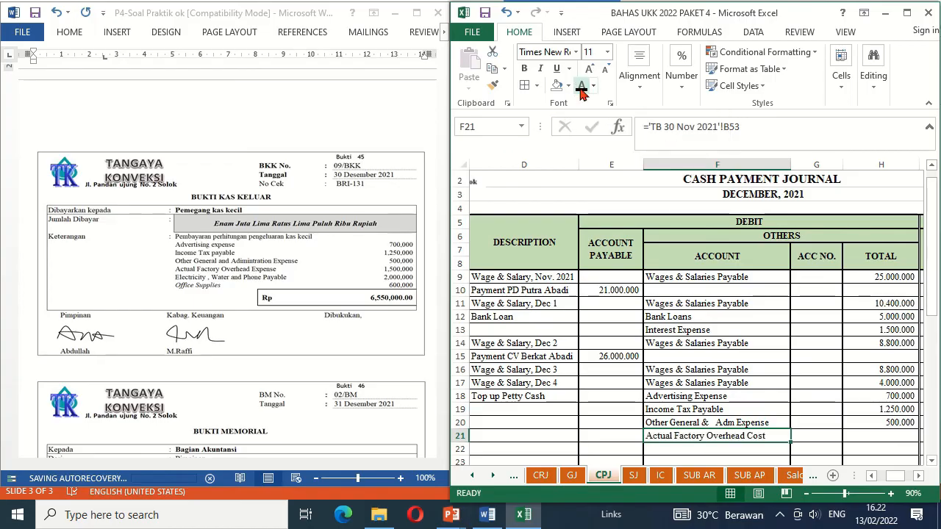
{"action": "key", "text": "Right"}
{"action": "key", "text": "Right"}
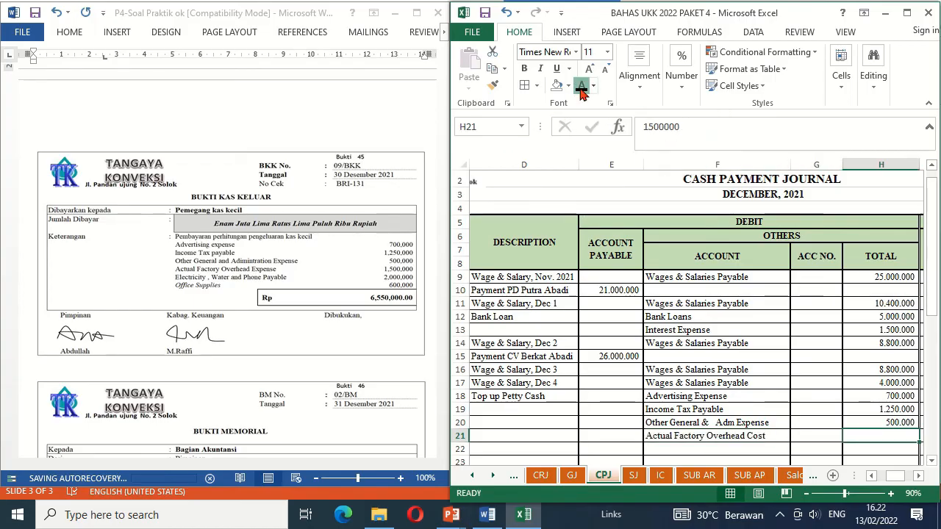
{"action": "left_click", "coordinate": [581, 87]}
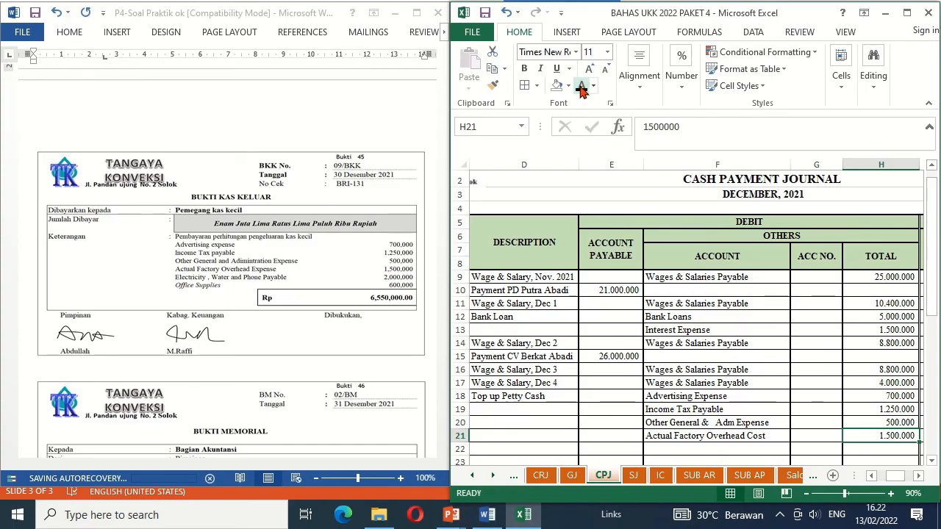
Reveal the debit account Electricity, Telp. & Water Payable in F22 and its amount 2.000.000 in H22 in black.
{"action": "key", "text": "Down"}
{"action": "key", "text": "Left"}
{"action": "key", "text": "Left"}
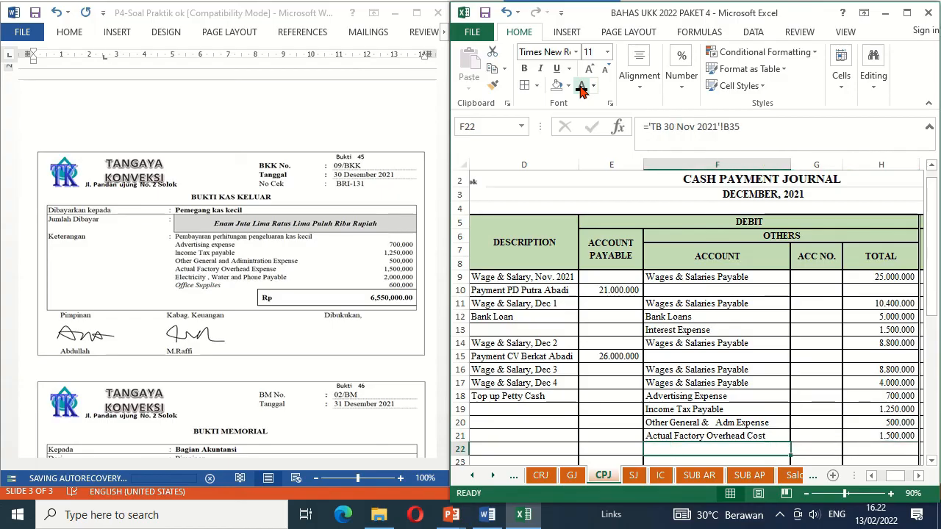
{"action": "left_click", "coordinate": [582, 88]}
{"action": "key", "text": "Right"}
{"action": "key", "text": "Right"}
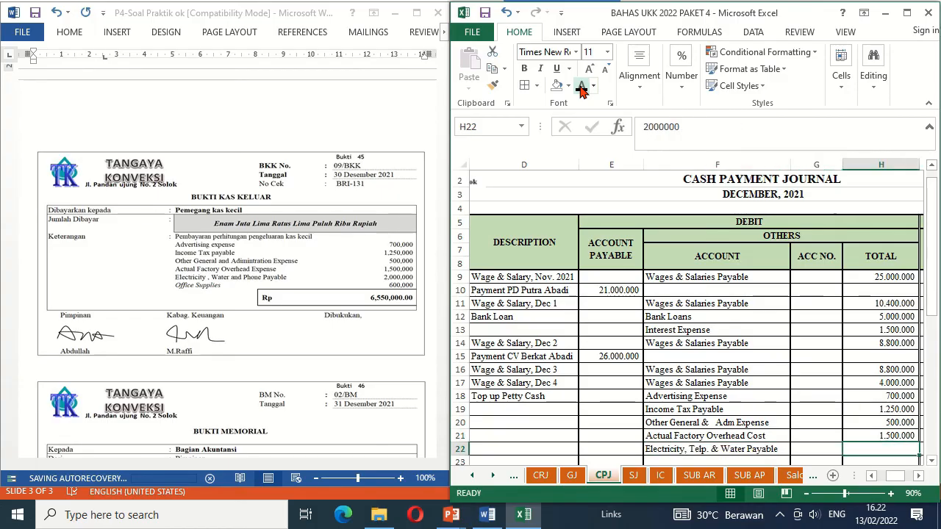
{"action": "type", "text": "2000000"}
{"action": "key", "text": "ctrl+Return"}
{"action": "key", "text": "Down"}
{"action": "key", "text": "Left"}
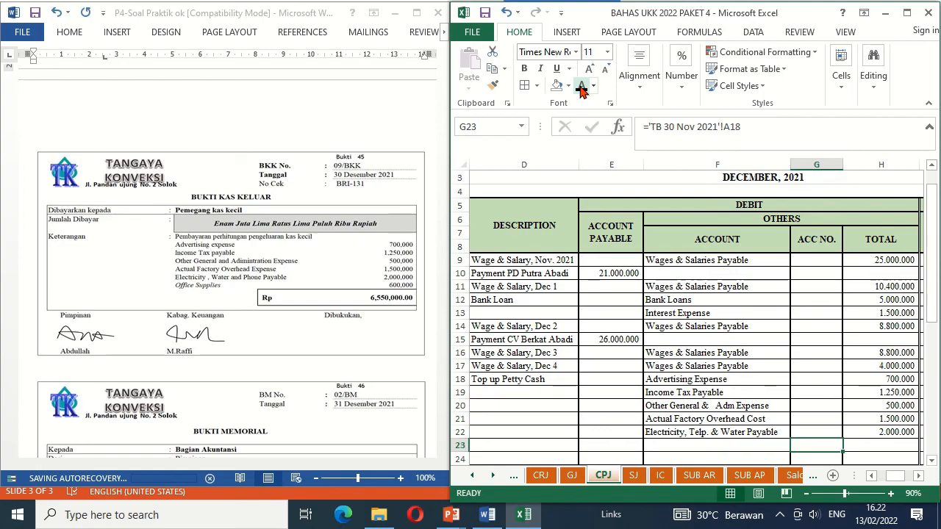
Reveal the debit account Office Supplies in F23 and its amount 600.000 in H23 in black.
{"action": "key", "text": "Left"}
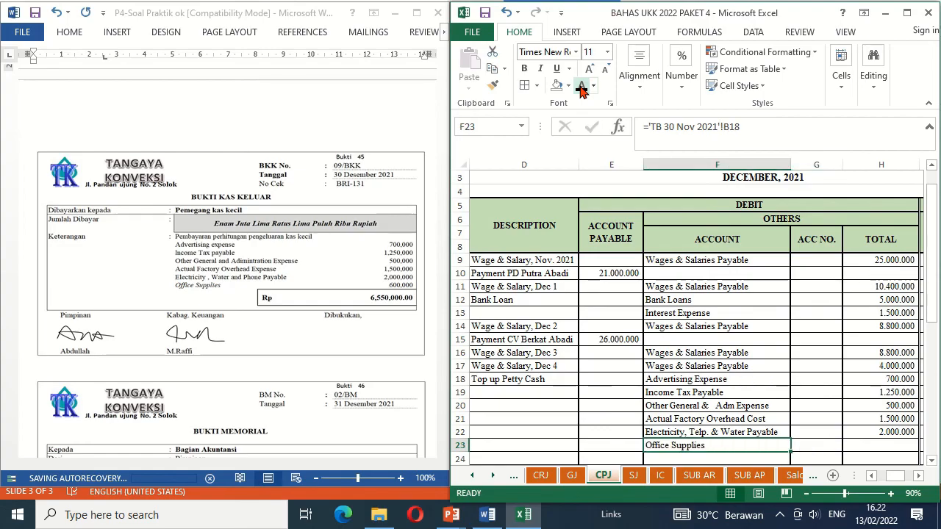
{"action": "key", "text": "Right"}
{"action": "key", "text": "Right"}
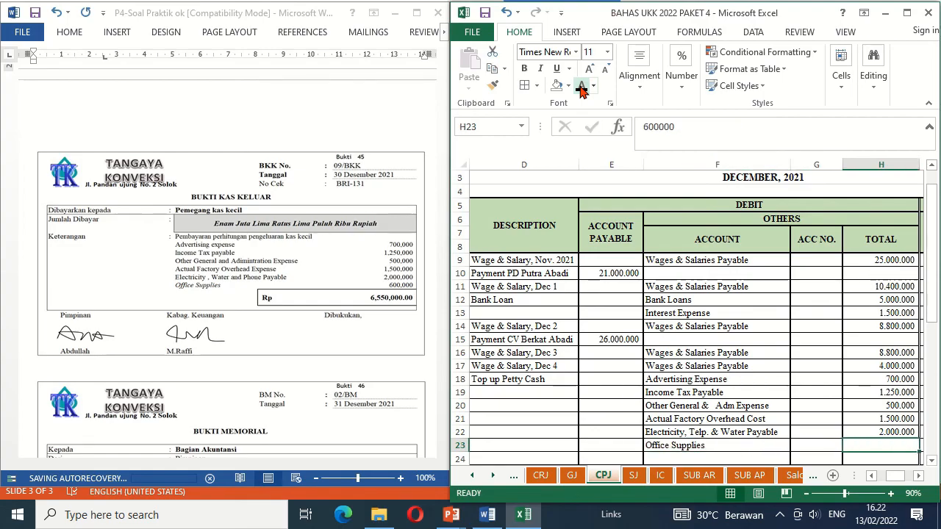
{"action": "left_click", "coordinate": [581, 87]}
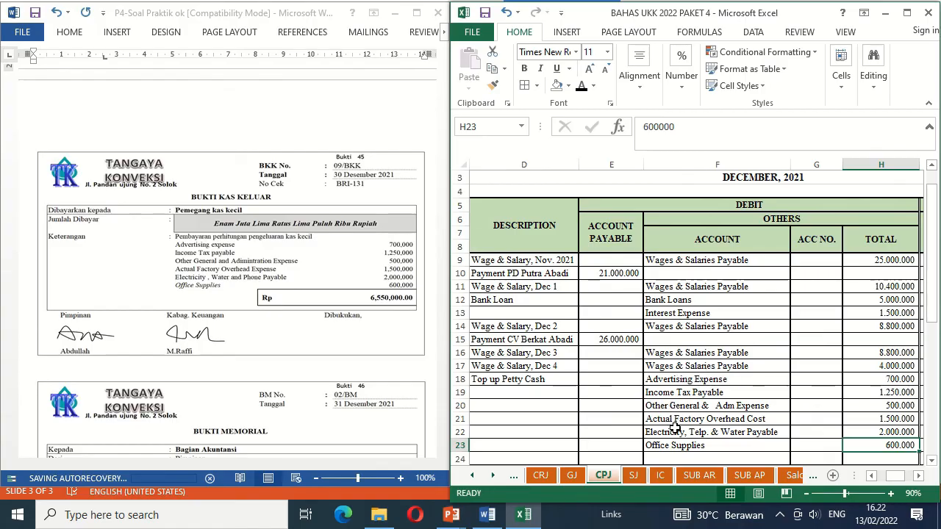
Reveal the Cash in Bank credit of 6.550.000 in I18 for the petty cash top-up in black.
{"action": "left_click", "coordinate": [735, 381]}
{"action": "key", "text": "Right"}
{"action": "key", "text": "Right"}
{"action": "key", "text": "Right"}
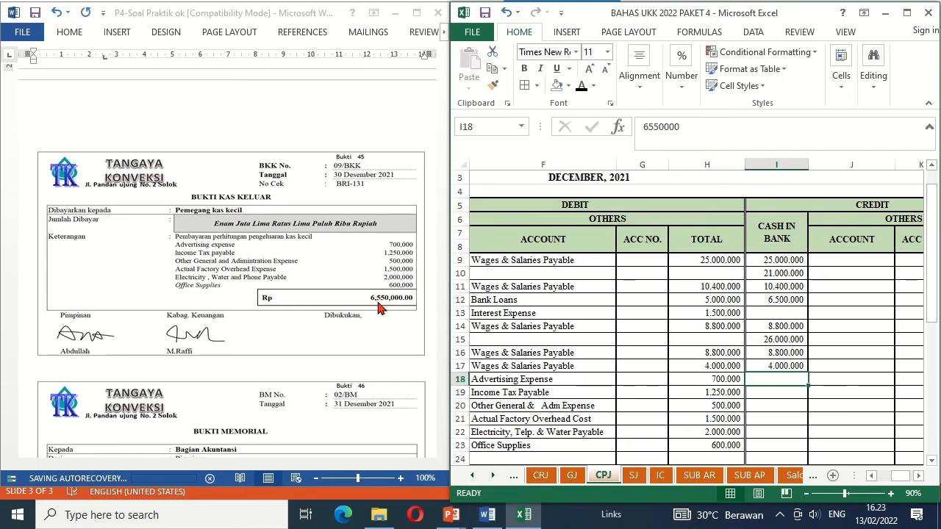
{"action": "left_click", "coordinate": [582, 87]}
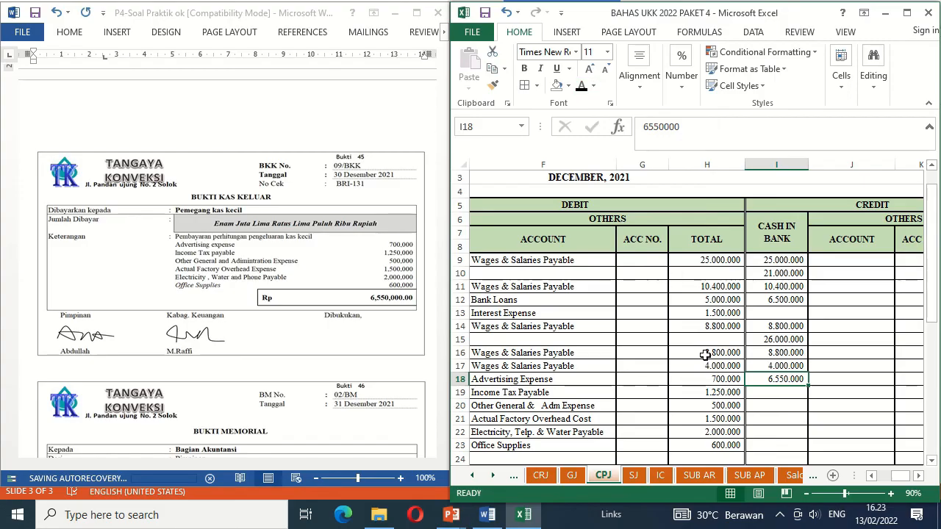
Mark cash payment voucher 09/BKK in the Word document as booked by adding the signature under Dibukukan.
{"action": "left_click", "coordinate": [762, 405]}
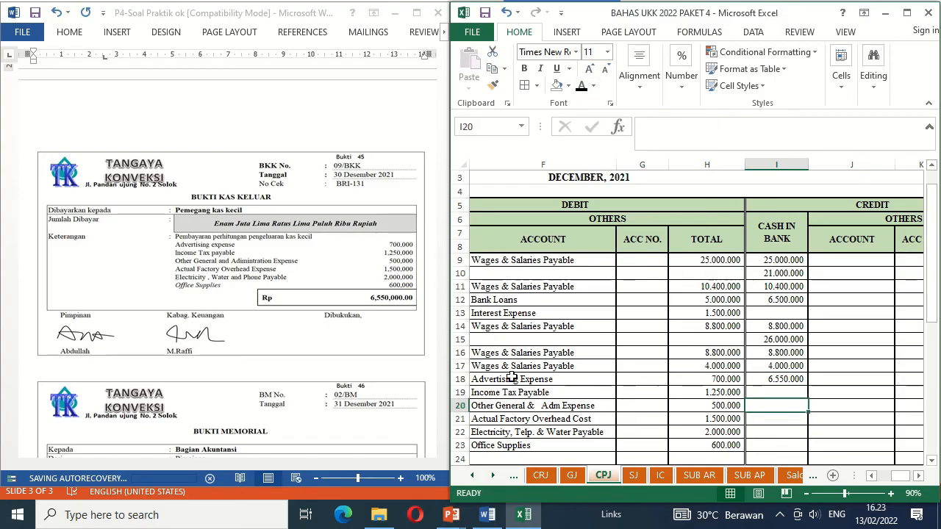
{"action": "left_click", "coordinate": [360, 339]}
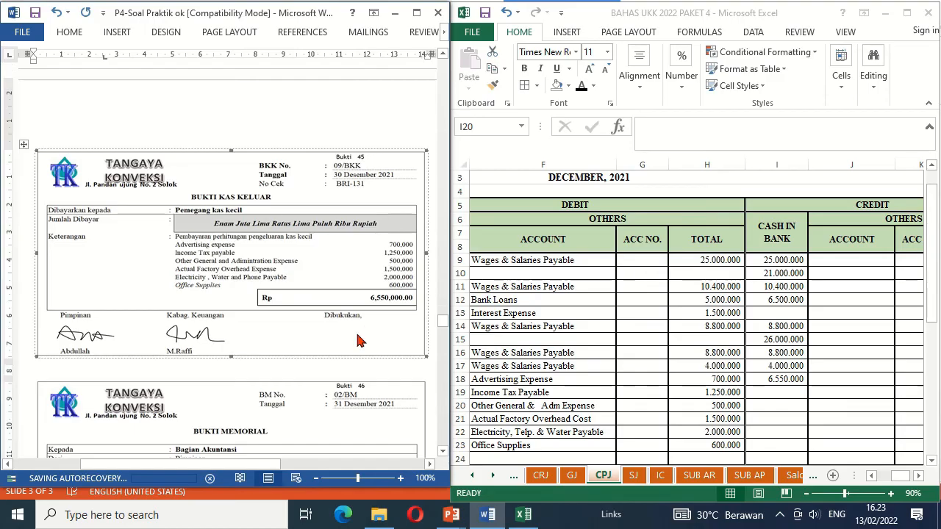
{"action": "double_click", "coordinate": [585, 342]}
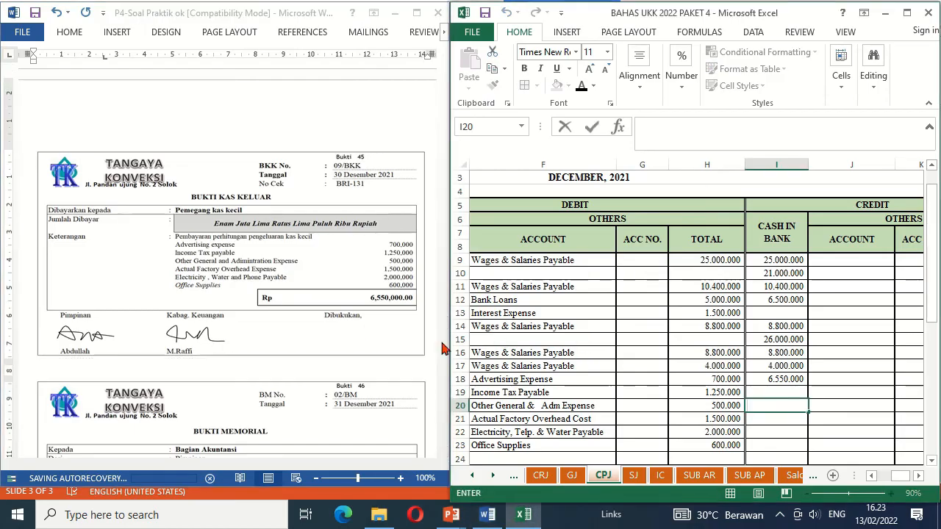
{"action": "left_click", "coordinate": [369, 336]}
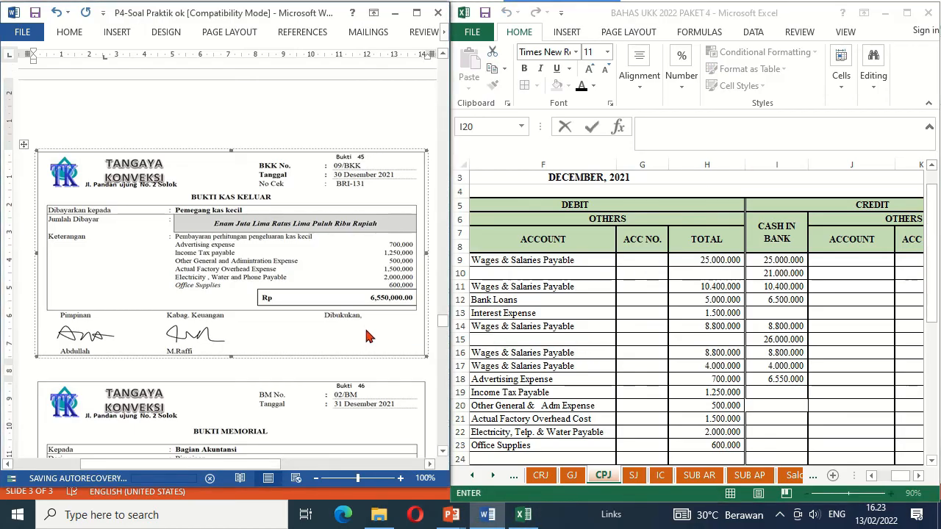
{"action": "left_click", "coordinate": [521, 328]}
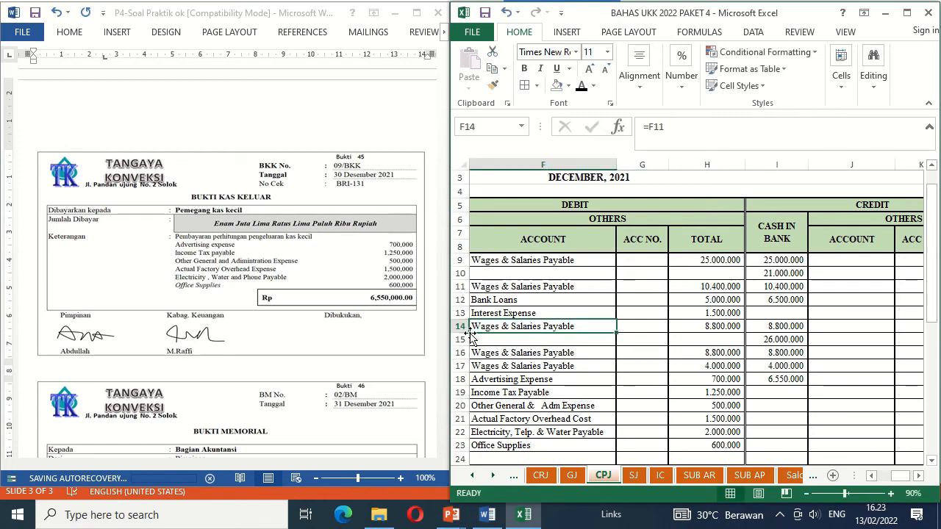
{"action": "left_click", "coordinate": [347, 330]}
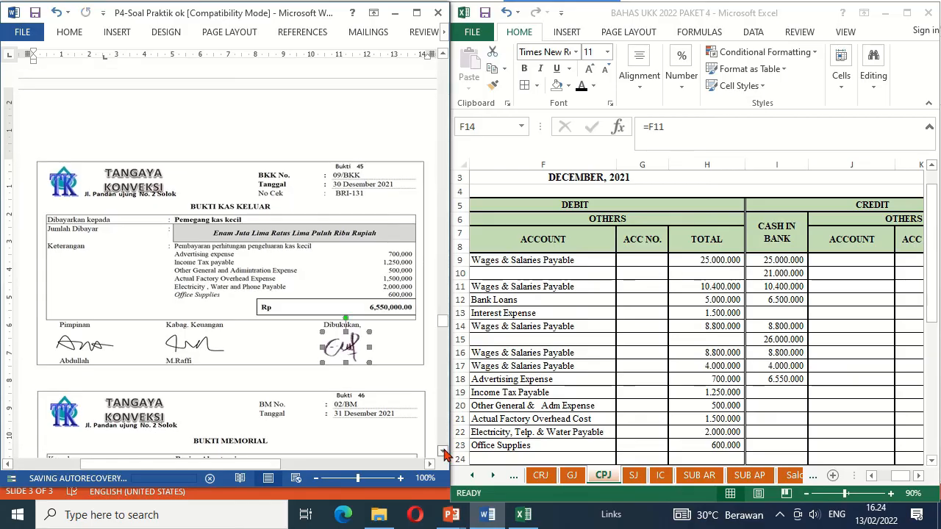
Reveal the date 31 in B79 and the memorial voucher number 02/BM in C79 of the GJ sheet in black.
{"action": "left_click", "coordinate": [443, 452]}
{"action": "scroll", "coordinate": [443, 452], "scroll_direction": "down", "scroll_amount": 5}
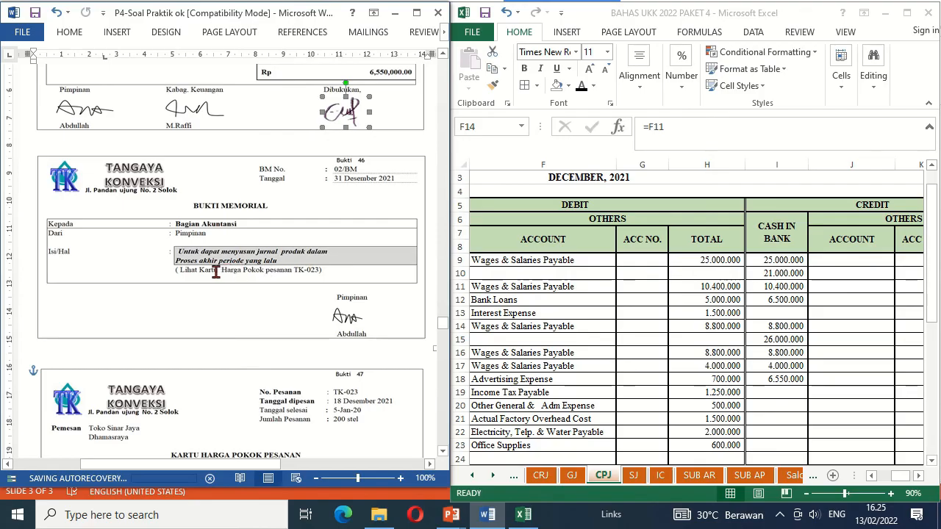
{"action": "left_click", "coordinate": [444, 452]}
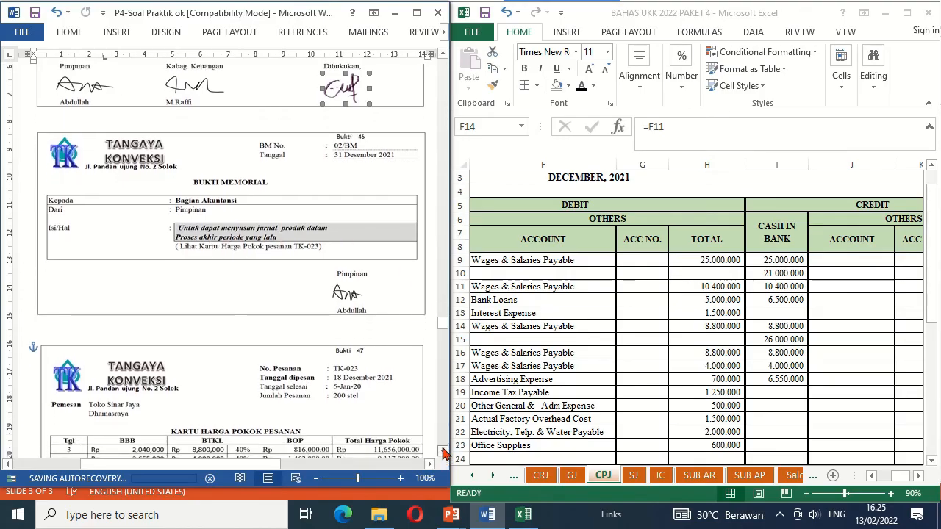
{"action": "left_click", "coordinate": [443, 453]}
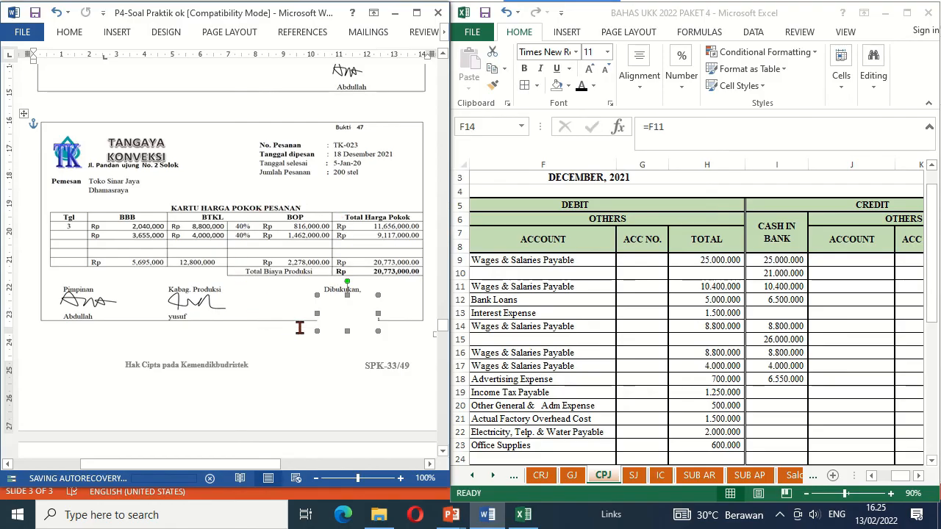
{"action": "left_click", "coordinate": [572, 479]}
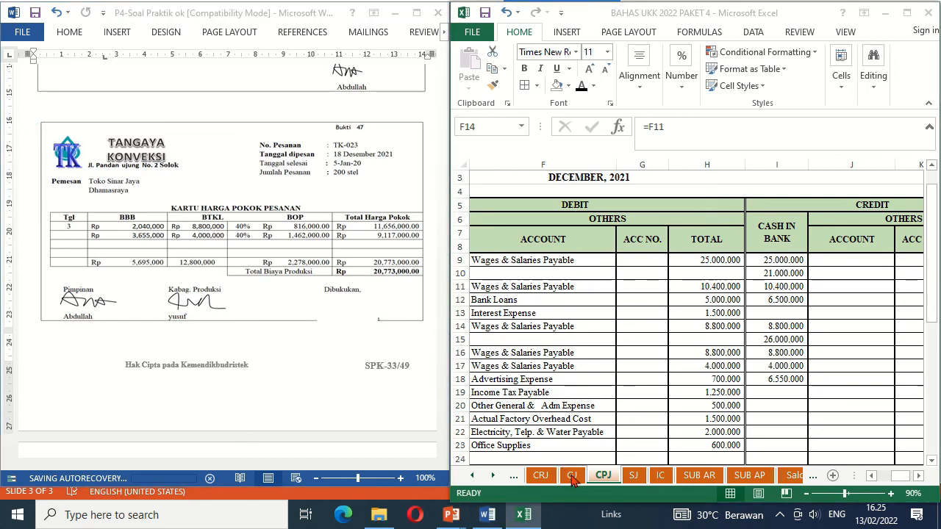
{"action": "left_click", "coordinate": [573, 476]}
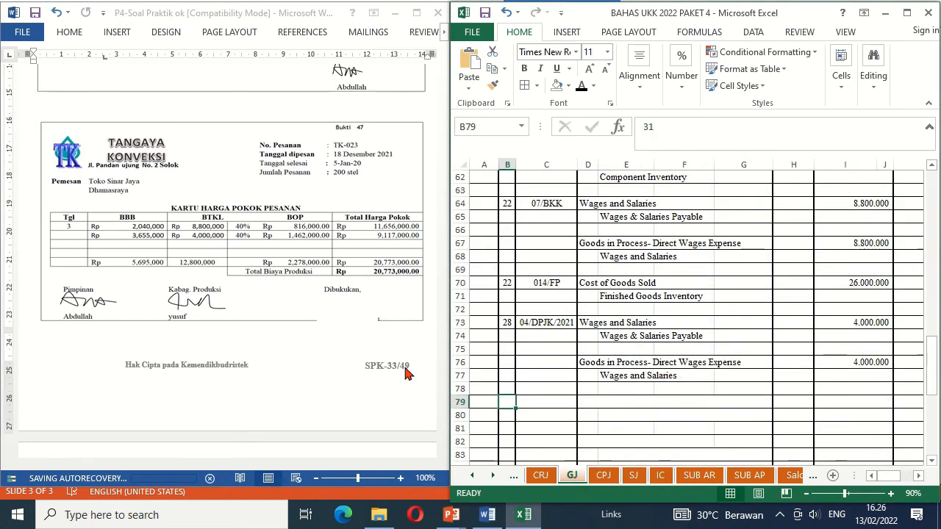
{"action": "left_click", "coordinate": [578, 93]}
{"action": "key", "text": "Tab"}
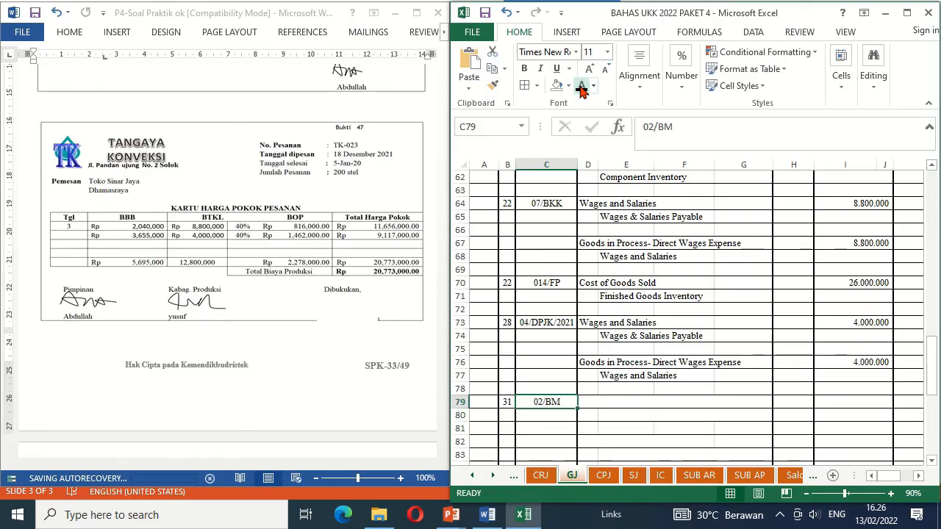
{"action": "key", "text": "Tab"}
{"action": "key", "text": "Left"}
{"action": "key", "text": "Up"}
{"action": "key", "text": "Up"}
{"action": "key", "text": "Up"}
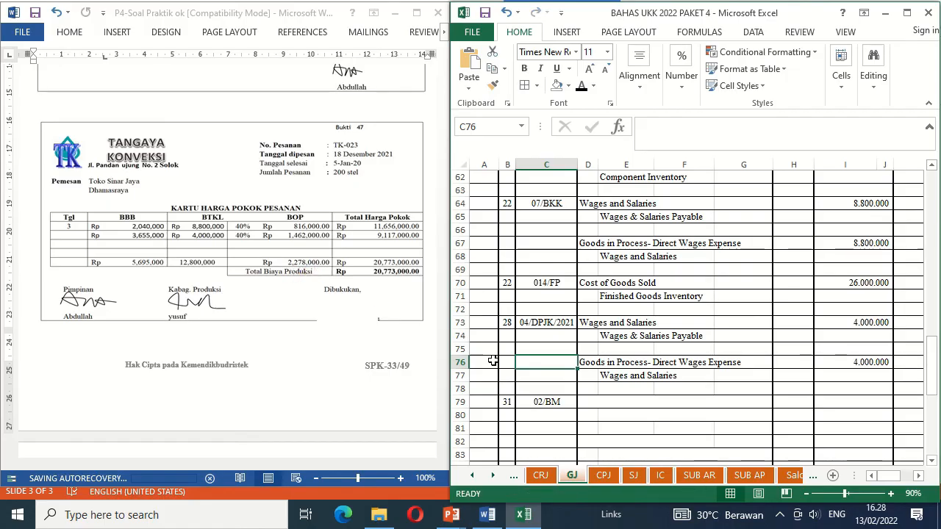
Reveal the debit account Goods In process-Factory Overhead Cost in D79 and the credit account Applied Factory Overhead Cost in E80 in black.
{"action": "left_click", "coordinate": [588, 403]}
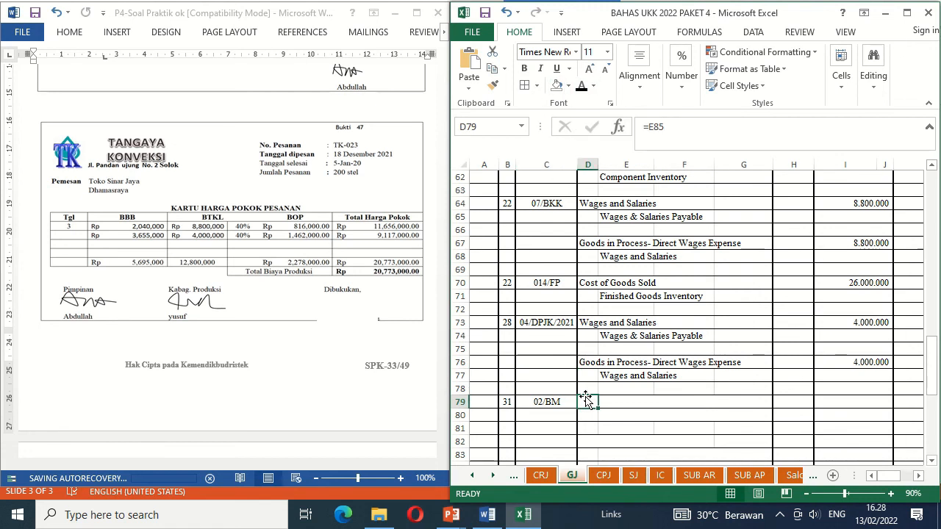
{"action": "left_click", "coordinate": [581, 88]}
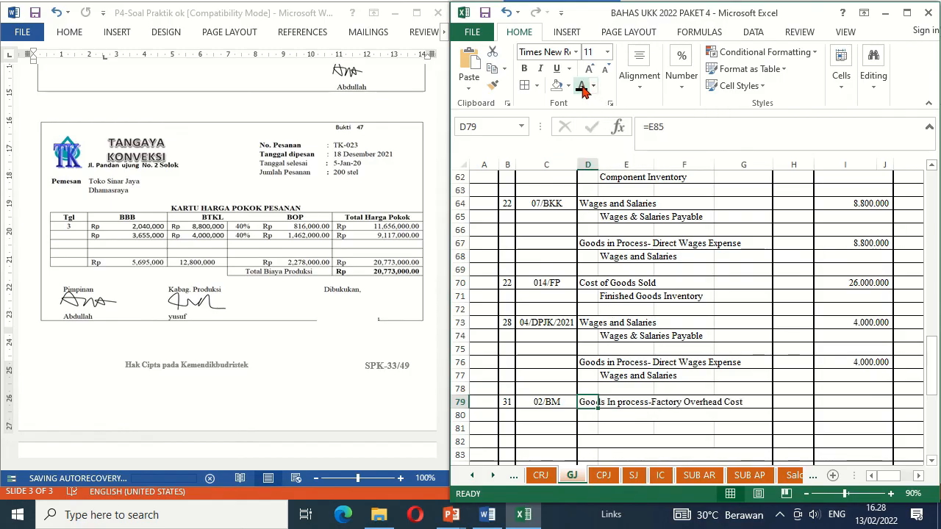
{"action": "left_click", "coordinate": [609, 416]}
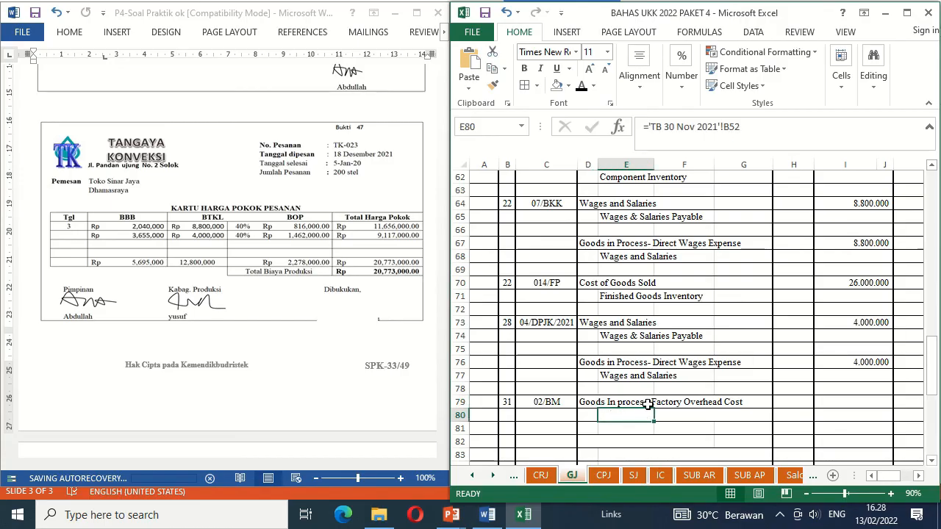
{"action": "left_click", "coordinate": [582, 87]}
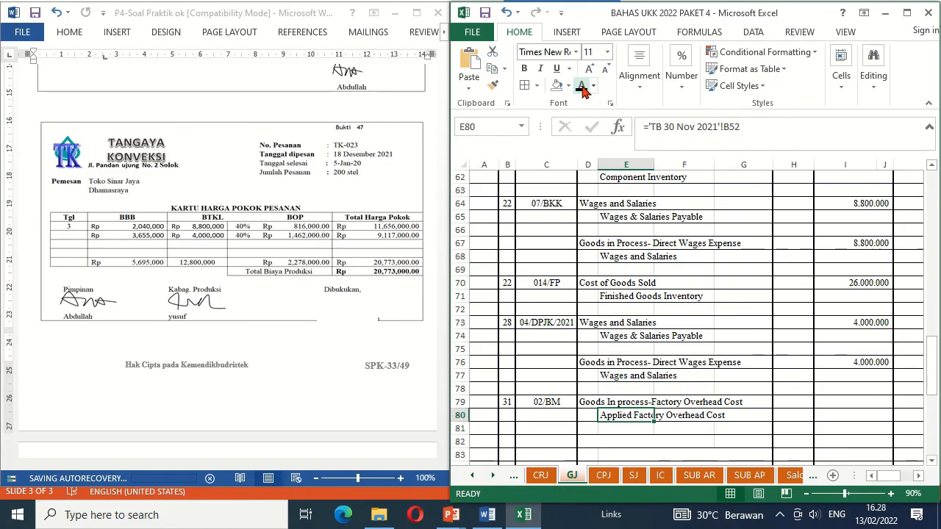
Reveal the debit amount 2.278.000 in I79 and the matching credit amount 2.278.000 in K80 in black.
{"action": "left_click", "coordinate": [851, 399]}
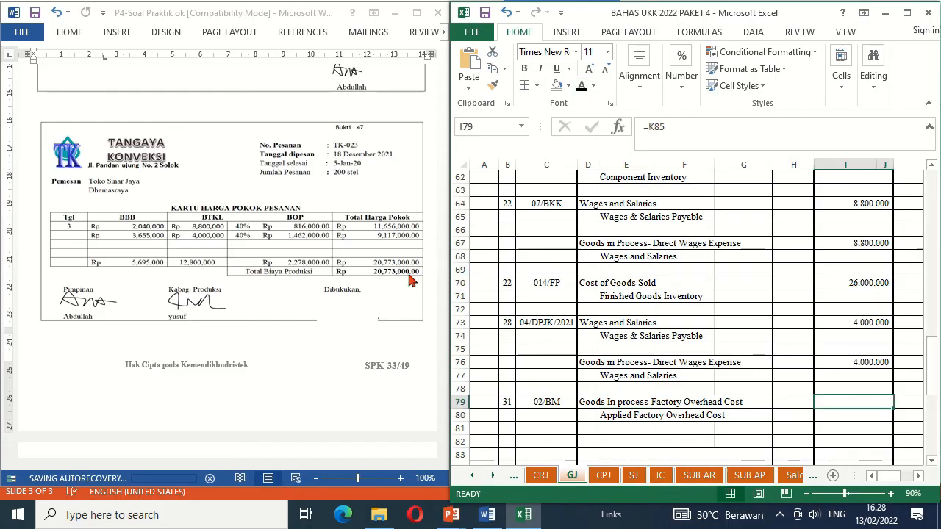
{"action": "left_click", "coordinate": [580, 86]}
{"action": "key", "text": "Down"}
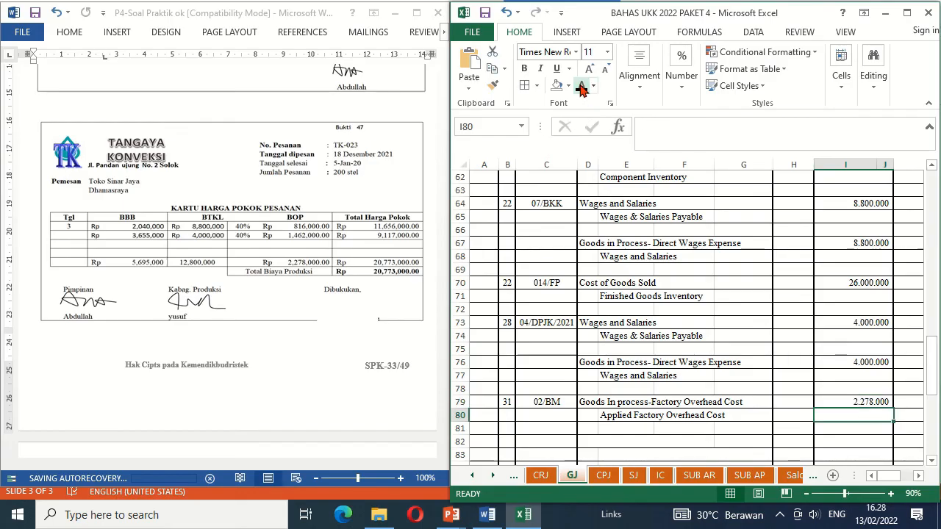
{"action": "key", "text": "Right"}
{"action": "key", "text": "Right"}
{"action": "left_click", "coordinate": [581, 86]}
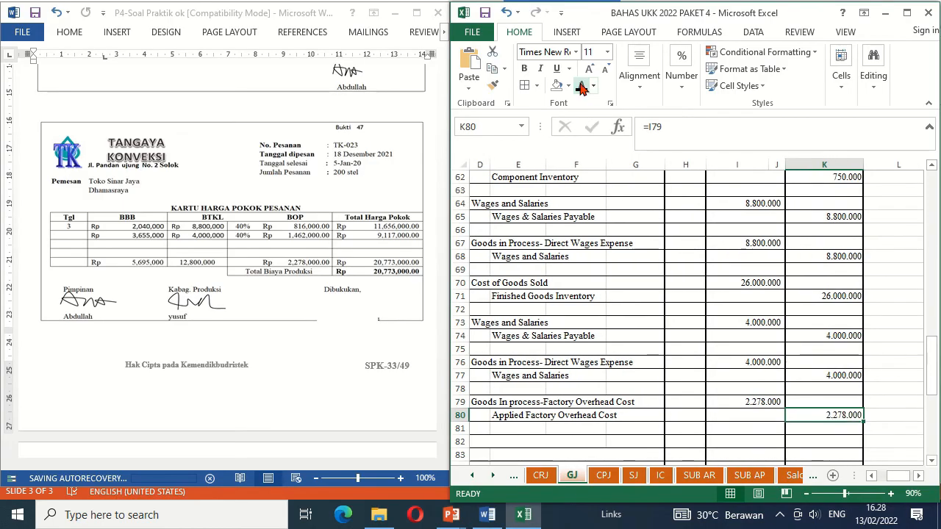
Look over the remaining general journal rows below the overhead entry, down to the total row and the recapitulation table.
{"action": "key", "text": "Left"}
{"action": "key", "text": "Left"}
{"action": "key", "text": "Left"}
{"action": "key", "text": "Left"}
{"action": "key", "text": "Left"}
{"action": "key", "text": "Left"}
{"action": "key", "text": "Left"}
{"action": "key", "text": "Left"}
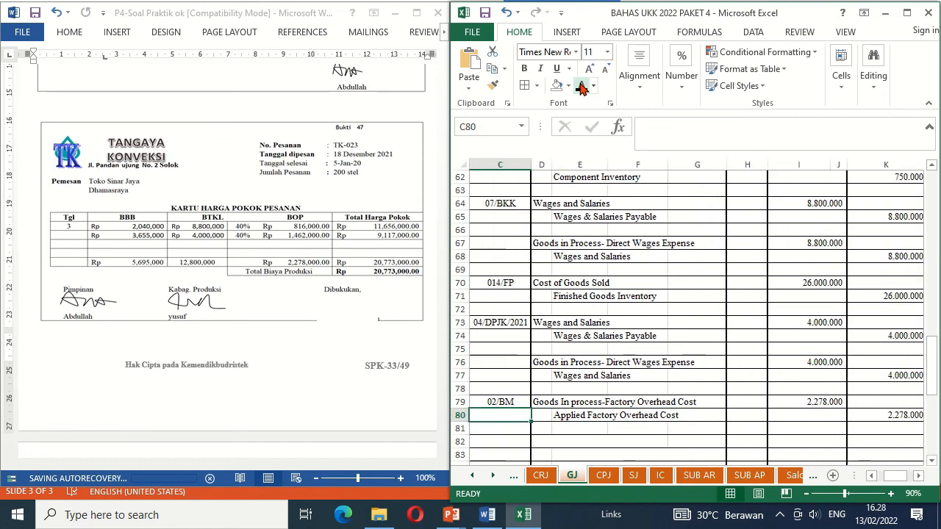
{"action": "key", "text": "Left"}
{"action": "key", "text": "Down"}
{"action": "key", "text": "Down"}
{"action": "key", "text": "Down"}
{"action": "key", "text": "Down"}
{"action": "key", "text": "Down"}
{"action": "key", "text": "Down"}
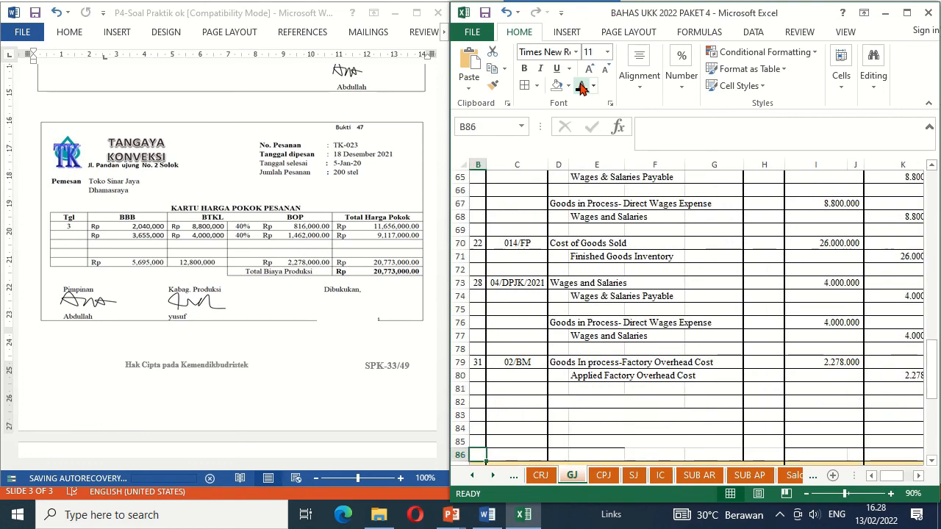
{"action": "key", "text": "Down"}
{"action": "key", "text": "Down"}
{"action": "key", "text": "Down"}
{"action": "key", "text": "Down"}
{"action": "key", "text": "Down"}
{"action": "key", "text": "Down"}
{"action": "key", "text": "Down"}
{"action": "key", "text": "Down"}
{"action": "key", "text": "Down"}
{"action": "key", "text": "Down"}
{"action": "key", "text": "Down"}
{"action": "key", "text": "Down"}
{"action": "key", "text": "Up"}
{"action": "key", "text": "Up"}
{"action": "key", "text": "Up"}
{"action": "key", "text": "Up"}
{"action": "key", "text": "Up"}
{"action": "key", "text": "Up"}
{"action": "key", "text": "Up"}
{"action": "key", "text": "Up"}
{"action": "key", "text": "Up"}
{"action": "key", "text": "Up"}
{"action": "key", "text": "Up"}
{"action": "key", "text": "Up"}
{"action": "key", "text": "Up"}
{"action": "key", "text": "Up"}
{"action": "key", "text": "Up"}
{"action": "key", "text": "Up"}
{"action": "key", "text": "Up"}
{"action": "key", "text": "Up"}
{"action": "key", "text": "Up"}
{"action": "key", "text": "Up"}
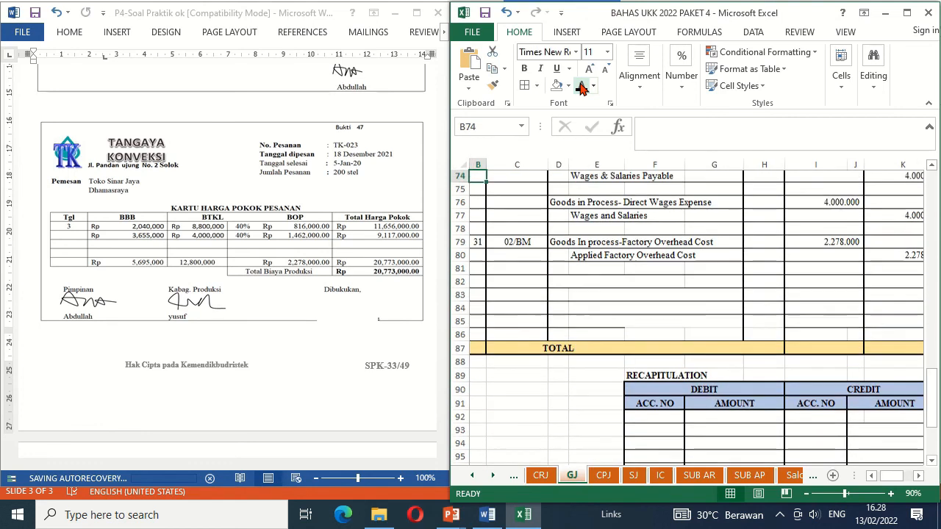
{"action": "key", "text": "Up"}
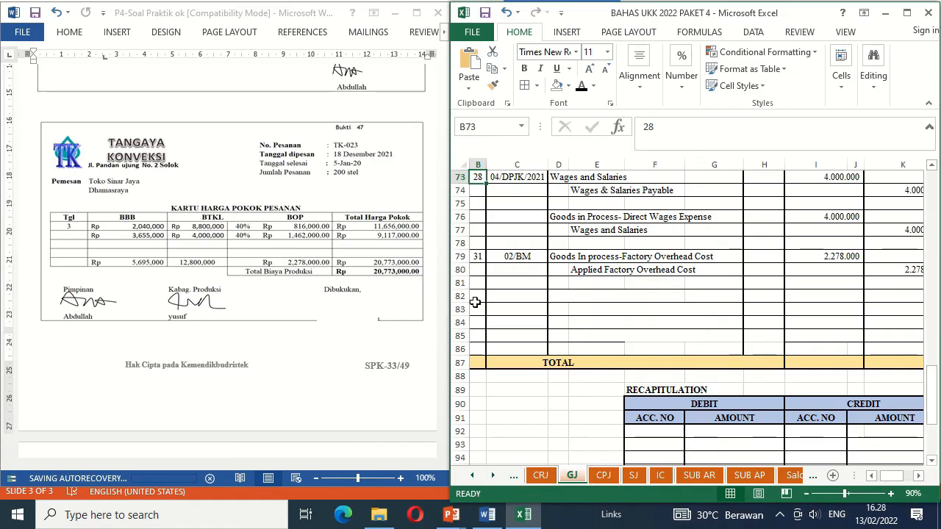
Reveal the debit account Goods in Process Inventory in D82 in black.
{"action": "left_click", "coordinate": [553, 297]}
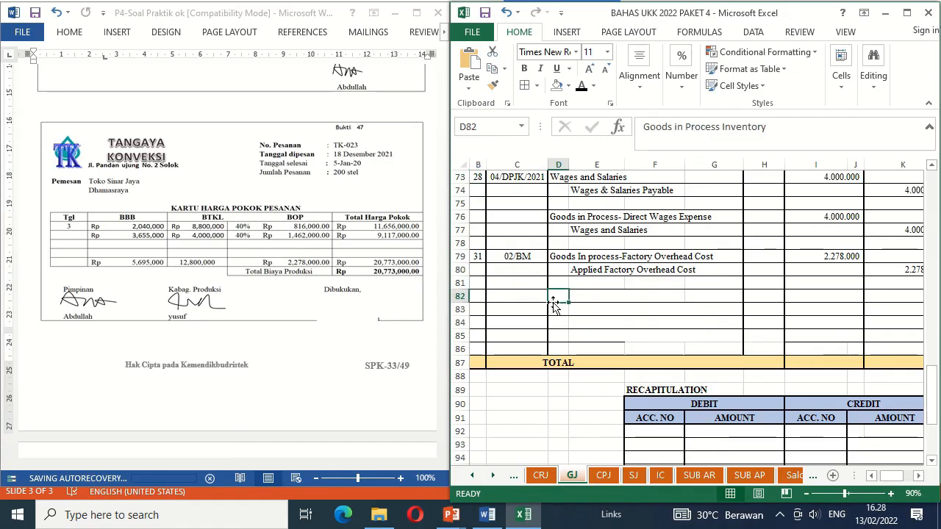
{"action": "key", "text": "shift+Down"}
{"action": "key", "text": "shift+Down"}
{"action": "key", "text": "Right"}
{"action": "left_click", "coordinate": [559, 298]}
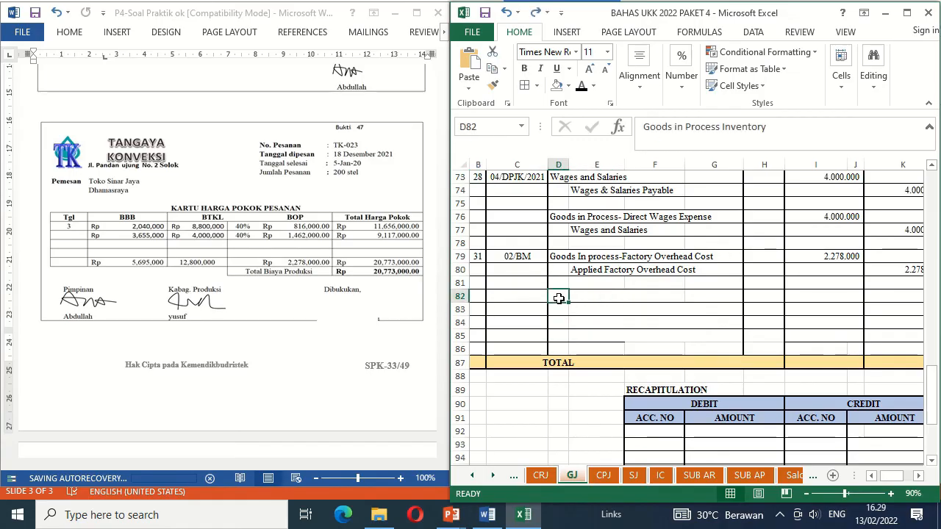
{"action": "left_click", "coordinate": [581, 93]}
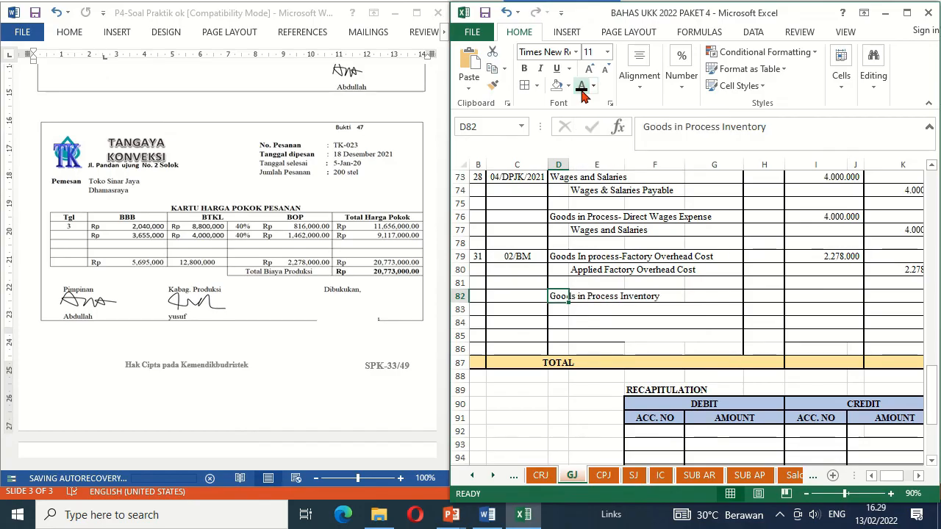
Reveal the credit accounts Goods in Process Raw Material Expense, Direct Wages Expense and Factory Overhead Cost in E83:E85 in black.
{"action": "left_click", "coordinate": [584, 312]}
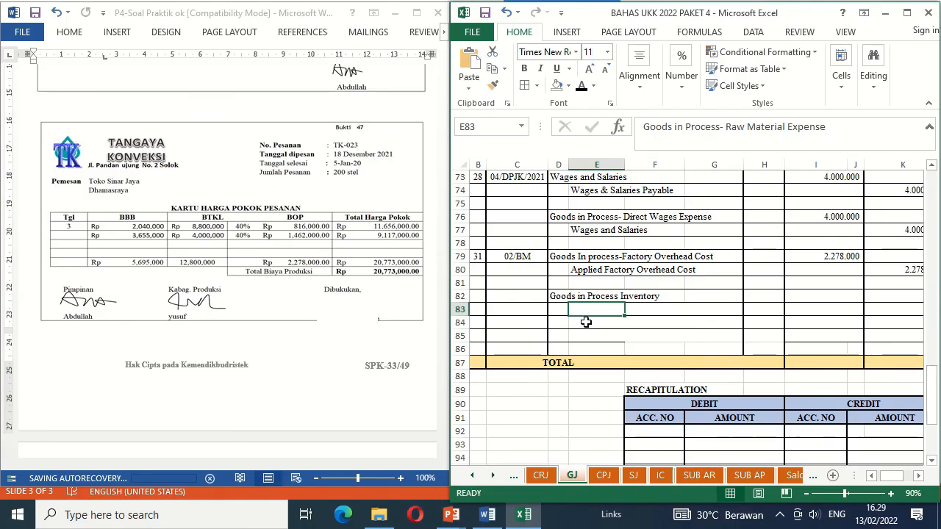
{"action": "key", "text": "shift+Down"}
{"action": "key", "text": "shift+Down"}
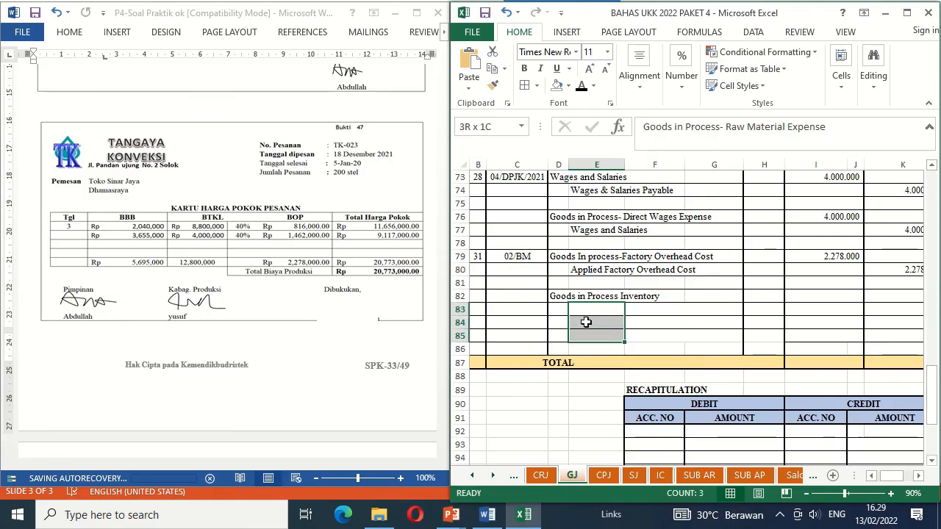
{"action": "left_click", "coordinate": [581, 86]}
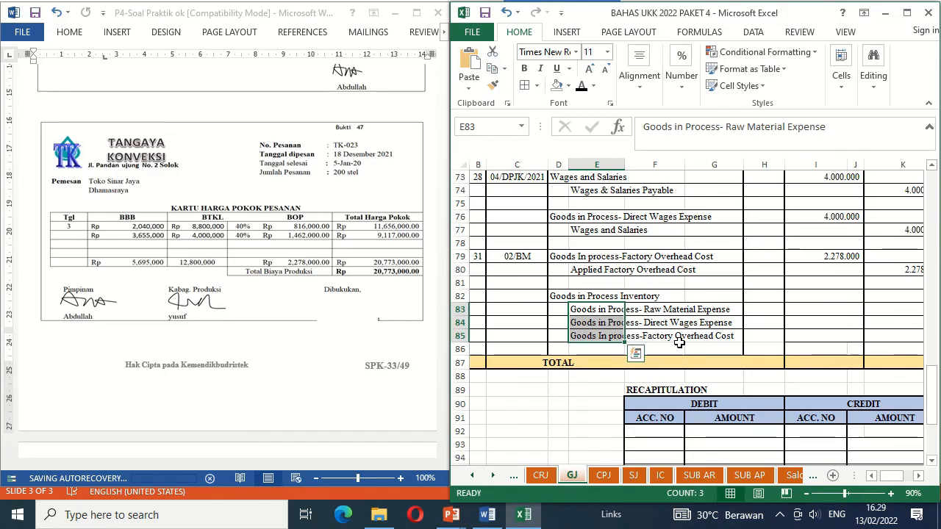
Reveal the debit amount 20.773.000 in I82 and the credit amounts 5.695.000, 12.800.000 and 2.278.000 in K83:K85 in black.
{"action": "left_click", "coordinate": [800, 300]}
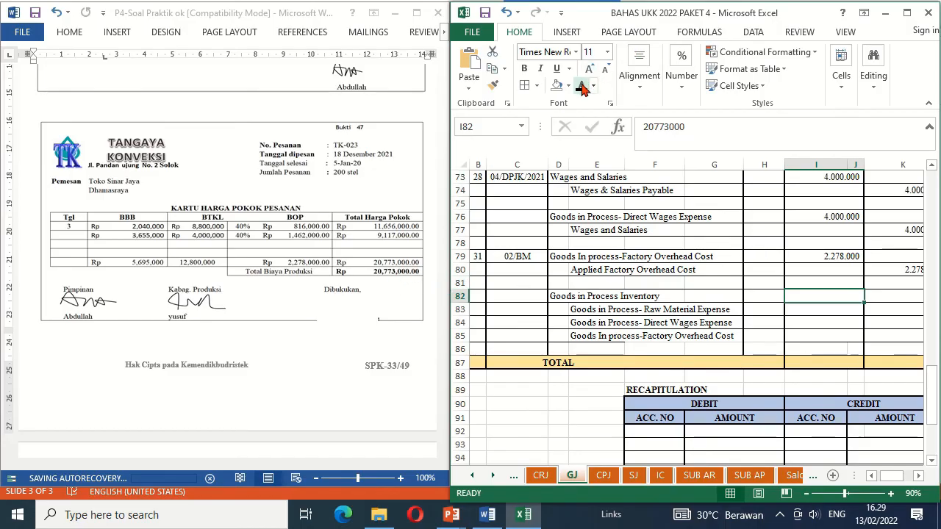
{"action": "key", "text": "Return"}
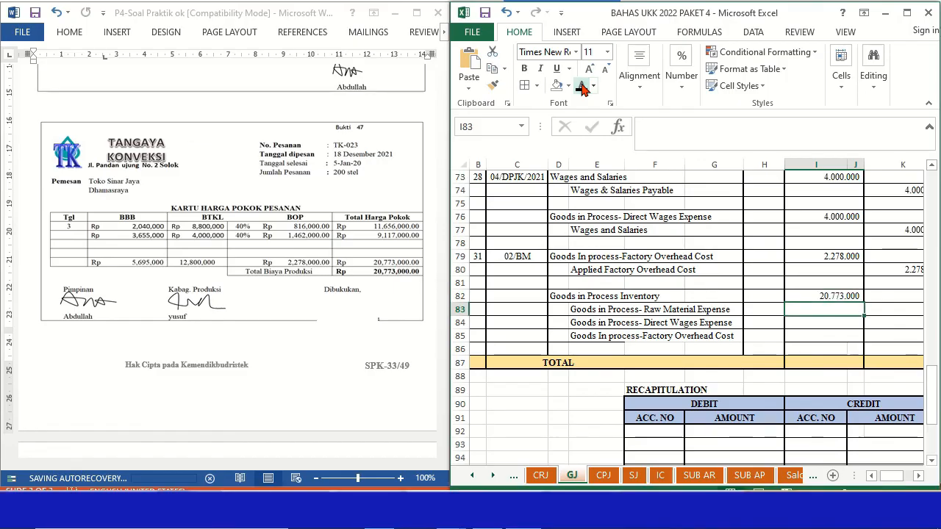
{"action": "key", "text": "Right"}
{"action": "key", "text": "Right"}
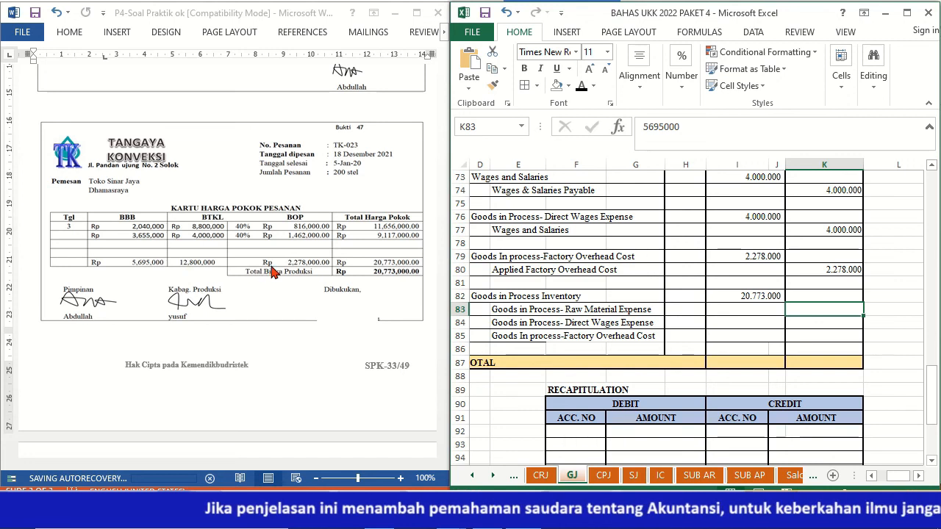
{"action": "key", "text": "shift+Down"}
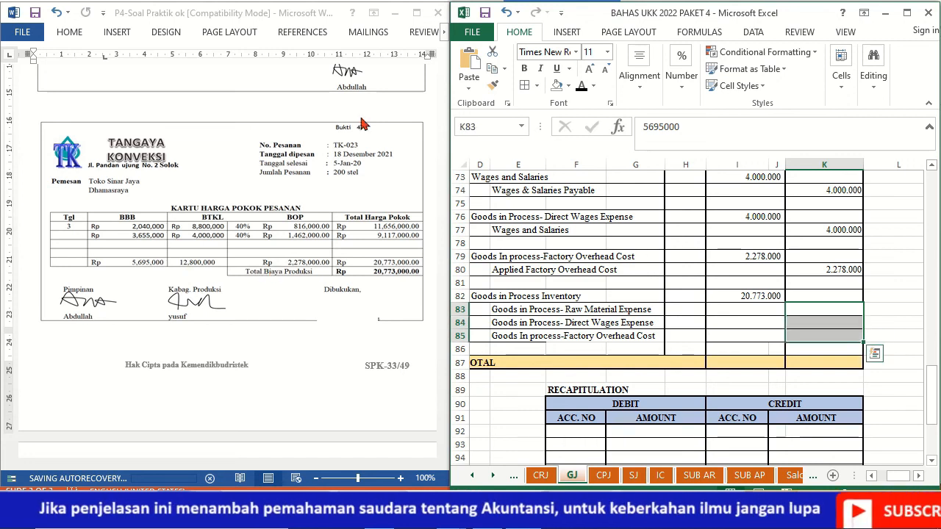
{"action": "key", "text": "shift+Down"}
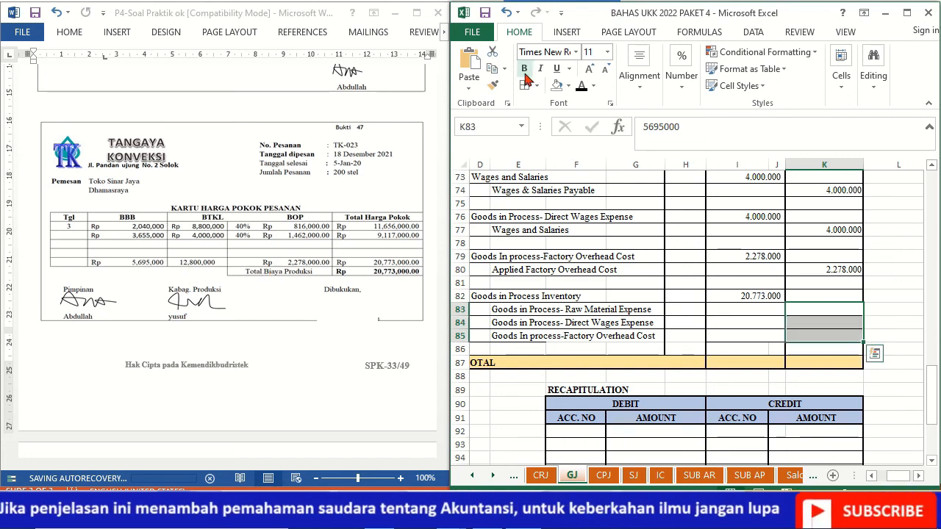
{"action": "left_click", "coordinate": [580, 85]}
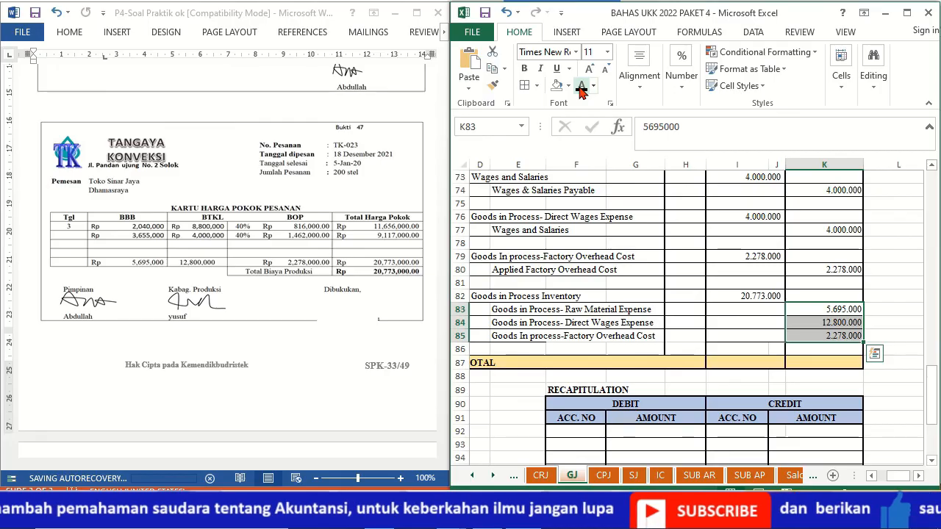
{"action": "left_click", "coordinate": [540, 302]}
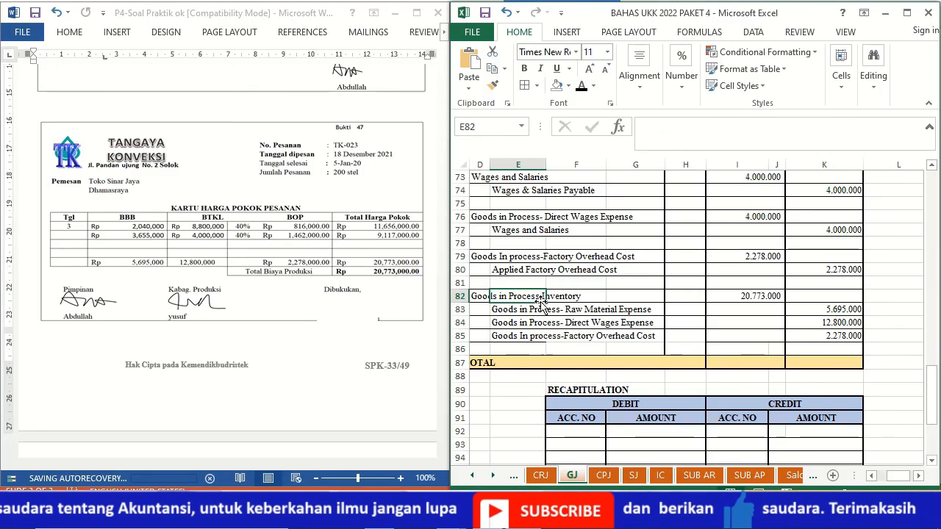
{"action": "key", "text": "Left"}
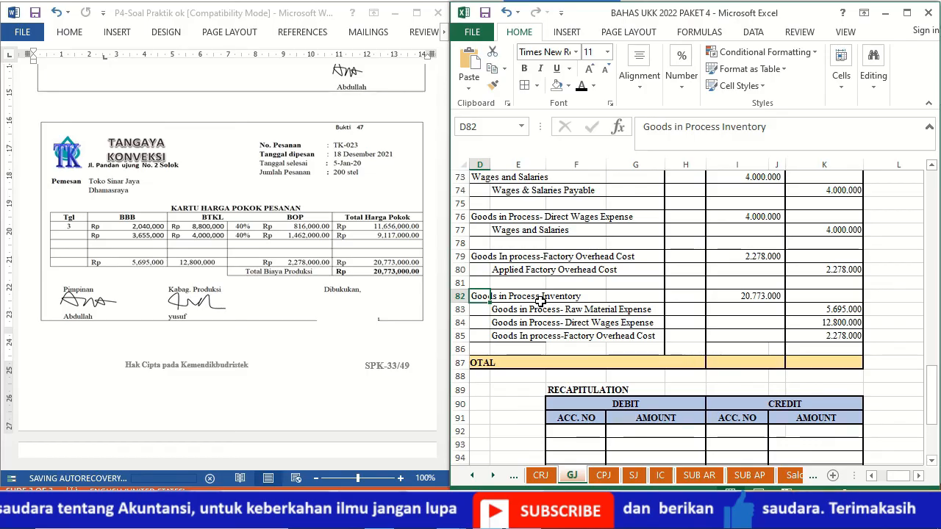
{"action": "left_click", "coordinate": [609, 321]}
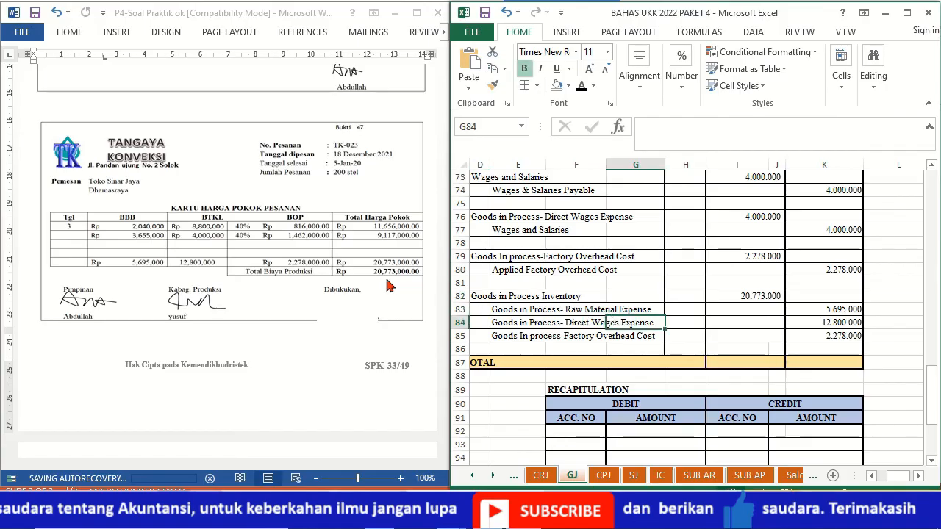
Mark voucher 47 in the Word document as booked by pasting the copied signature over the placeholder under Dibukukan.
{"action": "left_click", "coordinate": [347, 310]}
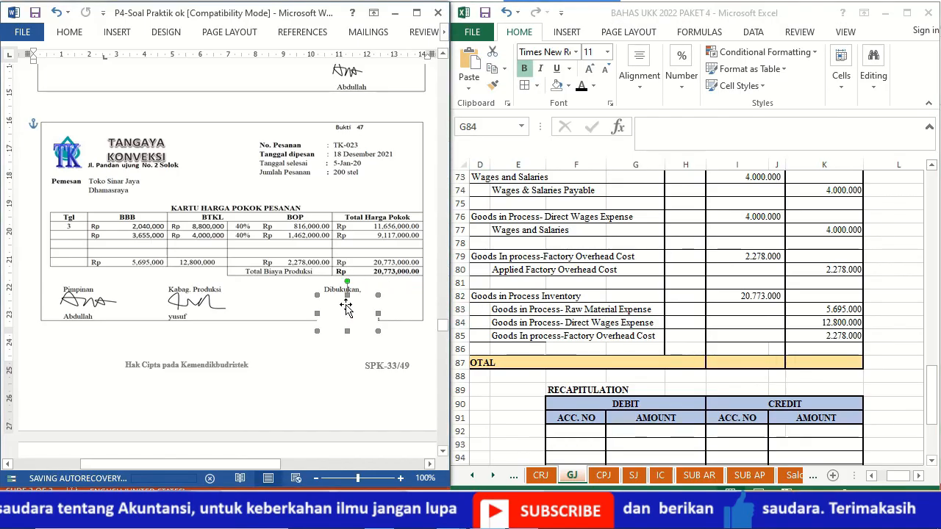
{"action": "key", "text": "ctrl+v"}
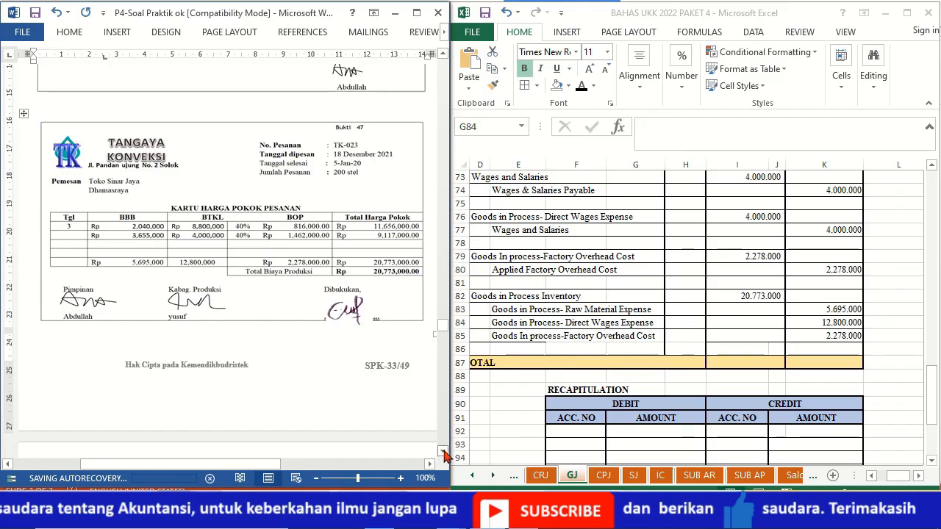
{"action": "scroll", "coordinate": [443, 454], "scroll_direction": "down", "scroll_amount": 5}
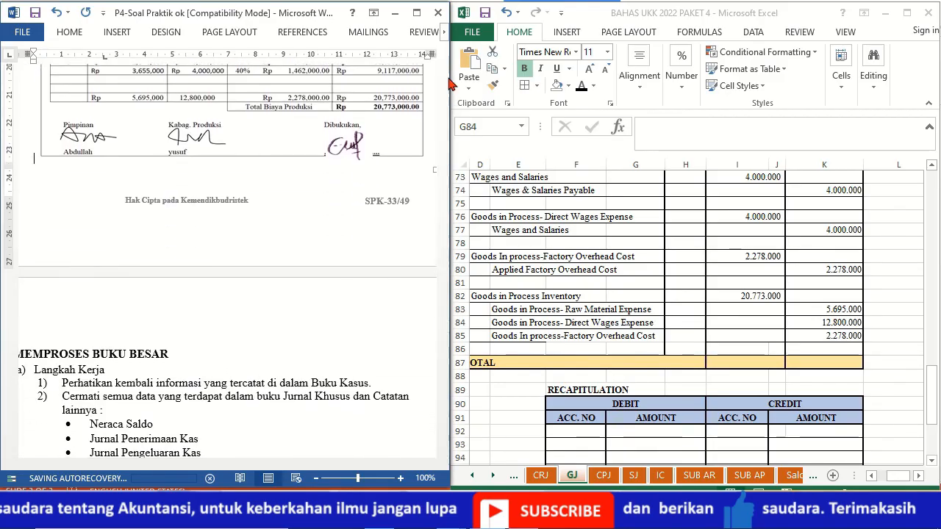
{"action": "scroll", "coordinate": [443, 59], "scroll_direction": "up", "scroll_amount": 5}
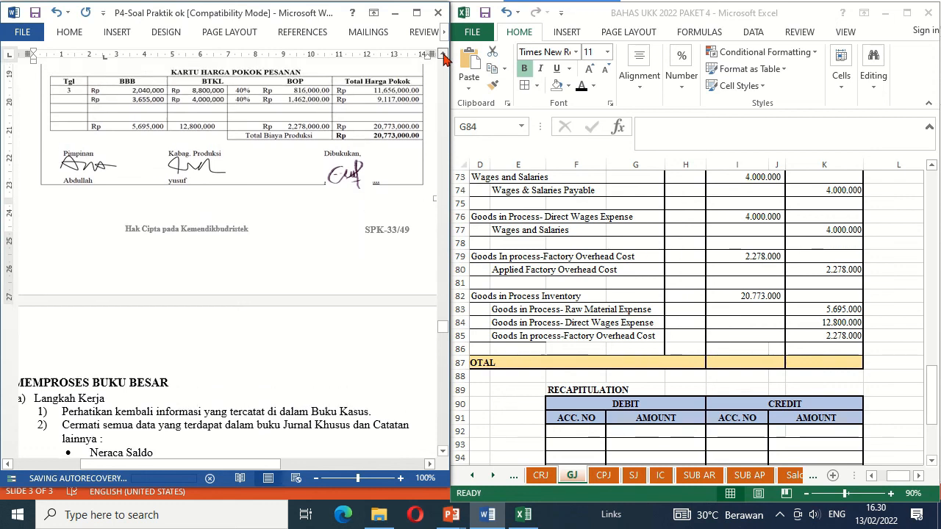
{"action": "scroll", "coordinate": [443, 59], "scroll_direction": "up", "scroll_amount": 1}
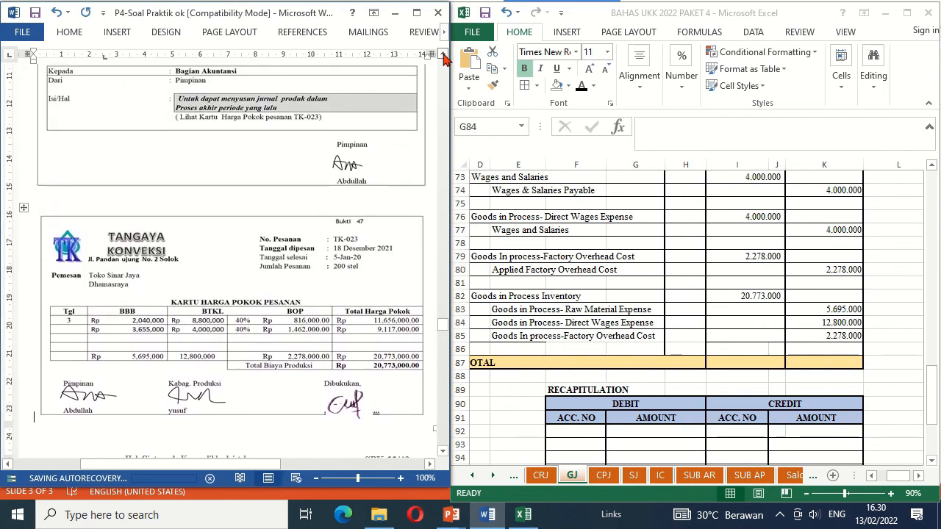
Switch to Excel, maximize the workbook window, and check the CRJ sheet before returning to the GJ sheet.
{"action": "left_click", "coordinate": [591, 282]}
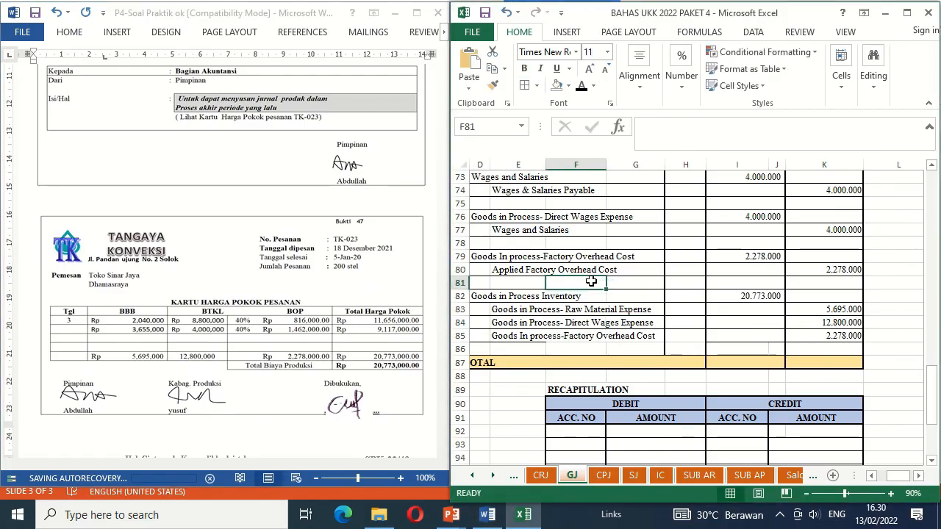
{"action": "left_click", "coordinate": [907, 13]}
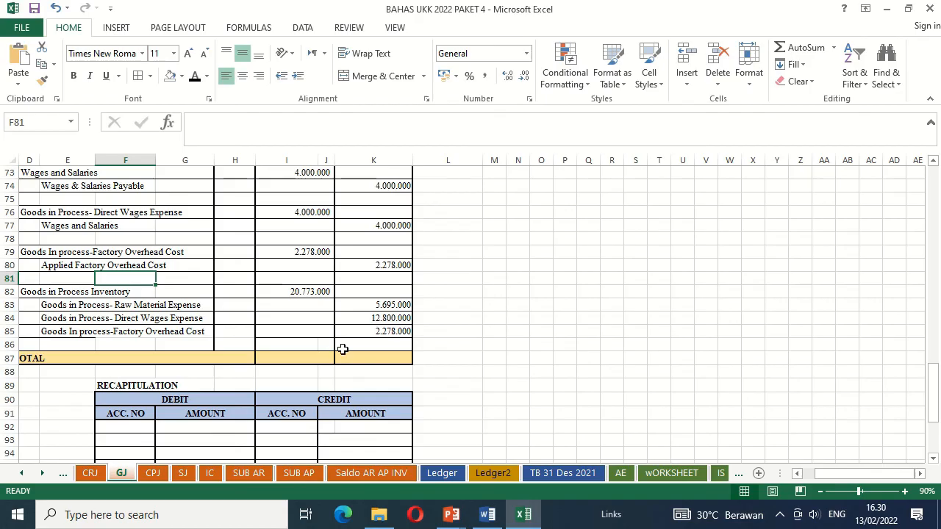
{"action": "left_click", "coordinate": [91, 473]}
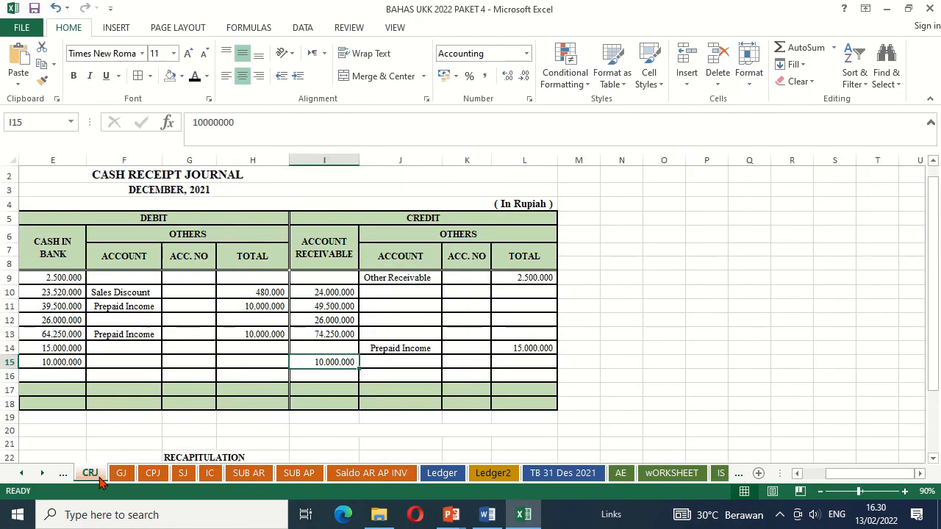
{"action": "left_click", "coordinate": [123, 474]}
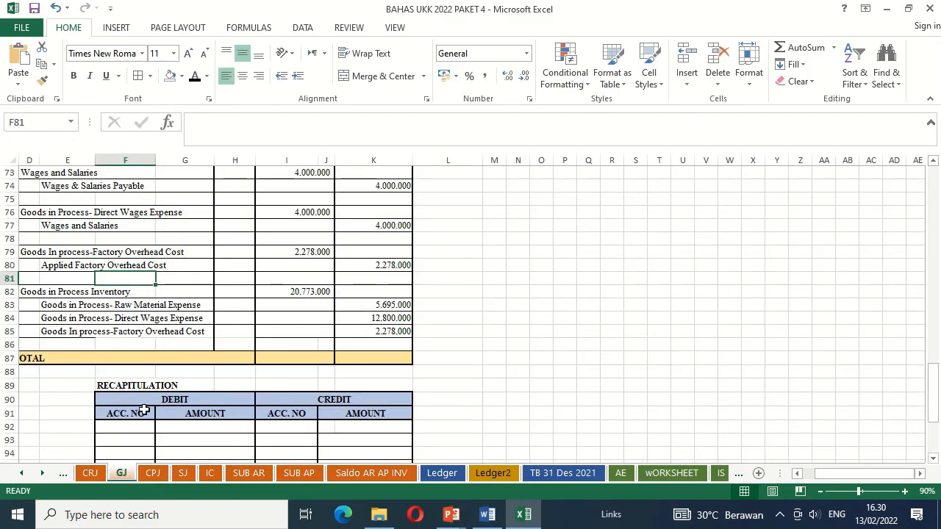